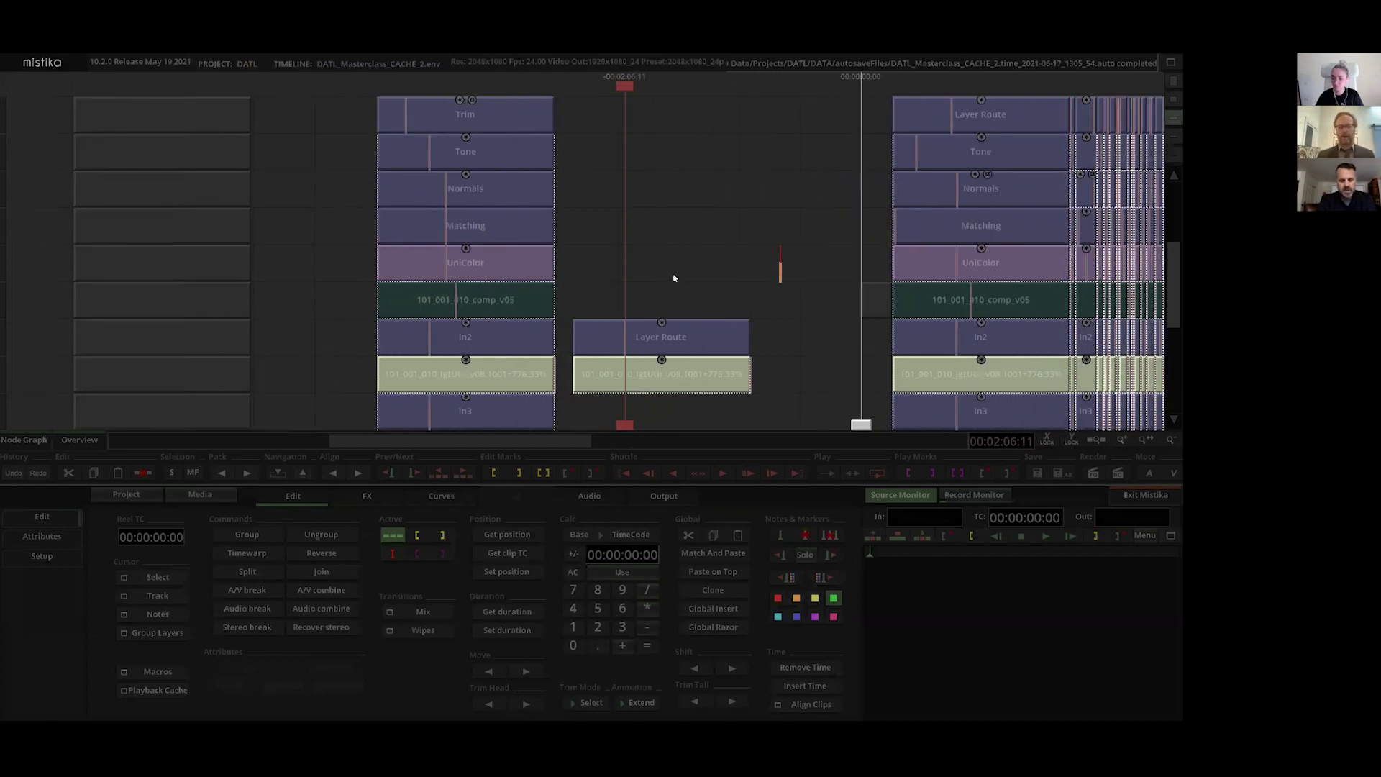
Step: Open the isolated Layer Route effect and cycle its Layer Set through the available passes, settling on N.R:N.G:N.B
double_click(634, 327)
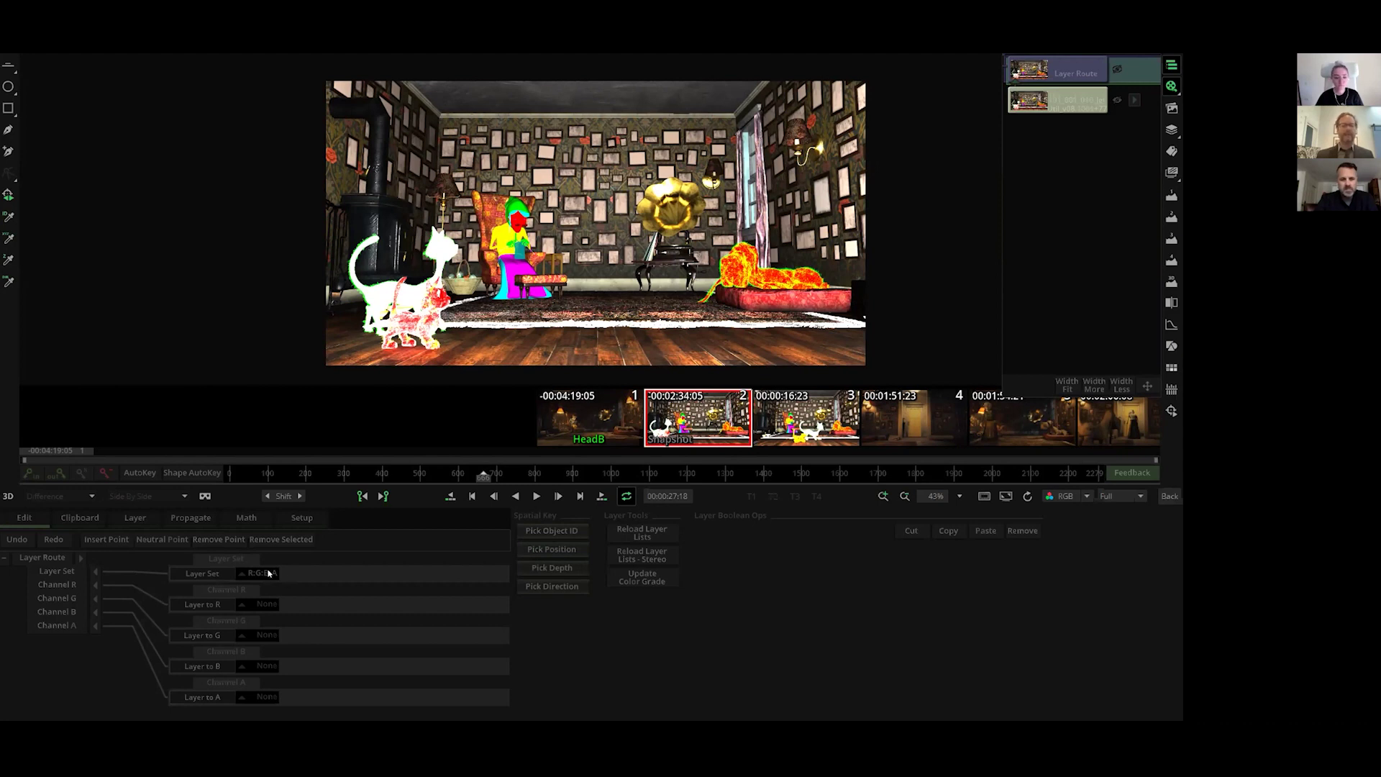
left_click(268, 572)
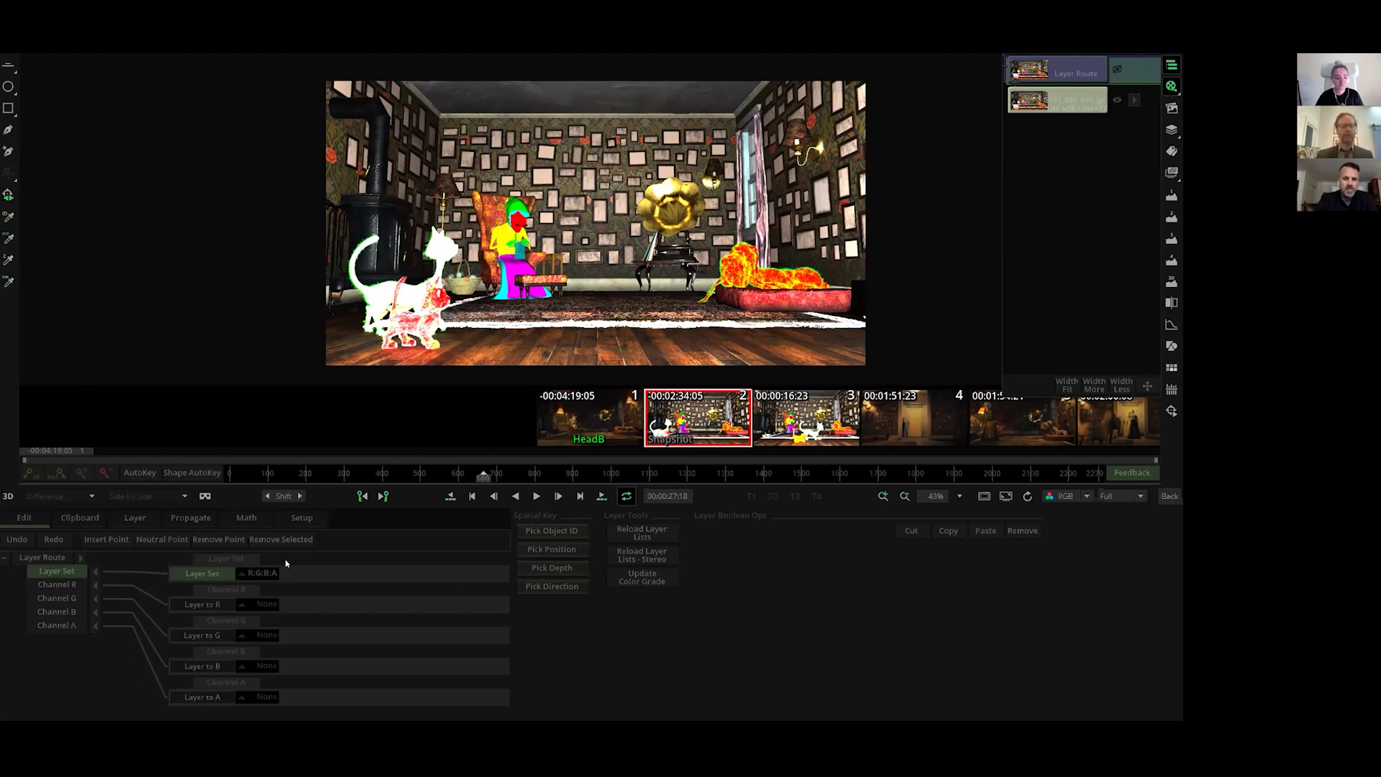
left_click(230, 532)
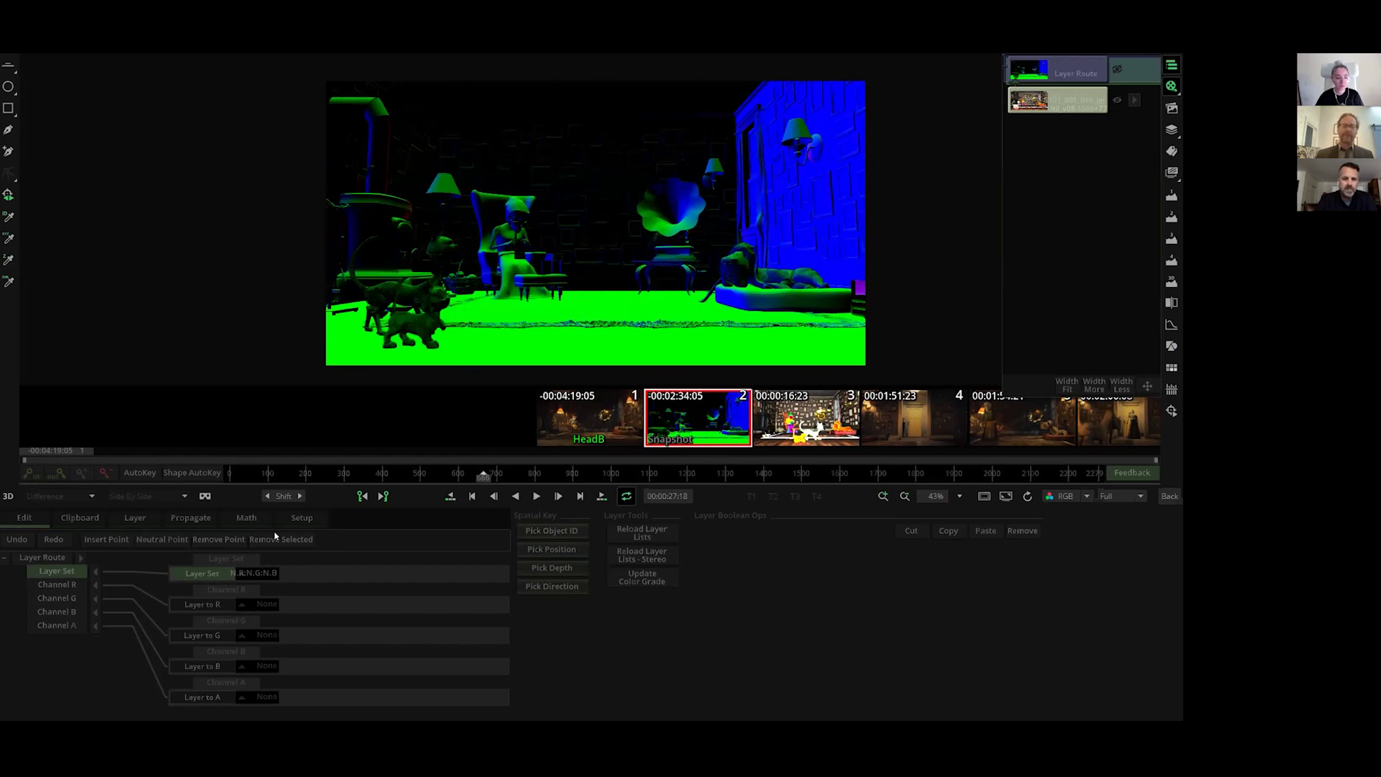
left_click(258, 573)
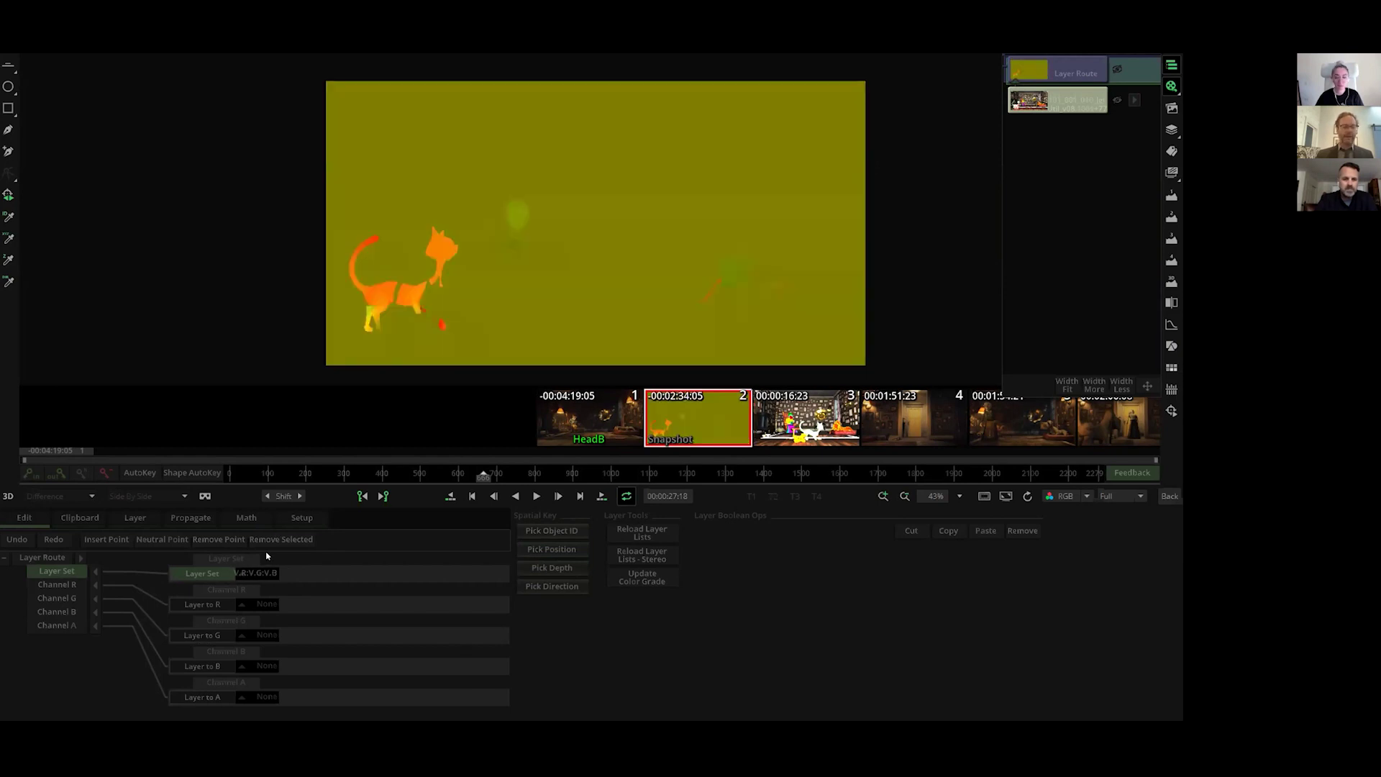
left_click(267, 574)
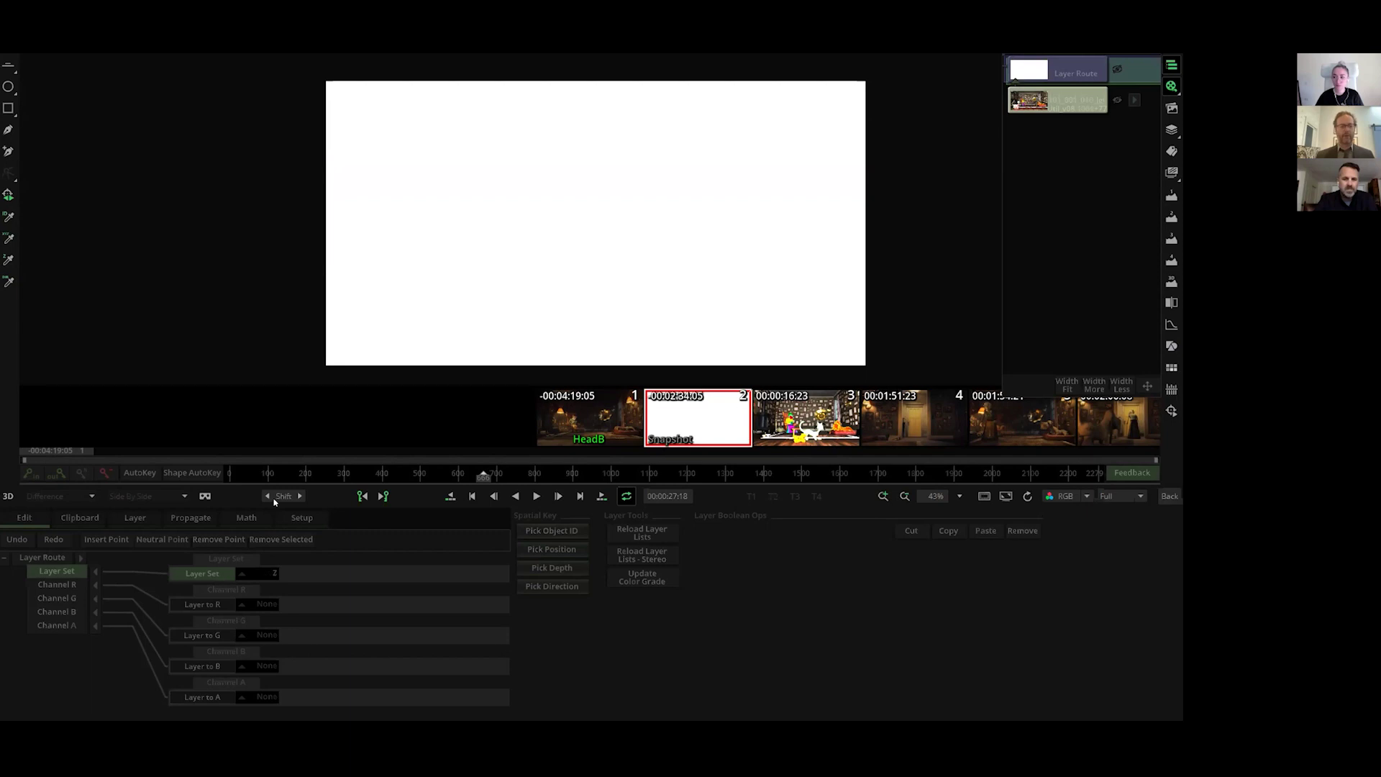
left_click(270, 574)
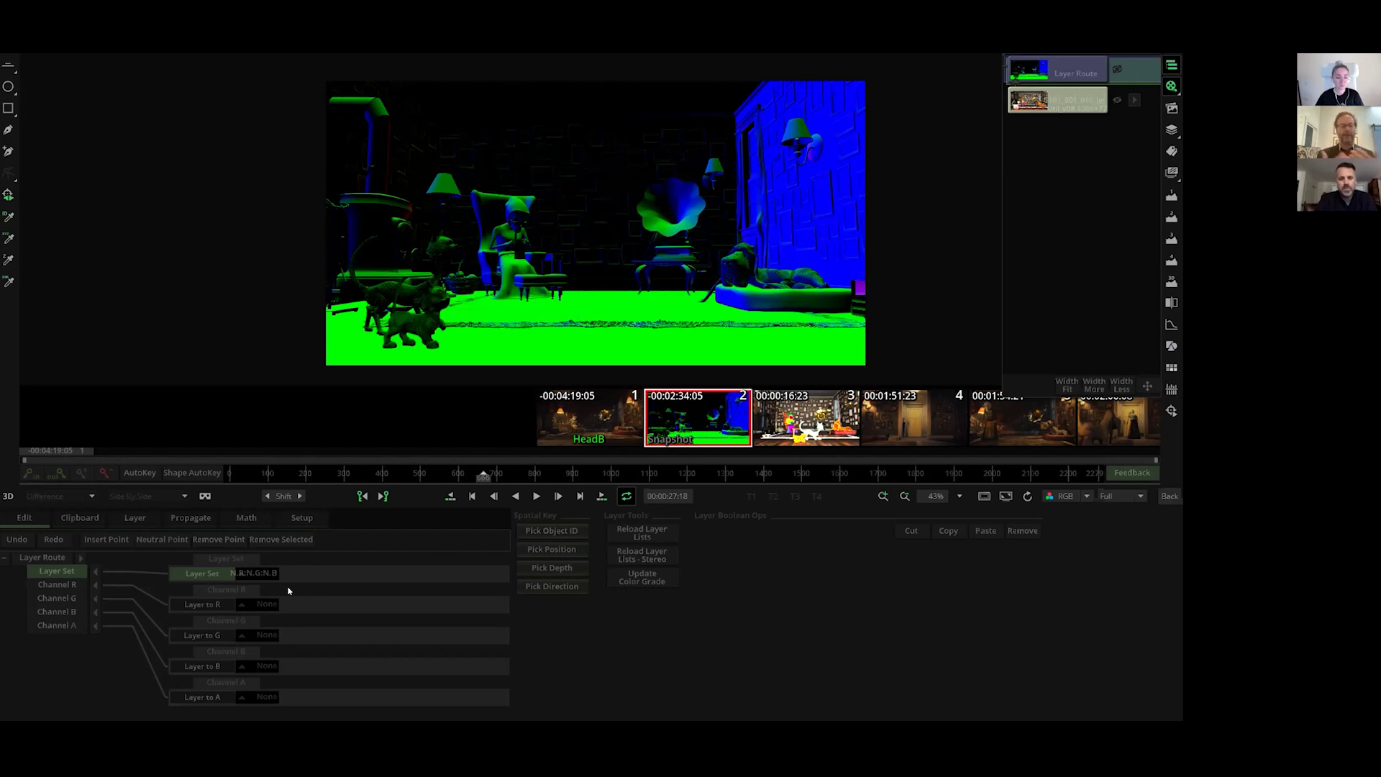
Step: Scrub the normals pass to the frame where the two cats are at centre, and return to the timeline
left_click(537, 494)
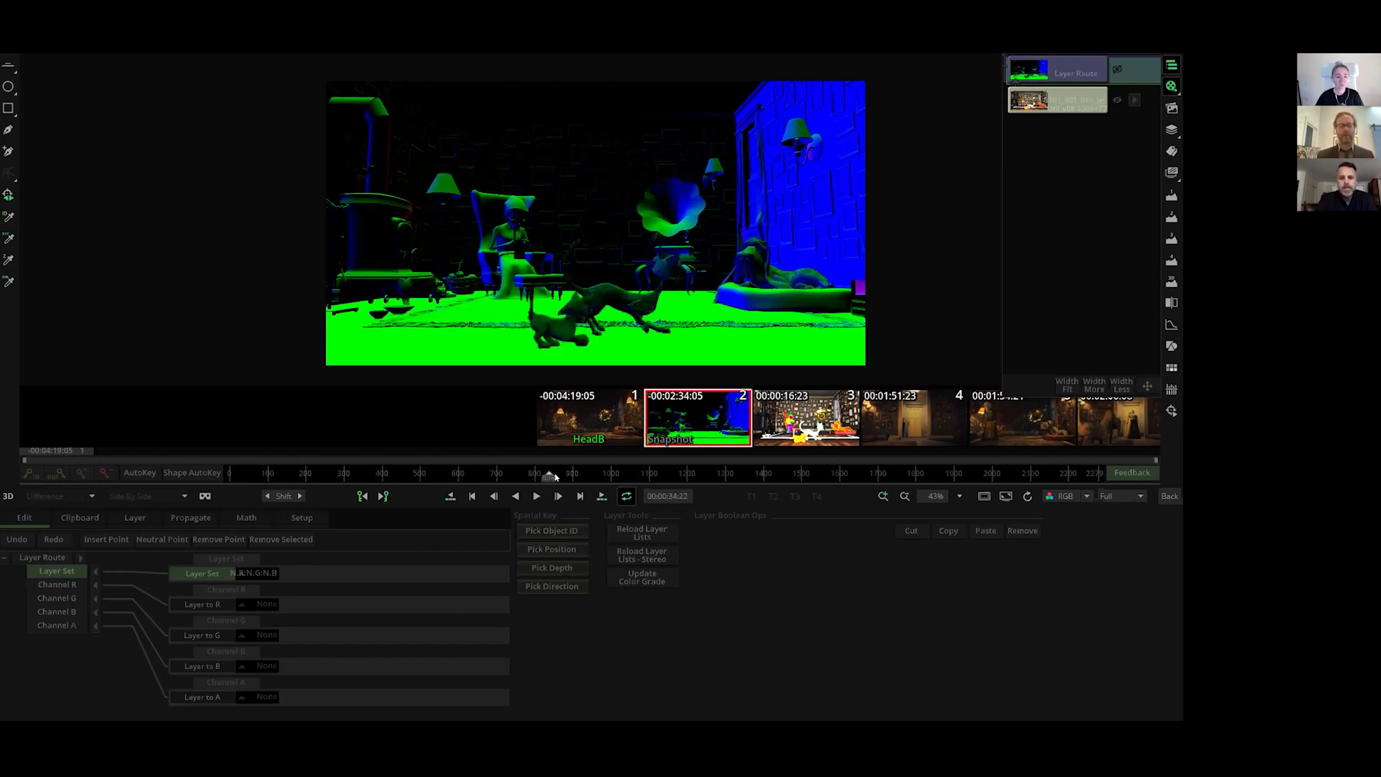
mouse_move(535, 481)
left_mouse_down()
mouse_move(432, 474)
mouse_move(540, 470)
left_mouse_up()
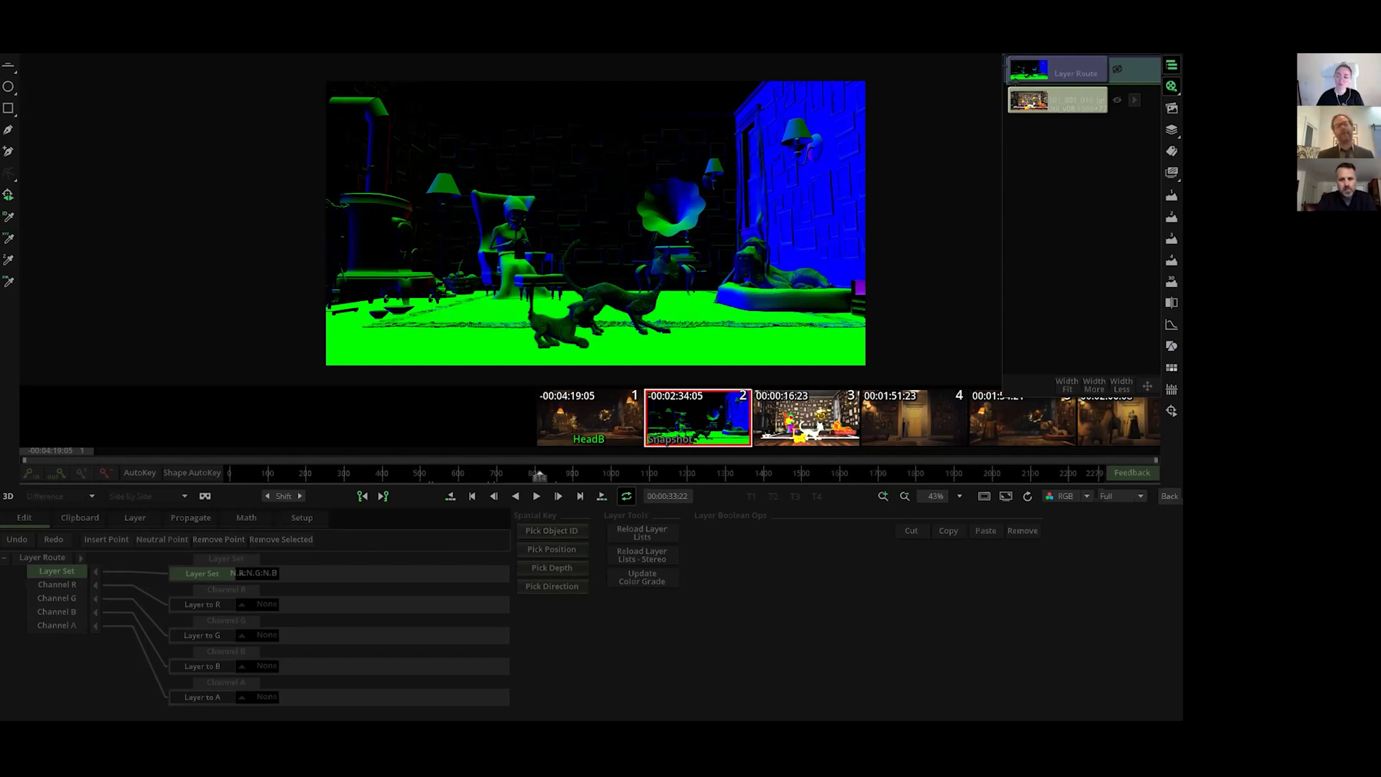
left_click(1023, 529)
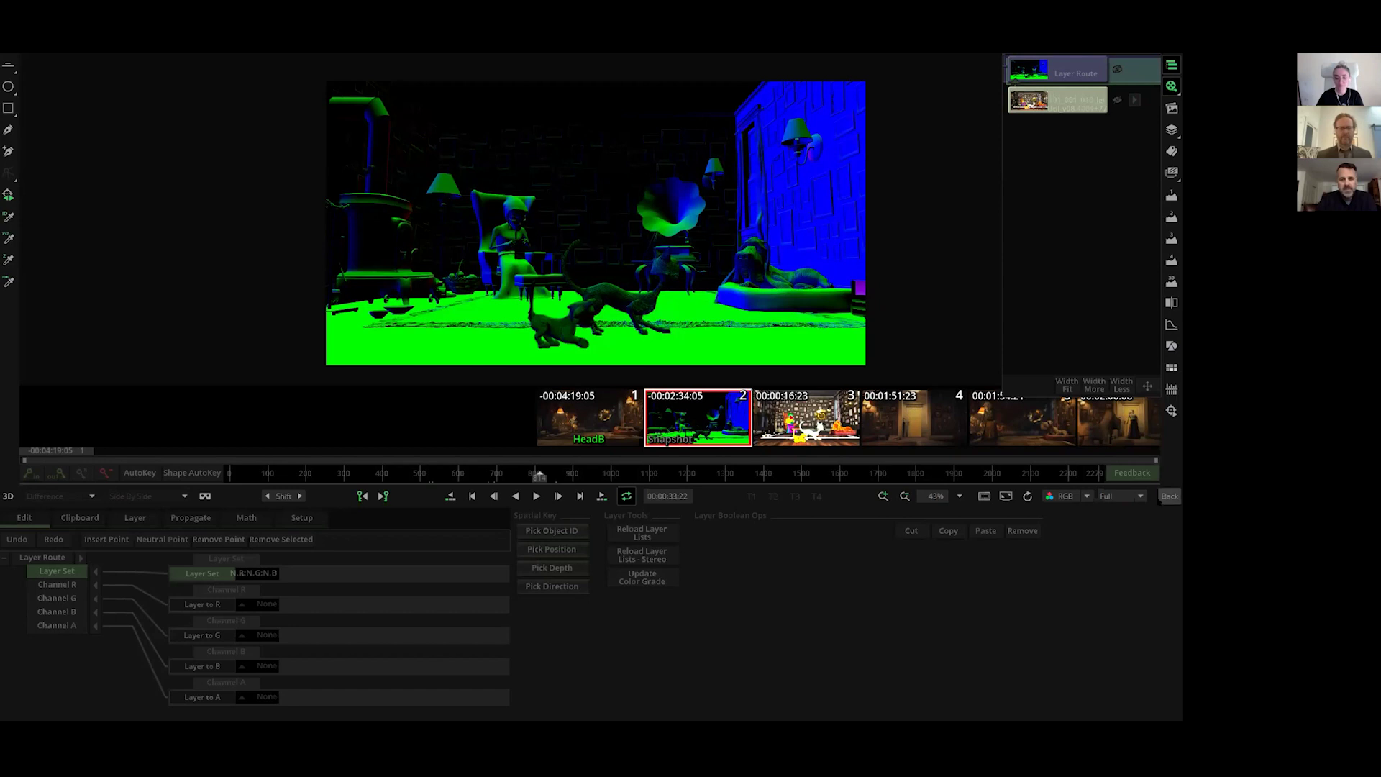
left_click(1165, 496)
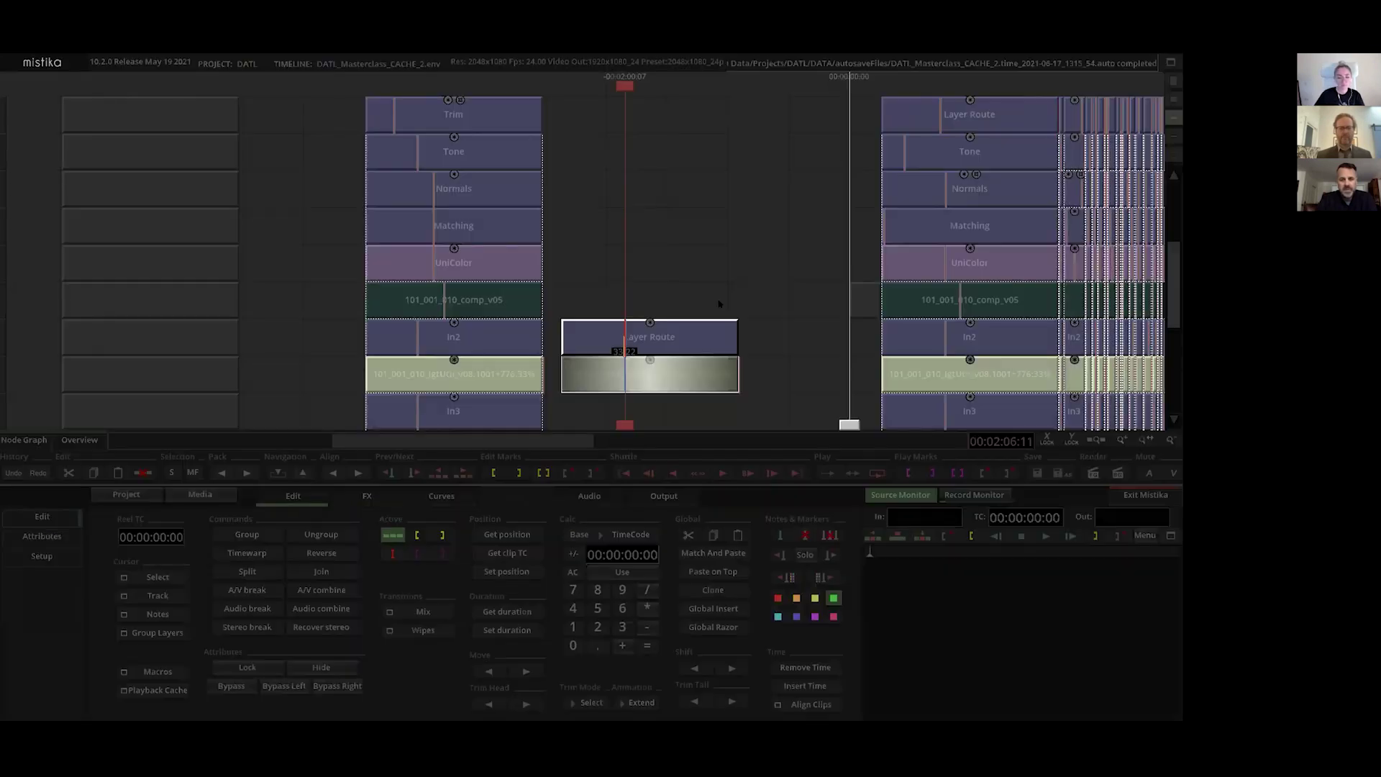
Step: Delete the Layer Route effect from the top of the 101_001_010_comp_v05 stack that starts just after timecode zero
left_click(721, 260)
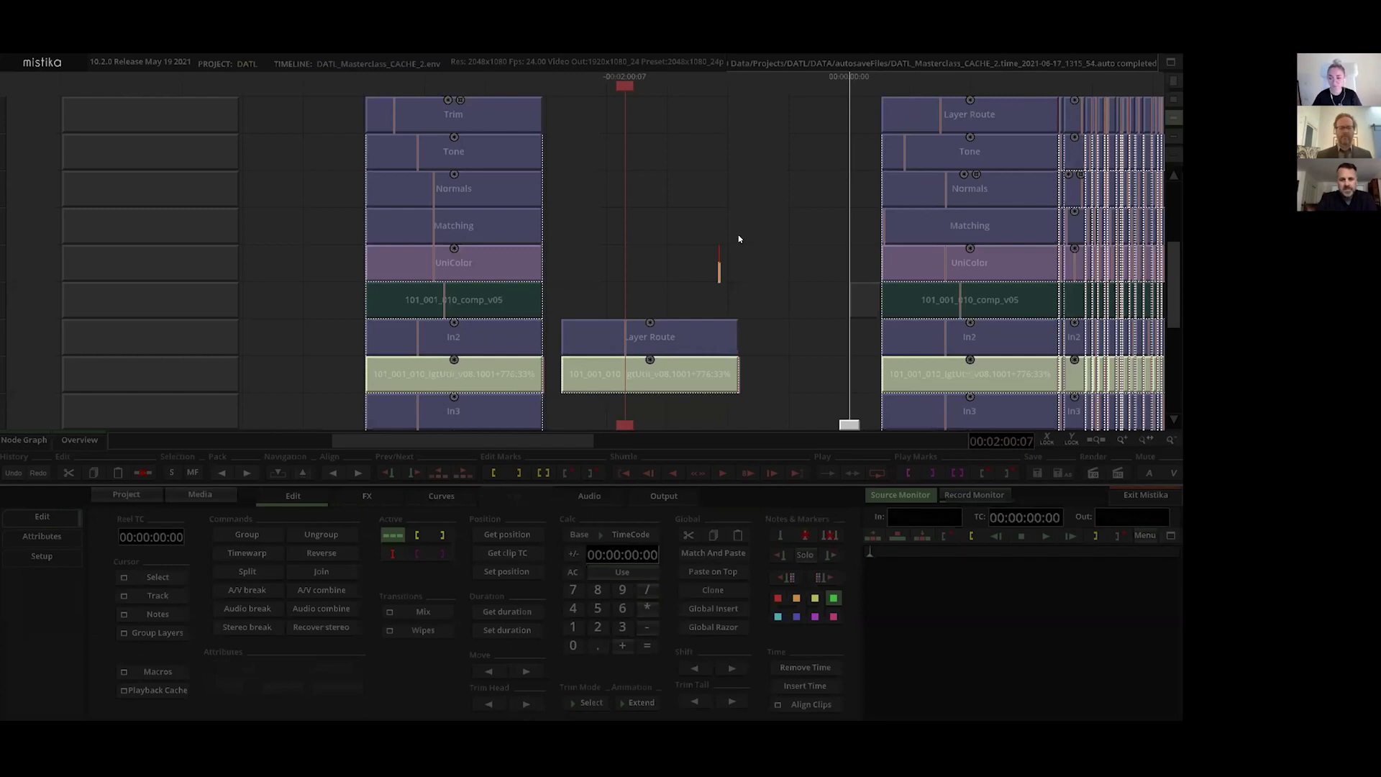
key("space")
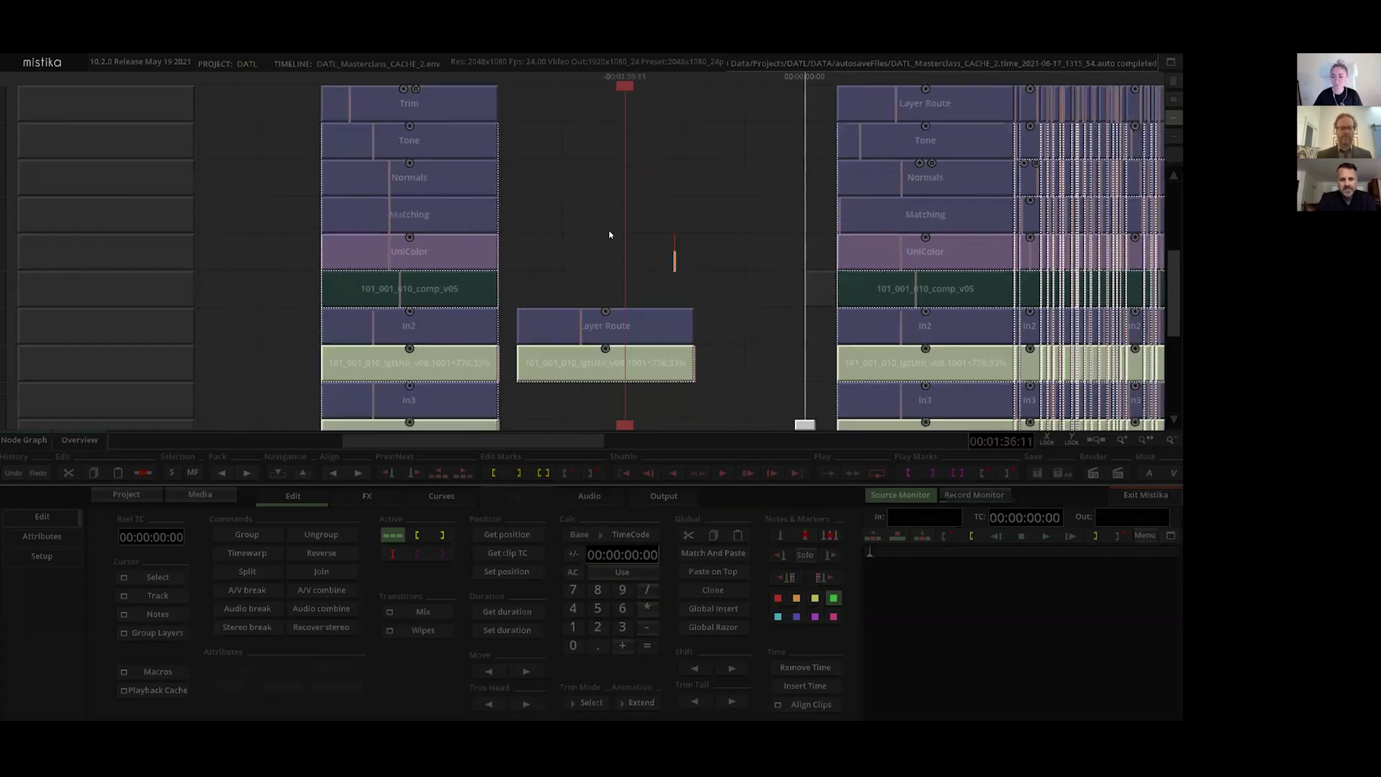
left_click(699, 281)
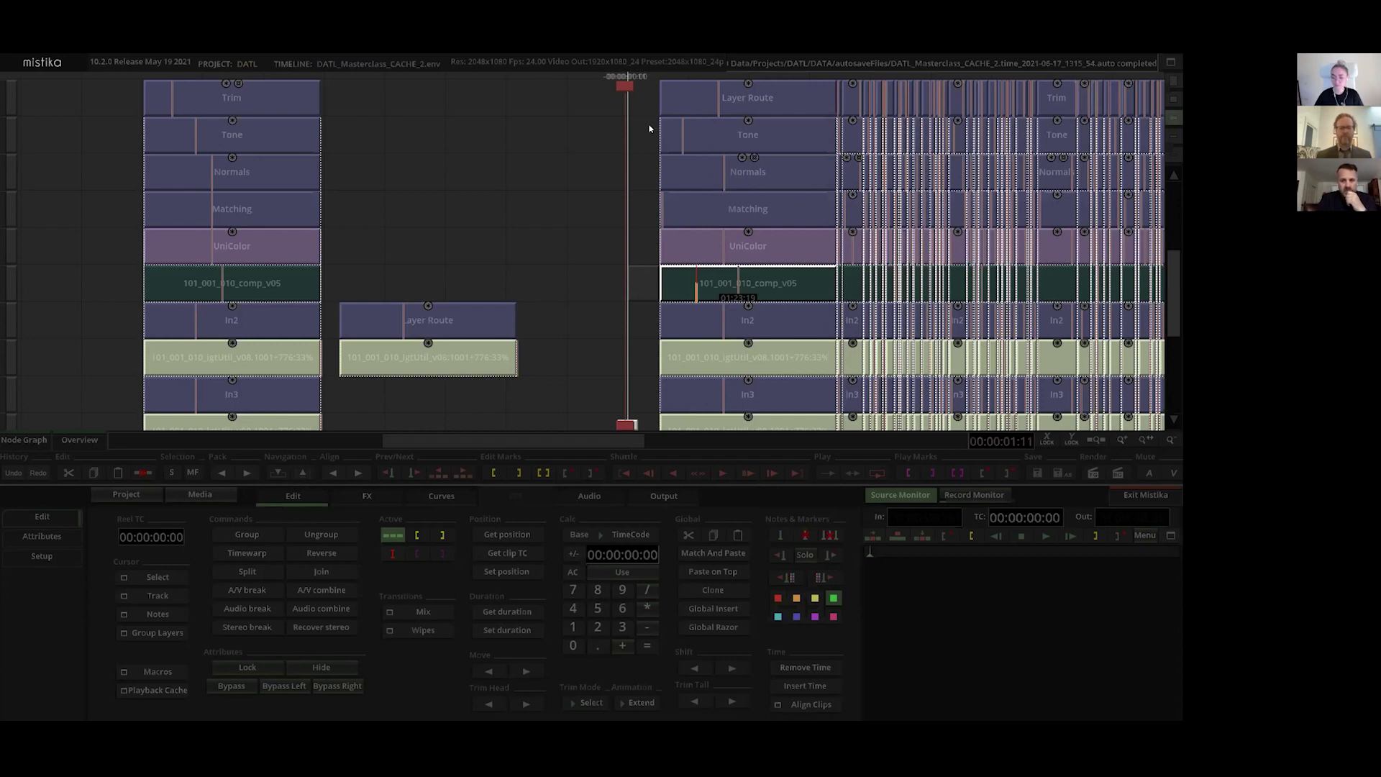
left_click_drag(626, 85, 702, 91)
left_click(579, 138)
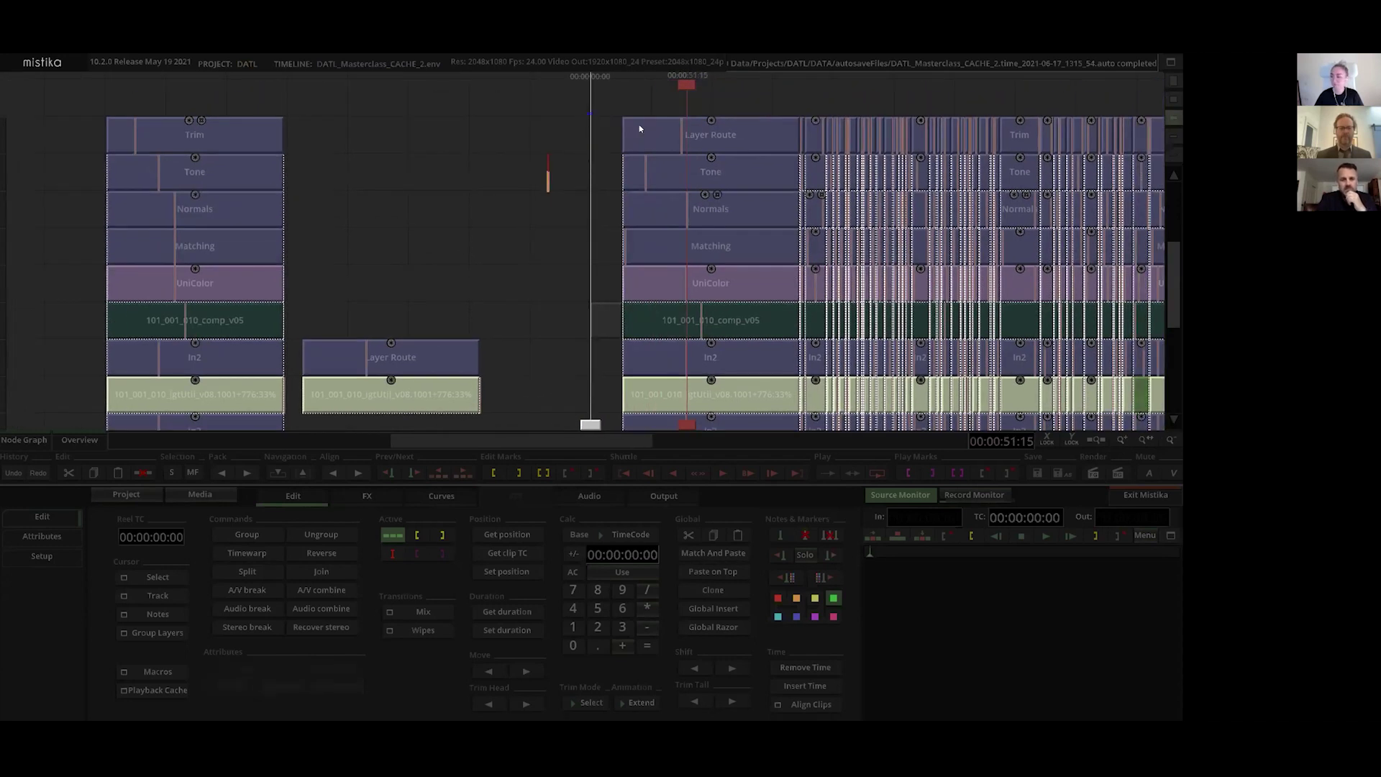
left_click(641, 134)
left_click(670, 133)
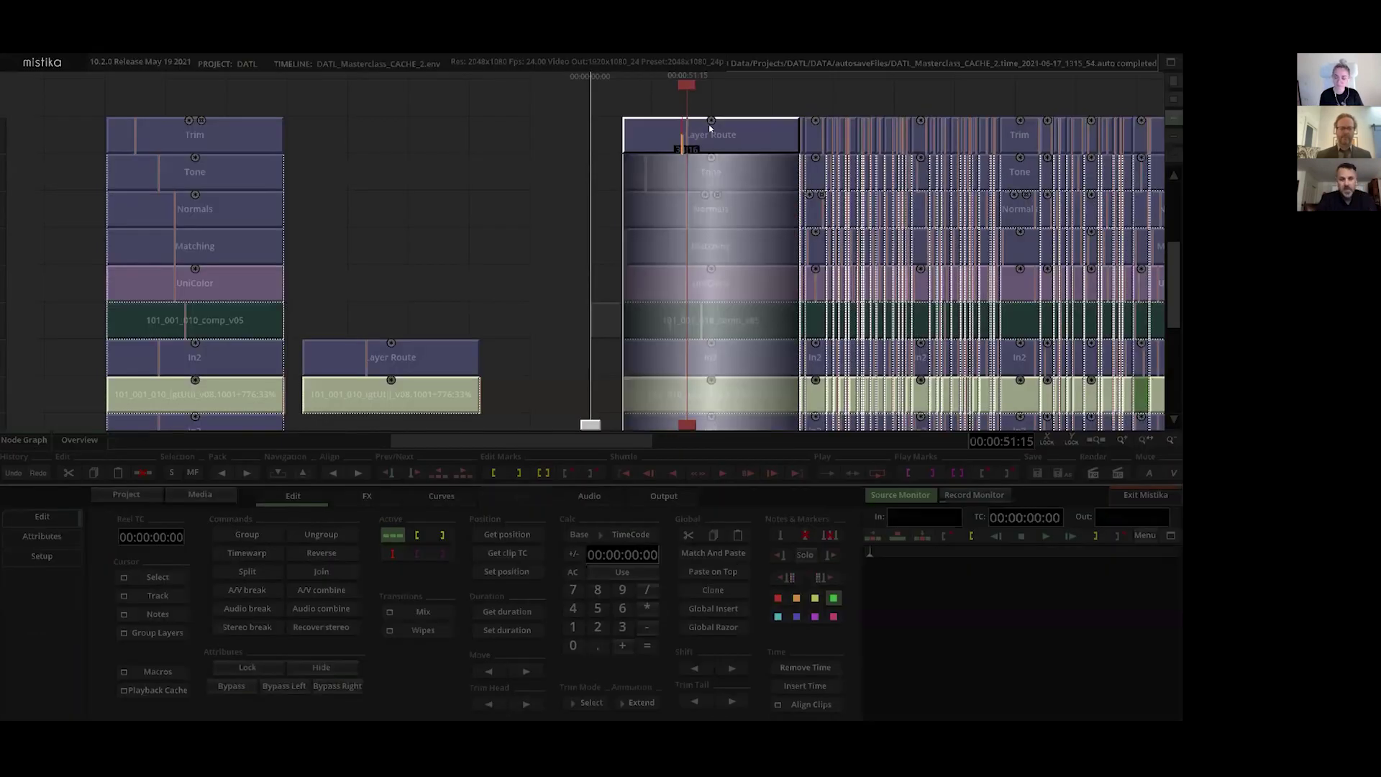
key("Delete")
Step: Open the Tone grade, examine the UniColor node's input and output colour settings, and return to Tone
double_click(685, 170)
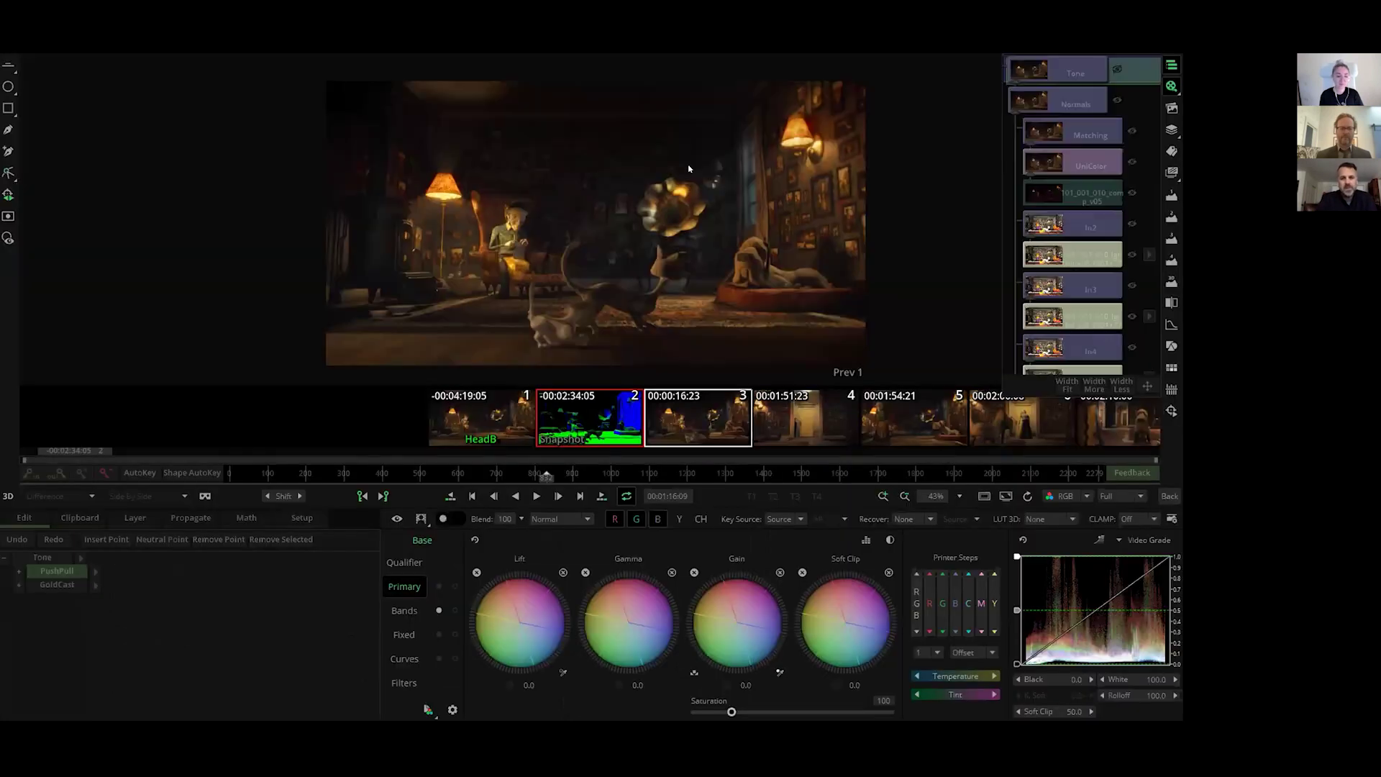
left_click(1076, 161)
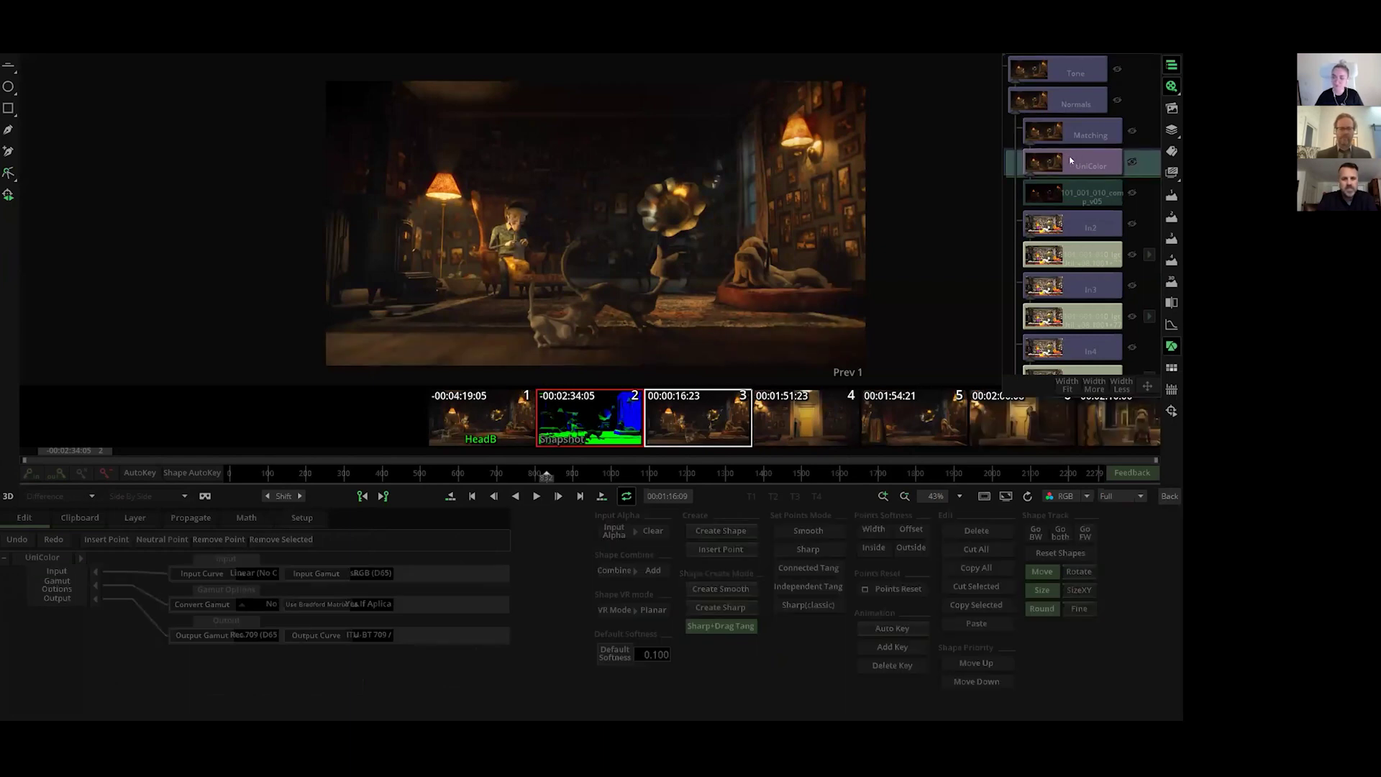
left_click(1037, 80)
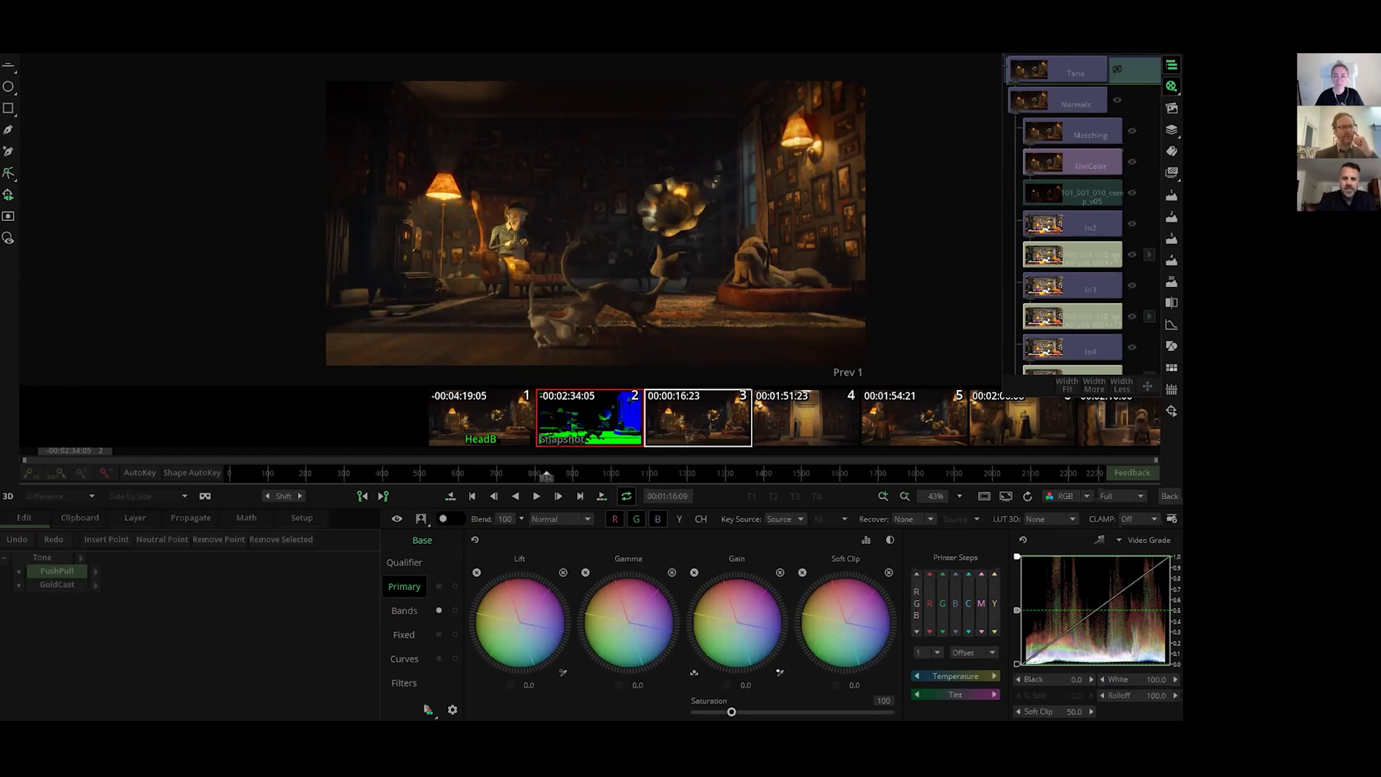
Step: Show the PushPull layer's Bands grade, hide the storyboard strip, and compare the image with the layer bypassed and enabled
left_click(403, 611)
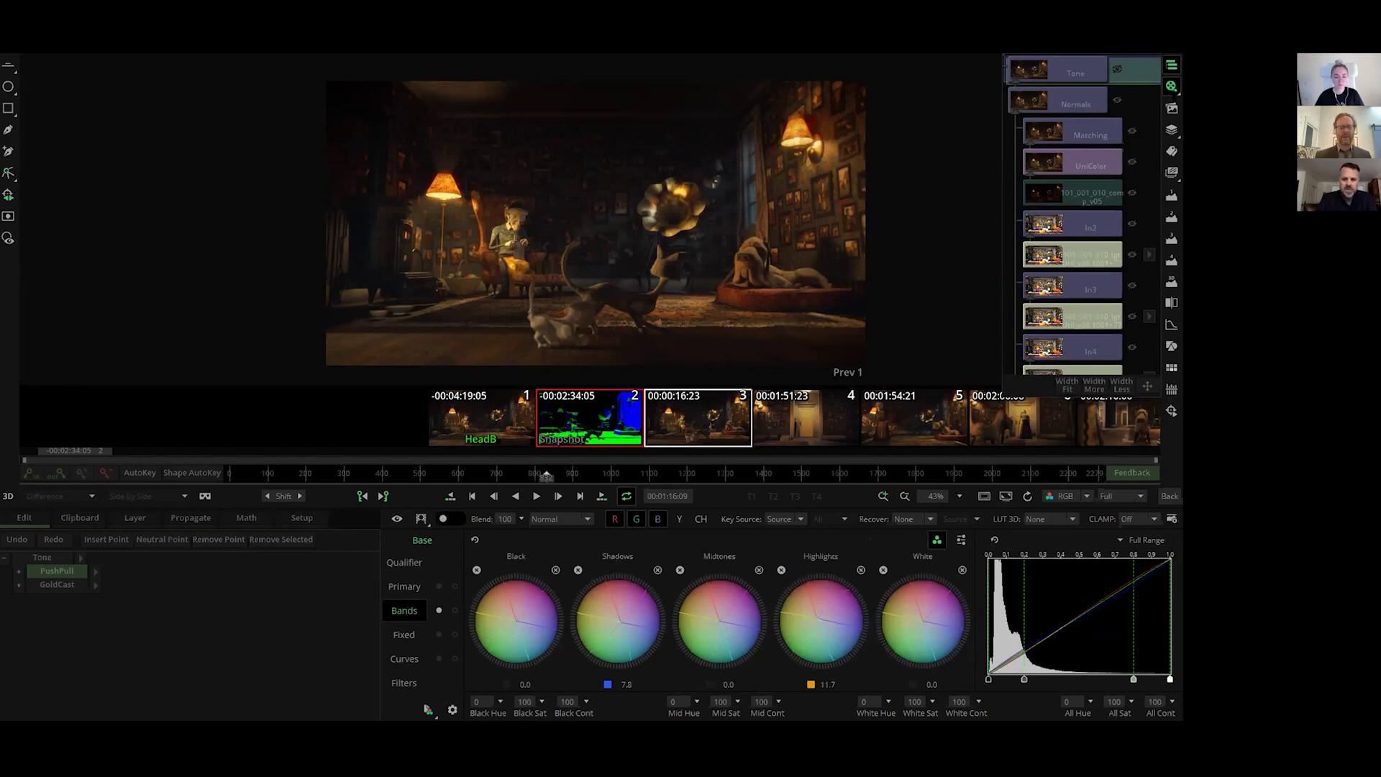
left_click(1171, 86)
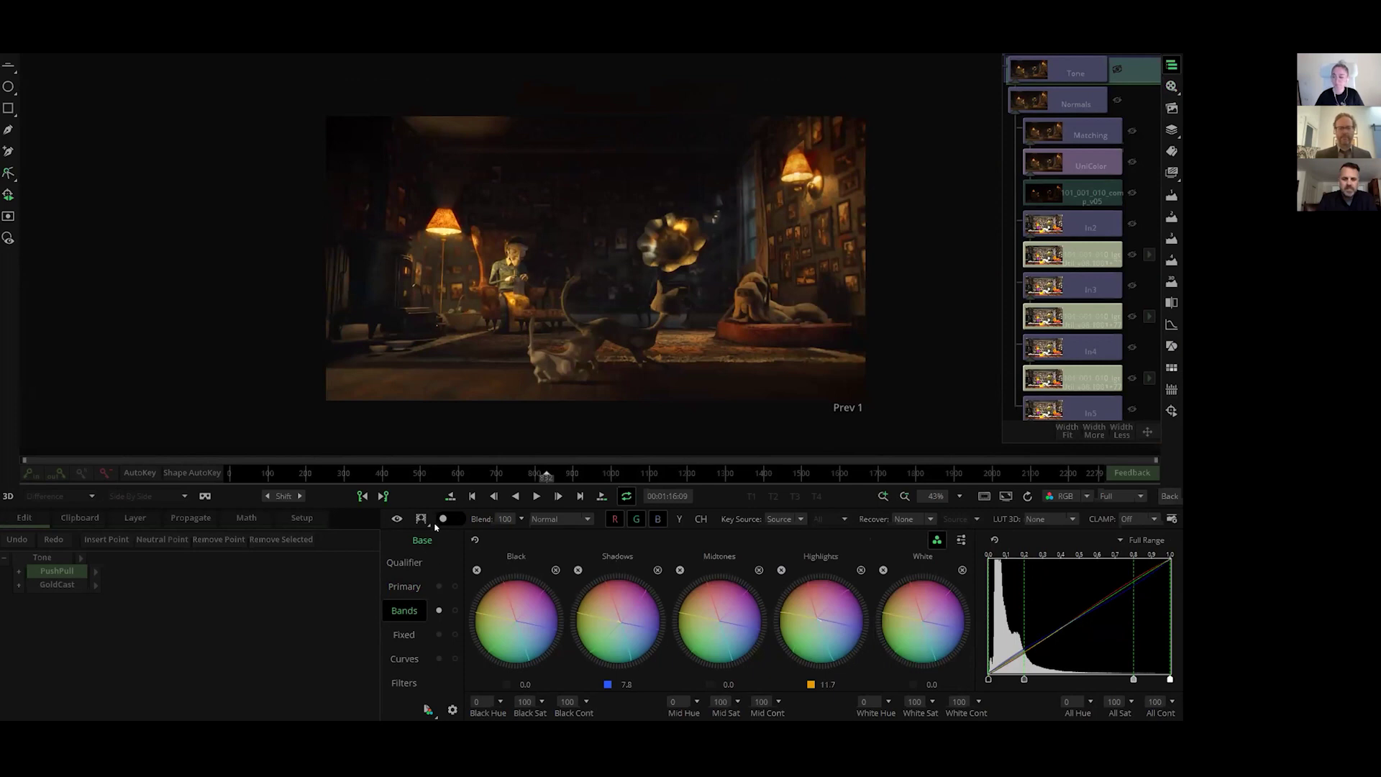
left_click(394, 518)
left_click(395, 519)
Step: Show the GoldCast layer's Fixed corrections and compare them bypassed and enabled, including close up on the seated woman
left_click(64, 585)
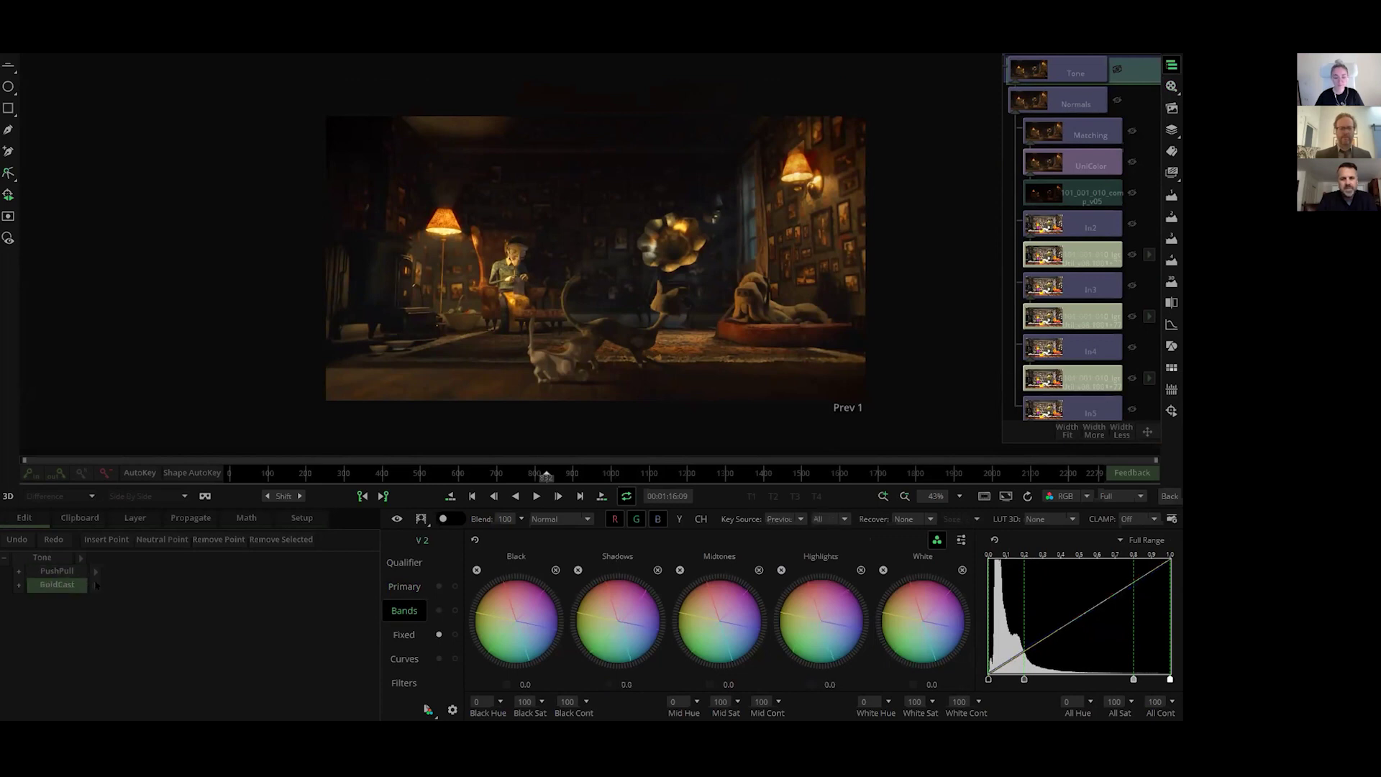
left_click(403, 636)
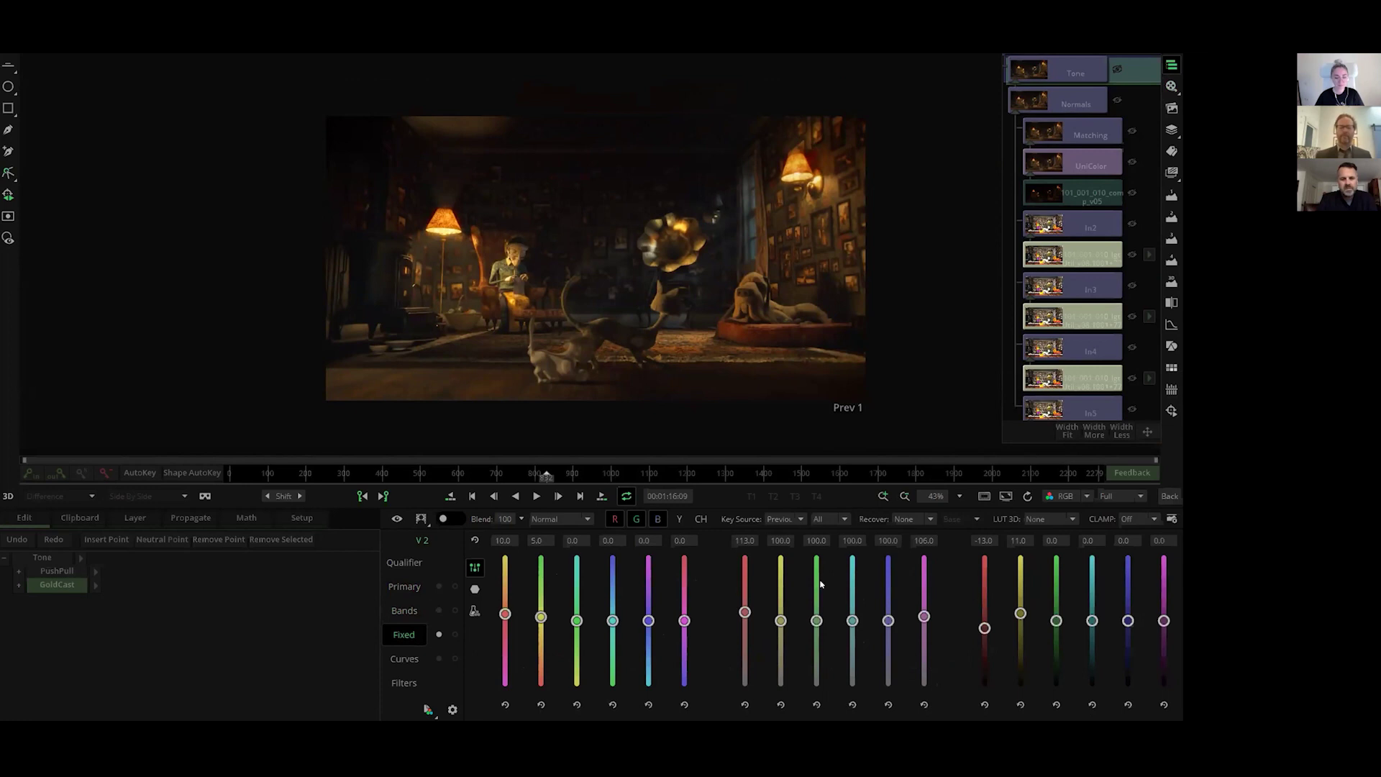
left_click(395, 520)
left_click(395, 520)
scroll(584, 268, "up", 3)
scroll(584, 267, "up", 3)
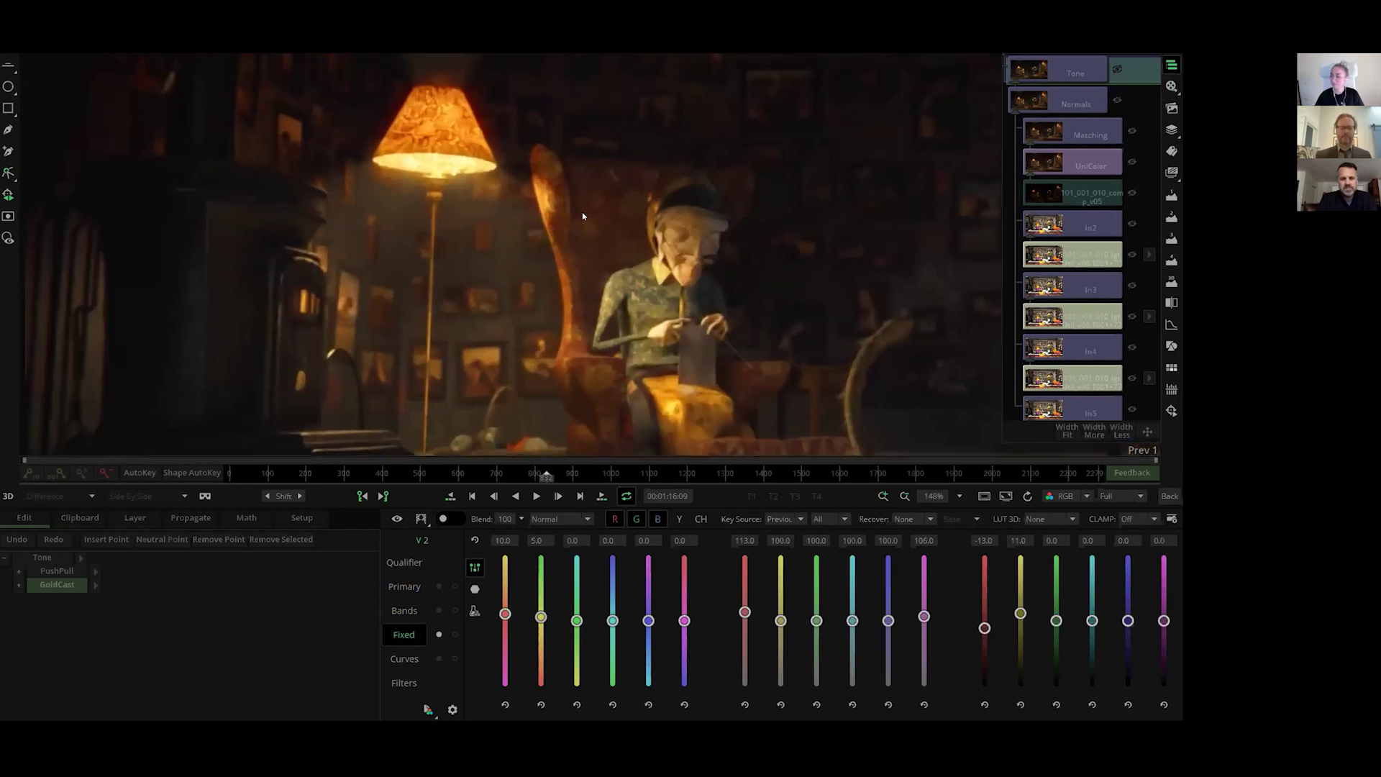
left_click(395, 520)
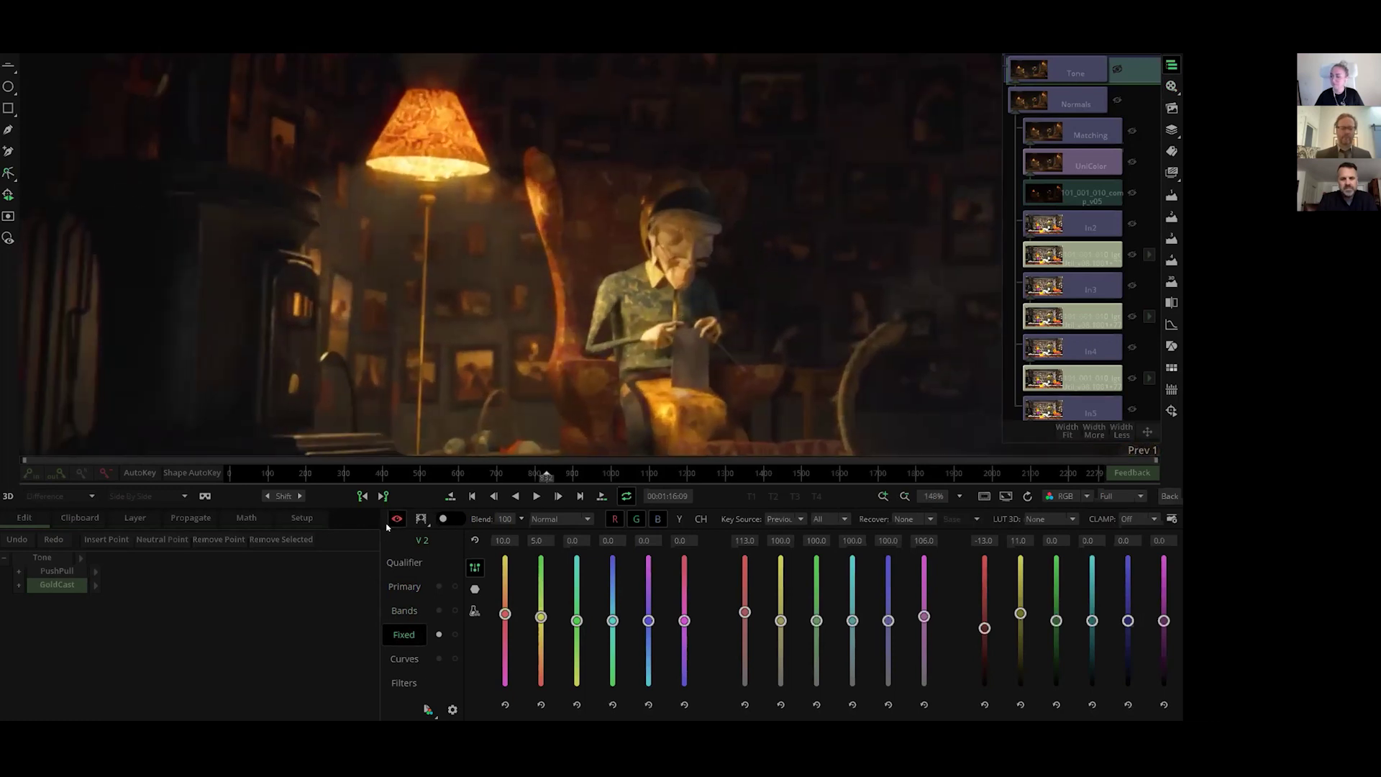
left_click(395, 518)
scroll(590, 269, "down", 4)
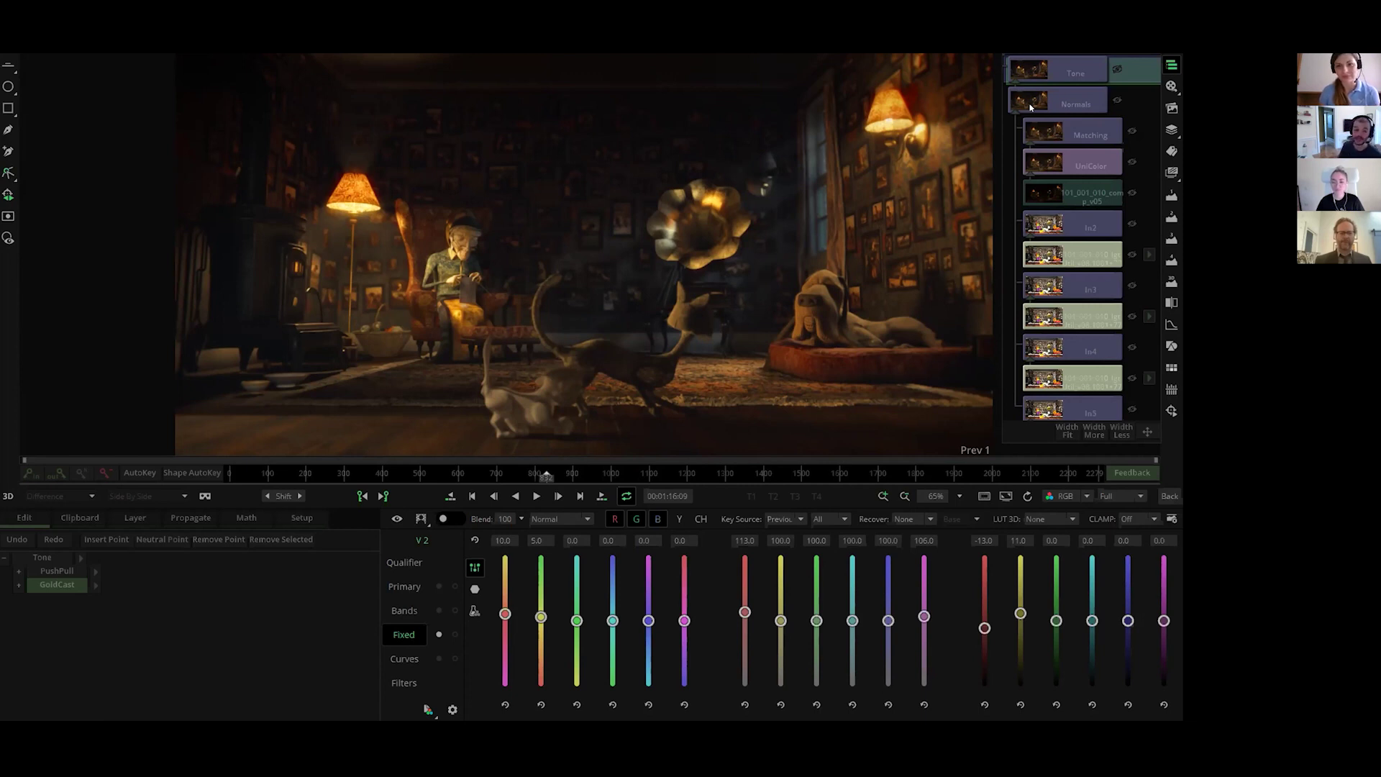
Step: Open the Trim grade of the other 101_001_010_comp_v05 stack and move to the frame at 00:01:20:23
left_click(1170, 496)
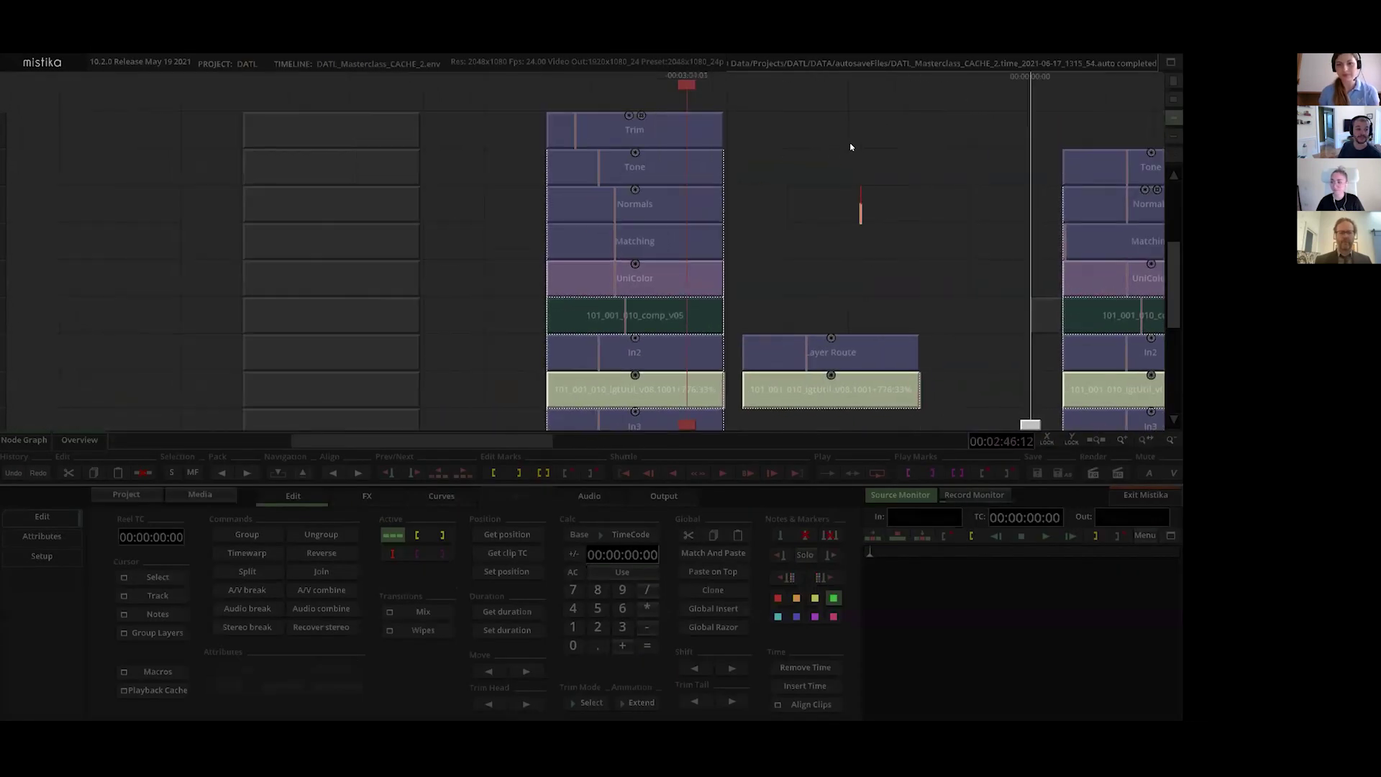
left_click(690, 118)
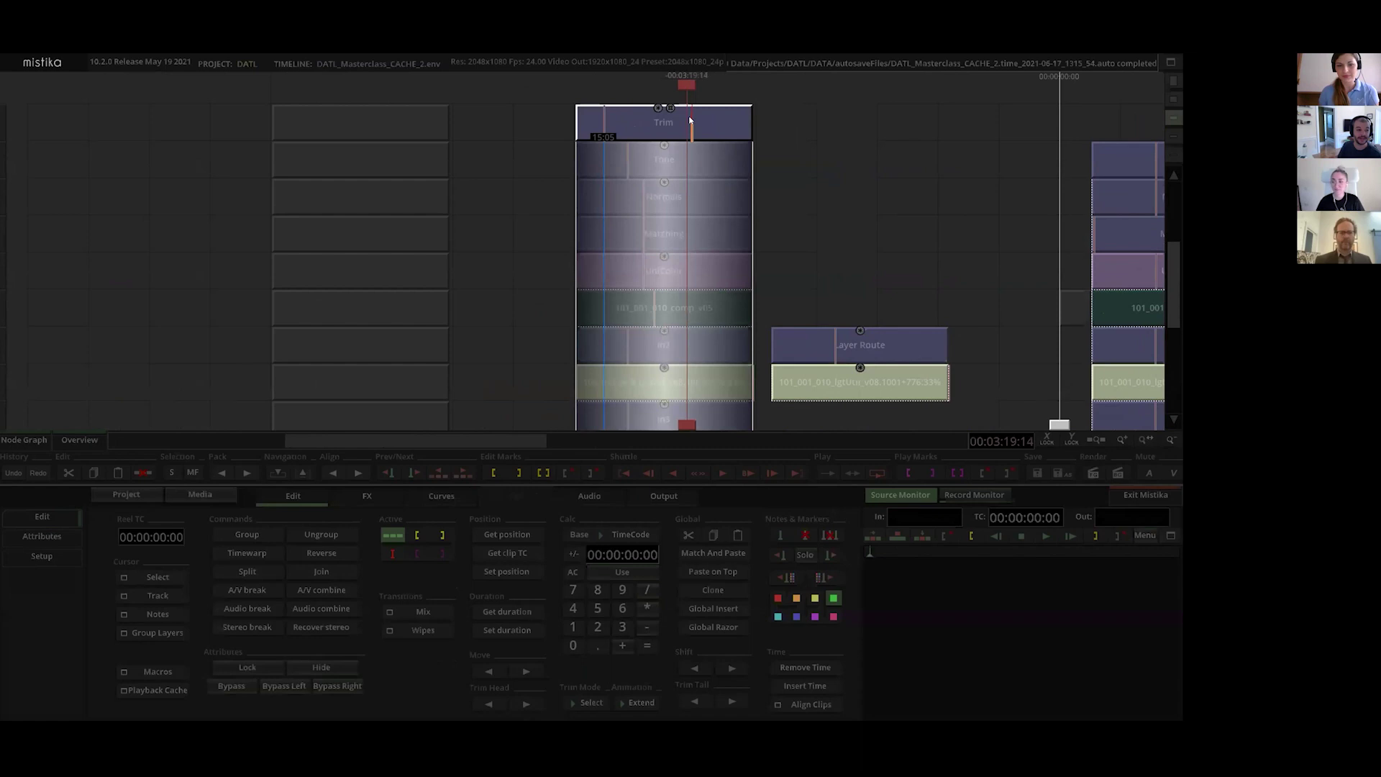
double_click(690, 119)
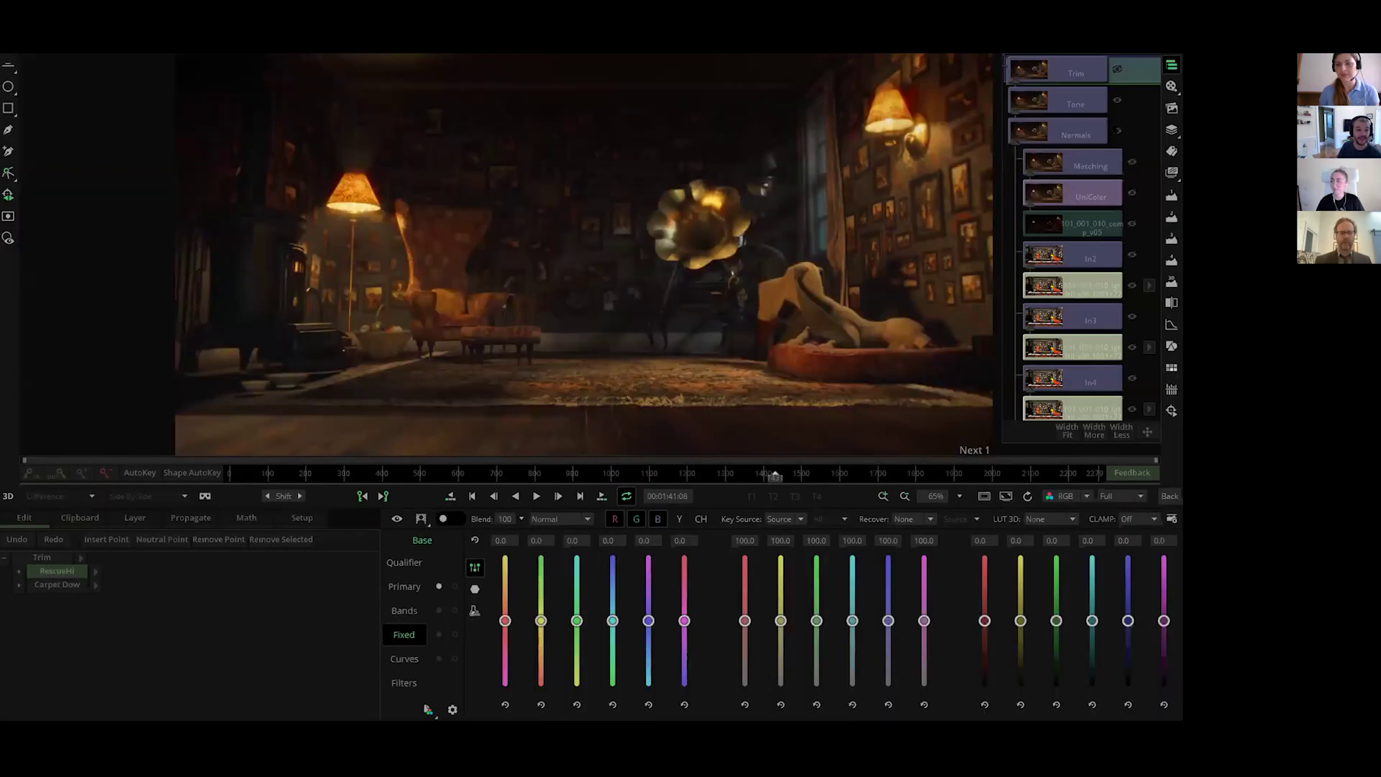
left_click_drag(571, 473, 589, 471)
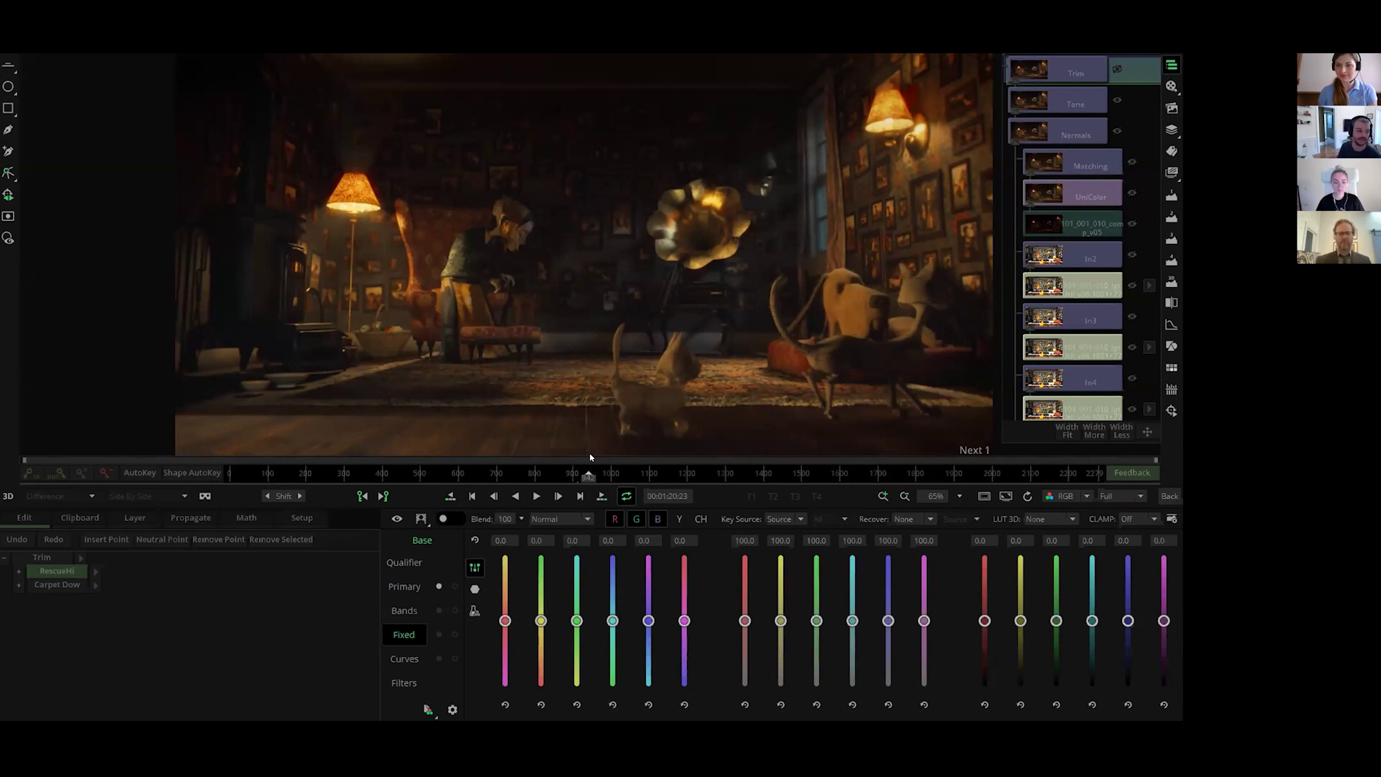
Step: Draw a soft-edged ellipse around the gramophone on the In2 layer of the Normals grade, with the Bands controls shown
left_click(1075, 134)
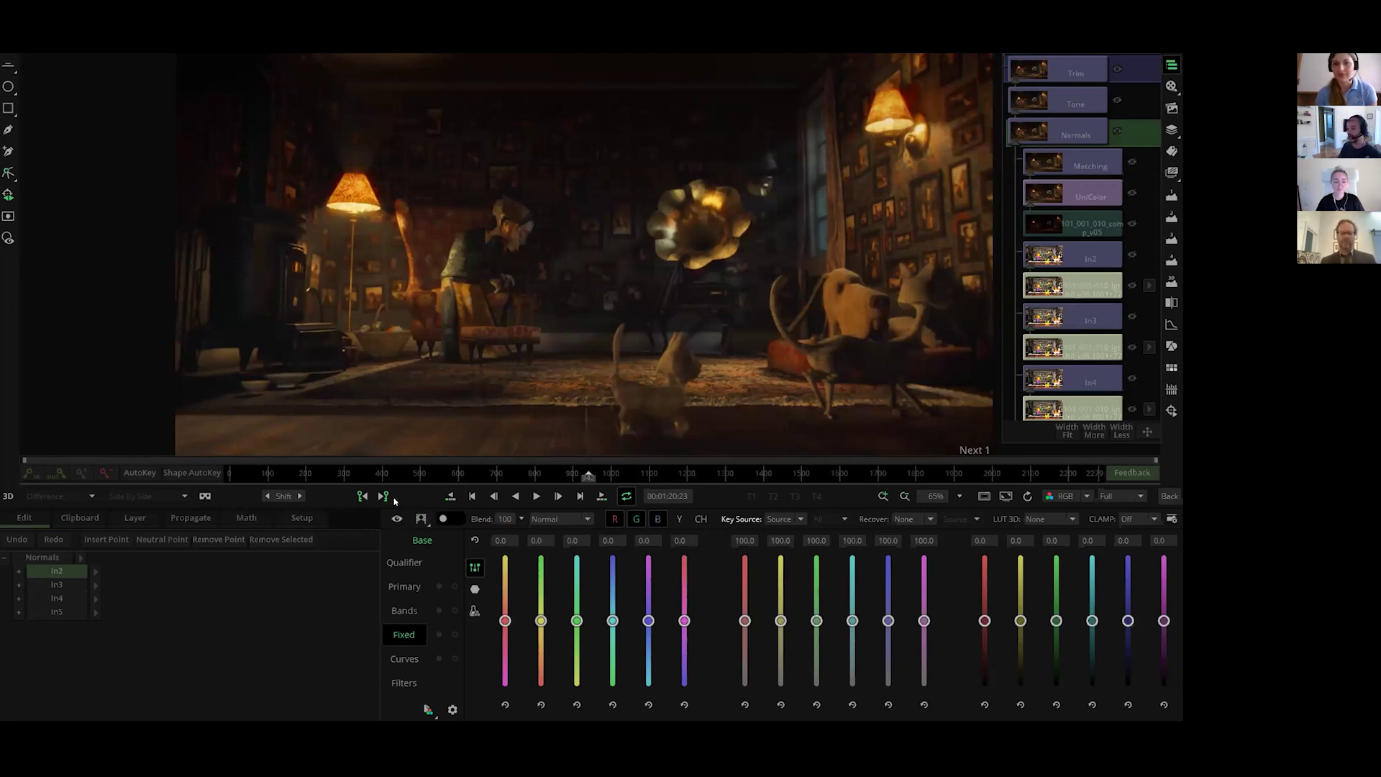
left_click(404, 610)
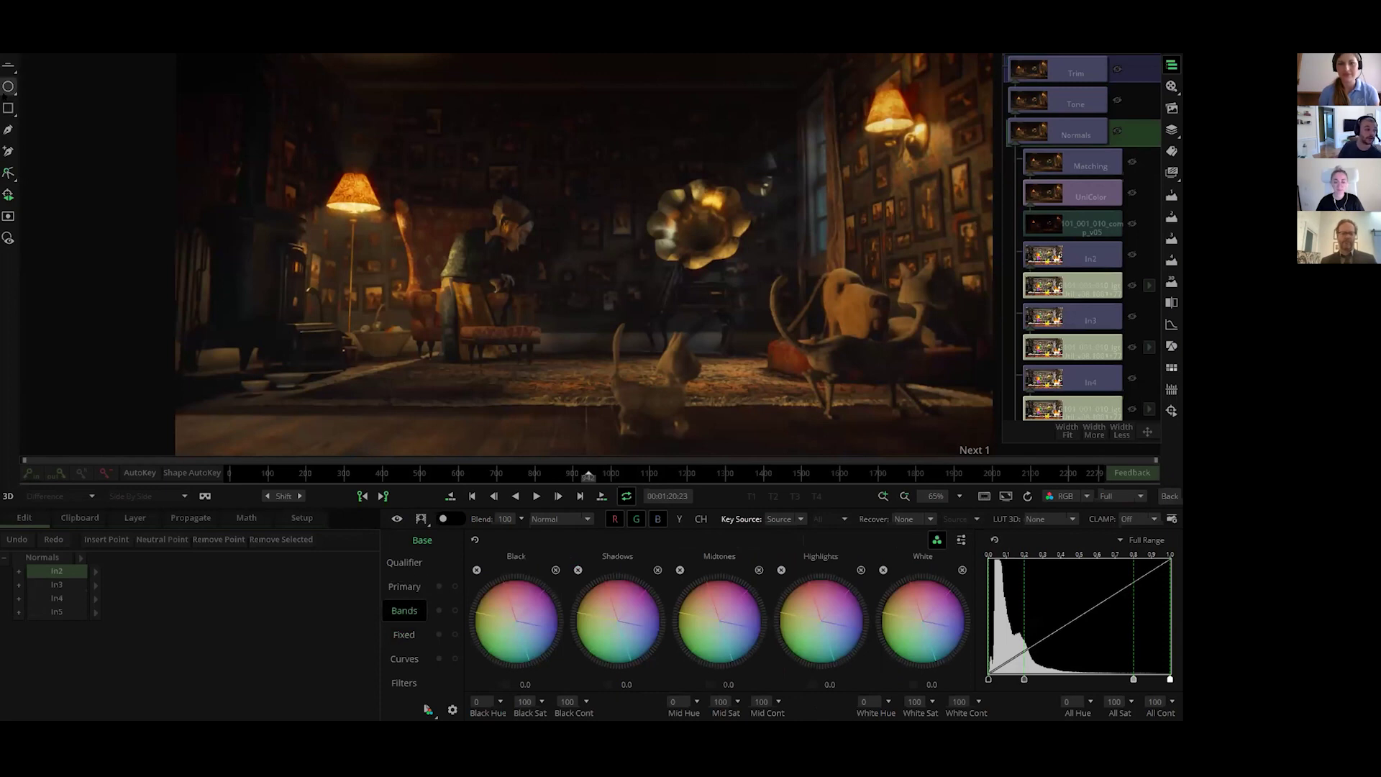
left_click_drag(612, 80, 829, 340)
left_click_drag(784, 263, 878, 244)
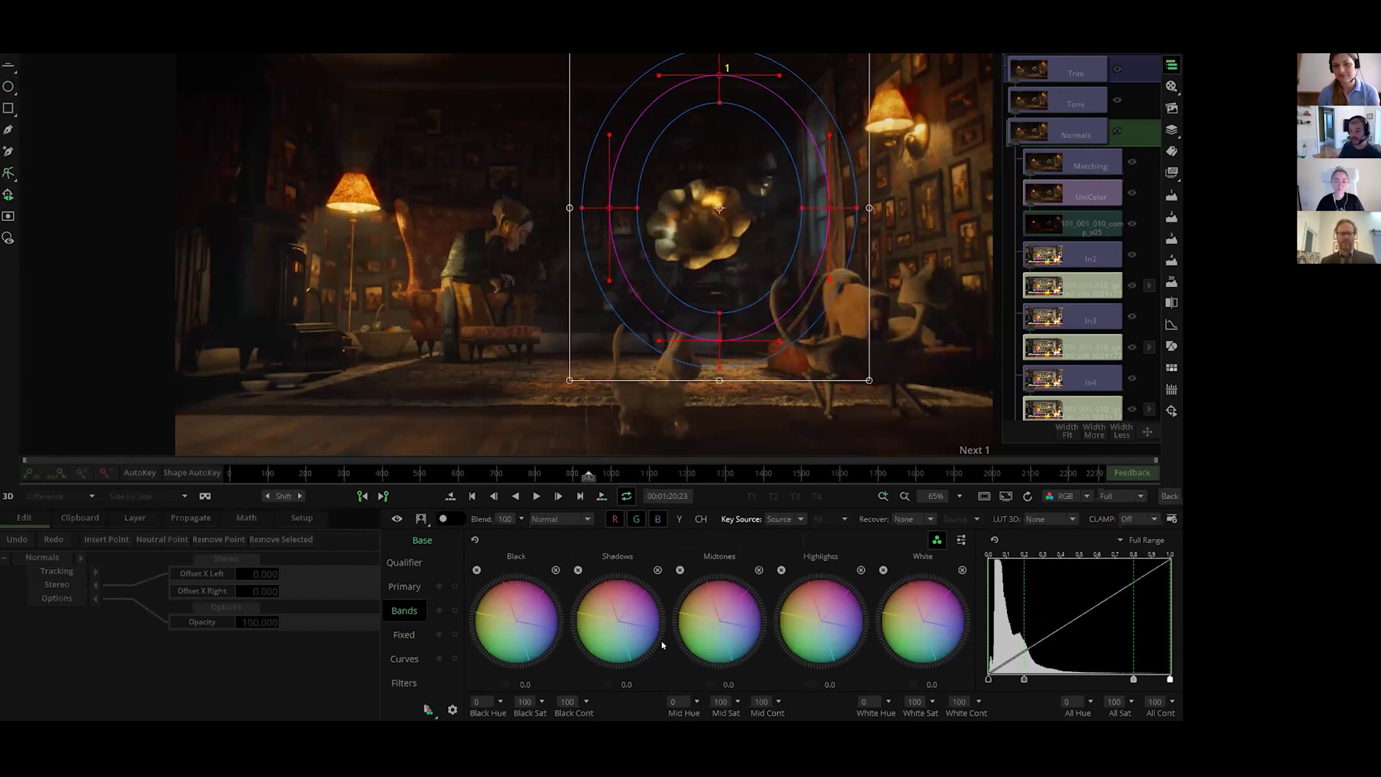
Step: Push the Shadows band toward blue by about 12.9 inside the ellipse and check the gramophone close up
left_click_drag(615, 620, 633, 632)
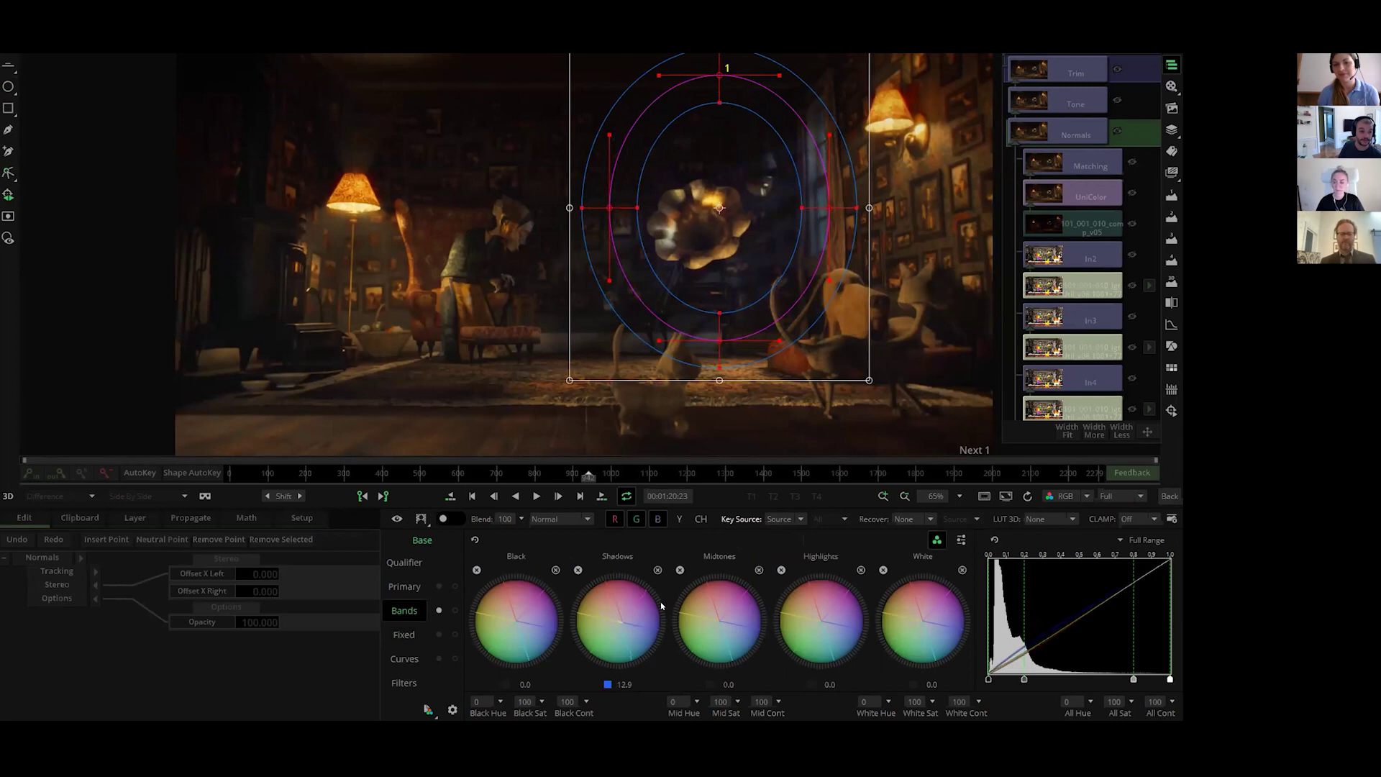
scroll(788, 233, "up", 5)
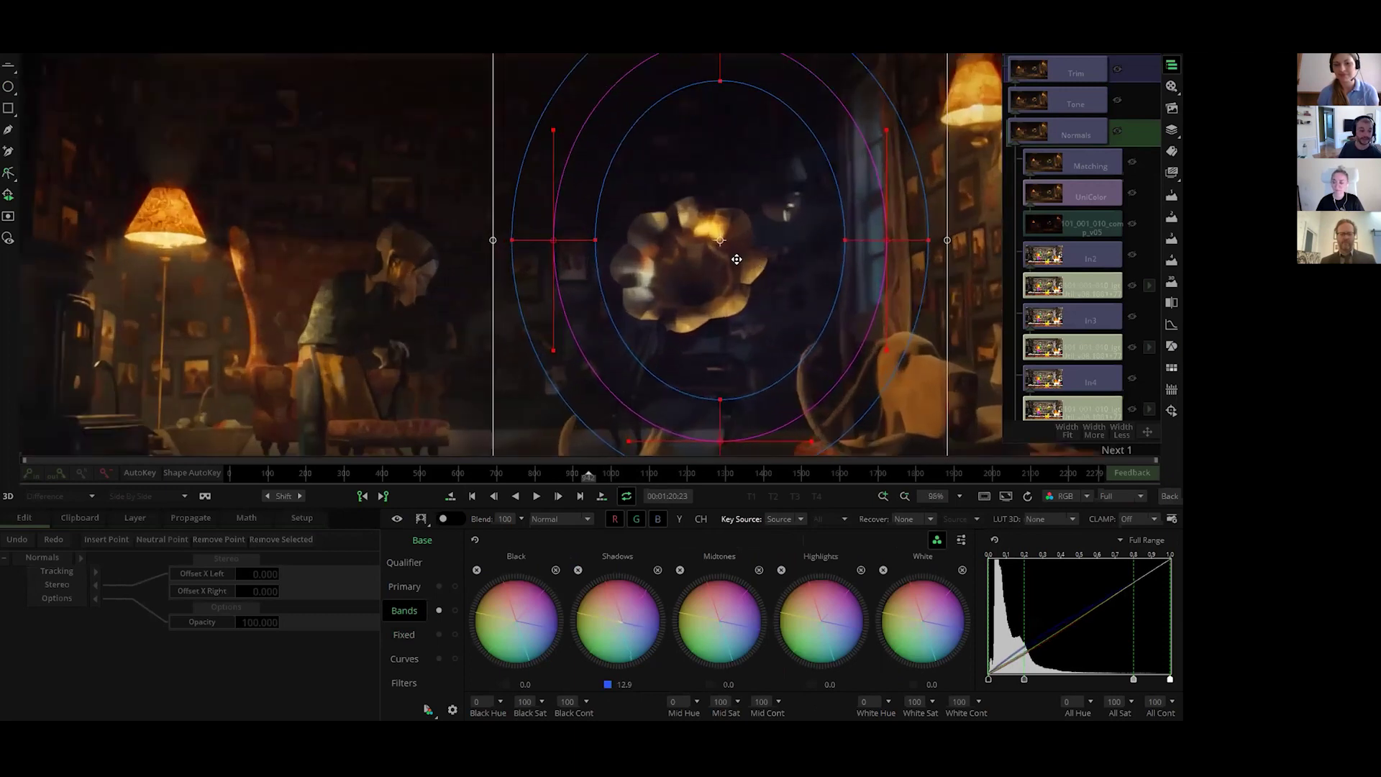
scroll(736, 259, "up", 3)
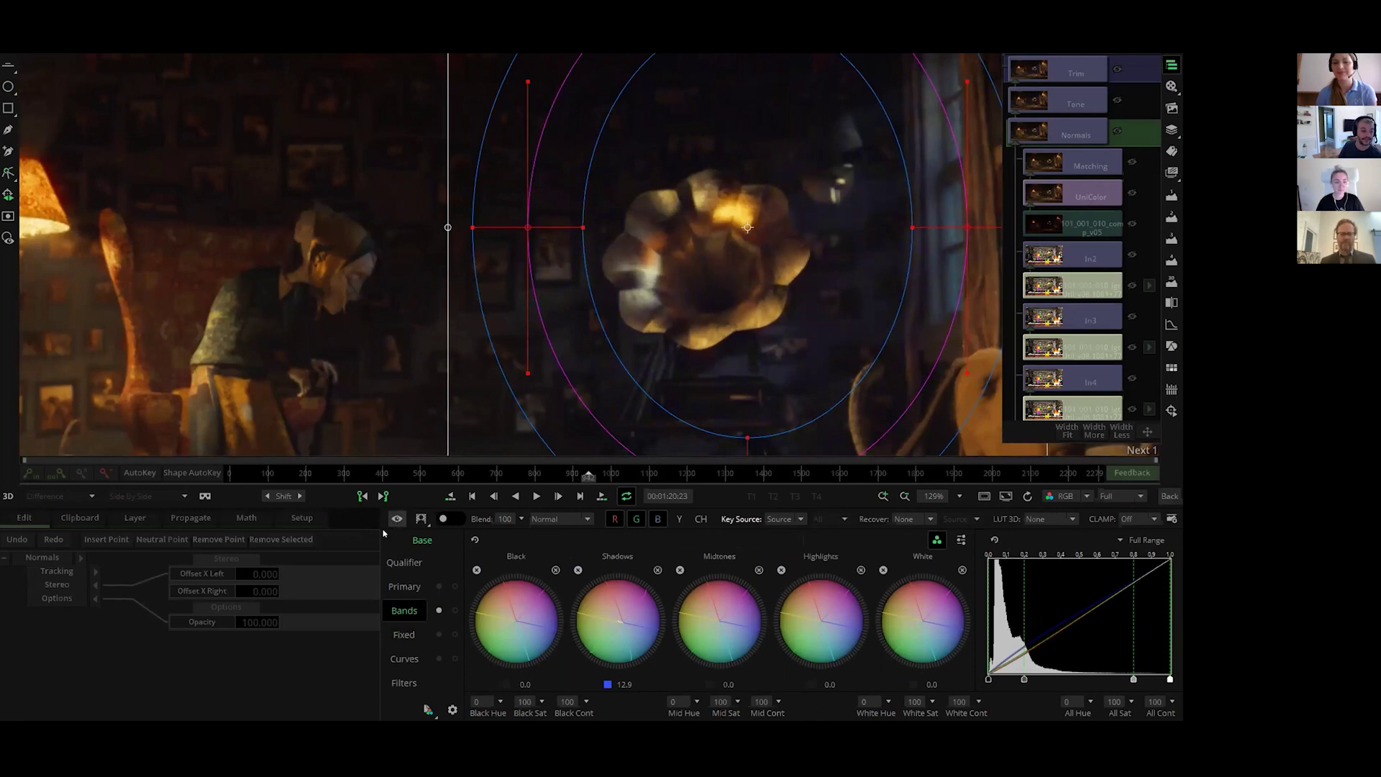
Step: Compare the Normals grade's In2 layer with the empty In3 layer and bypassed, then check its ellipse against the wider room
left_click(375, 387)
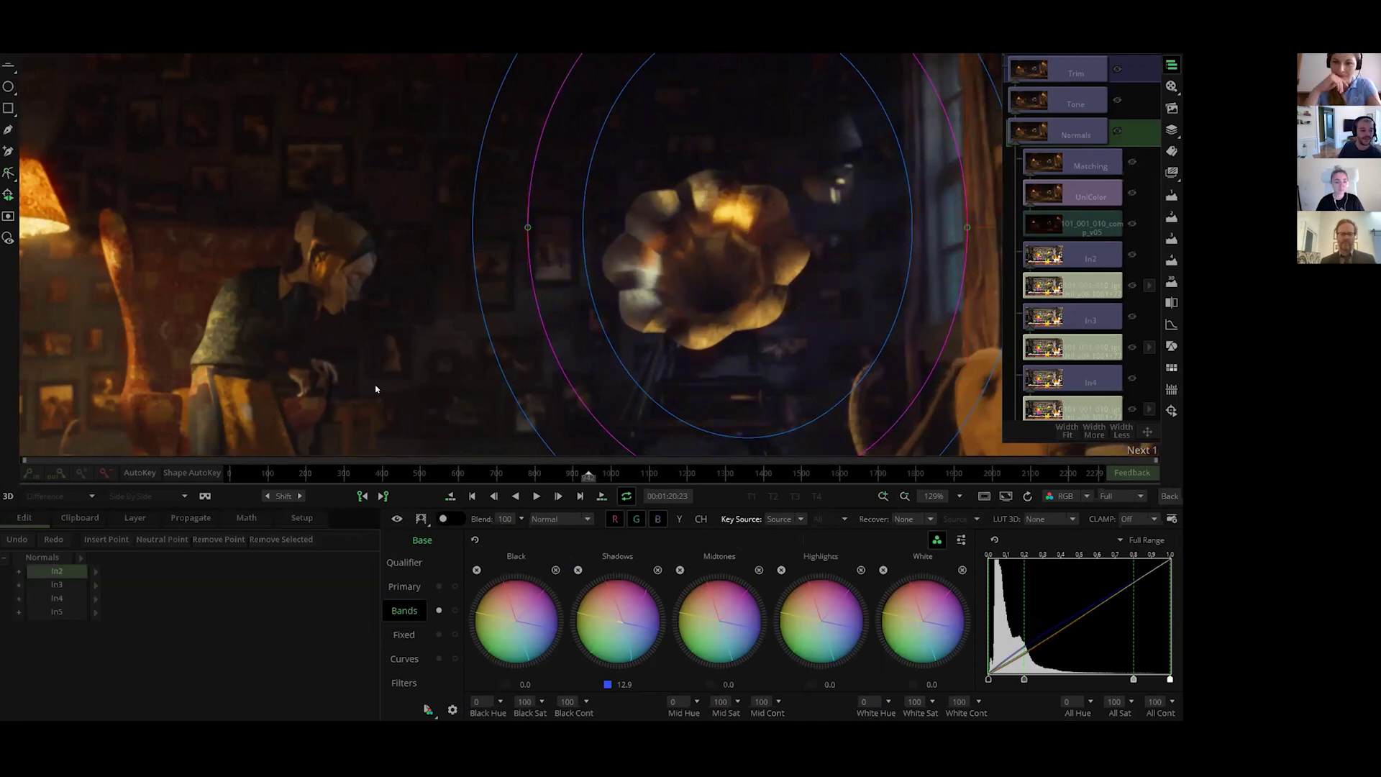
left_click(49, 585)
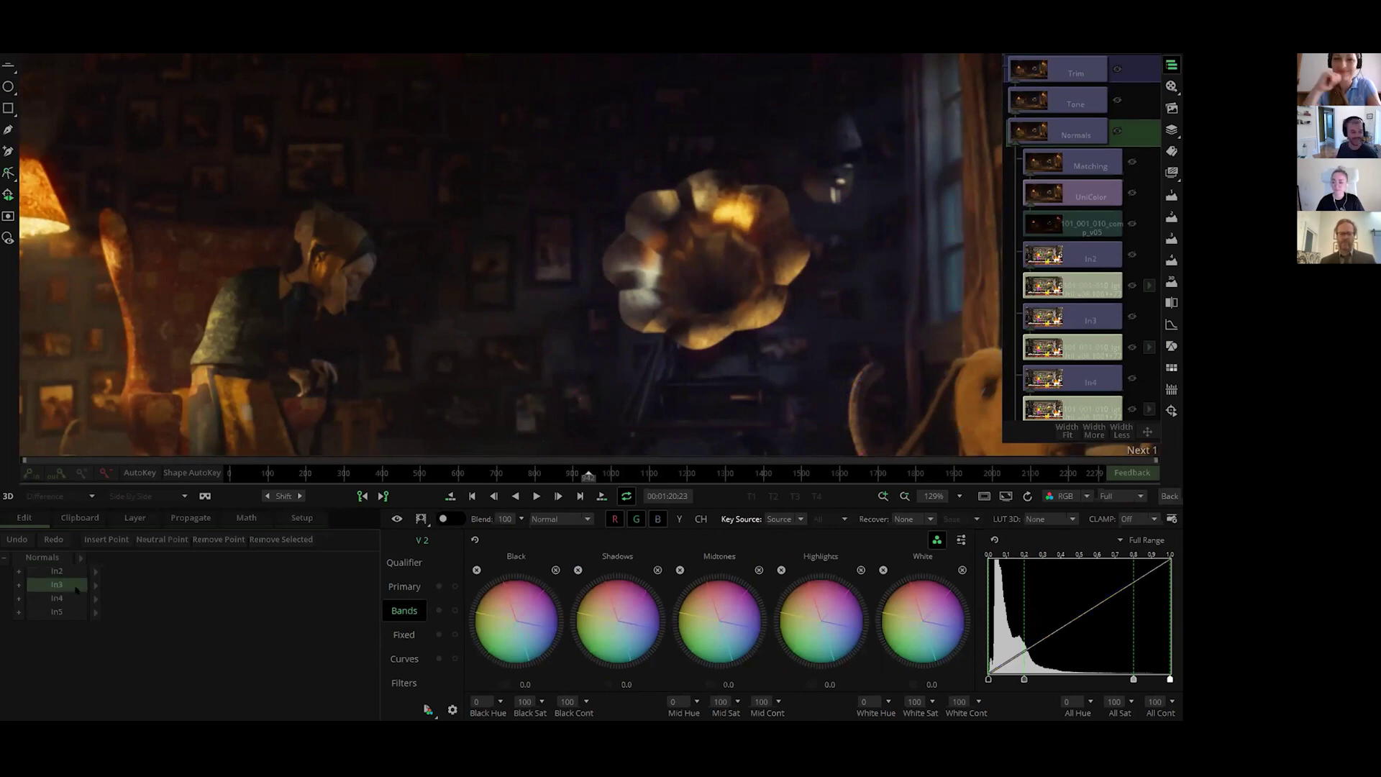
left_click(59, 572)
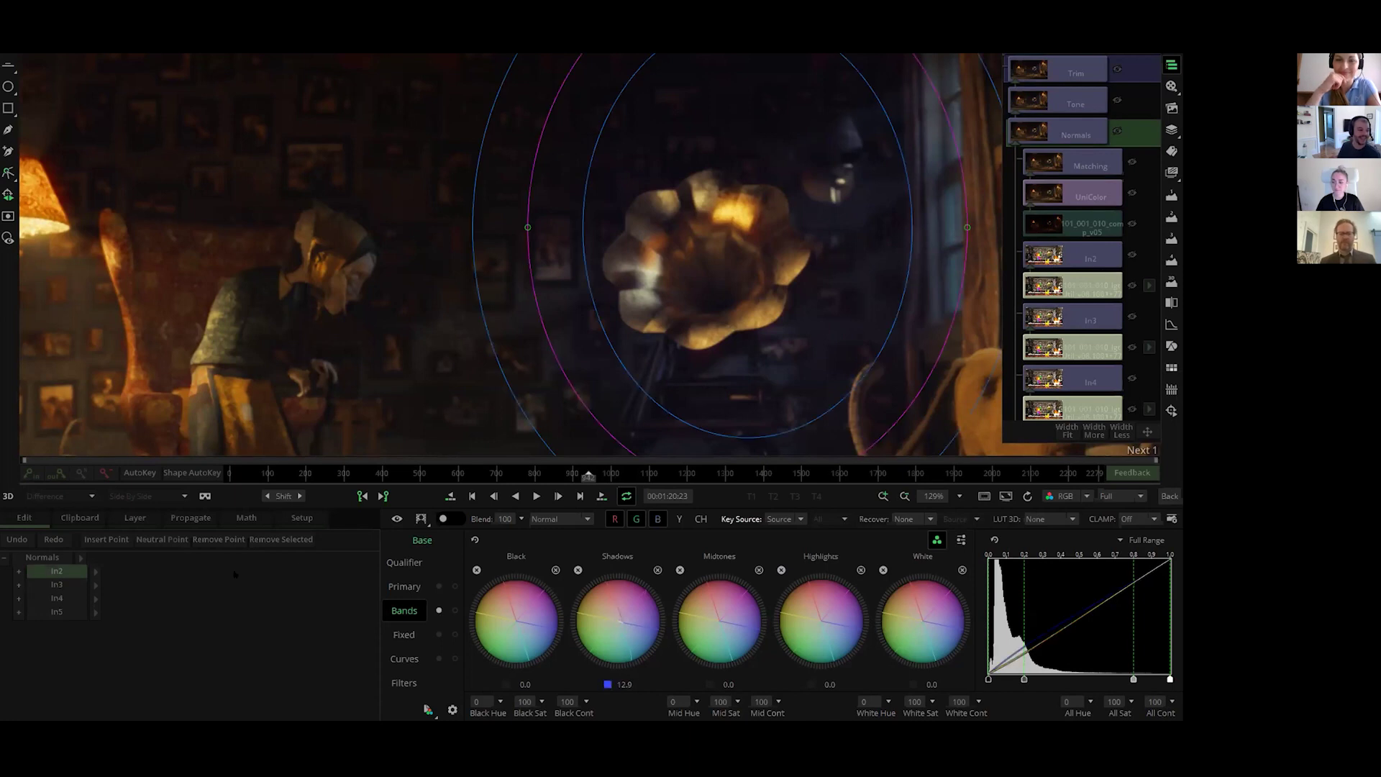
left_click(396, 519)
scroll(511, 255, "down", 5)
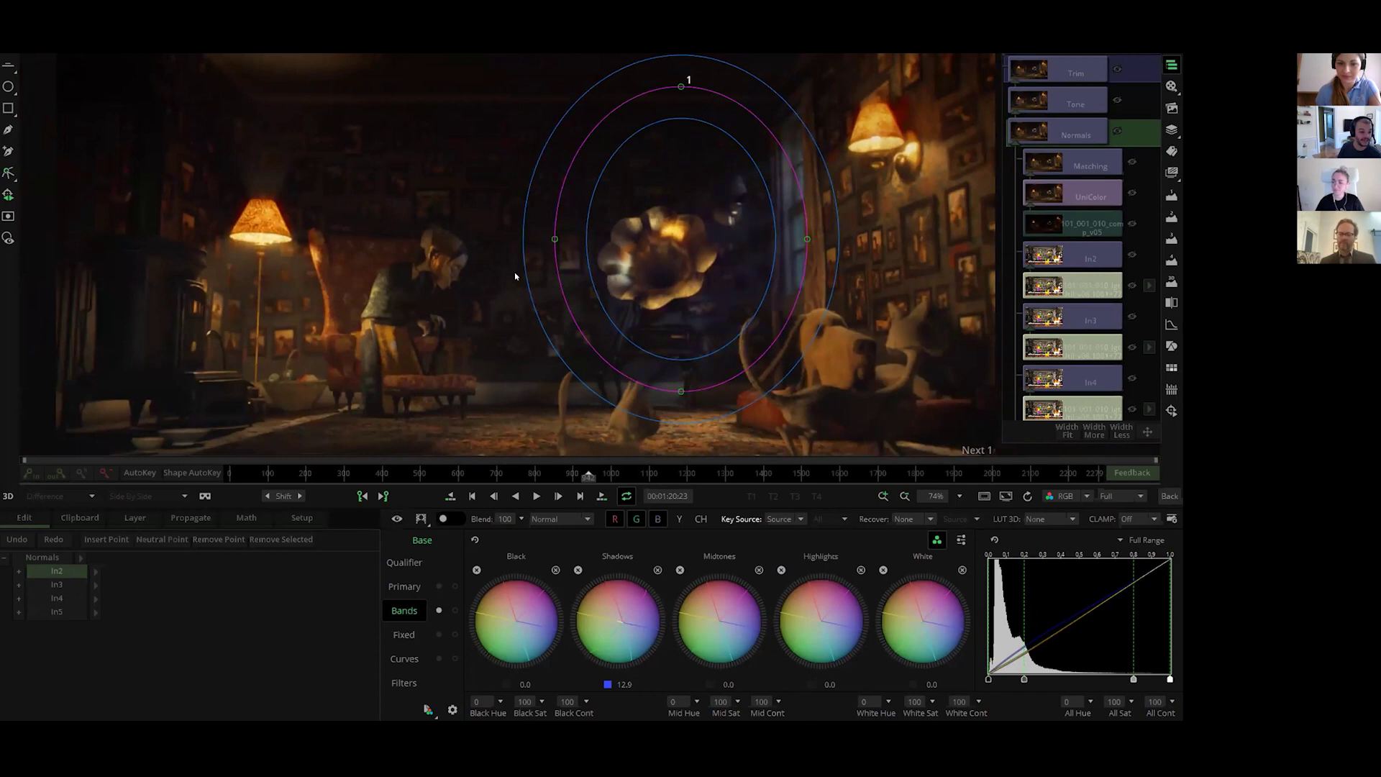
left_click(551, 238)
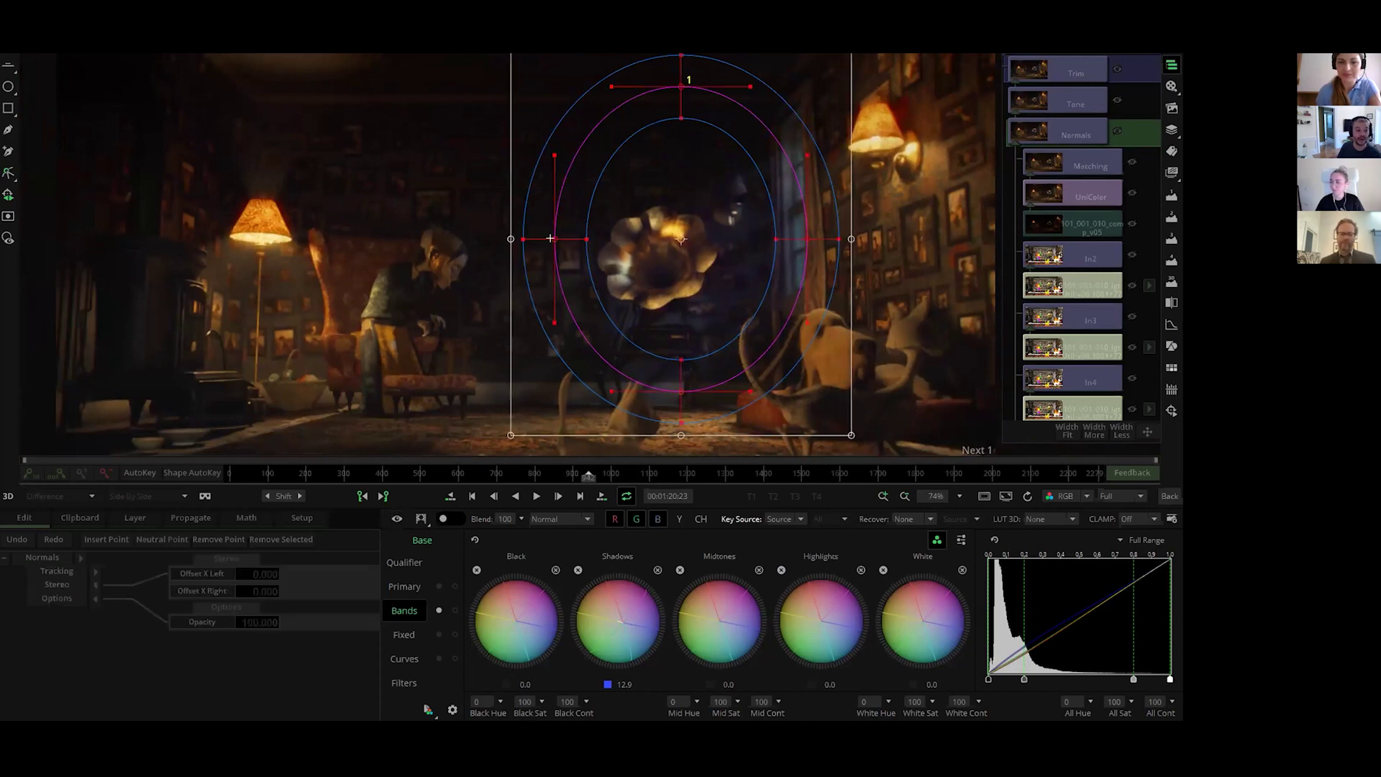
left_click(554, 246)
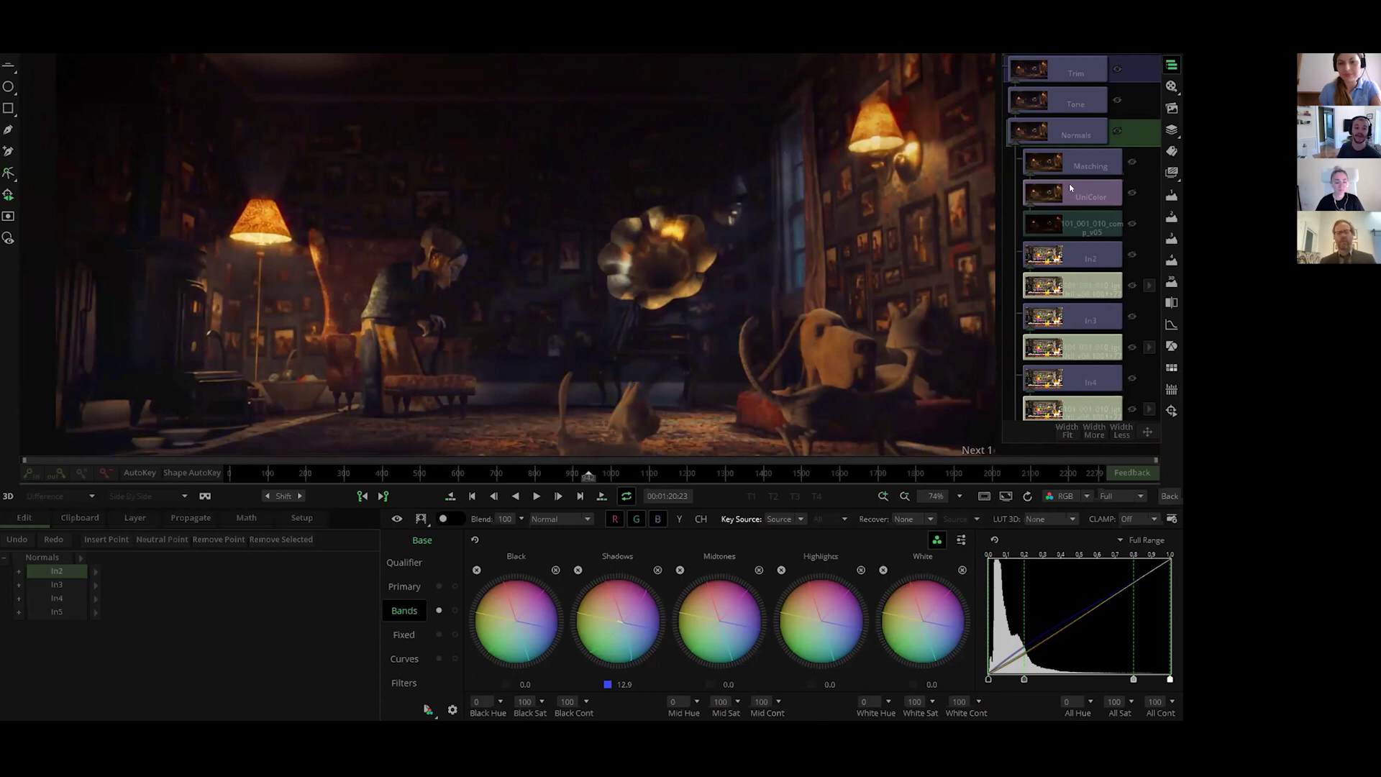
Step: Display the routed In2 input below the Normals grade and activate the picker in its multi-layer (MLayer) Qualifier
left_click(1098, 257)
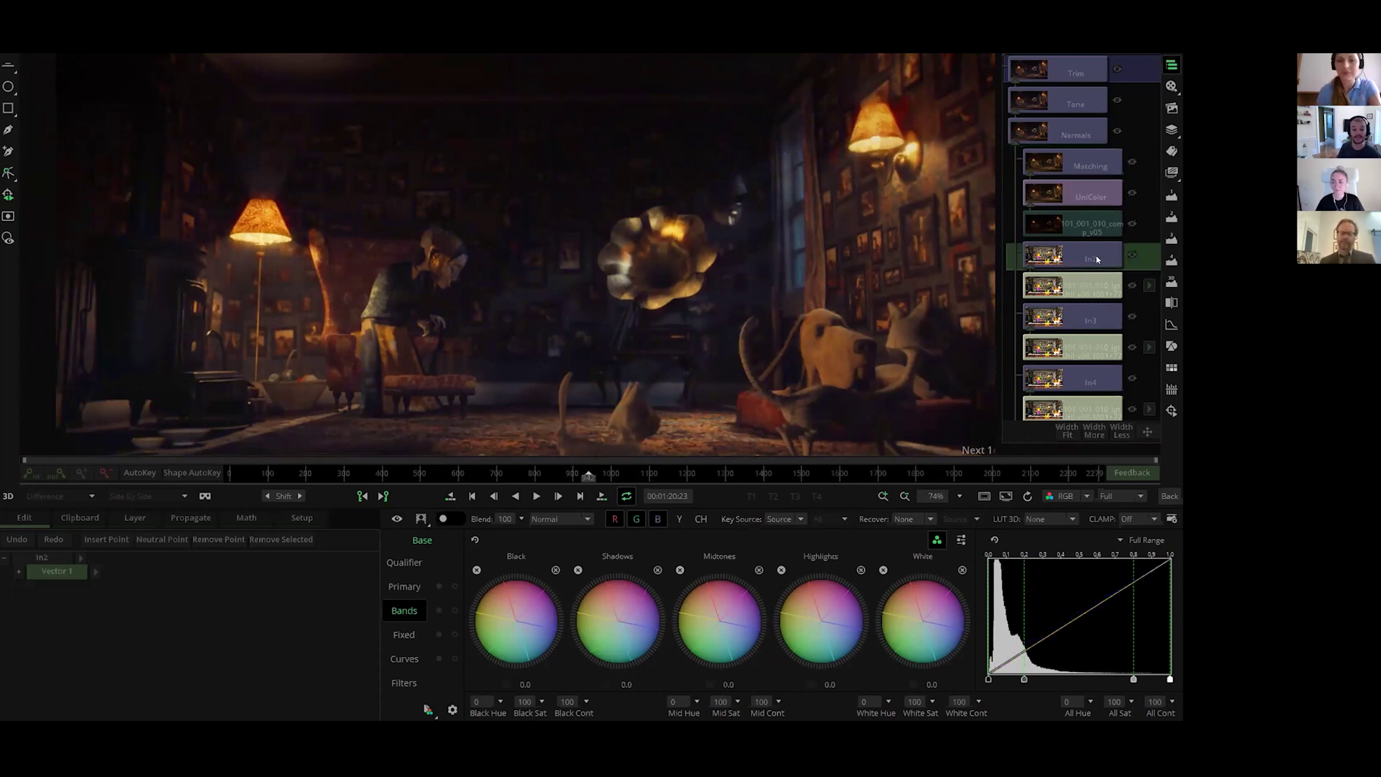
left_click(1097, 257)
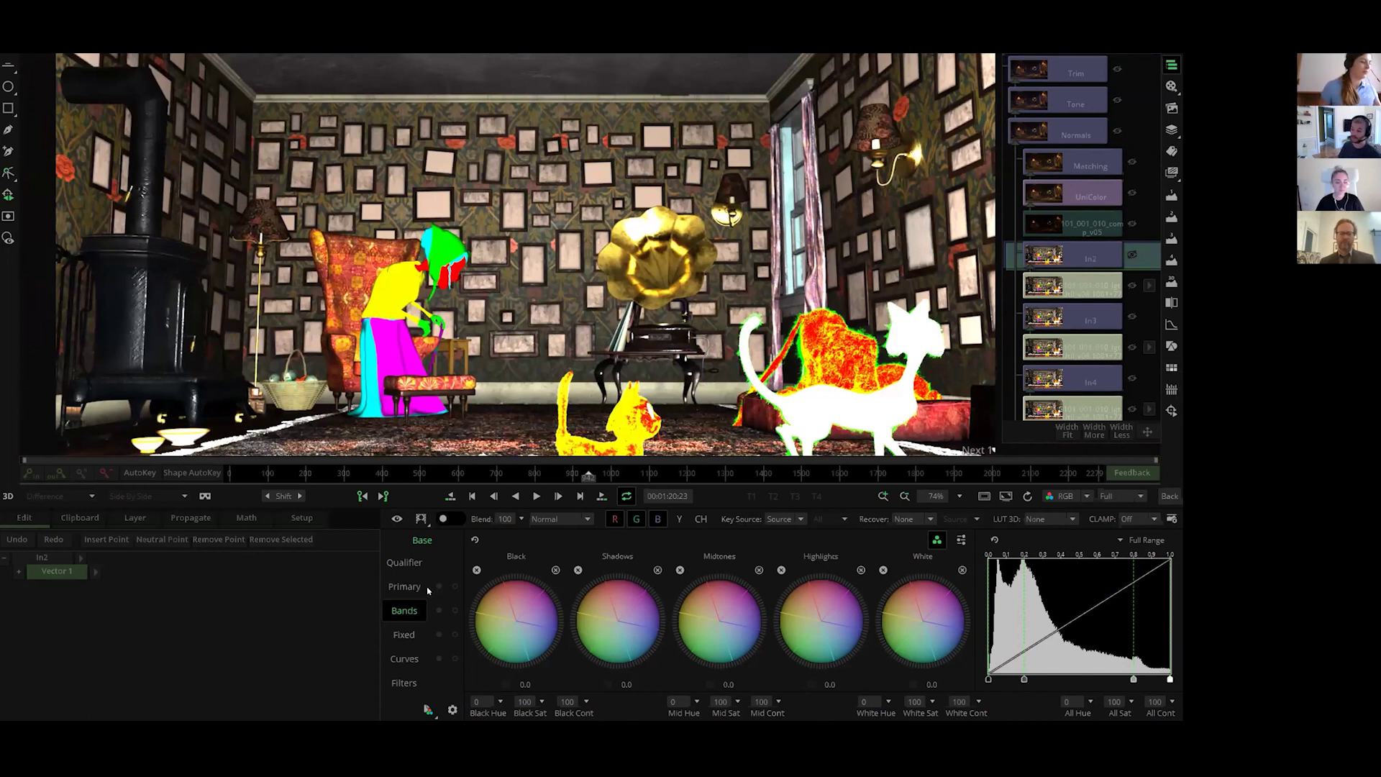
left_click(396, 564)
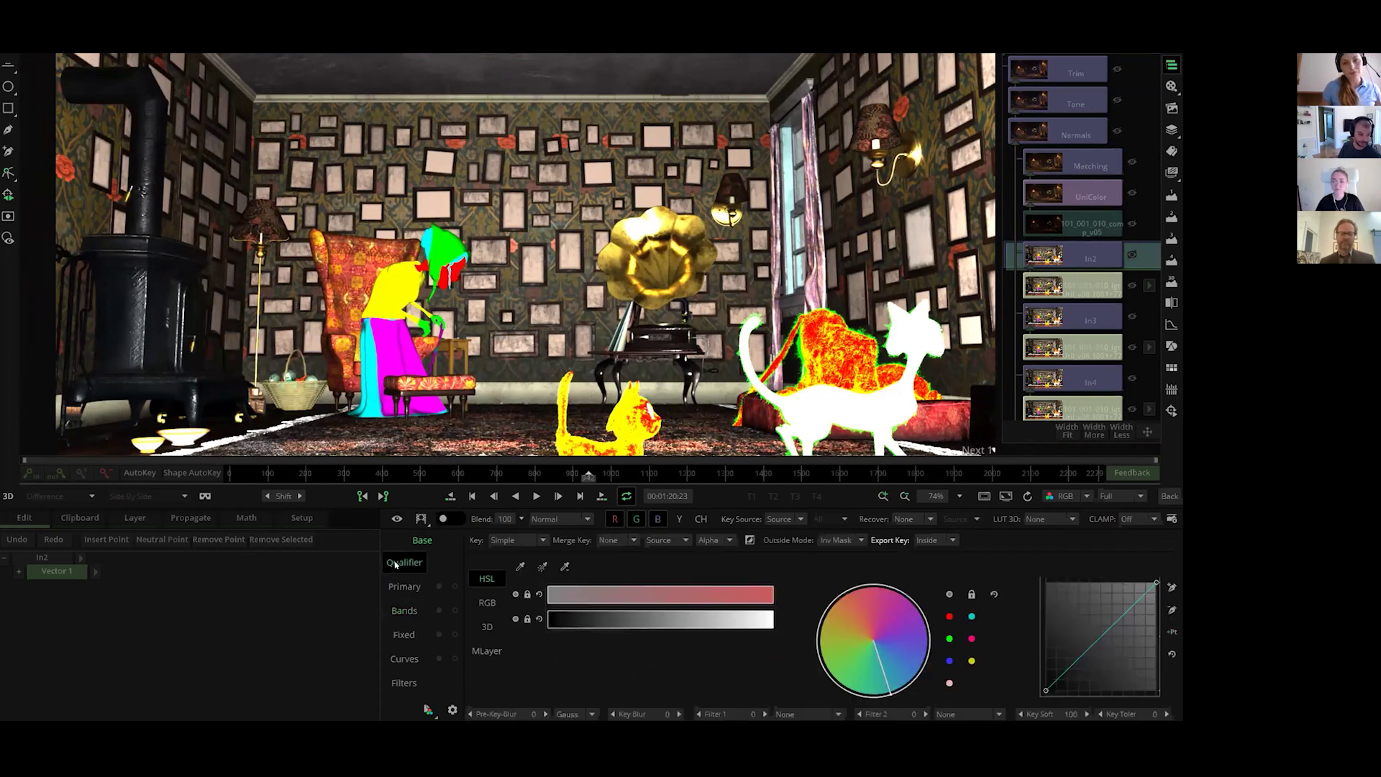
left_click(486, 651)
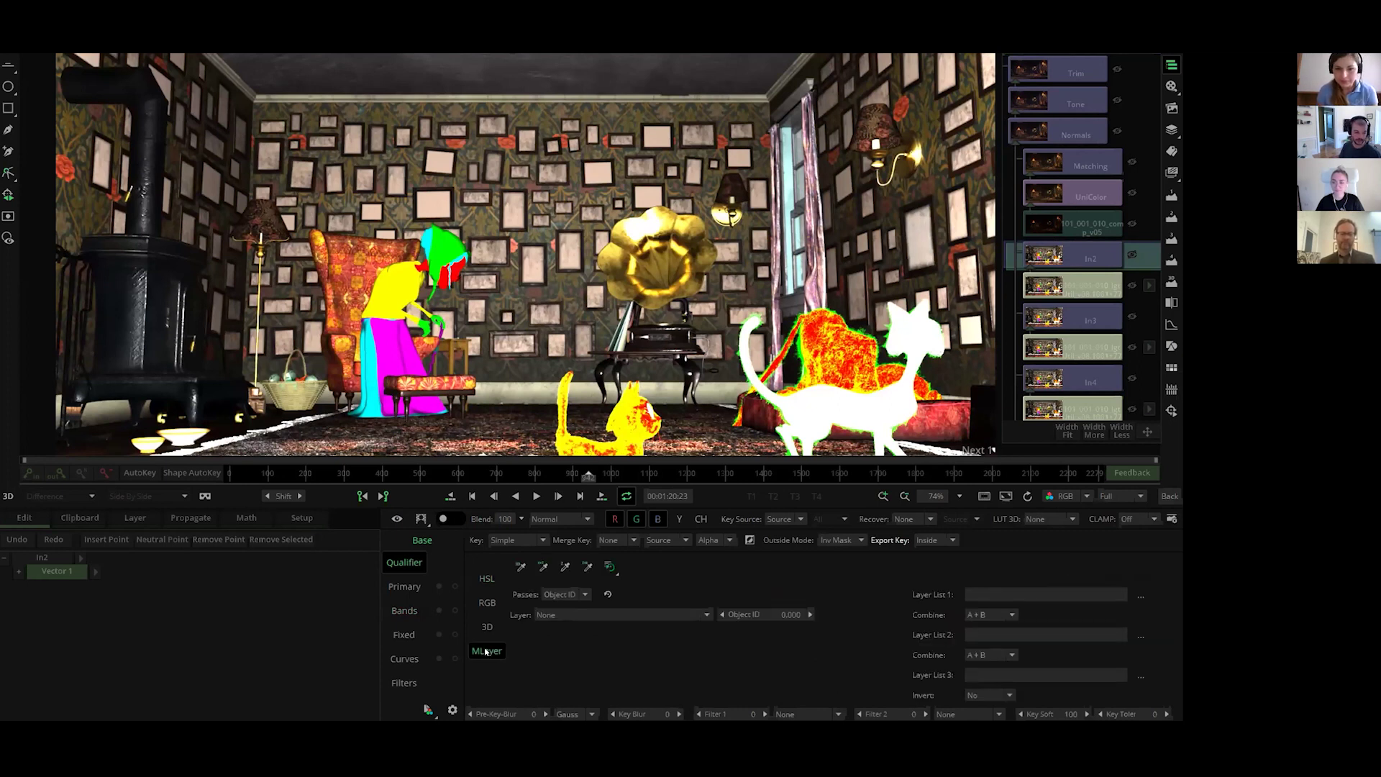
left_click(586, 569)
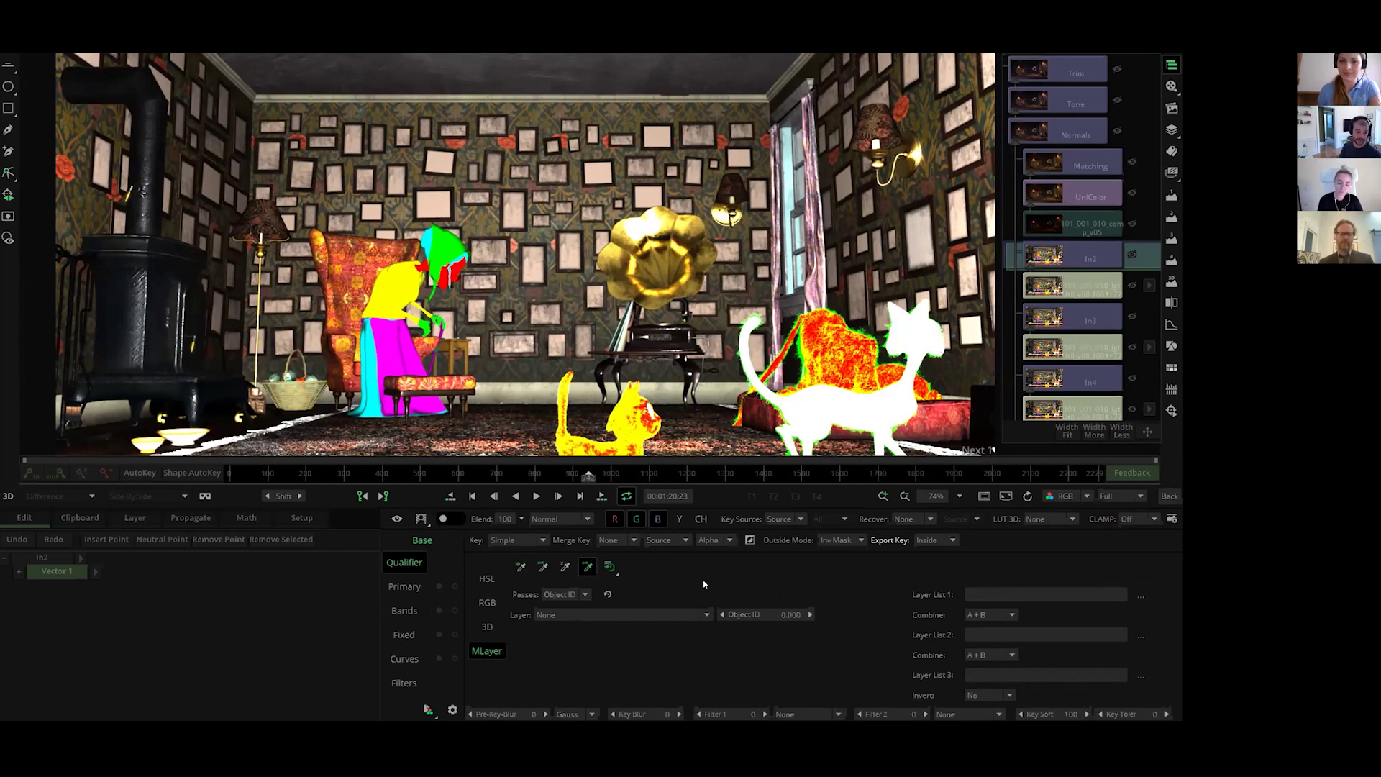
Step: Set the In2 key's pass to Dir Light and its source layer to N.R;N.G;N.B
left_click(575, 600)
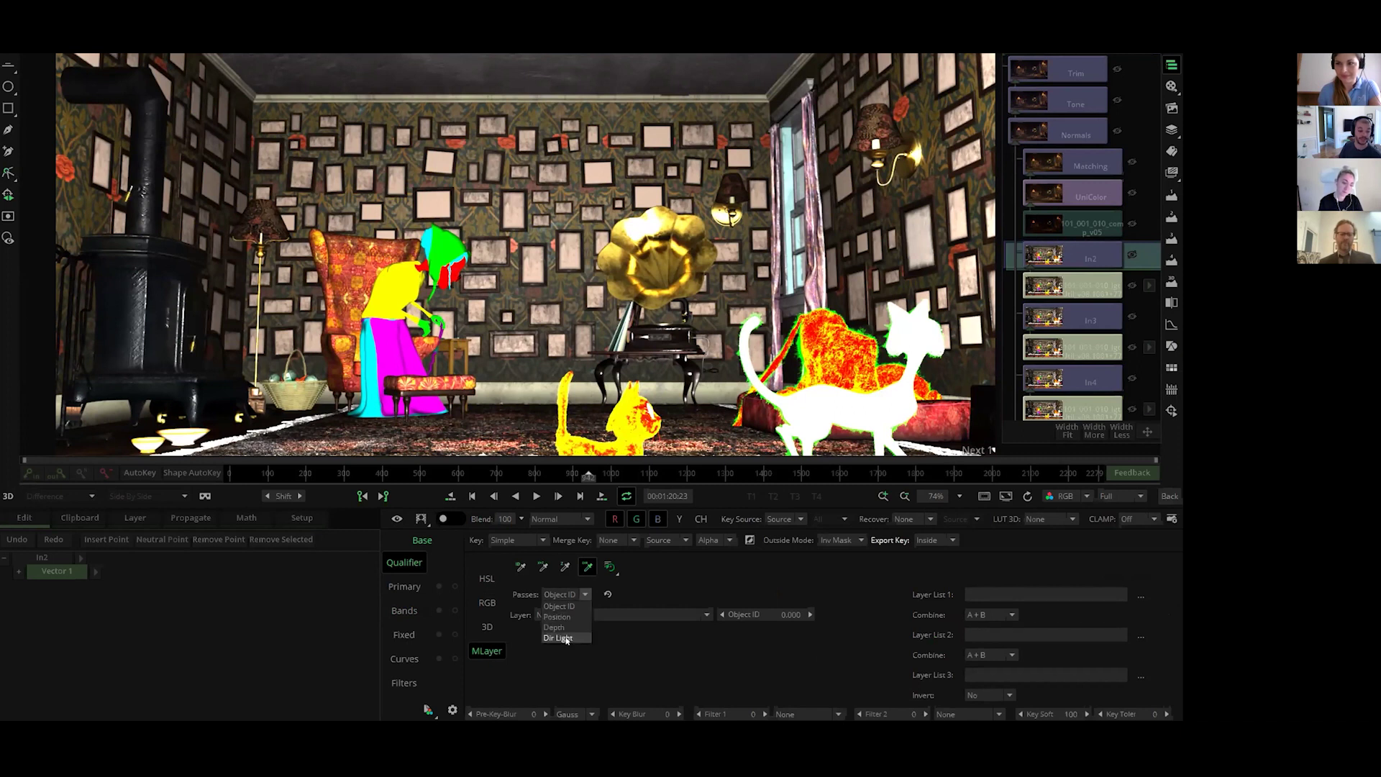
left_click(567, 638)
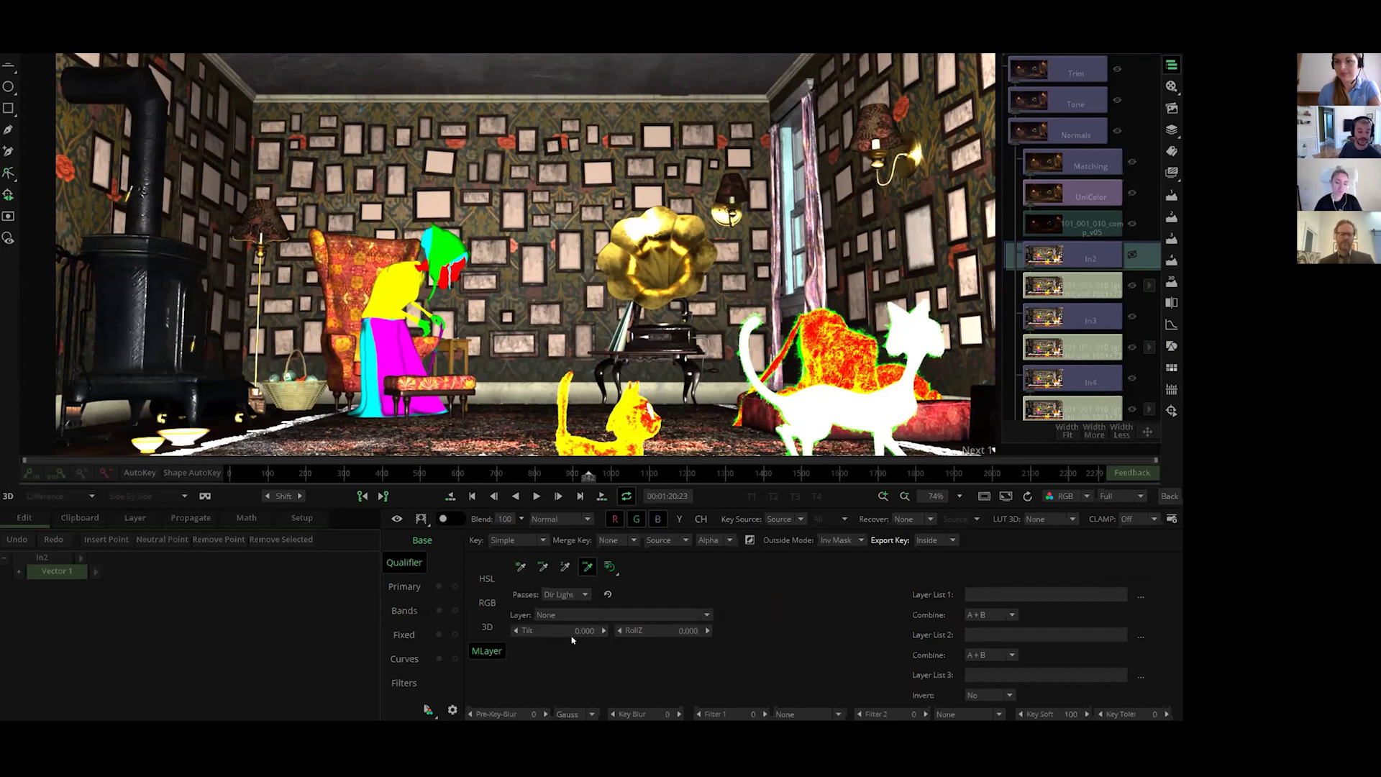
left_click(704, 615)
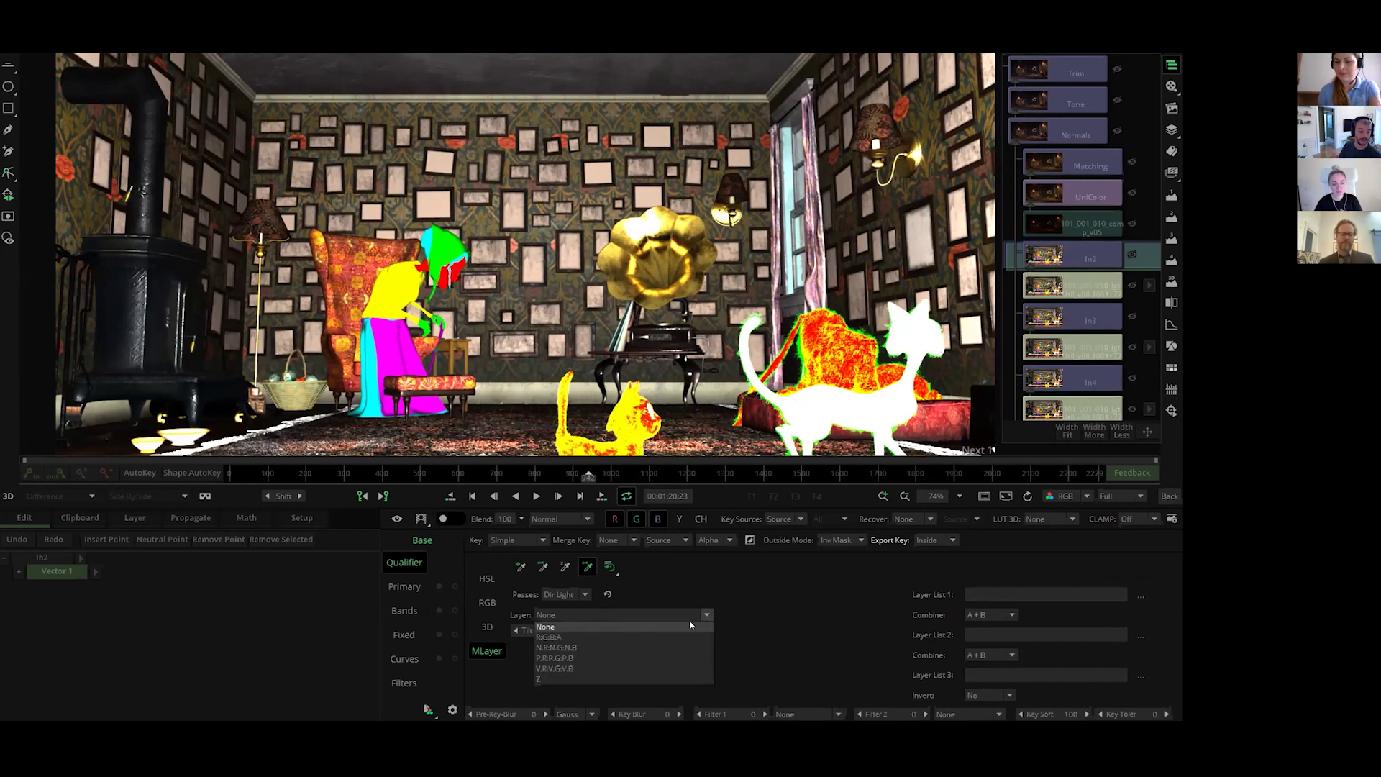
left_click(650, 646)
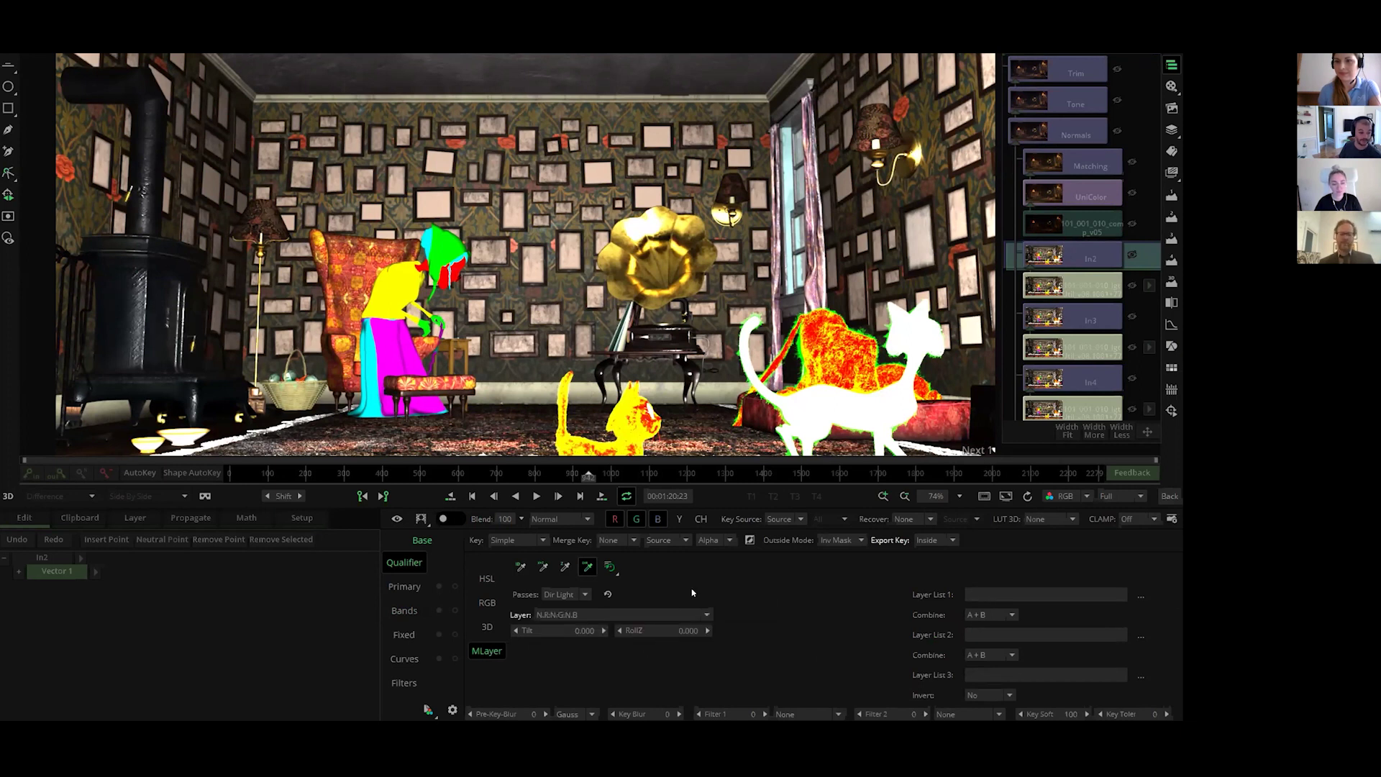
Step: Show the In2 matte and try light directions sampled from the back wall, the window-side wall and the floor
left_click(723, 294)
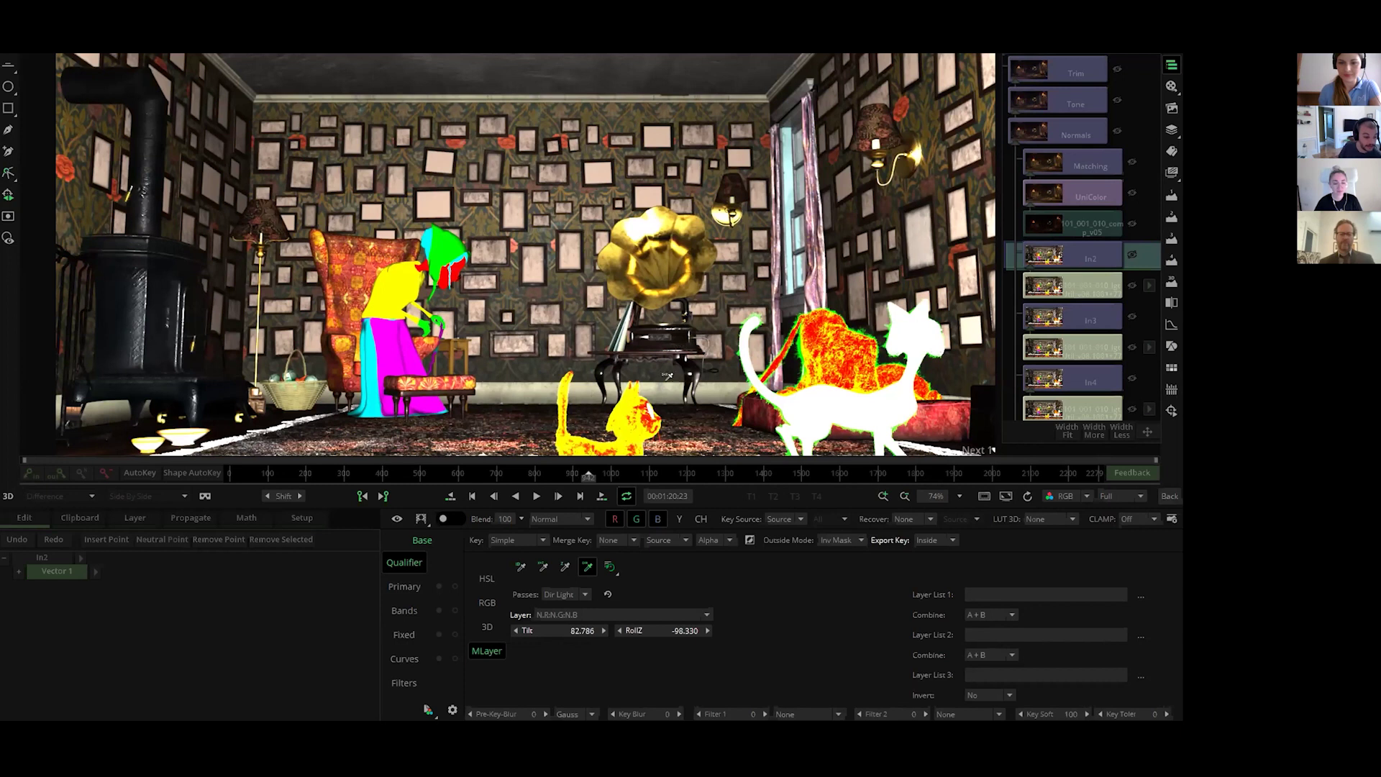
left_click(423, 518)
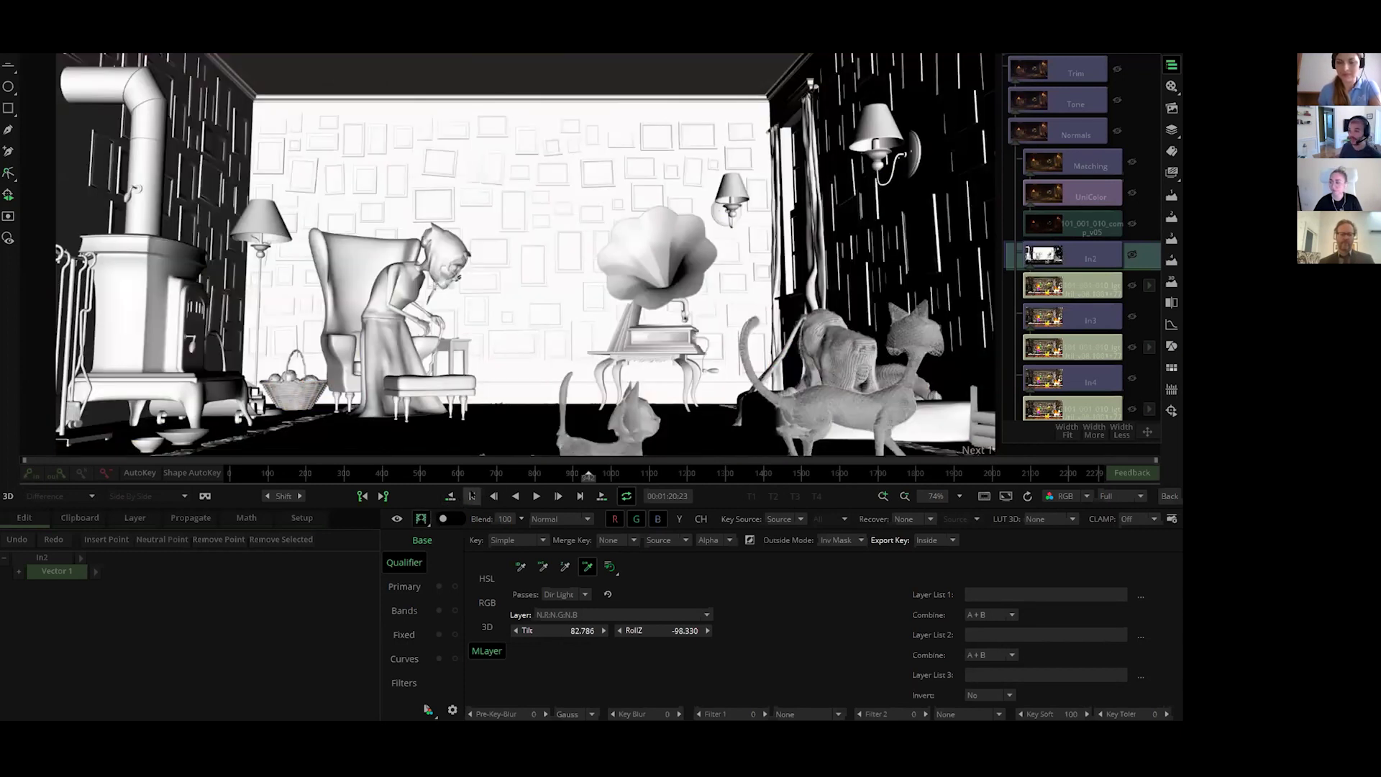
left_click(856, 230)
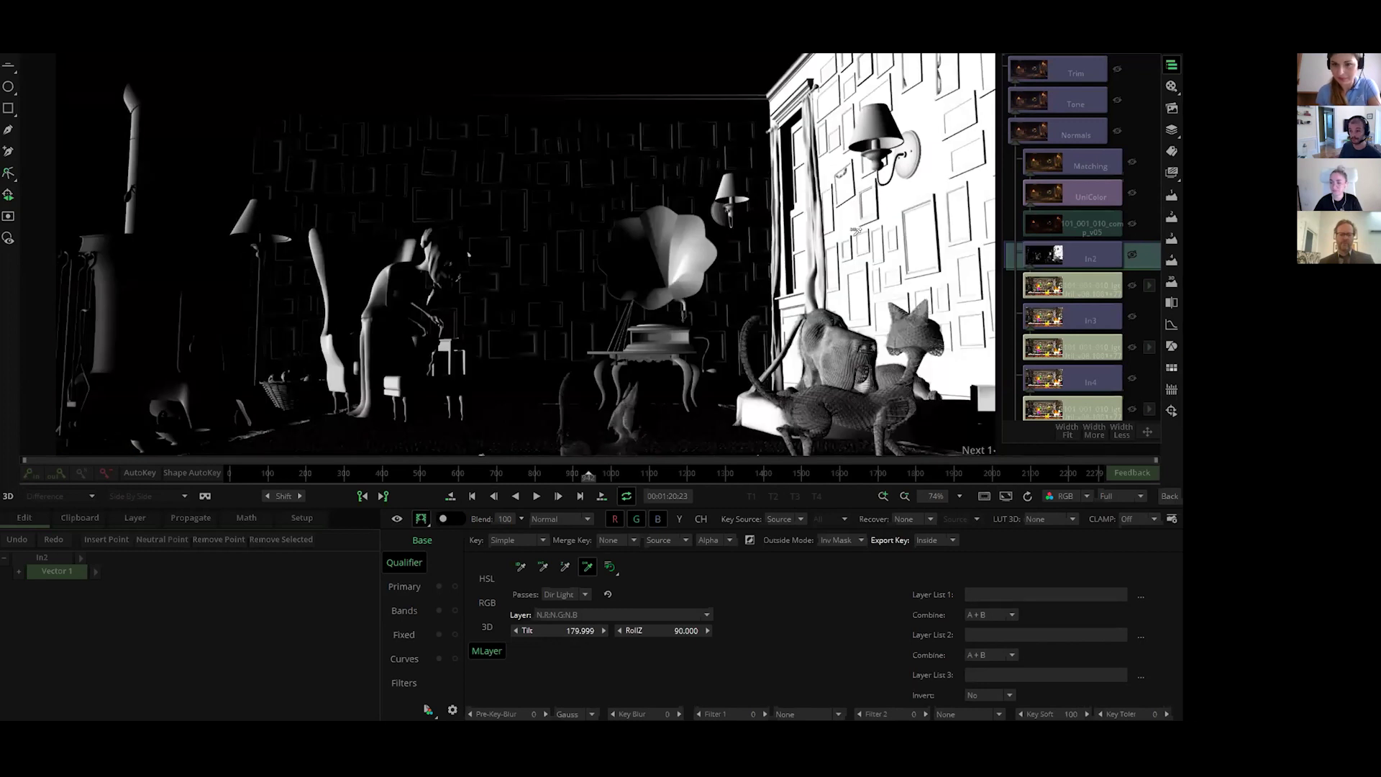
left_click(579, 231)
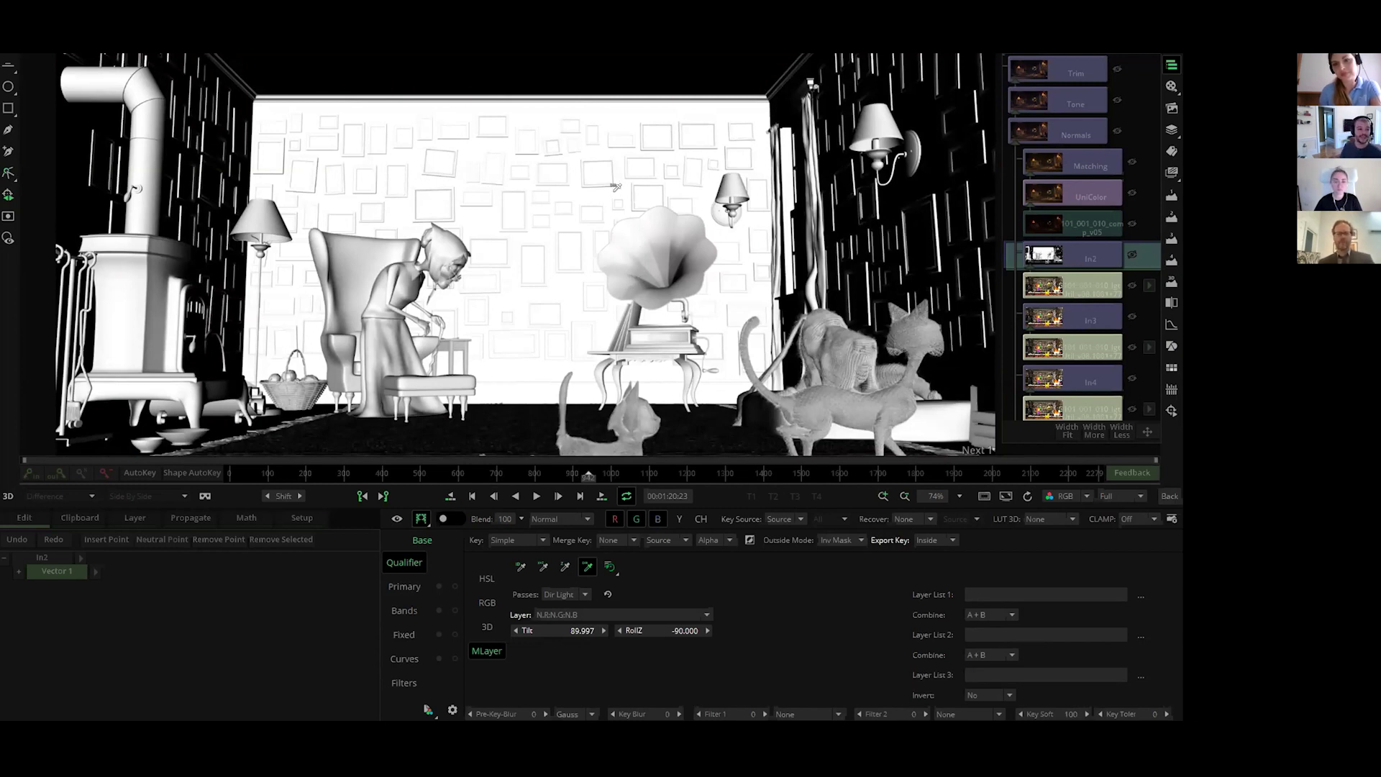
left_click_drag(766, 183, 570, 325)
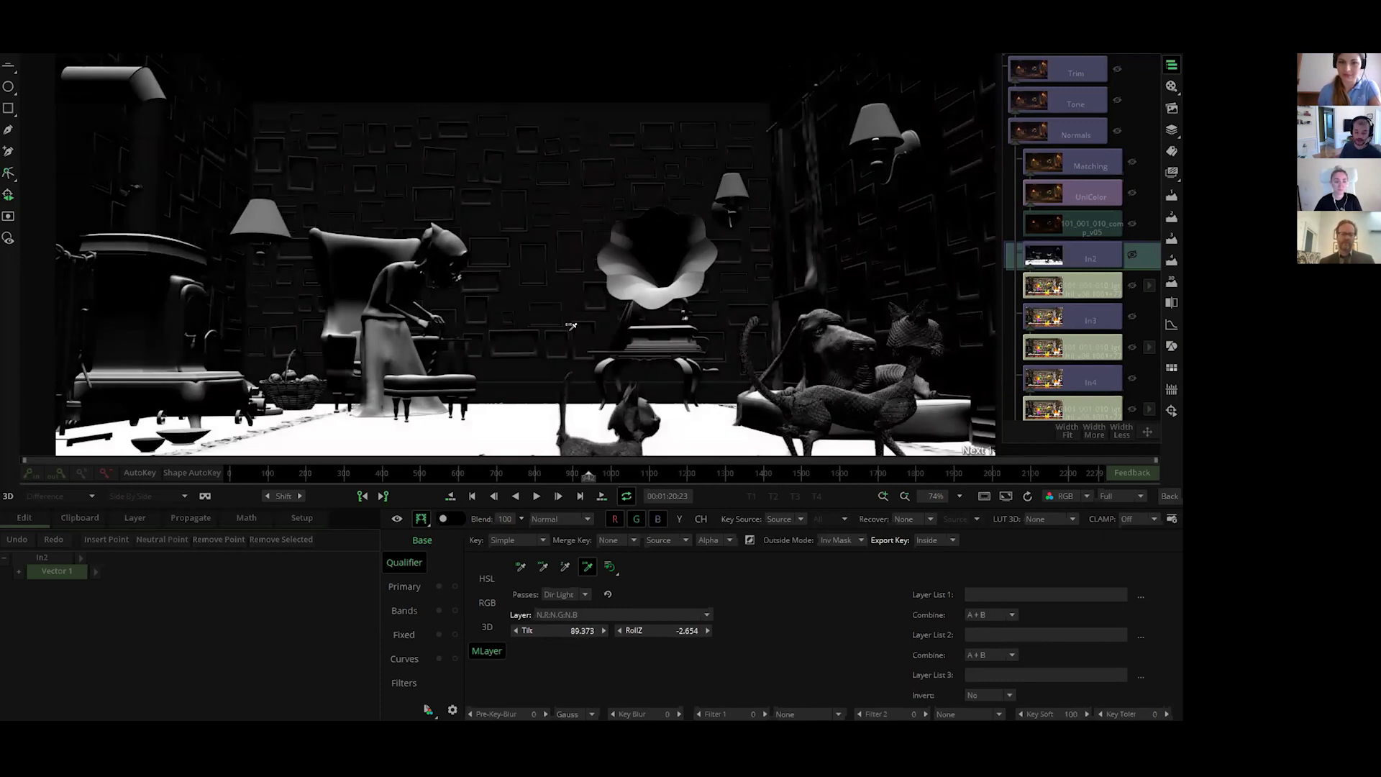
scroll(566, 327, "down", 1)
scroll(567, 327, "down", 1)
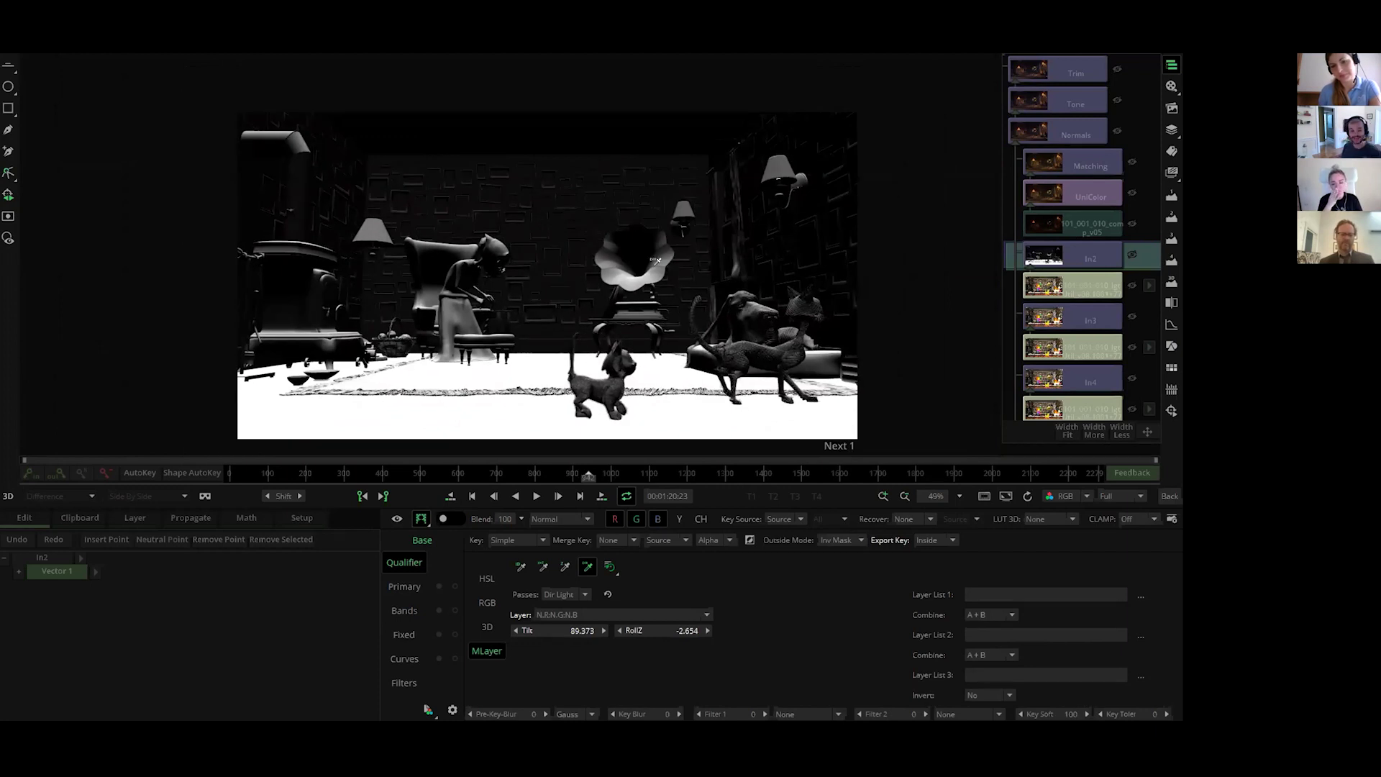
Step: Sweep the light direction around the room, settle it on the back wall at Tilt 89.997 and RollZ -90.000, and hide the matte
left_click(576, 229)
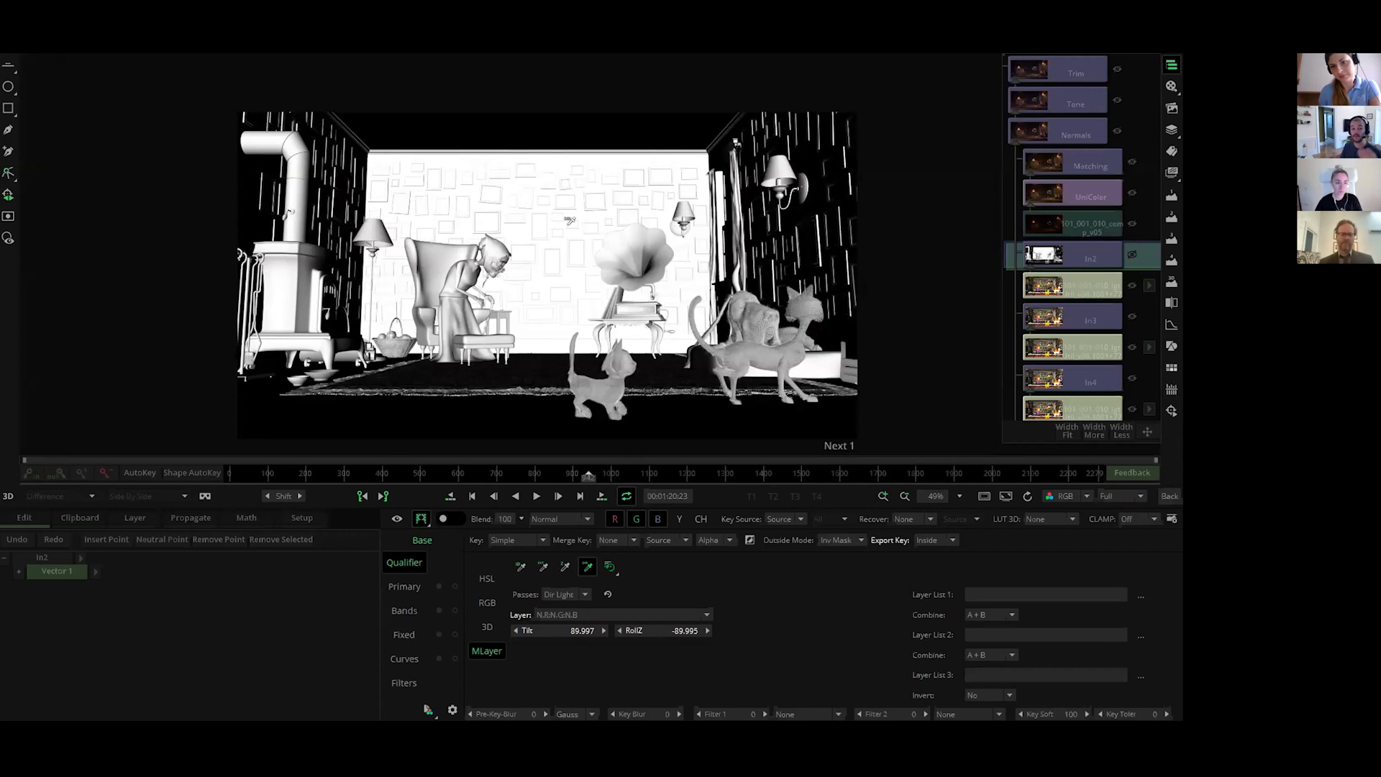
left_click(795, 222)
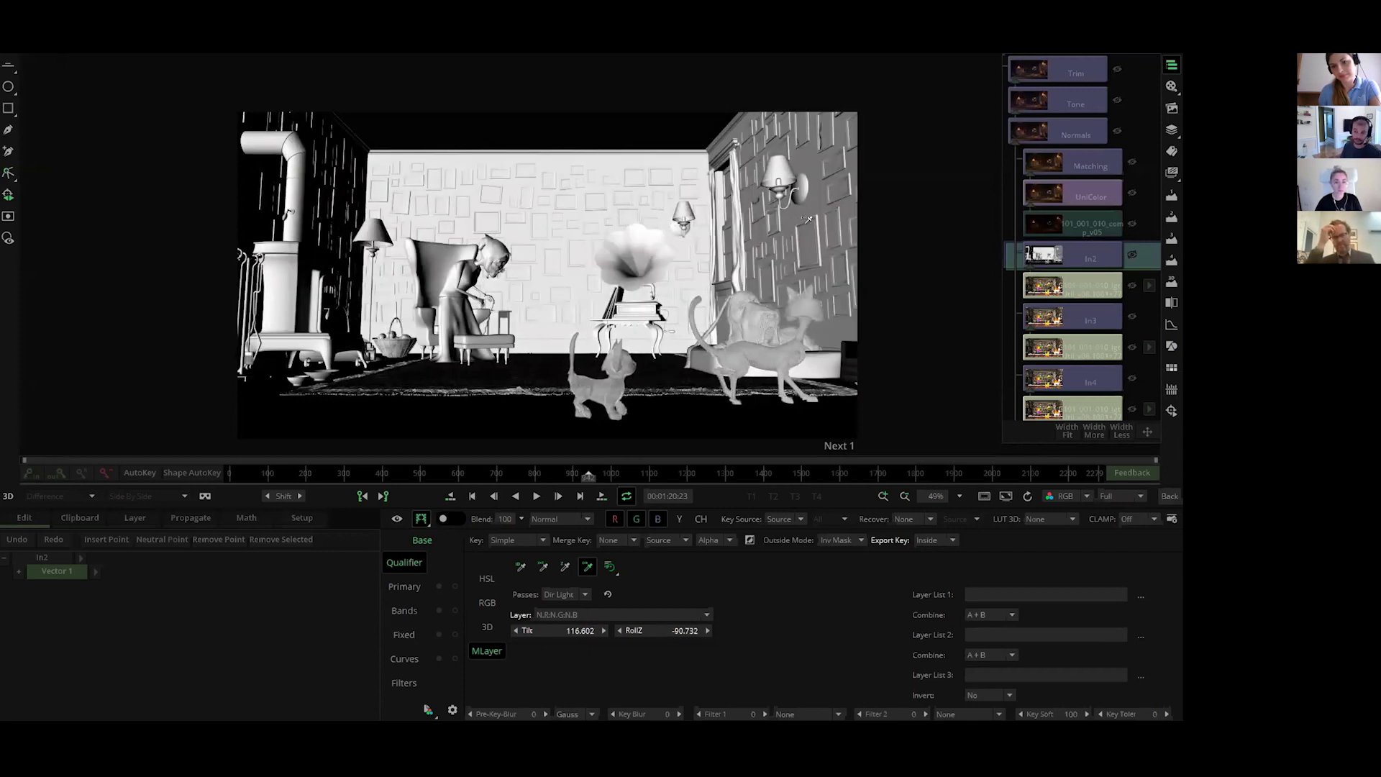
left_click(618, 350)
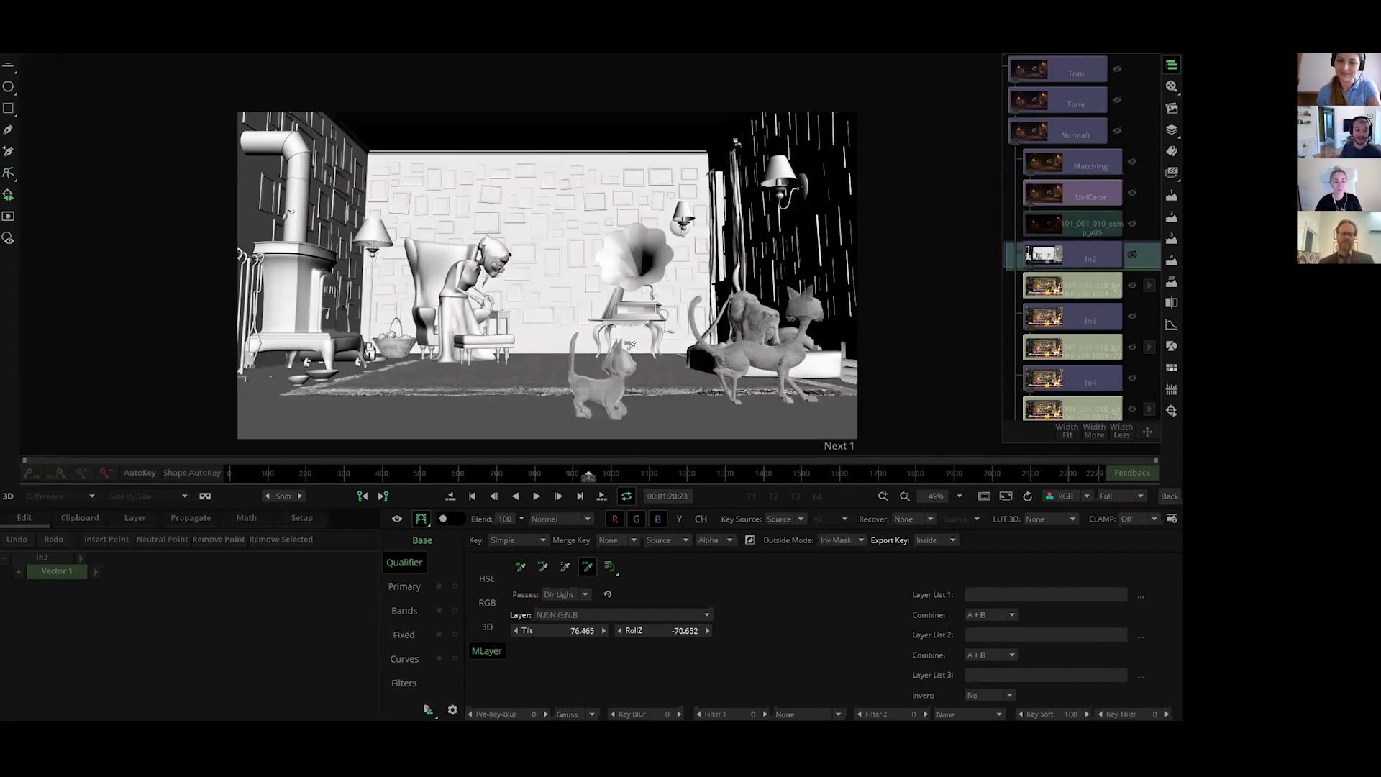
left_click(496, 236)
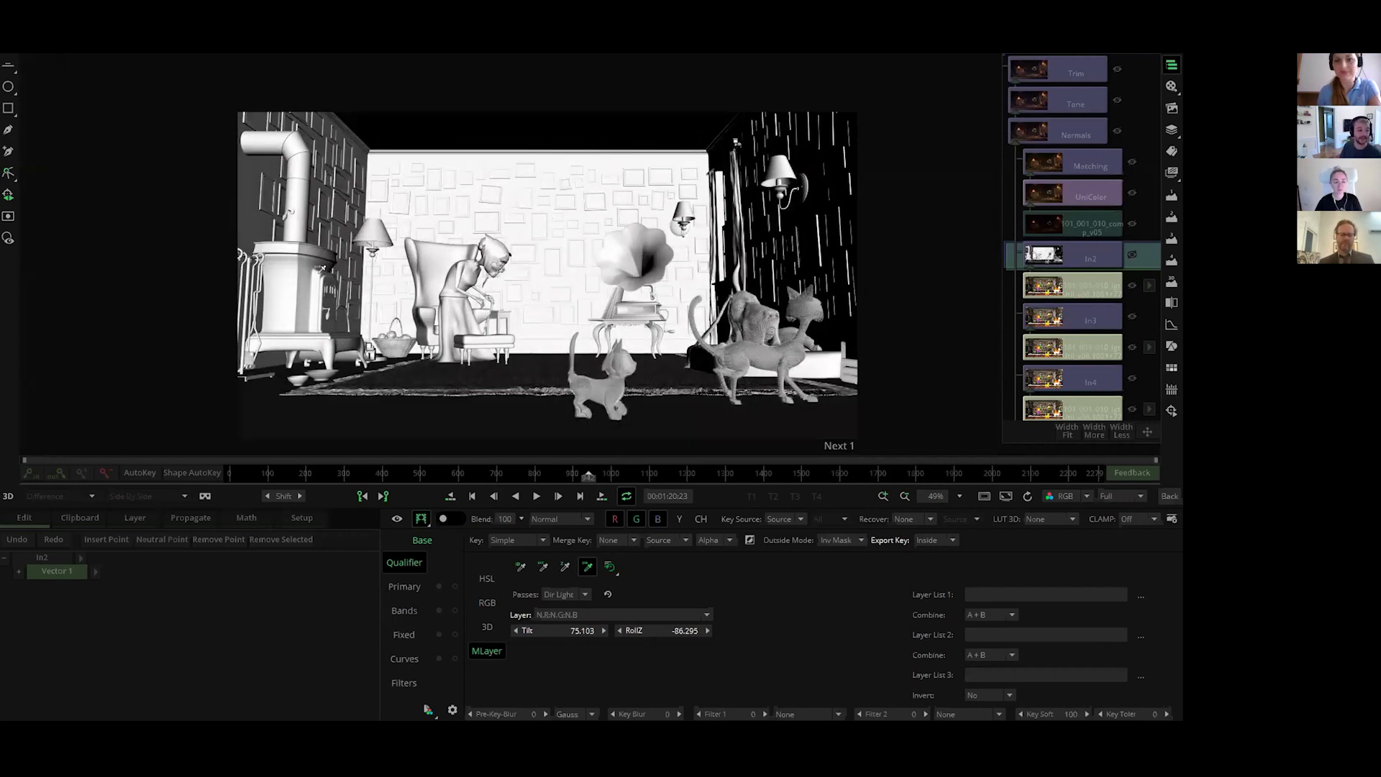
left_click(335, 265)
left_click(656, 196)
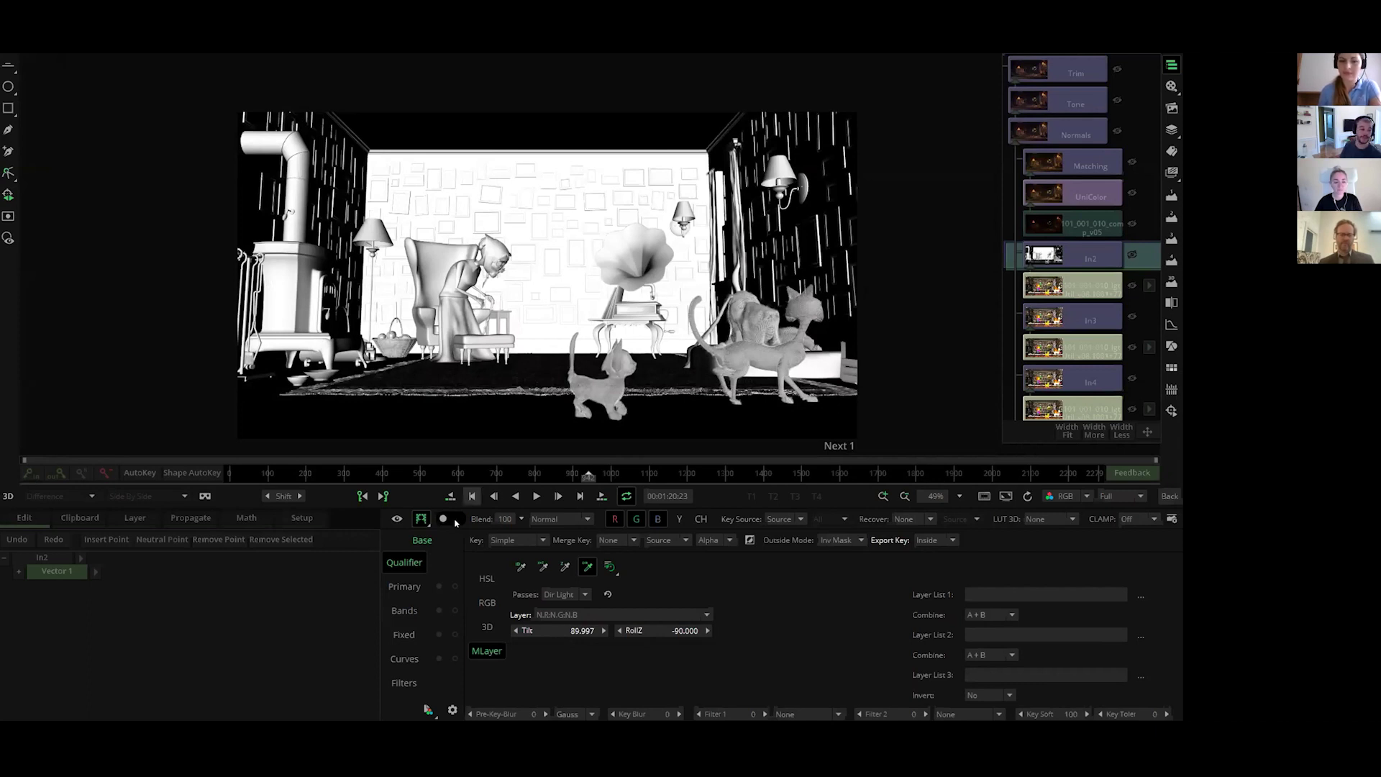
left_click(421, 519)
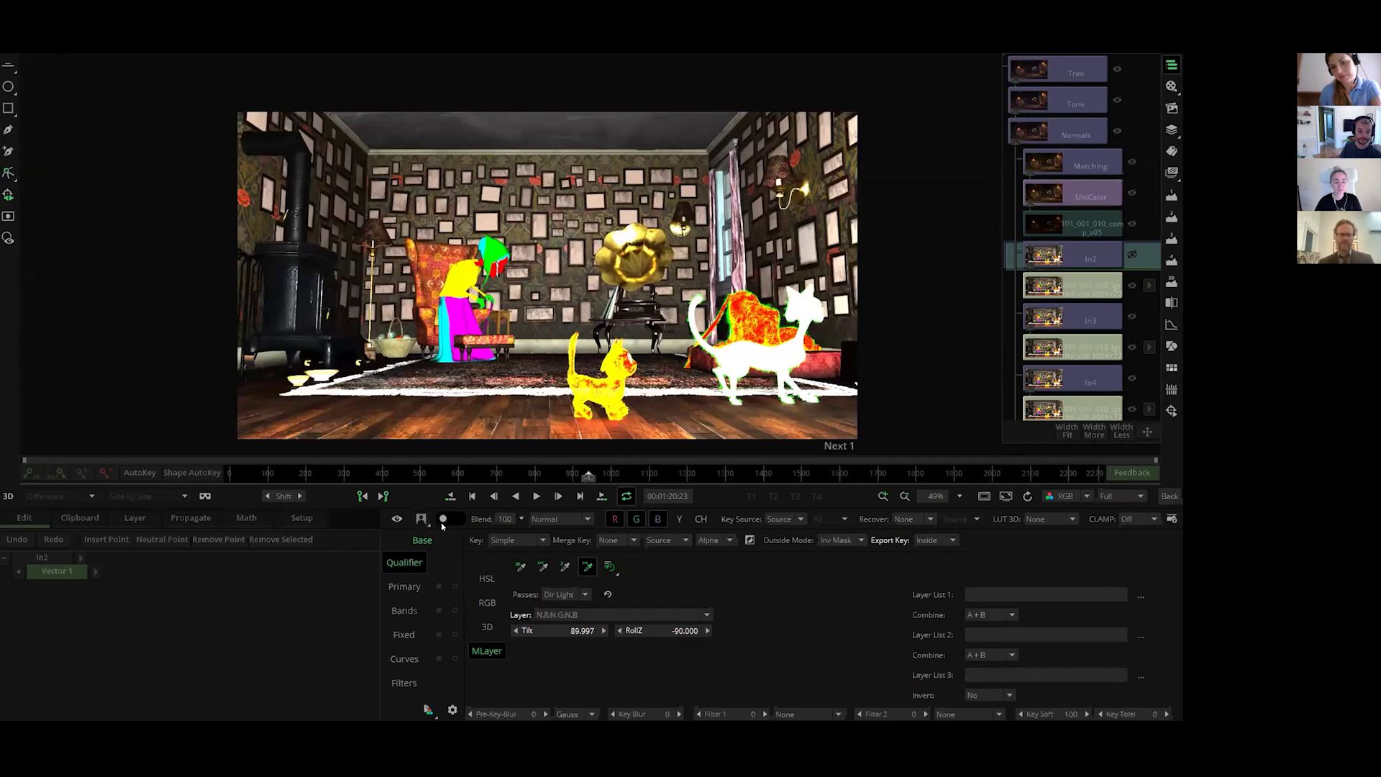
Step: Return to the Normals grade and compare its In2 layer bypassed and enabled, including close up on the gramophone
left_click(1041, 79)
left_click(1068, 127)
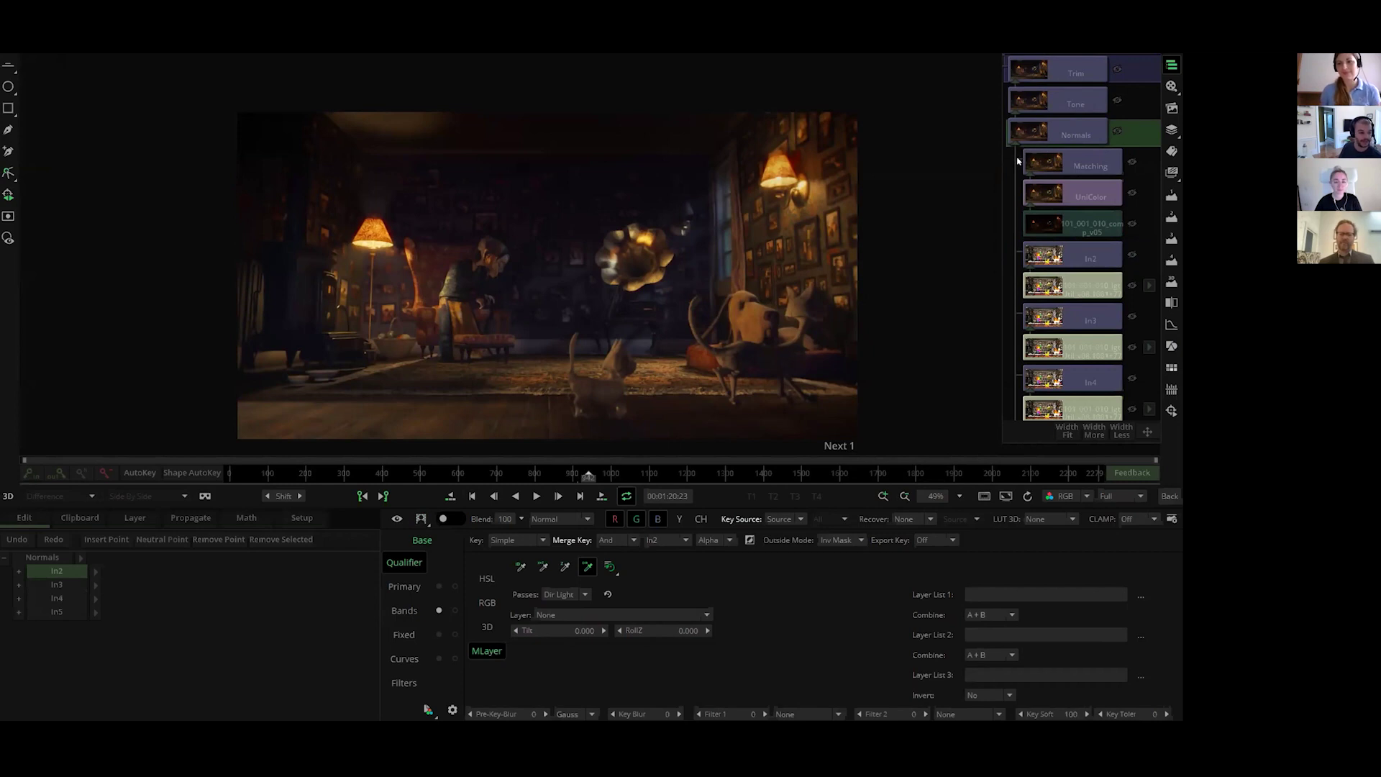
left_click(396, 519)
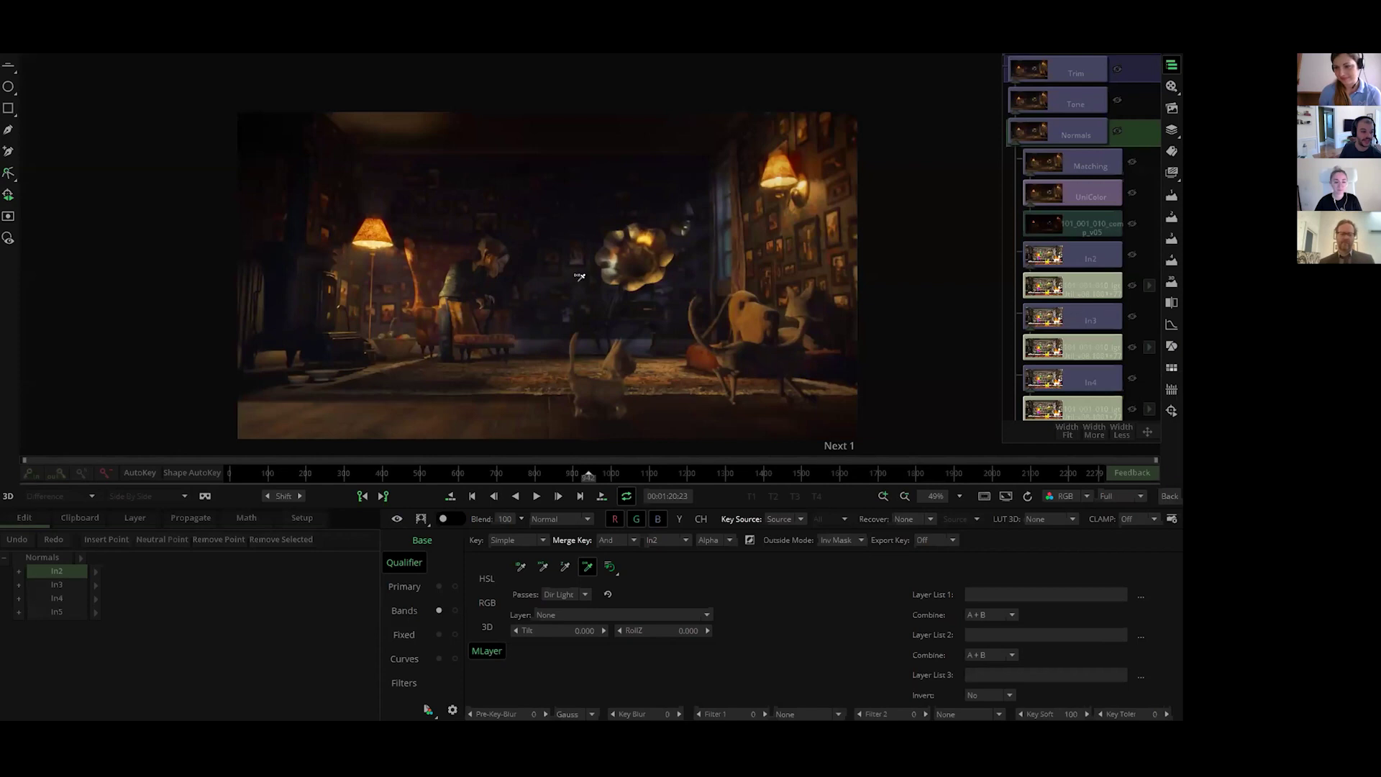
key("ctrl+equal")
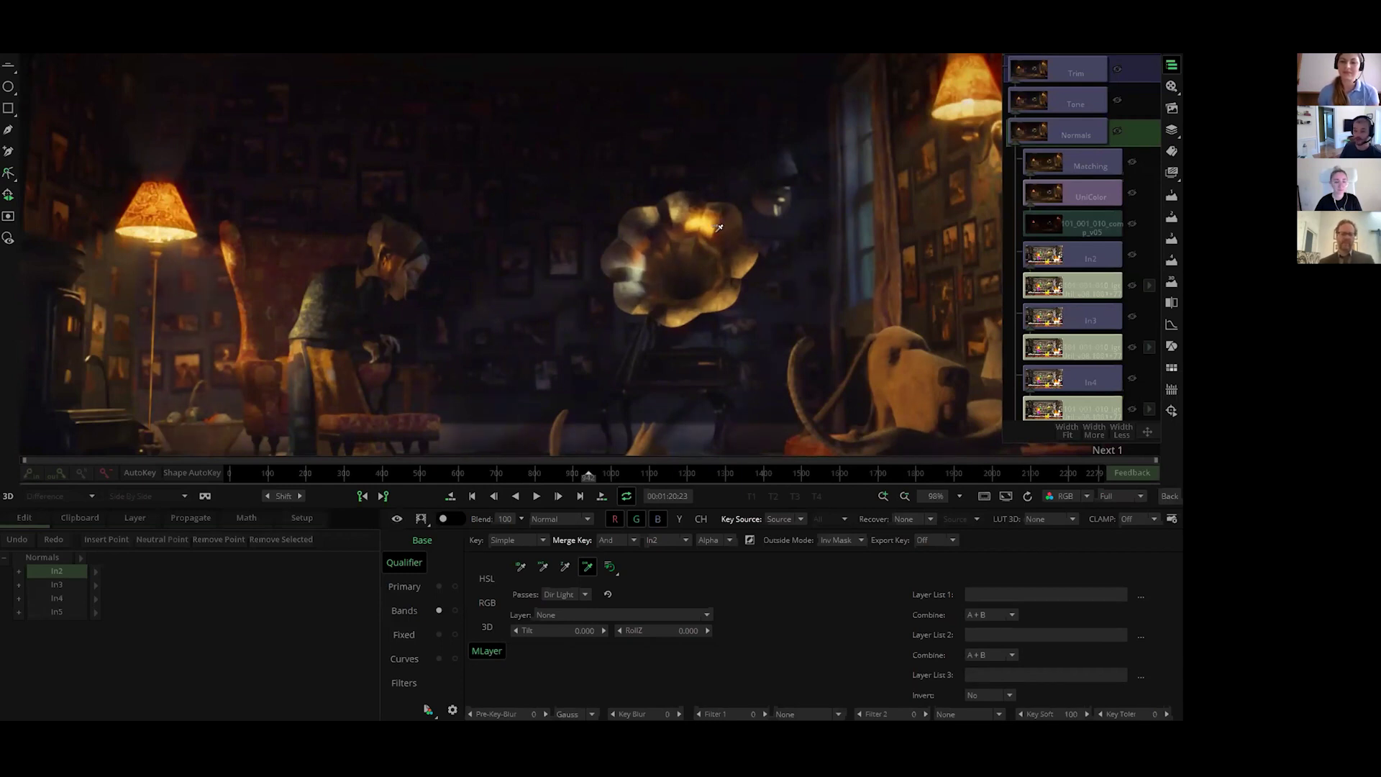
scroll(688, 262, "down", 3)
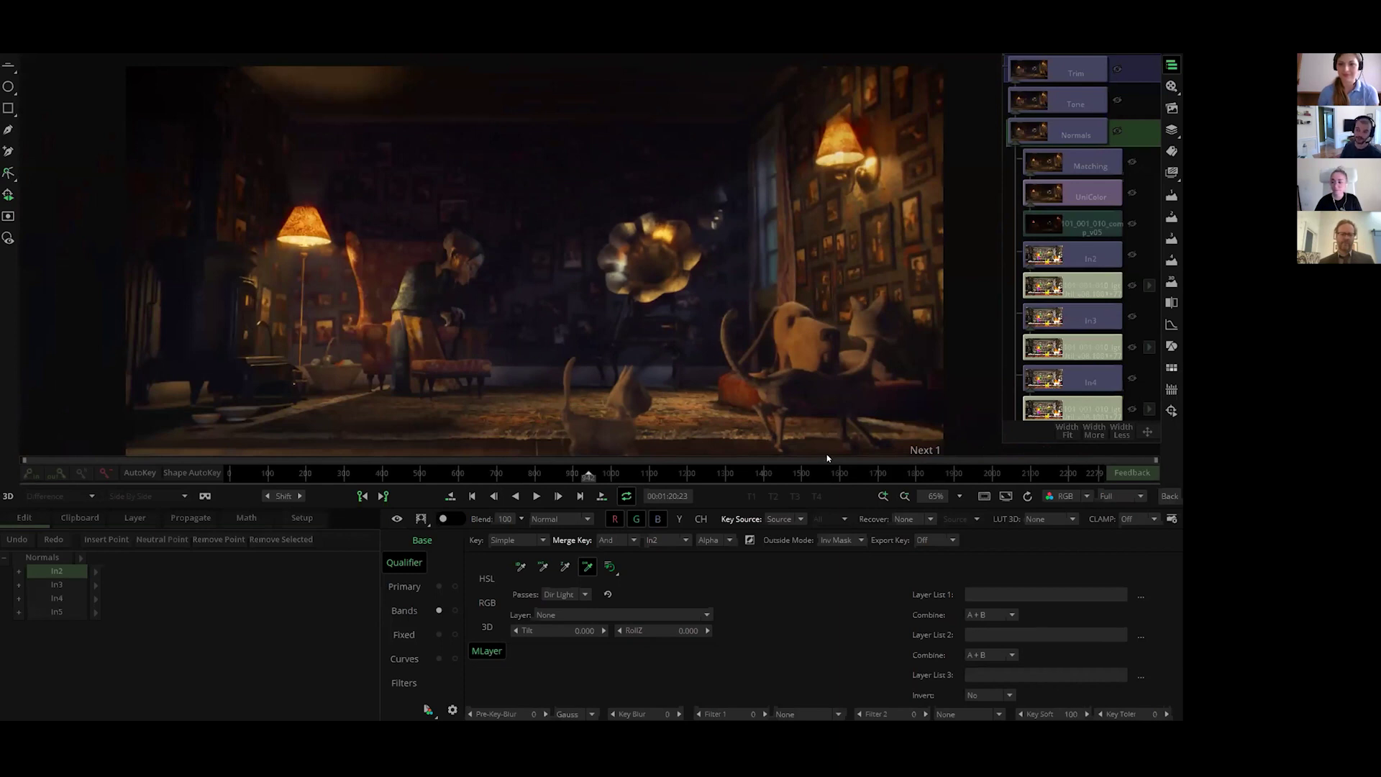
Step: Show the In2 key's matte and switch its pass to Depth with Z as the source layer
left_click(1079, 258)
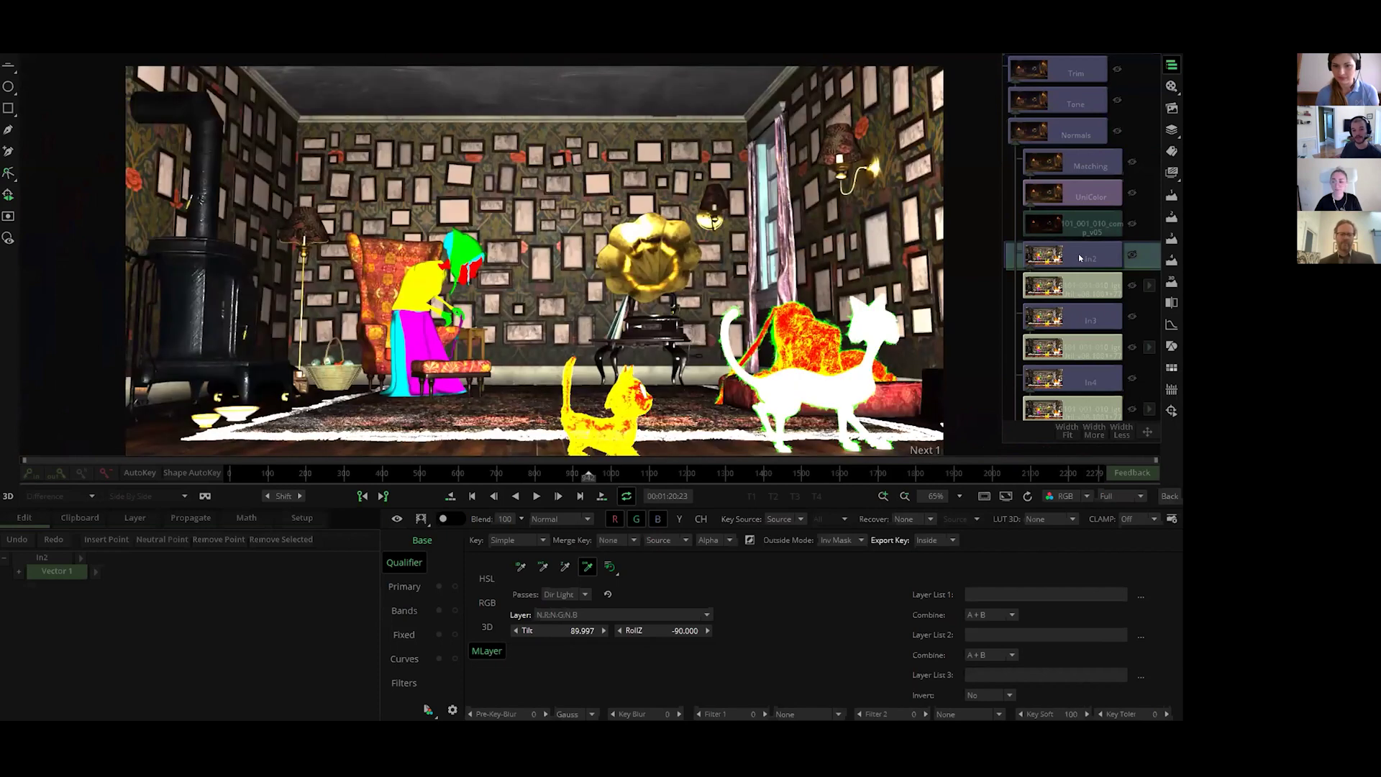
left_click(422, 520)
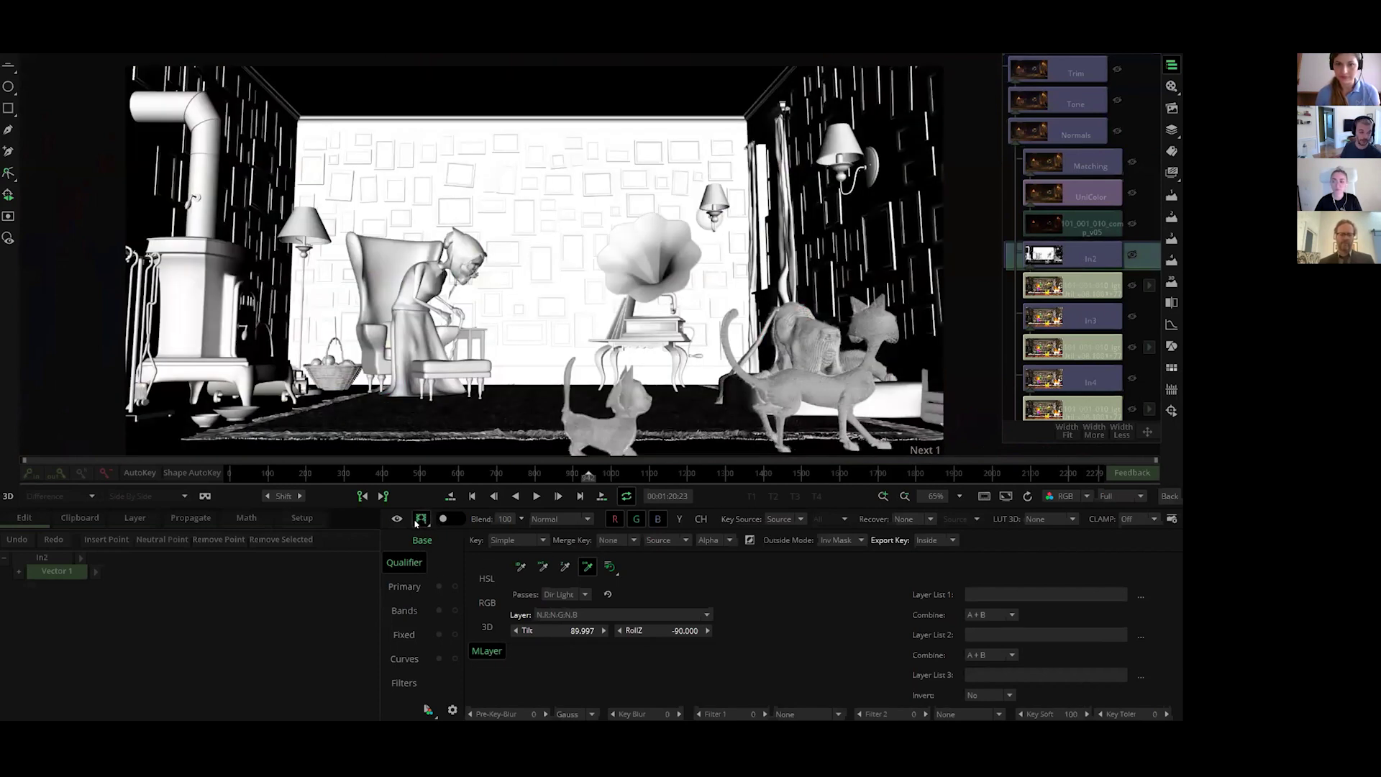
left_click(564, 570)
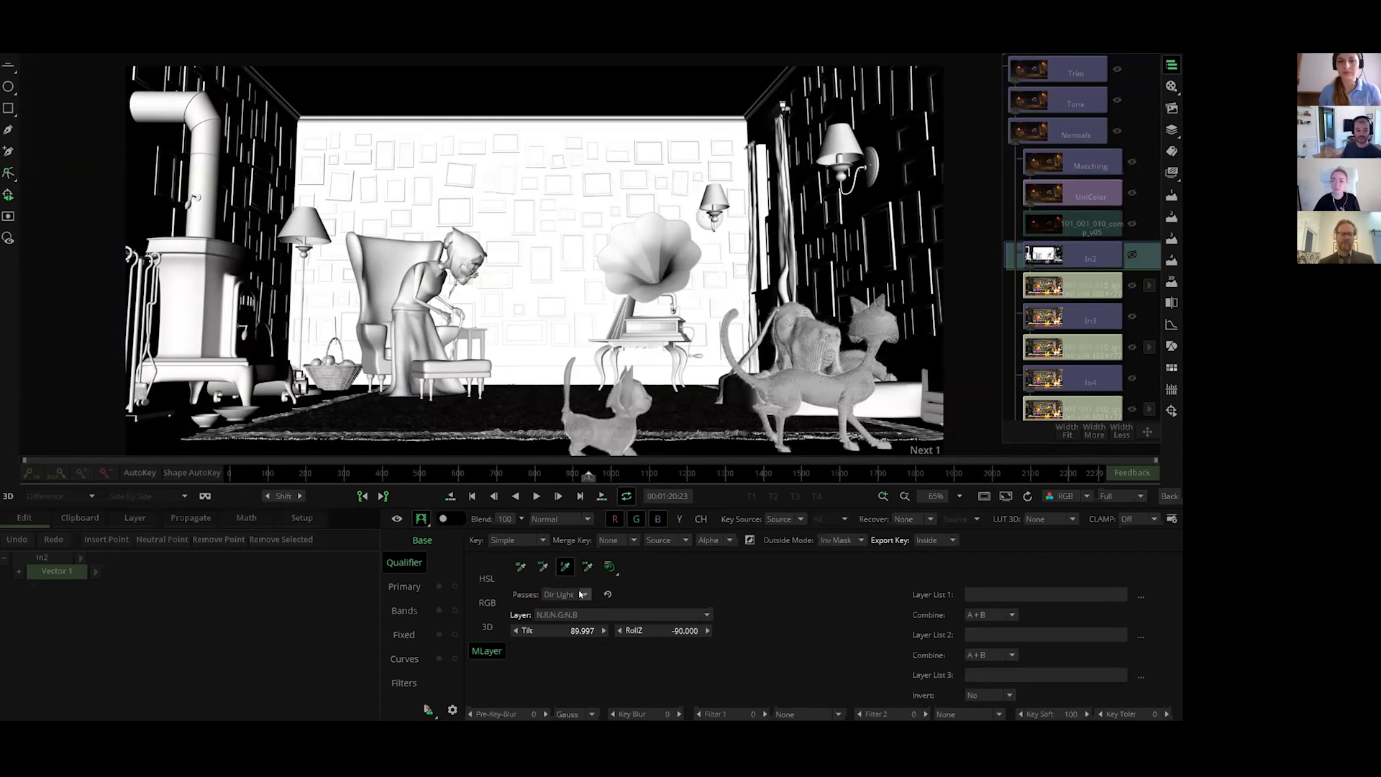
left_click(583, 594)
left_click(570, 630)
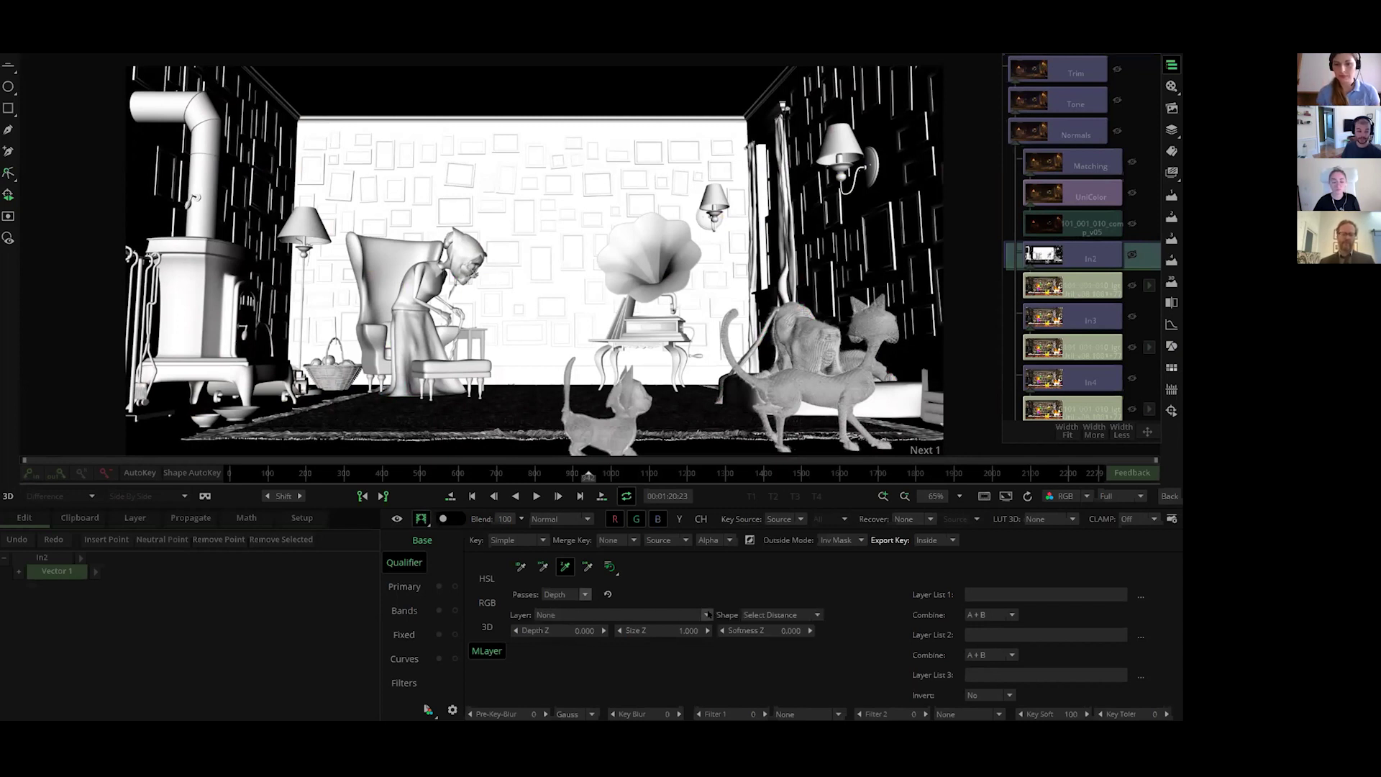
left_click(707, 615)
scroll(618, 677, "down", 3)
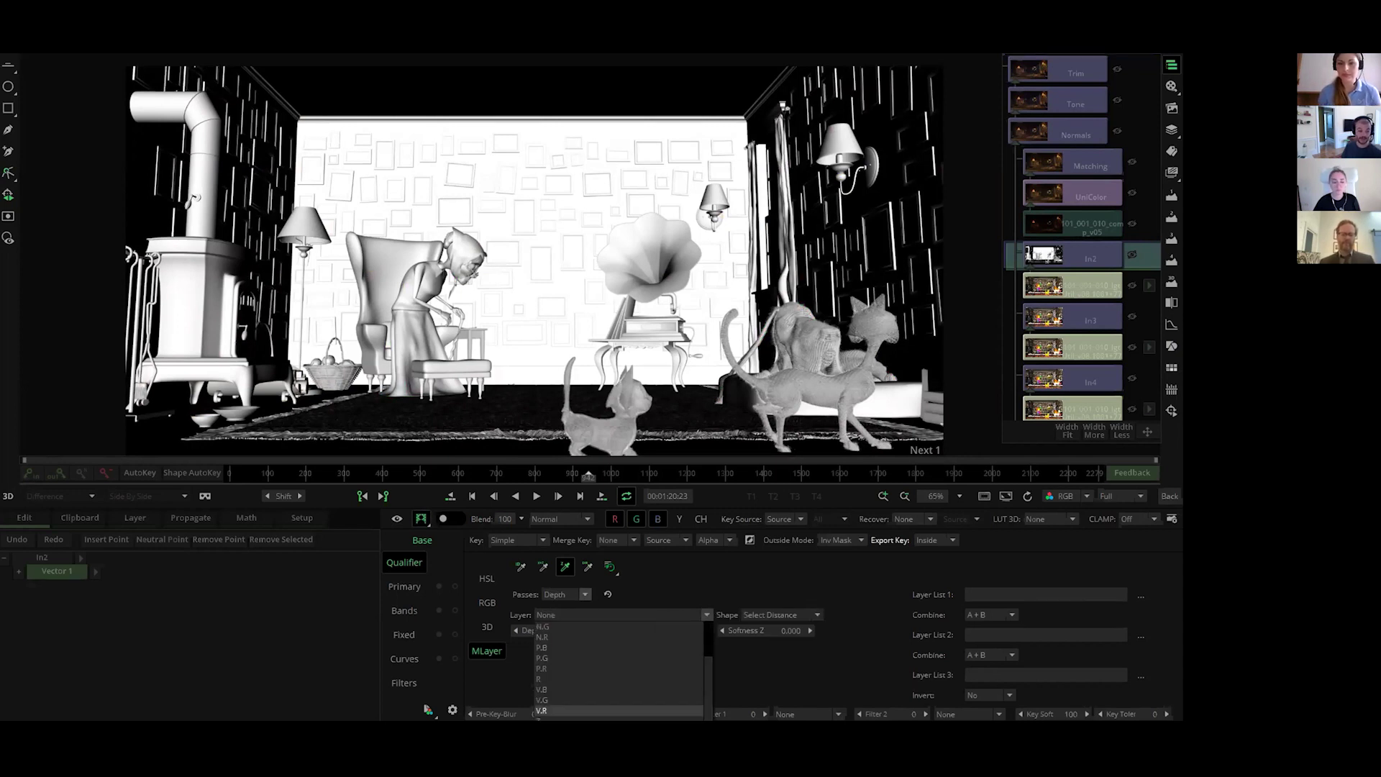
left_click(561, 713)
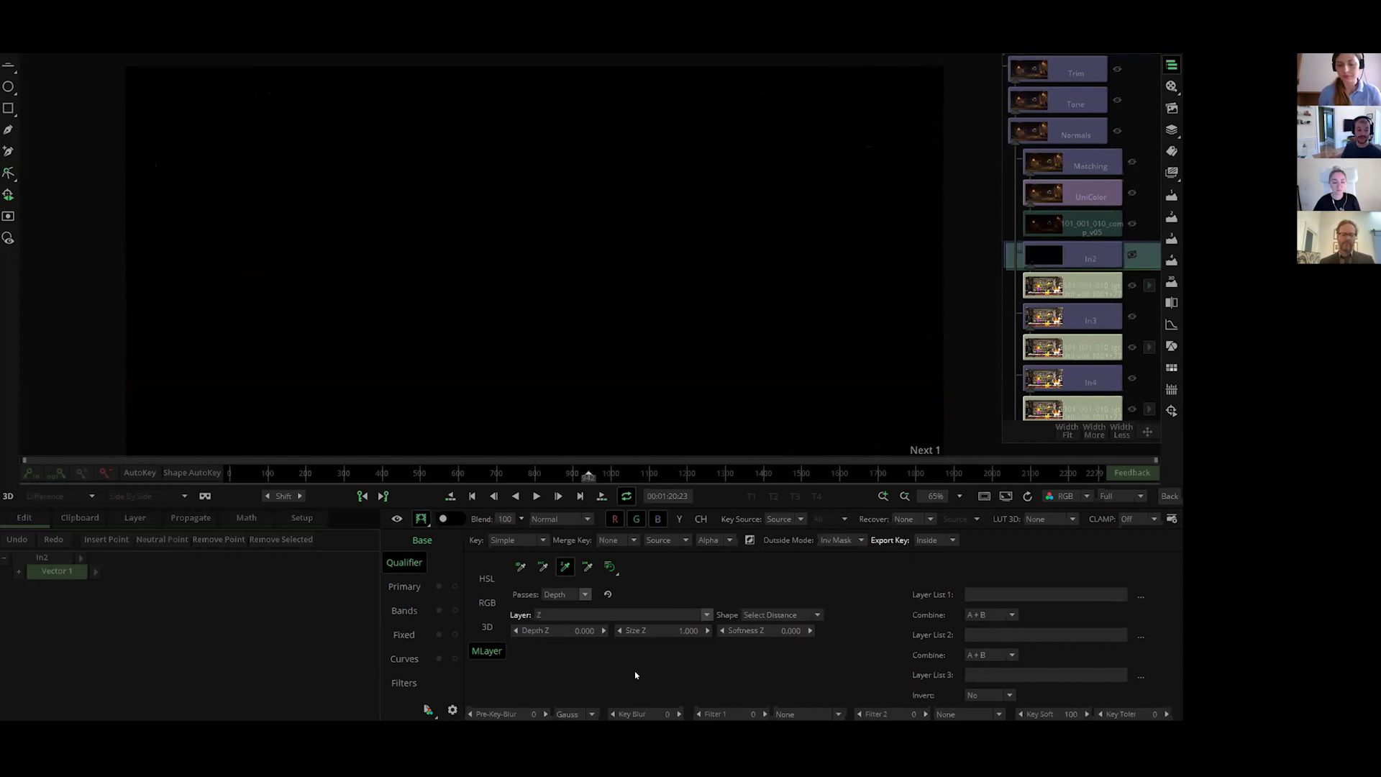
Step: Sample the depth from the gramophone area for a Depth Z of 7.098 and set Softness Z to 0.1
left_click(685, 291)
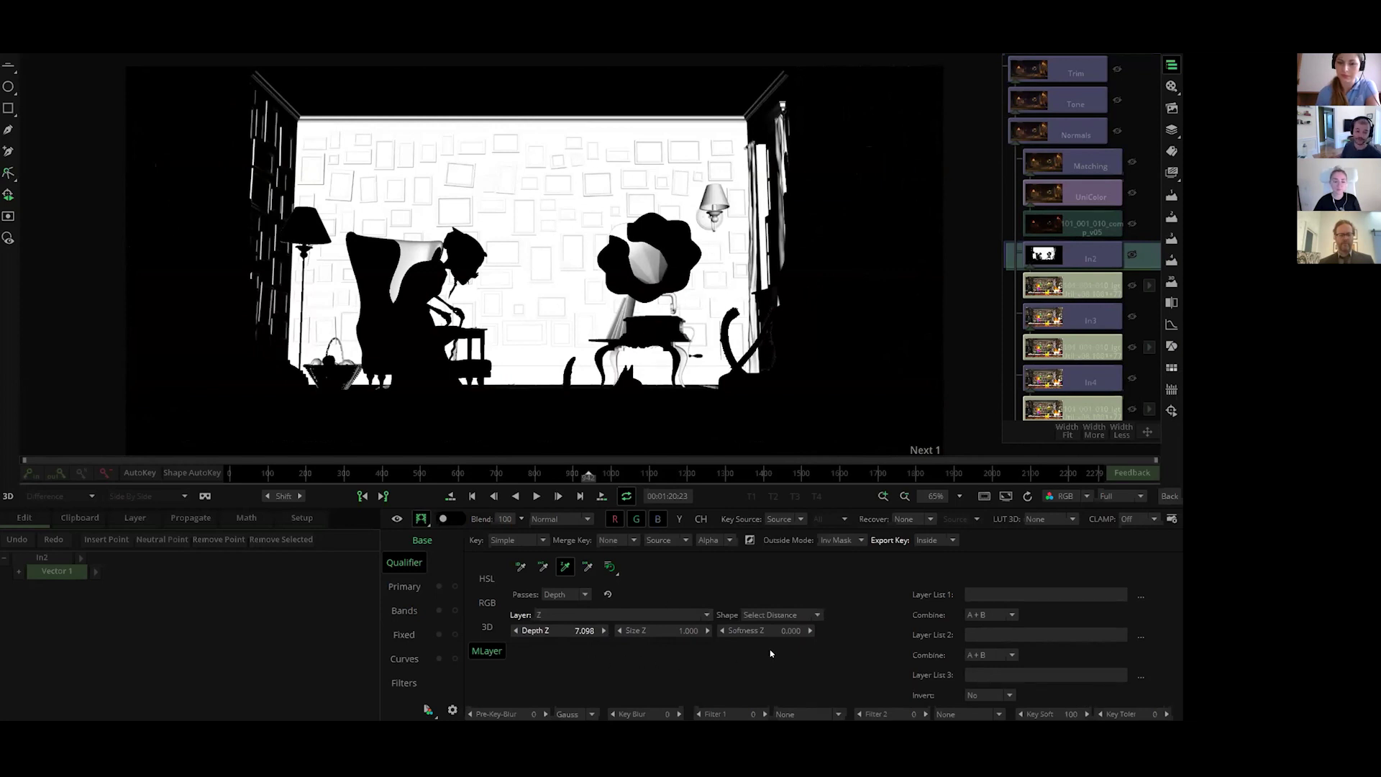
left_click(790, 633)
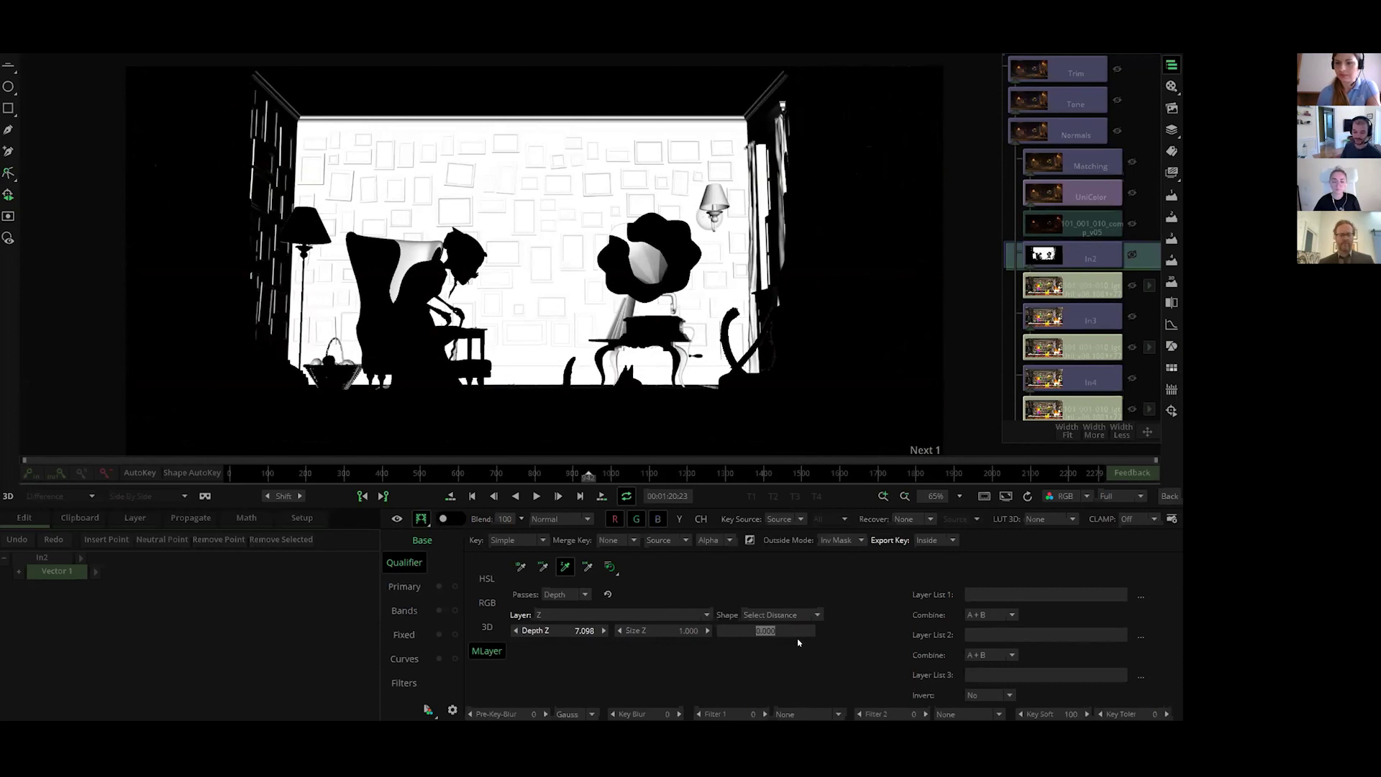
type("0.1")
key("Return")
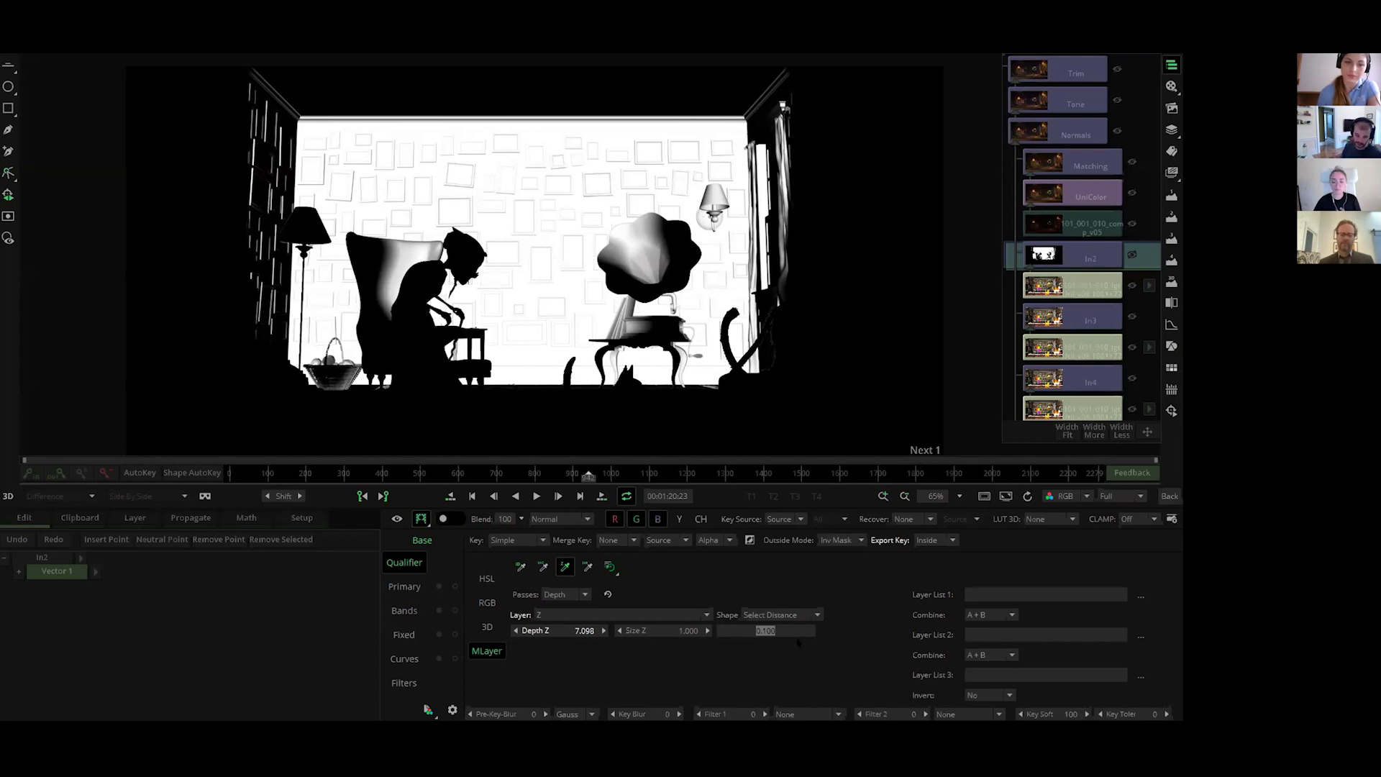
Step: Sweep the In2 key's Depth Z back and forth through the room in 0.1 increments and settle it at 7.498
left_click(584, 632)
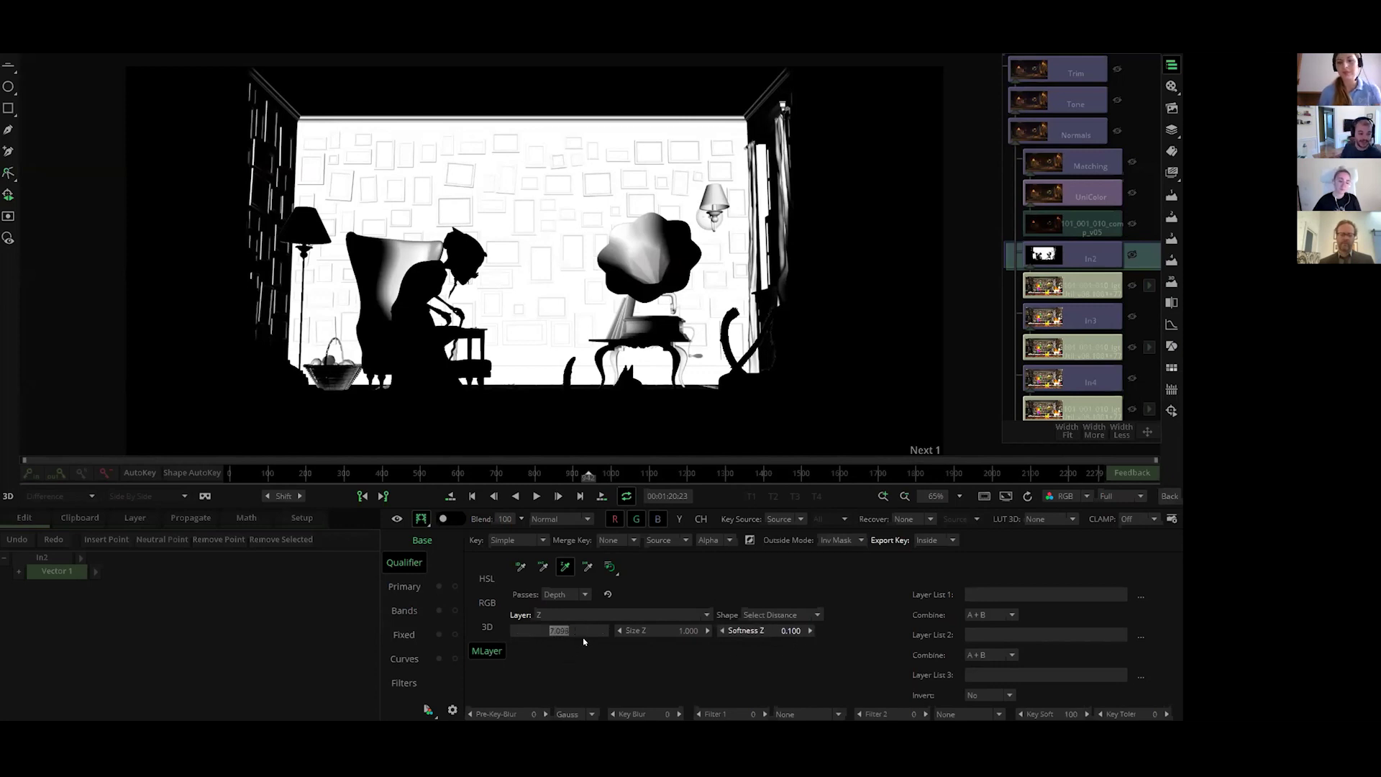
key("Up")
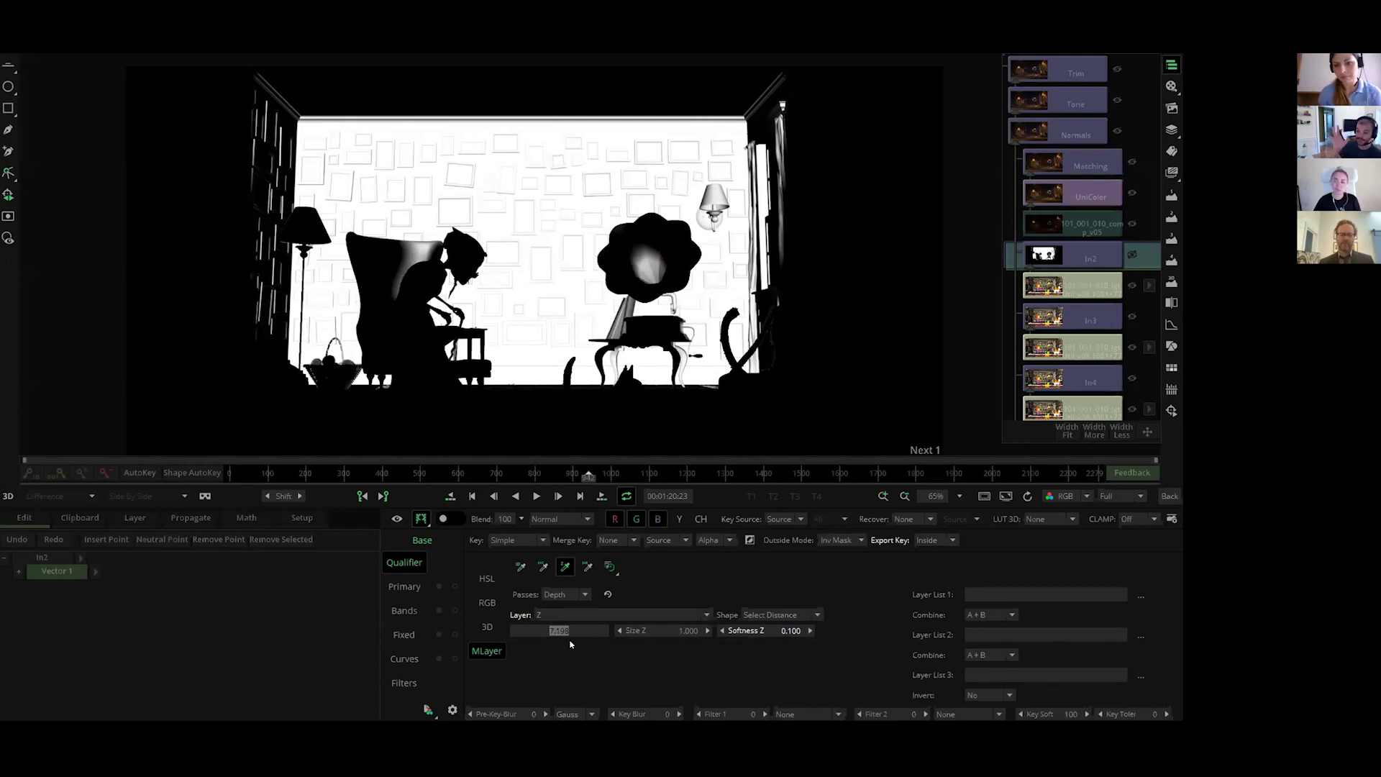
key("Up")
key("Up")
key("Up")
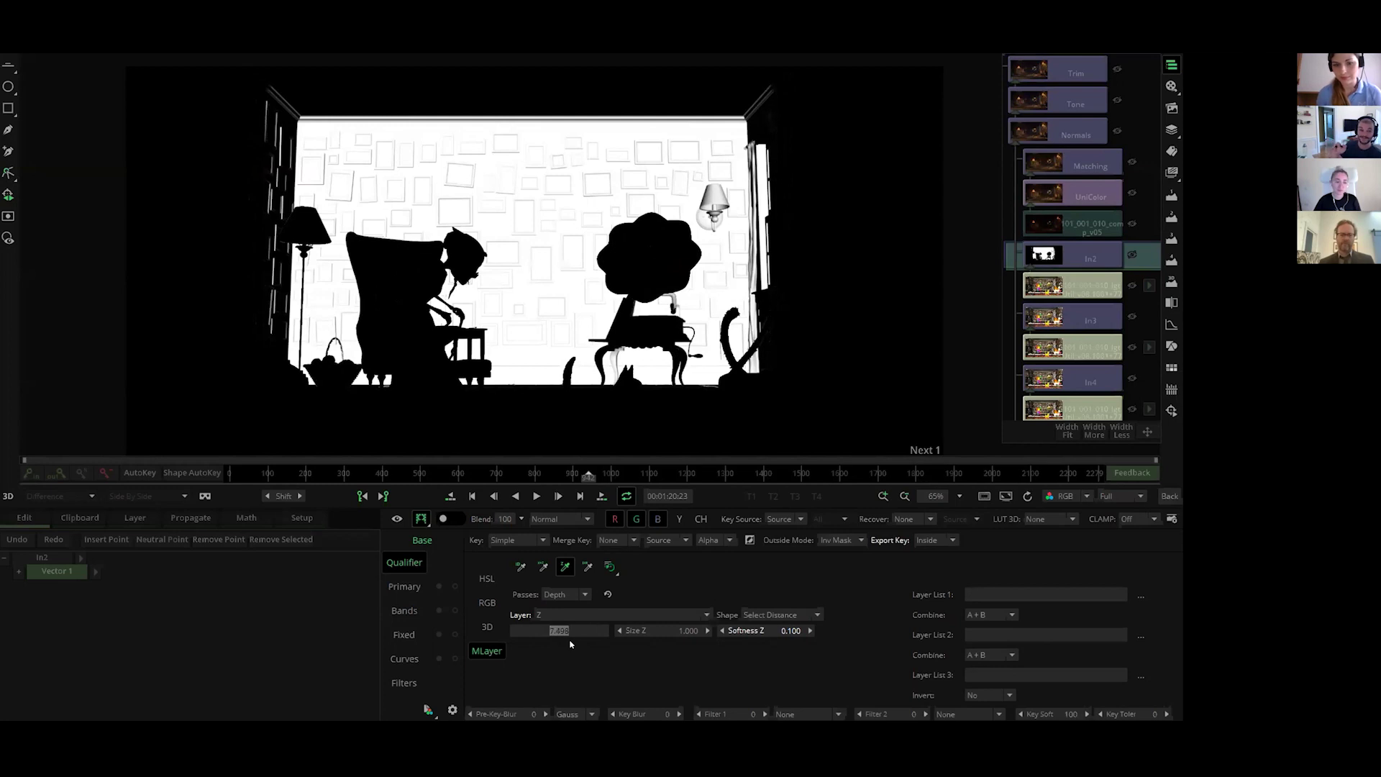
key("Down")
key("Down")
key("Down")
key("Down")
key("Down")
key("Down")
key("Down")
key("Down")
key("Down")
key("Down")
key("Down")
key("Down")
key("Down")
key("Down")
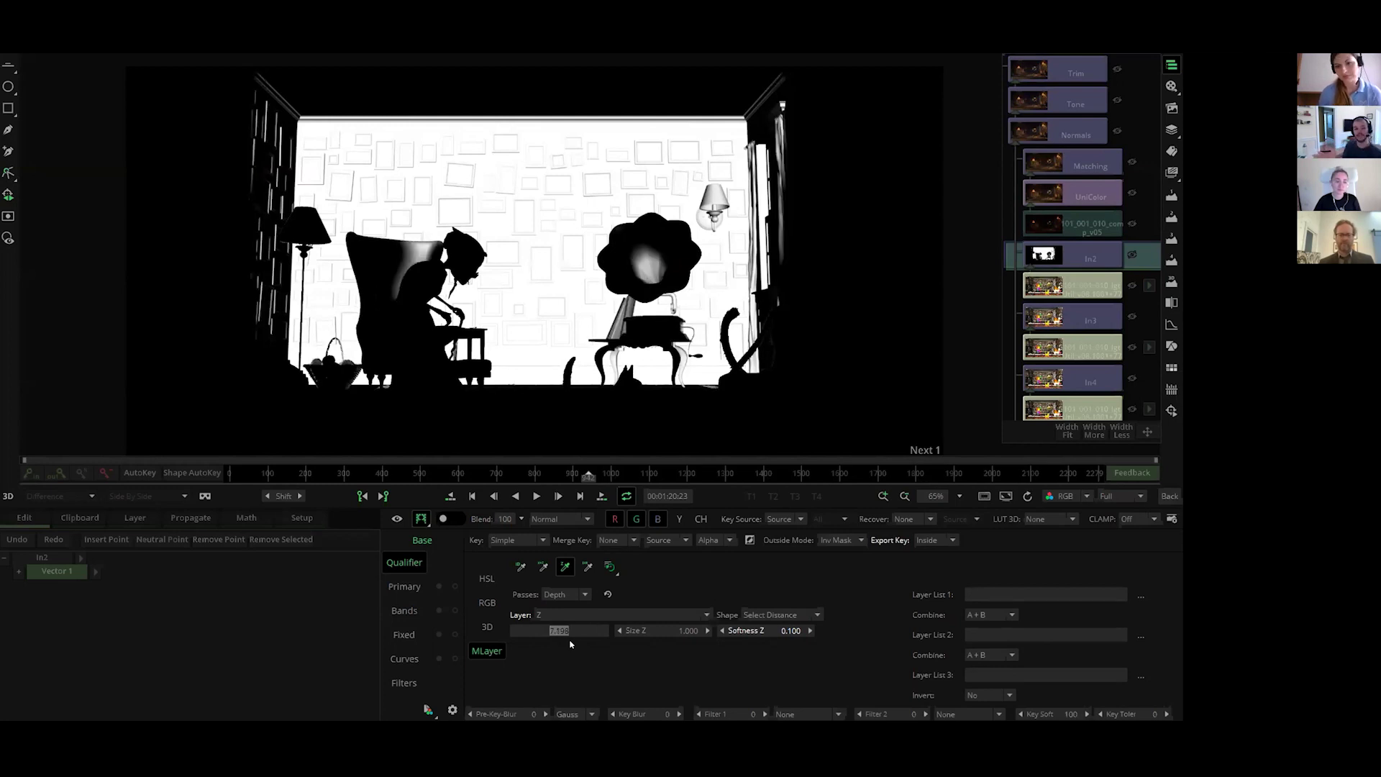
key("Down")
key("Down")
key("Down")
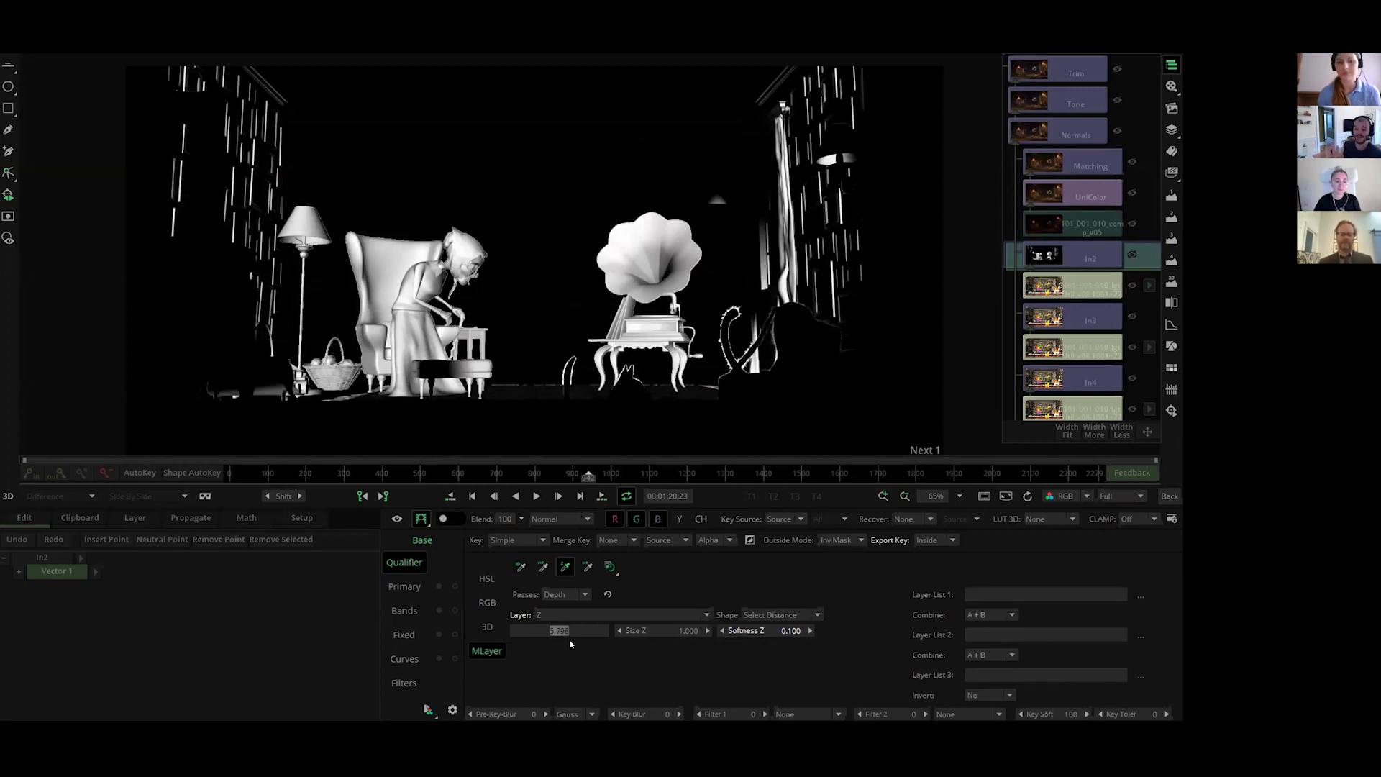
key("Down")
key("Down")
key("Down")
key("Down")
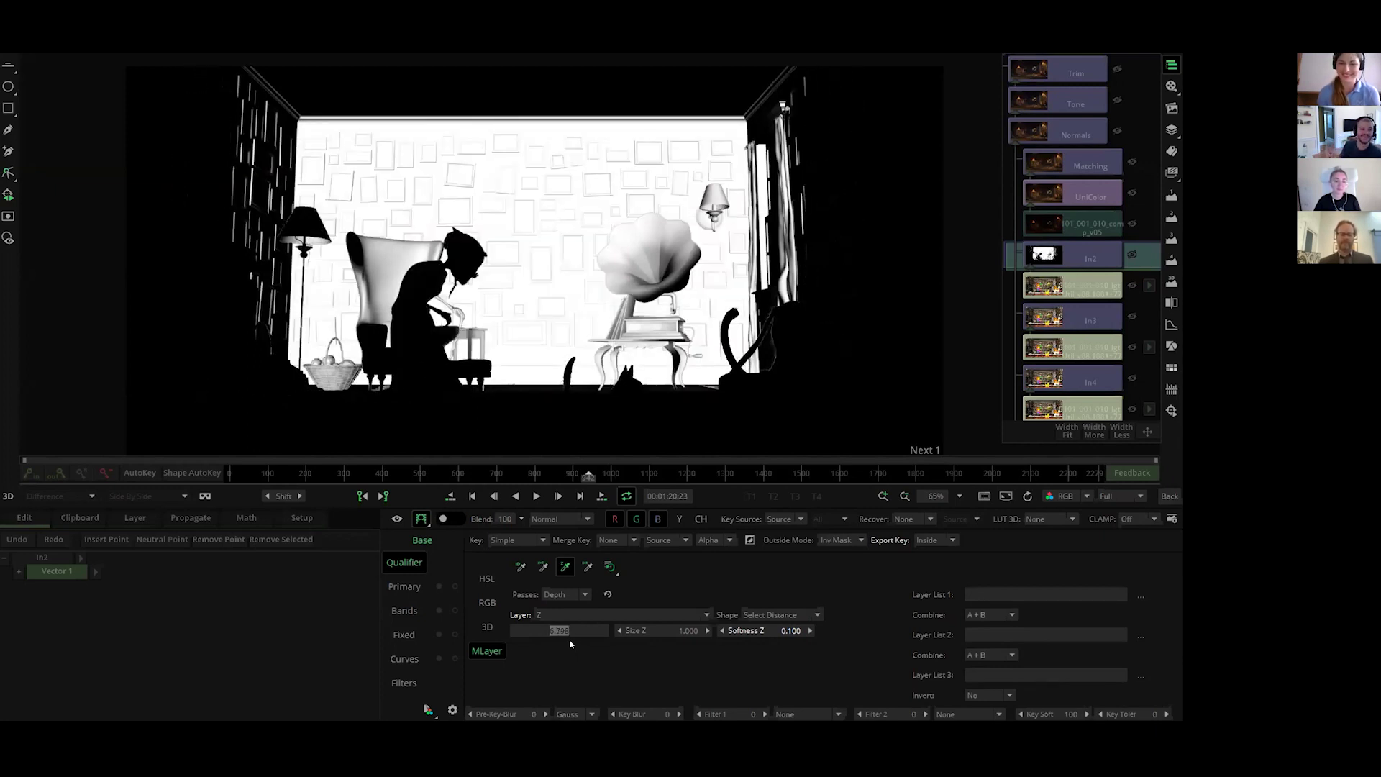
key("Up")
key("Up")
key("Up")
key("Up")
key("Up")
key("Up")
key("Up")
key("Up")
key("Up")
key("Up")
key("Up")
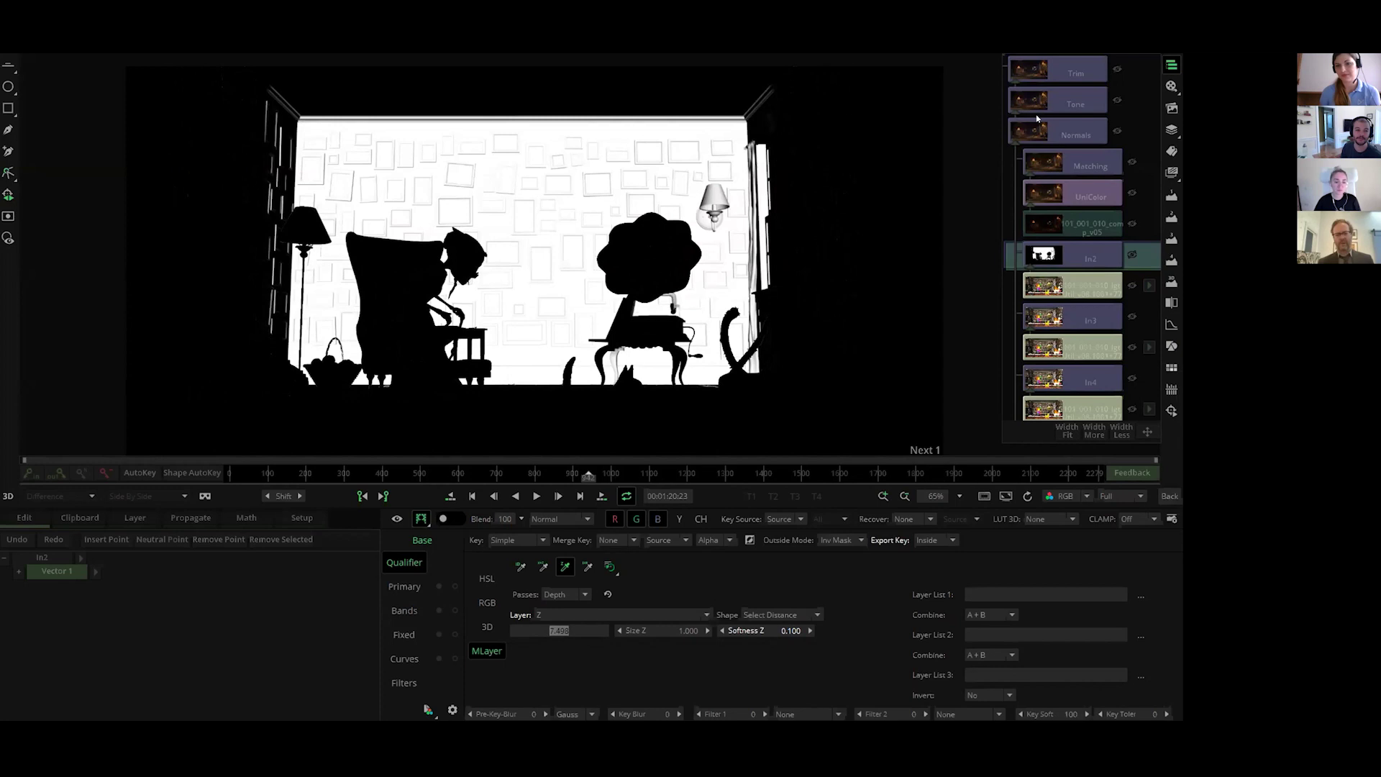
Step: Hide the matte, return to the Normals grade and compare the depth-limited In2 layer bypassed and enabled in close-up
left_click(1050, 76)
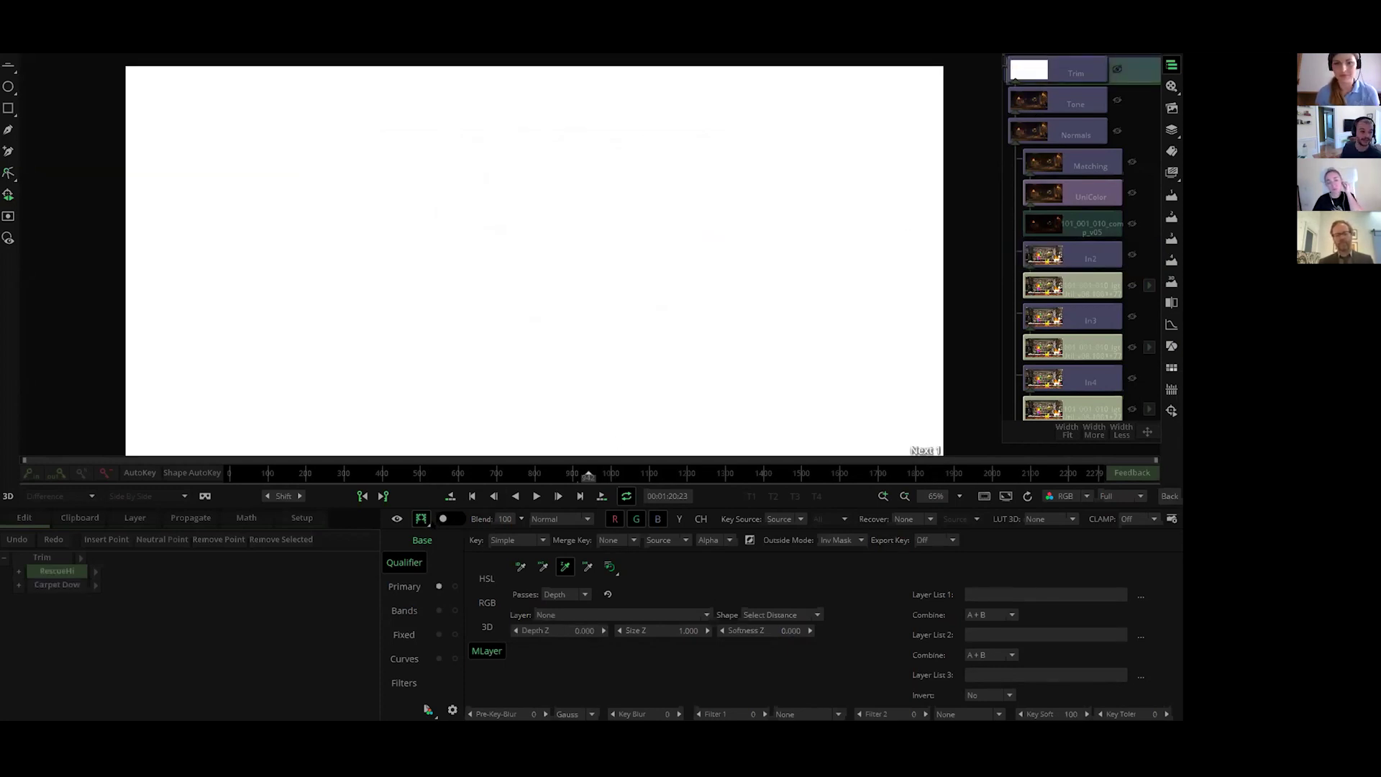
left_click(421, 519)
scroll(700, 297, "up", 4)
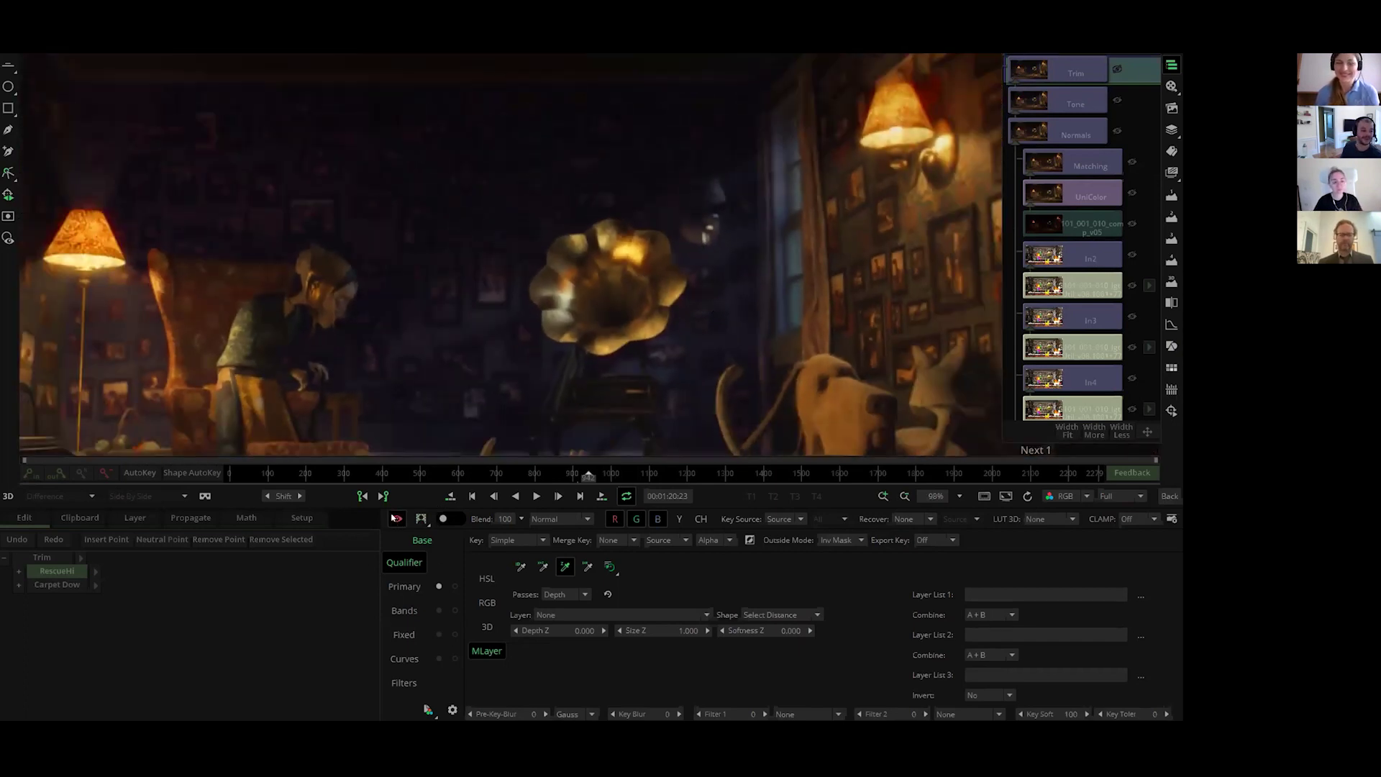
left_click(1071, 144)
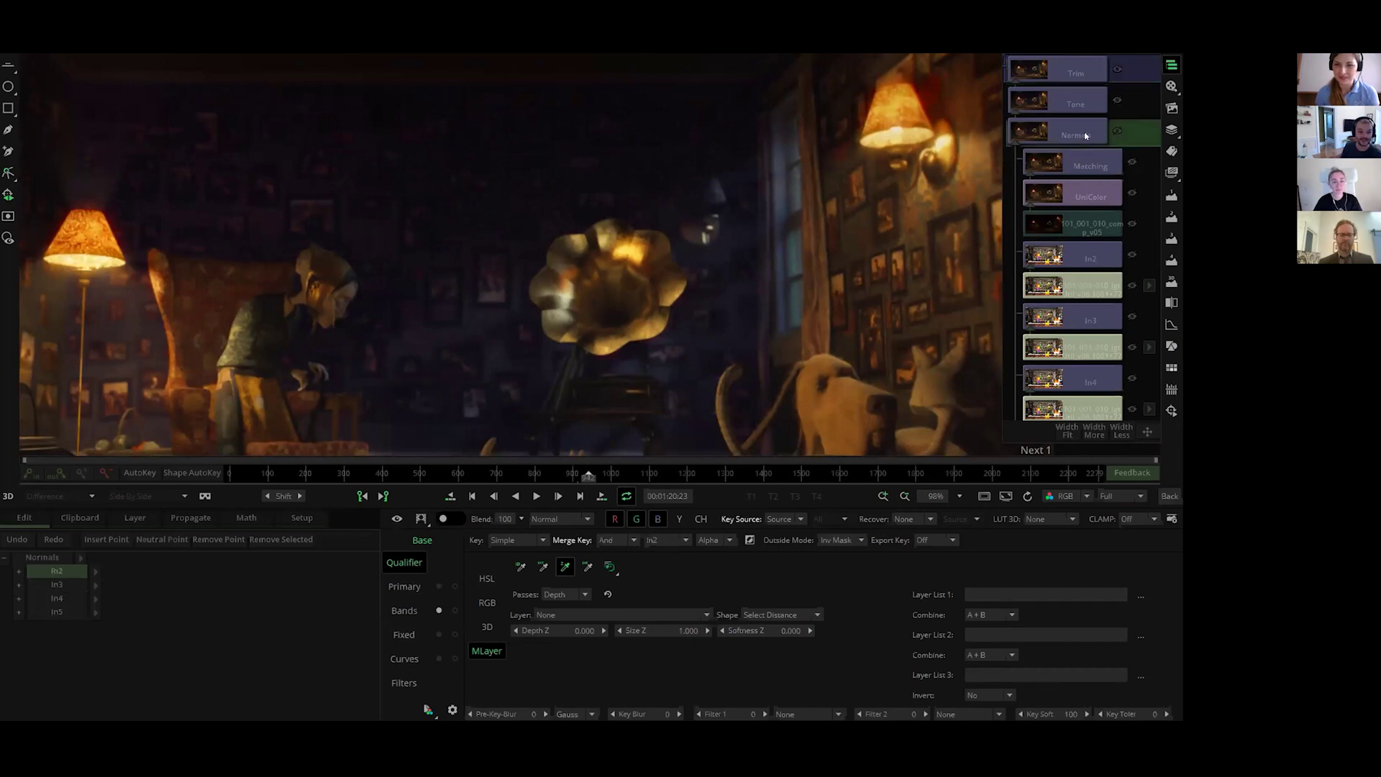
left_click(394, 521)
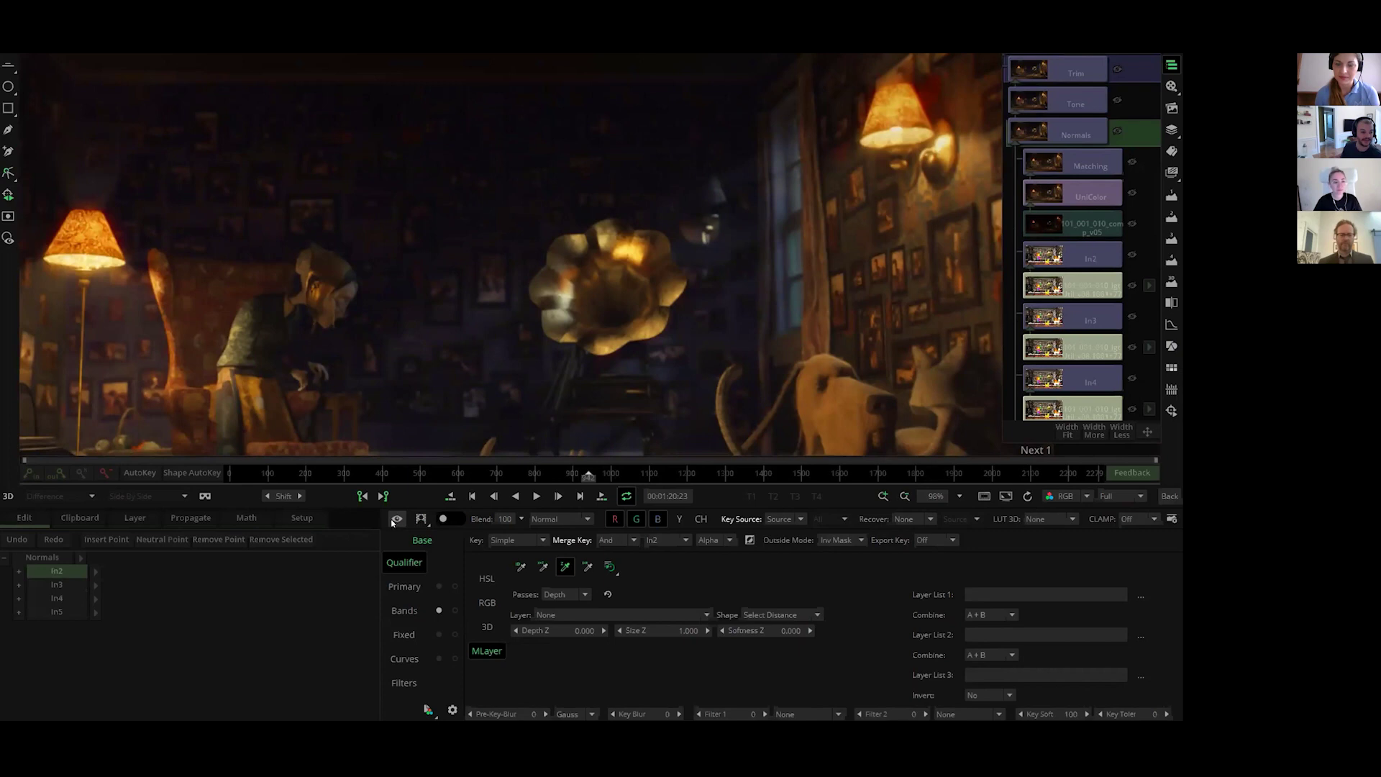
left_click(395, 520)
left_click(395, 519)
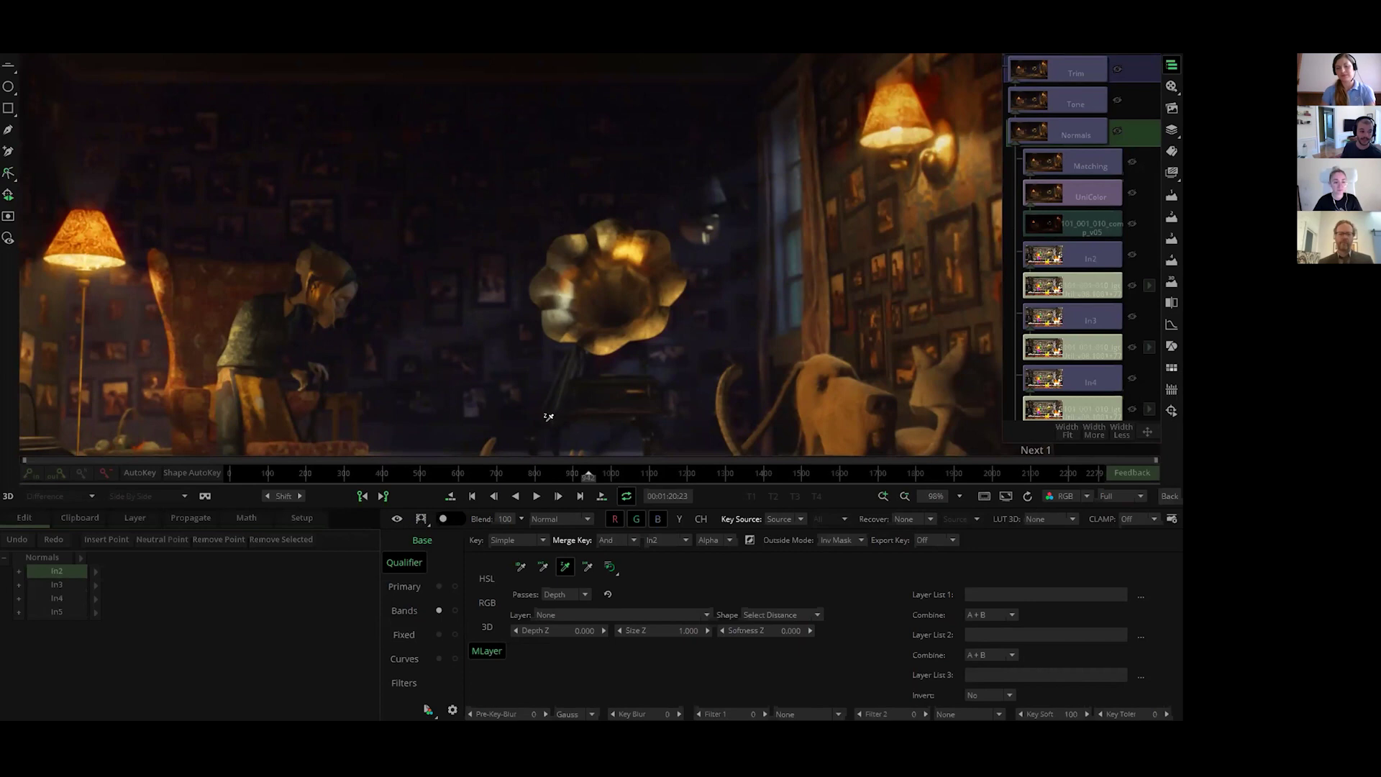
Step: Shift the In2 layer's Shadows band to a cooler blue at 13.8 and draw a large soft-edged ellipse around the gramophone
left_click(404, 611)
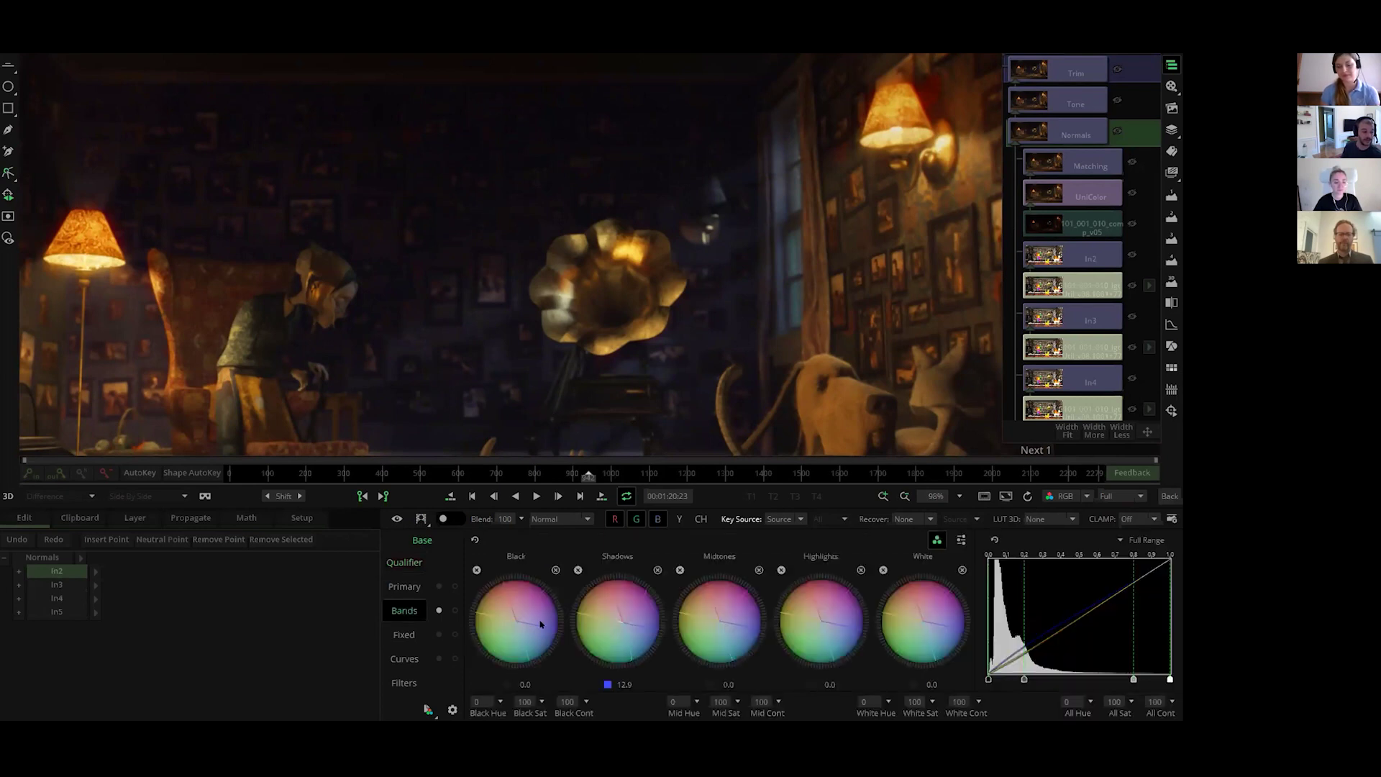
left_click_drag(620, 624, 613, 640)
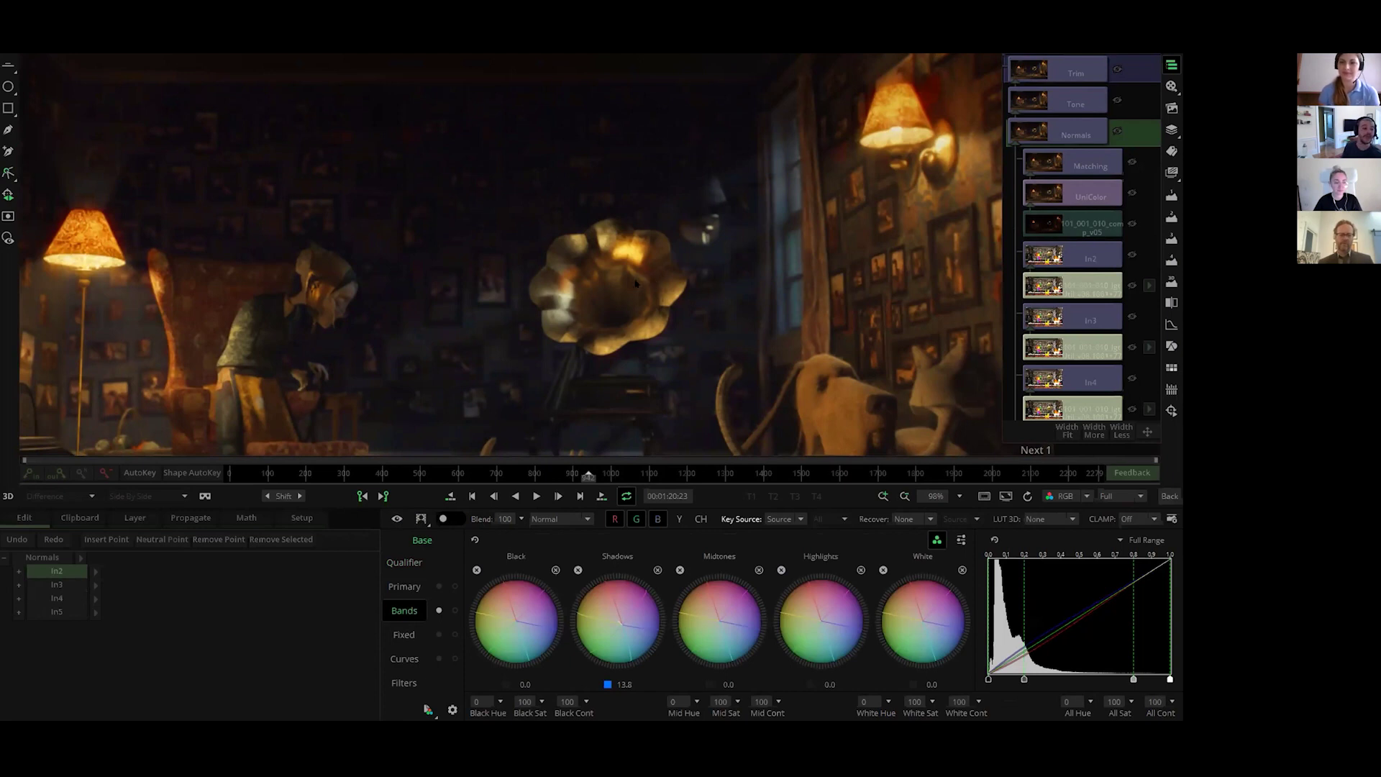
scroll(633, 285, "down", 3)
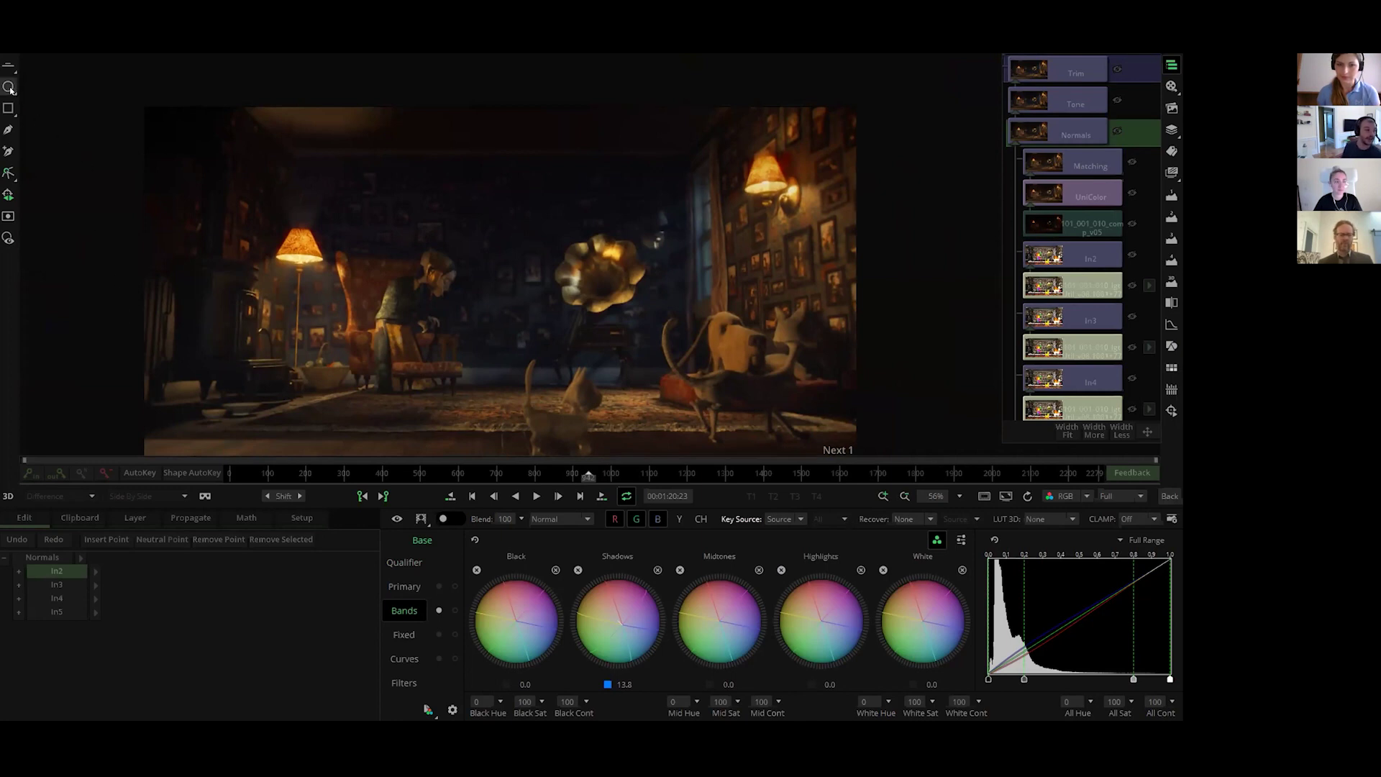
left_click_drag(525, 181, 714, 391)
left_click_drag(755, 278, 792, 281)
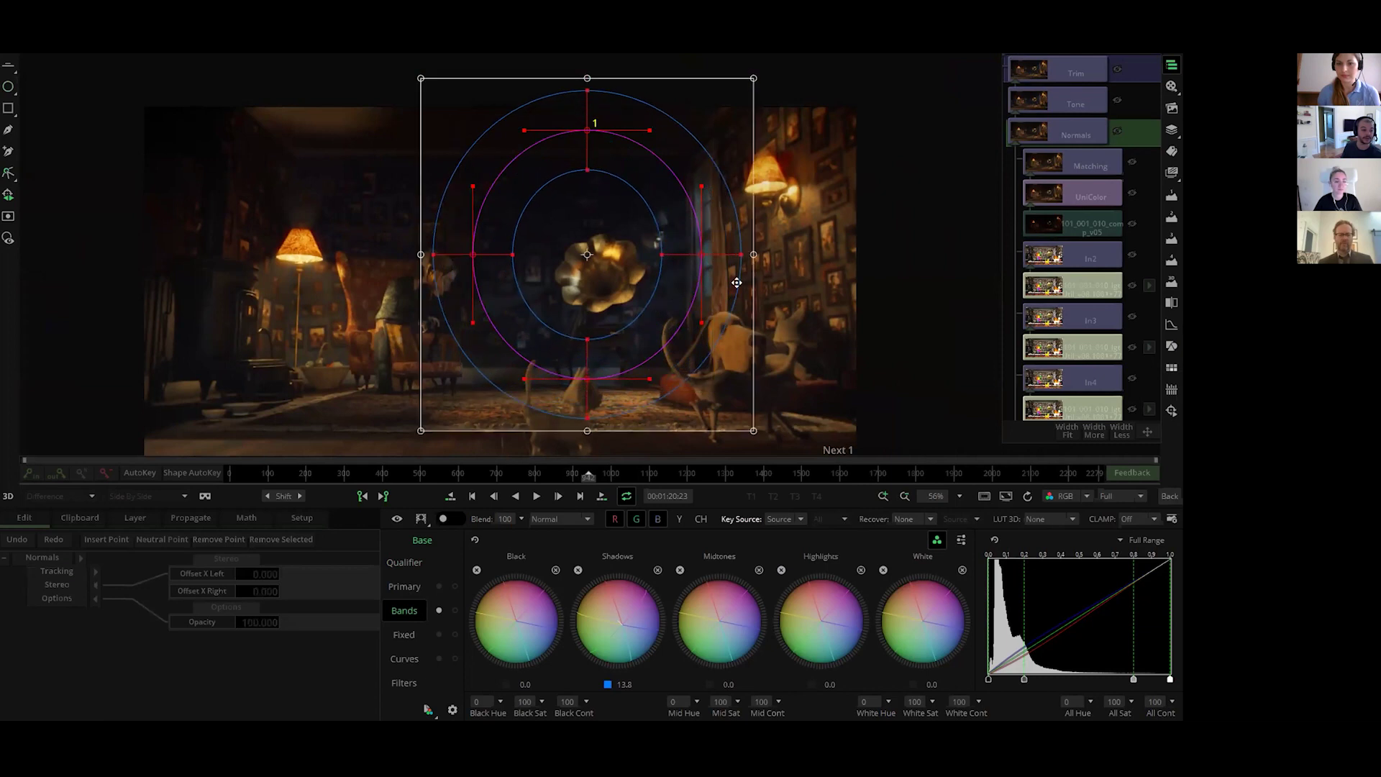
left_click(240, 413)
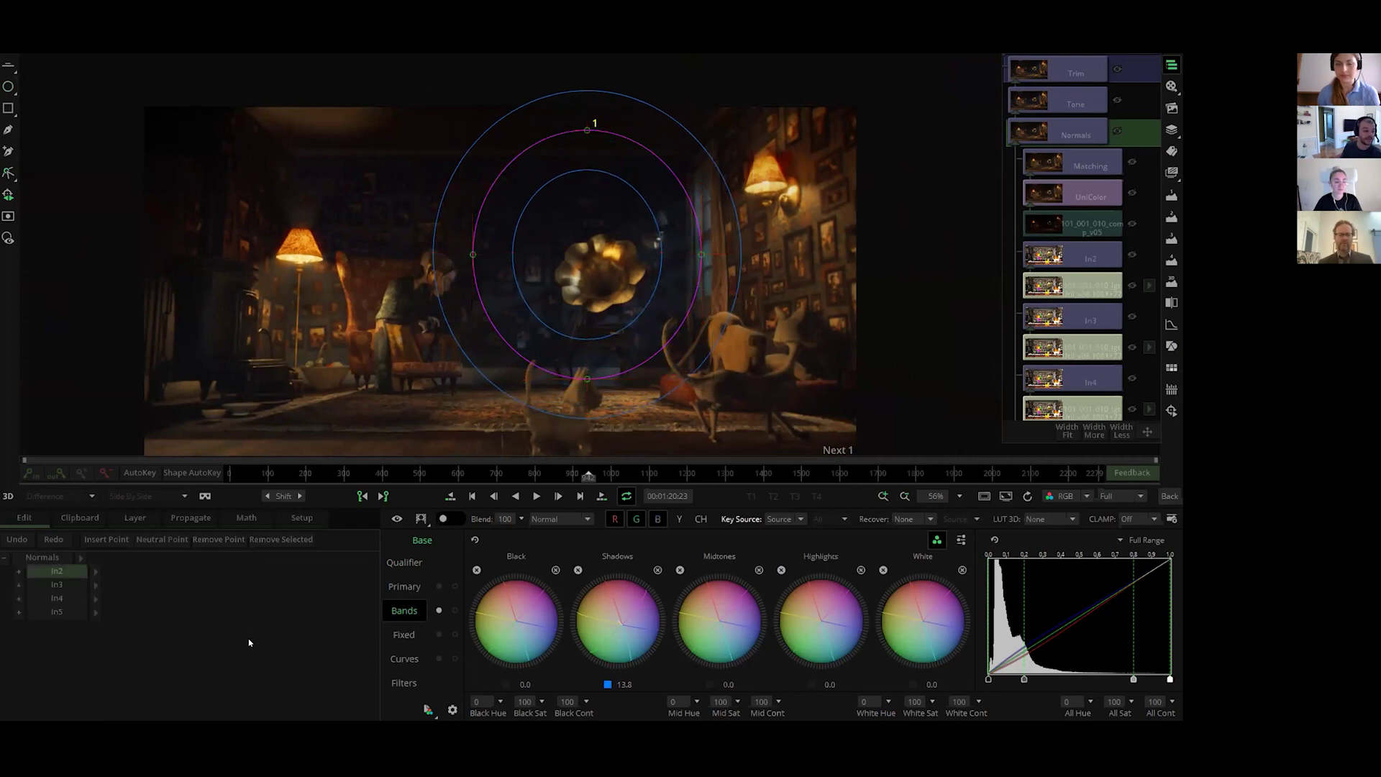
Step: Select the Normals grade's In3 layer and set the In3 key to the Position pass with source layer P.R;P.G;P.B
left_click(38, 585)
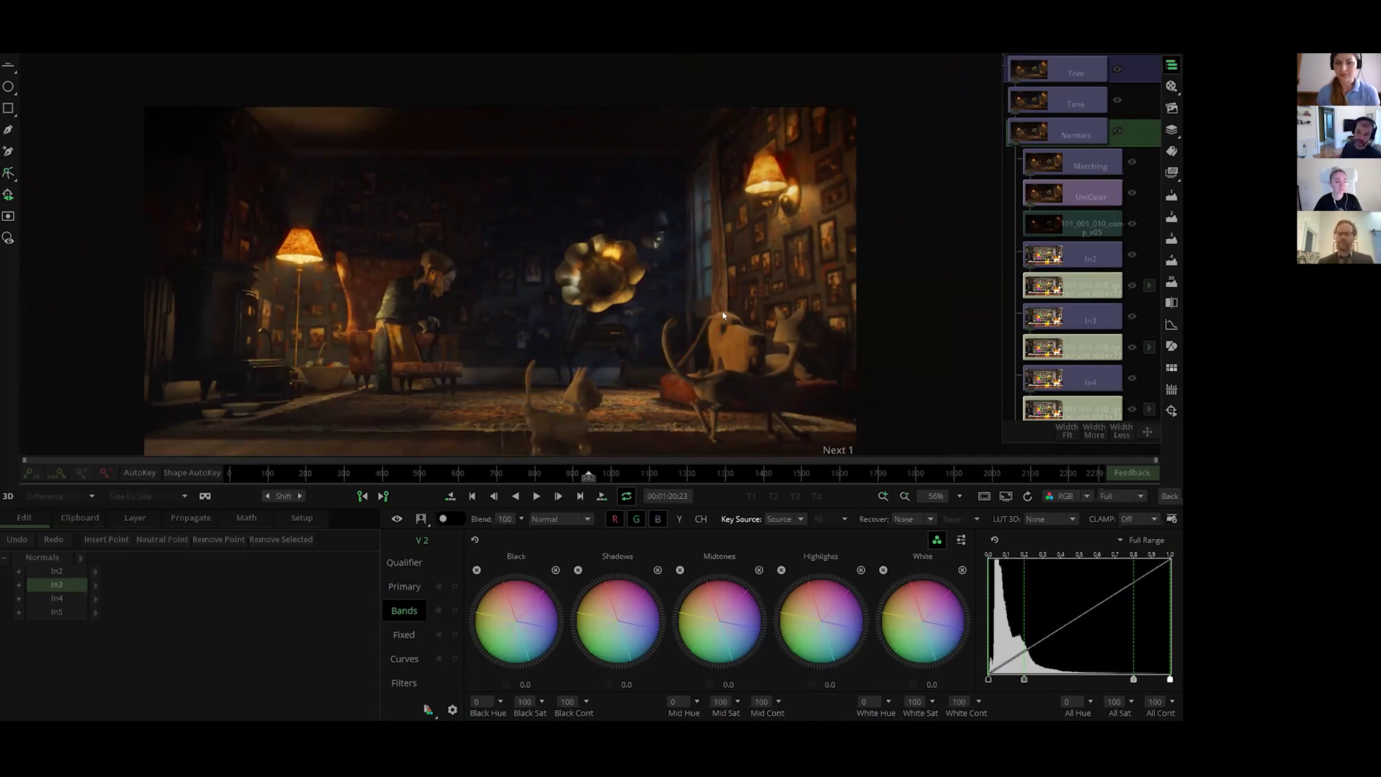
left_click(64, 573)
left_click(61, 584)
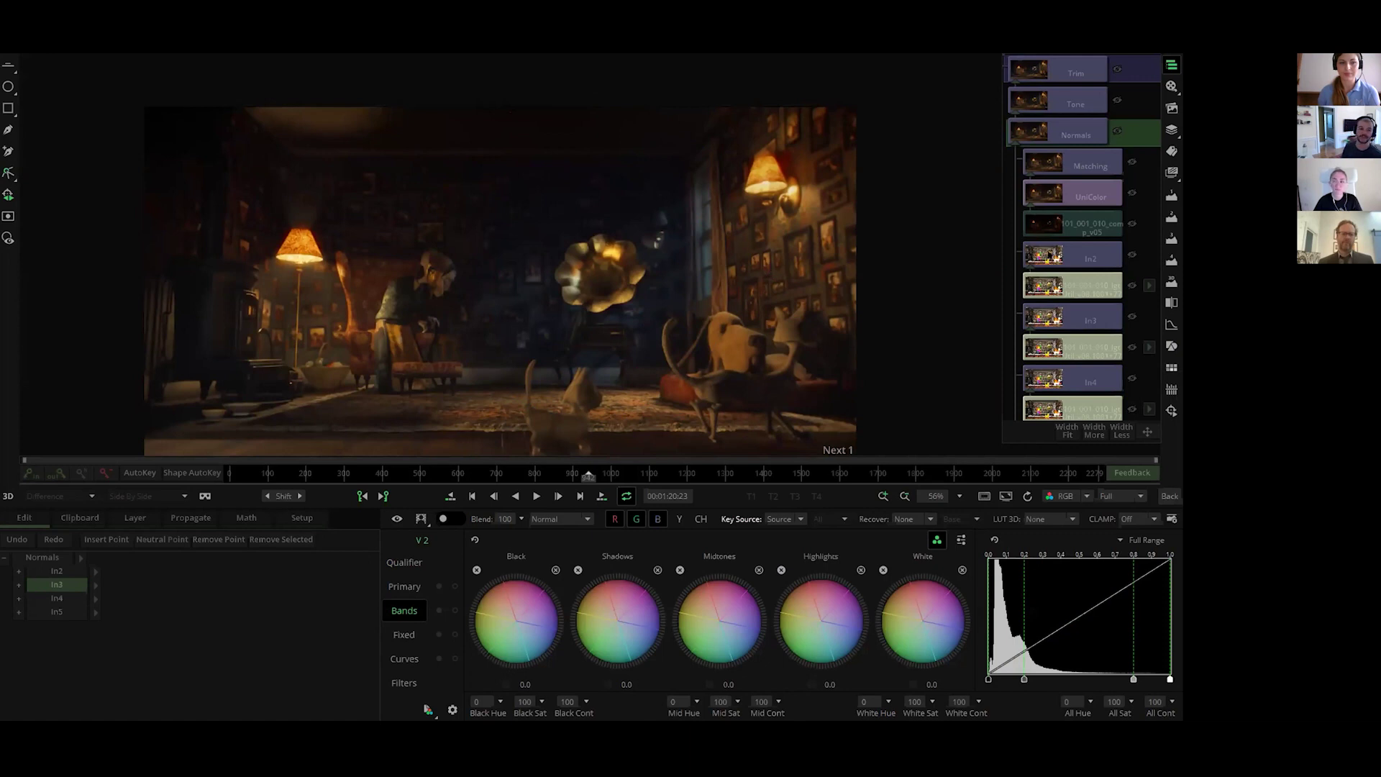
left_click(1088, 315)
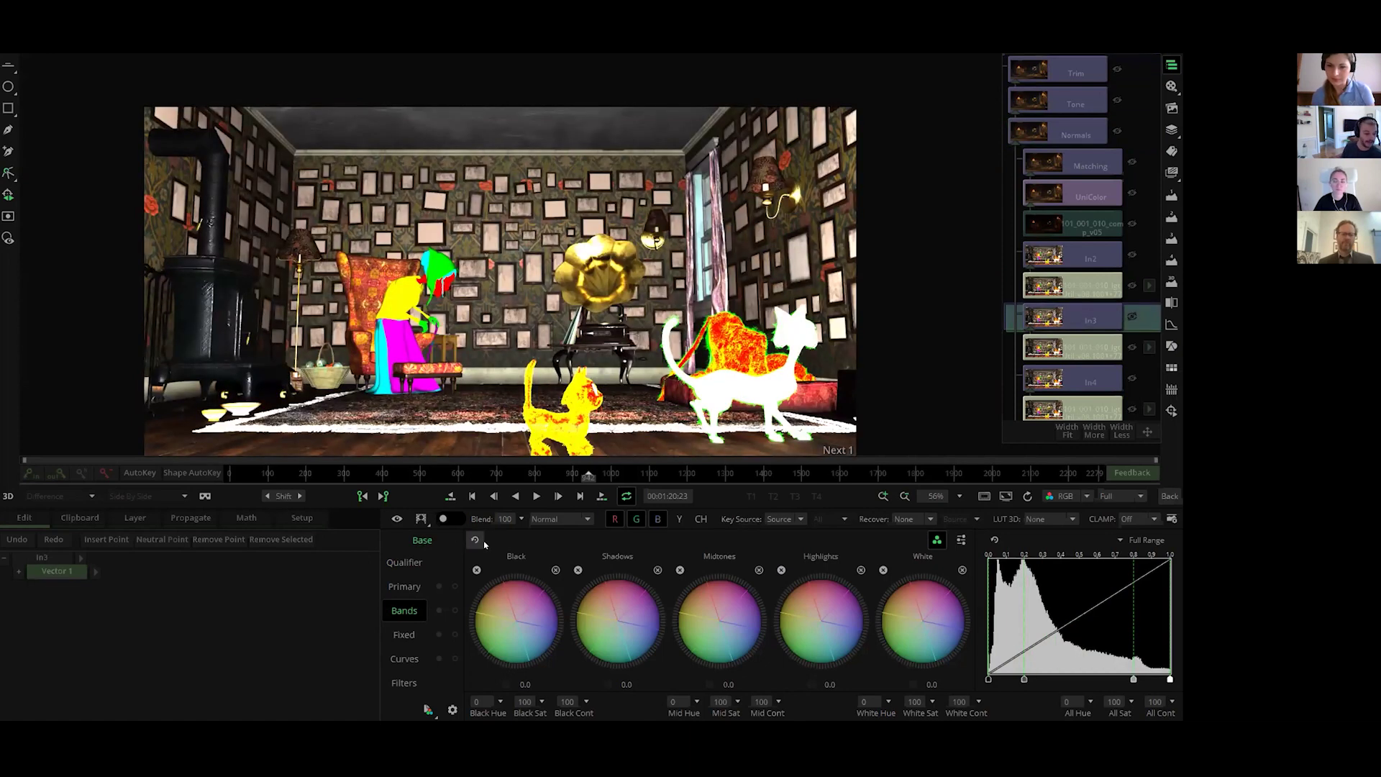
left_click(404, 562)
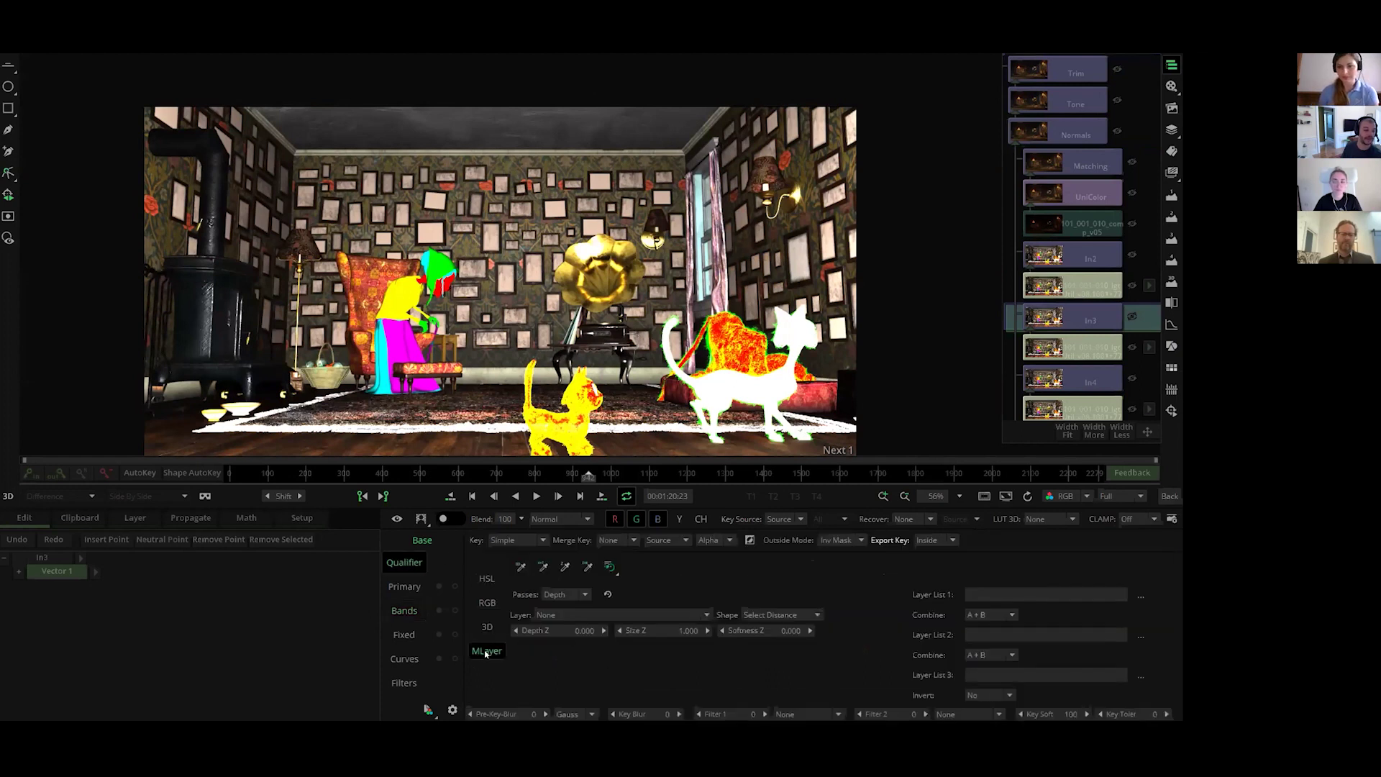
left_click(542, 568)
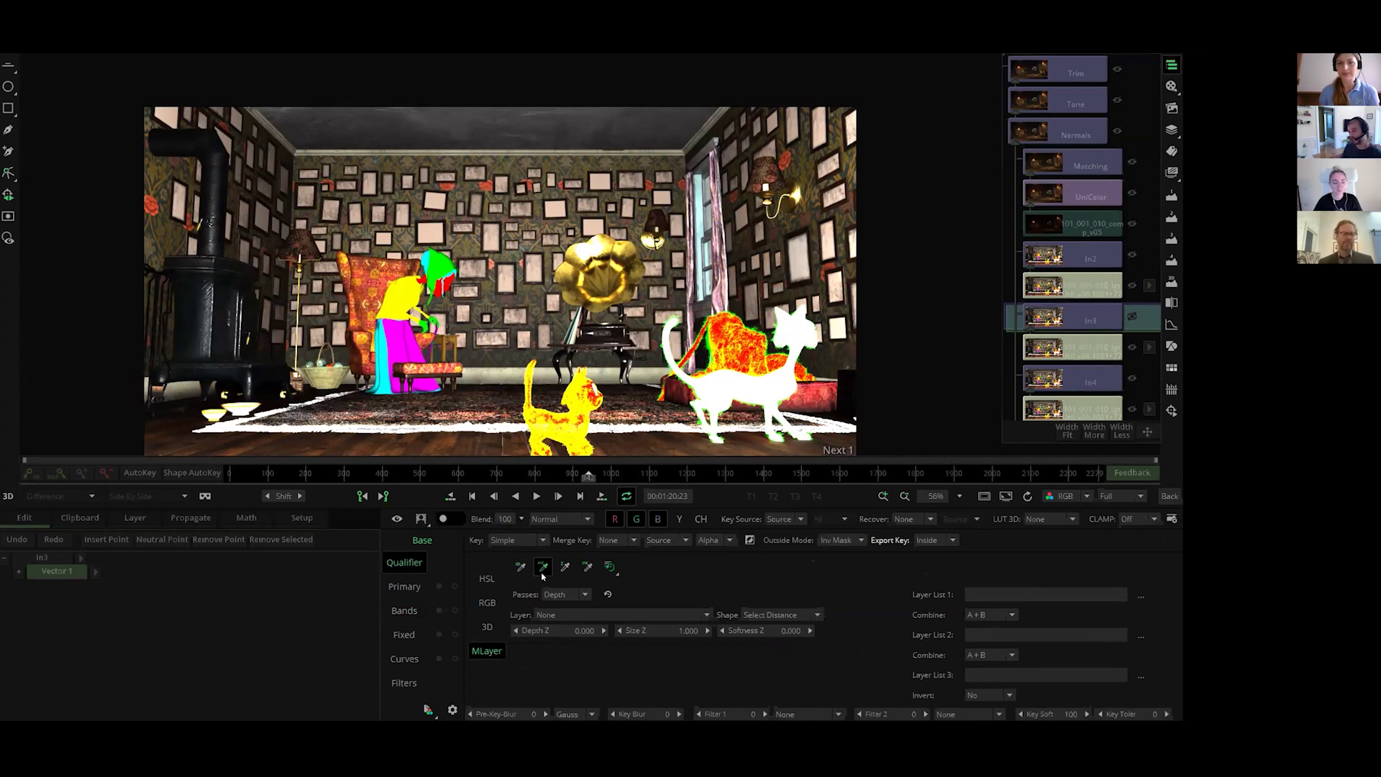
left_click(705, 615)
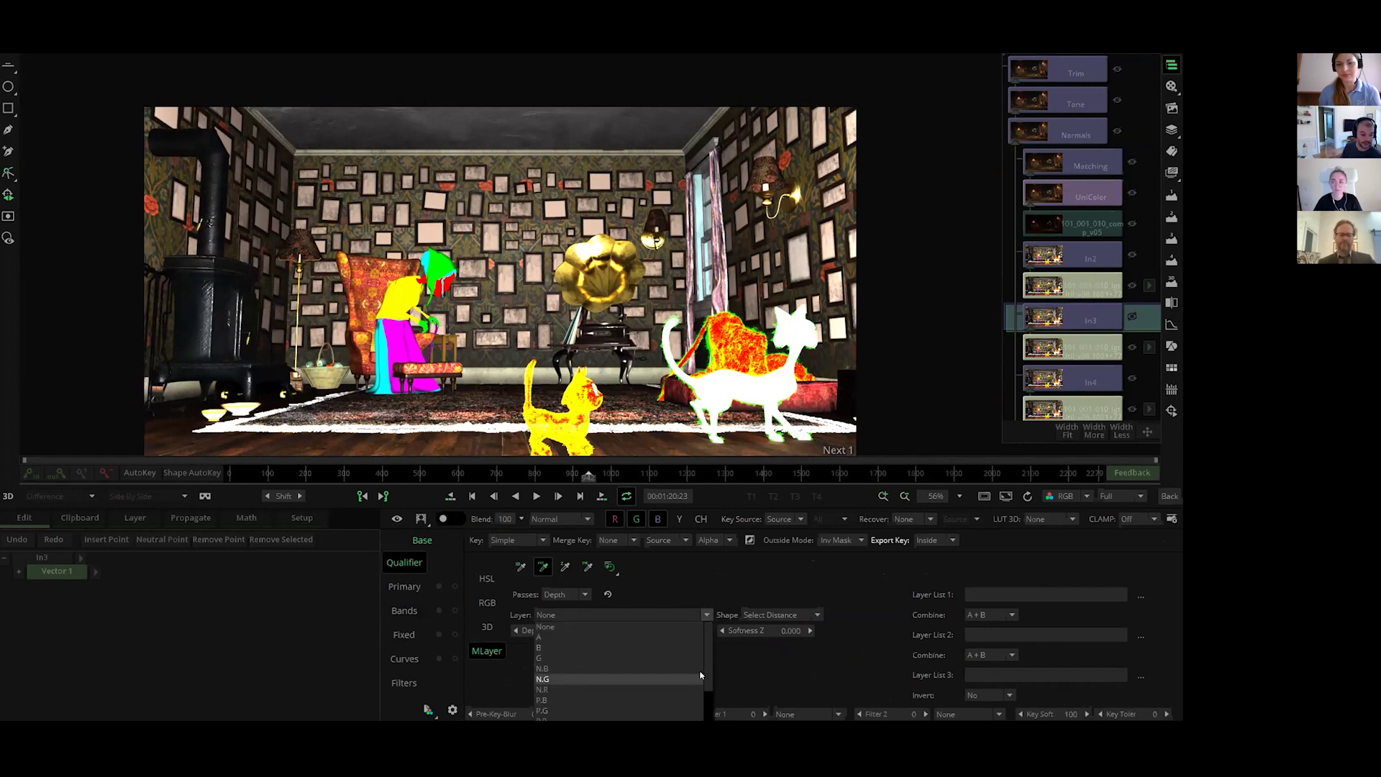
left_click(619, 626)
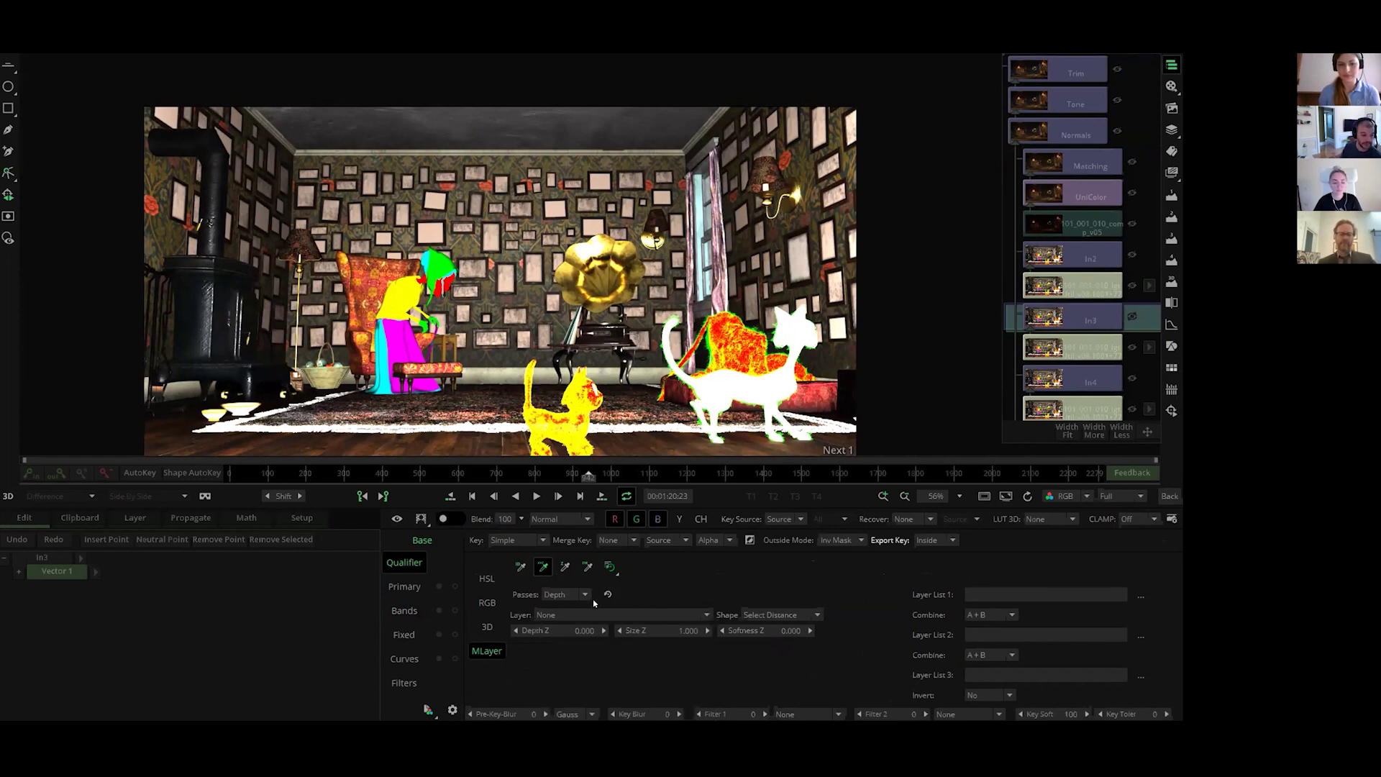
left_click(574, 616)
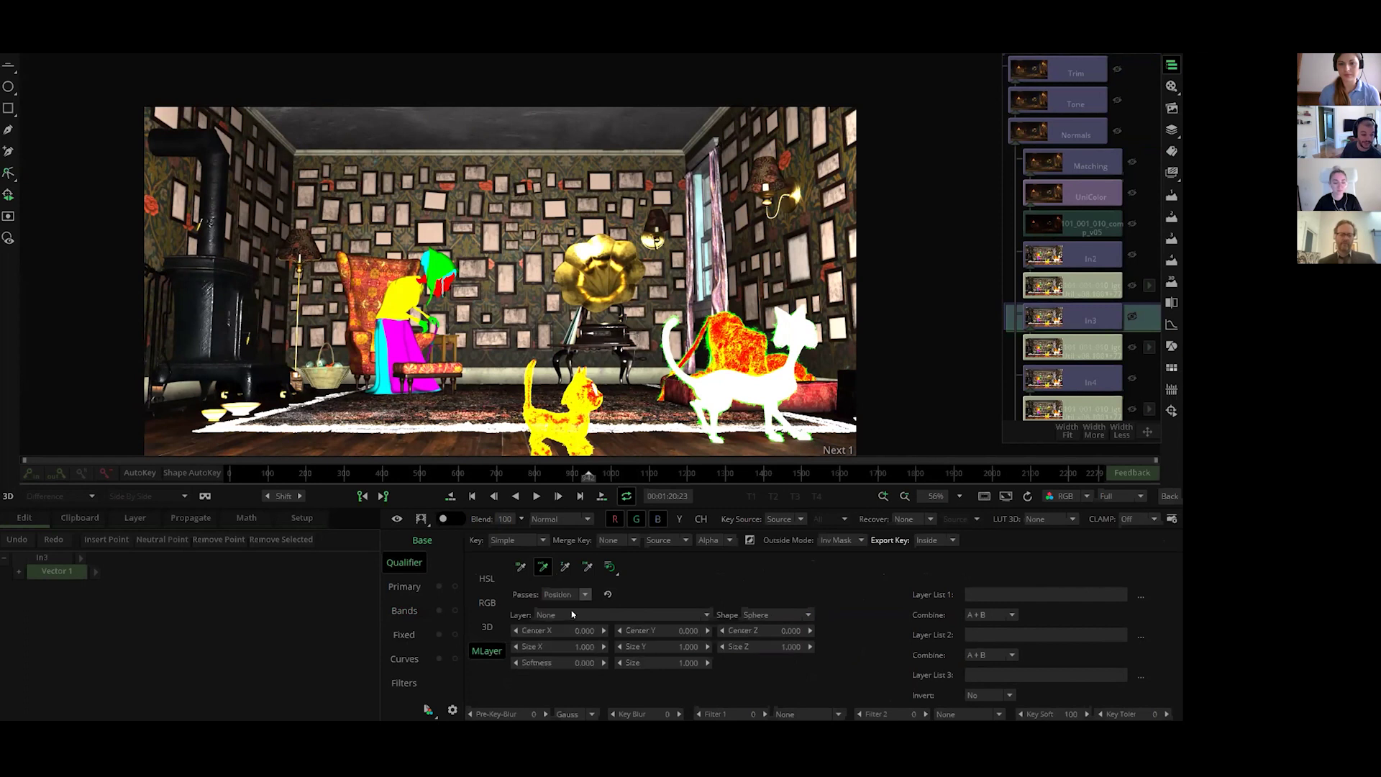
left_click(705, 614)
left_click(671, 657)
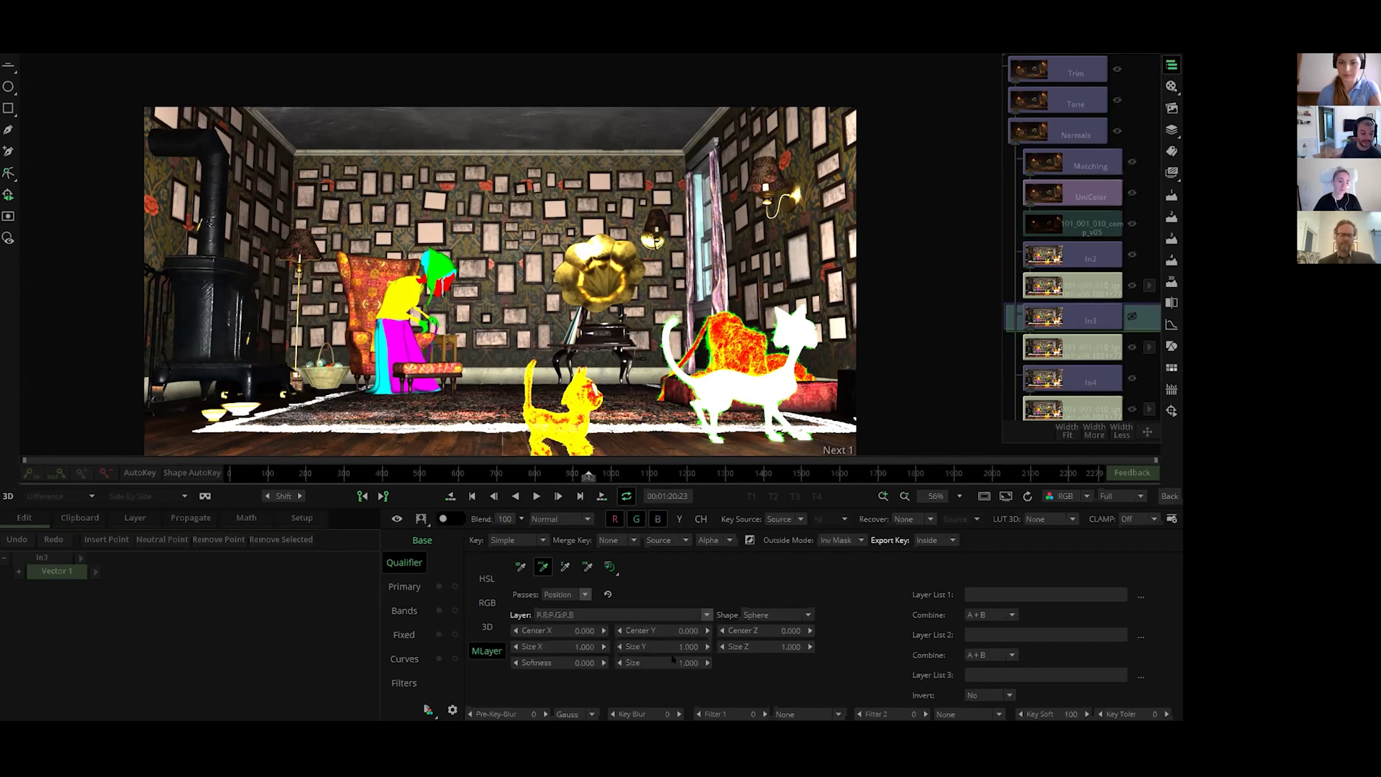
Step: Show the In3 matte and centre the Position sphere on the floor by the stove, at about -0.601, 0.012, 1.069
left_click(422, 519)
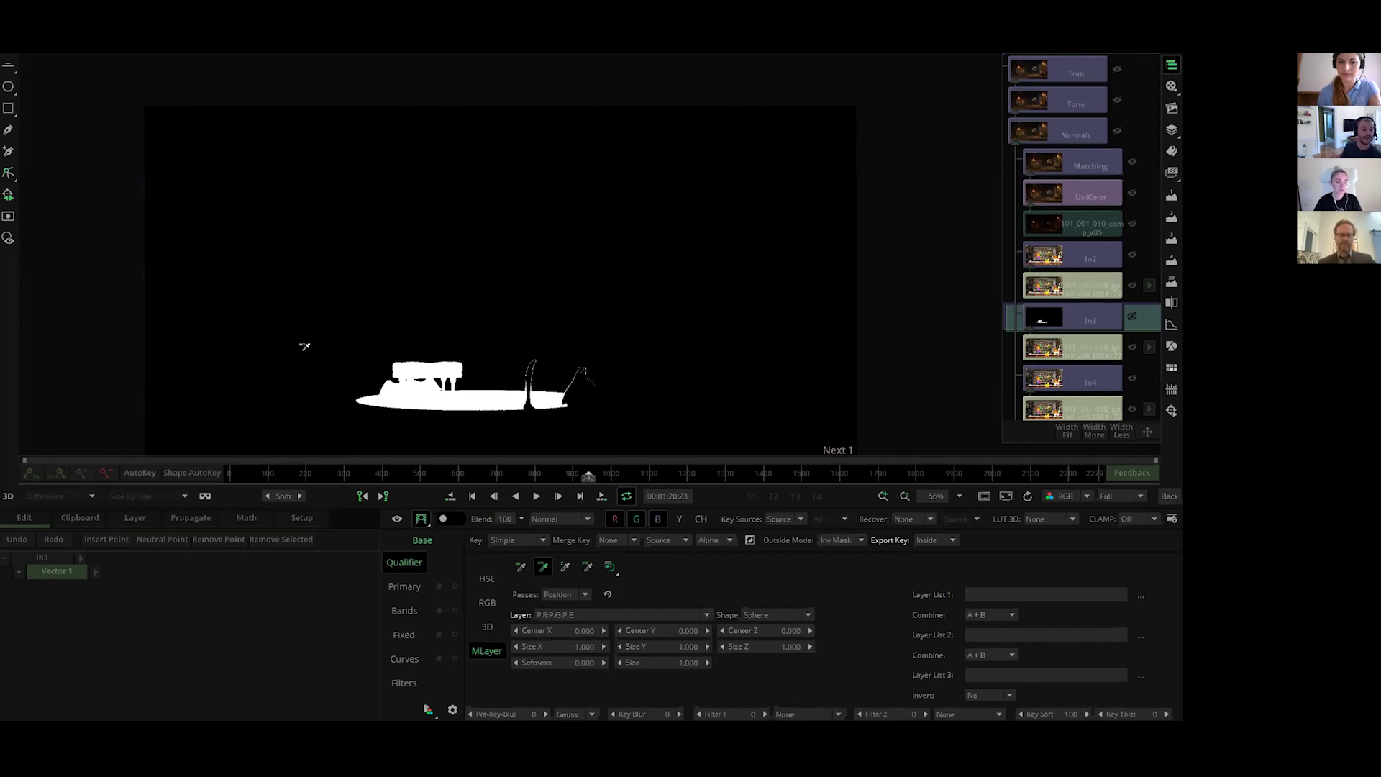
left_click_drag(302, 368, 328, 393)
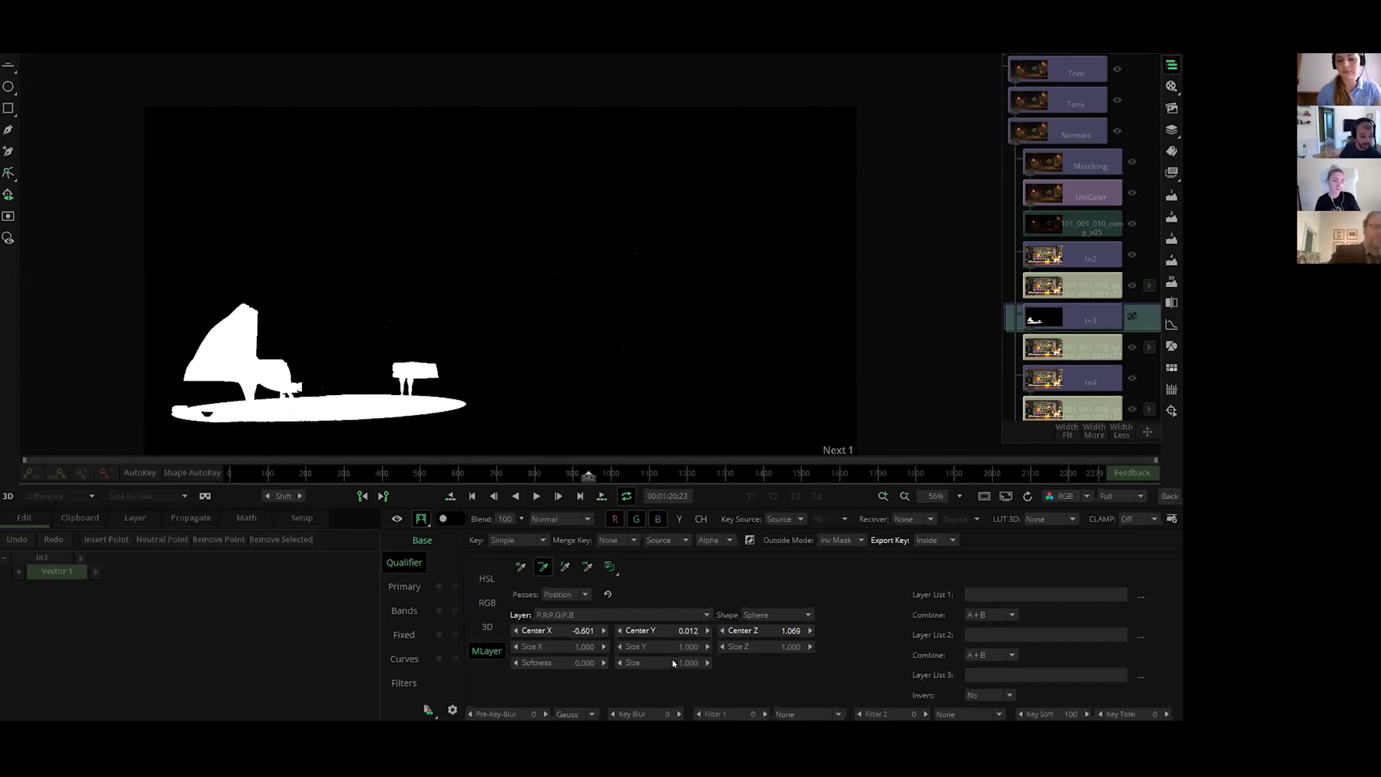
Step: Set the In3 sphere's Softness to 1.2 and shift its Center X to 0.399
left_click(576, 663)
type("0.2")
key("Return")
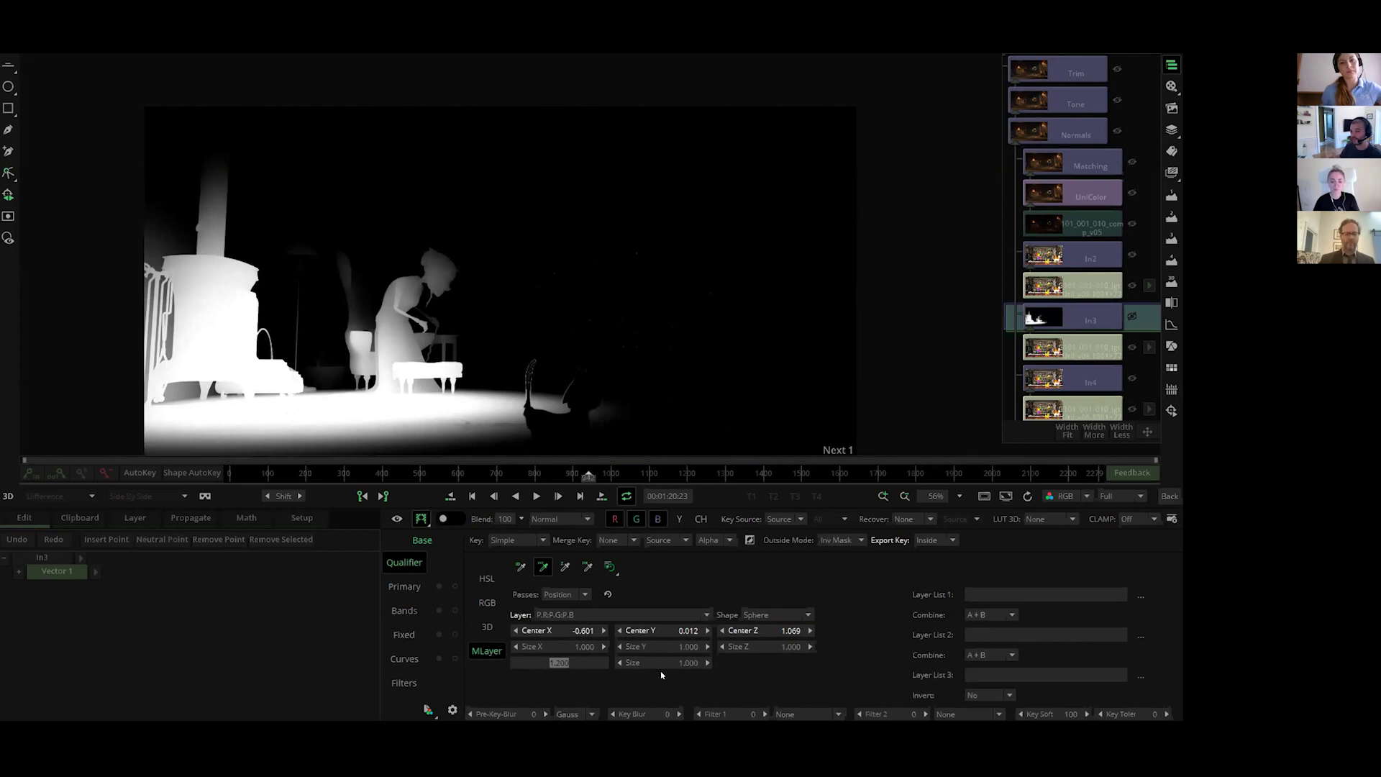
key("Return")
double_click(583, 631)
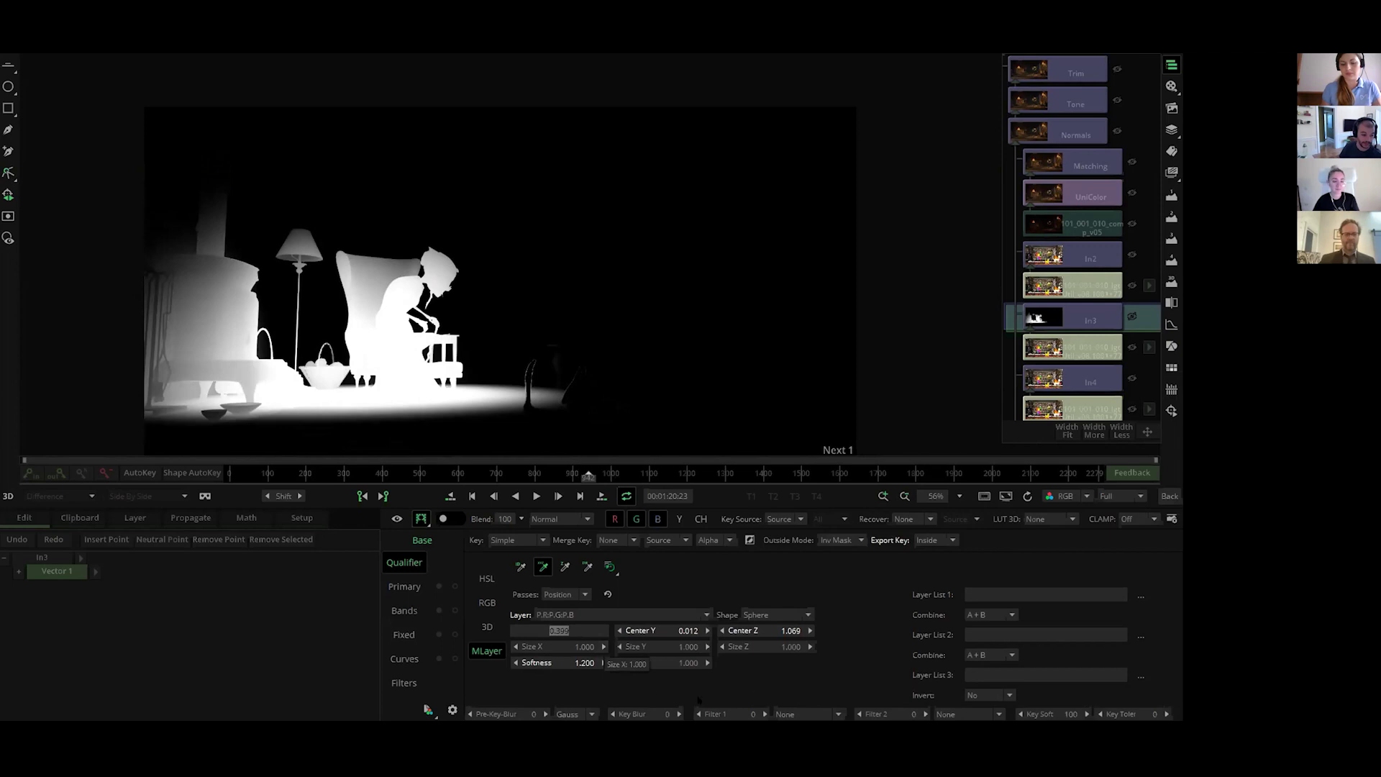
Step: Try a Size of 2 and a Size Z of 2 on the In3 sphere, returning each to 1
left_click(580, 645)
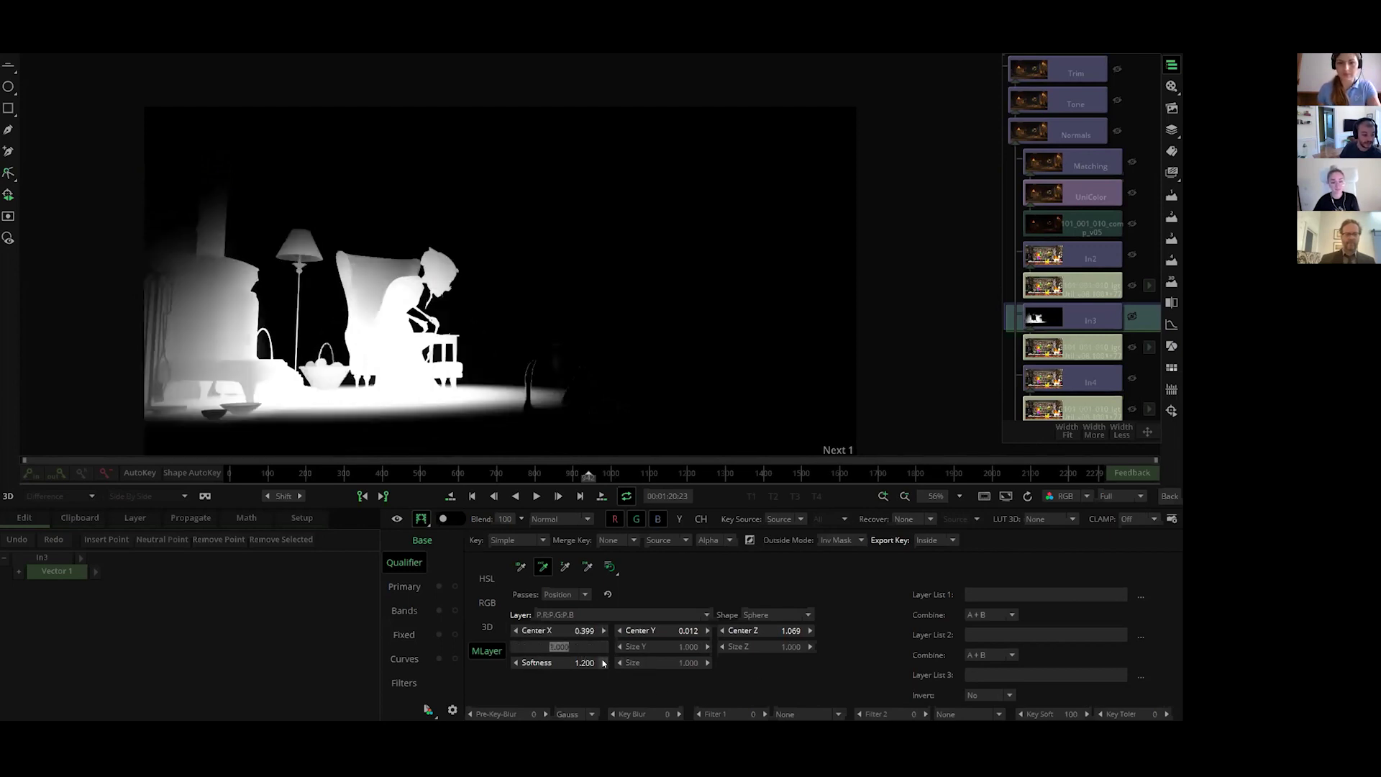
left_click(663, 662)
type("2")
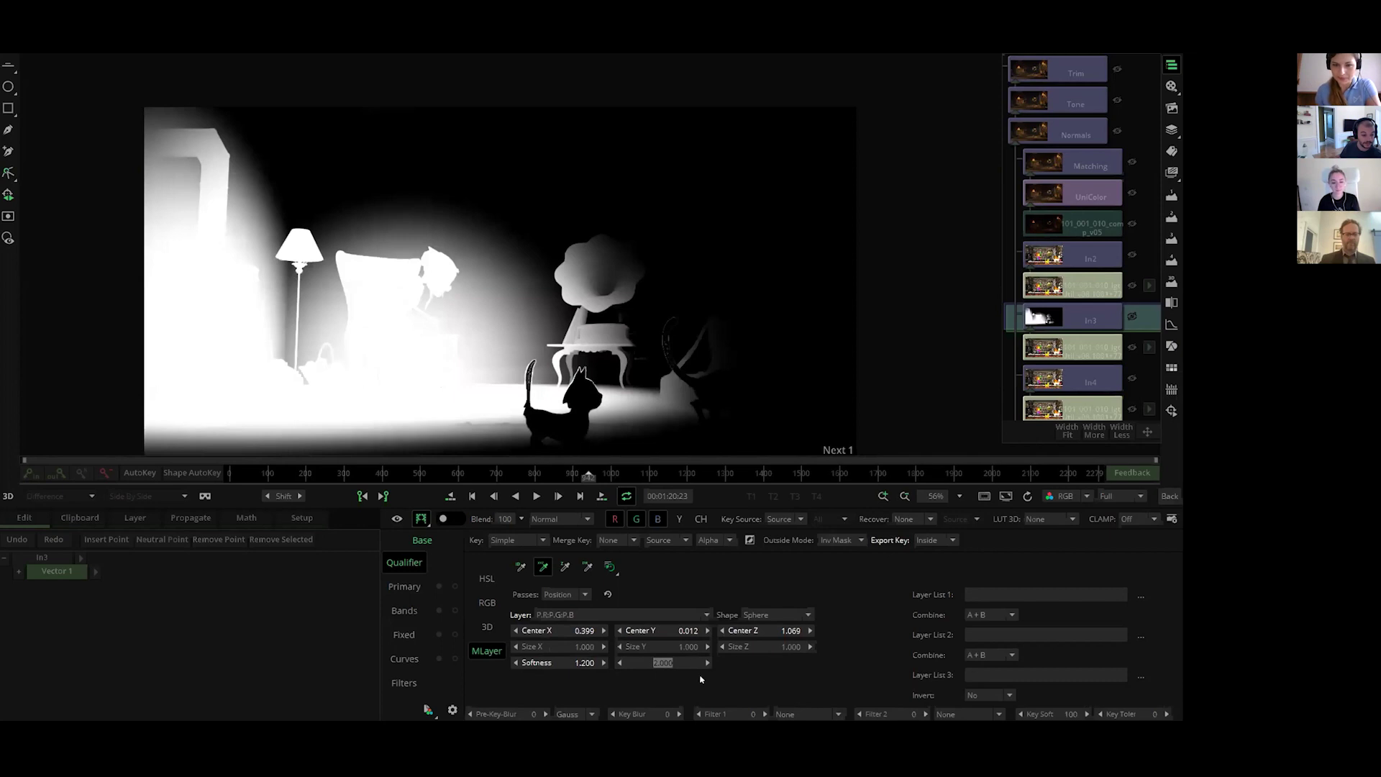
type("1")
key("Return")
left_click(790, 647)
type("2")
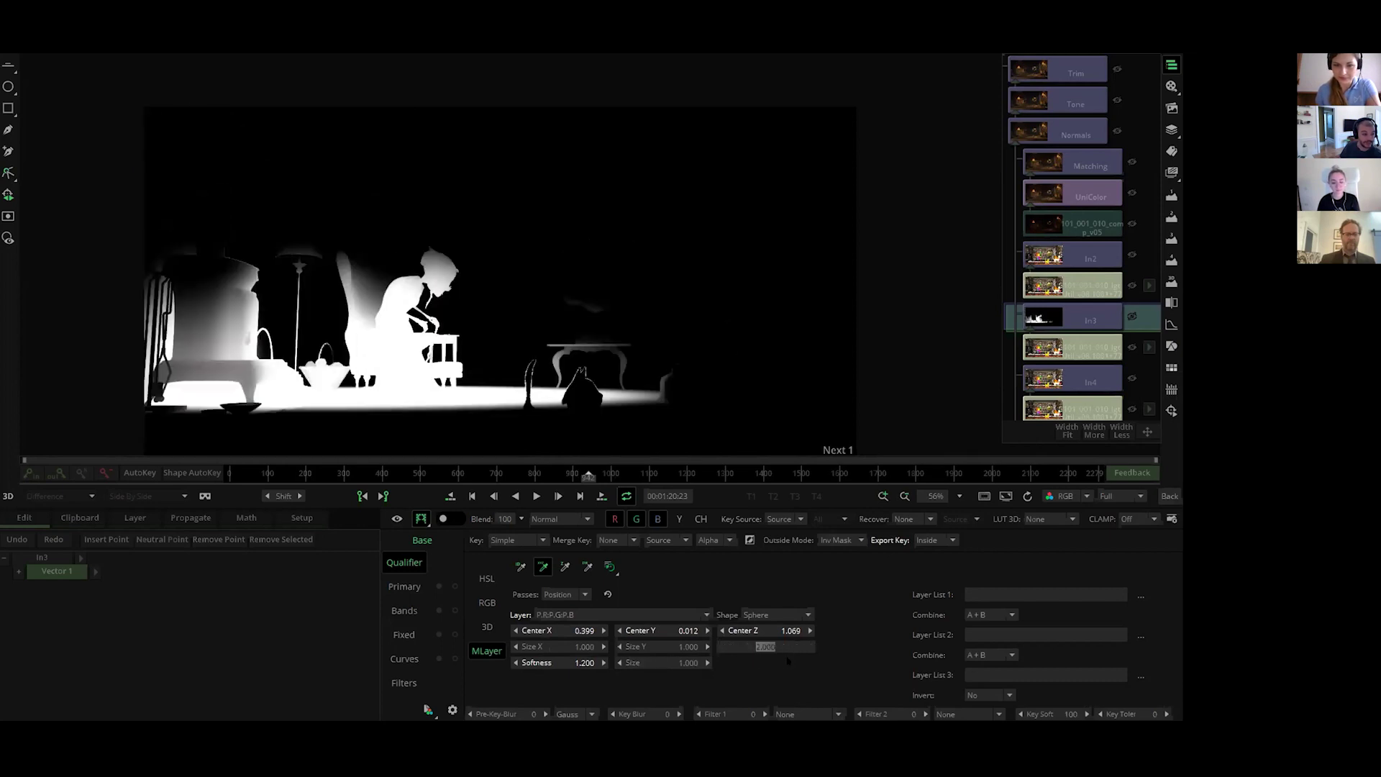
type("1")
key("Return")
Step: Stretch the In3 sphere around the armchair with Center Y 1.012, Size Y 3 and Softness 2.6
left_click(685, 633)
type("2")
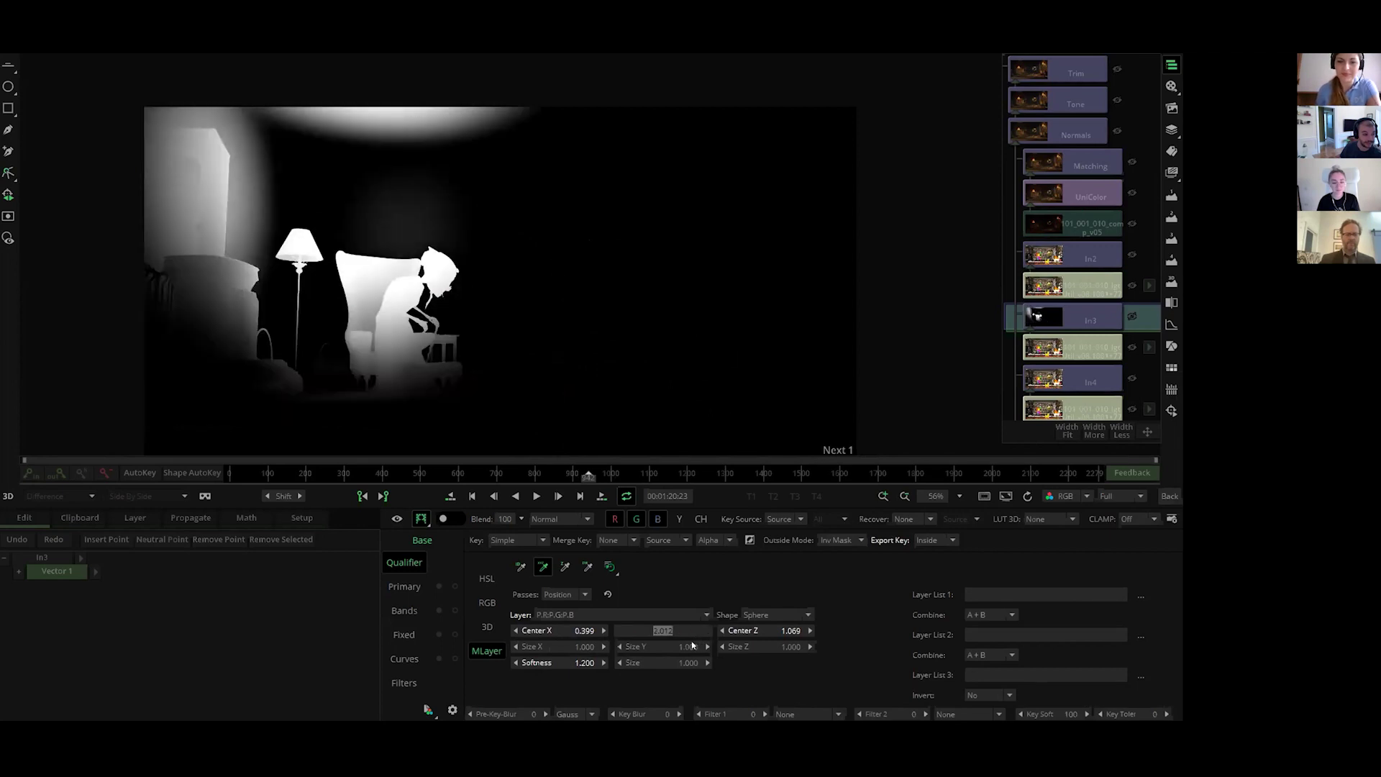
left_click(693, 646)
type("3")
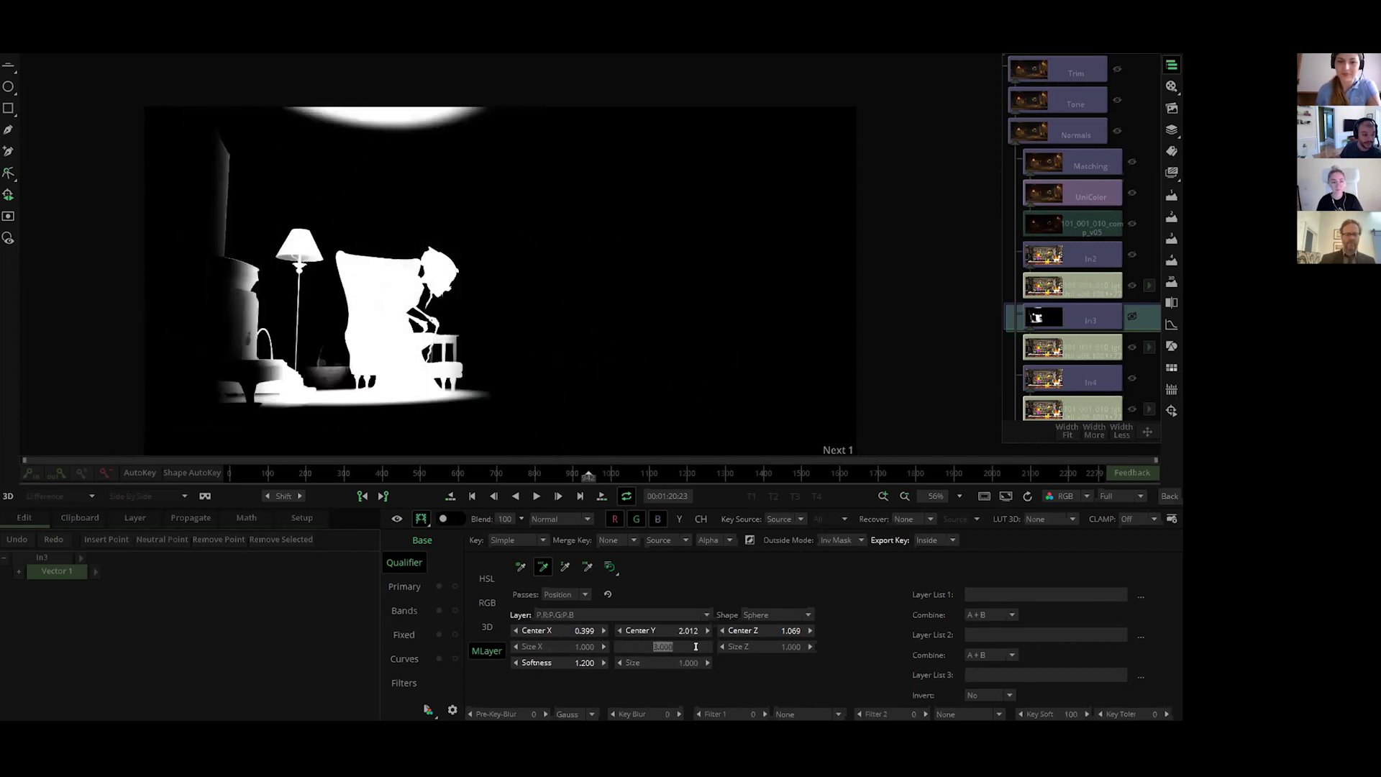
left_click(689, 635)
type("1")
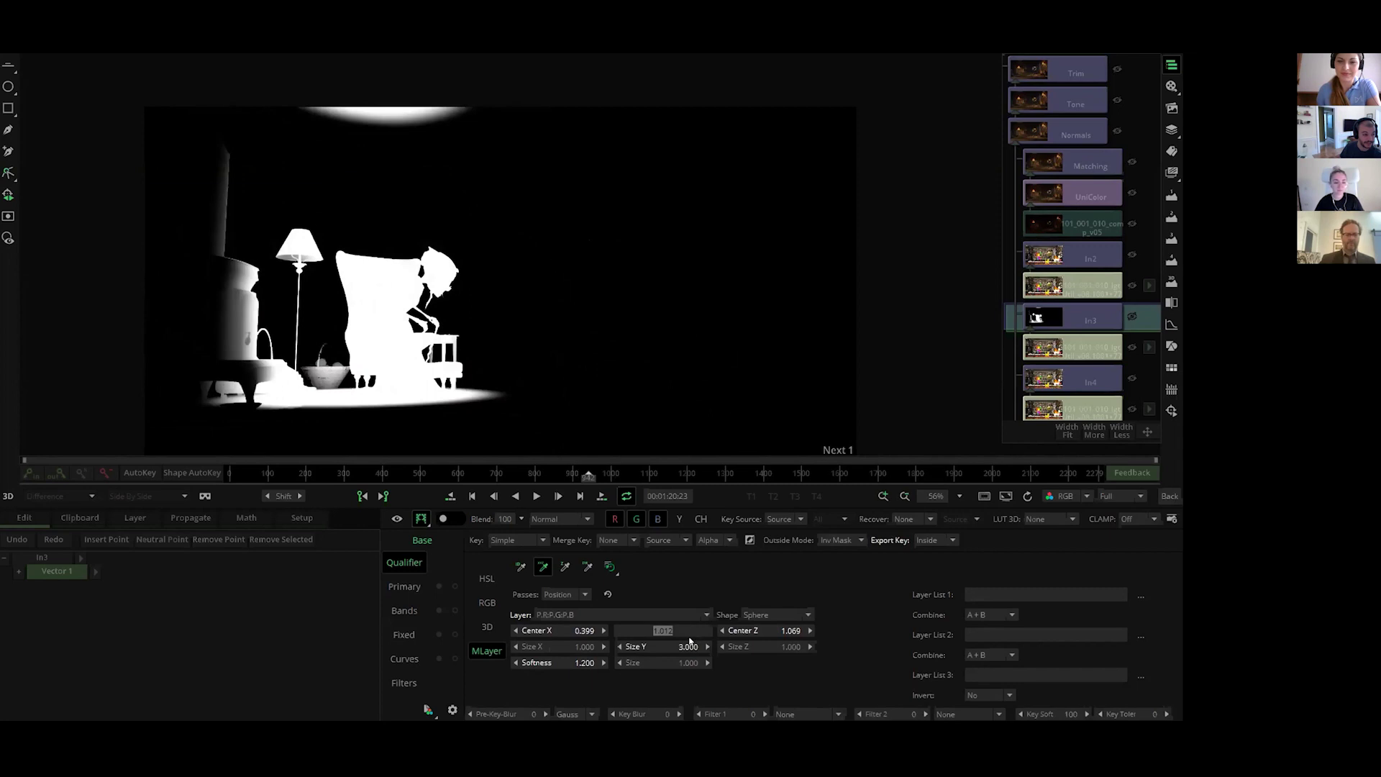
left_click(594, 666)
type("2")
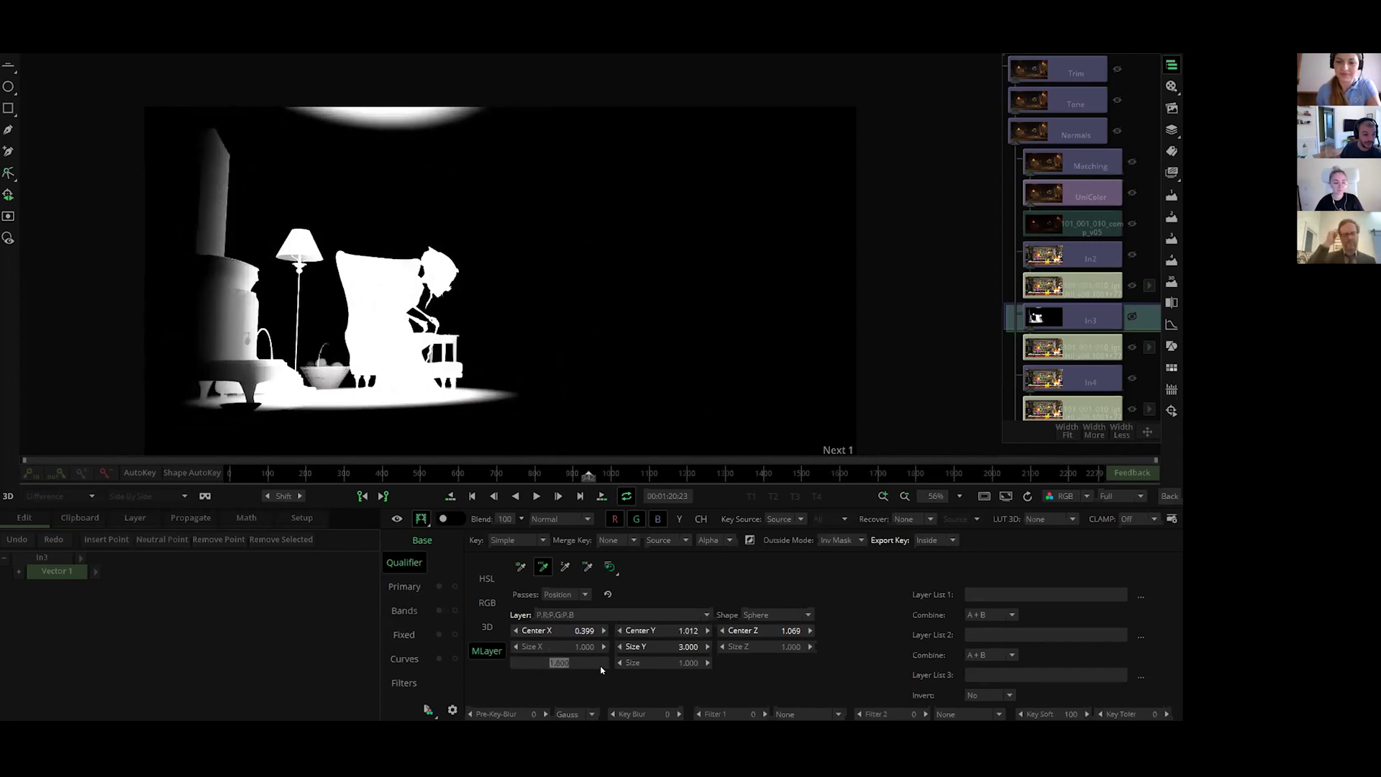
type(".6")
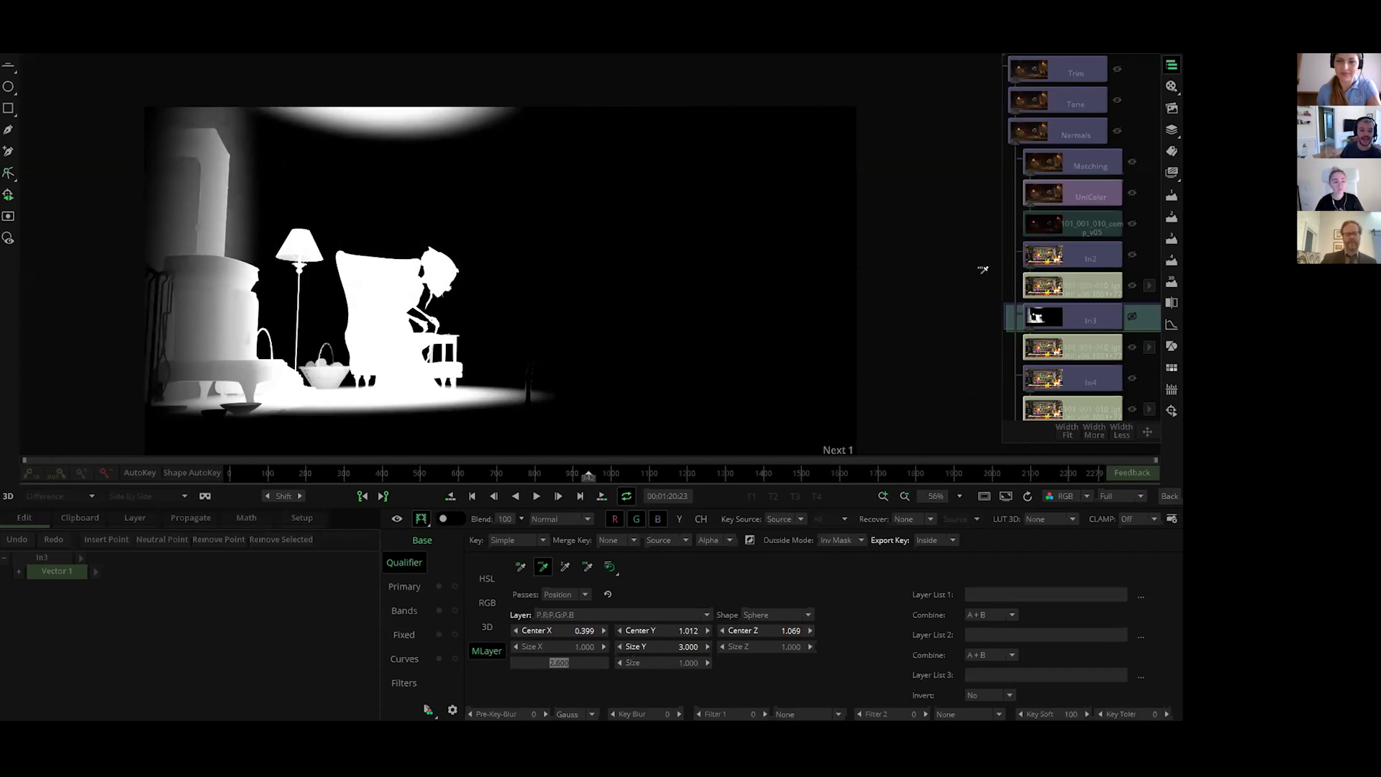
Step: Hide the matte, return to the Normals grade's In3 layer and open its Fixed colour controls
left_click(1054, 81)
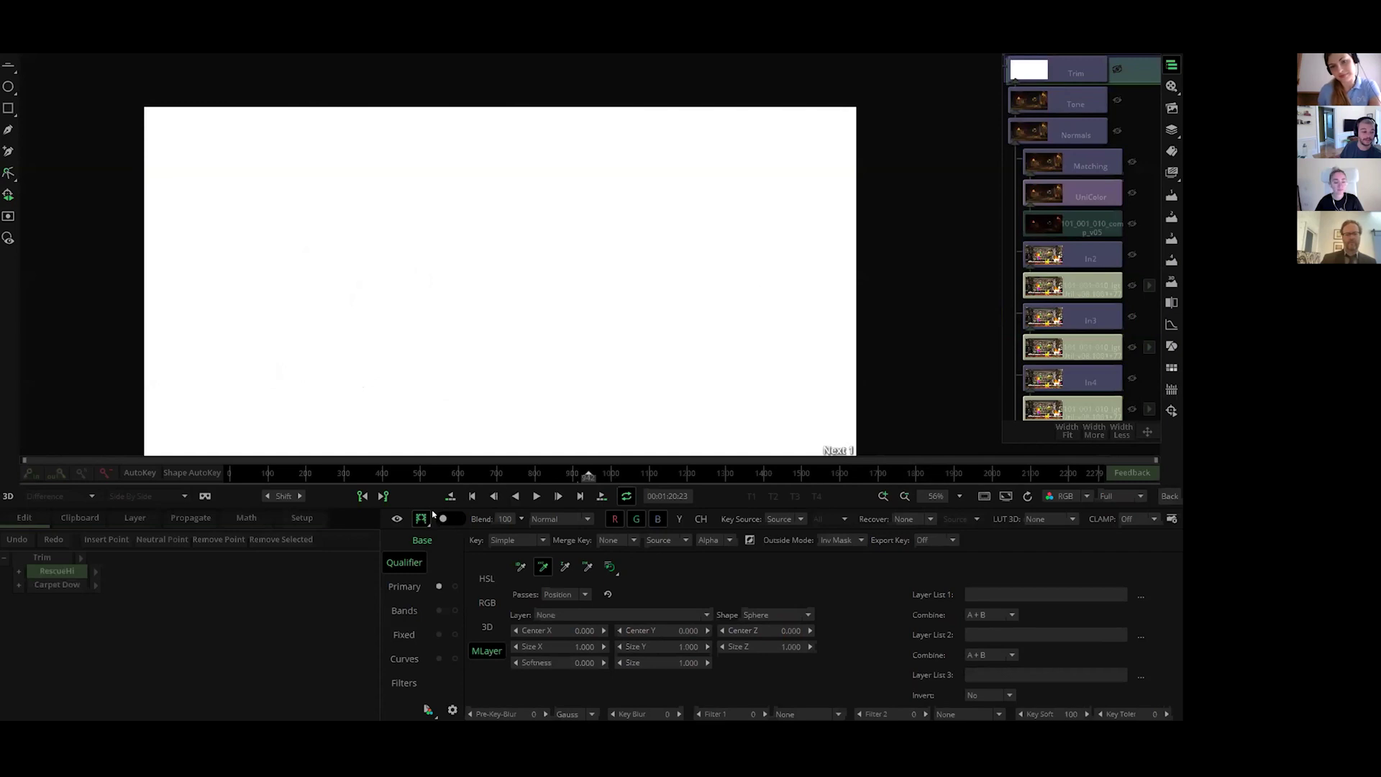
key("ctrl+z")
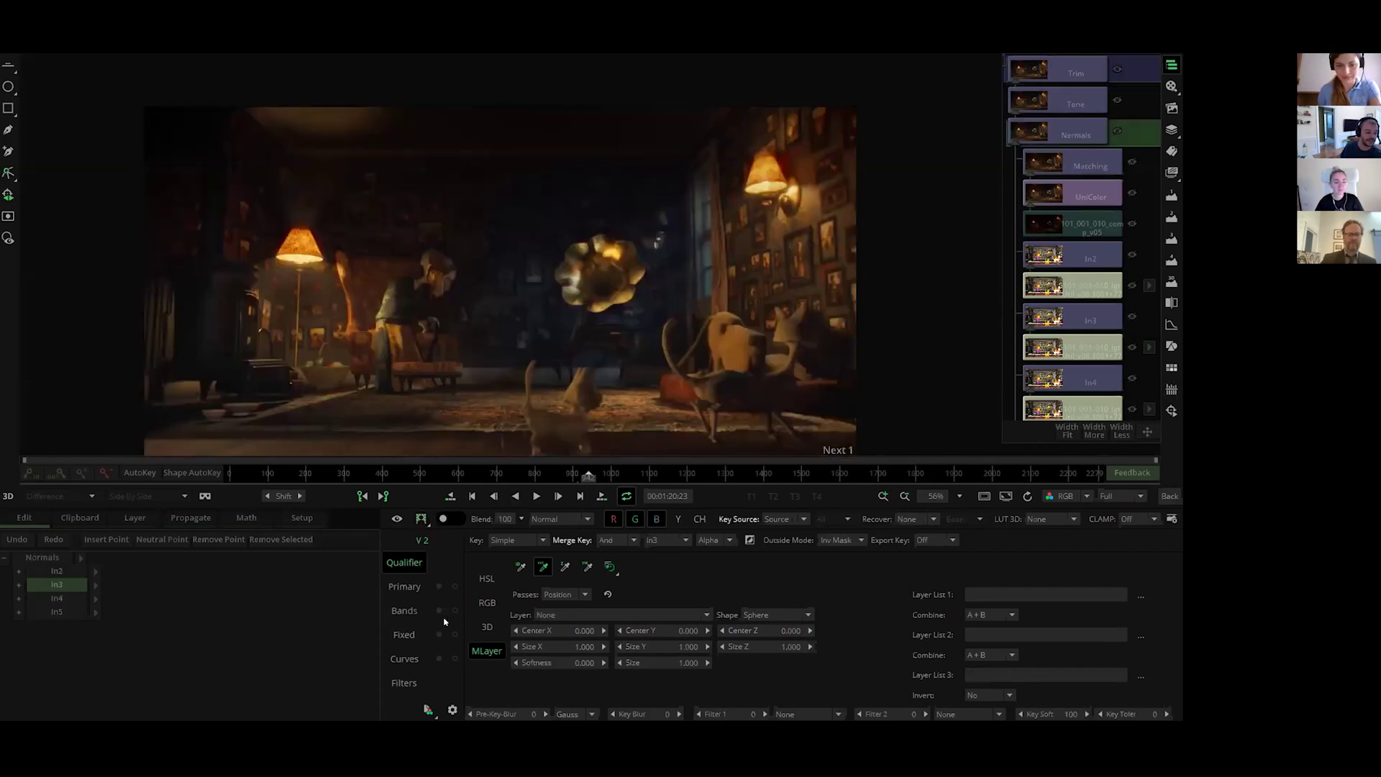
left_click(403, 635)
scroll(690, 207, "up", 4)
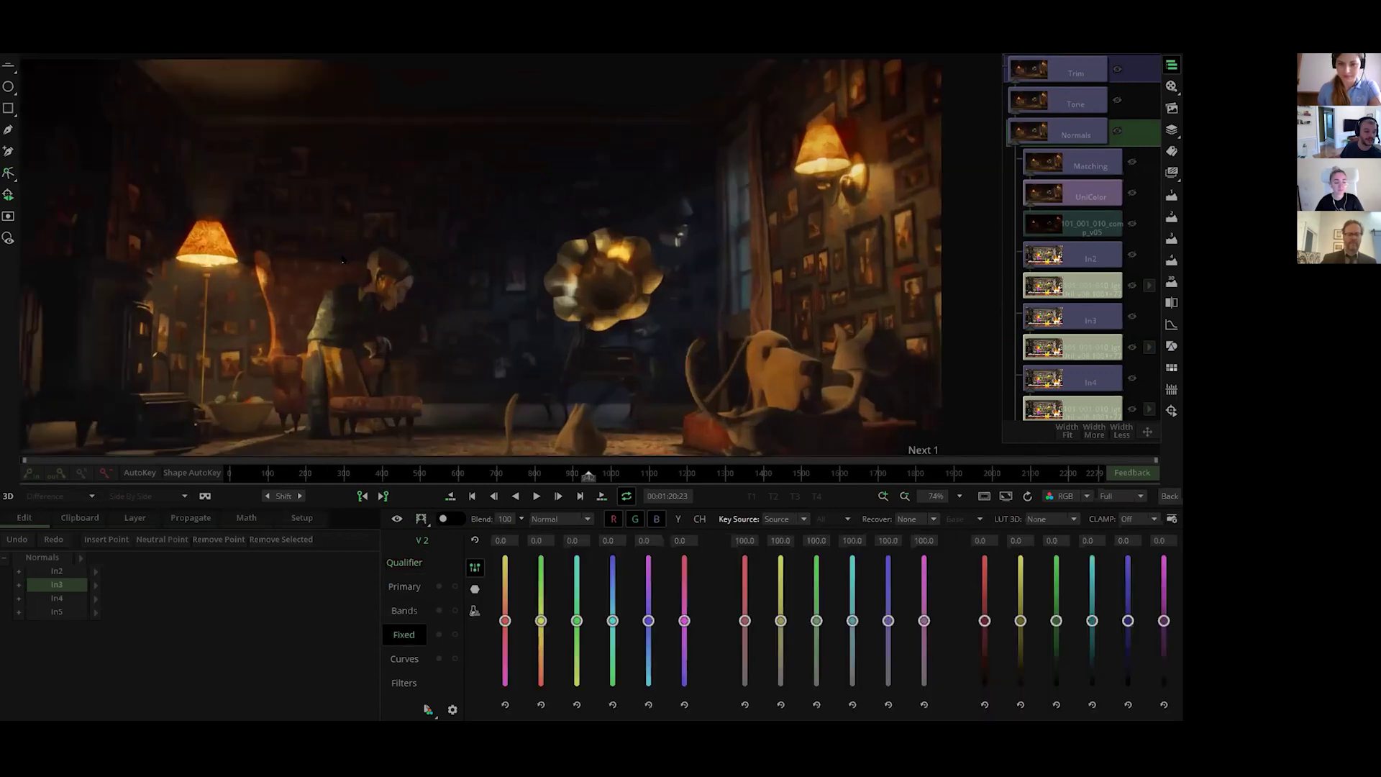
left_click_drag(690, 208, 654, 257)
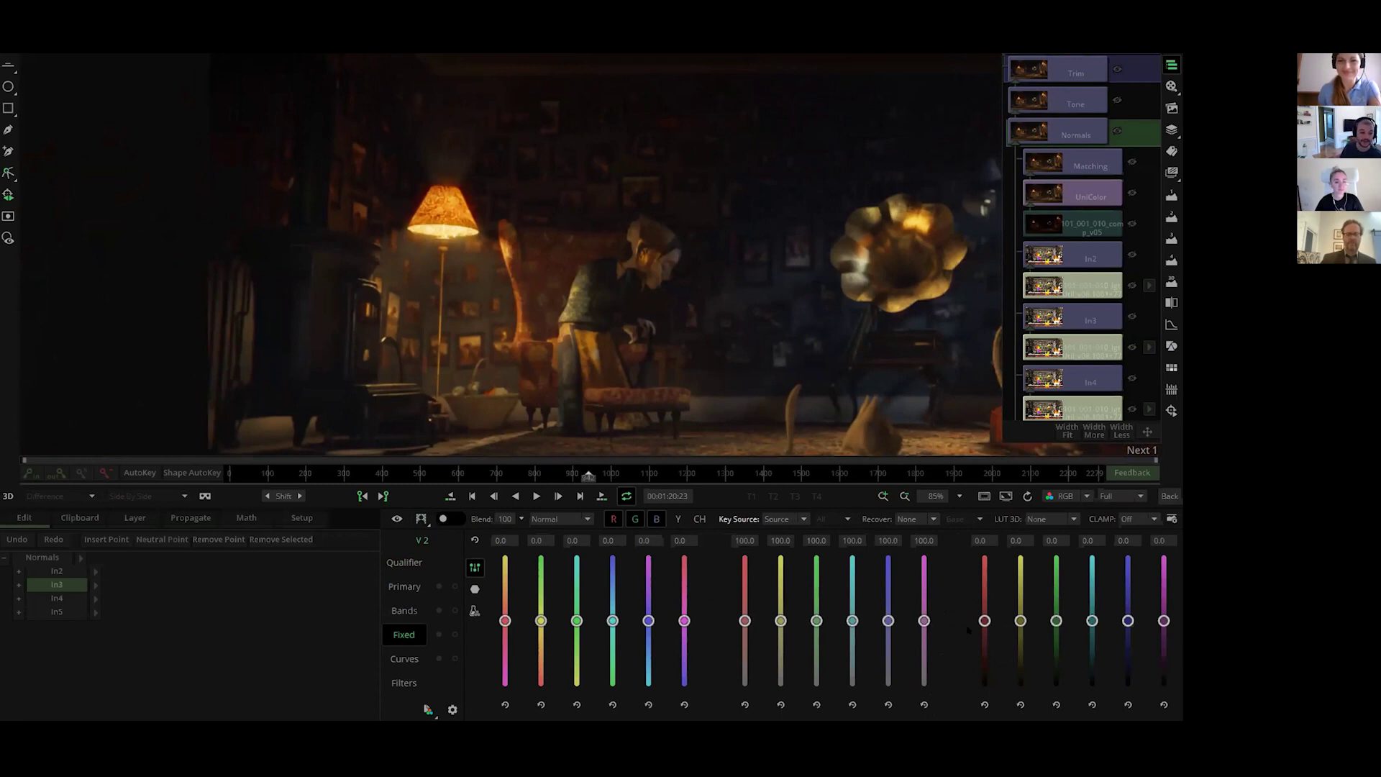
Step: Raise In3's Fixed luminance to 20 for red, 12.3 for yellow and 3.8 for magenta, comparing the output muted and enabled
left_click_drag(984, 621, 985, 598)
scroll(592, 289, "up", 5)
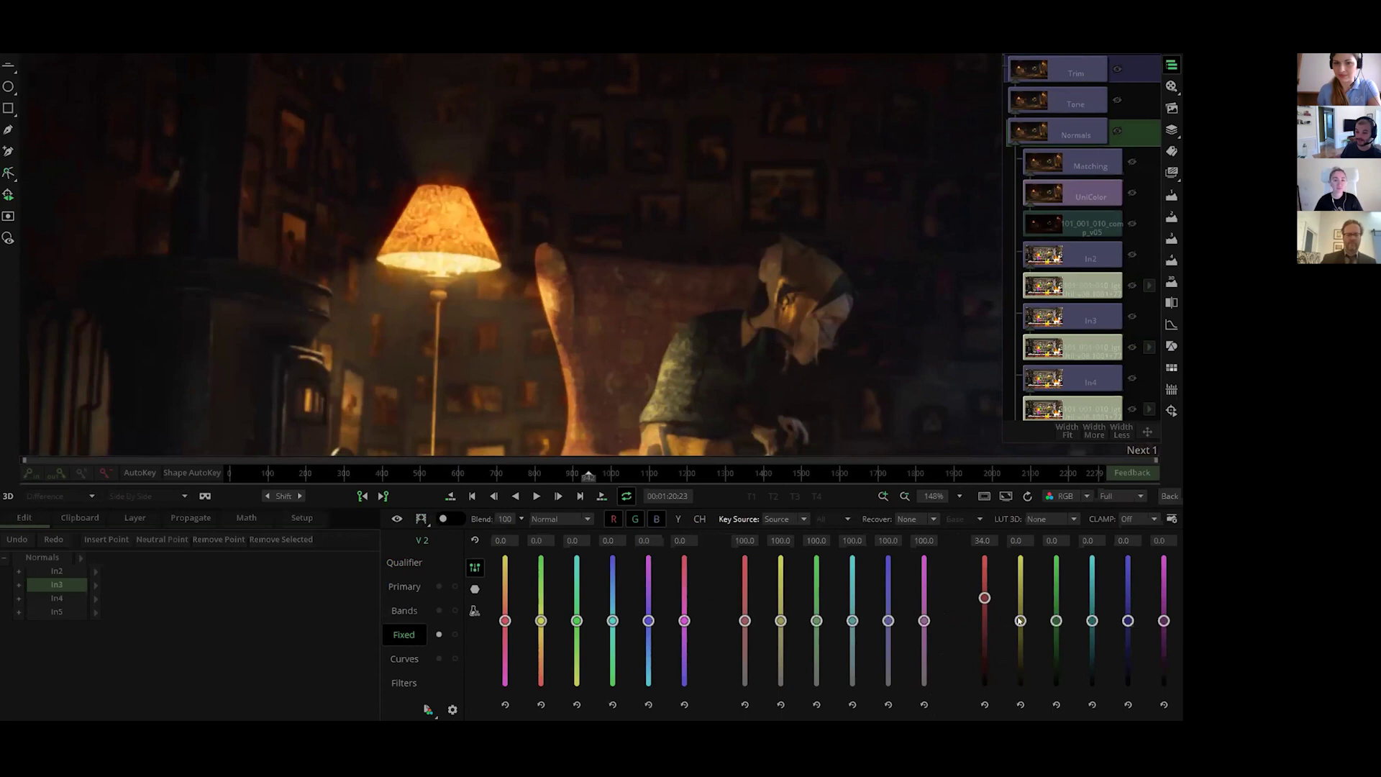
mouse_move(985, 598)
left_mouse_down()
mouse_move(985, 633)
mouse_move(985, 586)
mouse_move(985, 607)
left_mouse_up()
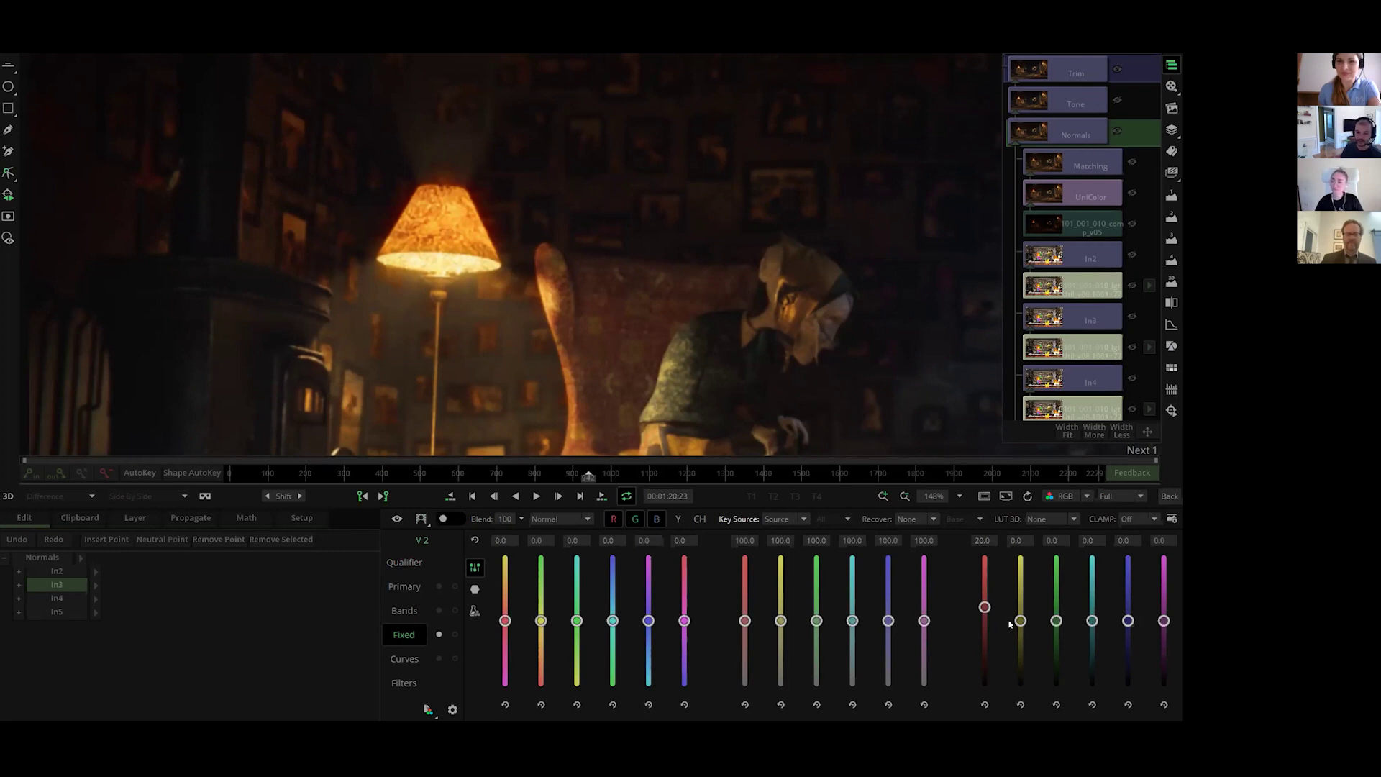
left_click(474, 589)
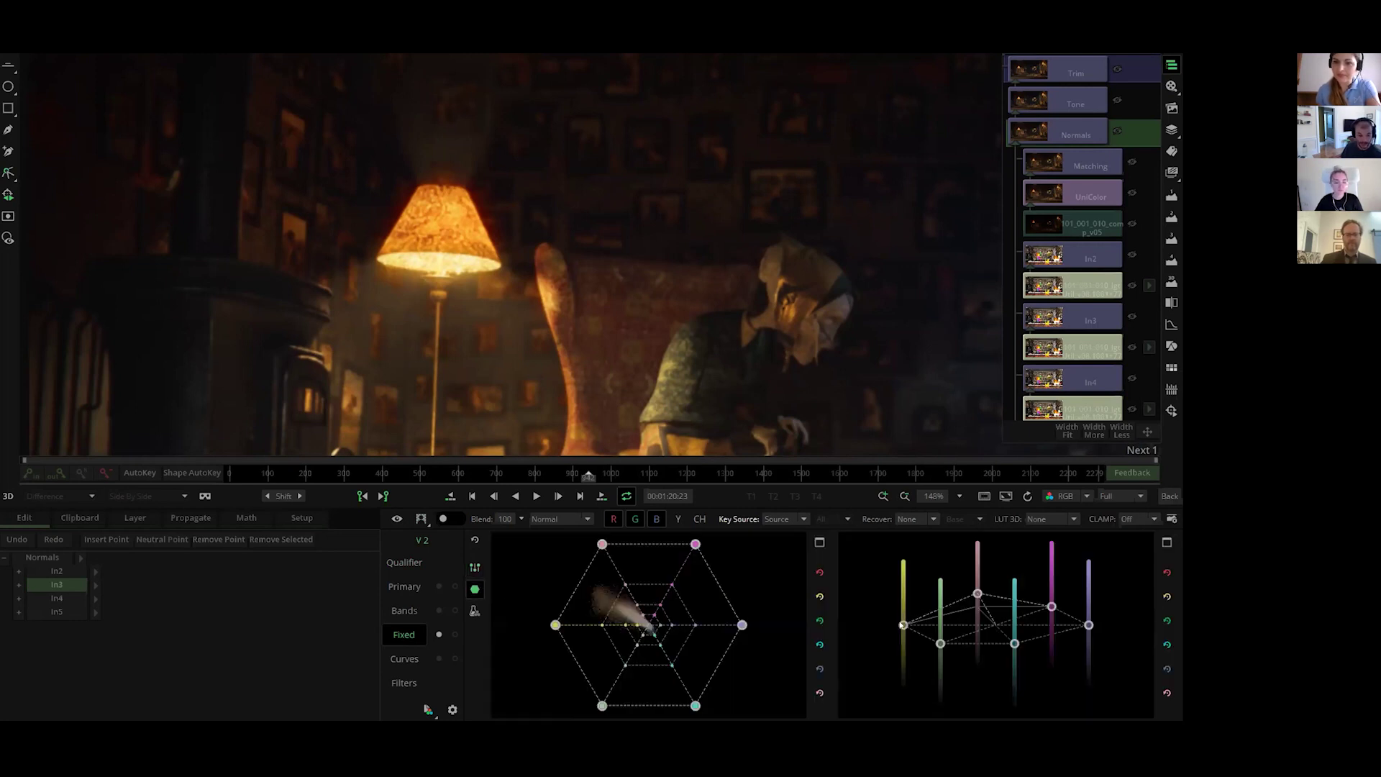
left_click_drag(903, 625, 899, 610)
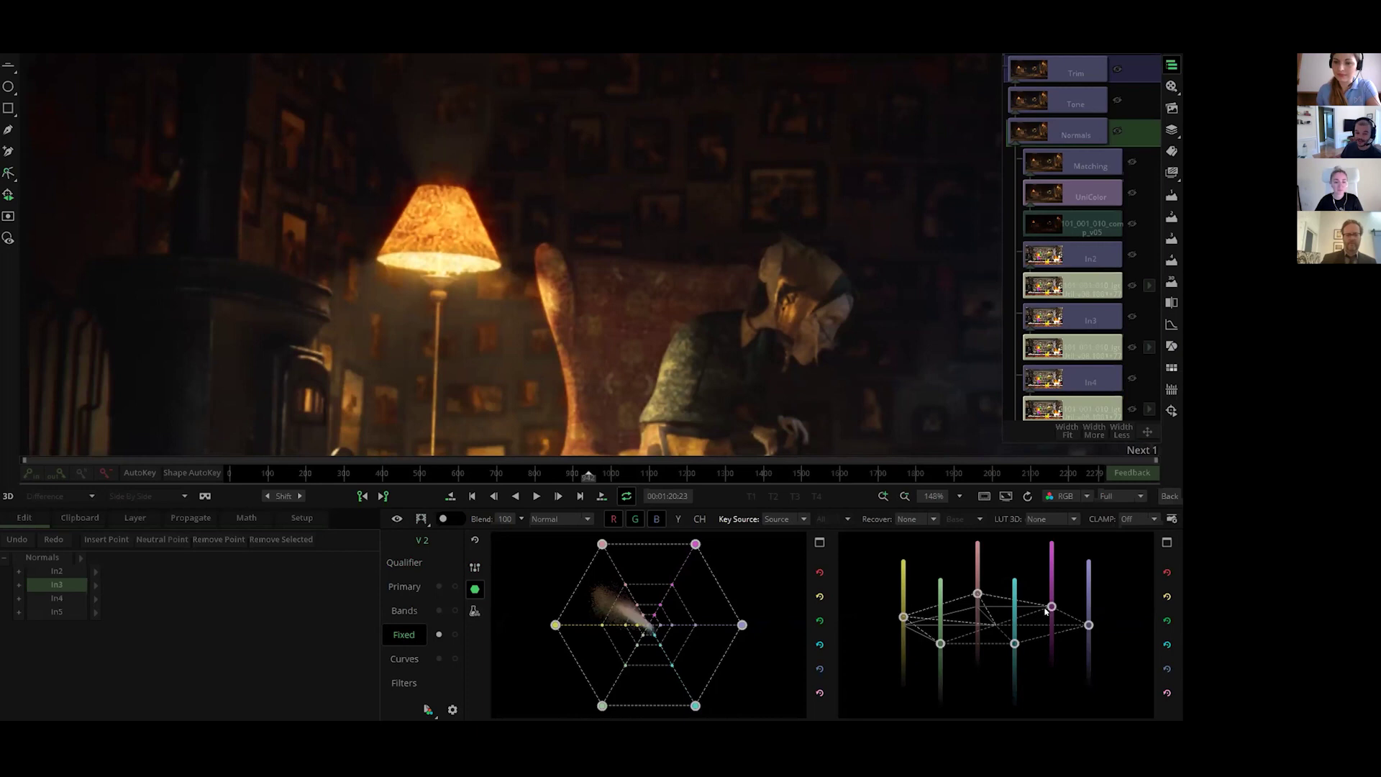
left_click_drag(1052, 606, 1049, 604)
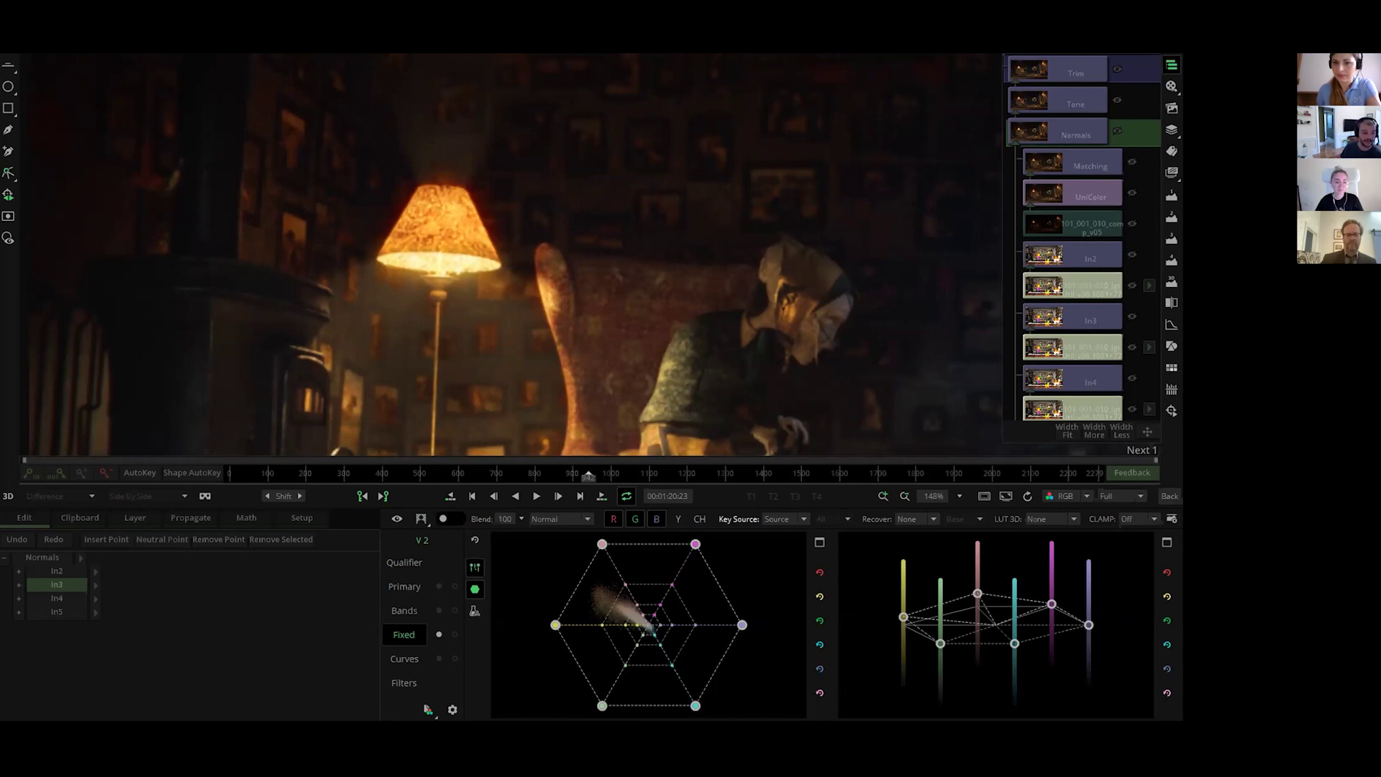
left_click(476, 568)
left_click(396, 518)
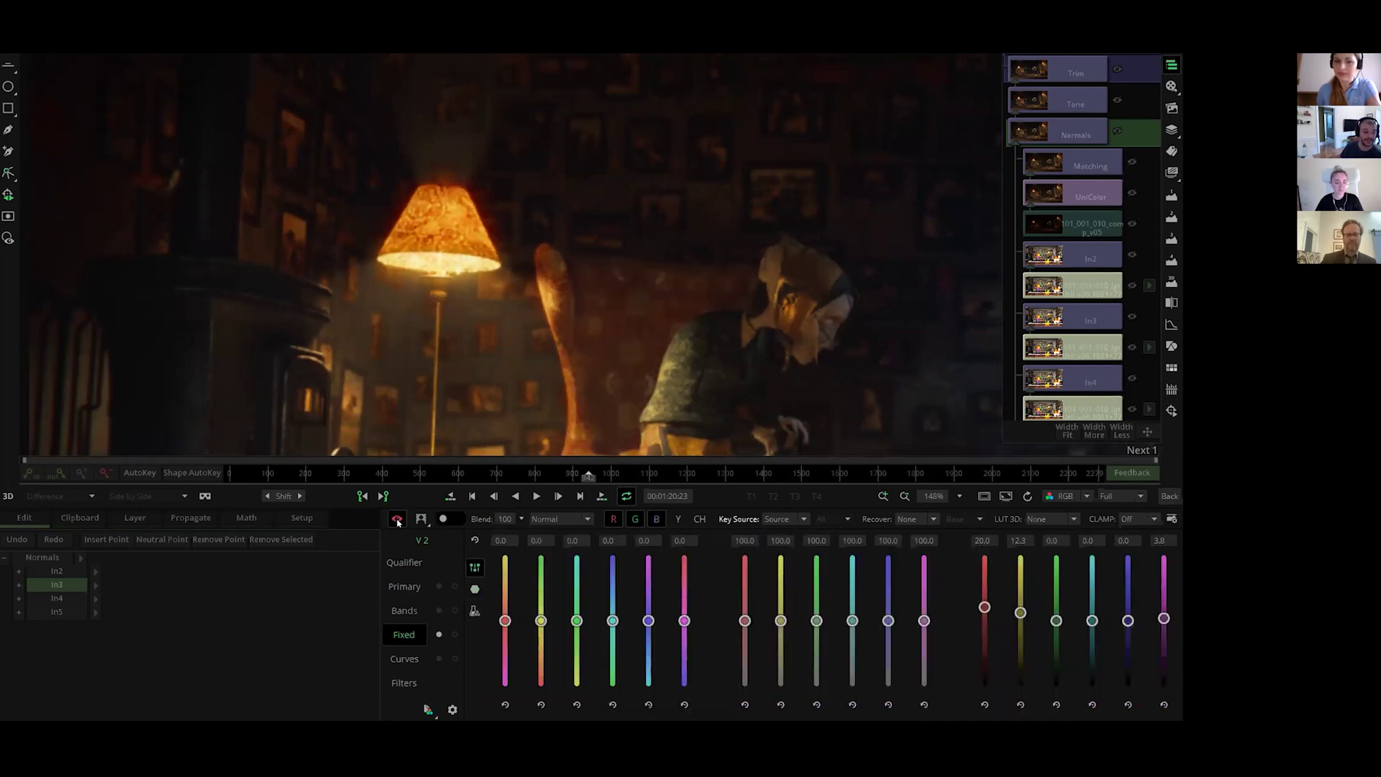
left_click(396, 519)
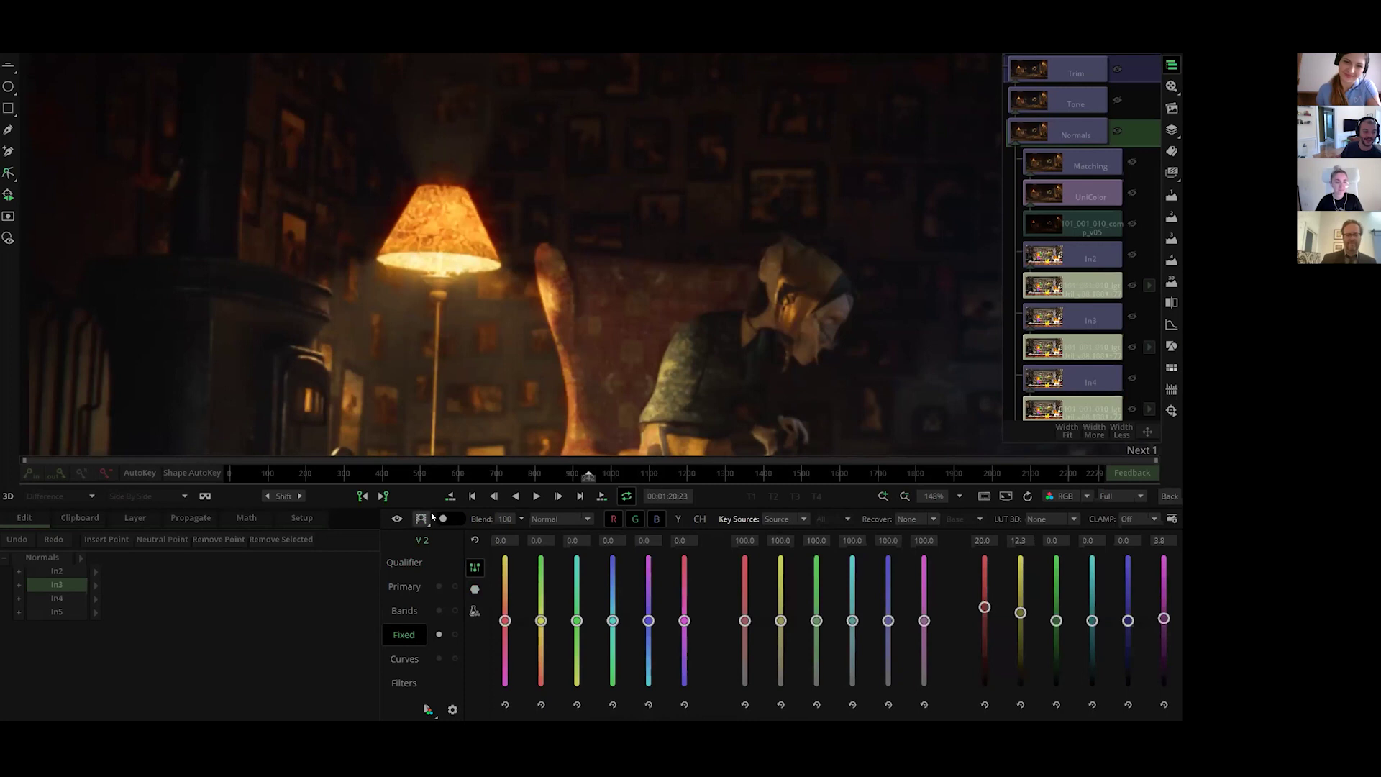
Step: Raise In3's Fixed red saturation to 118 at timecode 00:01:11:23 and compare the close-up with the output muted and enabled
left_click(537, 496)
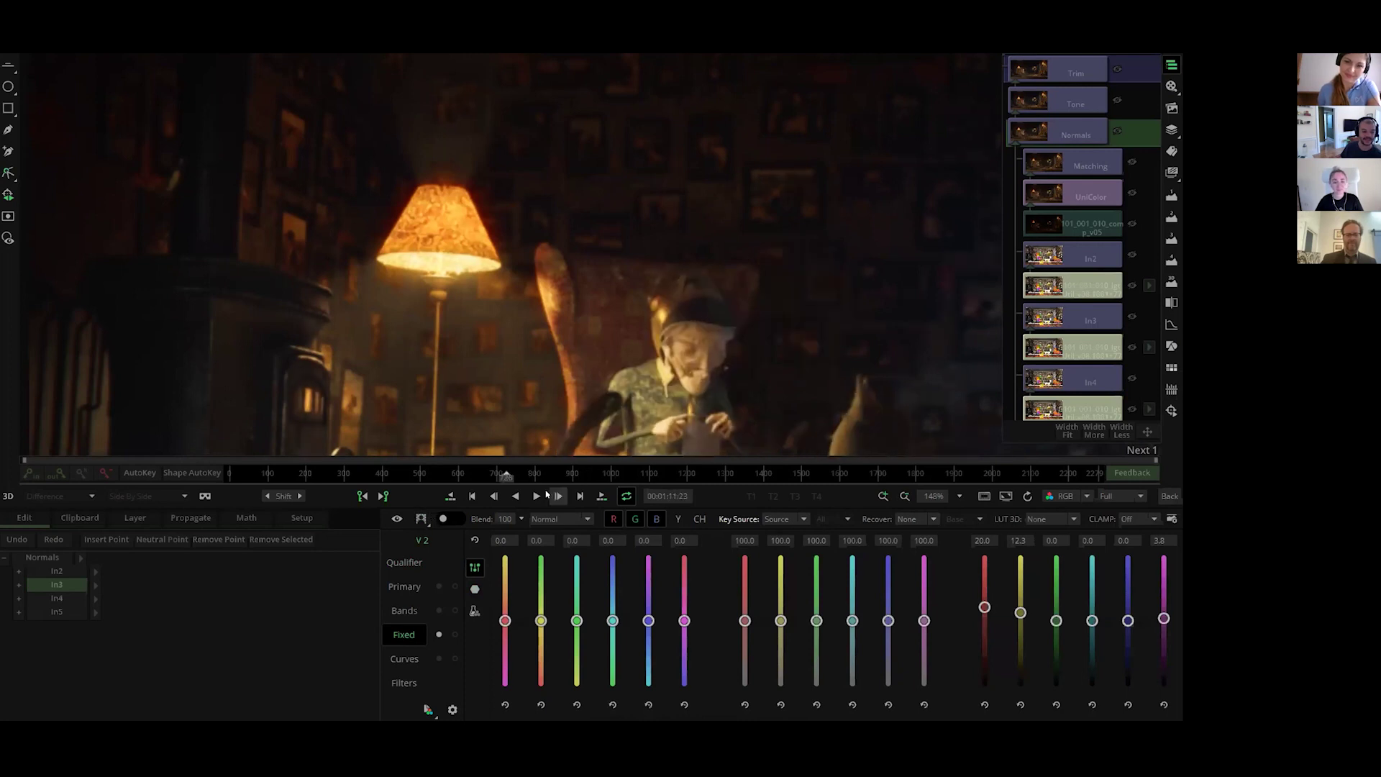
left_click_drag(746, 621, 744, 607)
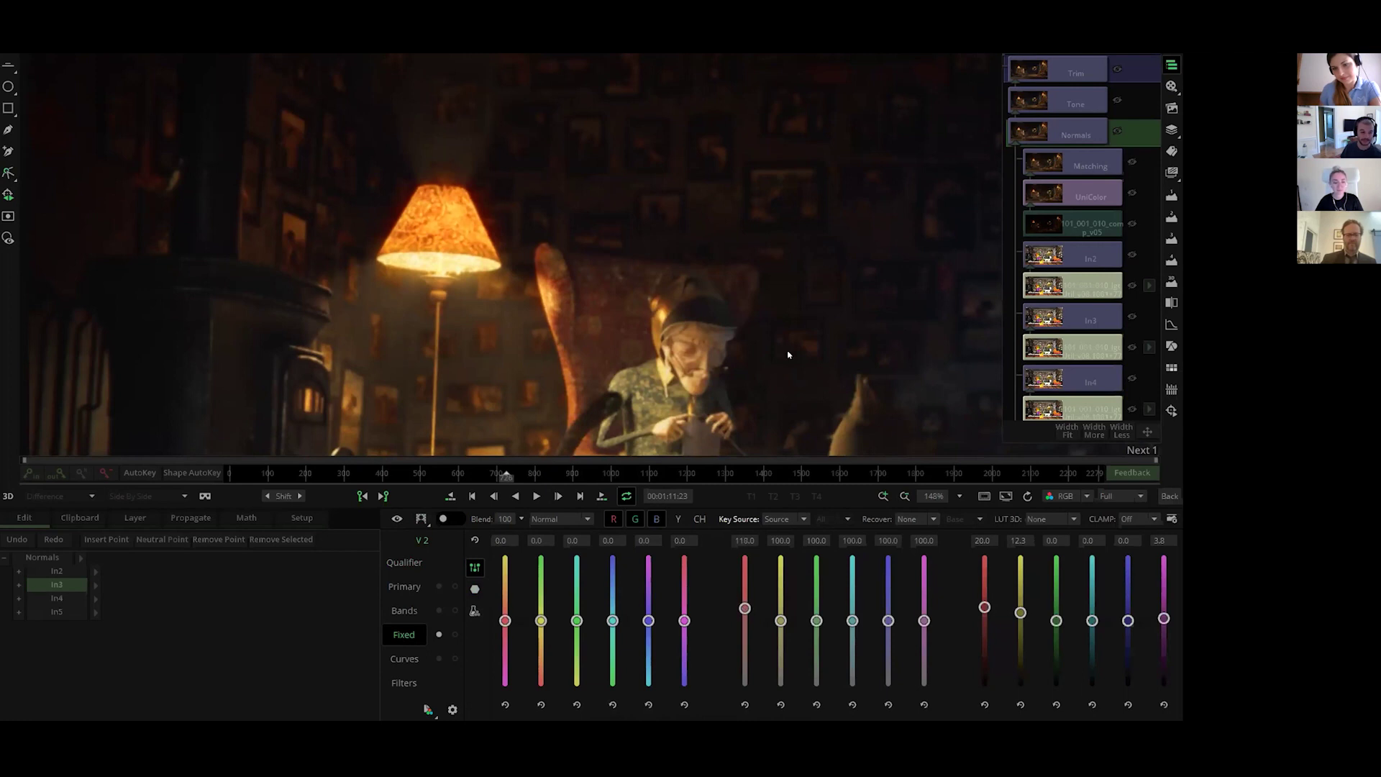
scroll(788, 355, "up", 5)
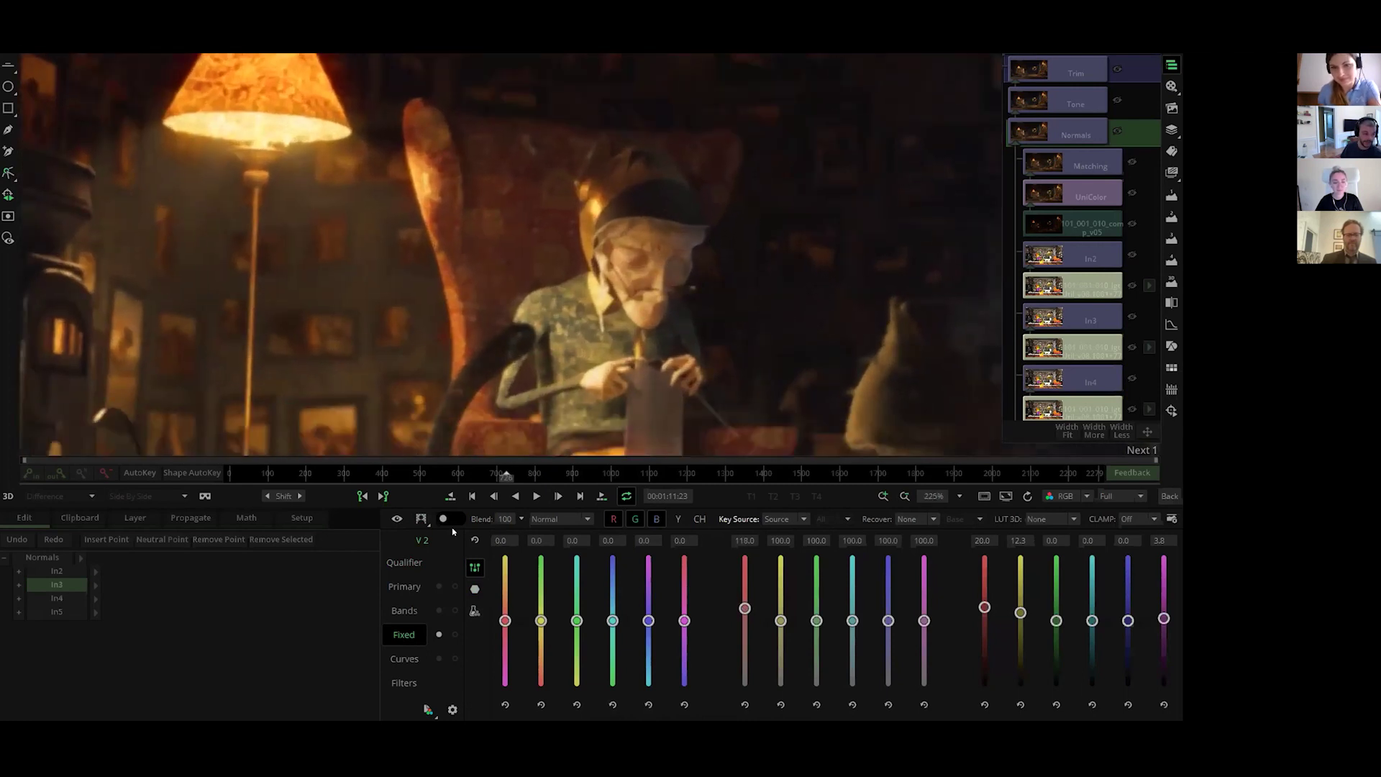
left_click(397, 518)
left_click(395, 519)
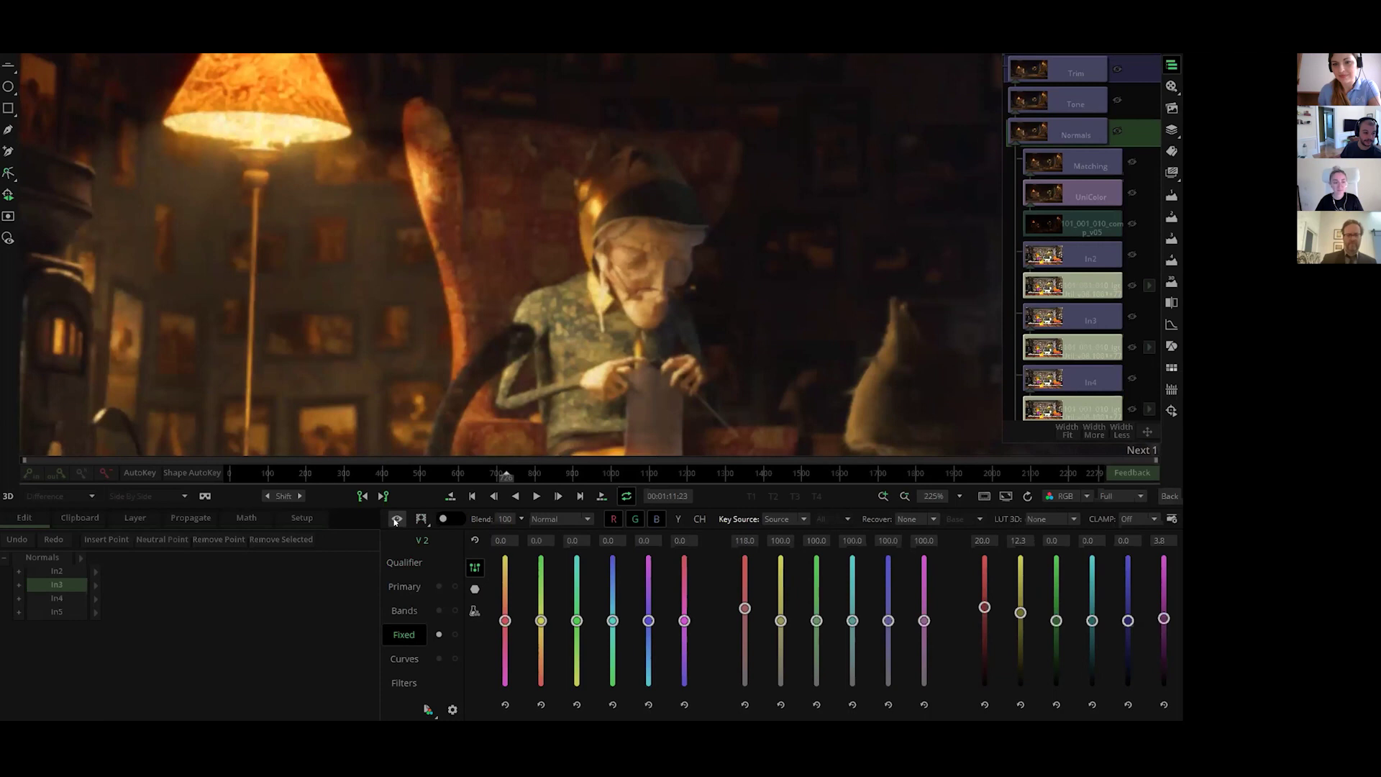
Step: Examine the In3 grade on the whole room, comparing it muted and enabled, and check its matte at timecode 00:01:10:08
scroll(515, 341, "down", 10)
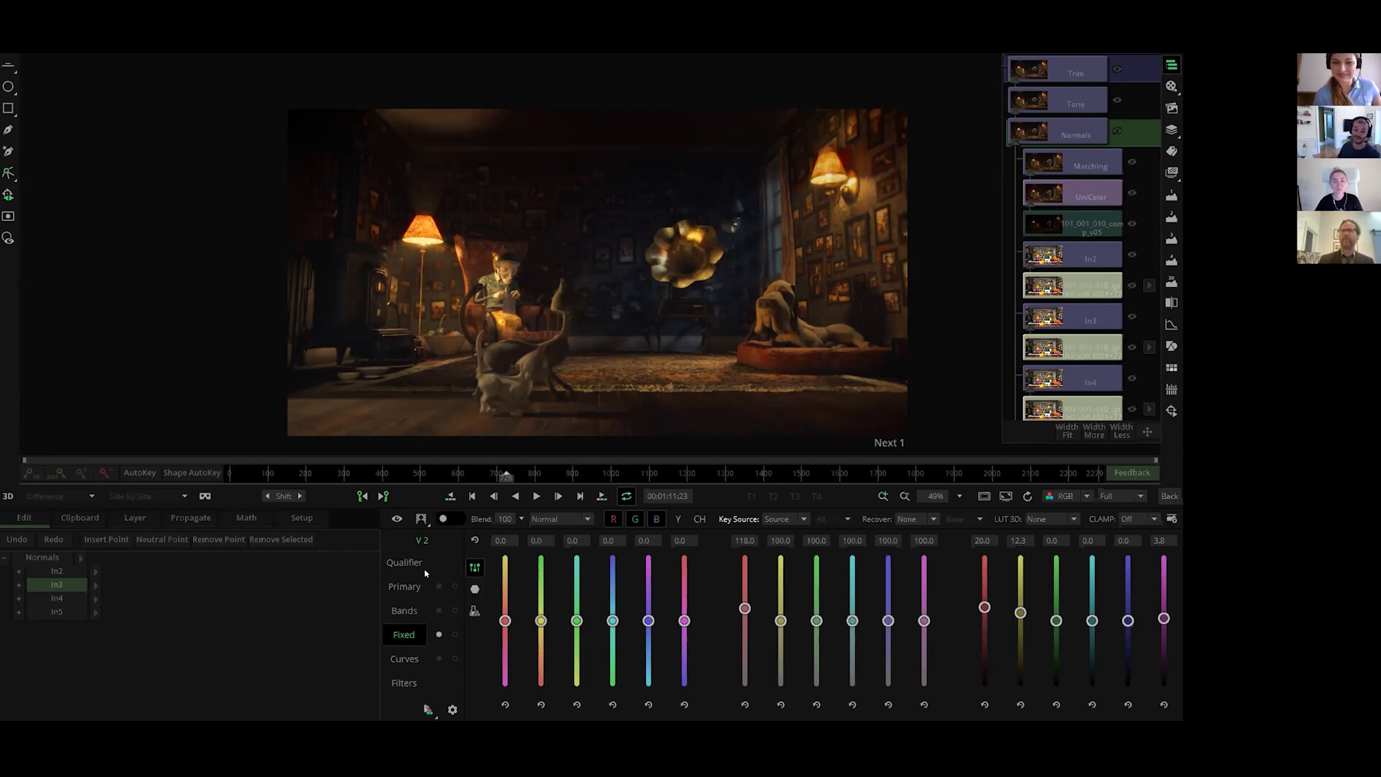
left_click(396, 518)
left_click(396, 519)
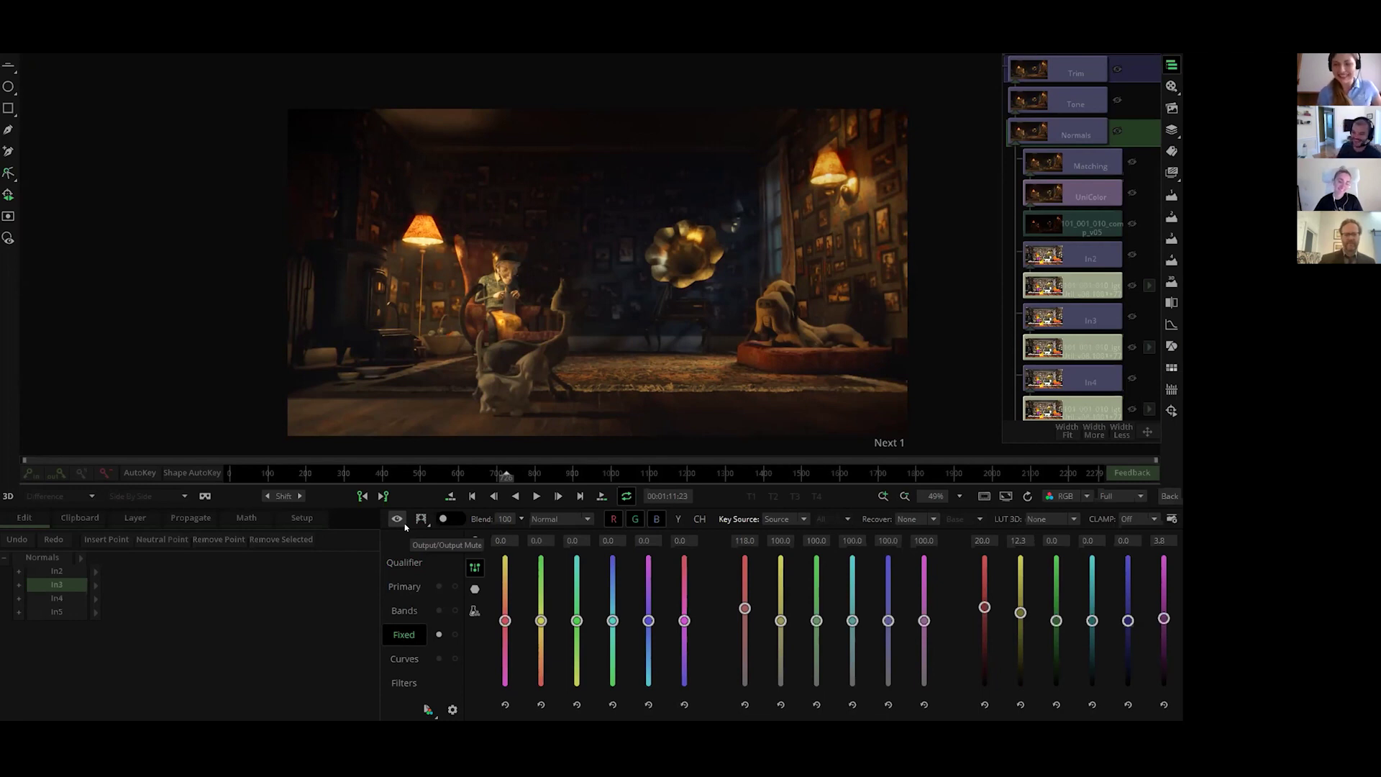
left_click_drag(620, 473, 529, 475)
left_click(466, 474)
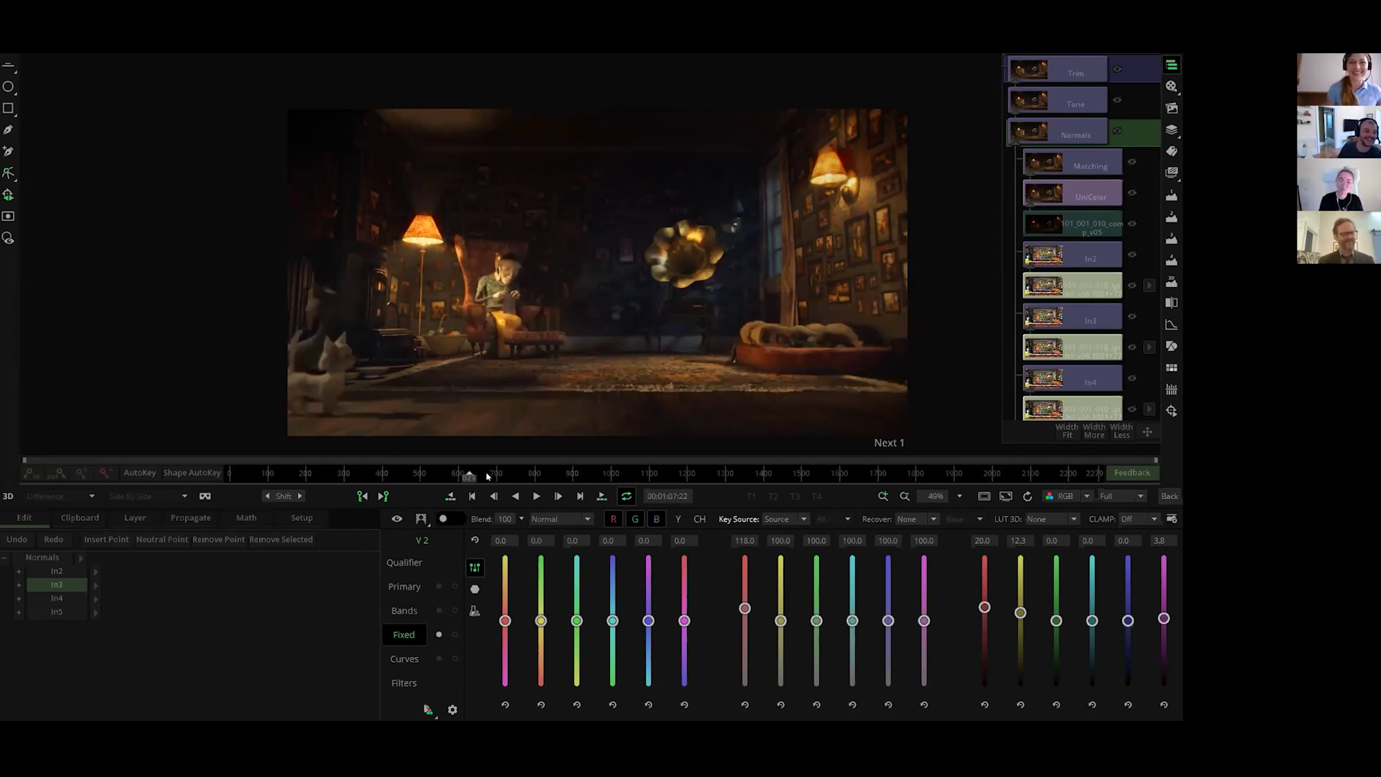
left_click(487, 475)
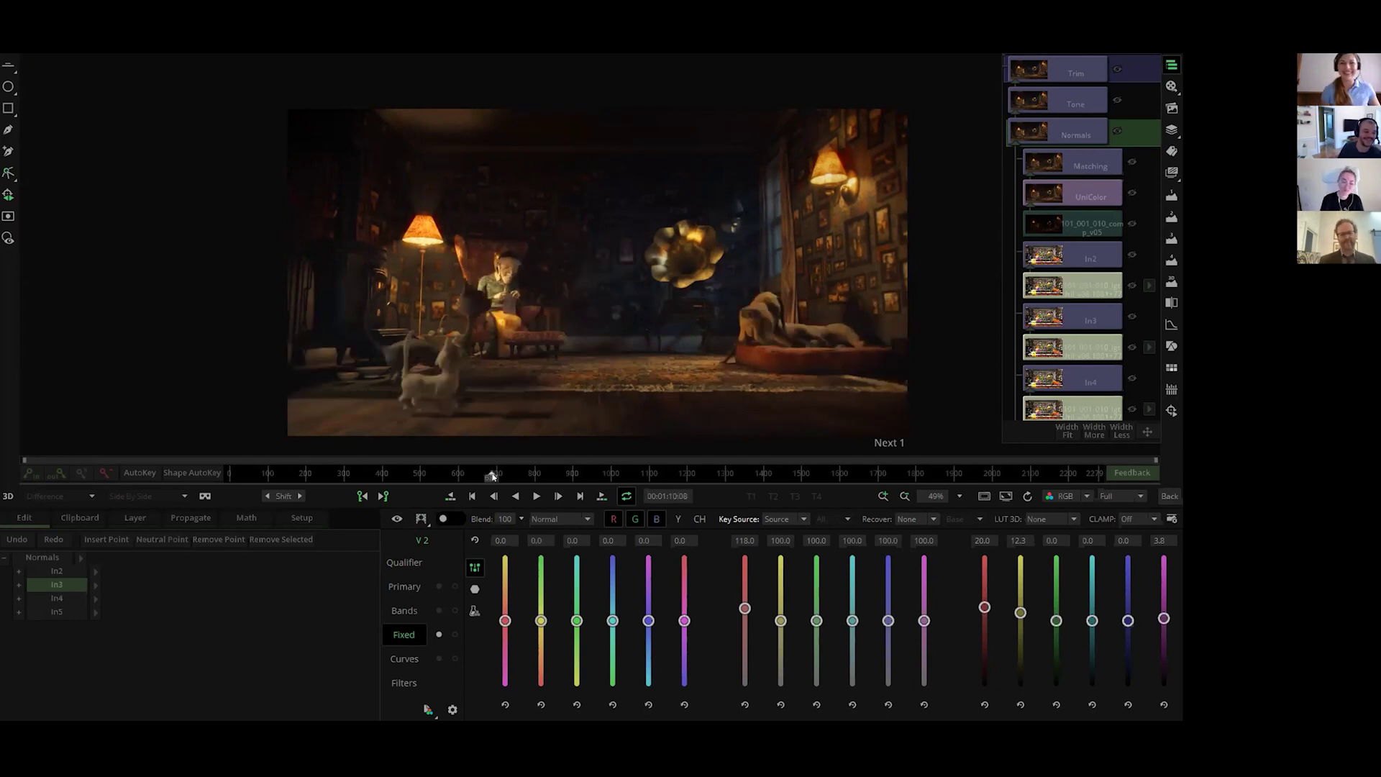
left_click(421, 518)
left_click(421, 518)
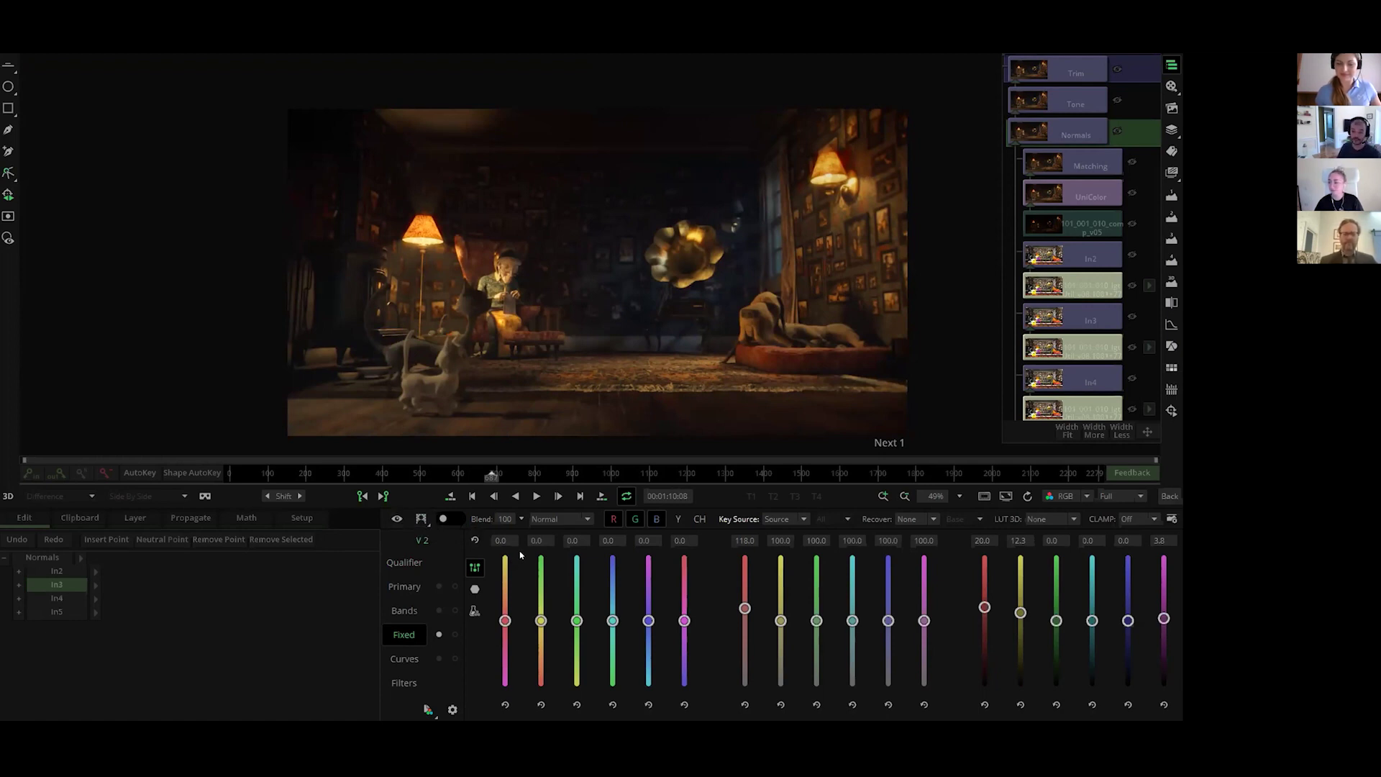
Step: Select the Normals grade's In4 layer, open its source strip's Qualifier on the Base layer and show the matte
left_click(58, 599)
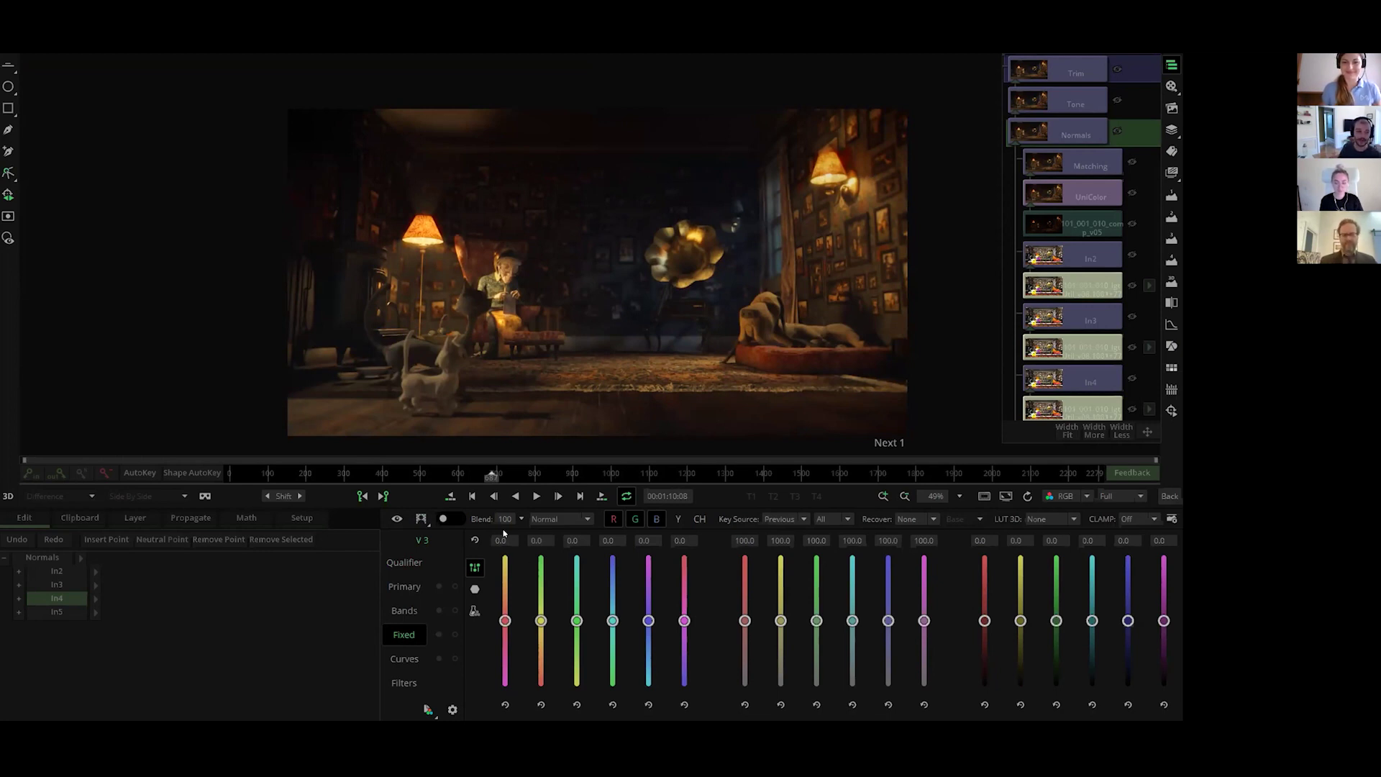
left_click(1082, 385)
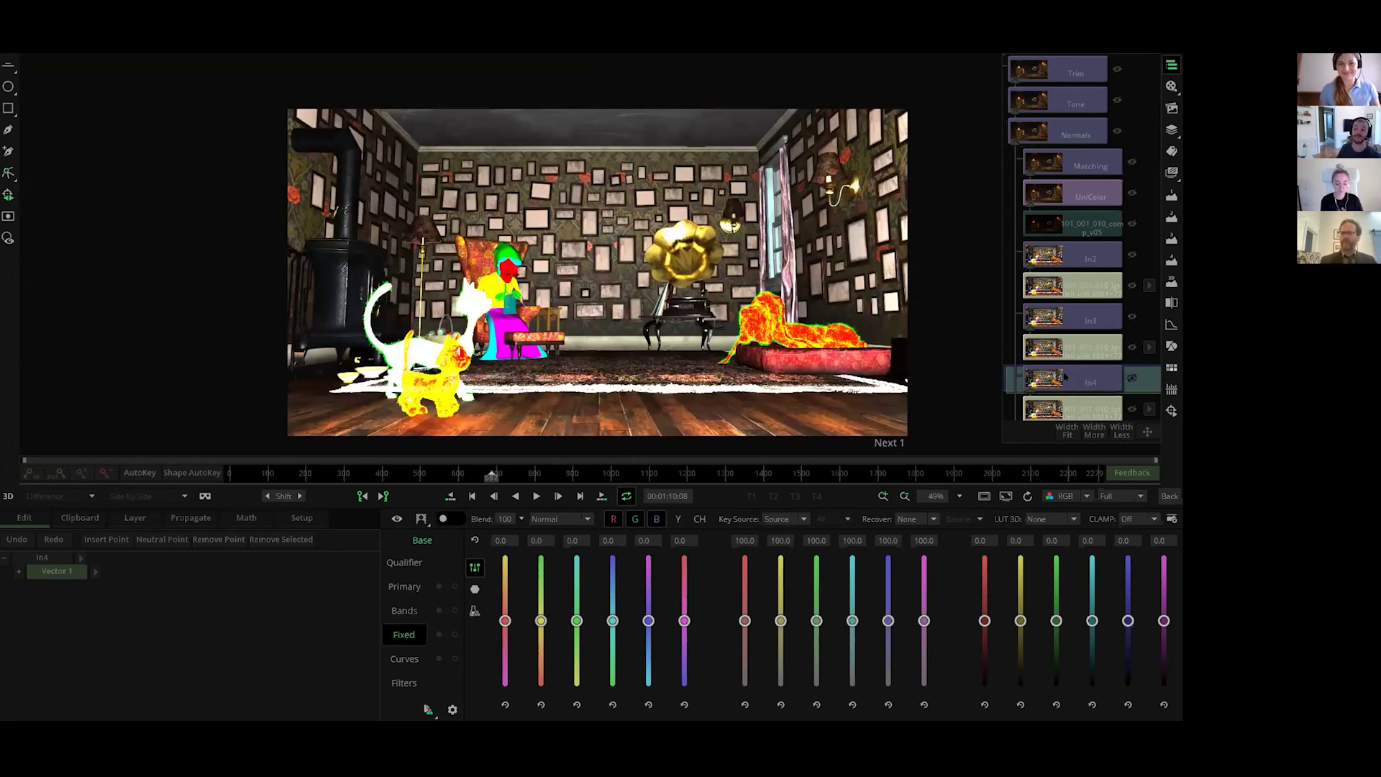
left_click(405, 563)
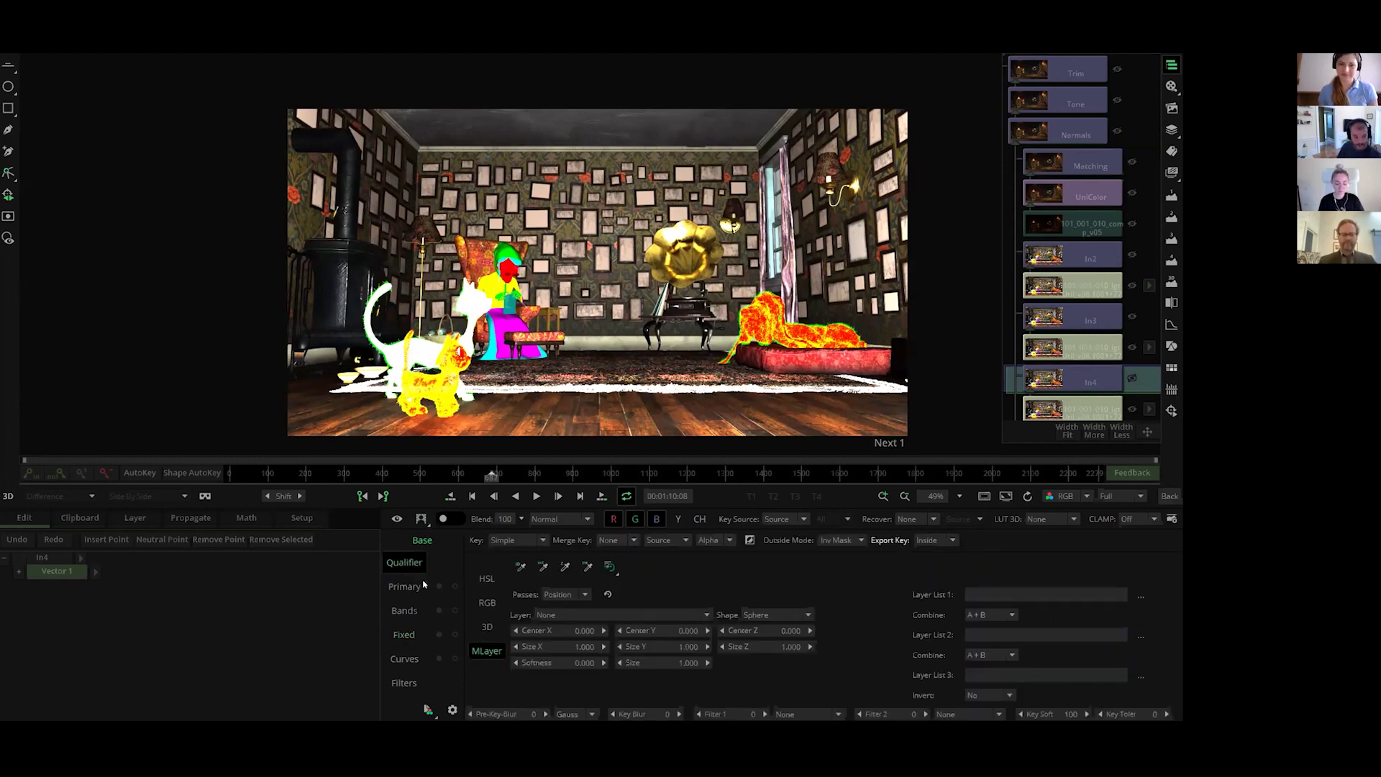
left_click(421, 519)
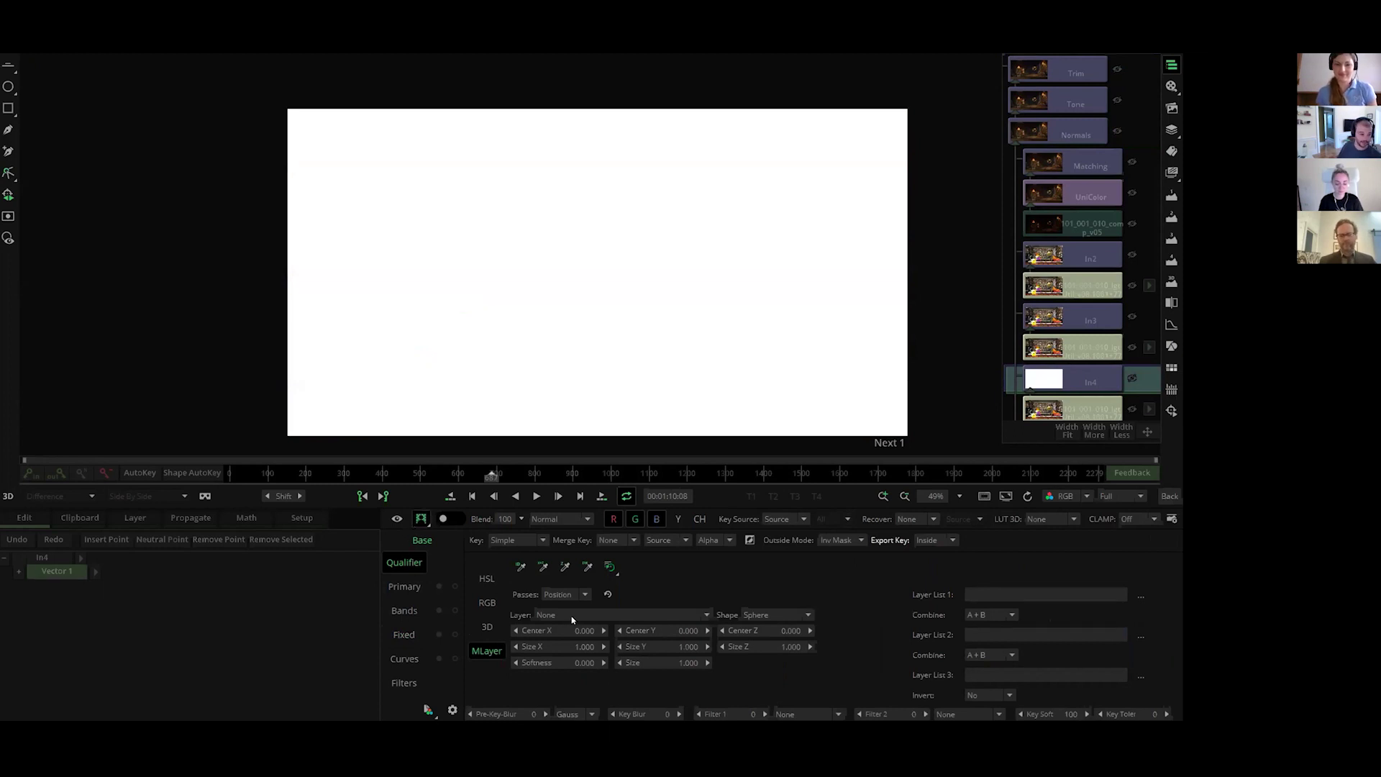
Step: Key the floor with the Dir Light pass, using layer N.R;N.G;N.B and sampling the normals at the rug's front edge
left_click(587, 567)
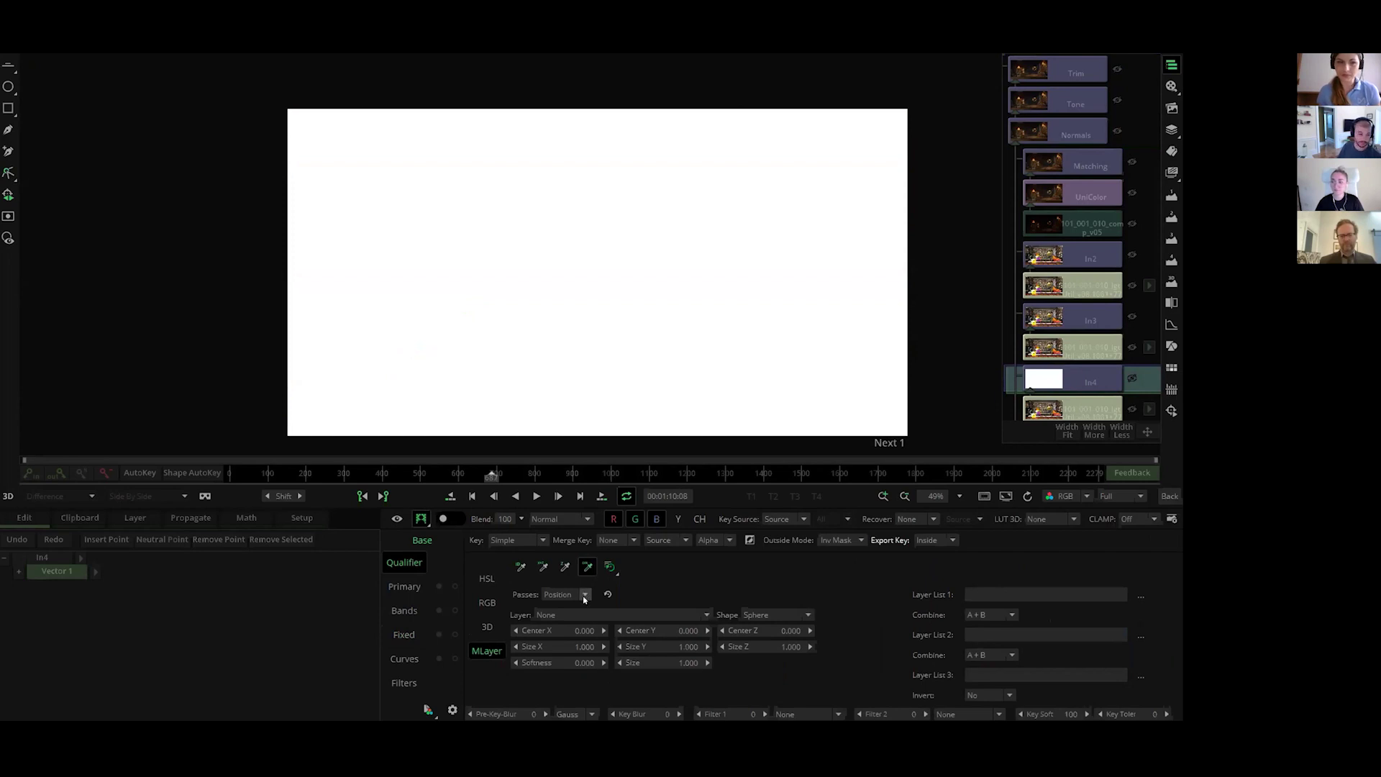
left_click(583, 594)
left_click(597, 630)
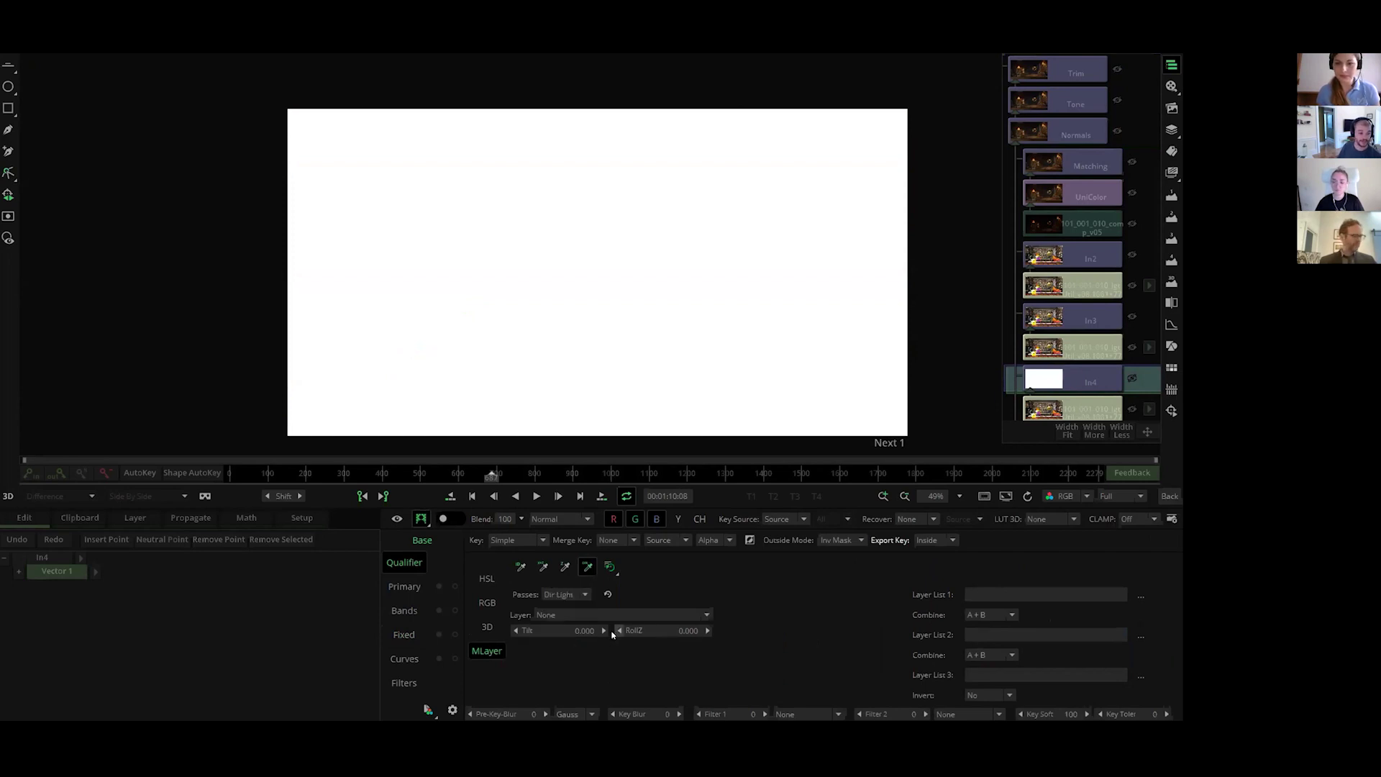
left_click(702, 613)
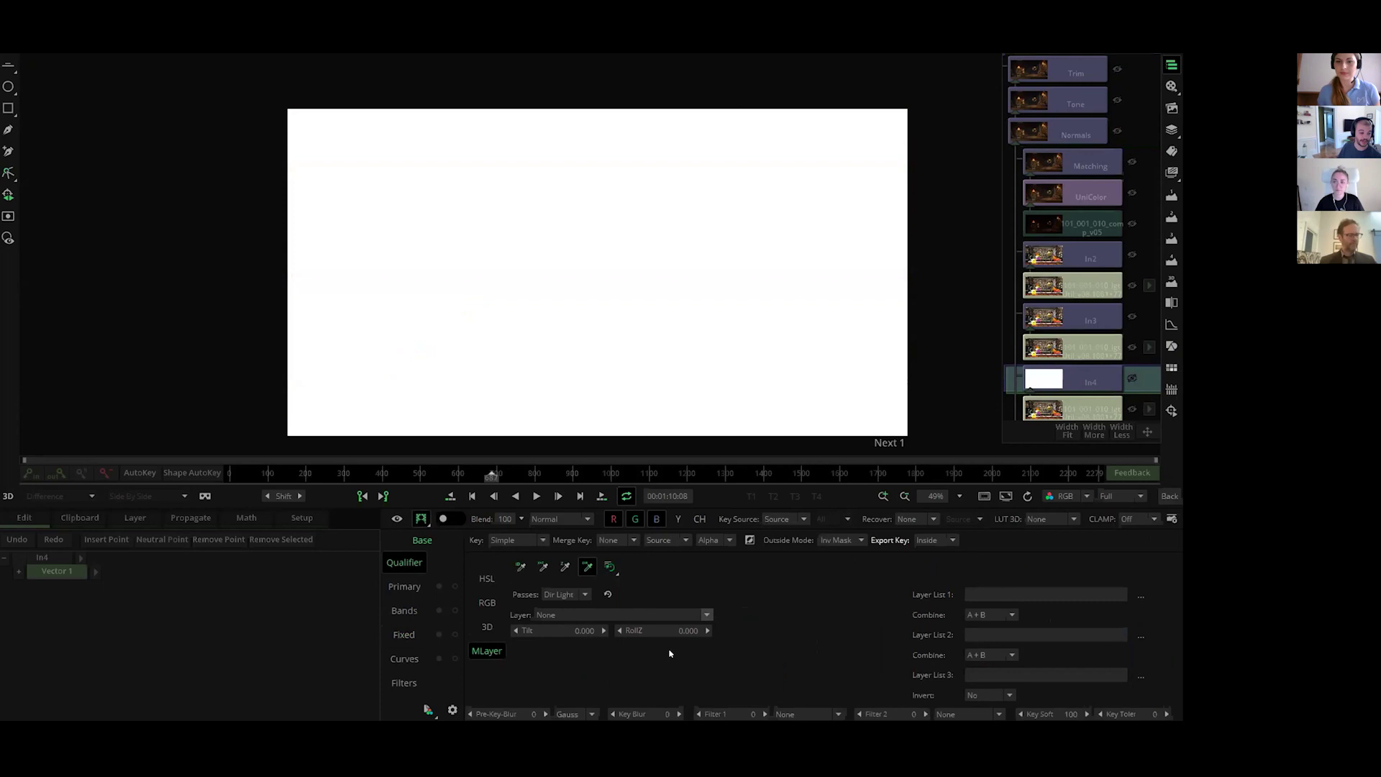
left_click(655, 645)
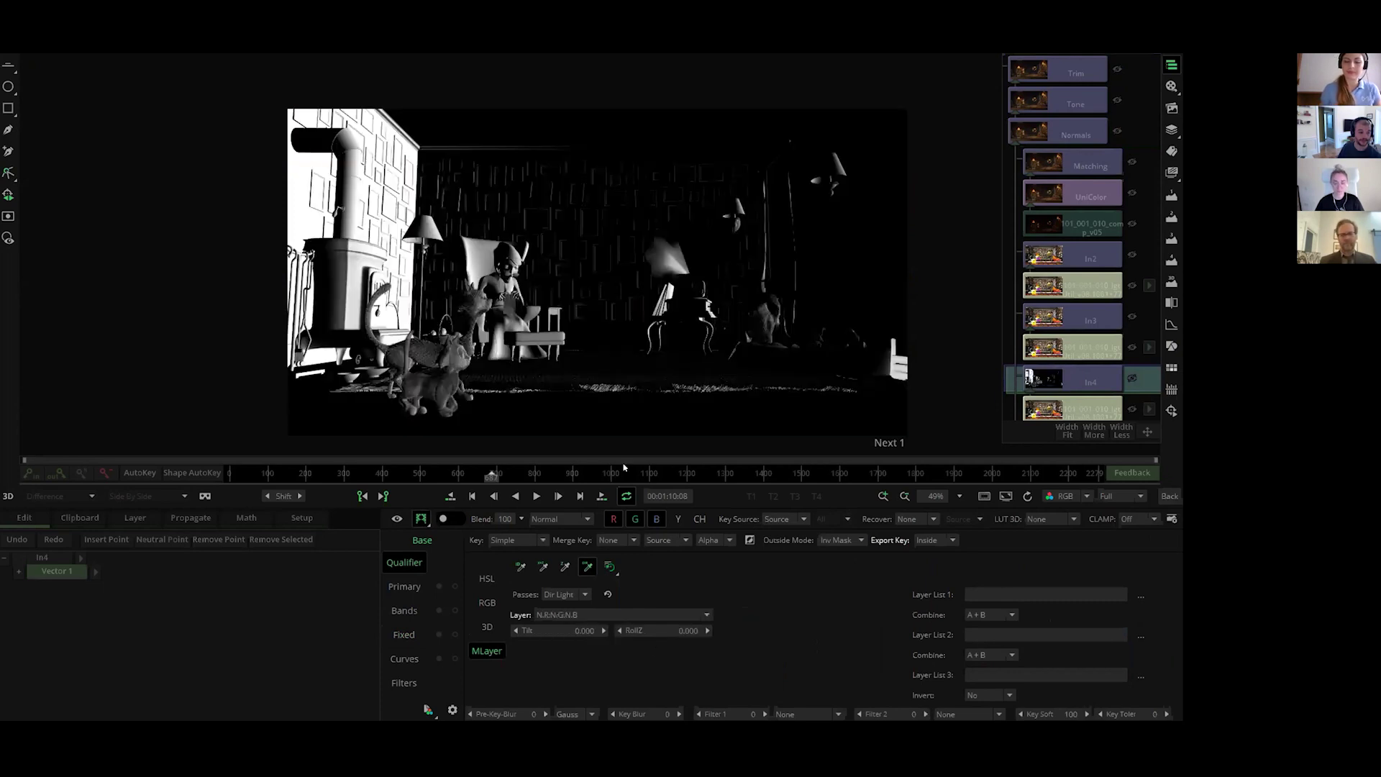
left_click(613, 397)
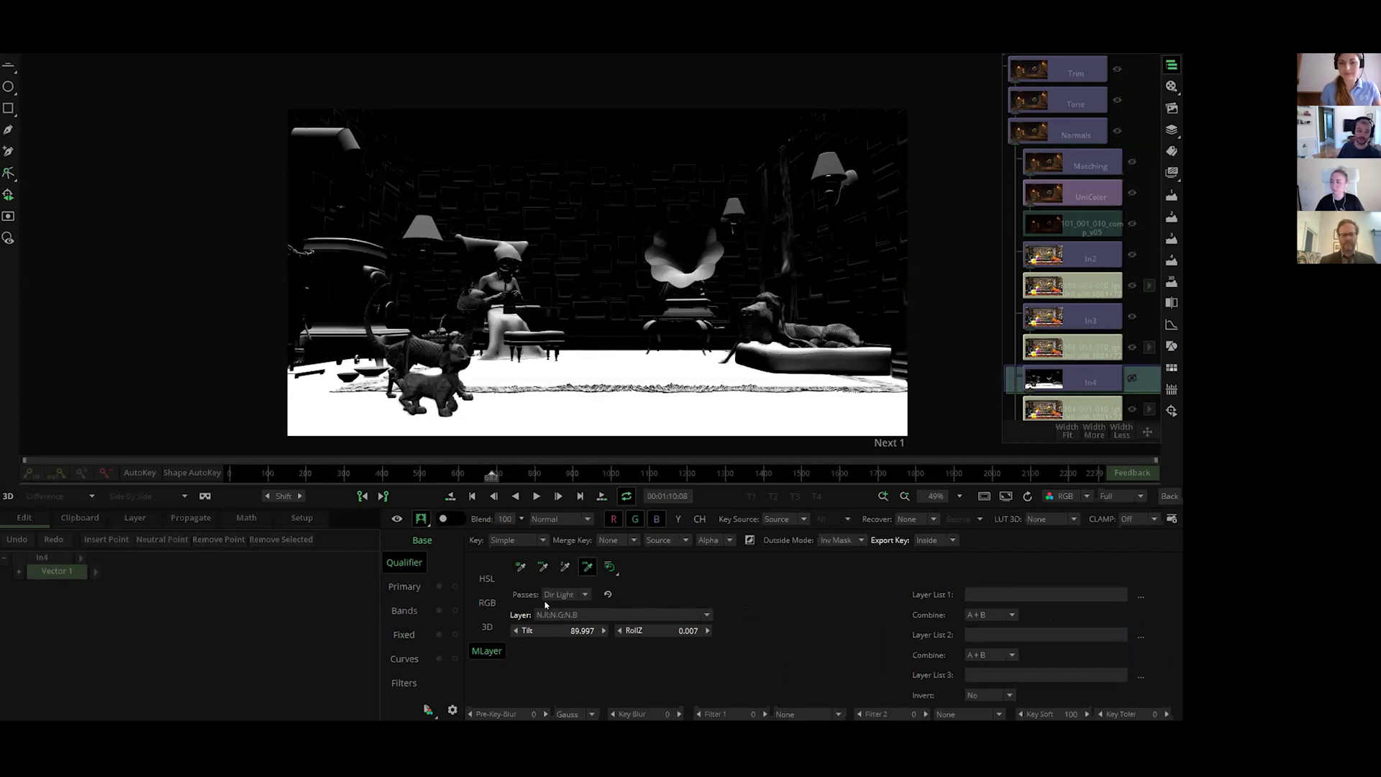
Step: Add a Depth pass key using layer Z and sample the distance on the floor near the rug's front edge
left_click(564, 569)
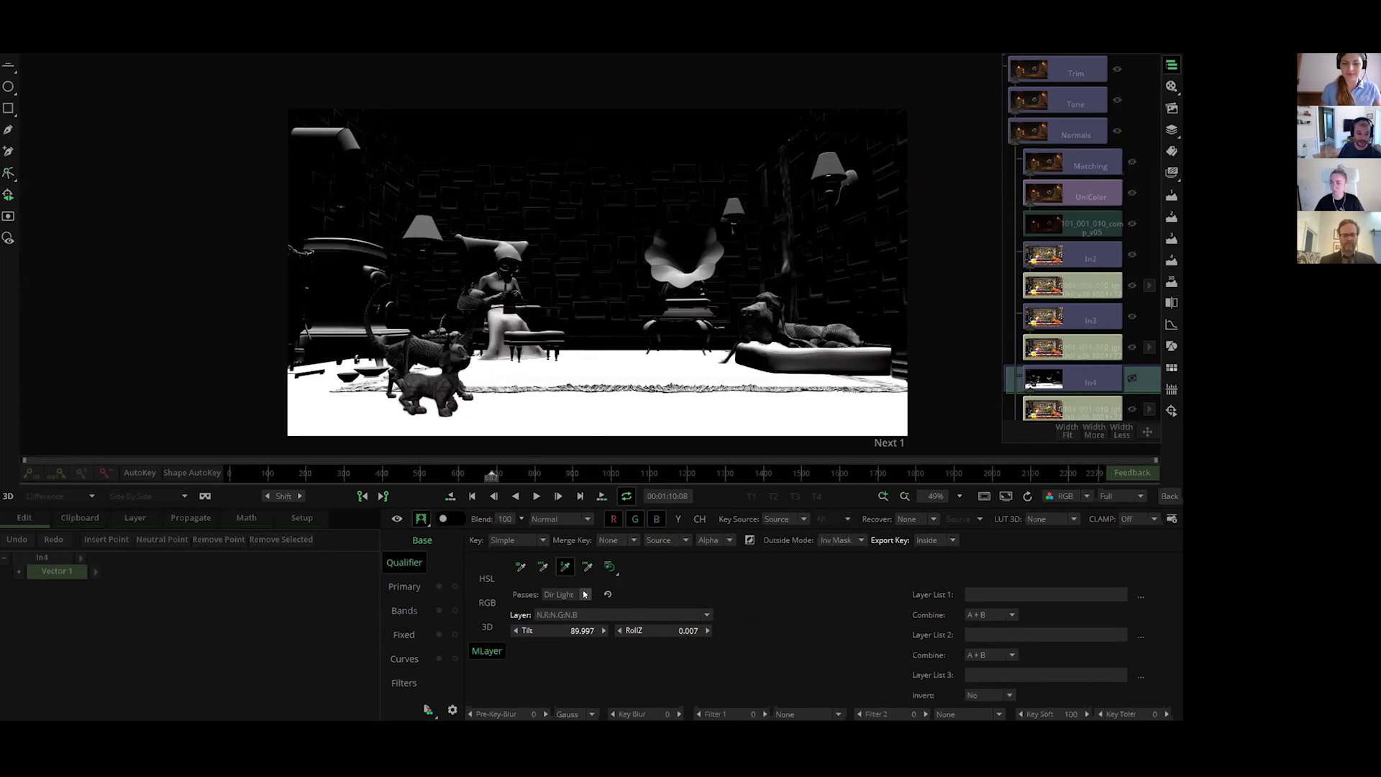
left_click(585, 595)
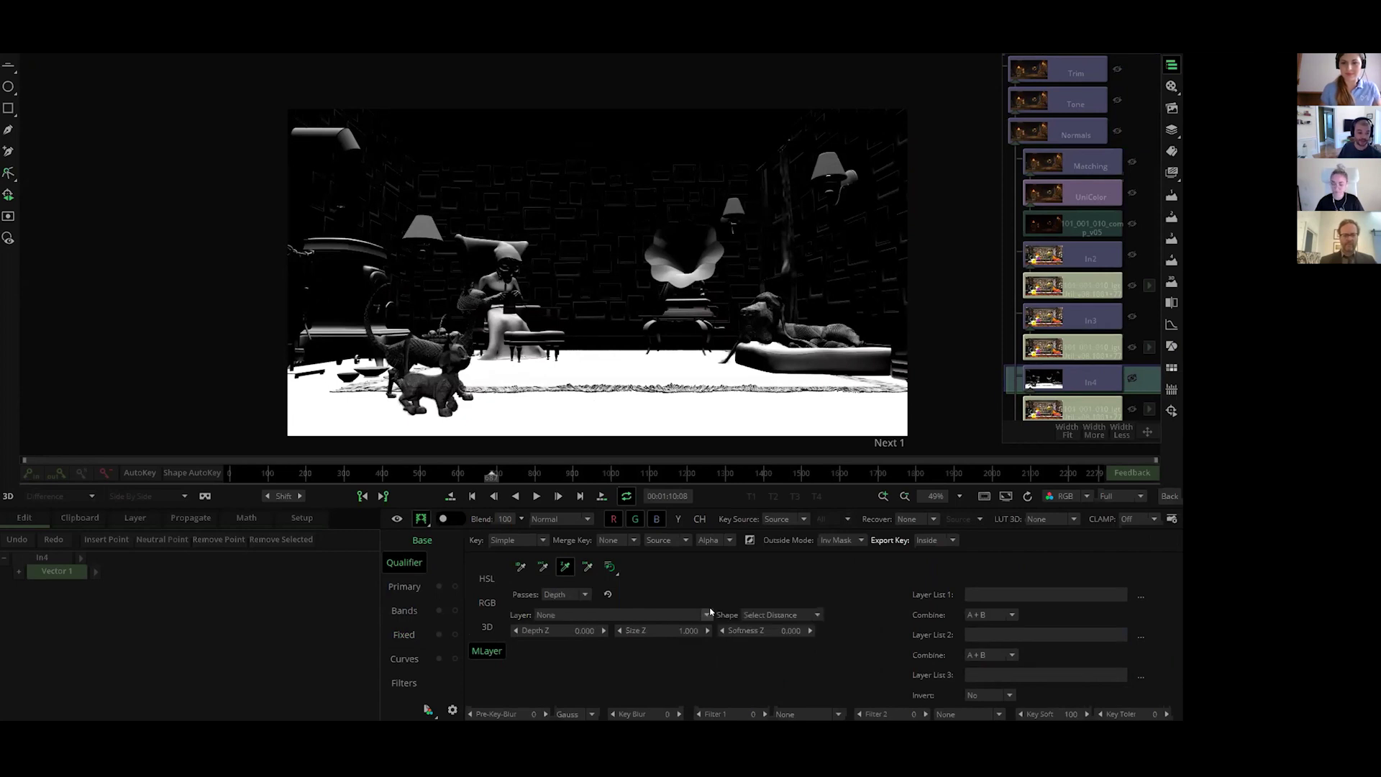
left_click(707, 615)
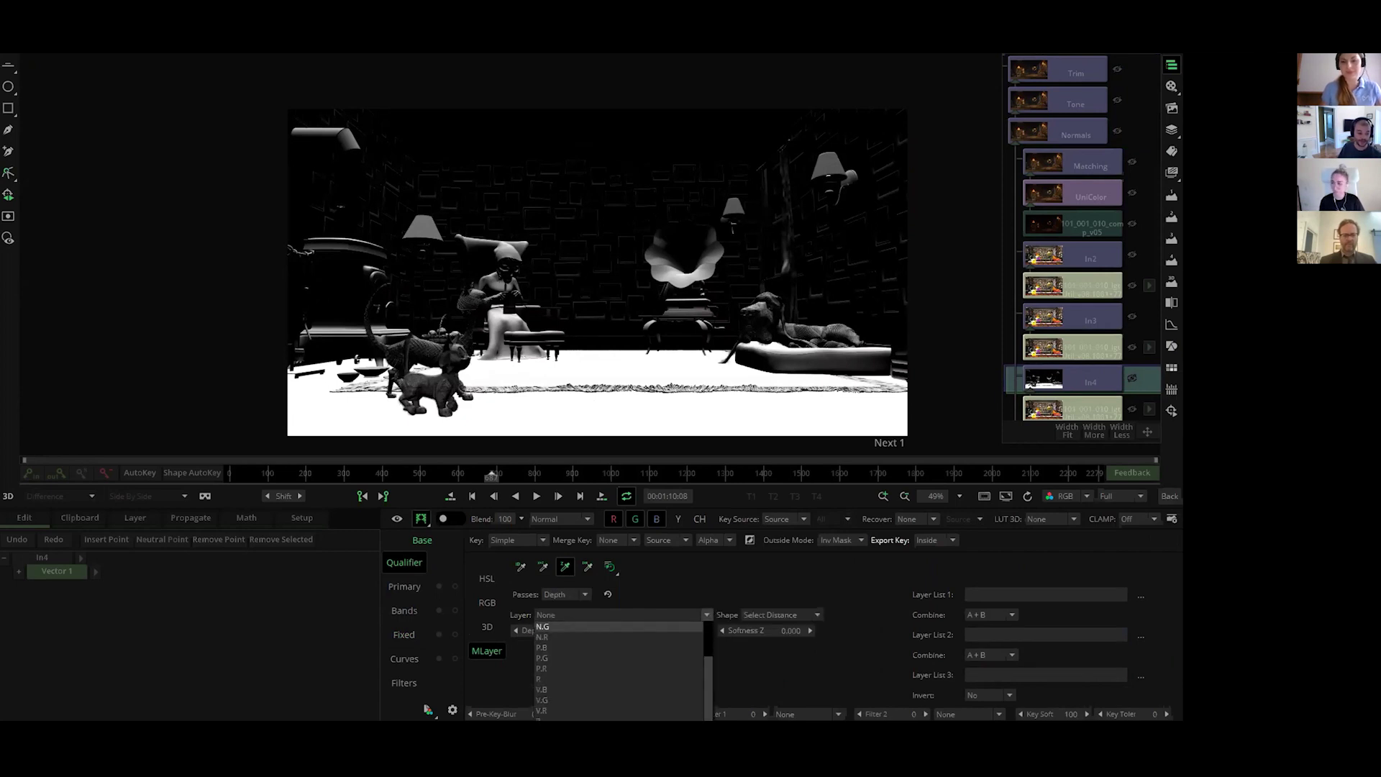
left_click(554, 677)
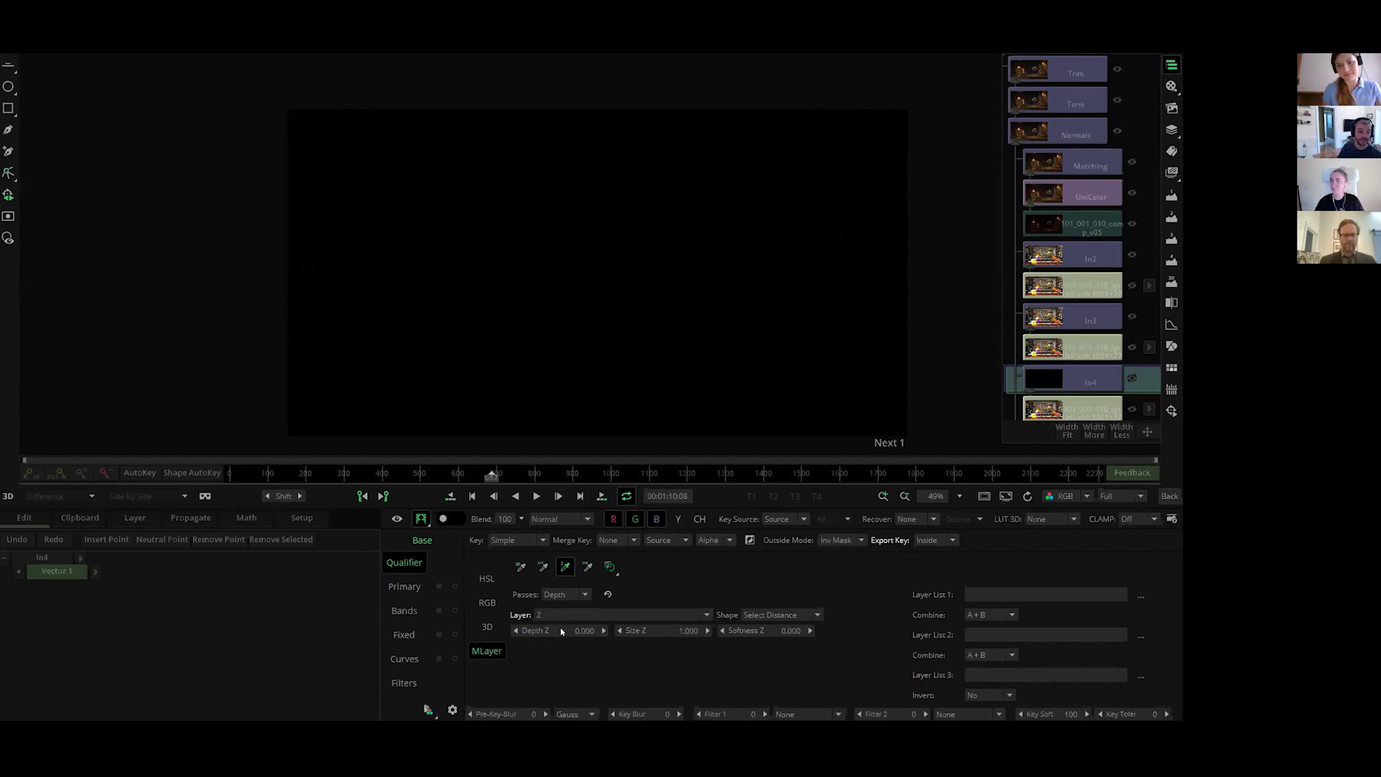
left_click(579, 392)
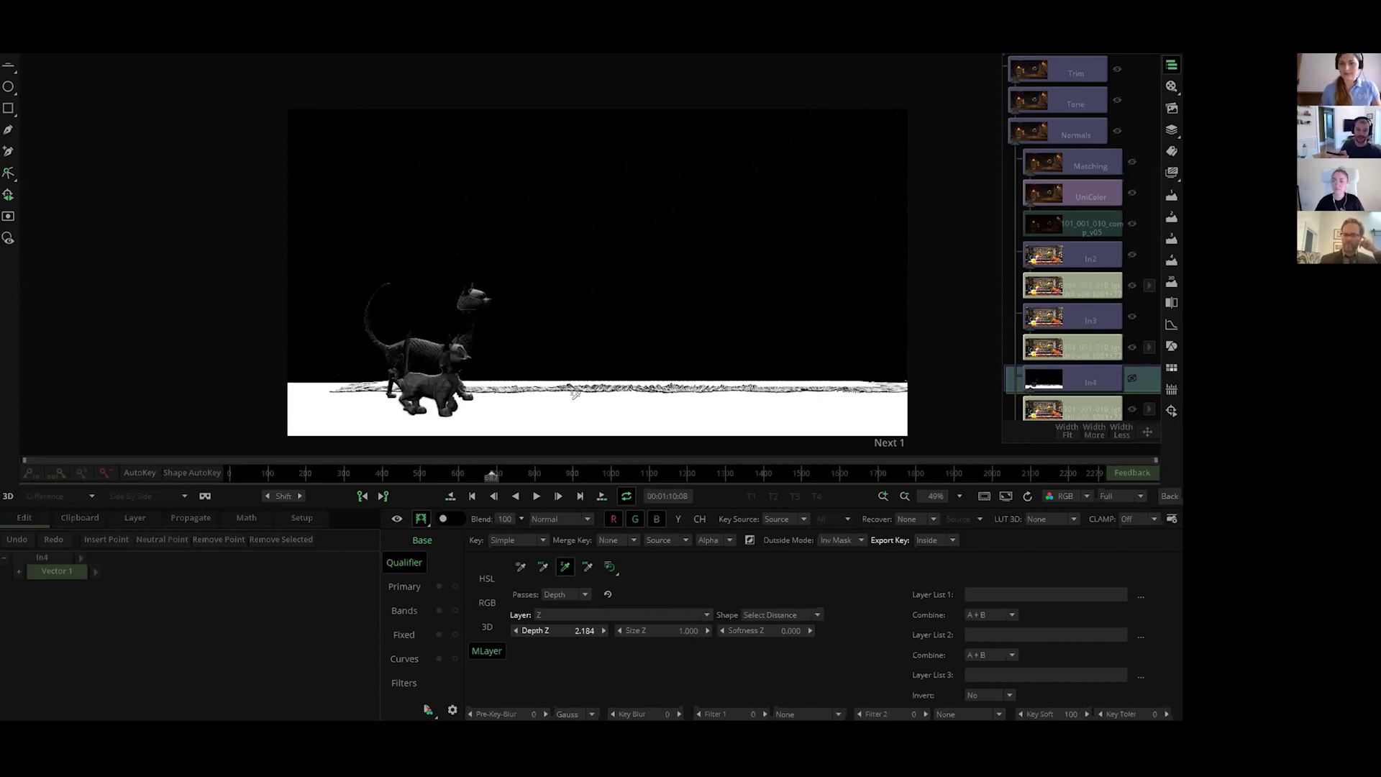
Step: Set the depth key's Softness Z to 0.5 and check the matte at timecode 00:01:09:16
left_click(806, 631)
type("0.5")
key("Return")
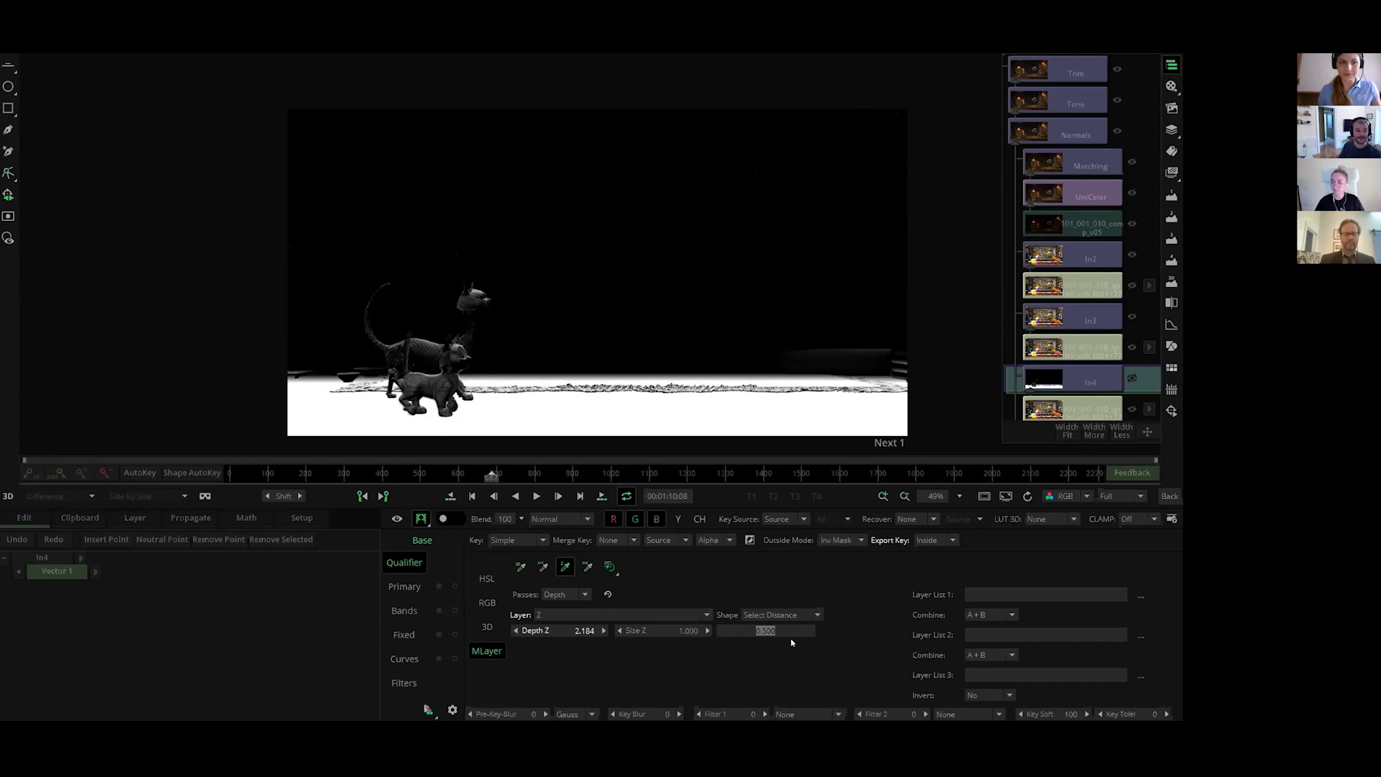
left_click_drag(514, 476, 483, 480)
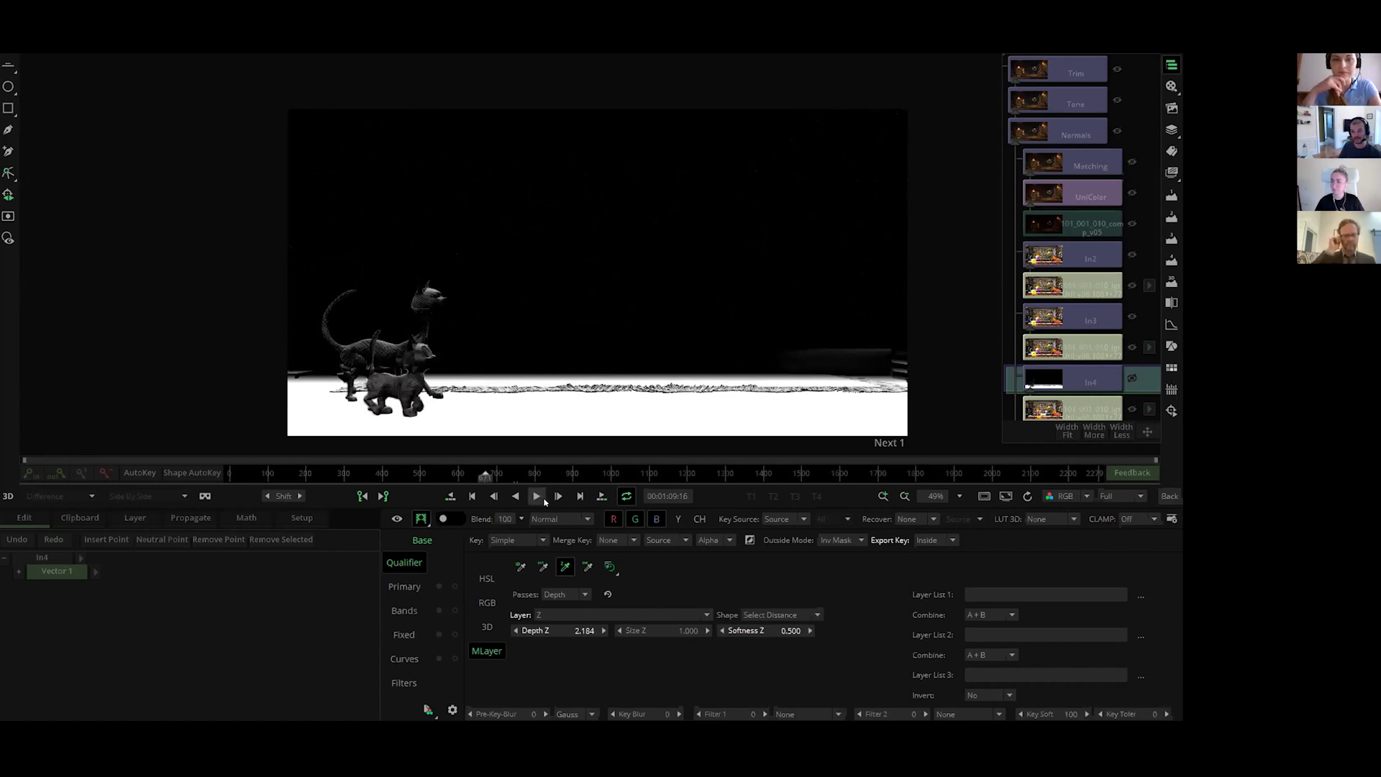
Step: Add a Position pass key to the In4 matte, using layer P.R;P.G;P.B
left_click(543, 568)
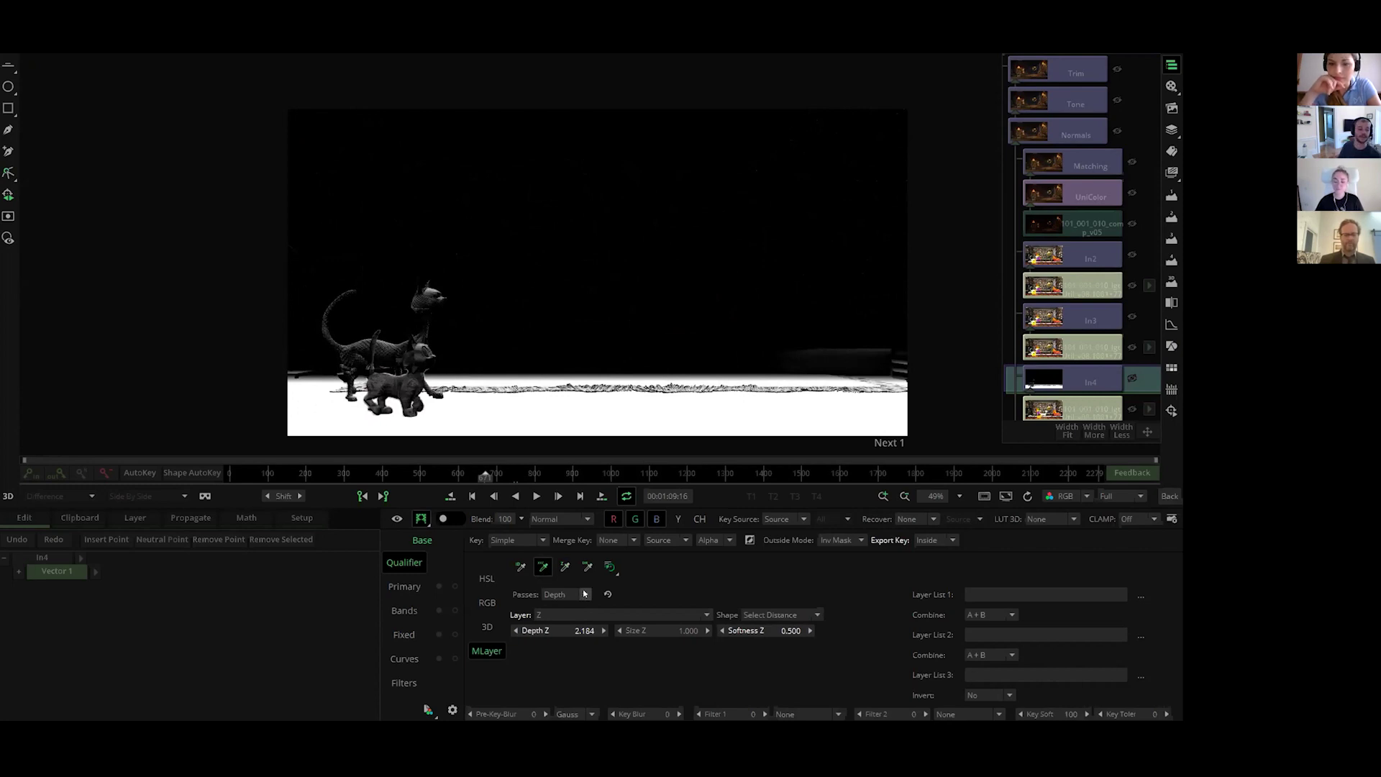
left_click(585, 594)
left_click(574, 617)
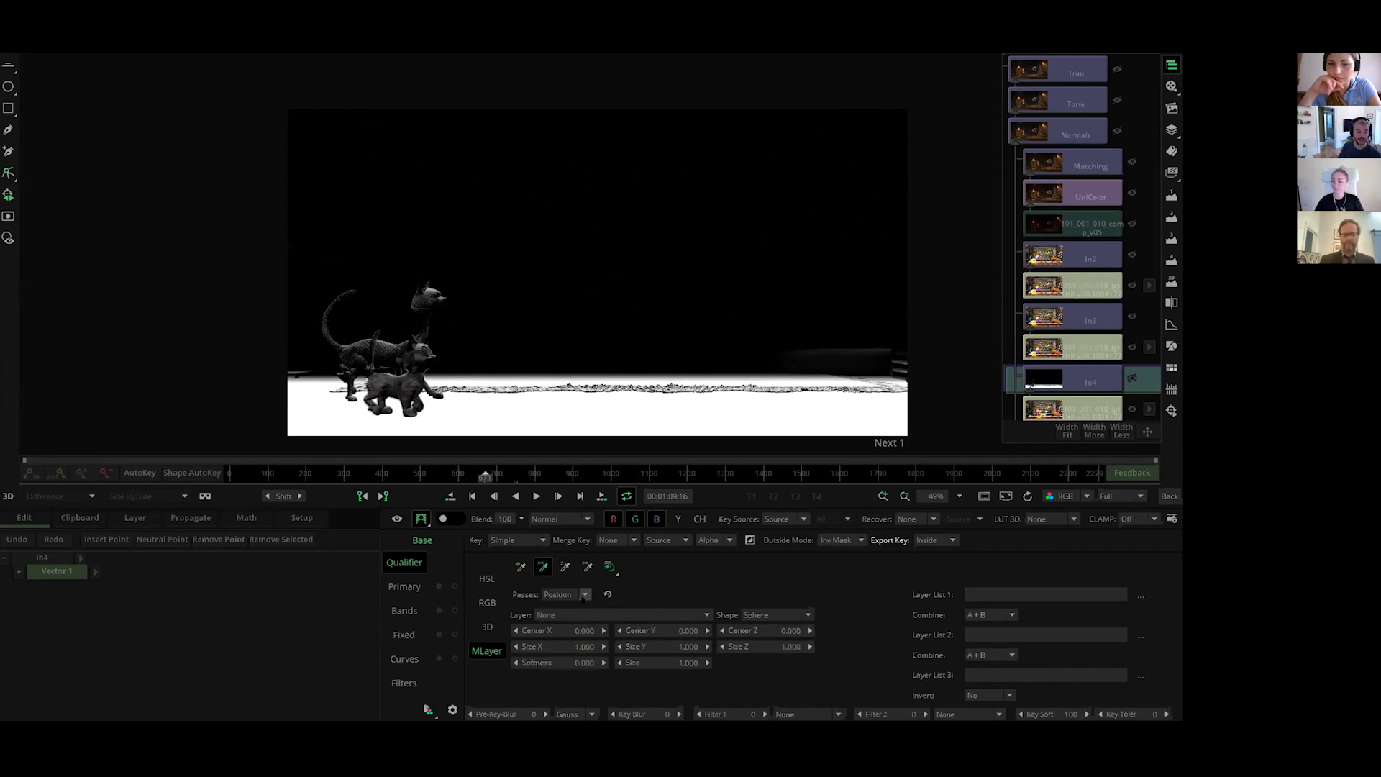
left_click(702, 611)
left_click(650, 659)
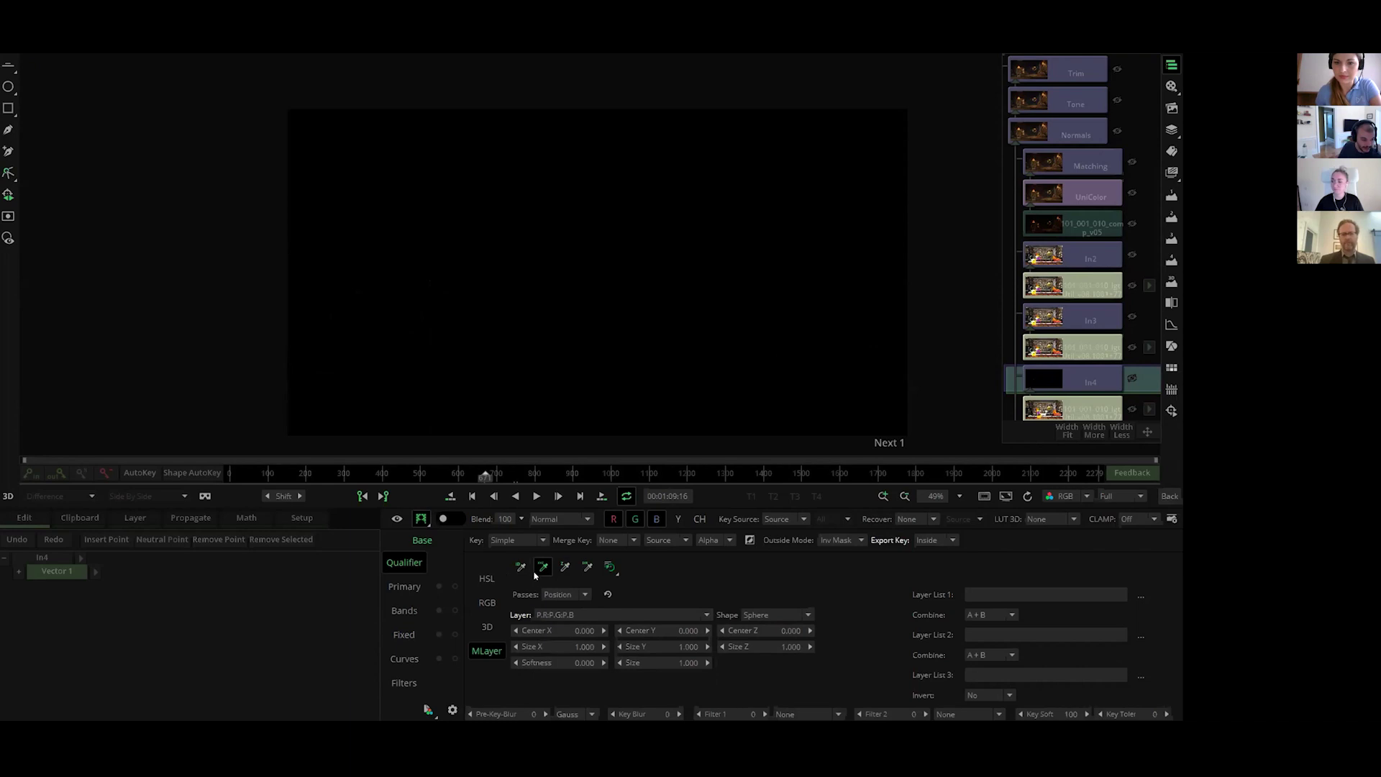
left_click(689, 648)
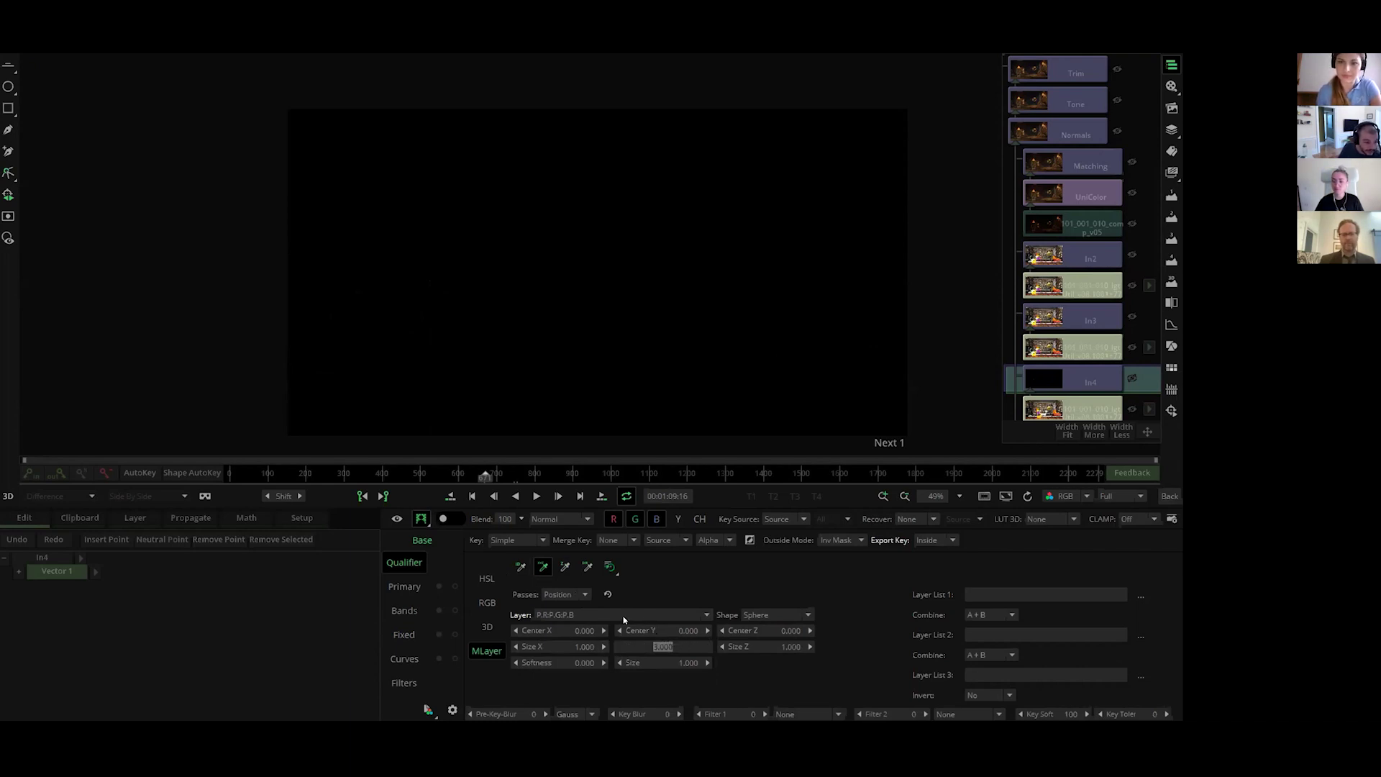
key("Return")
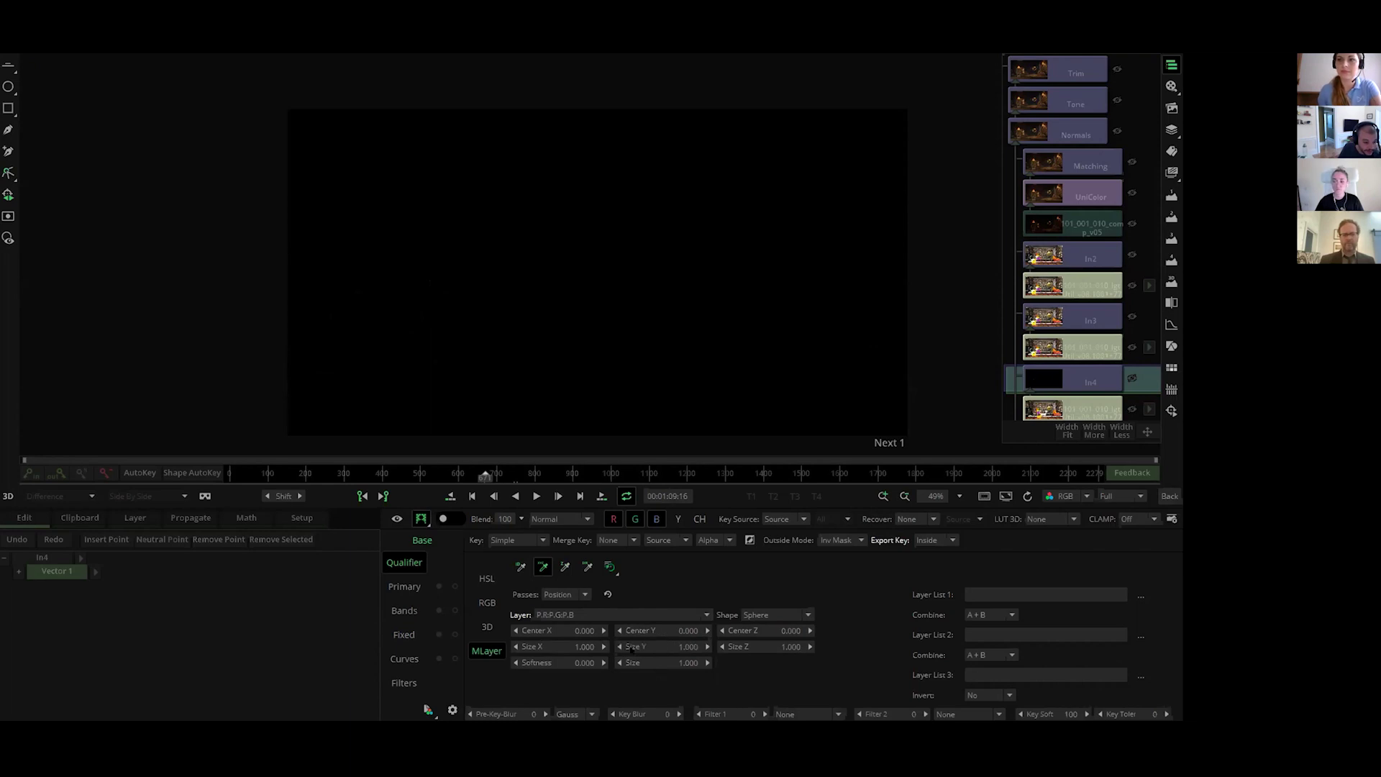
Step: Set the position key's Size X to 31
left_click(529, 644)
key("Return")
left_click(527, 651)
type("6")
key("Return")
left_click_drag(580, 646, 613, 641)
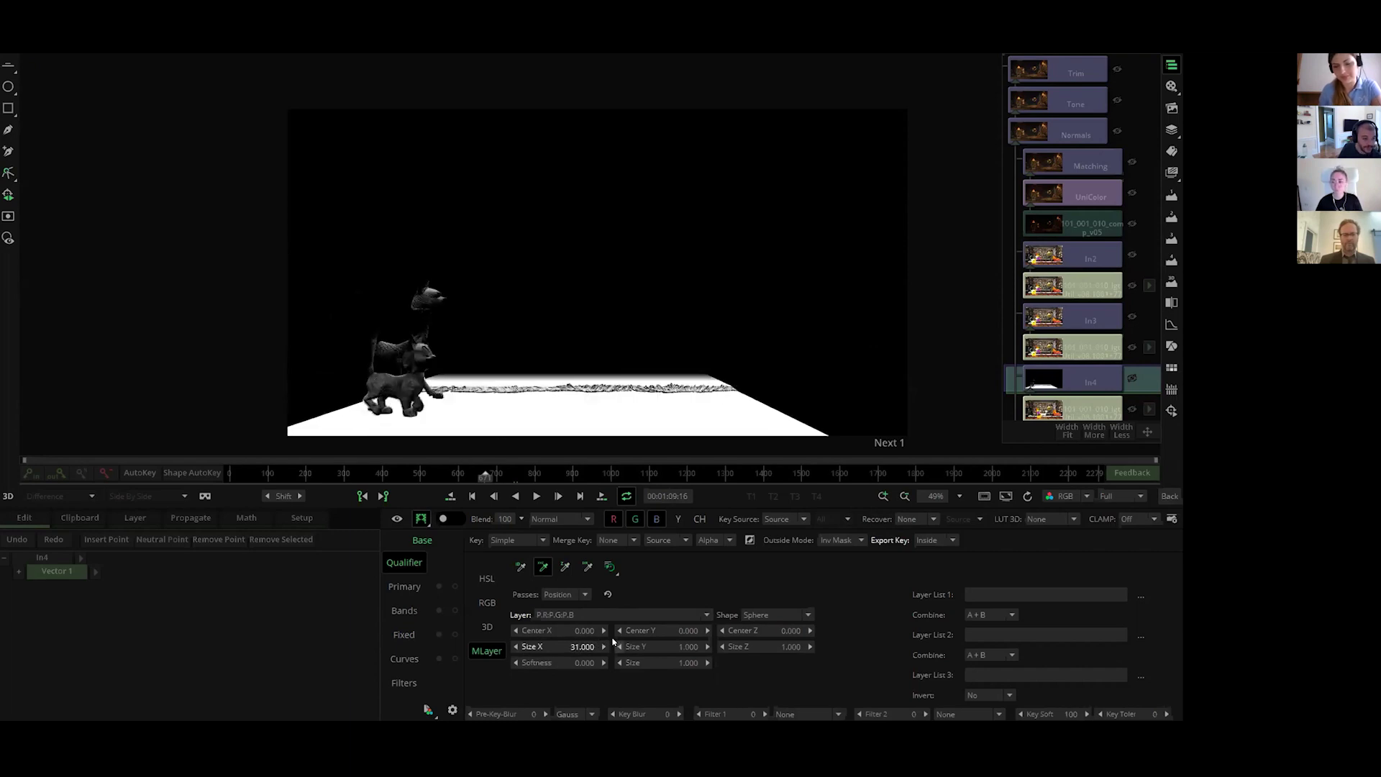
Step: Change the position key's shape to Box with Size Y 0.1 and Size Z 2
left_click(673, 645)
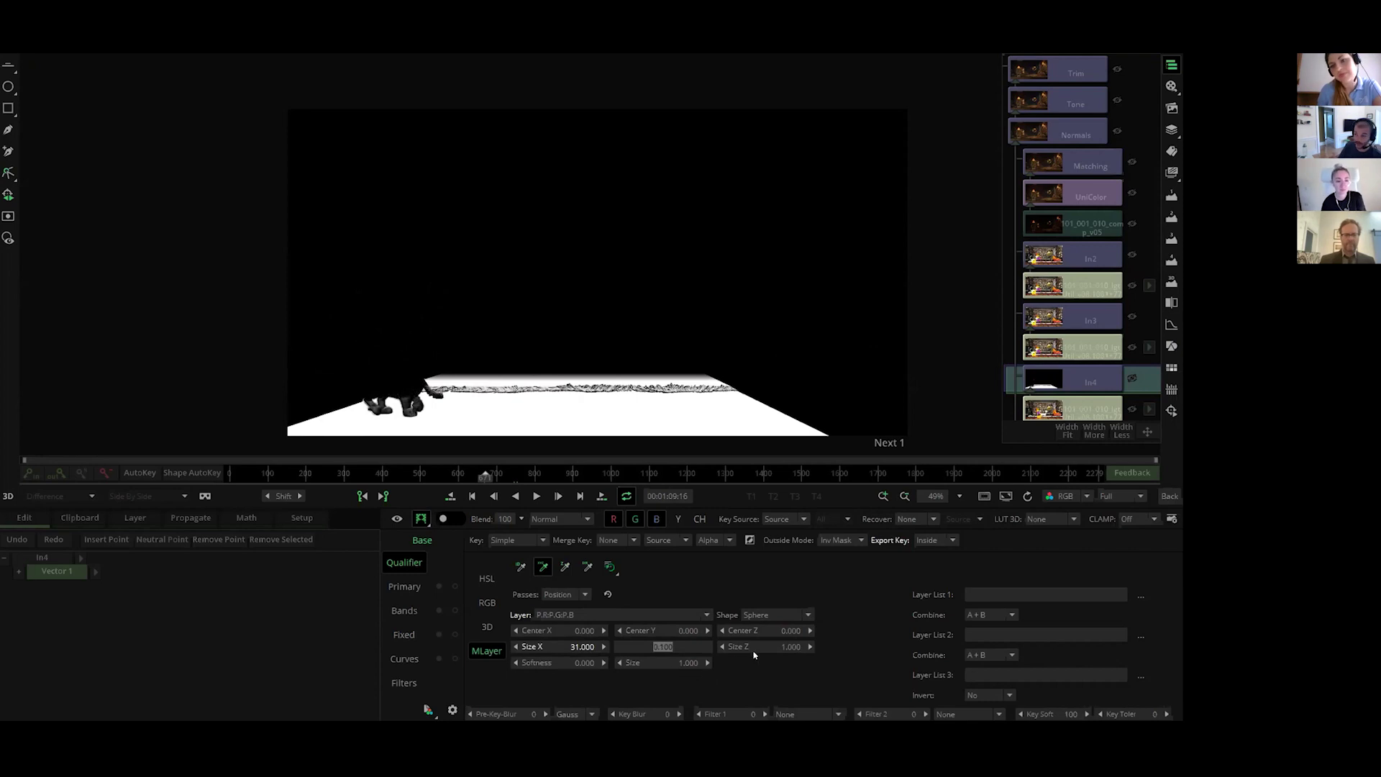
key("Return")
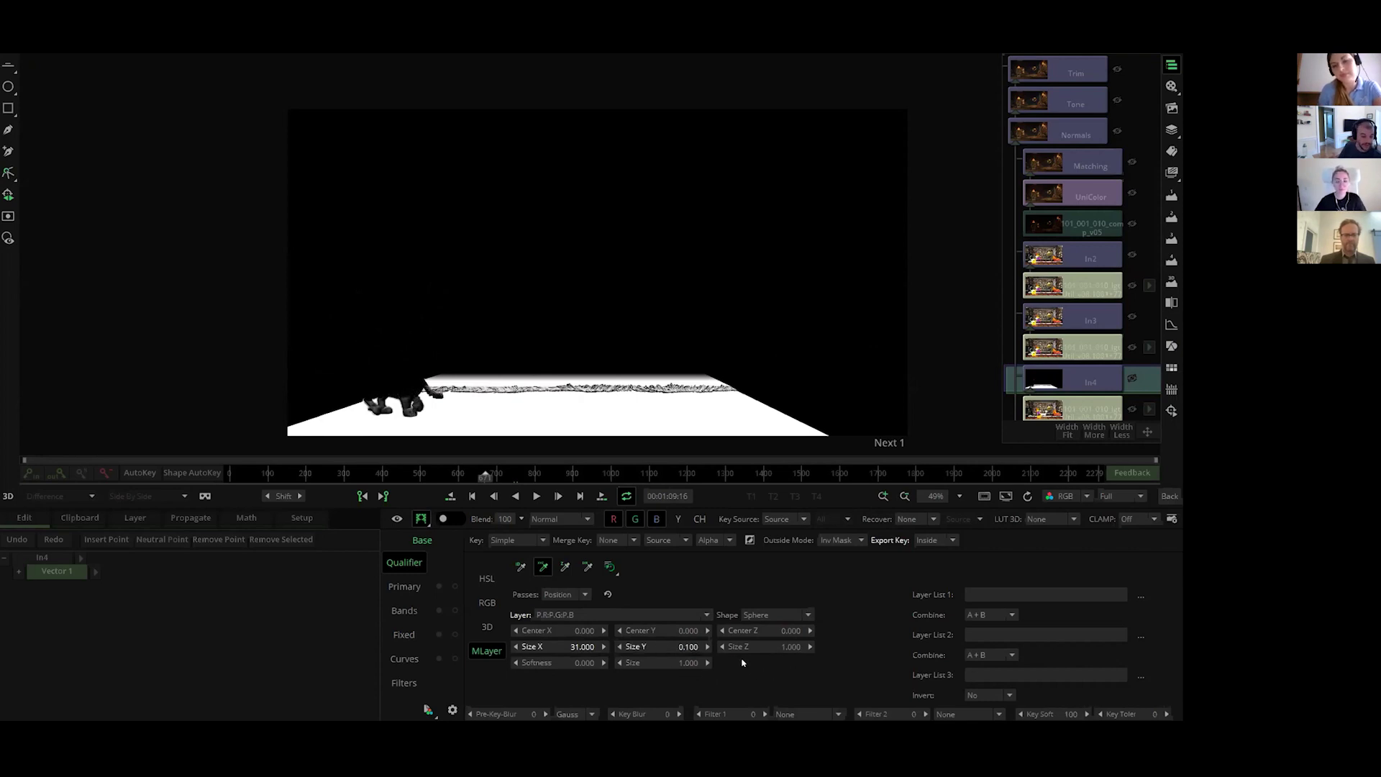
left_click(810, 614)
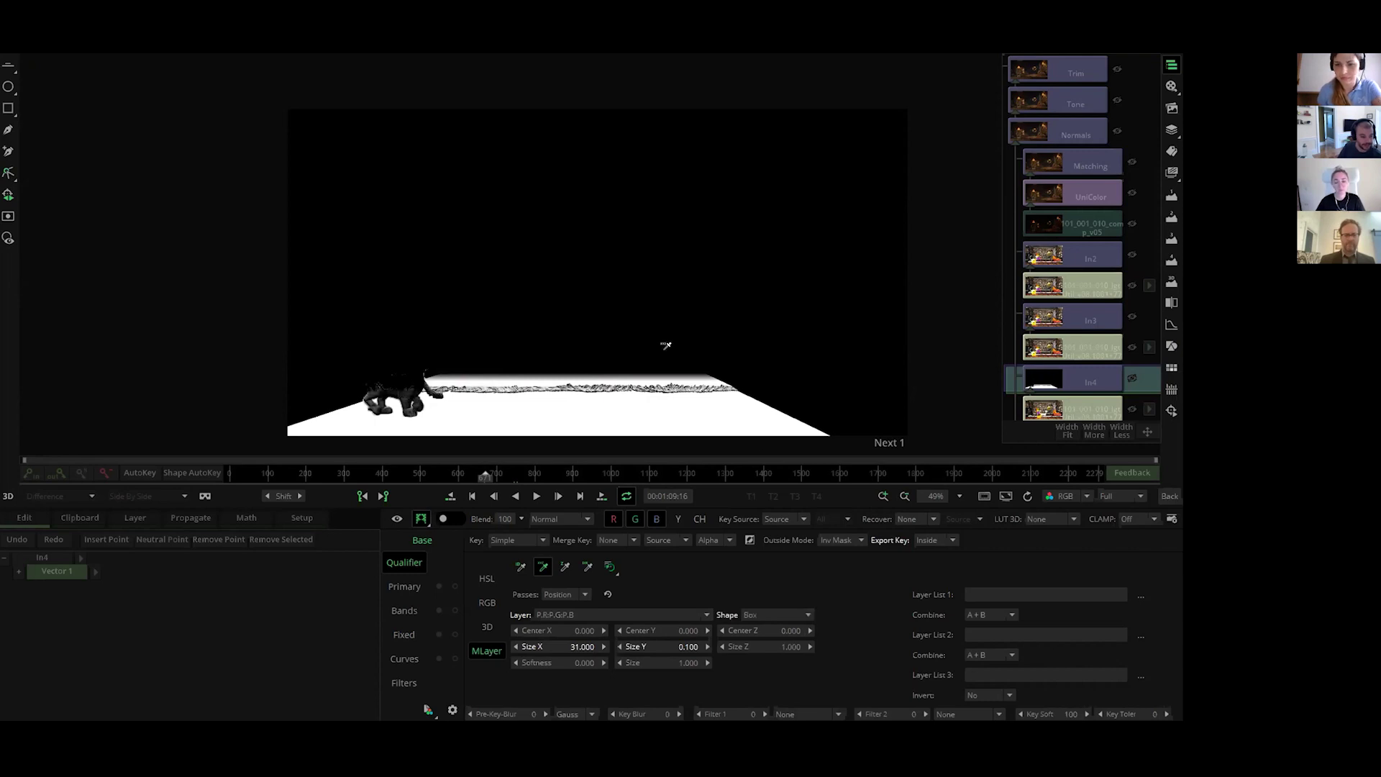
left_click(789, 646)
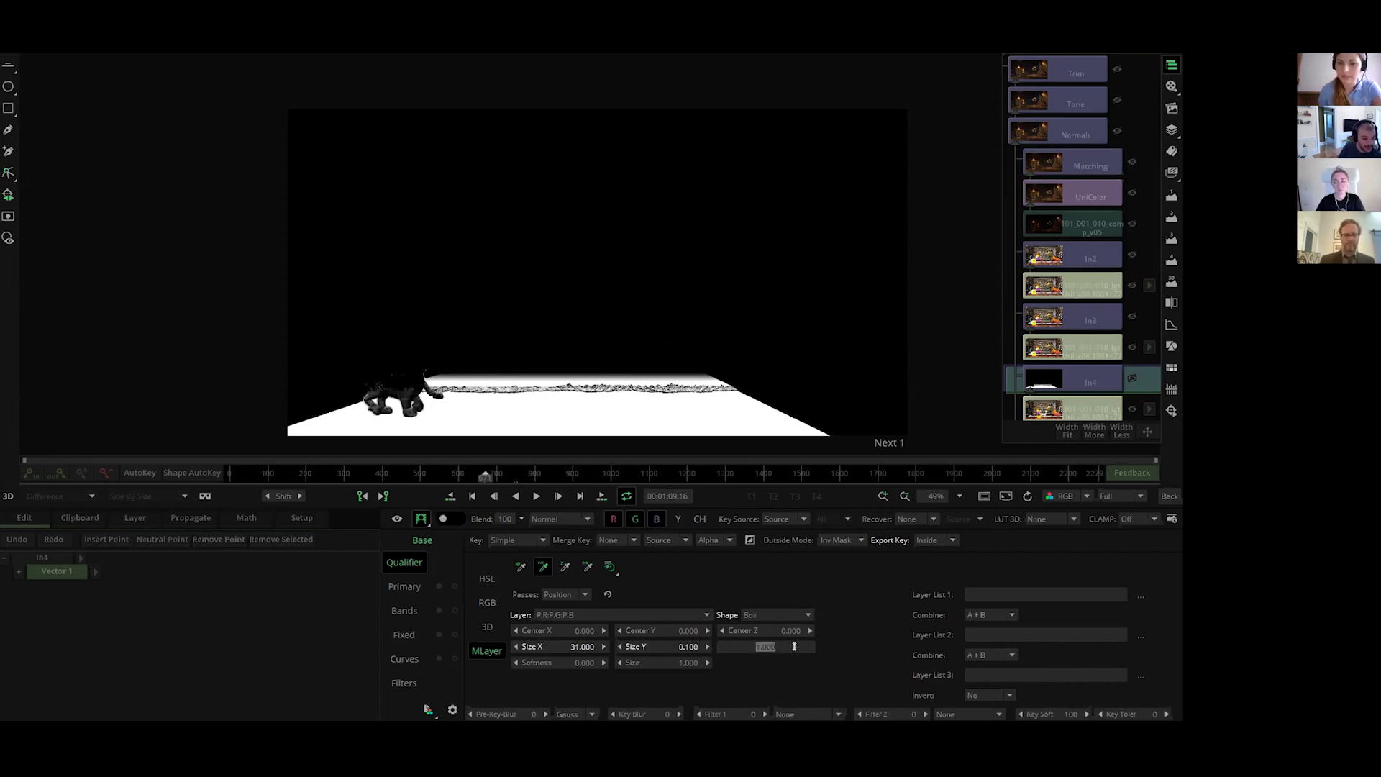
key("Return")
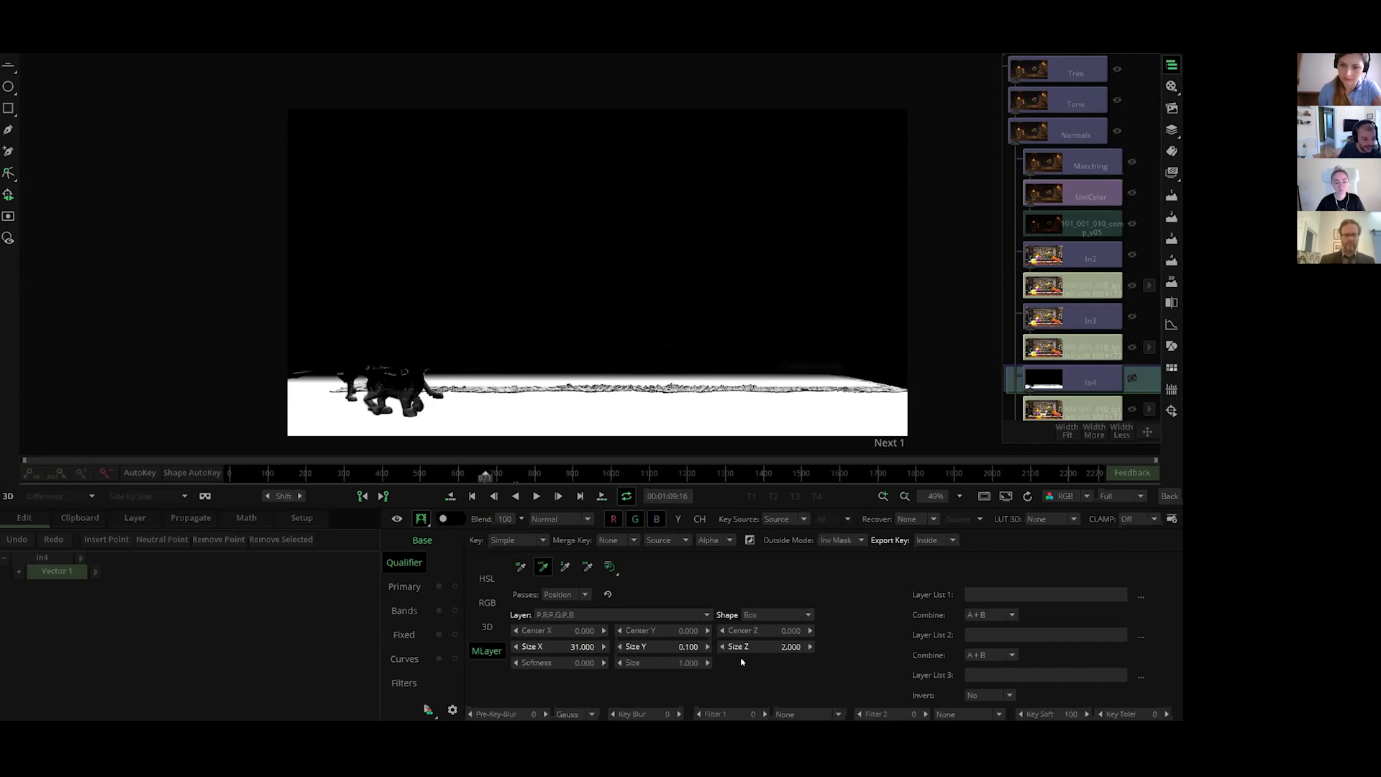
Step: Set the position key's Softness to 0.6 and inspect the matte around the cats' legs
left_click(621, 663)
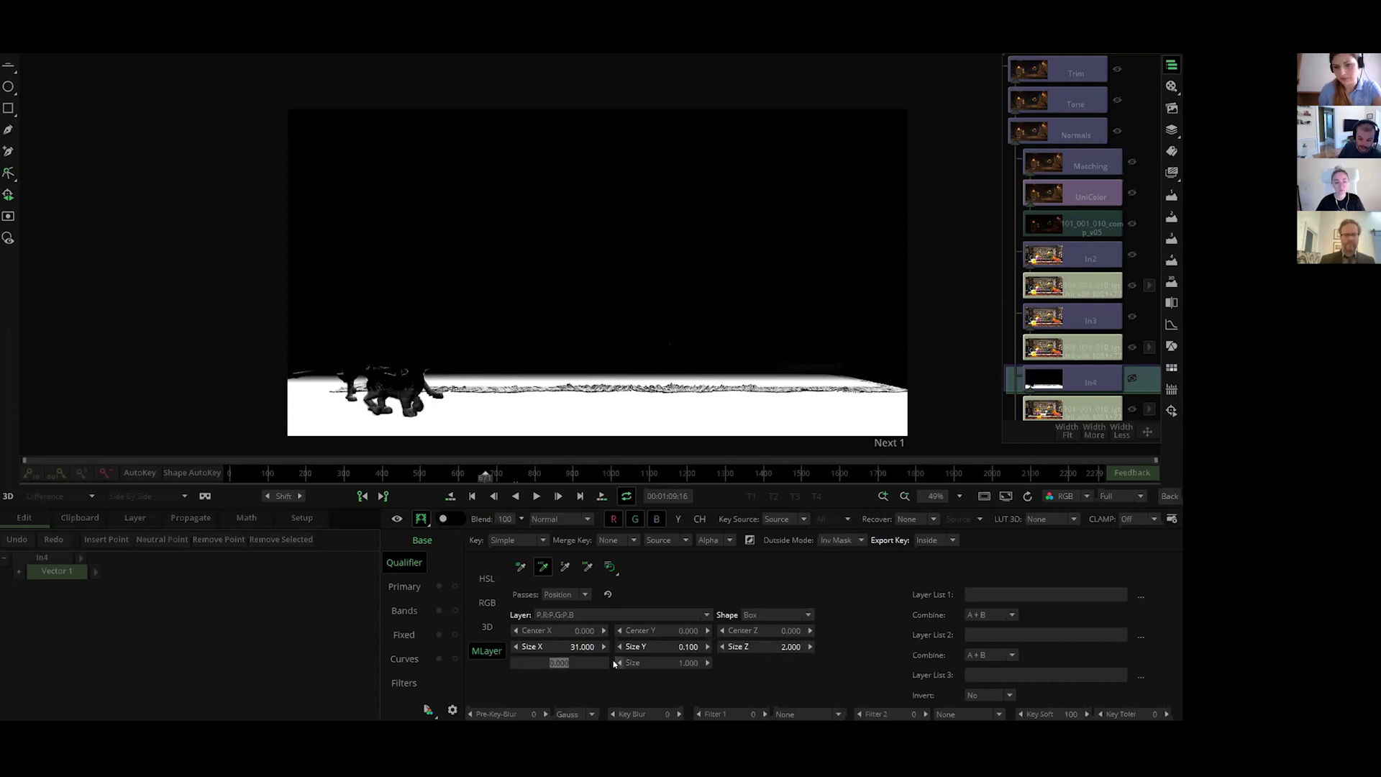
type("0.6")
scroll(389, 369, "up", 5)
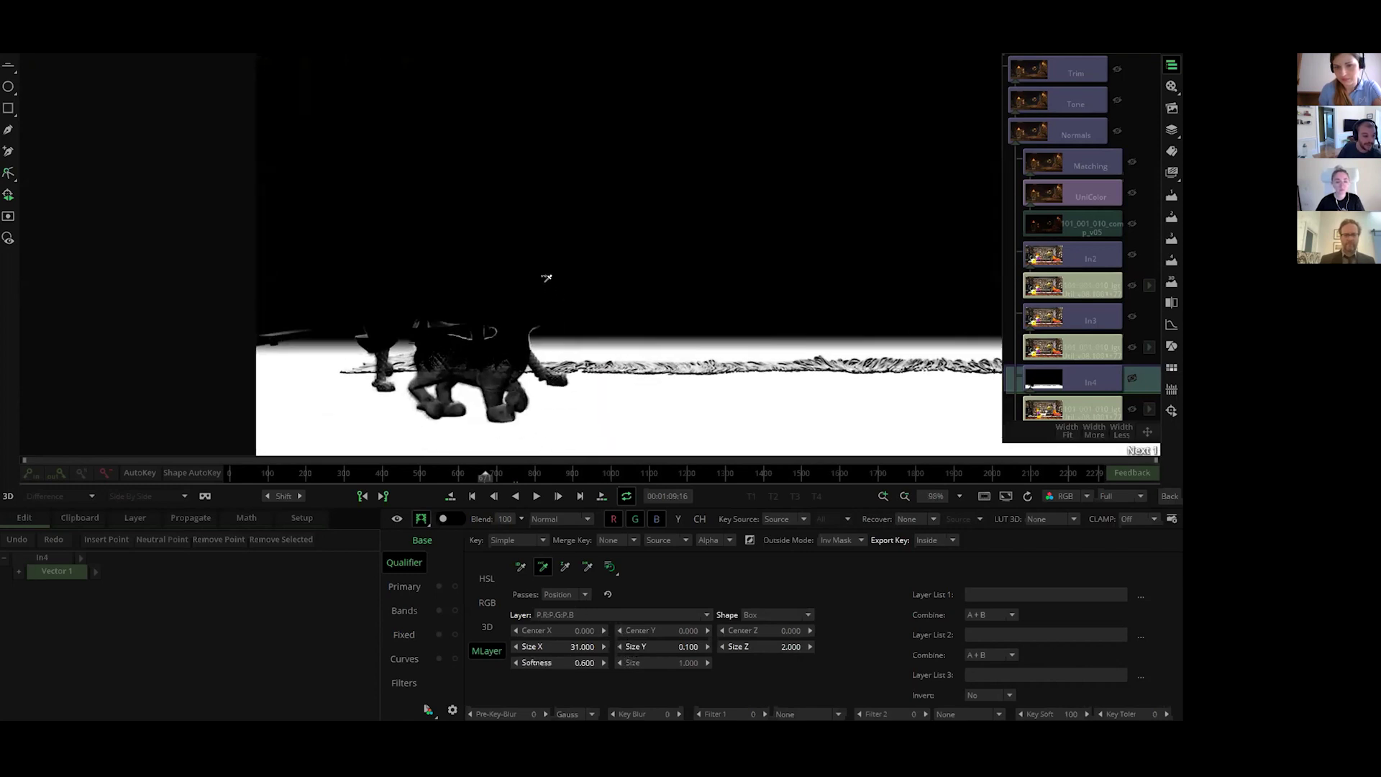
Step: Set the position key's Size Y to 0.014 and its Softness to 0
left_click(712, 651)
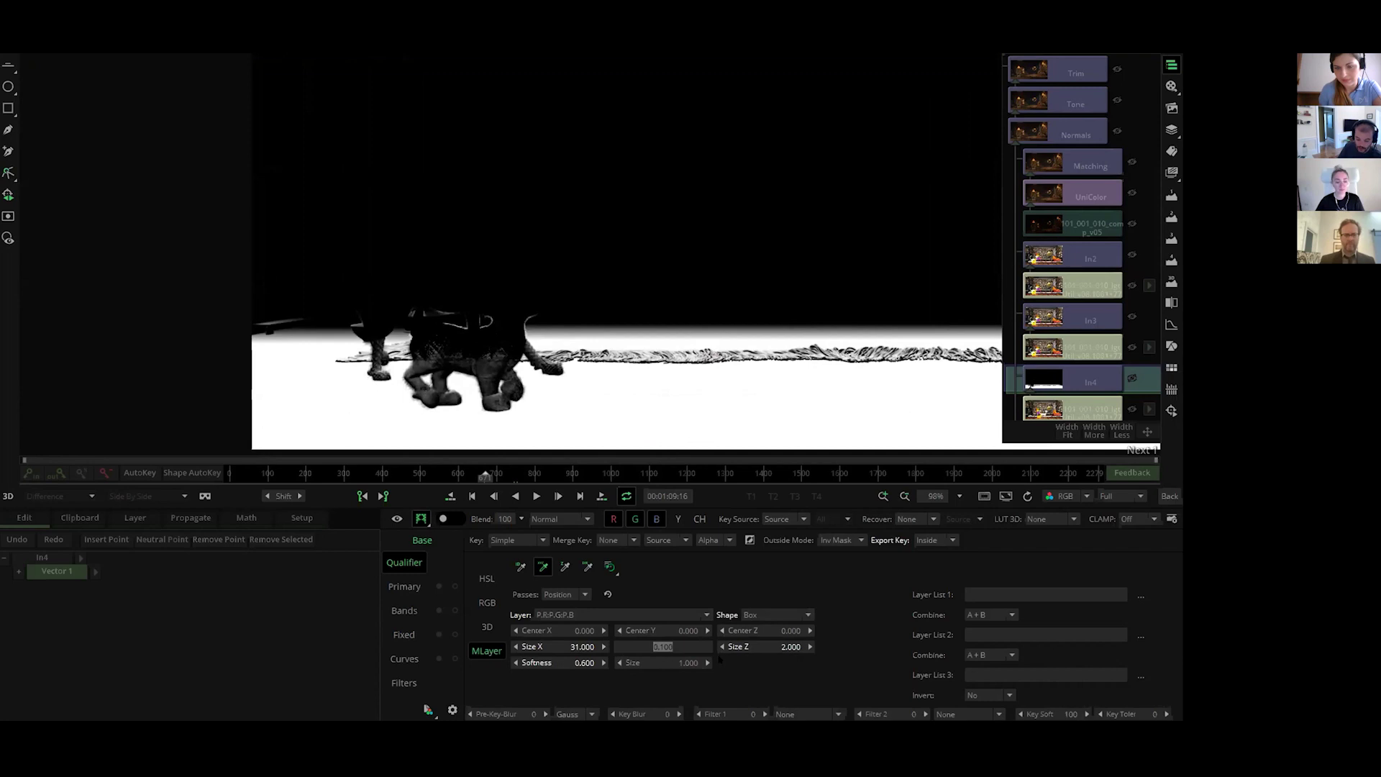
type("0.002")
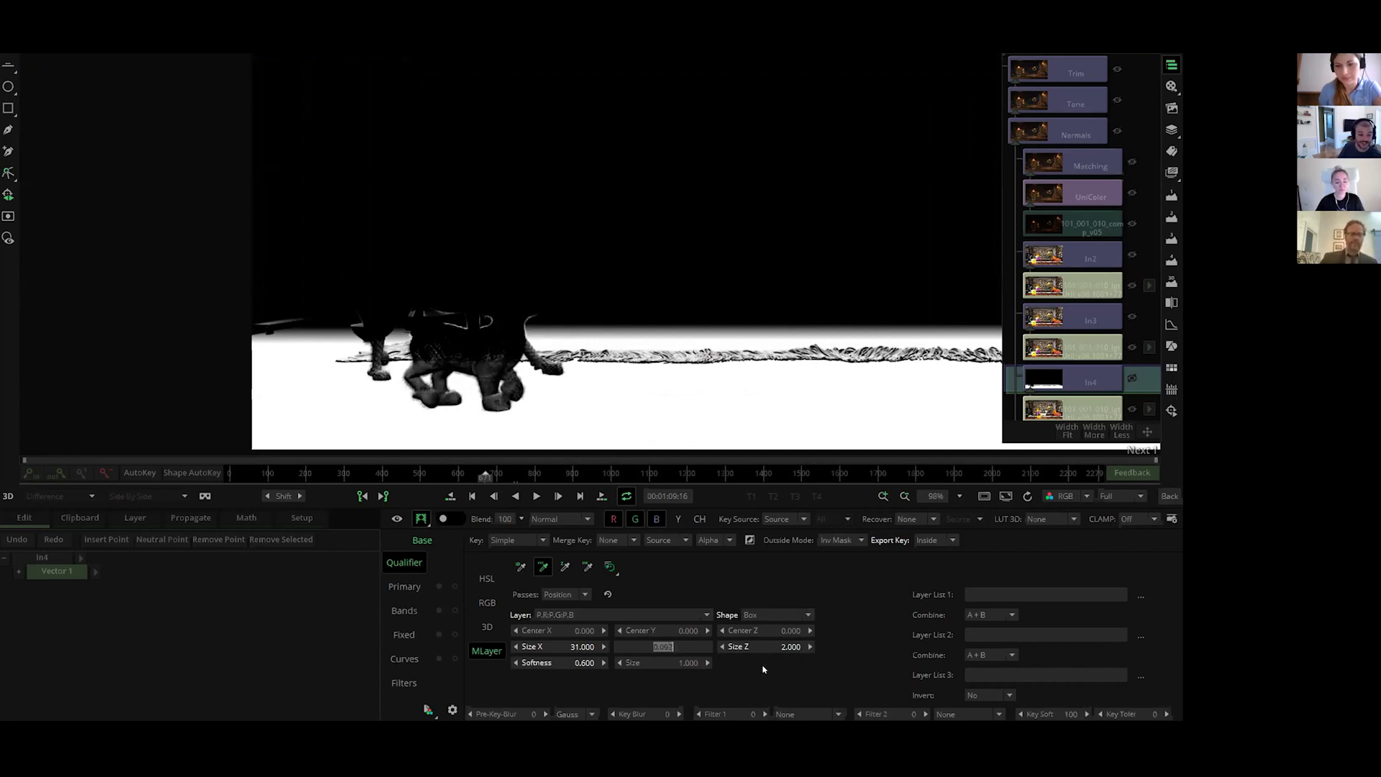
type("0.020")
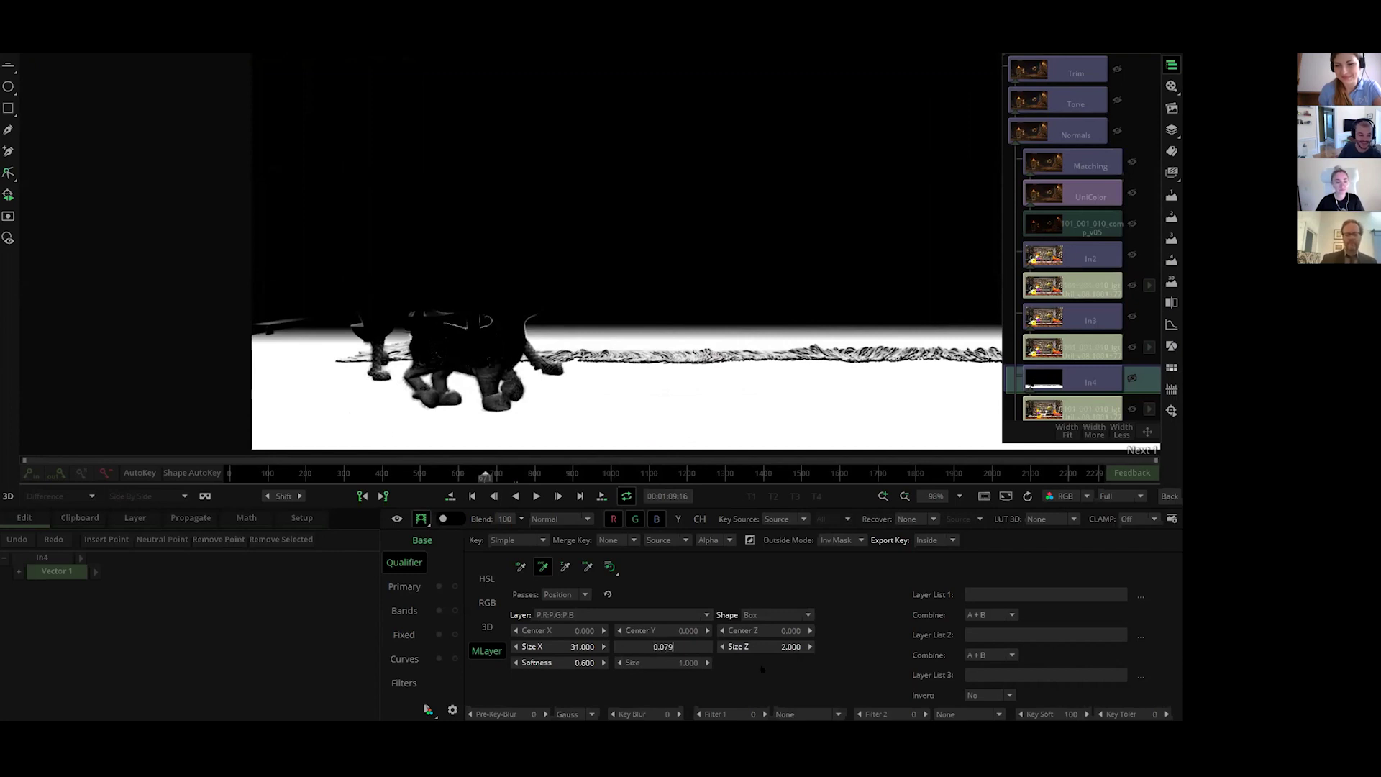
type("0.0660.033")
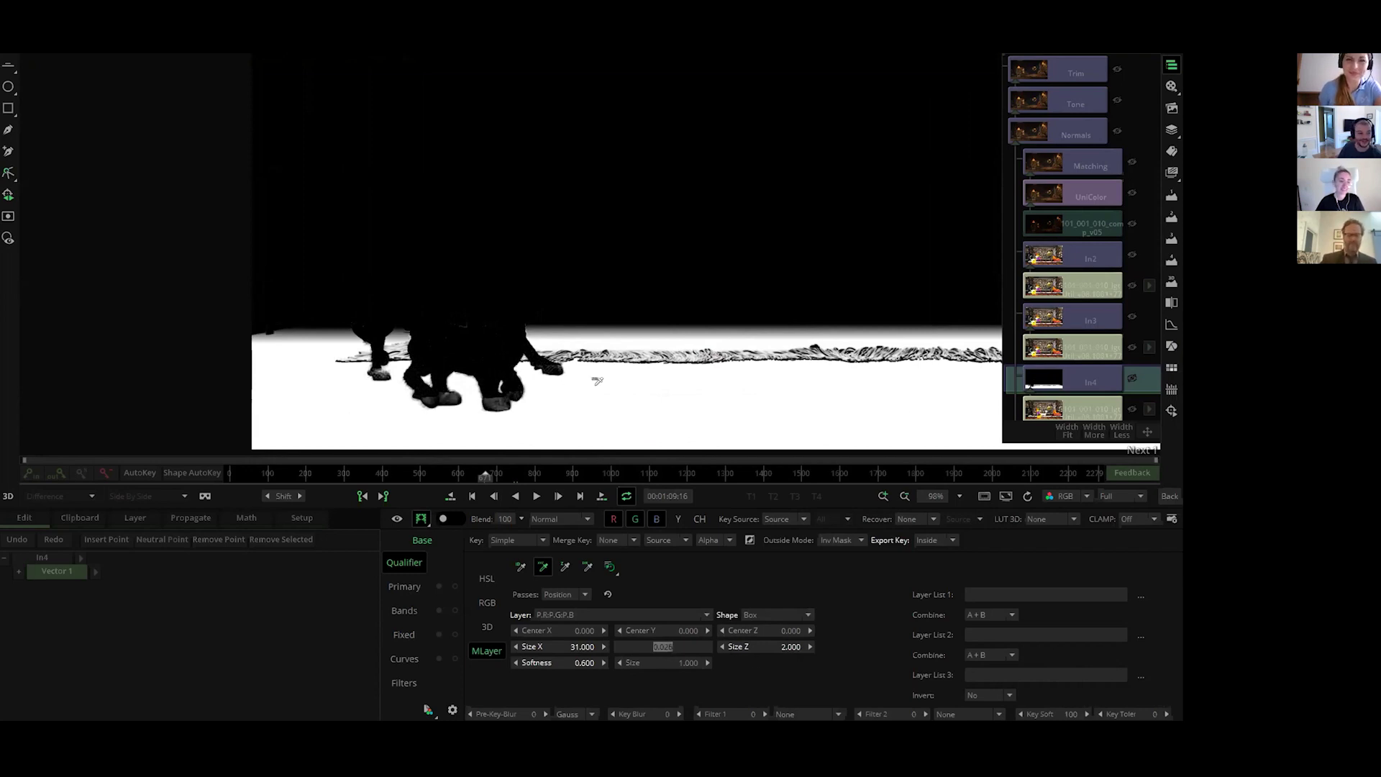
type("0.017")
key("Return")
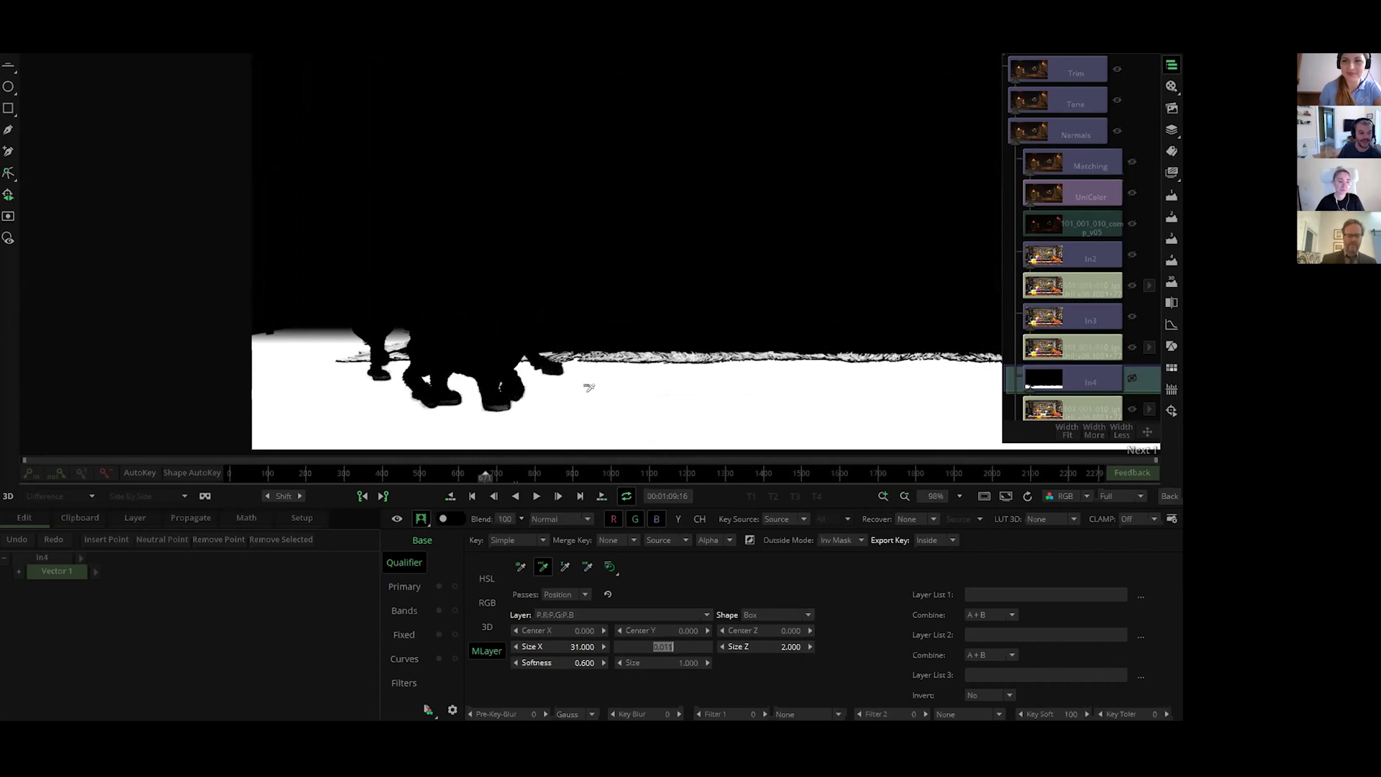
left_click(590, 663)
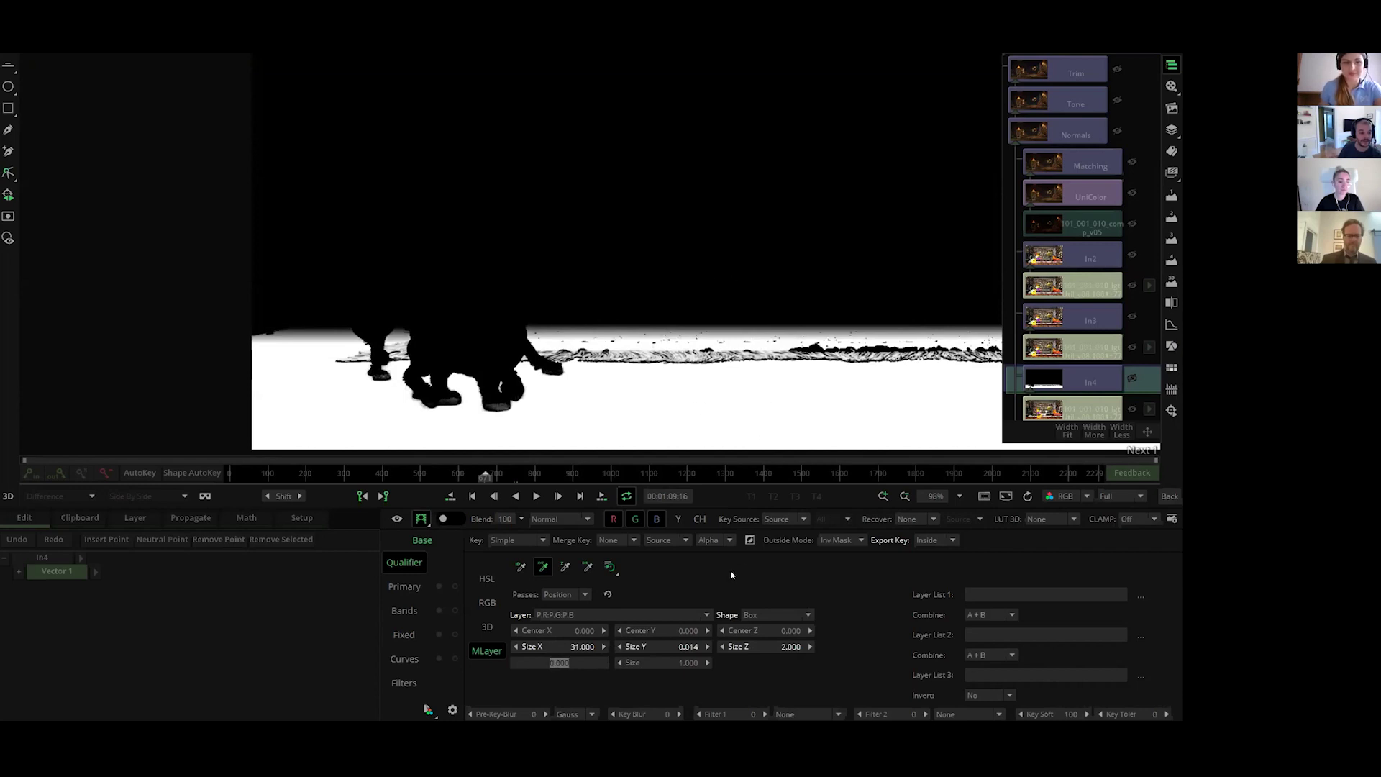
scroll(727, 300, "down", 3)
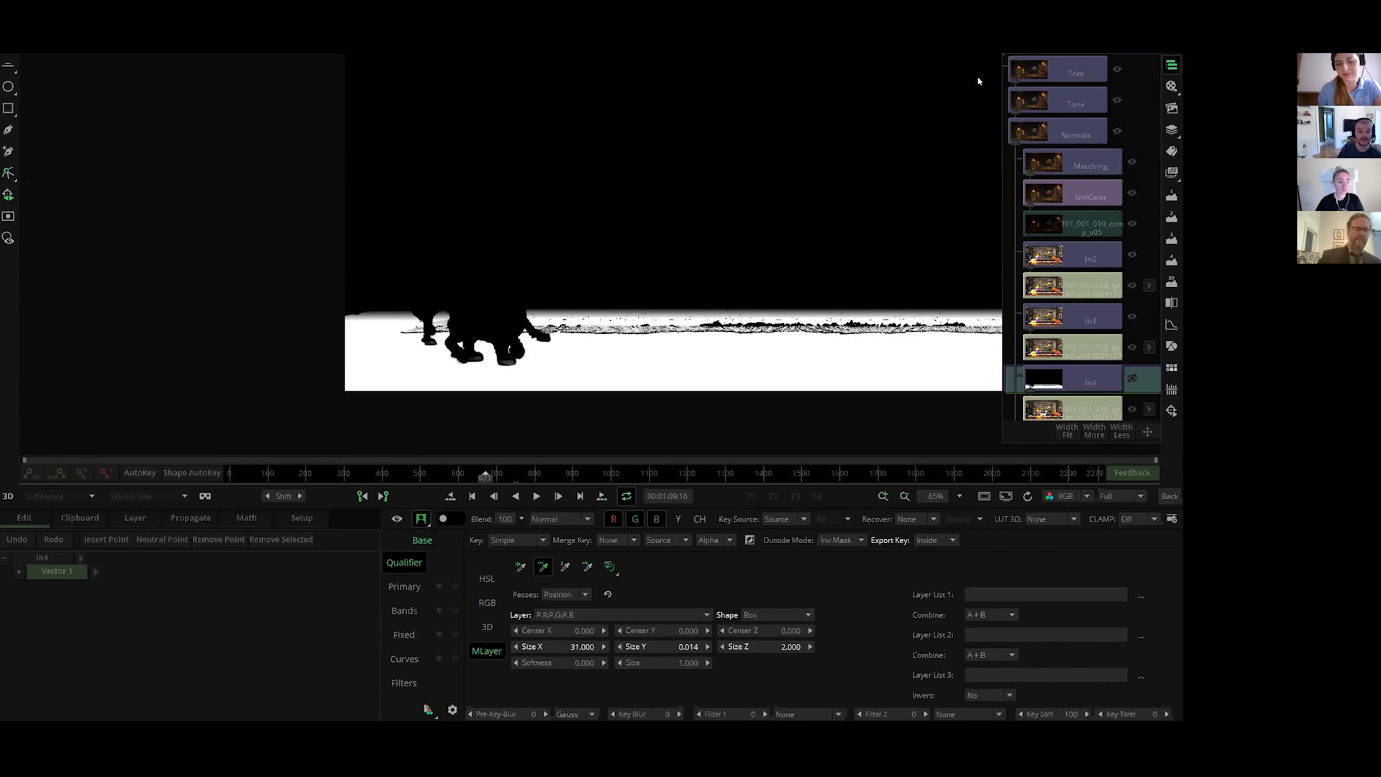
Step: Darken the foreground floor by lowering the Primary Gamma on the In4 vector of the Normals layer
left_click(1077, 72)
left_click(1089, 136)
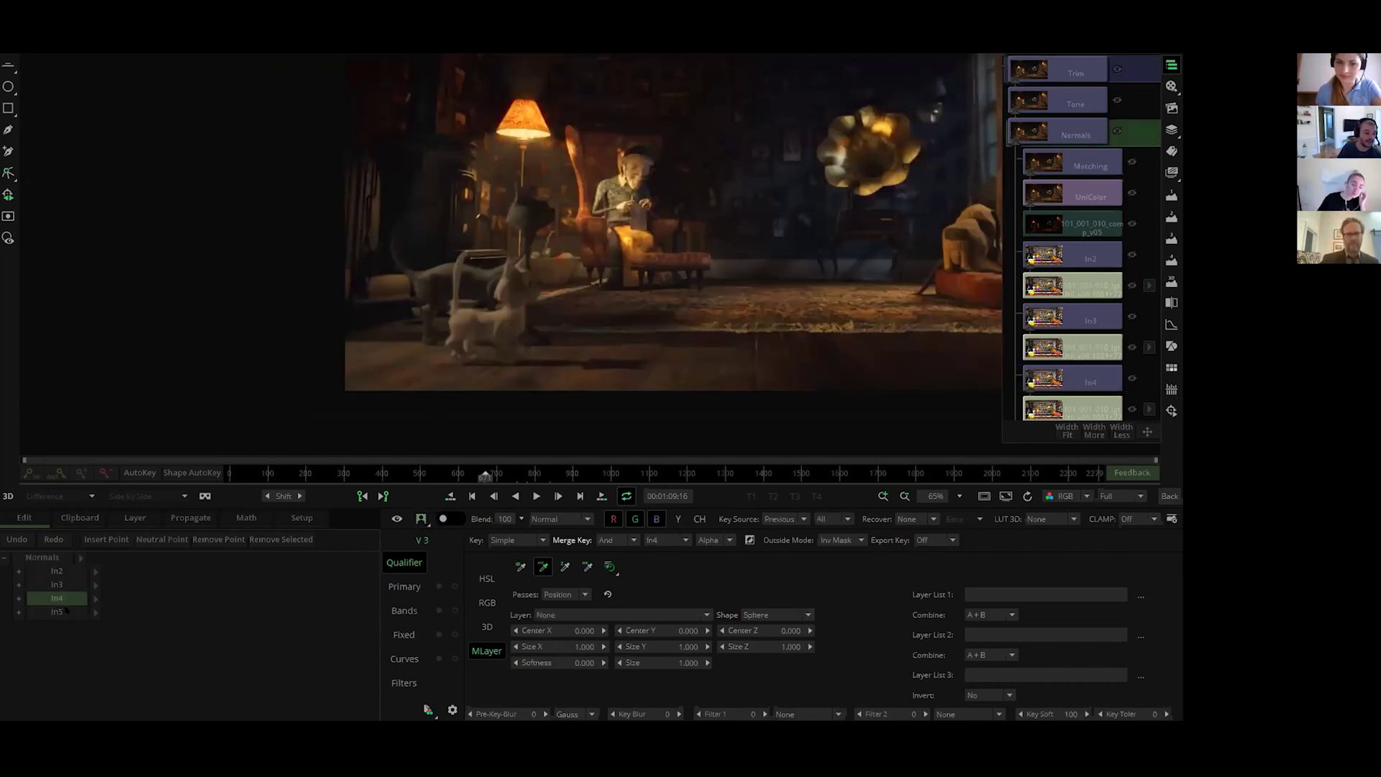
left_click(396, 587)
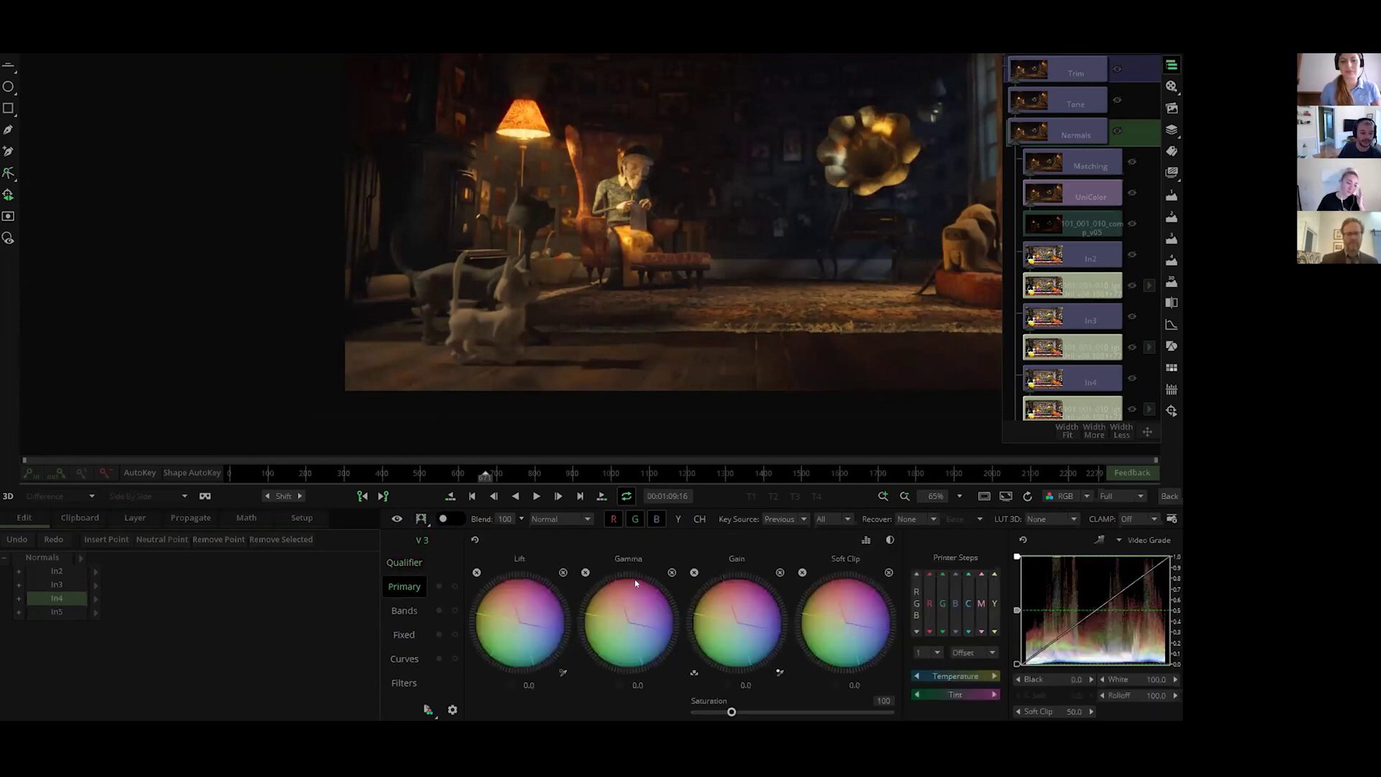
left_click_drag(636, 584, 536, 349)
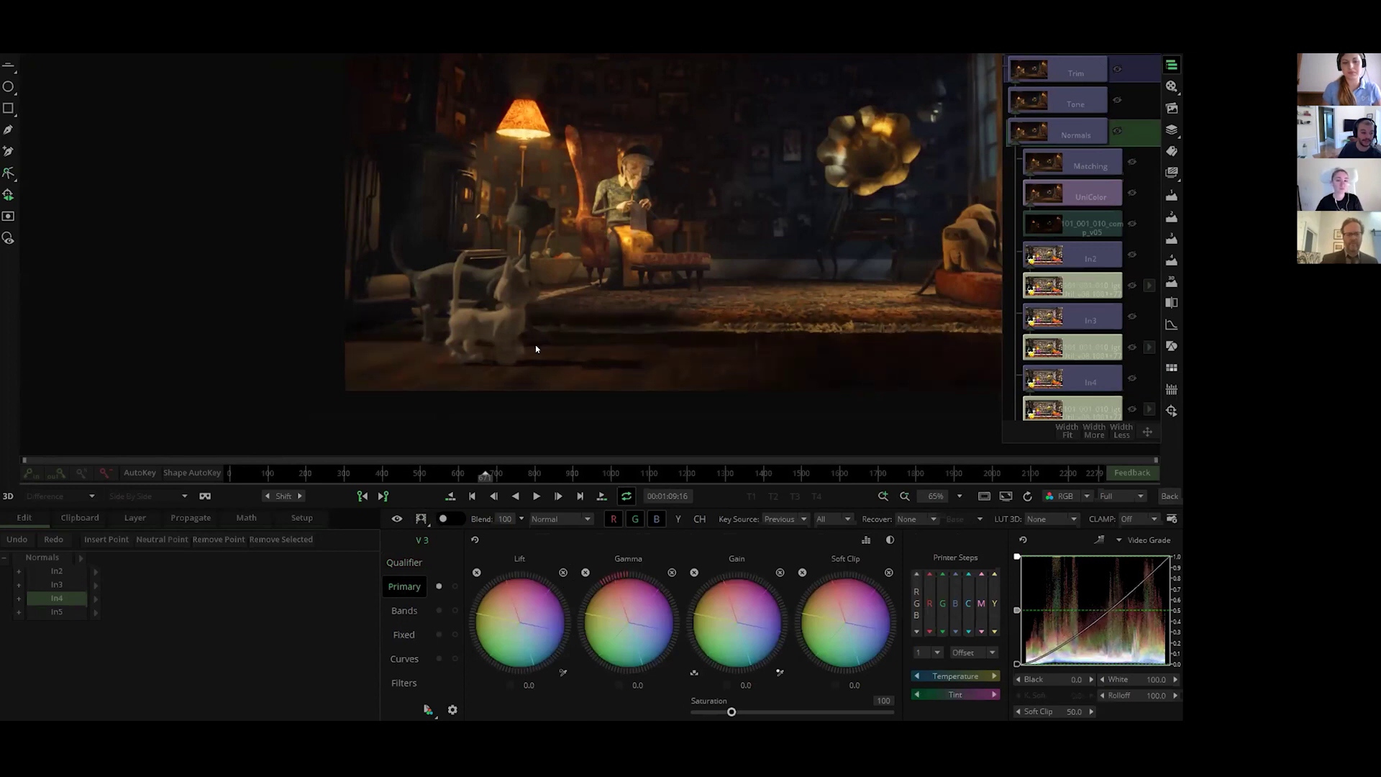
Step: Compare the floor around the cats' paws with the grade switched off and on
scroll(535, 349, "up", 5)
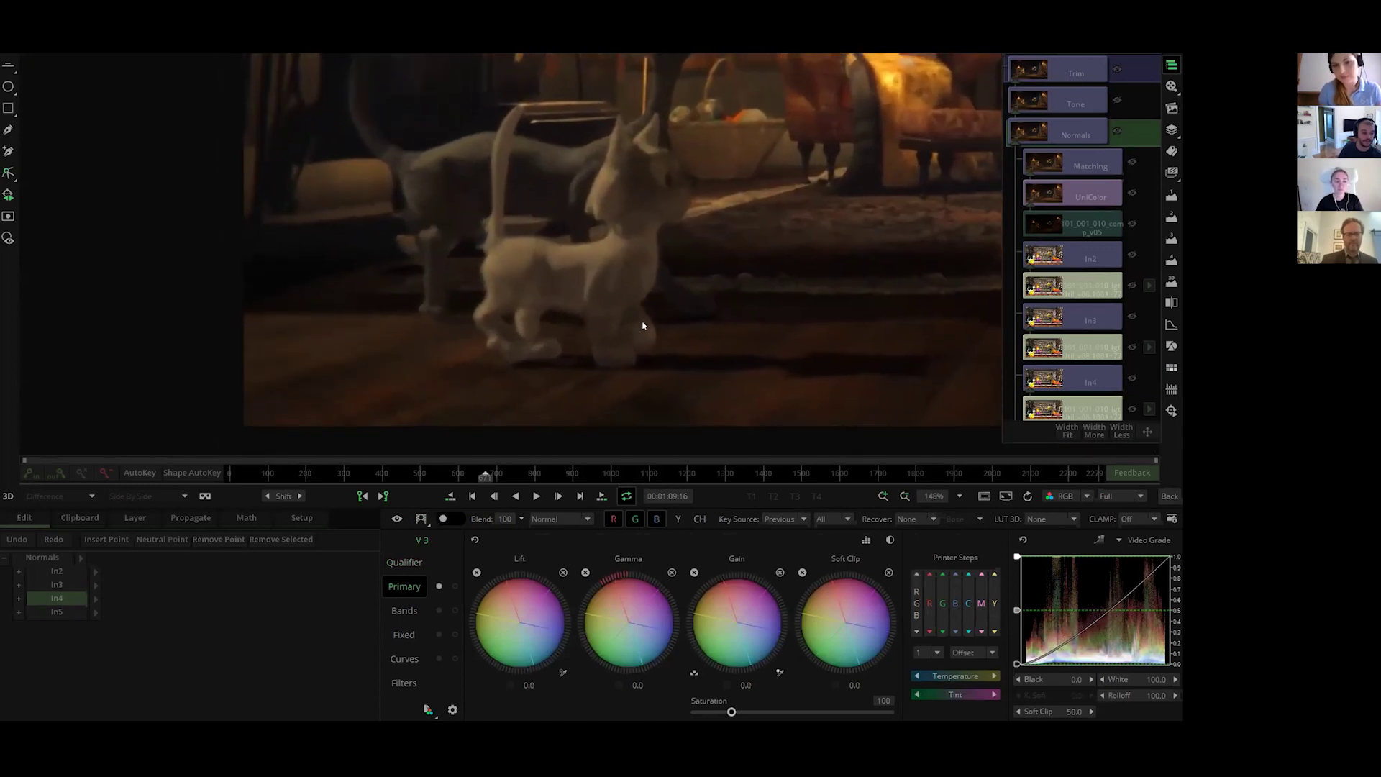
left_click(396, 519)
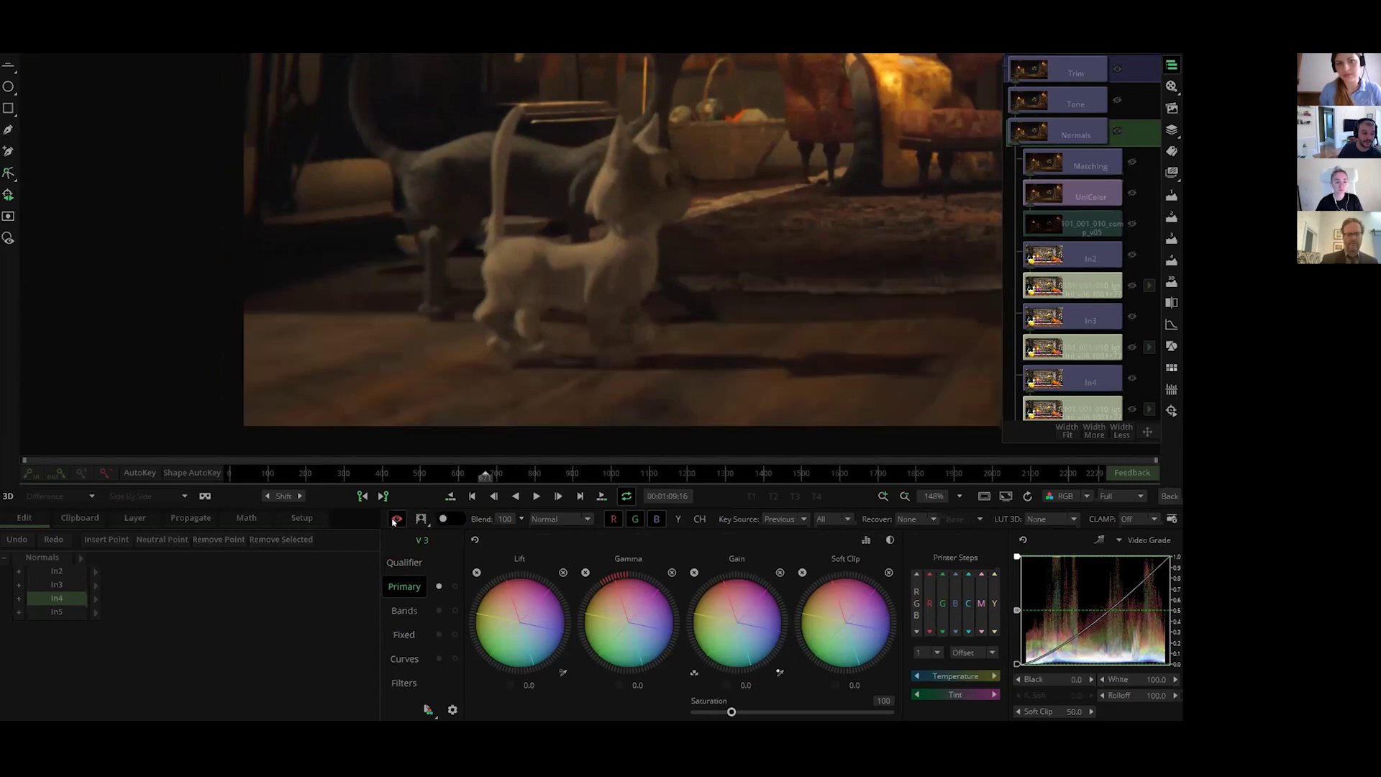
left_click(395, 520)
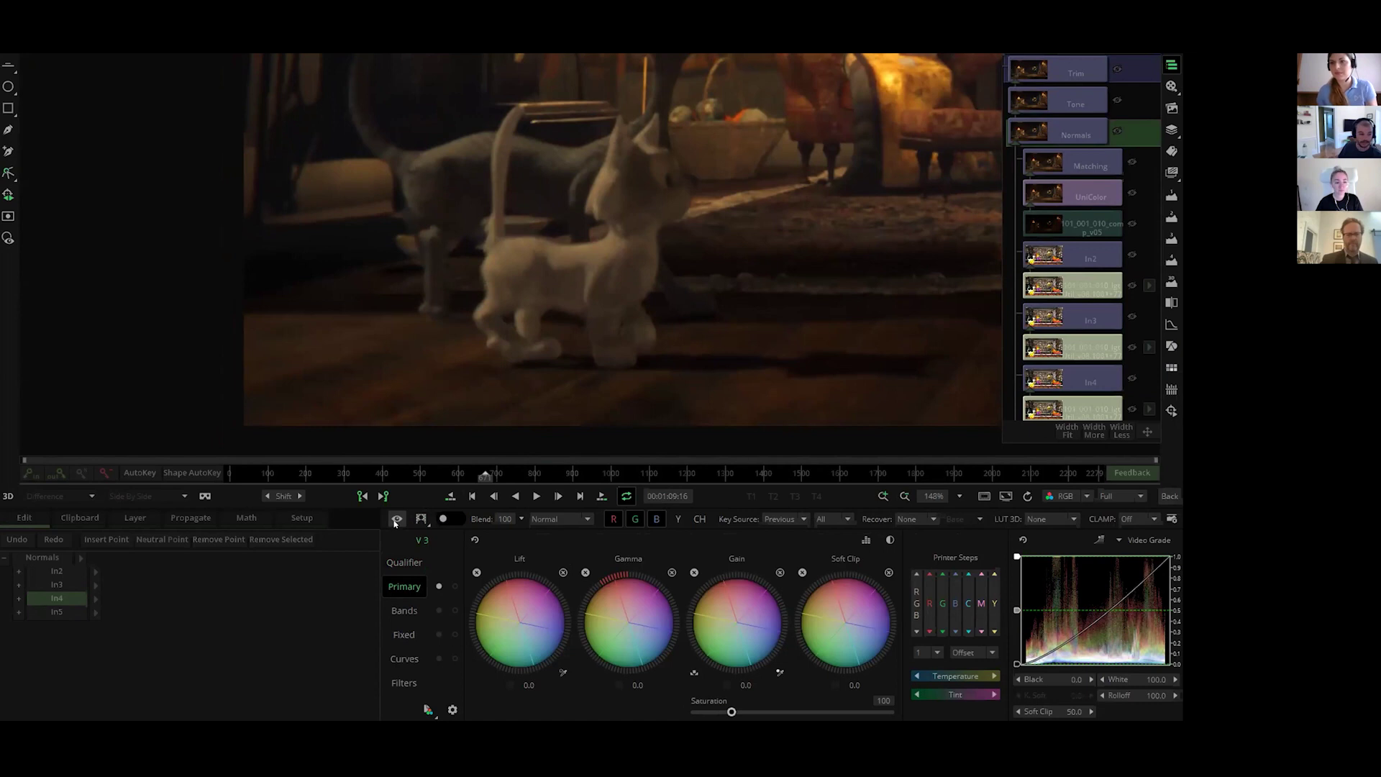
scroll(702, 326, "down", 1)
scroll(758, 309, "down", 3)
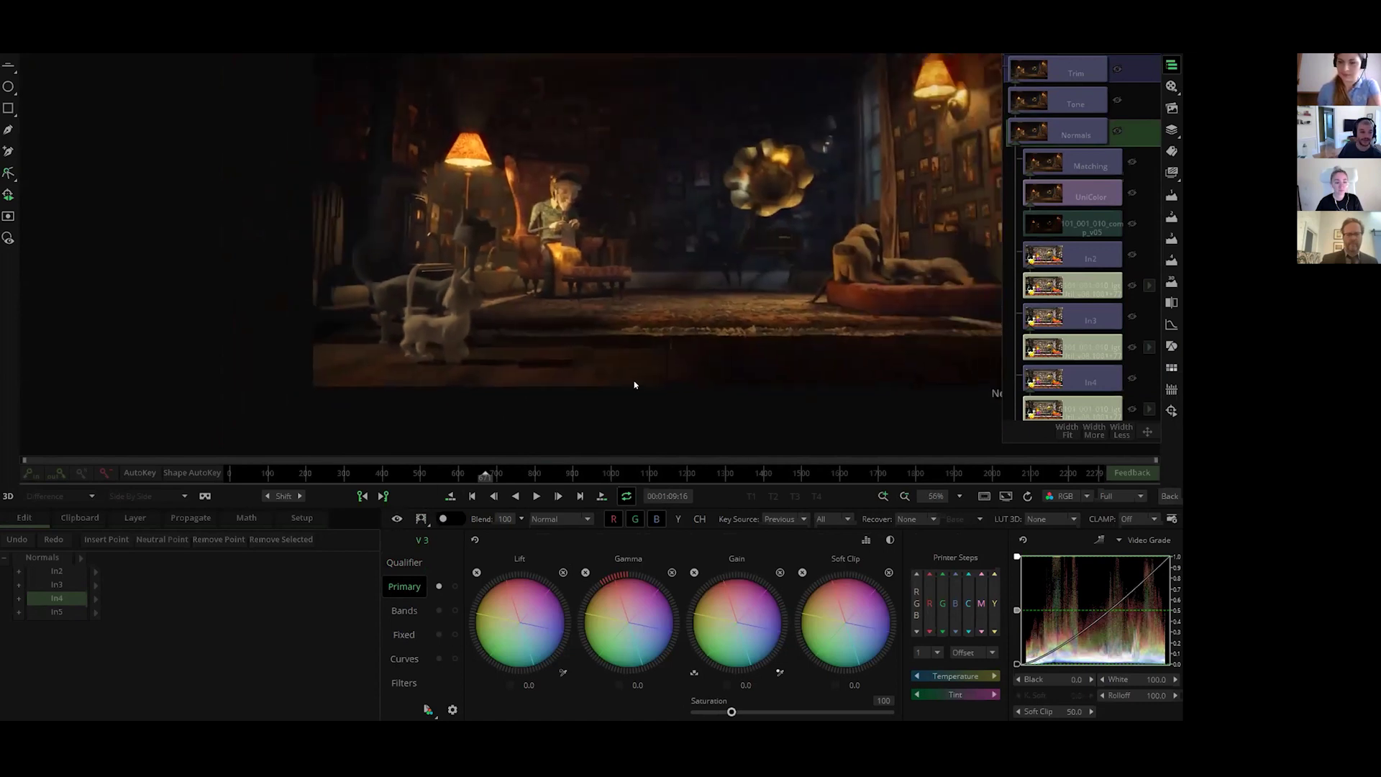
Step: At 00:01:11:18, set the floor grade's Saturation to 72 and compare the shot with the grade off and on
left_click_drag(473, 476, 505, 476)
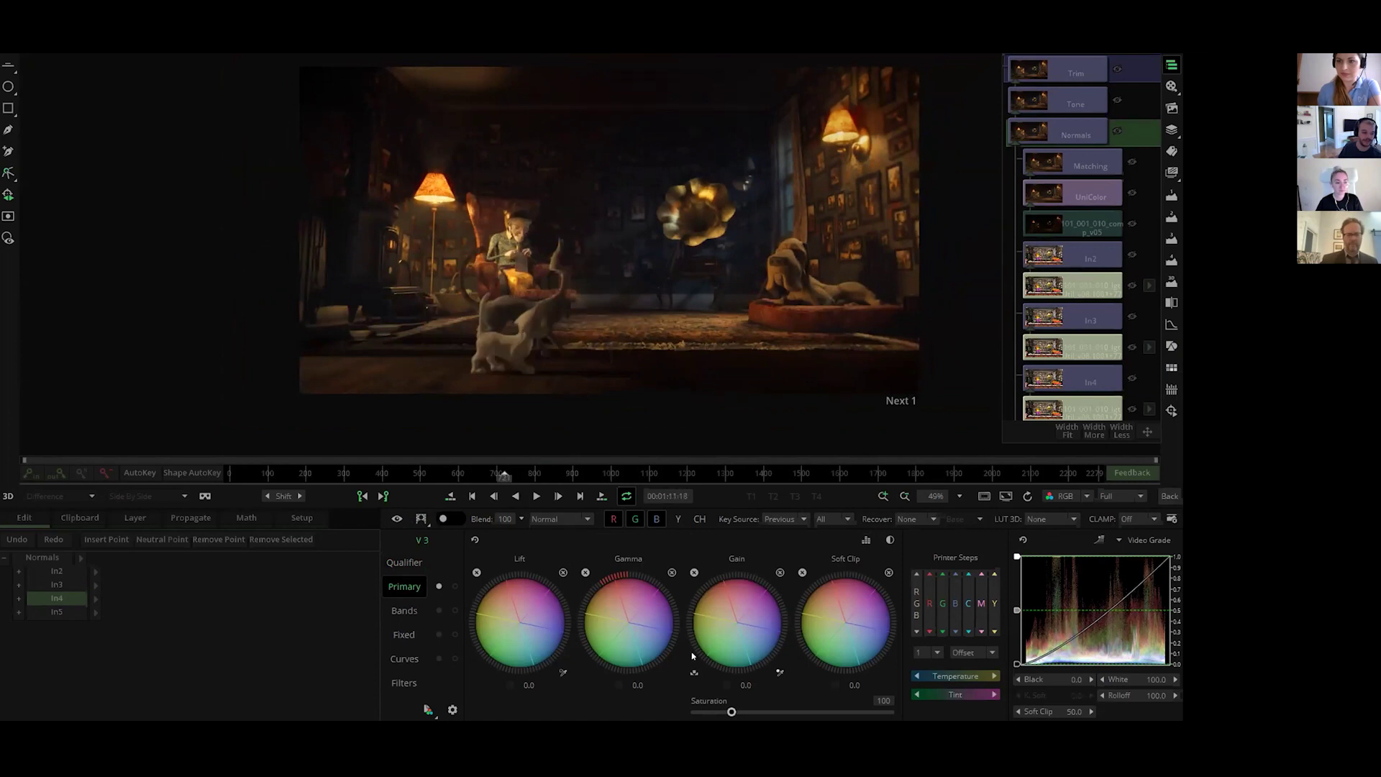
left_click_drag(732, 711, 719, 711)
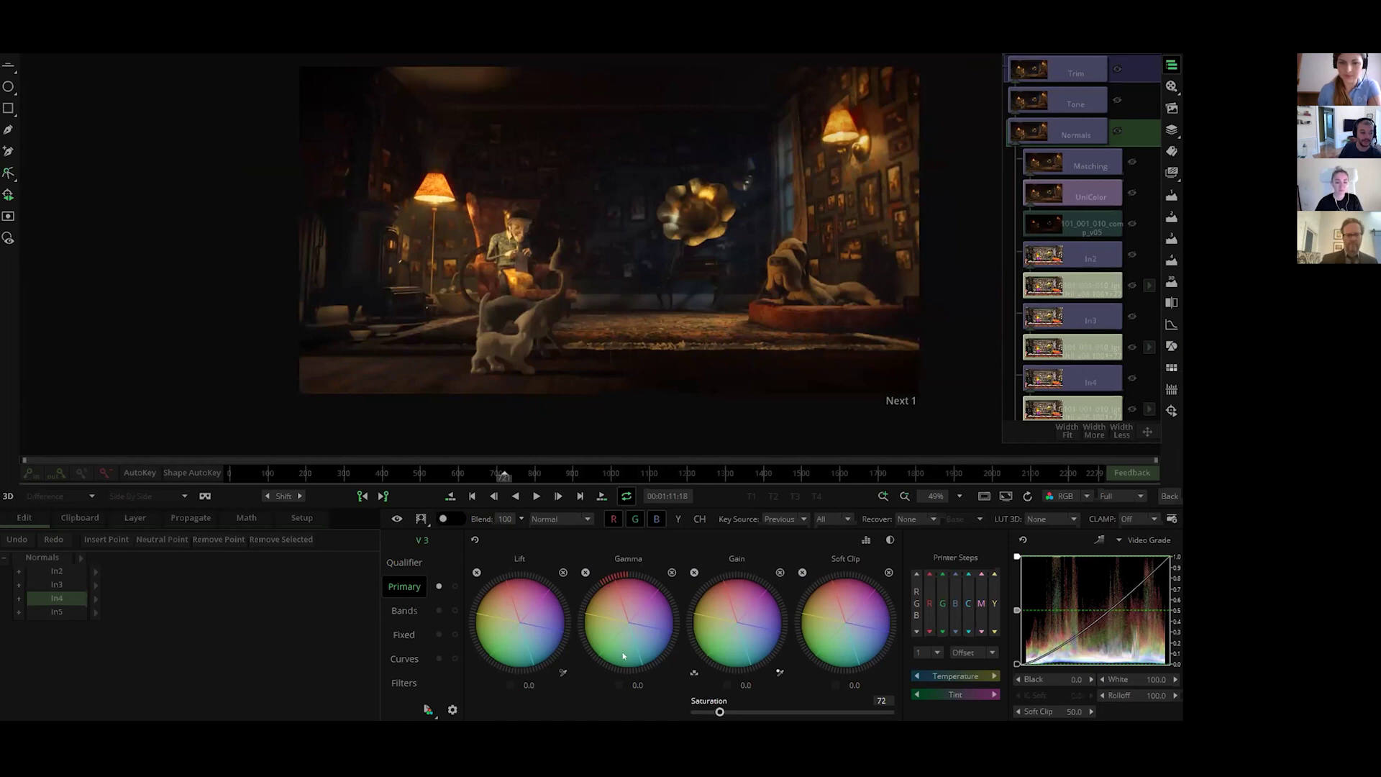
left_click(397, 519)
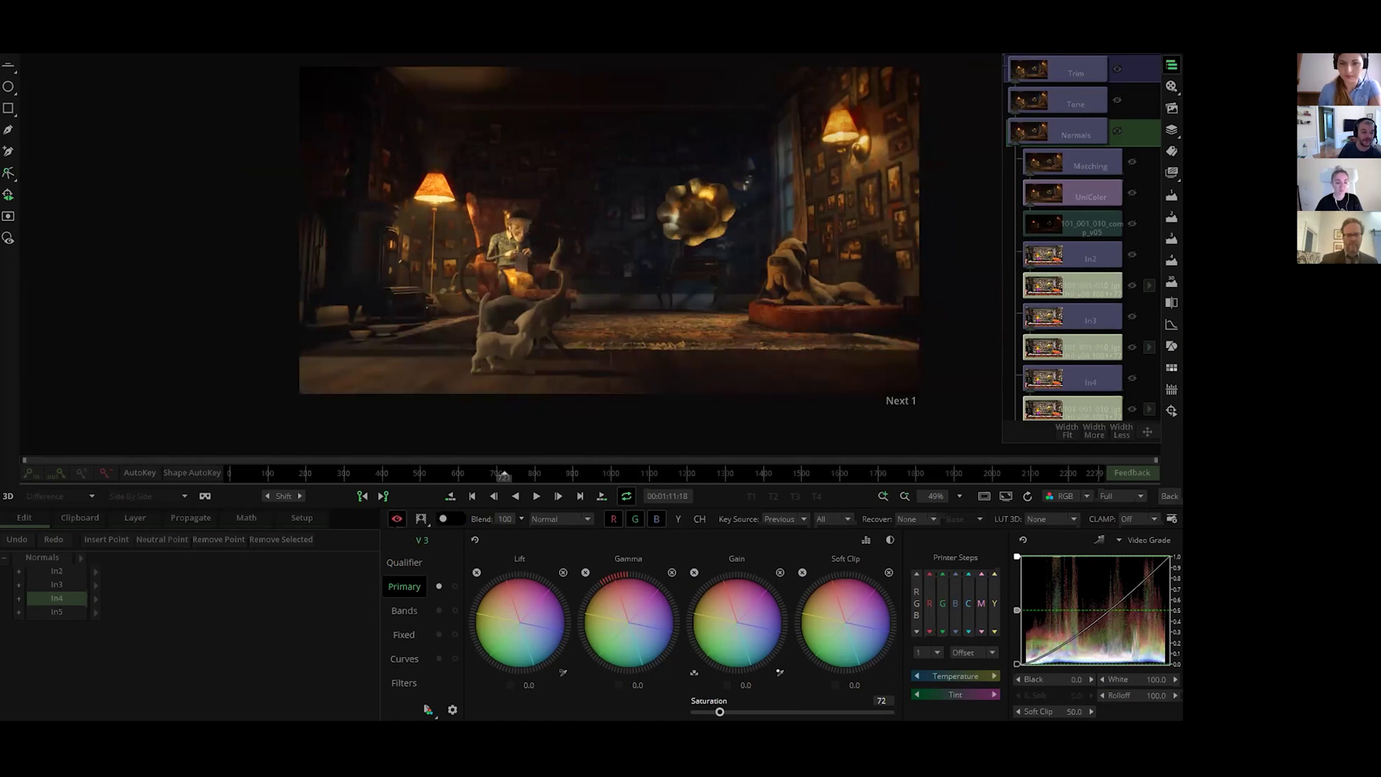
left_click(396, 518)
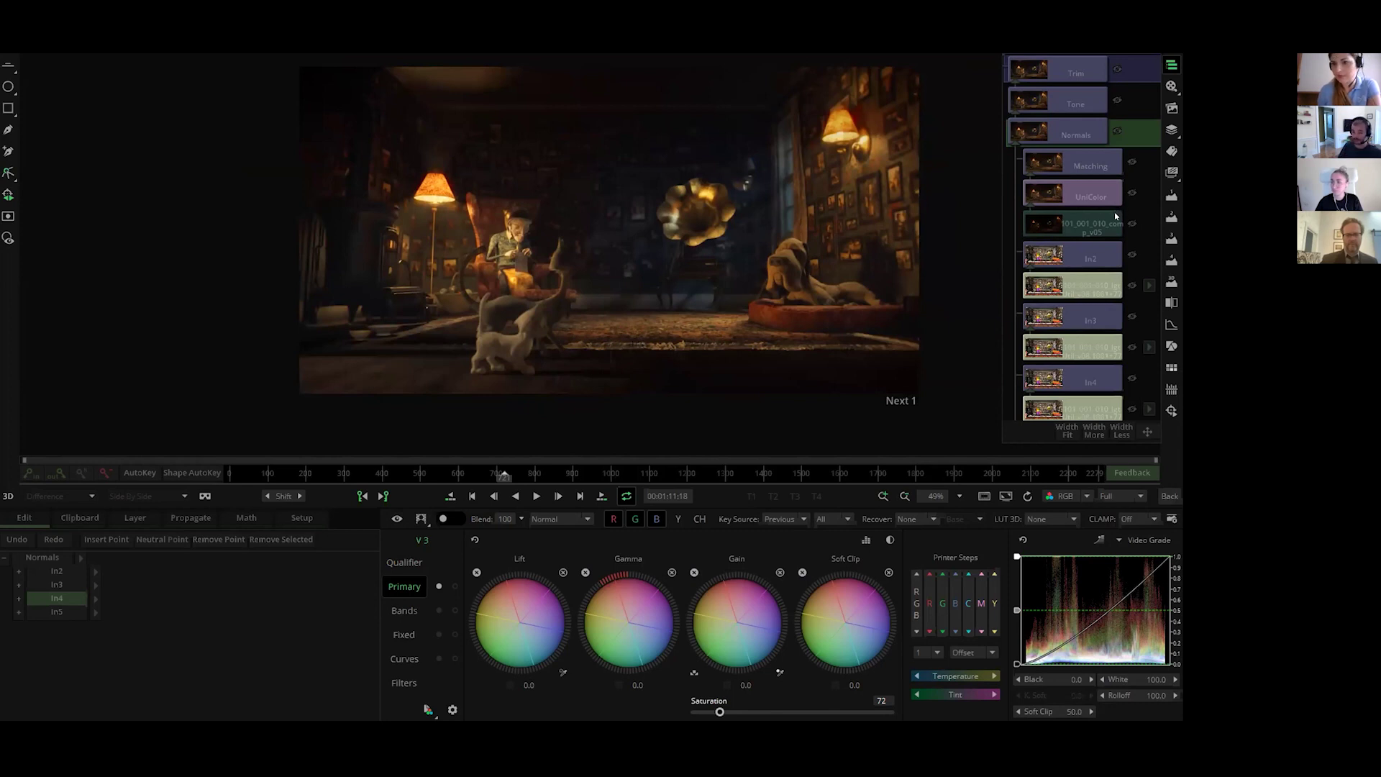
Step: Set the Softness of the In4 position key to 14 and check its effect by toggling the Normals layer
left_click(1084, 382)
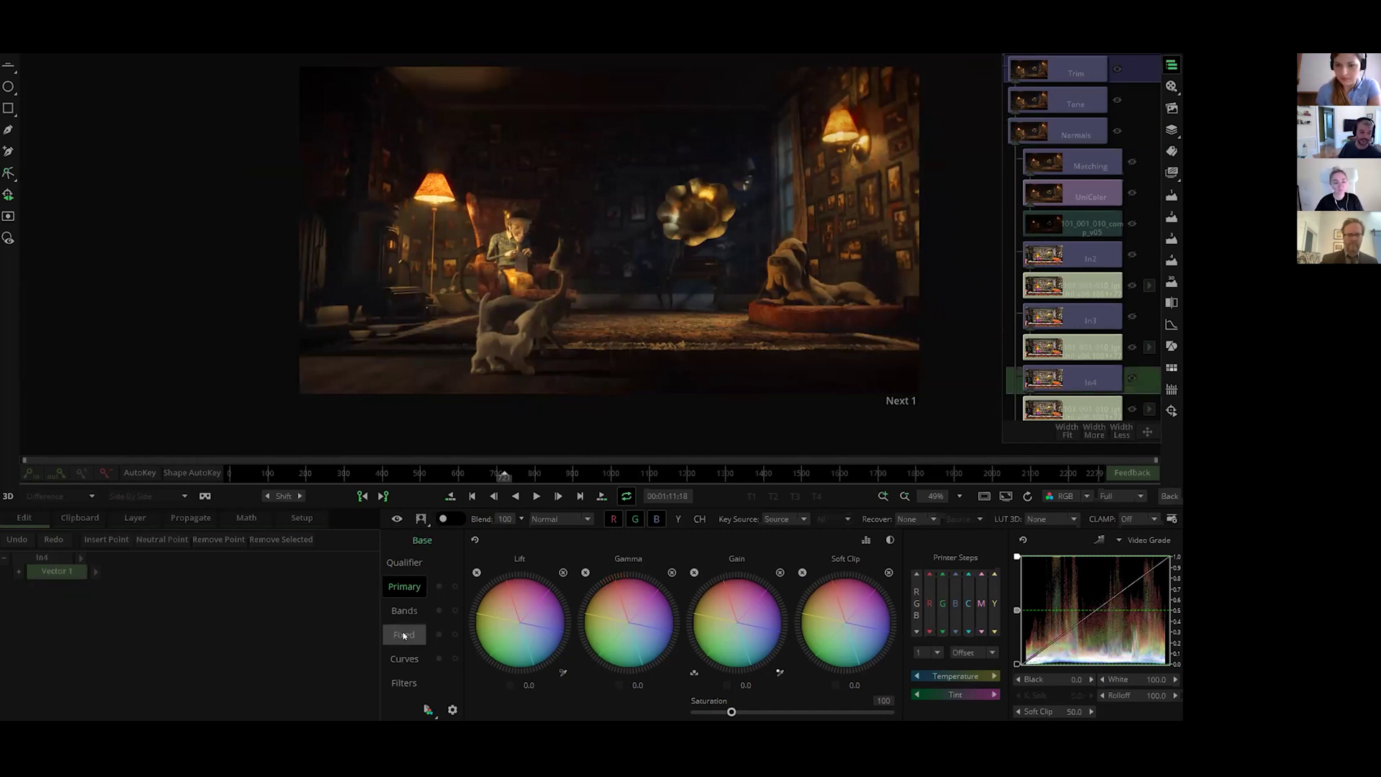
left_click(397, 564)
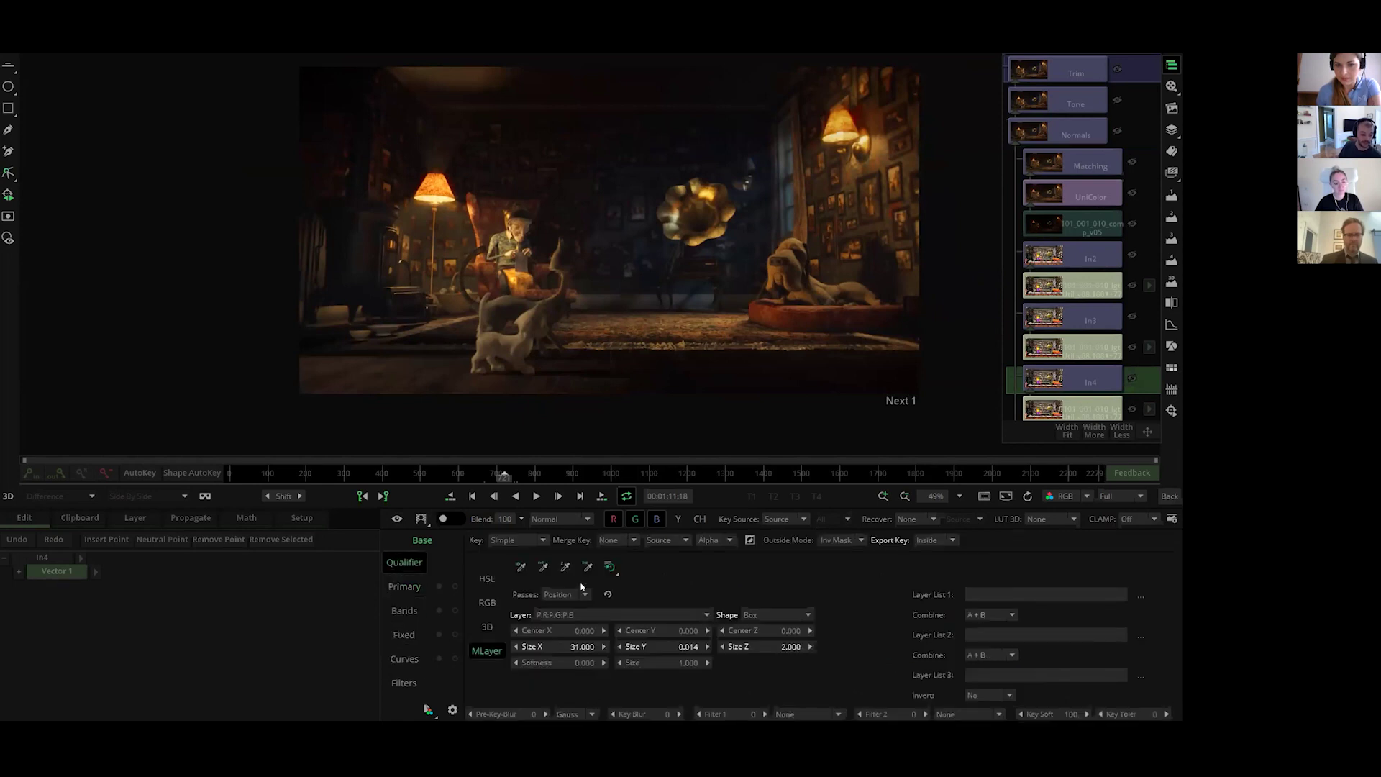
left_click(588, 663)
type("1")
key("Return")
type("12")
key("Return")
left_click(593, 684)
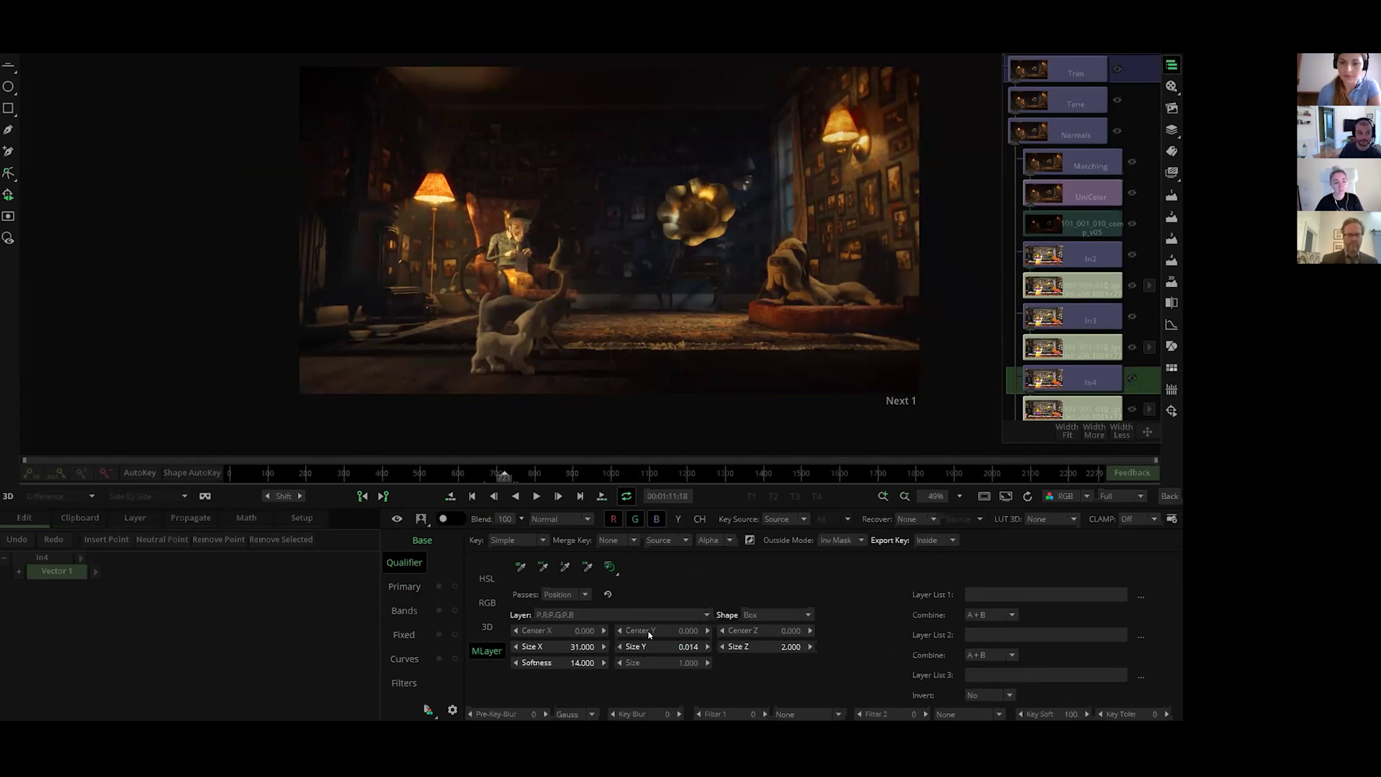
left_click_drag(800, 204, 764, 233)
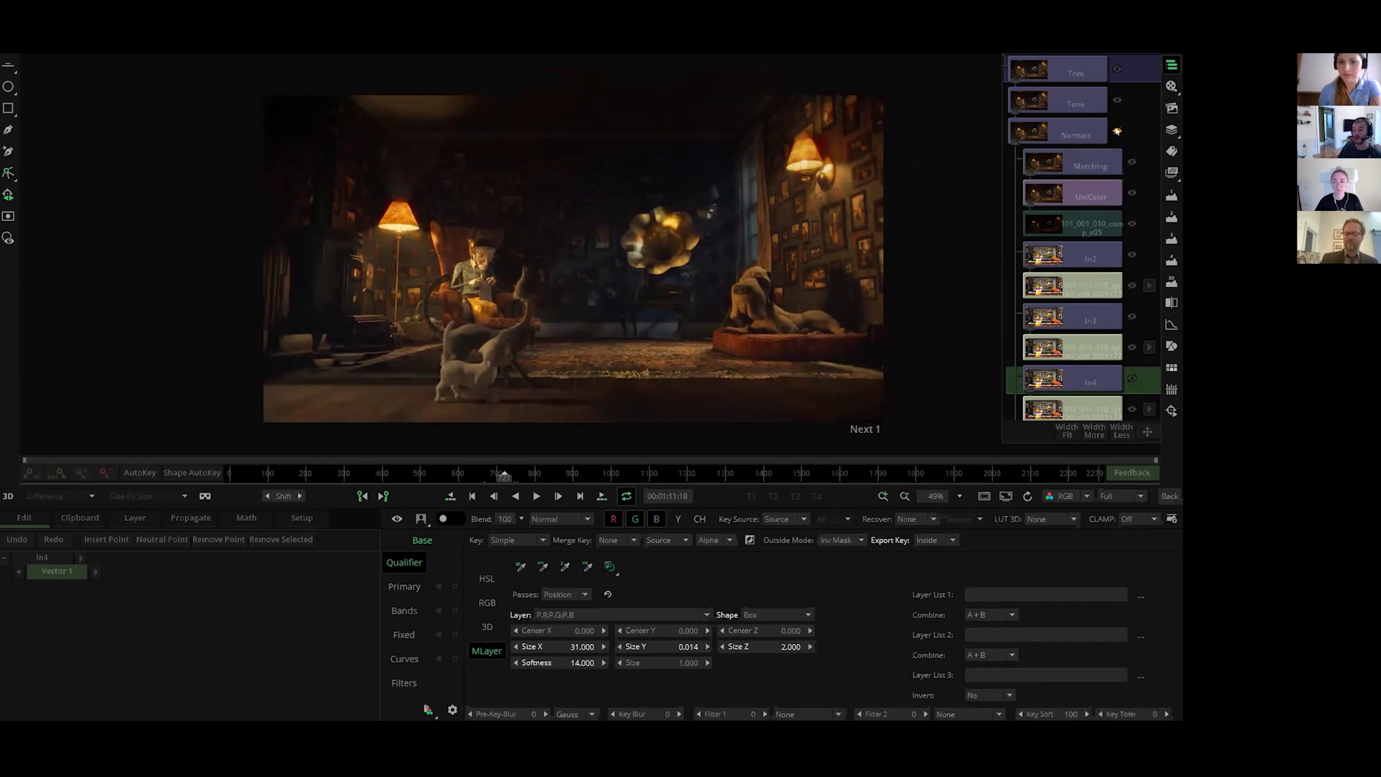
left_click(1117, 131)
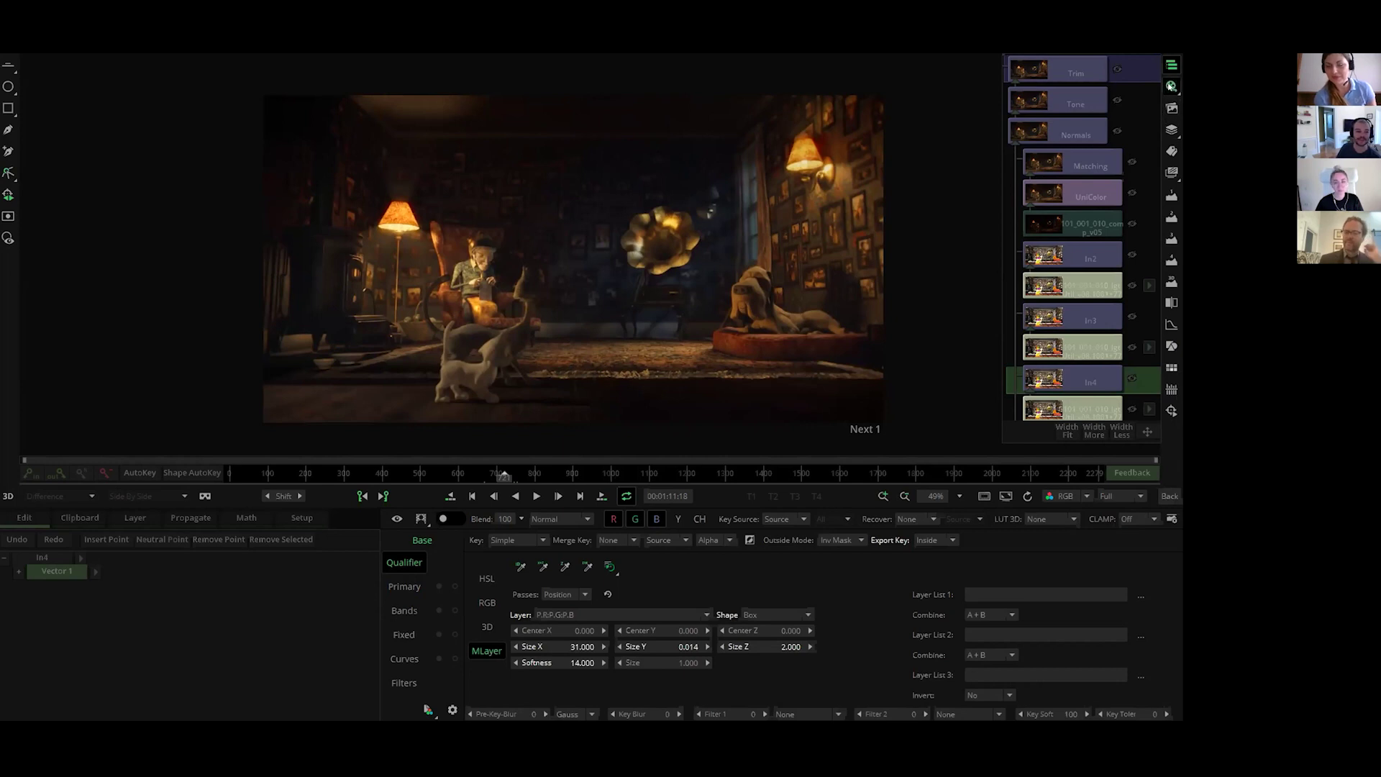
Step: Show the shot thumbnails with the Trim layer selected, and view shots 5 and 7
left_click(1171, 85)
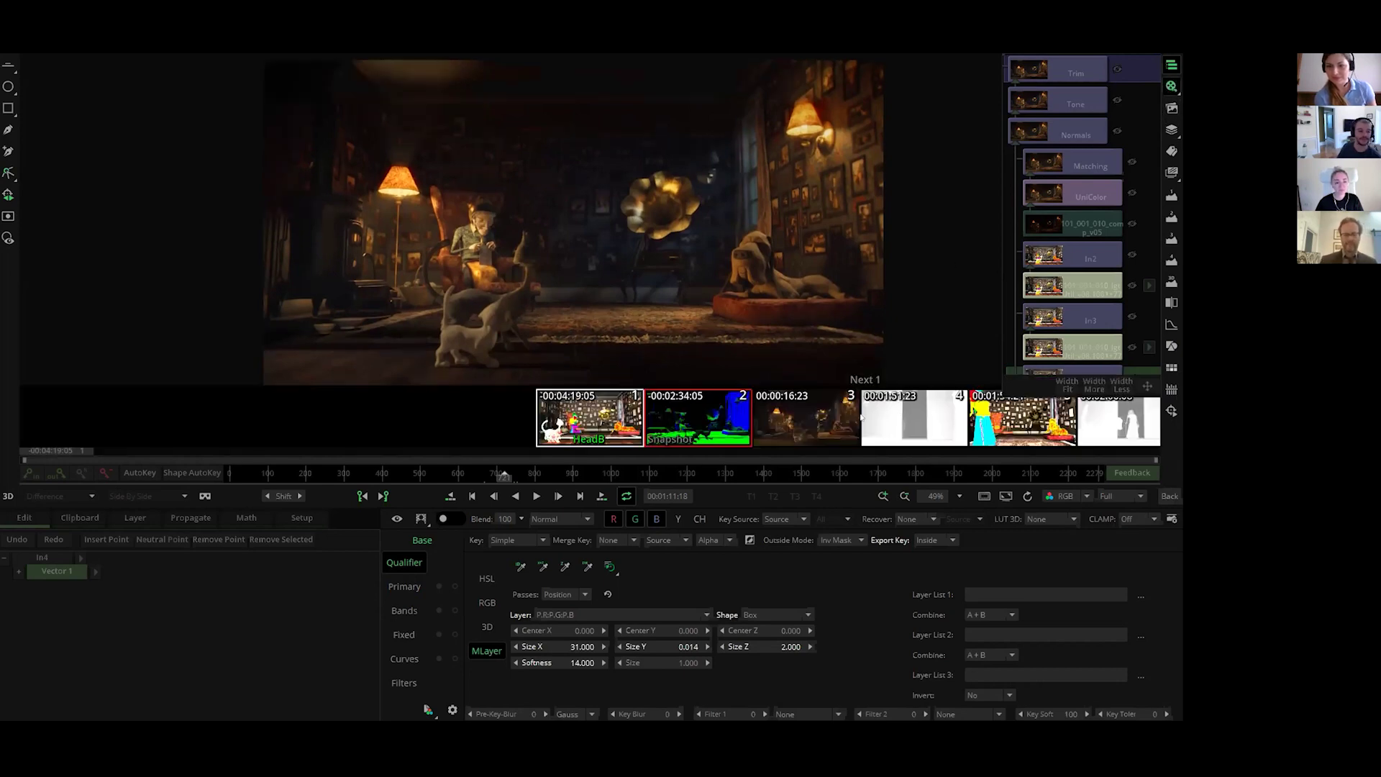
left_click(1133, 70)
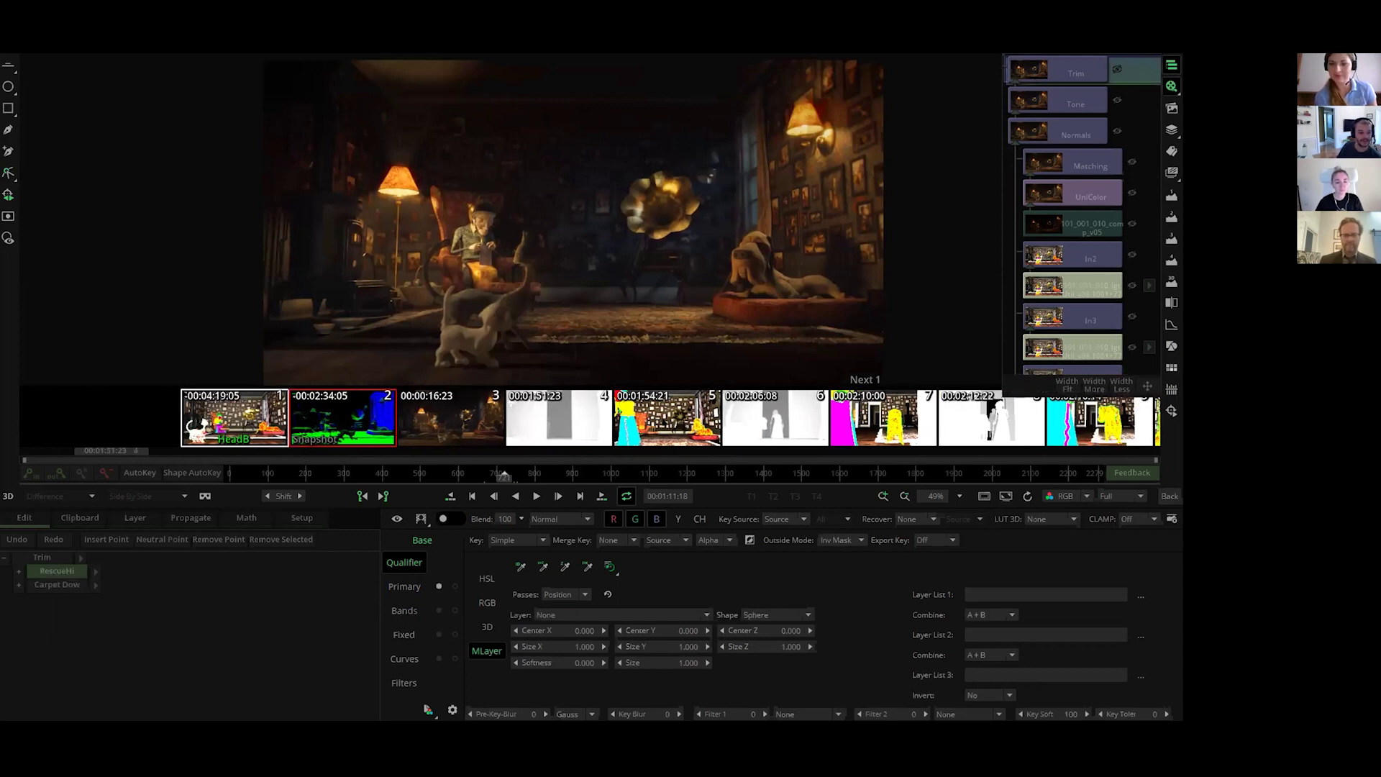
left_click(669, 423)
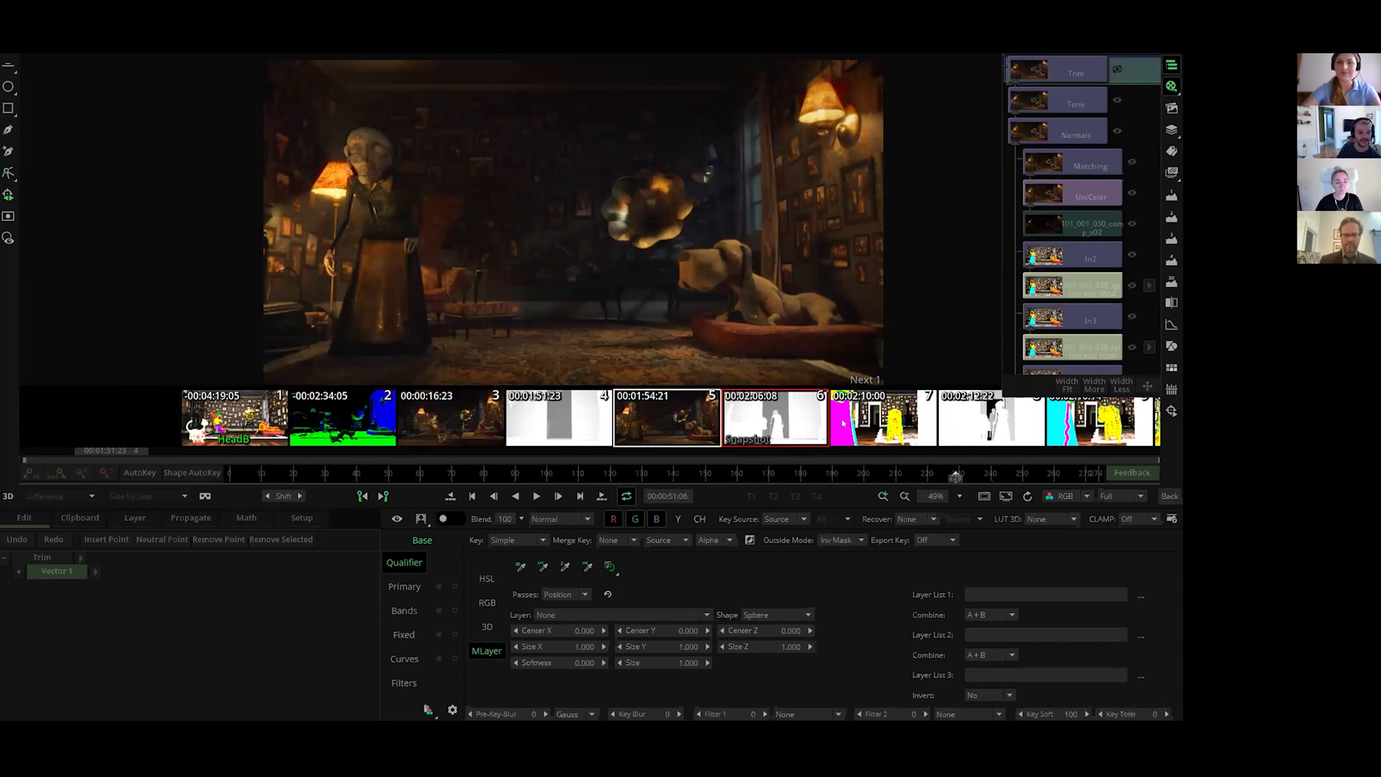
left_click(753, 423)
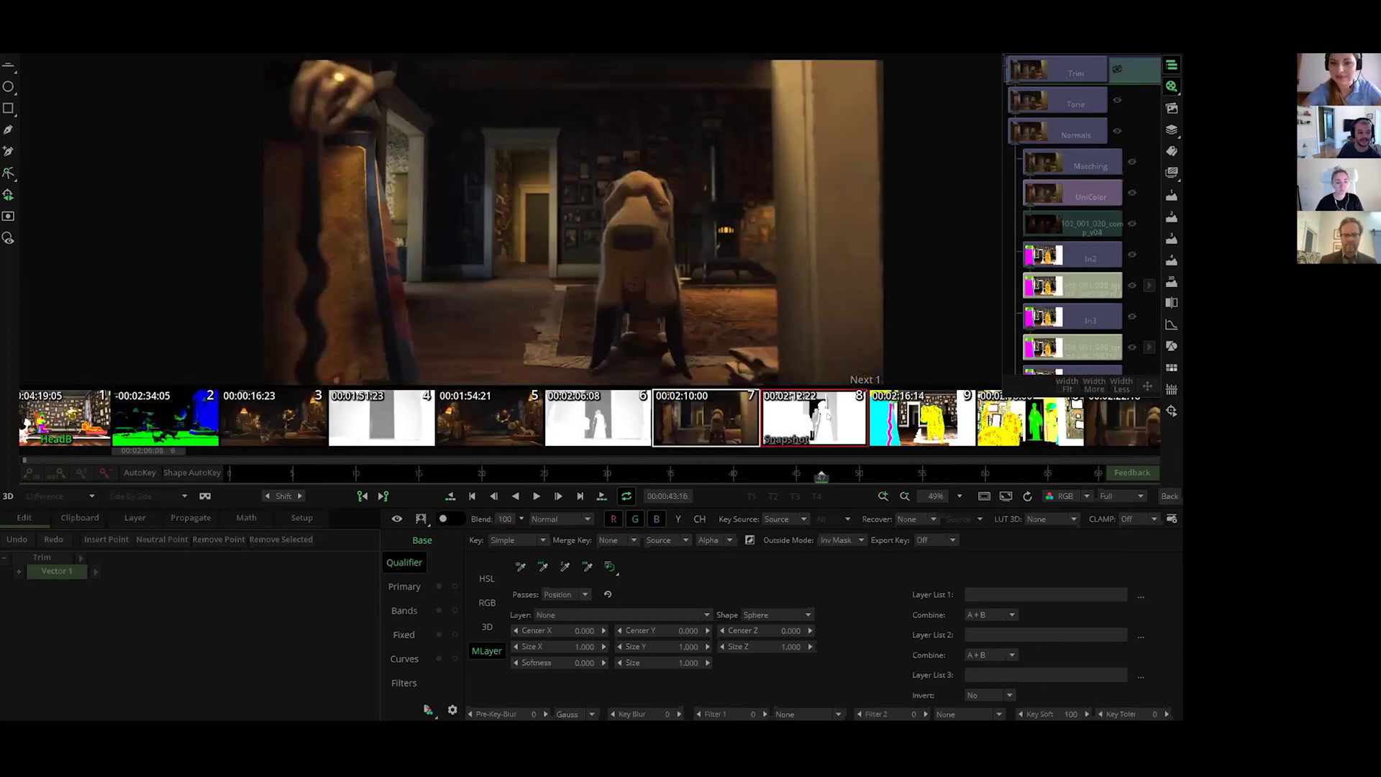
Step: Open shot 17, the hallway with the lit kitchen doorway, and hide the shot thumbnails
scroll(827, 416, "down", 7)
scroll(715, 424, "down", 4)
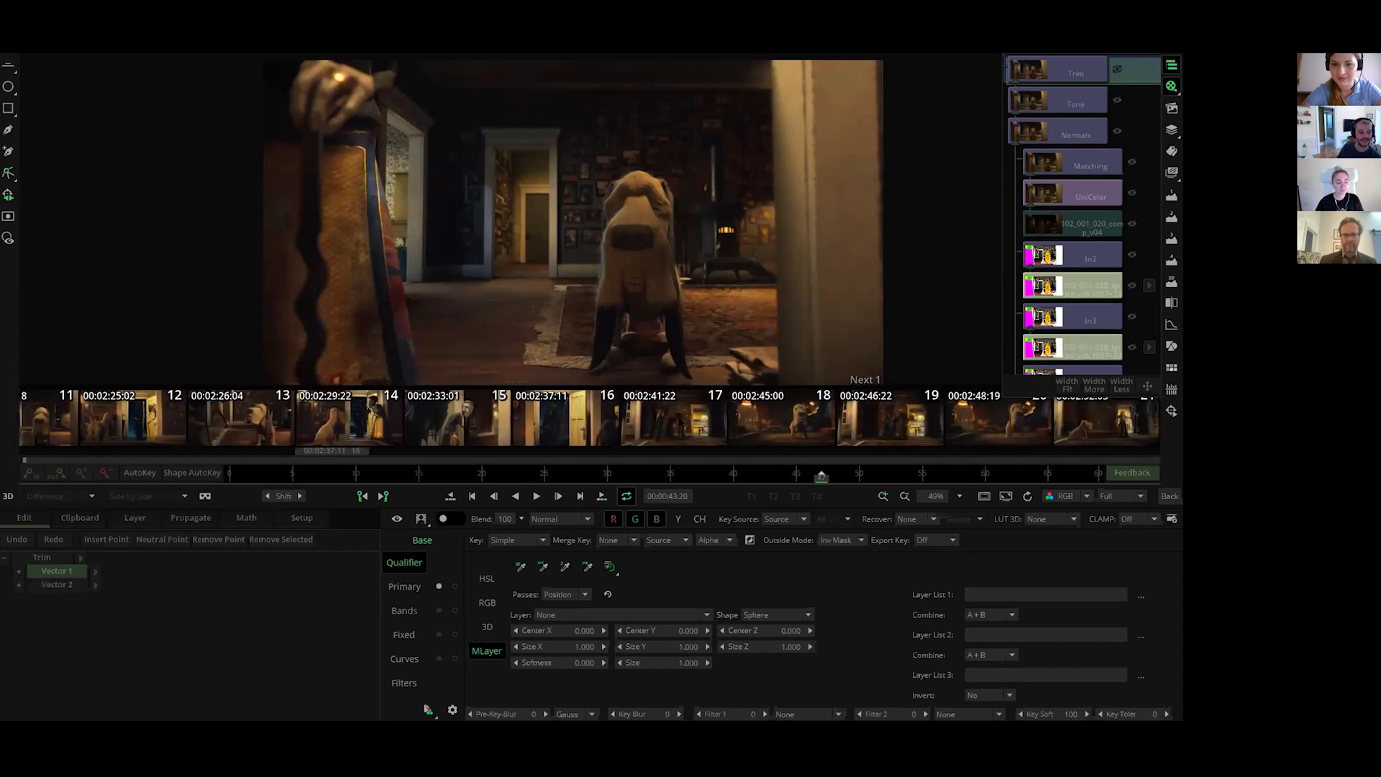
left_click(684, 416)
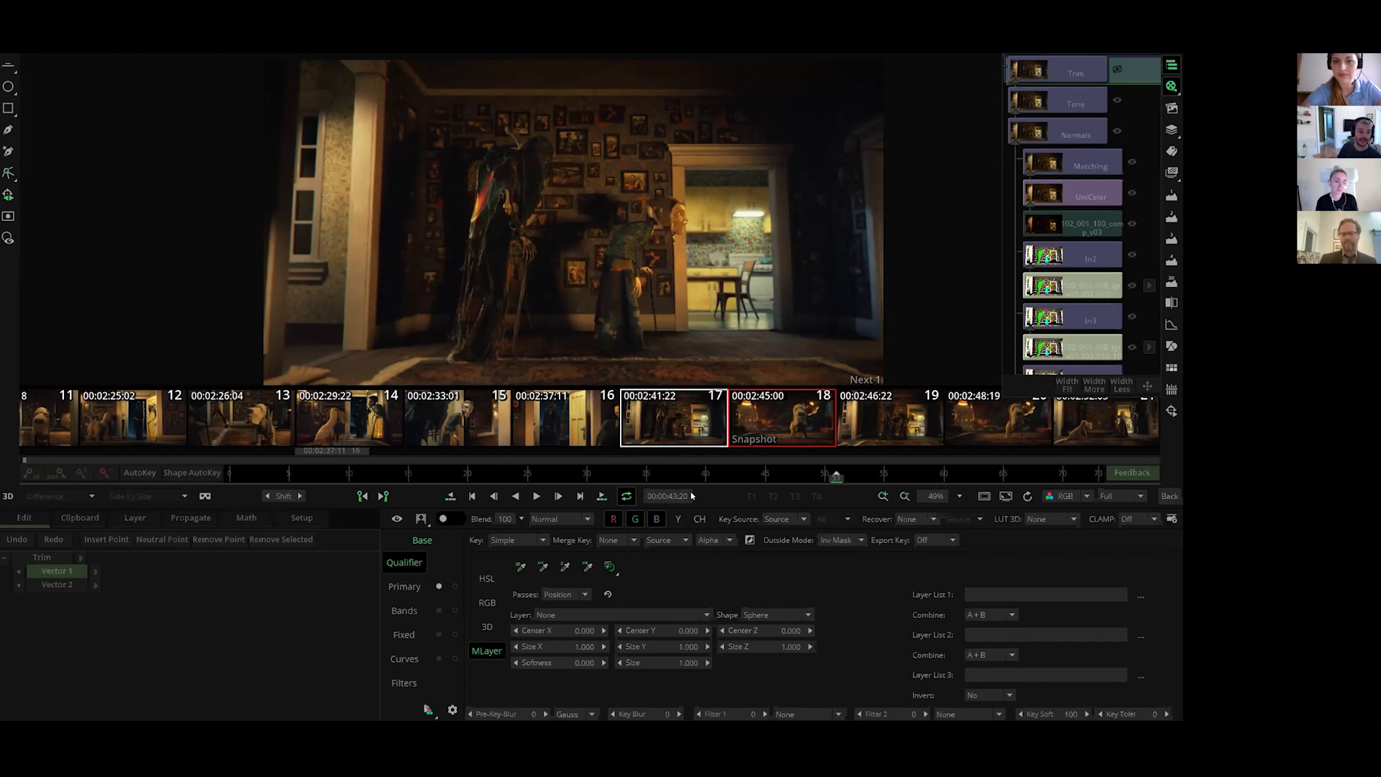
left_click(1172, 86)
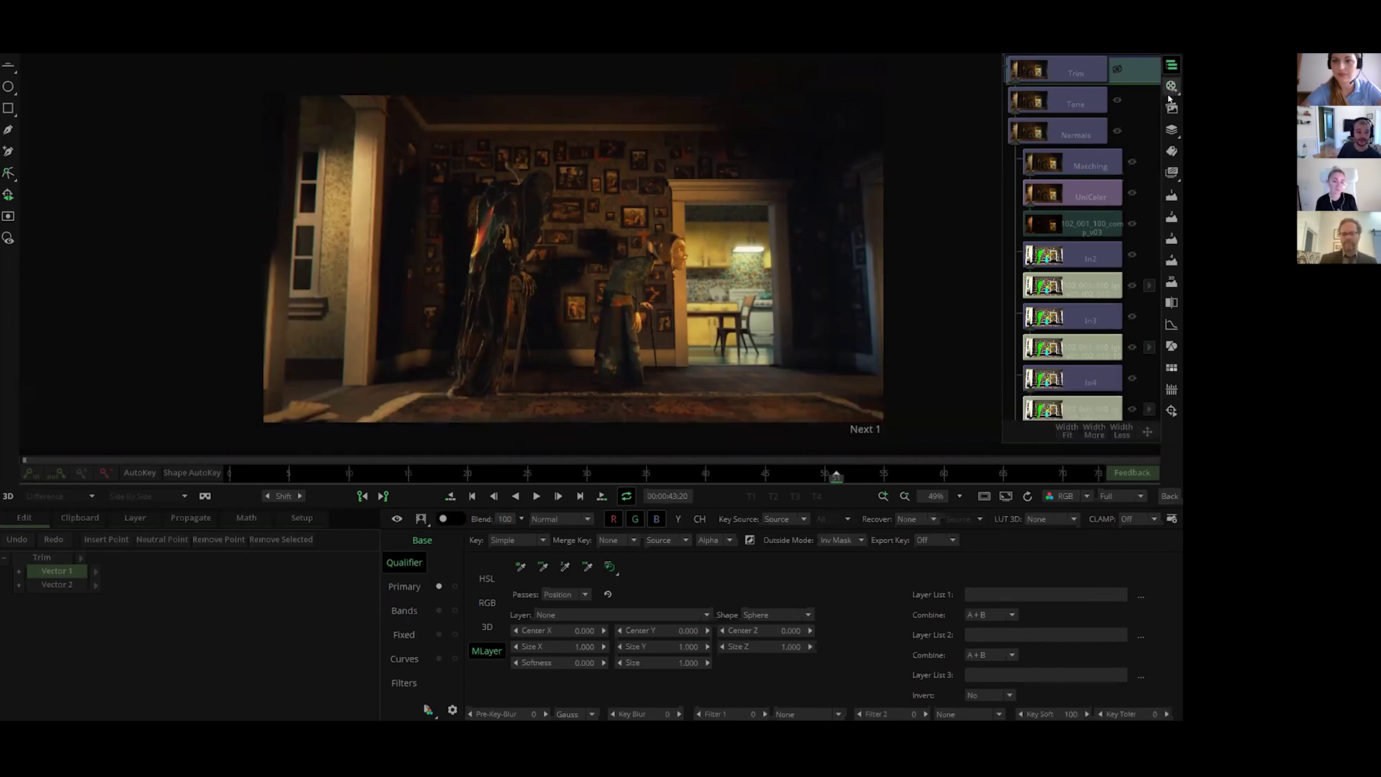
Step: Compare the hallway figures with the WarmUnder vector of the Normals layer switched off and on
left_click(1084, 132)
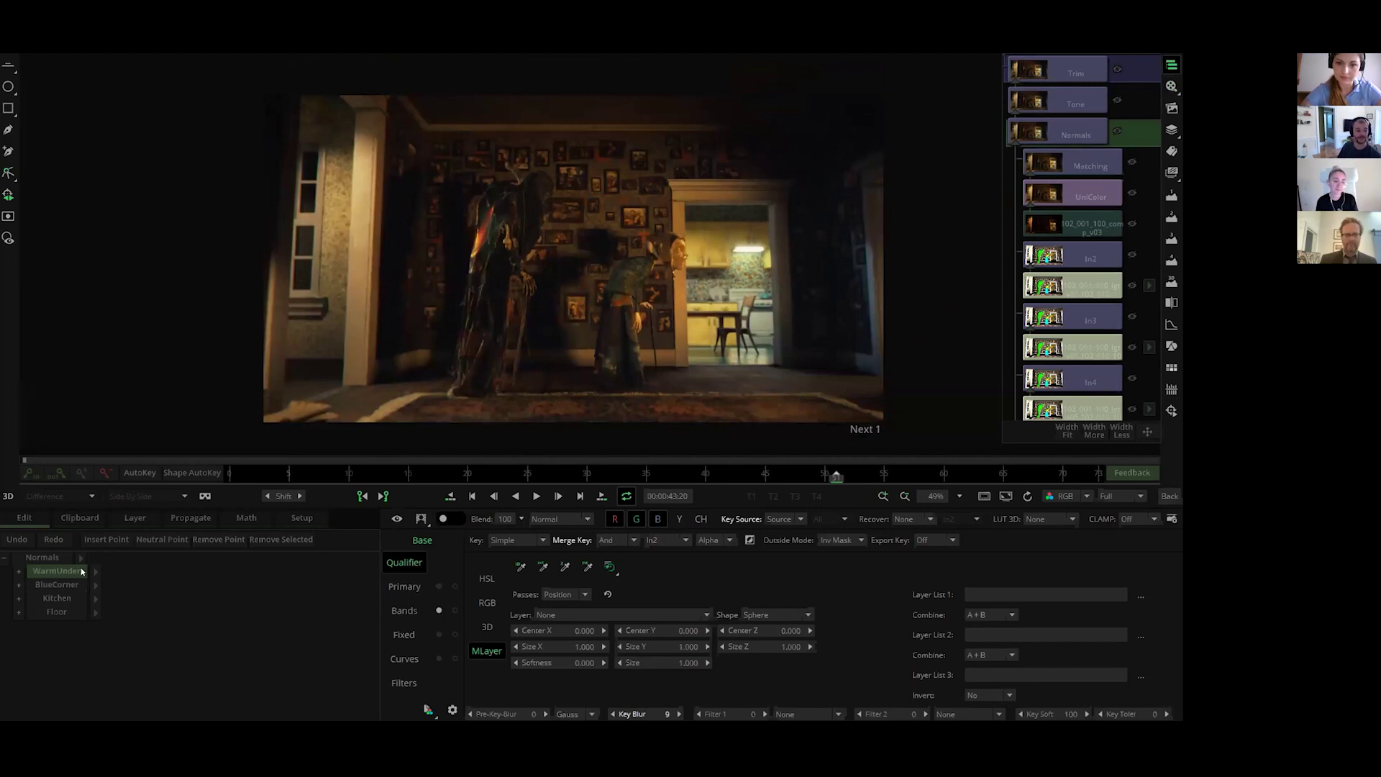
left_click(397, 519)
left_click(397, 519)
scroll(514, 344, "up", 4)
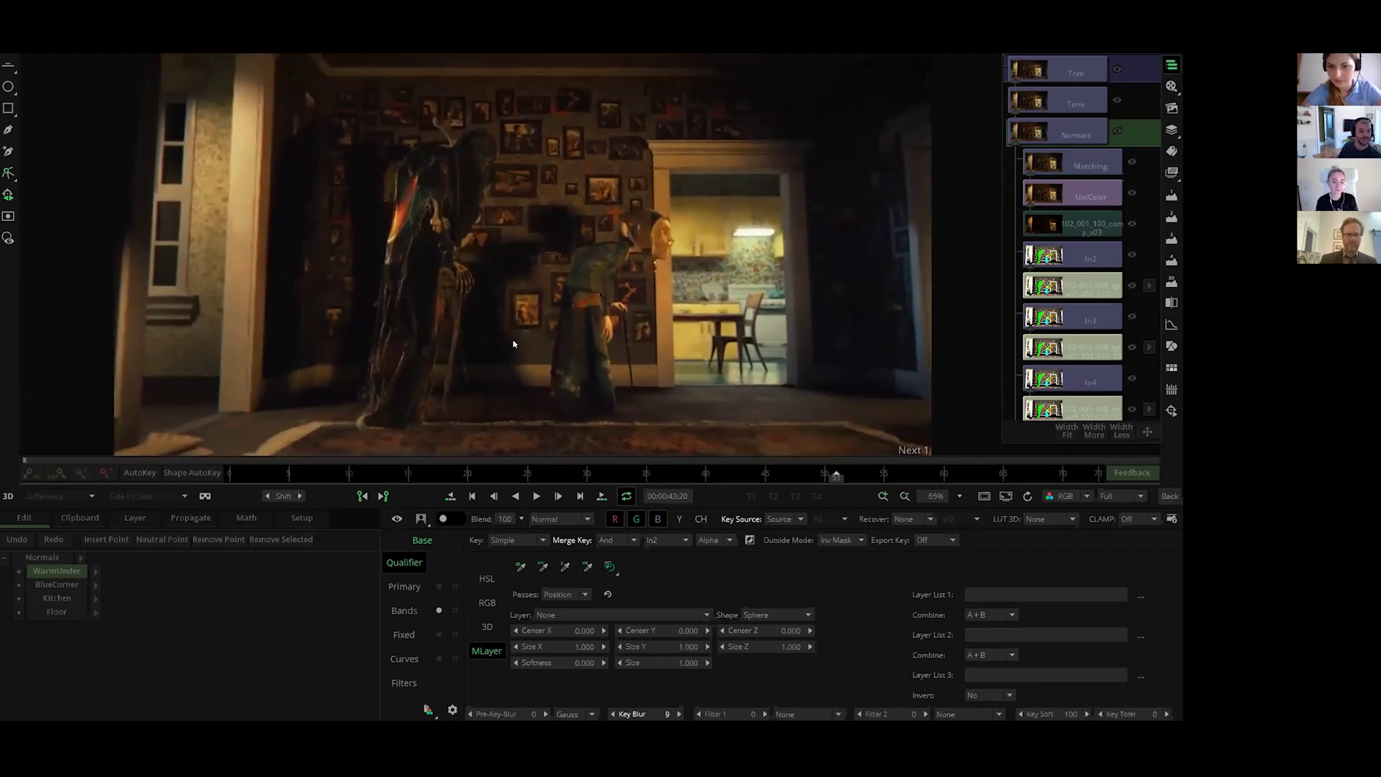
scroll(513, 344, "up", 6)
left_click(397, 519)
left_click(397, 519)
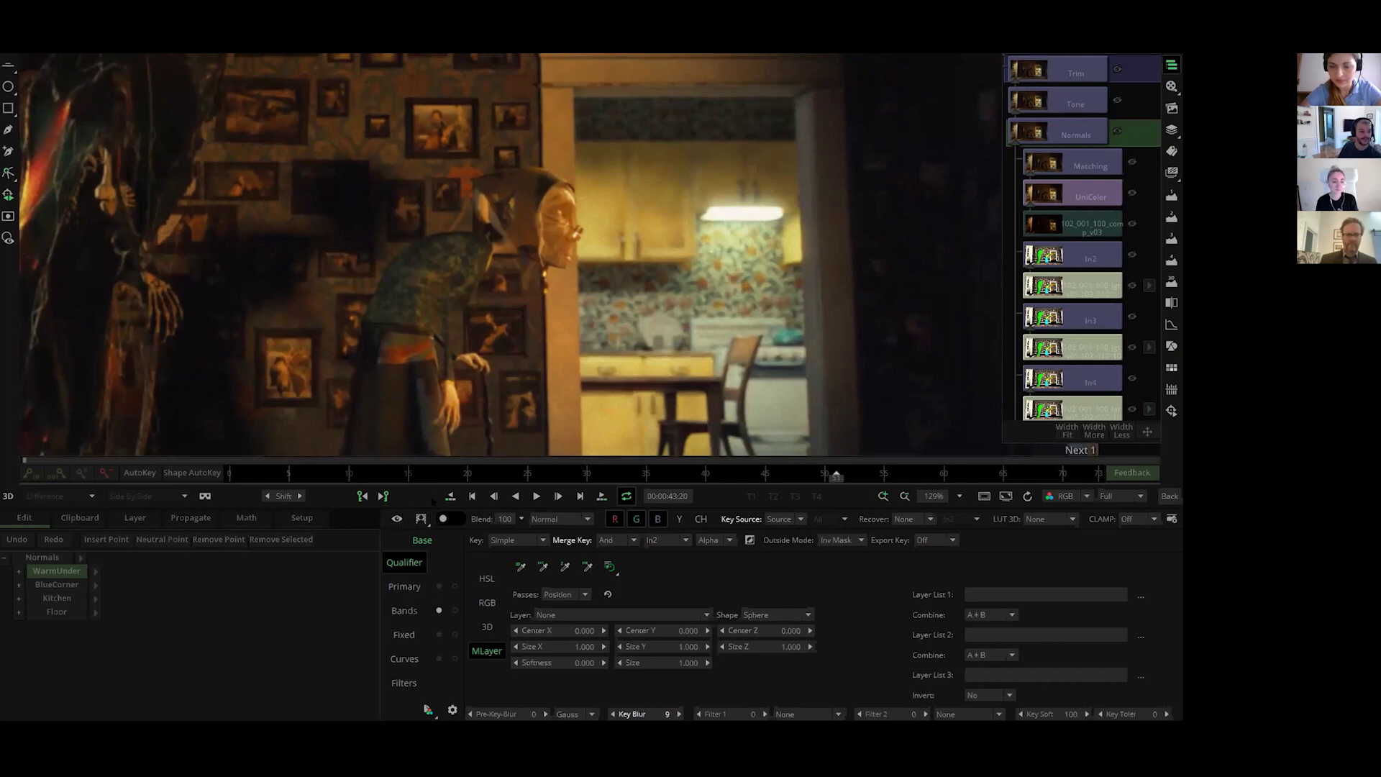
Step: Display the WarmUnder vector's matte and inspect it across the whole frame
left_click(421, 519)
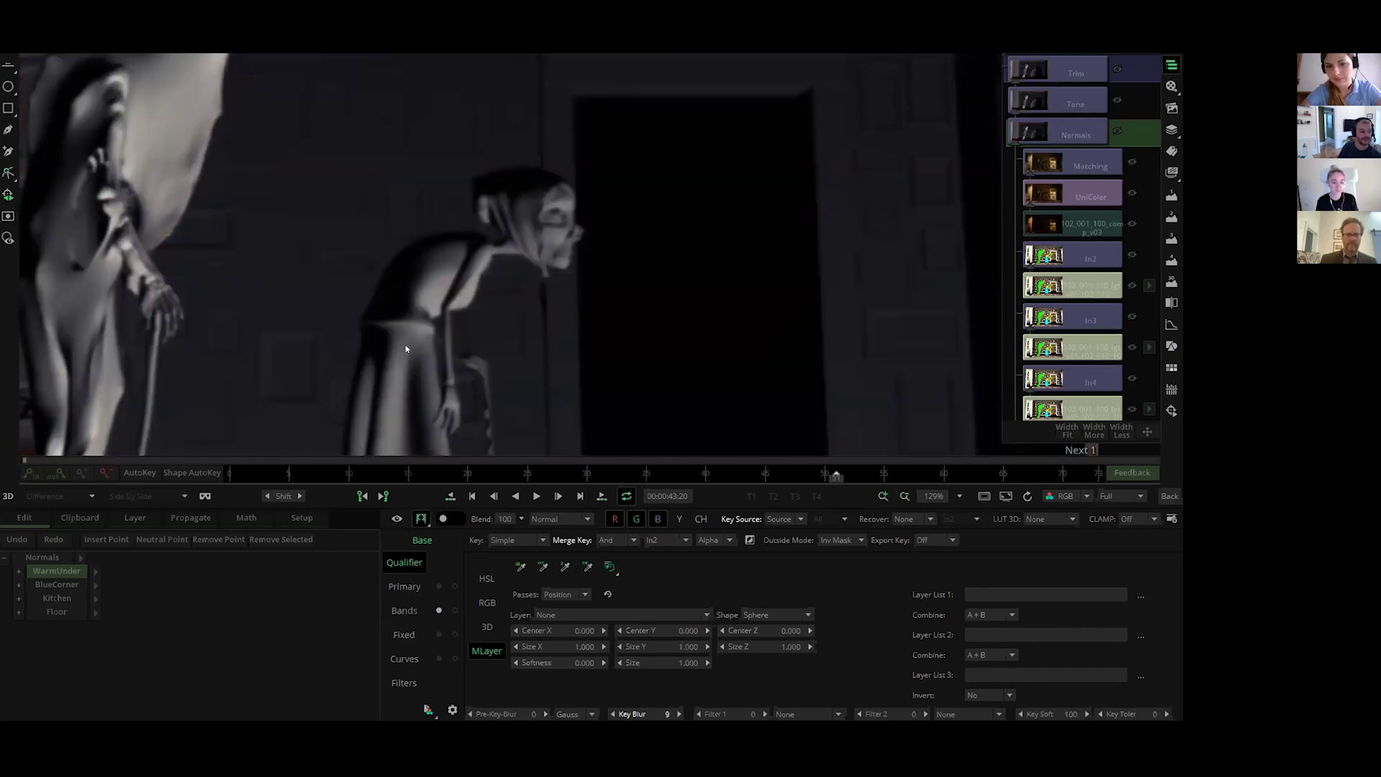
scroll(404, 324, "down", 6)
scroll(435, 331, "down", 1)
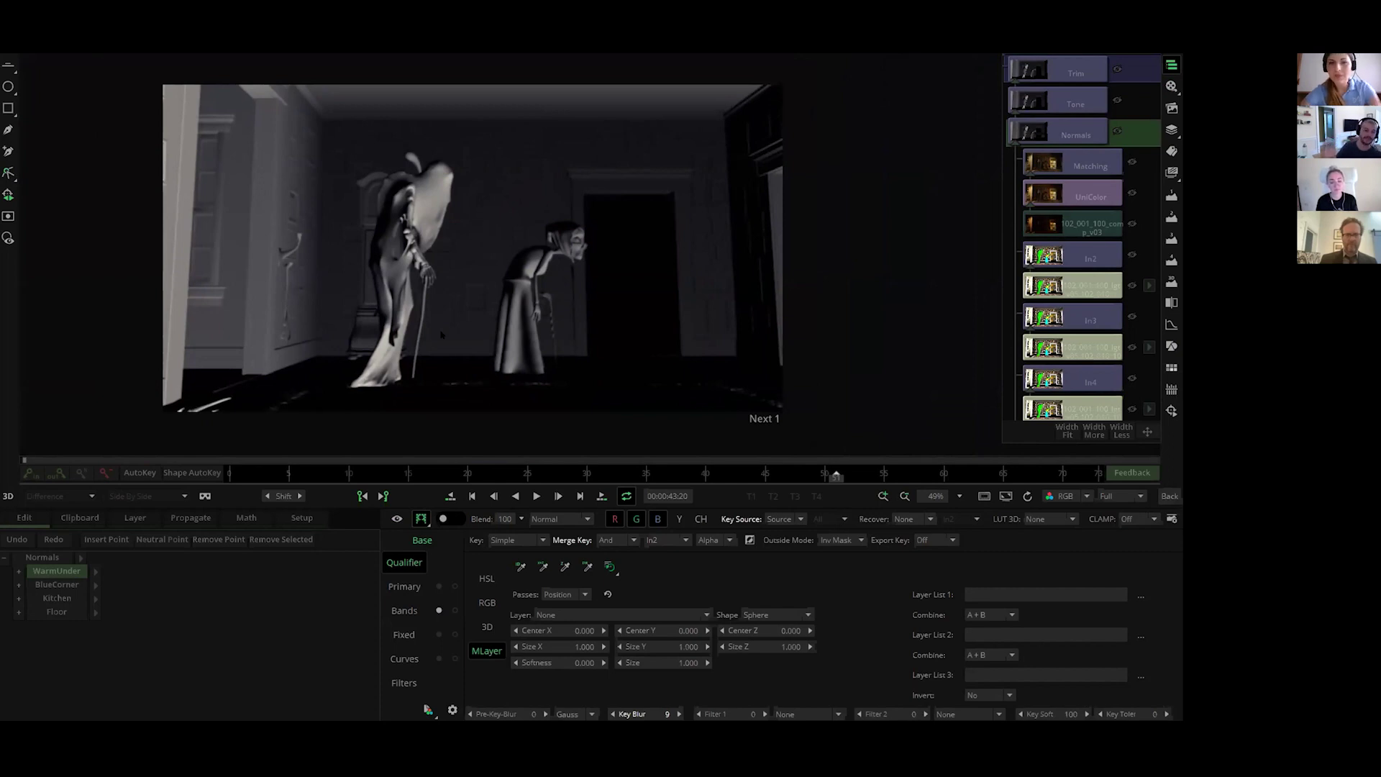
Step: Hide the WarmUnder matte and compare the dark wall beside the doorway with the BlueCorner vector's Bands grade switched off and on
left_click(422, 520)
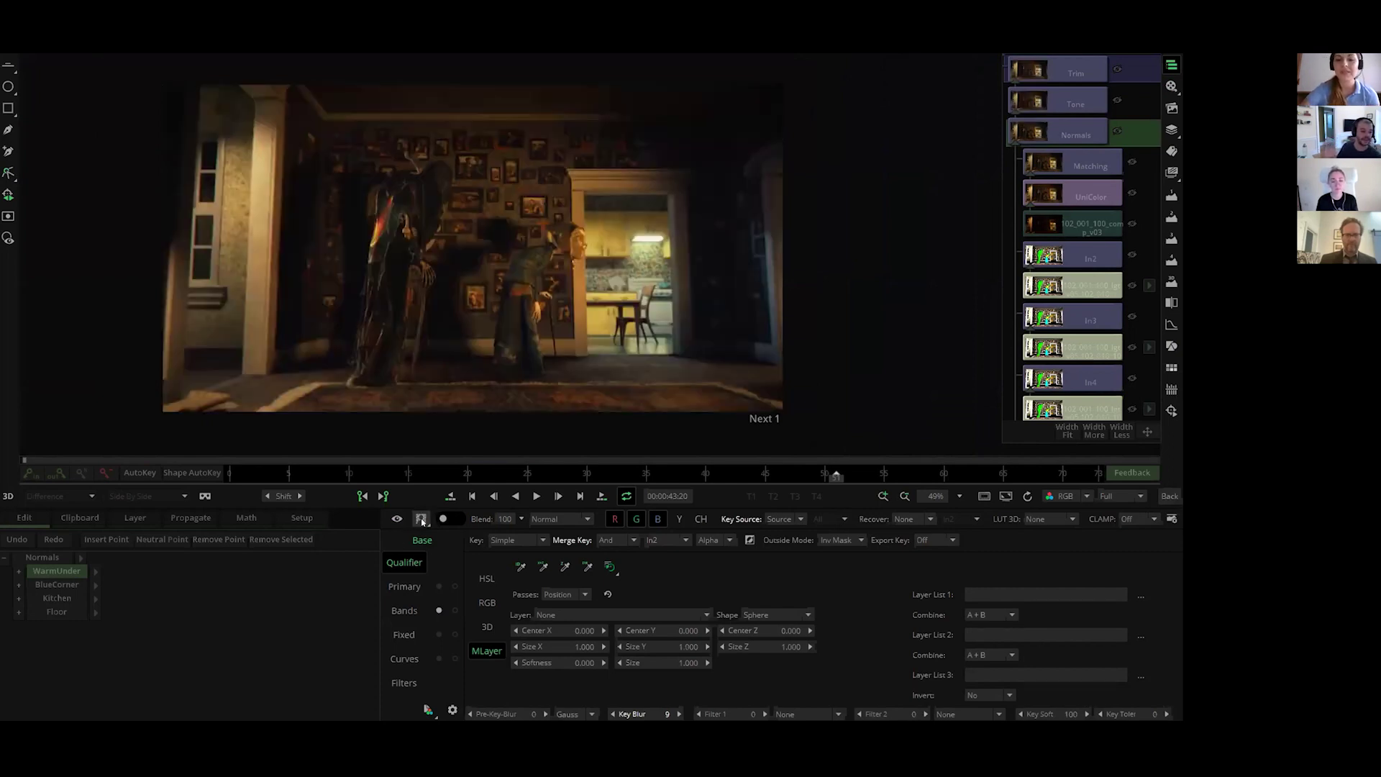
left_click(403, 611)
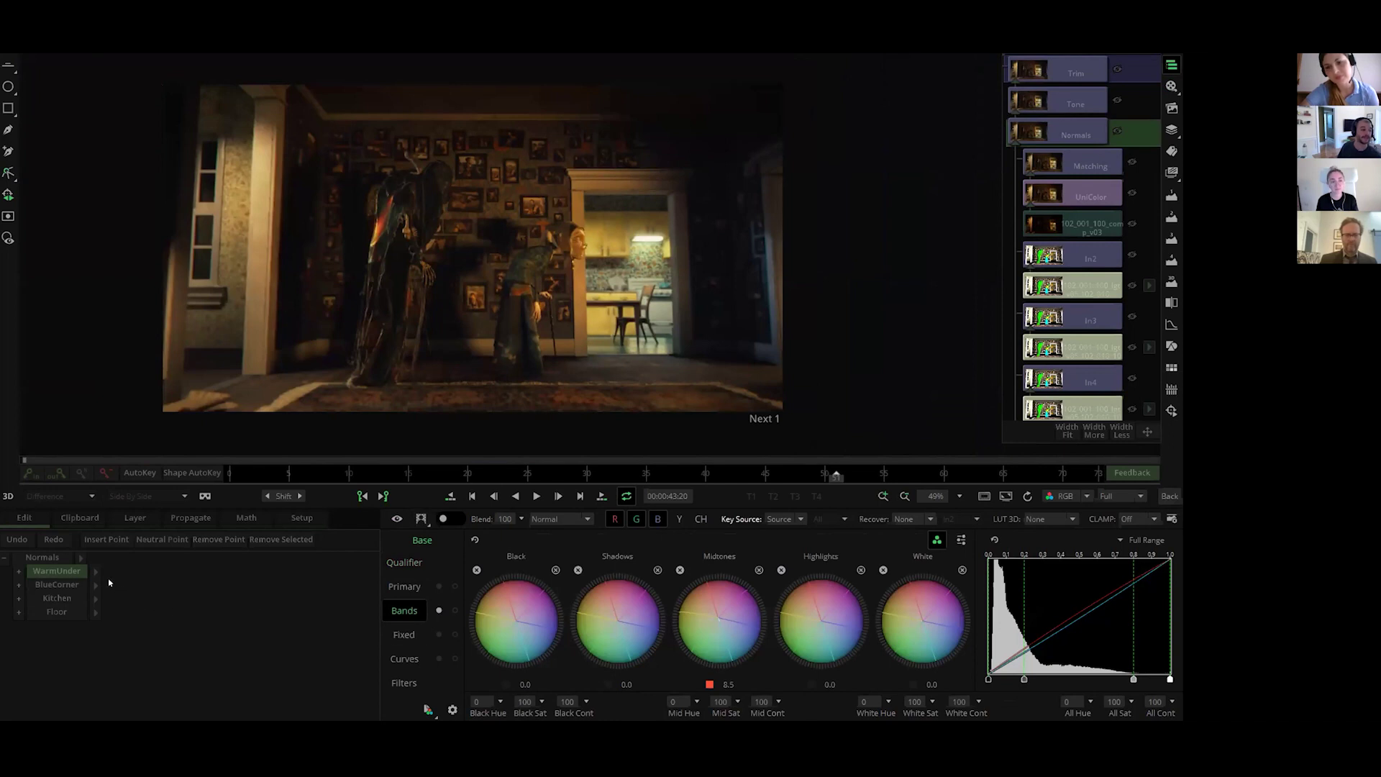
left_click(77, 584)
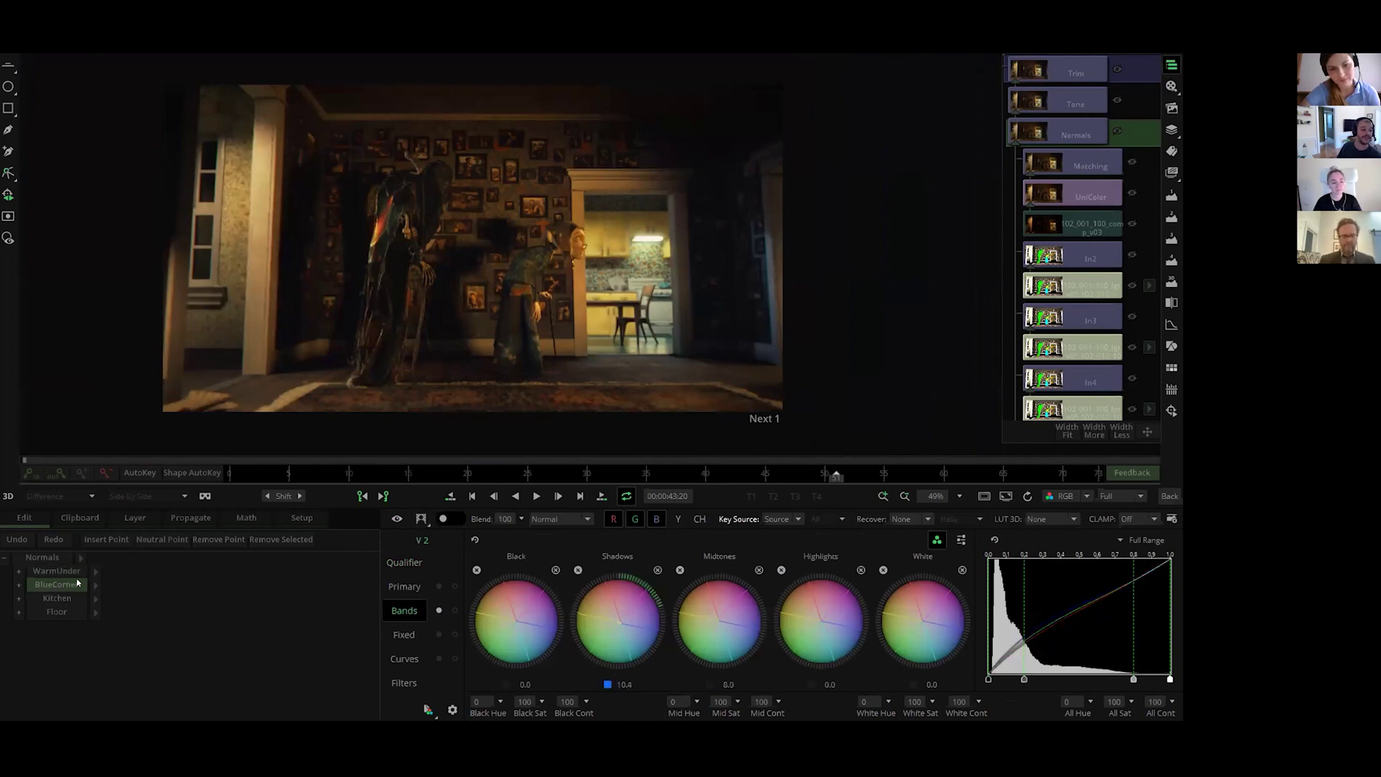
scroll(688, 260, "up", 2)
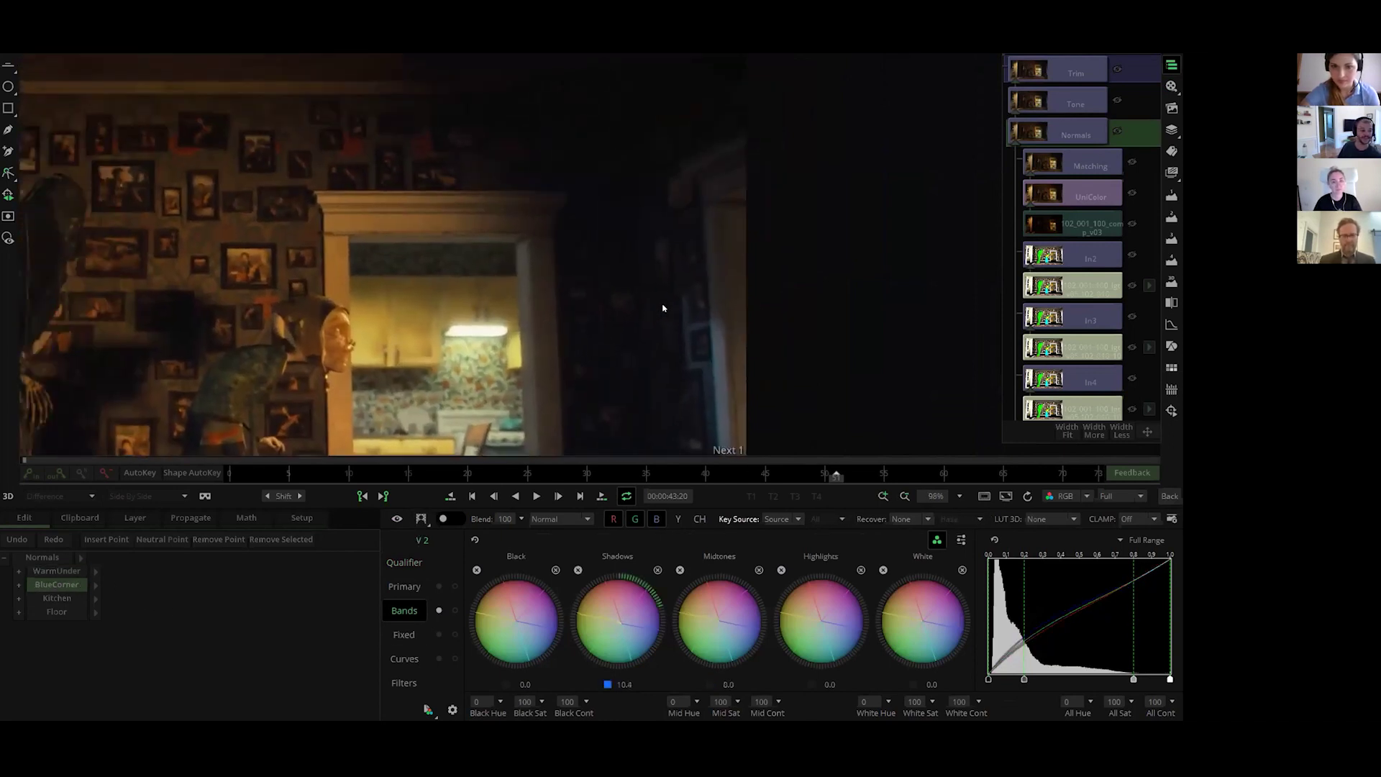
left_click(397, 518)
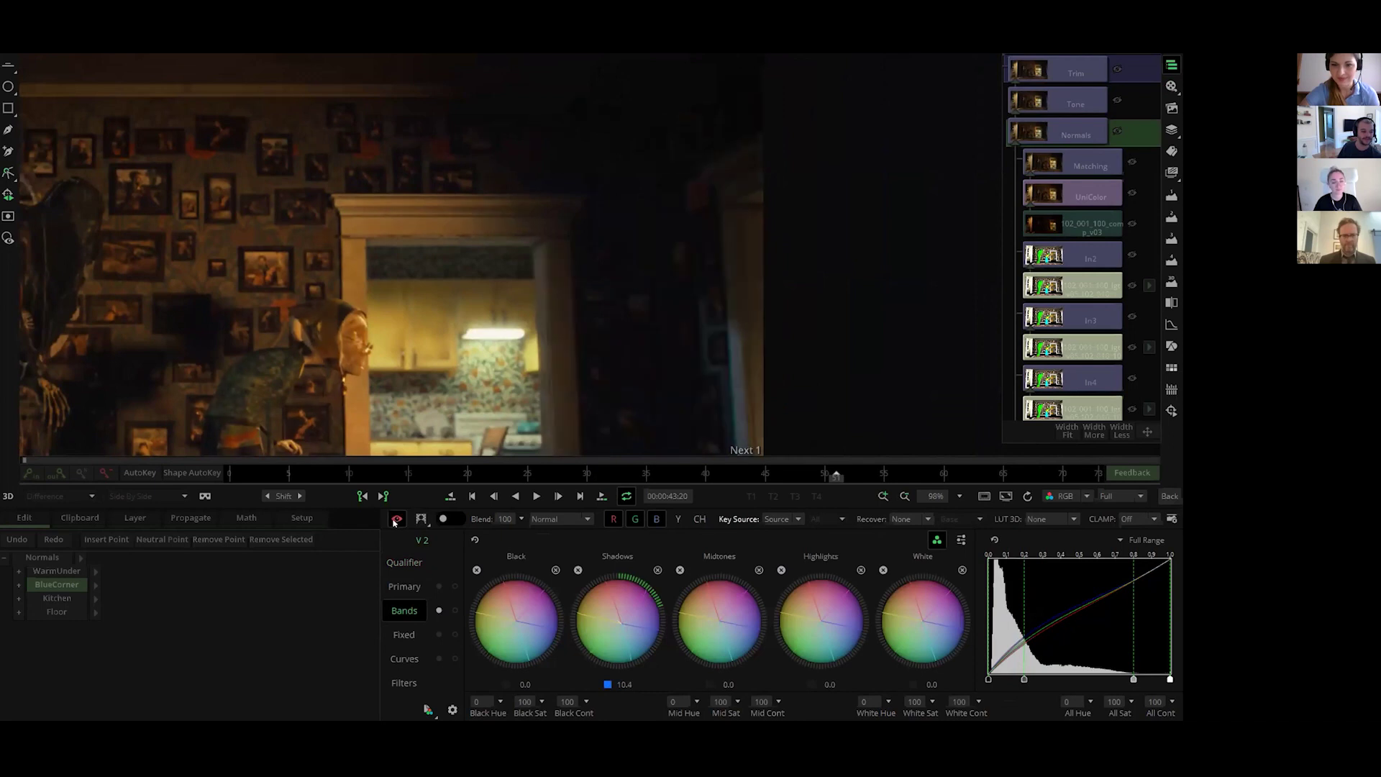
left_click(395, 518)
left_click(395, 518)
left_click(395, 519)
left_click(395, 520)
left_click(395, 519)
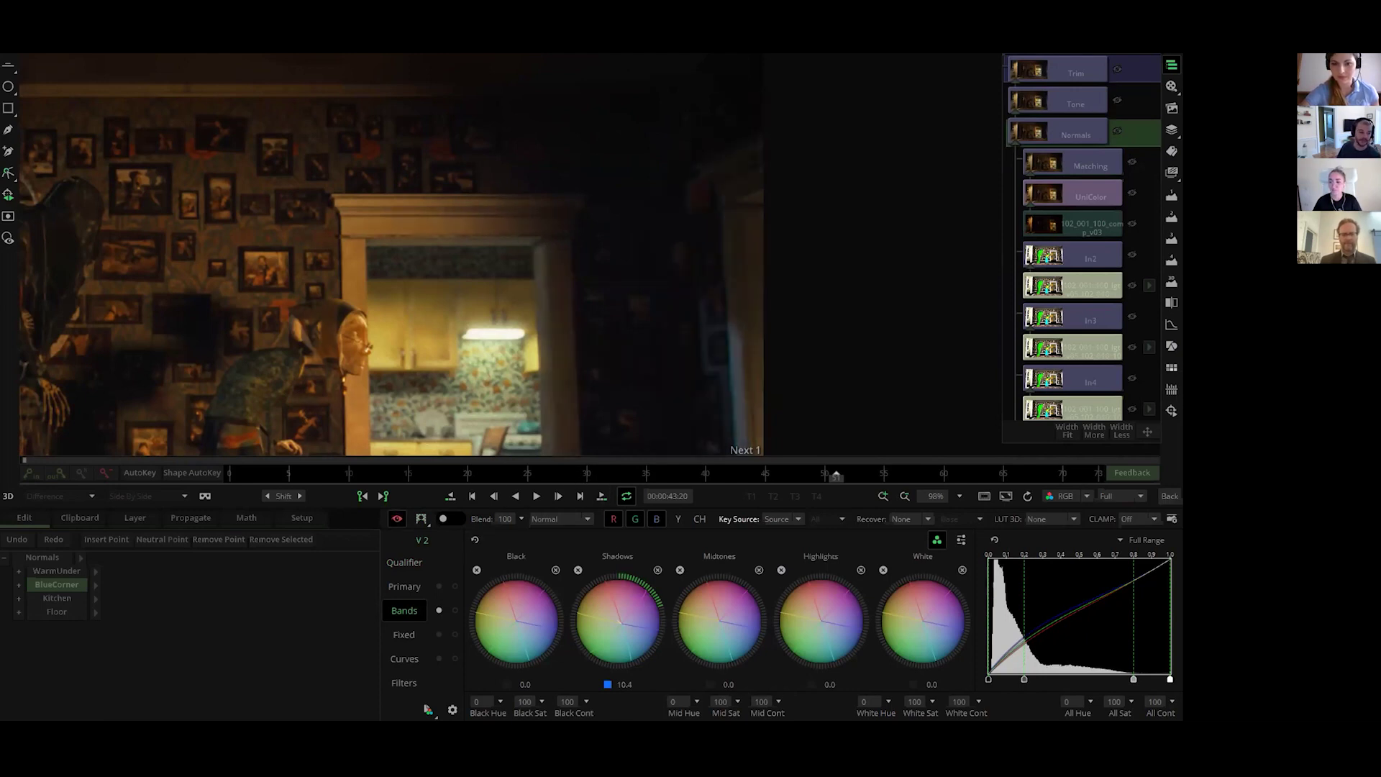
Step: Compare the lit kitchen beyond the doorway with the Kitchen vector switched off and on
left_click(59, 600)
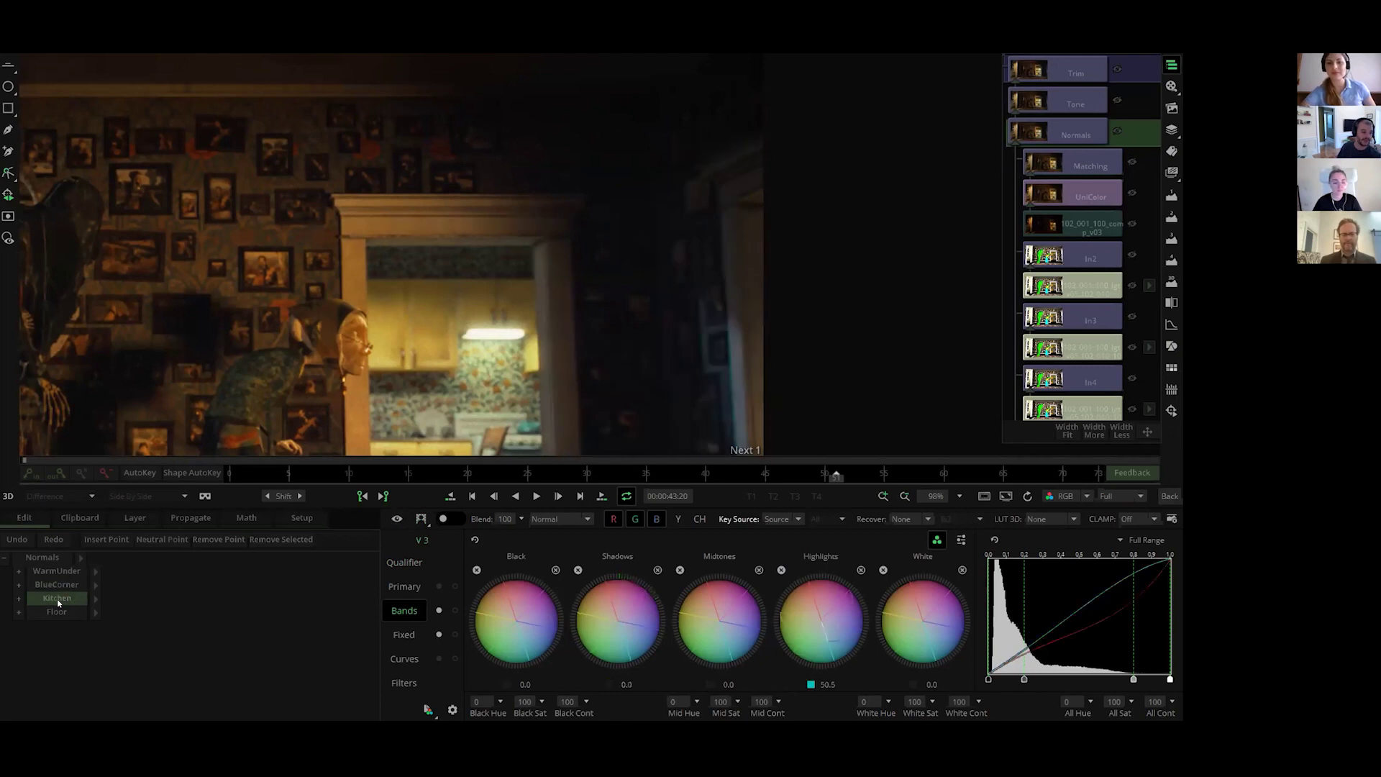
scroll(563, 278, "down", 5)
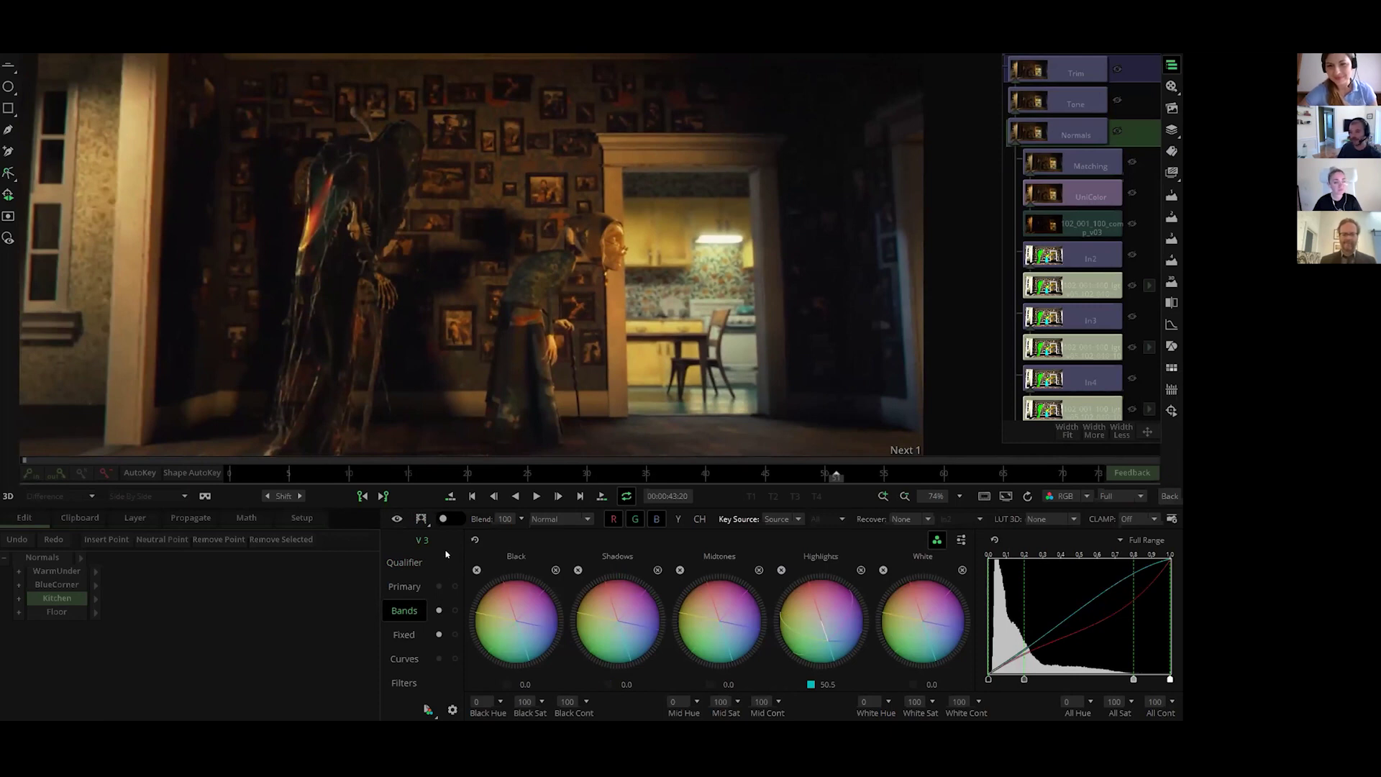
left_click(396, 519)
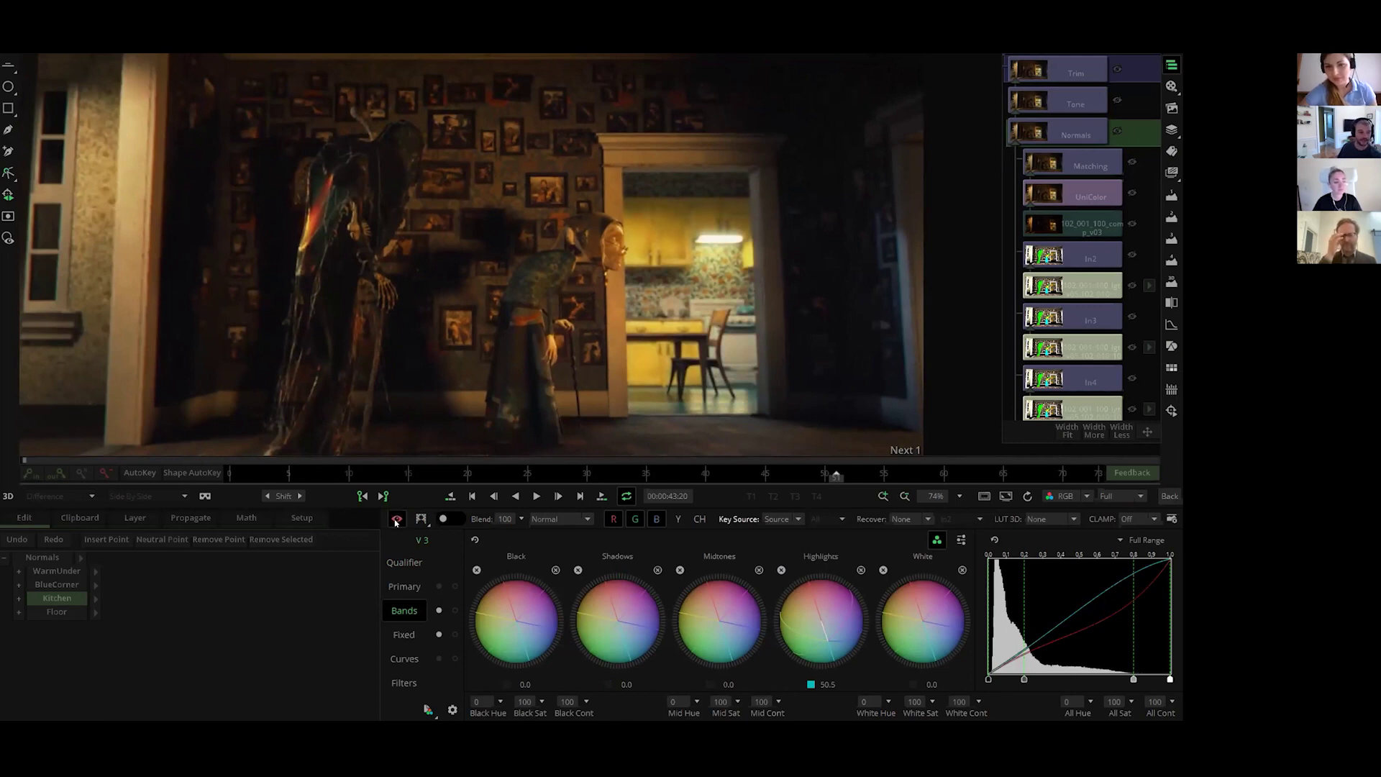
key("equal")
left_click(396, 520)
Step: Display the Kitchen vector's matte, check it at a later frame of the shot, and return to the graded picture
left_click(421, 519)
scroll(515, 345, "down", 3)
scroll(521, 348, "down", 1)
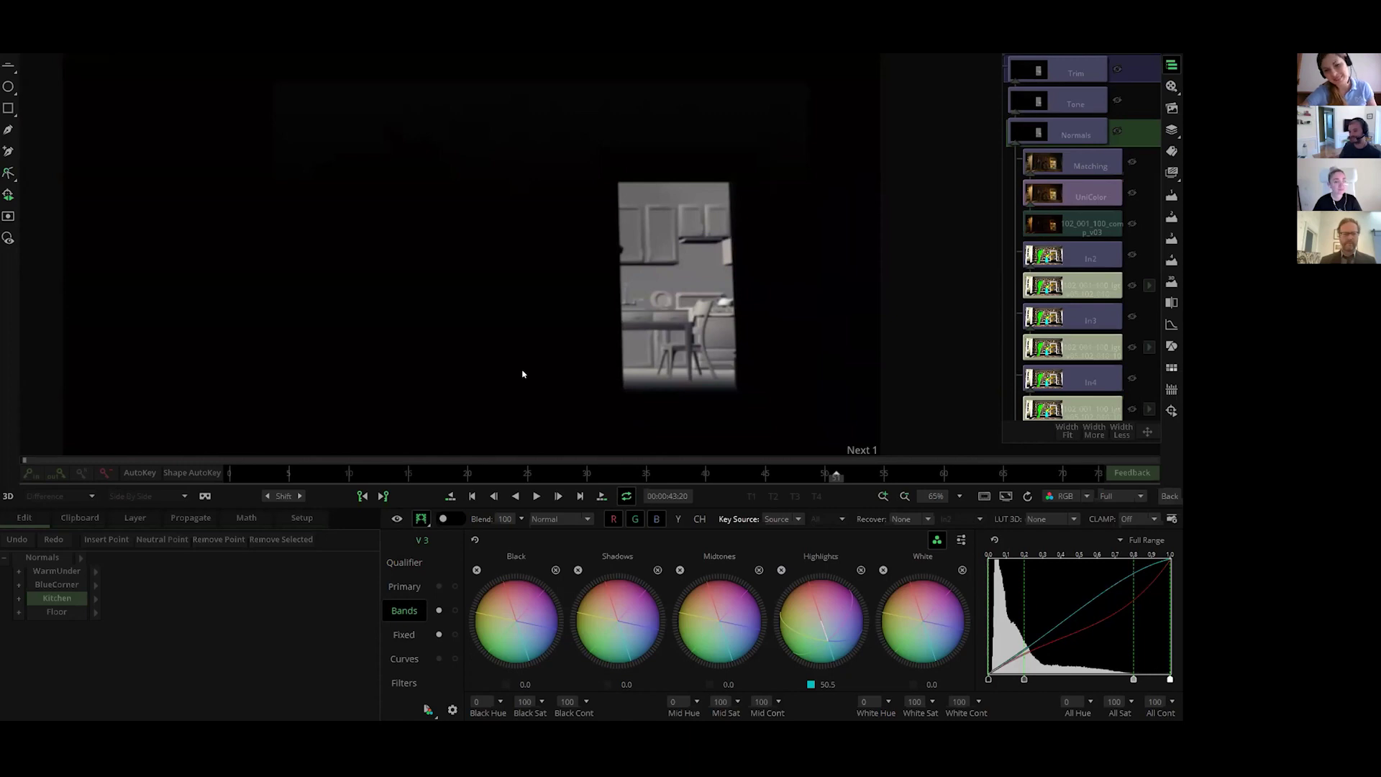
left_click_drag(899, 474, 968, 477)
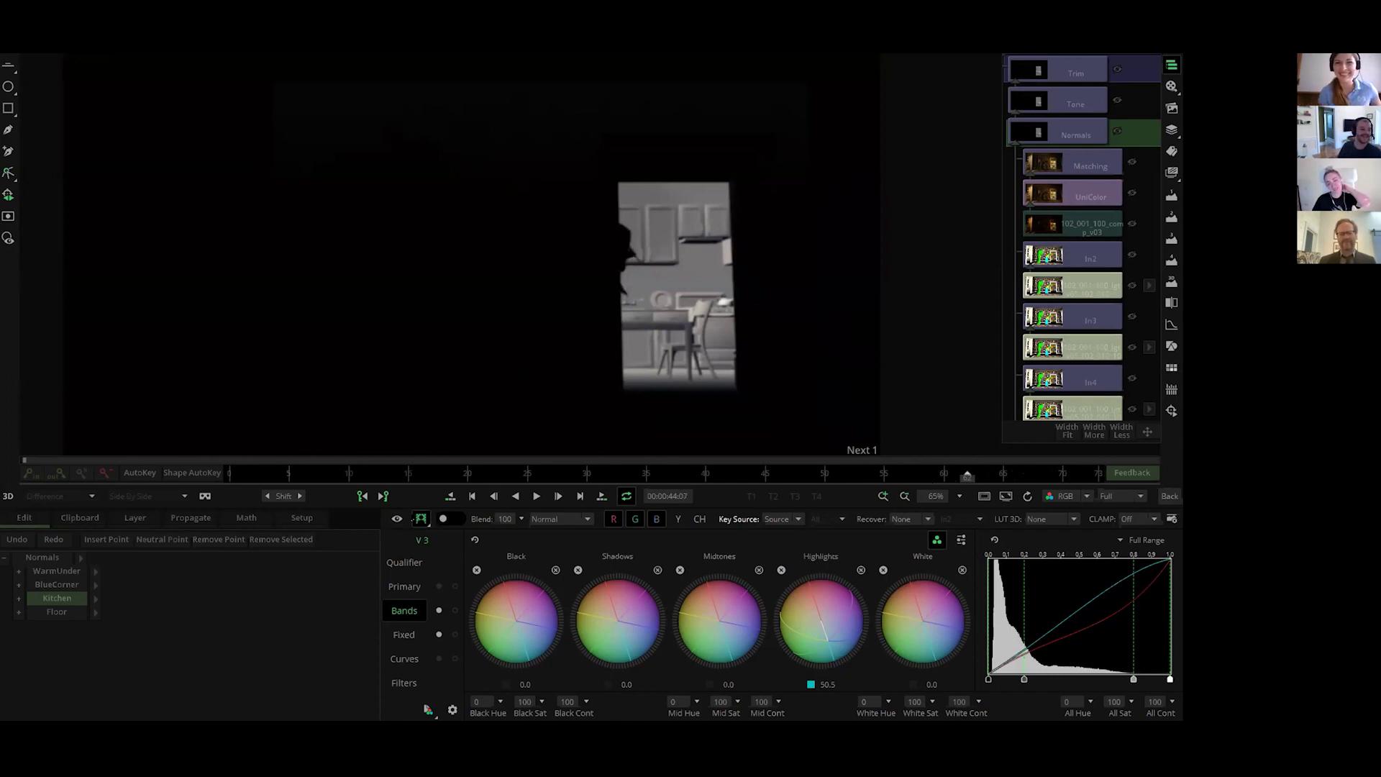
left_click(420, 518)
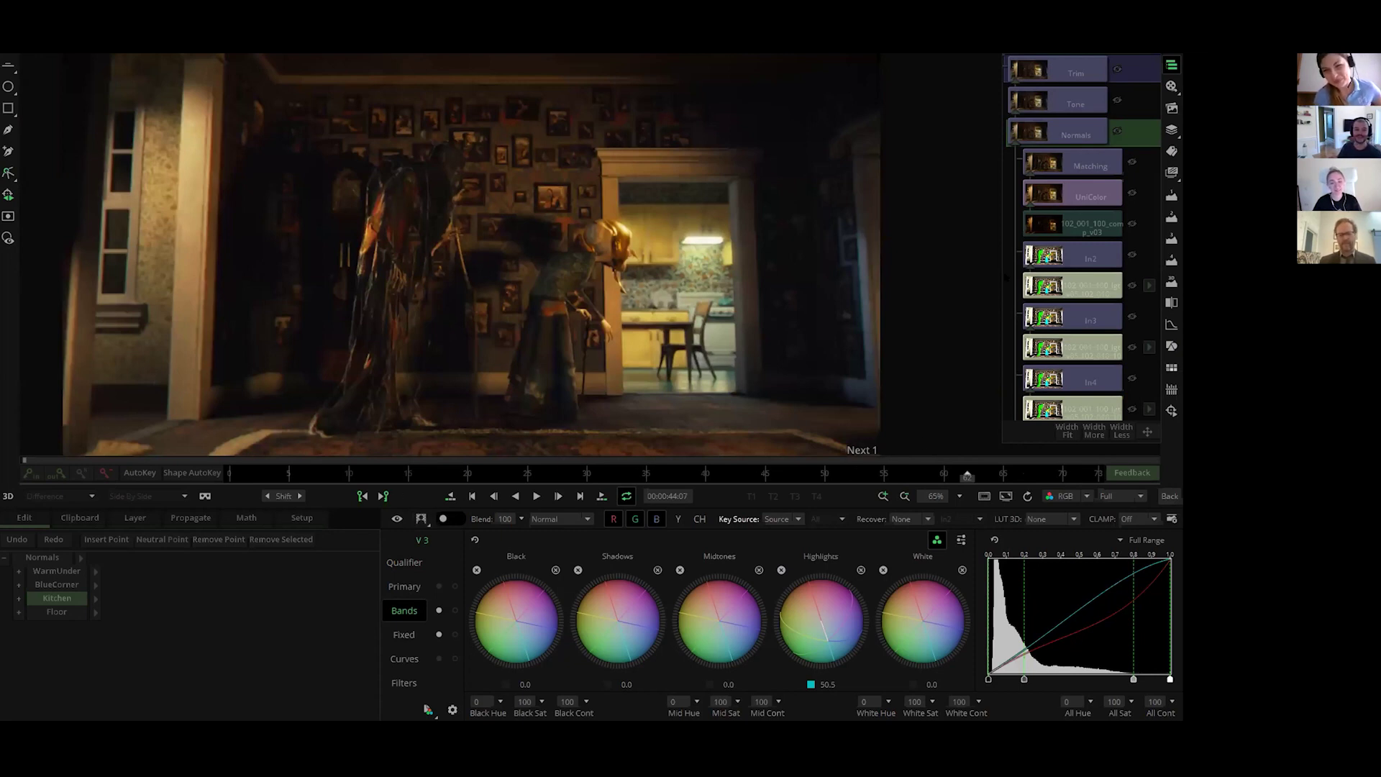
Step: Open the dog shot in the living room and inspect the matte of the Normals layer's FG_Bright vector
left_click(1049, 78)
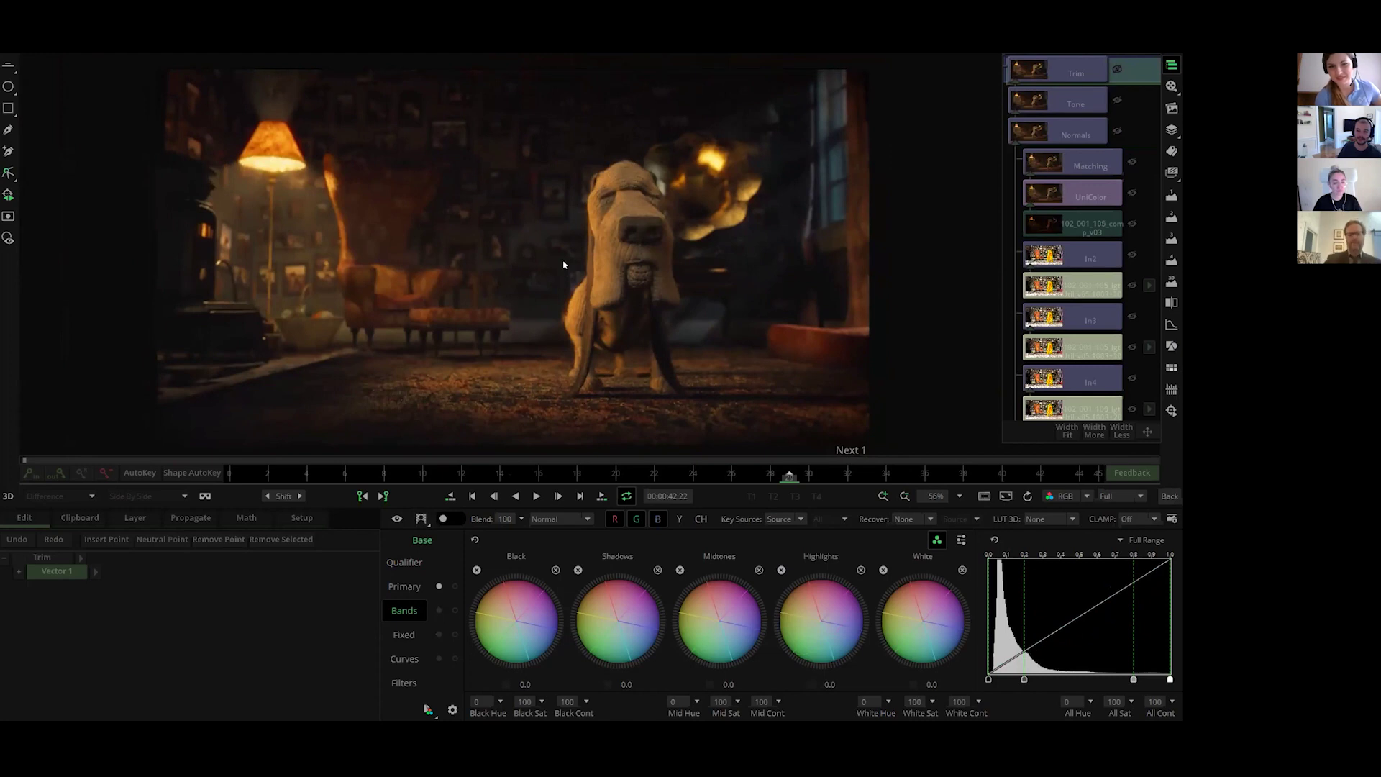
left_click(1085, 132)
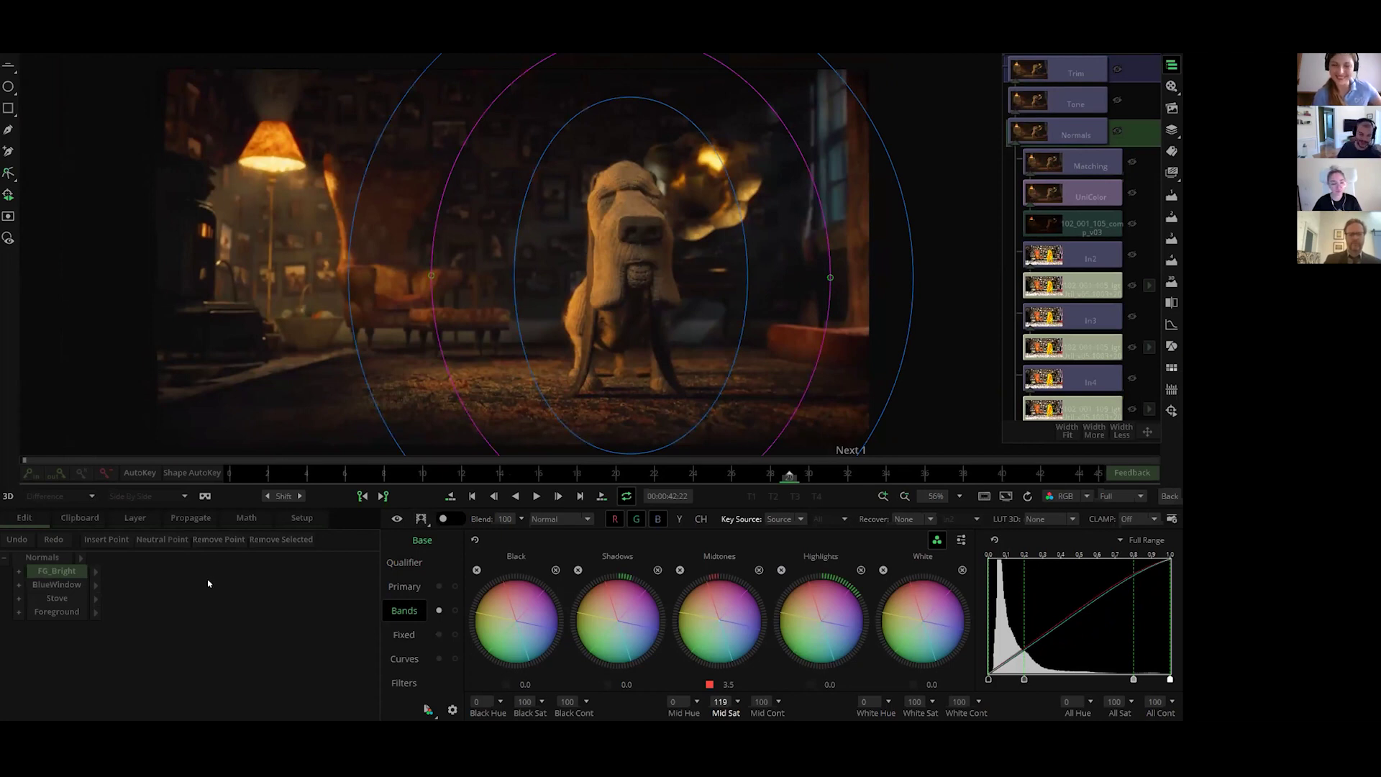
left_click(421, 519)
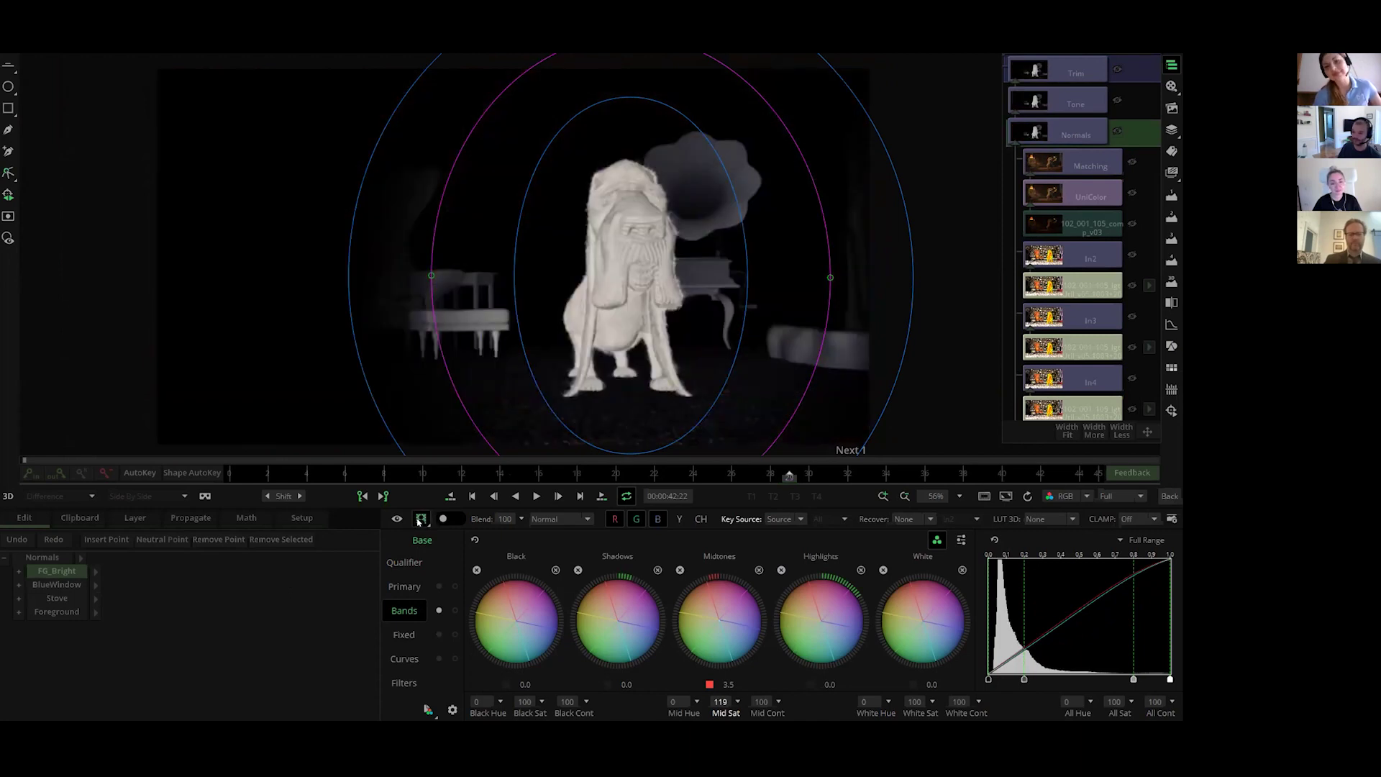
left_click(421, 520)
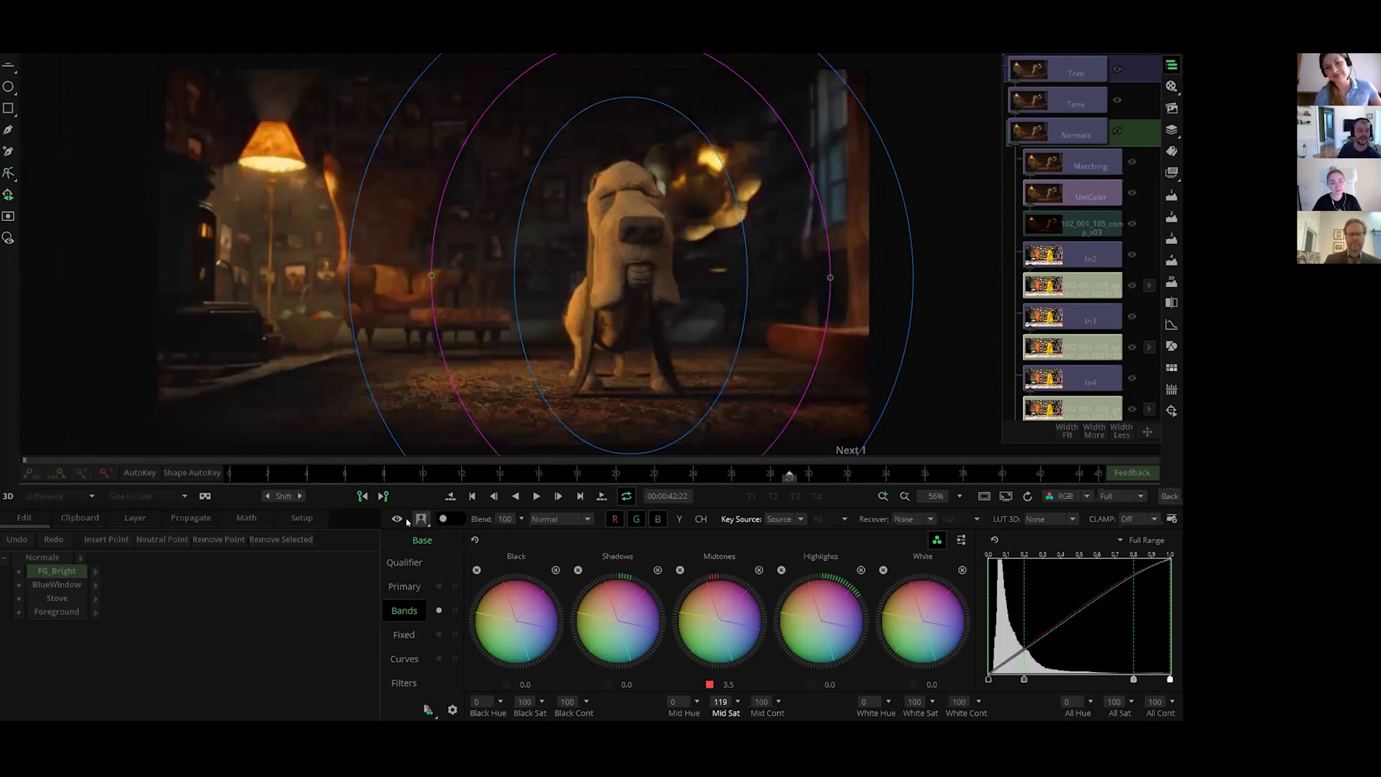
Step: Compare the dog and its surroundings with the FG_Bright vector switched off and on
left_click(397, 519)
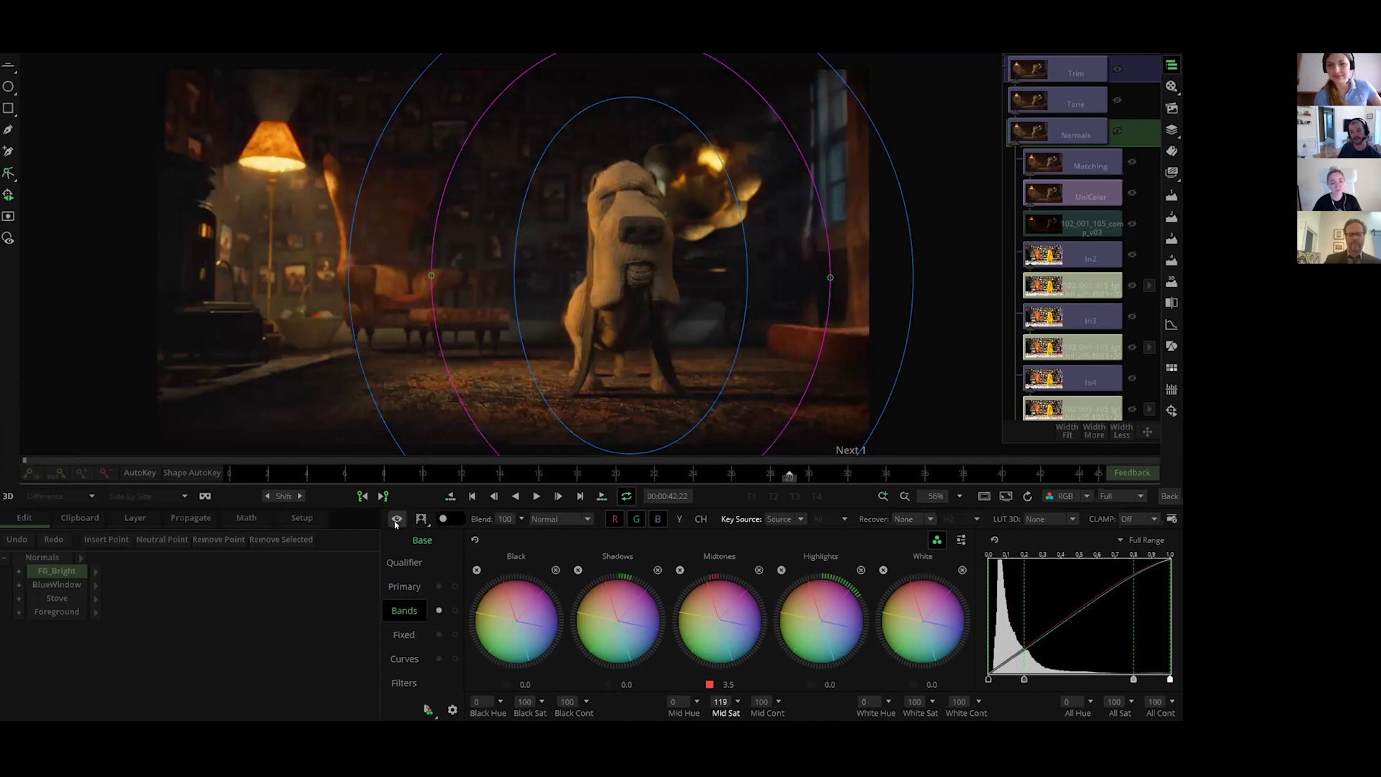
left_click(396, 521)
left_click(397, 520)
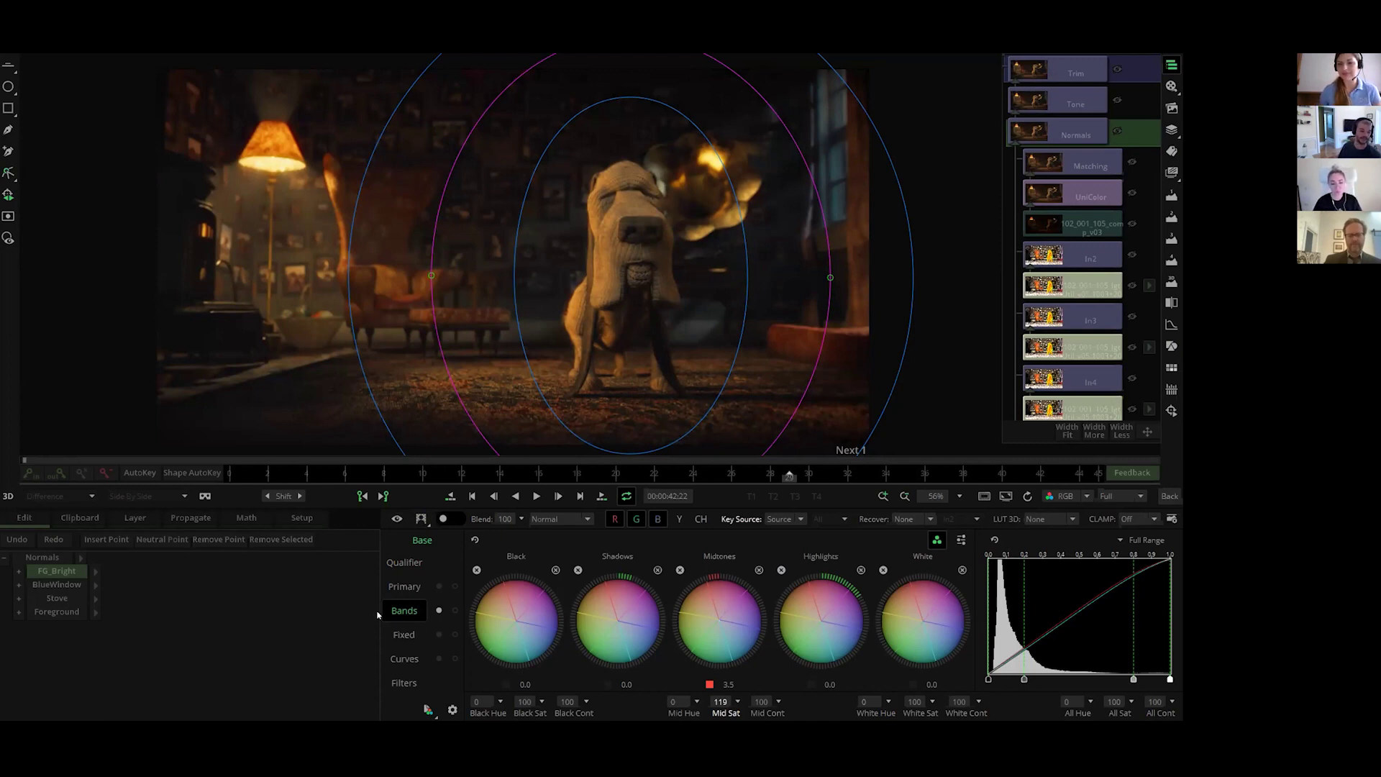
Step: Compare the window side of the dog shot with the BlueWindow vector switched off and on
left_click(58, 587)
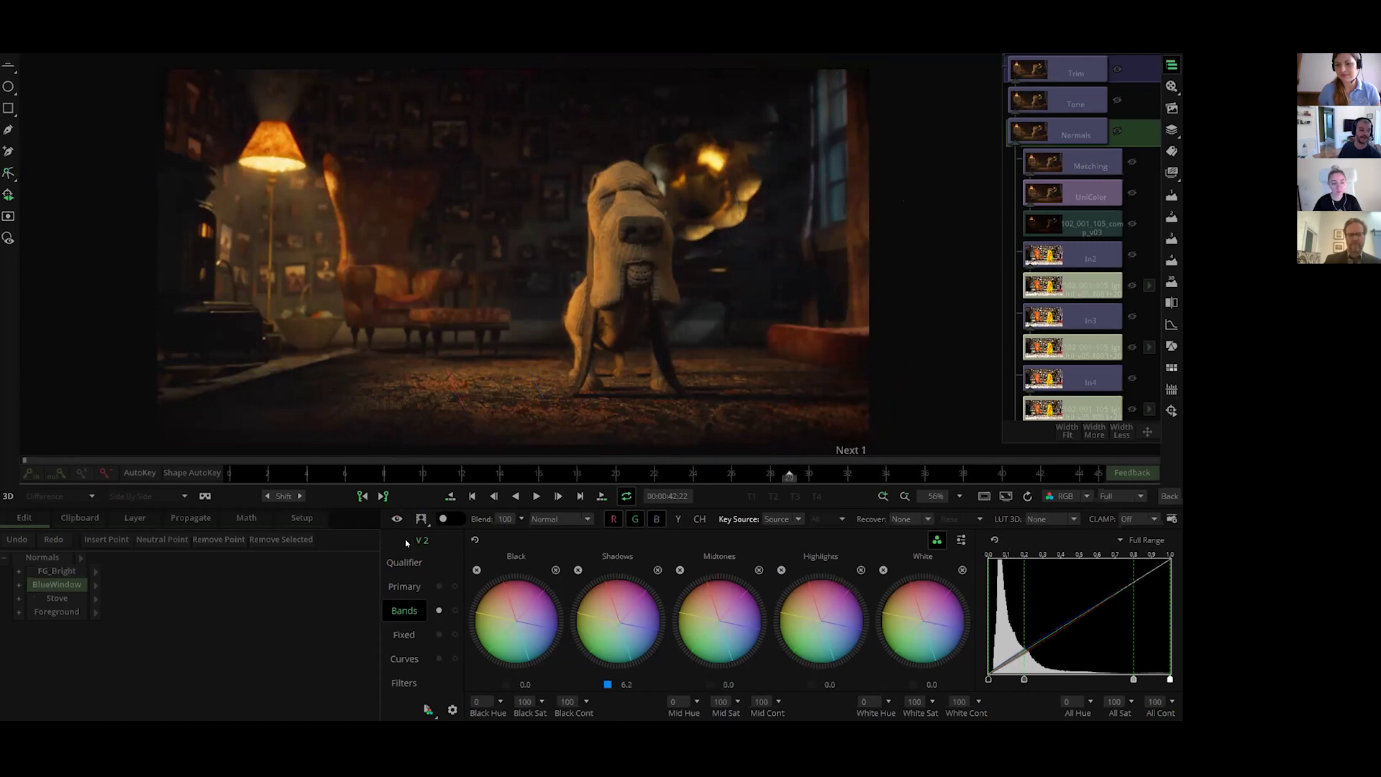
left_click(396, 520)
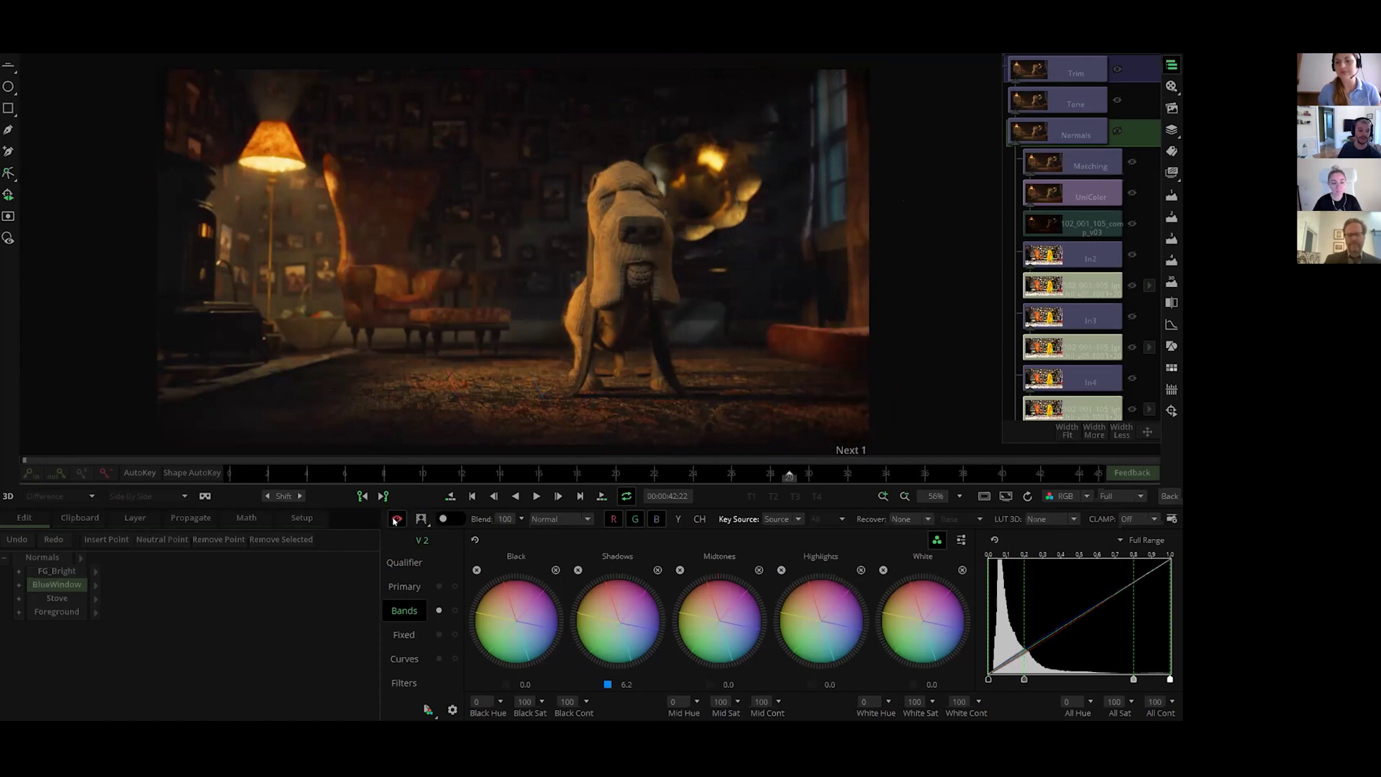
left_click(397, 518)
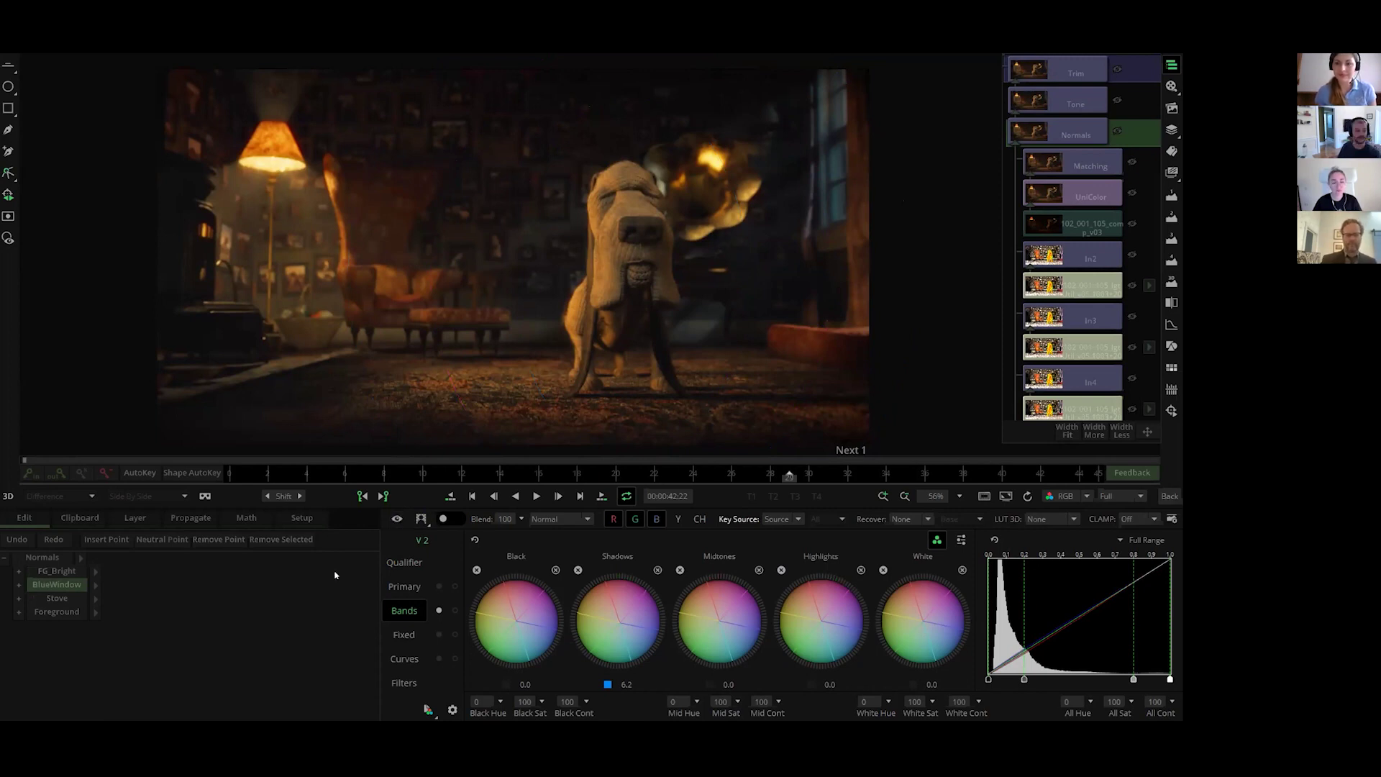
Step: Compare the dog shot with the Stove vector switched off and on, and inspect the stove and armchair area closely
left_click(69, 599)
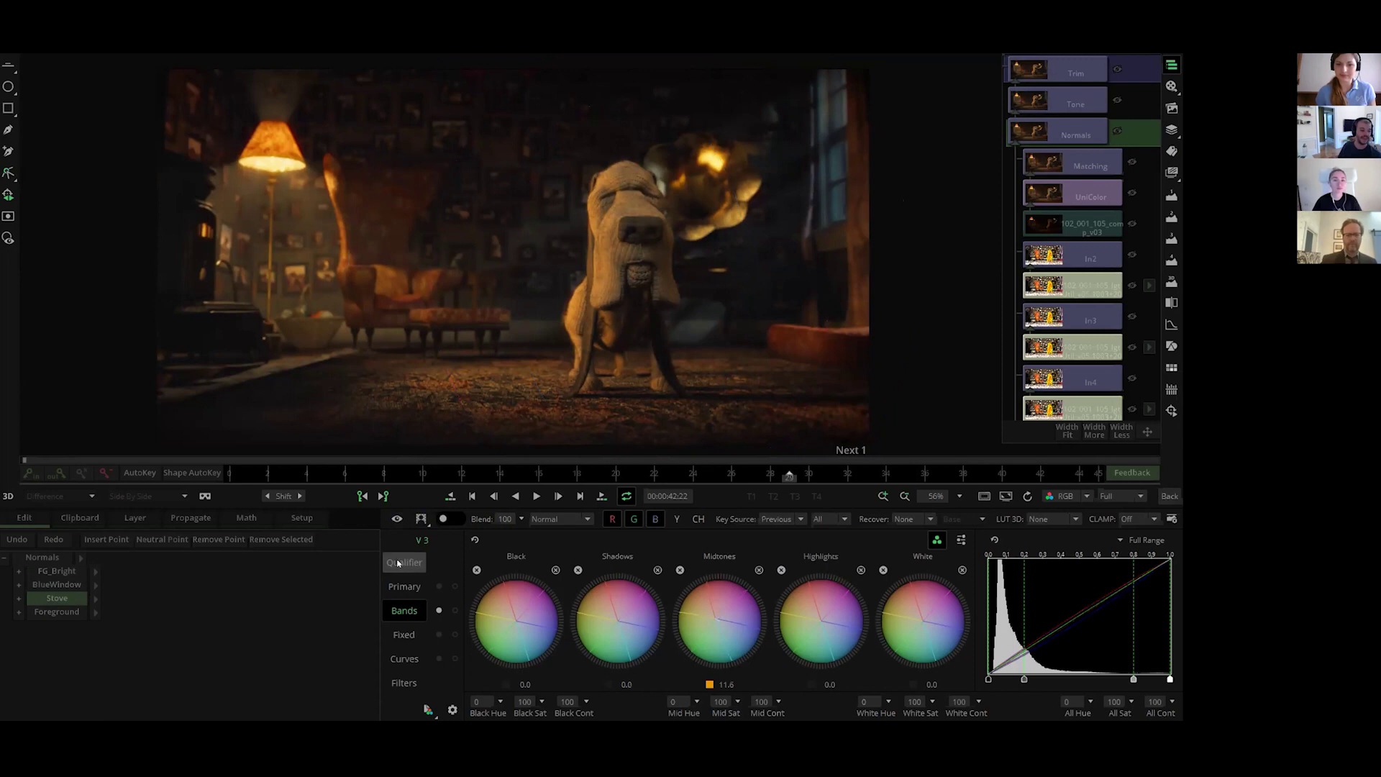
left_click(396, 519)
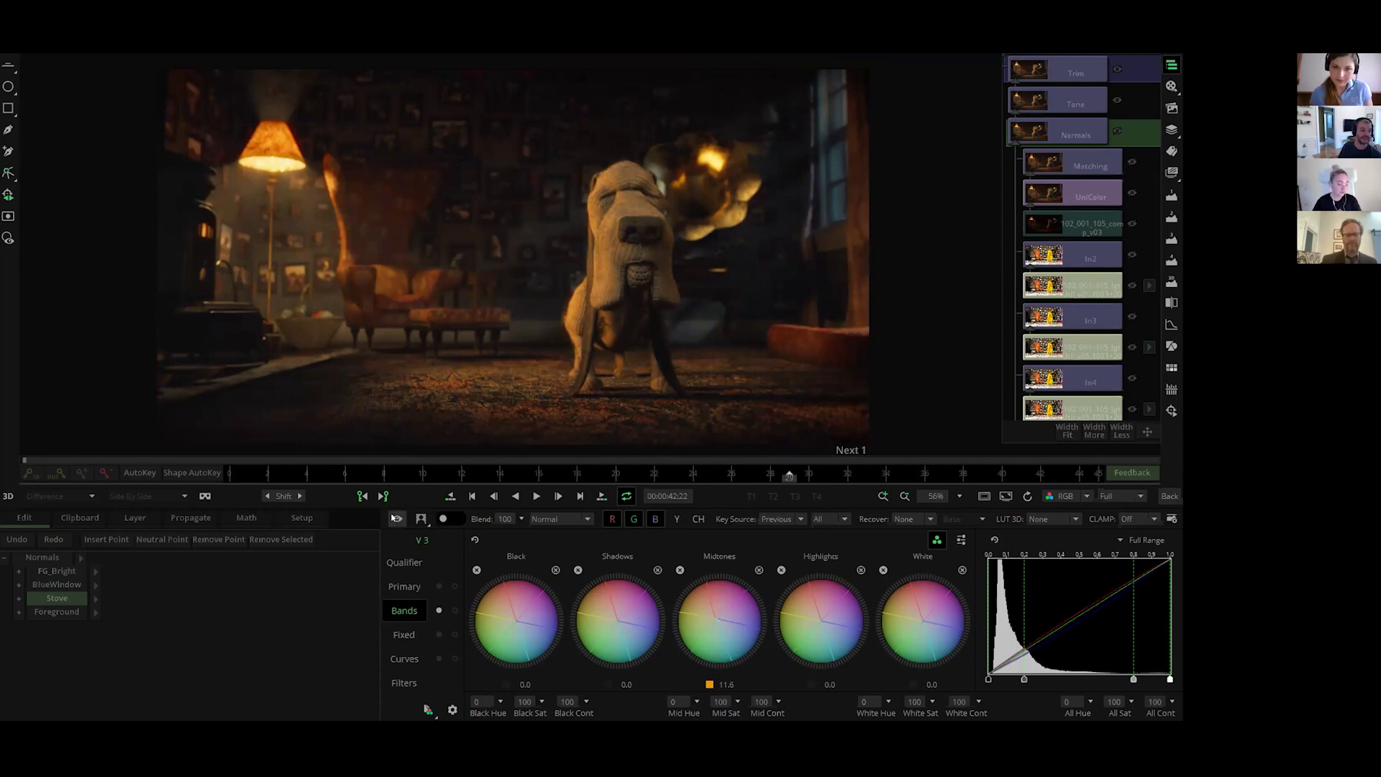
left_click(395, 520)
scroll(355, 324, "up", 5)
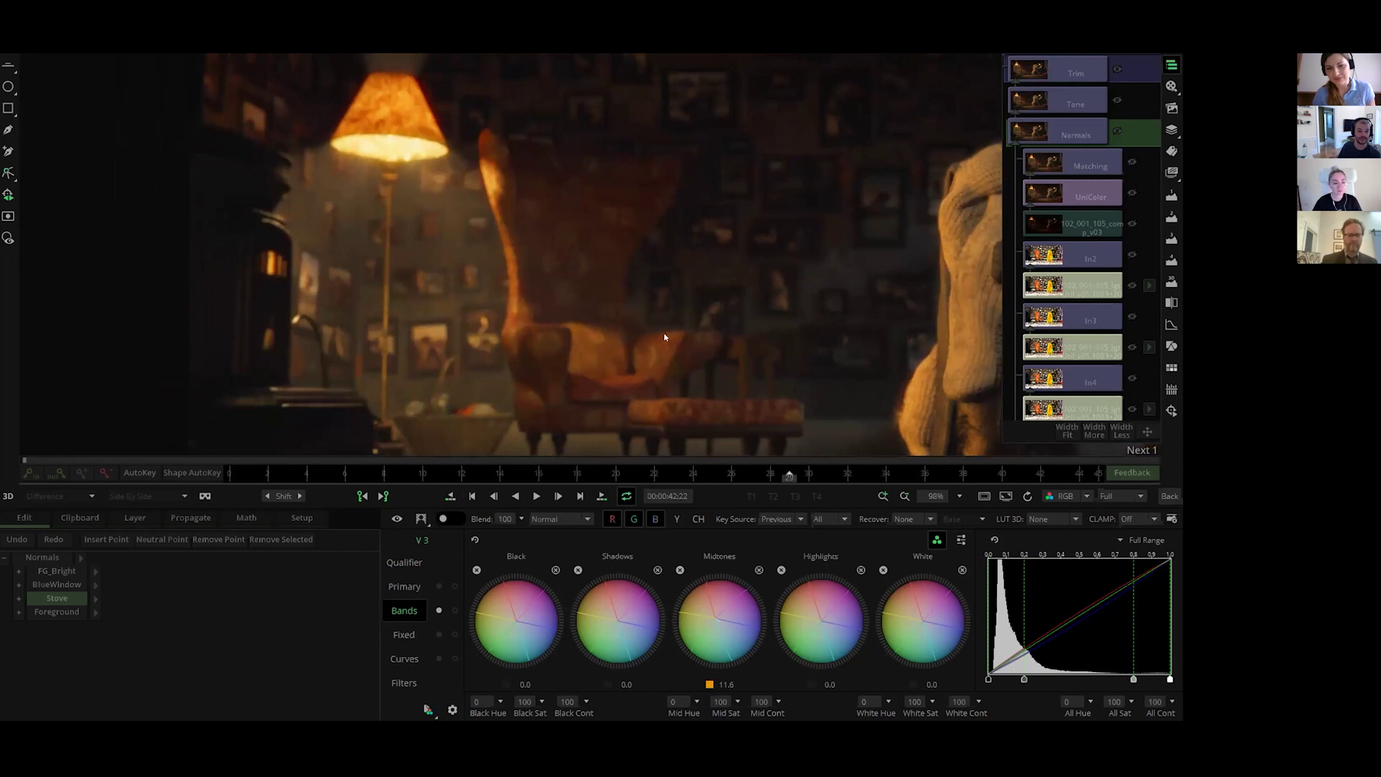
scroll(664, 338, "down", 5)
Step: Go back to the preceding hallway shot, move near its end, and inspect the Kitchen vector's matte around the stooped figure
key("Up")
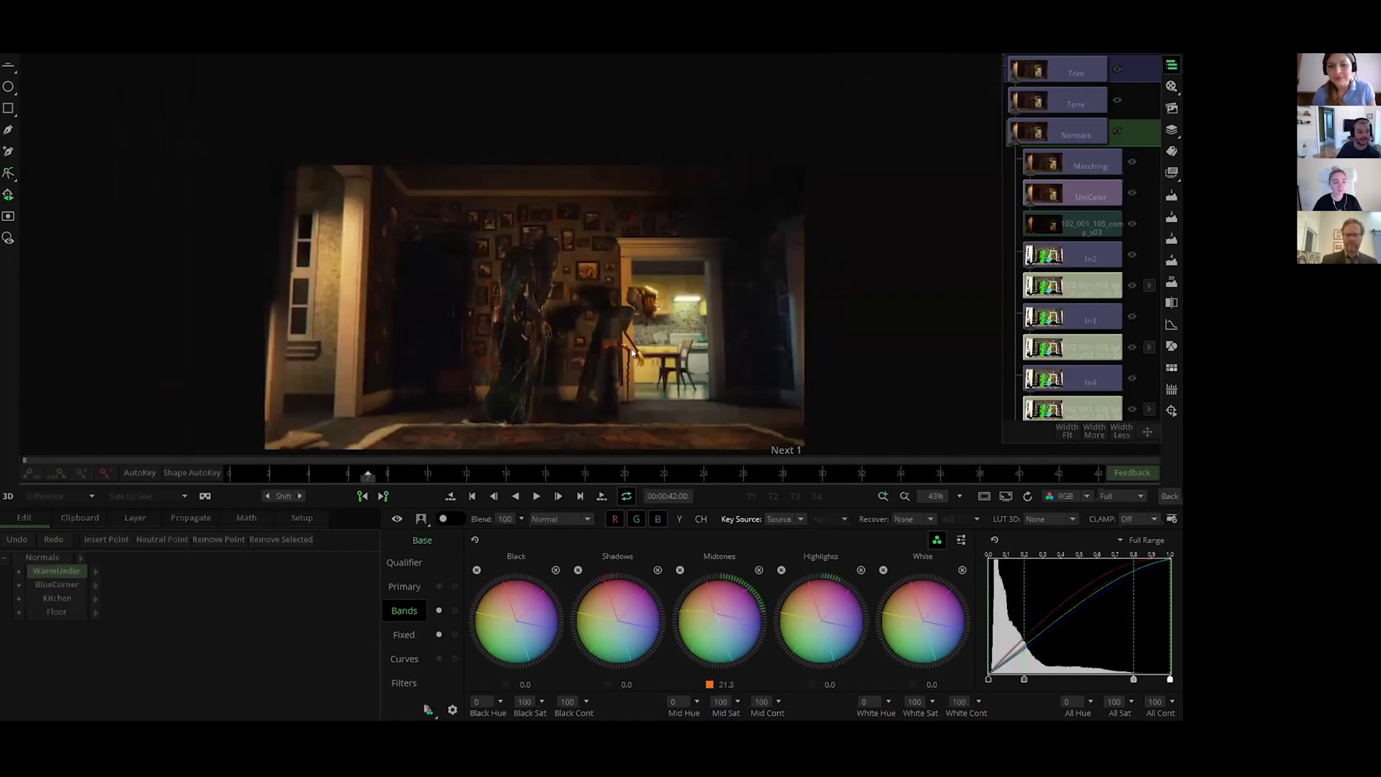
left_click(1019, 474)
left_click_drag(1019, 473, 1032, 476)
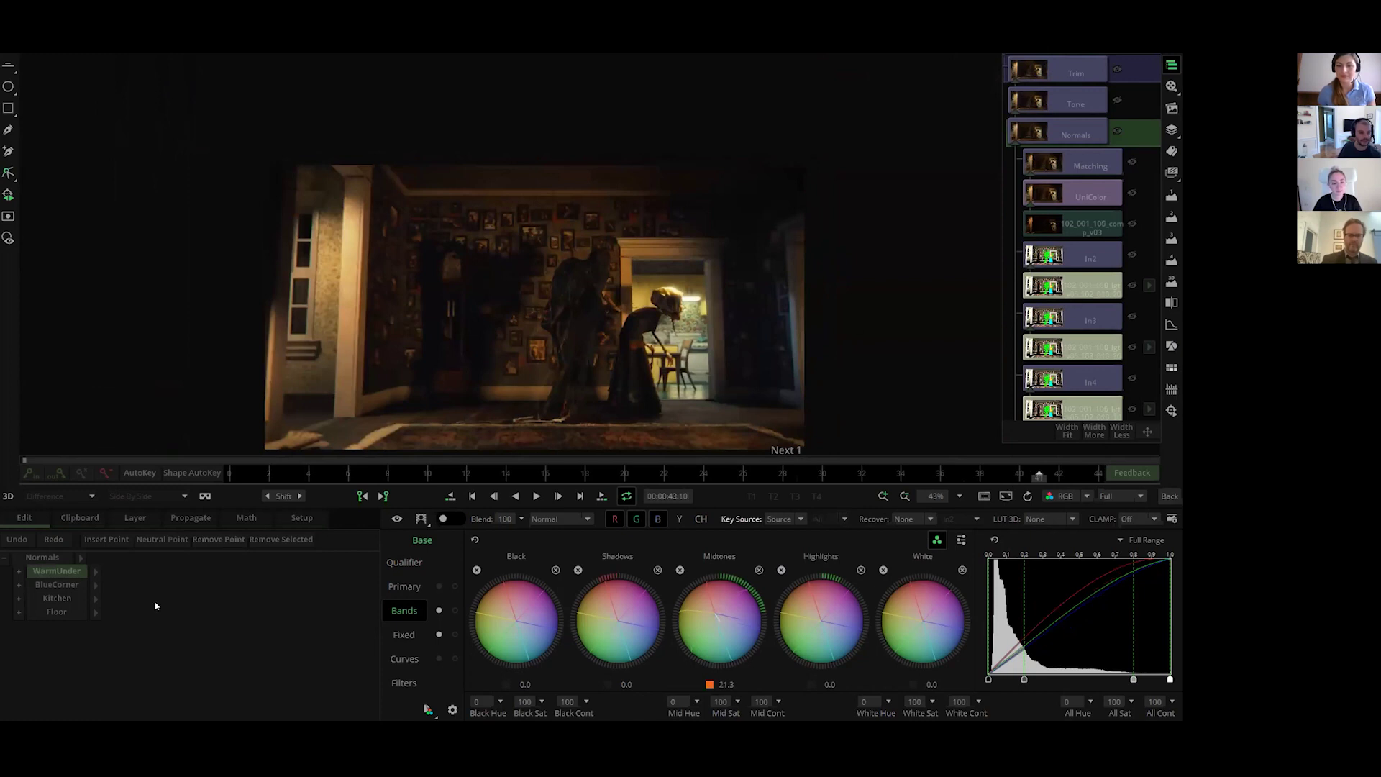
left_click(57, 600)
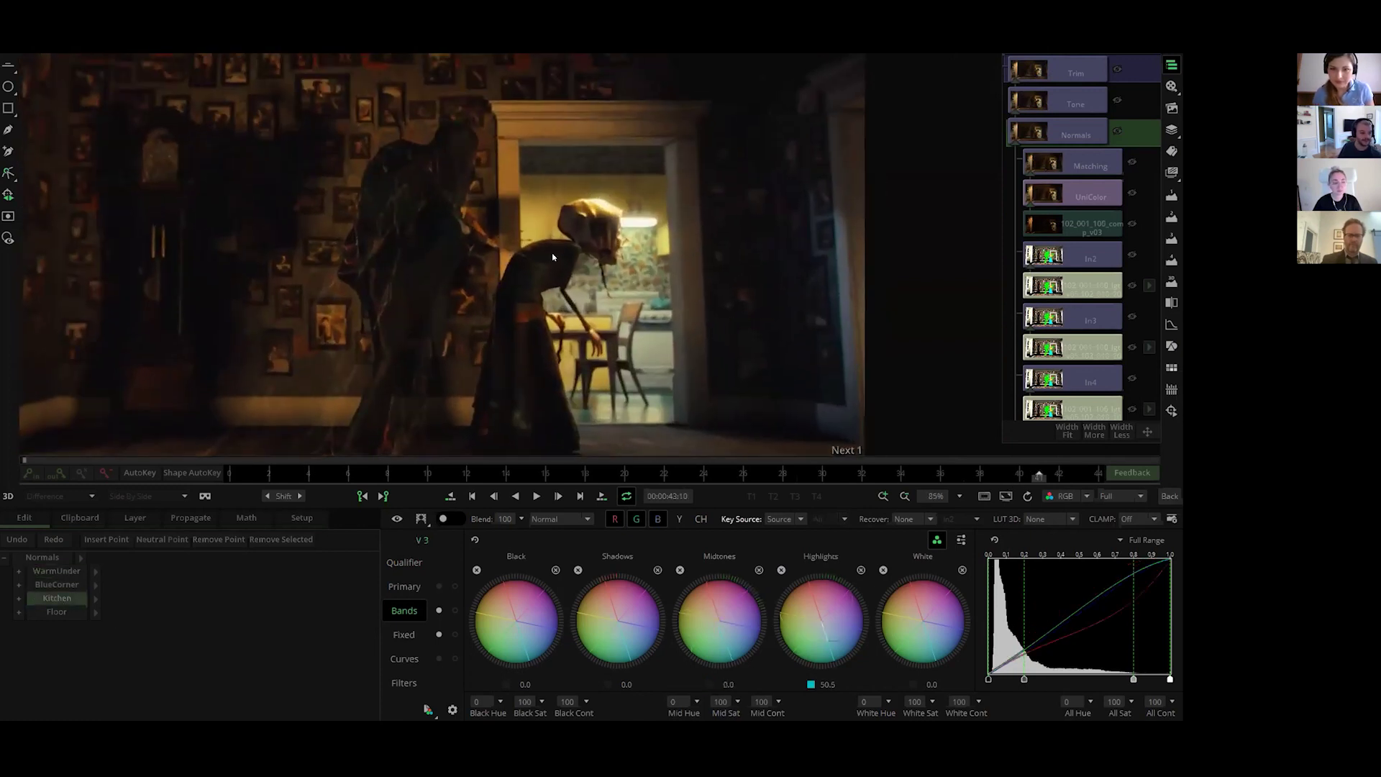
left_click(416, 519)
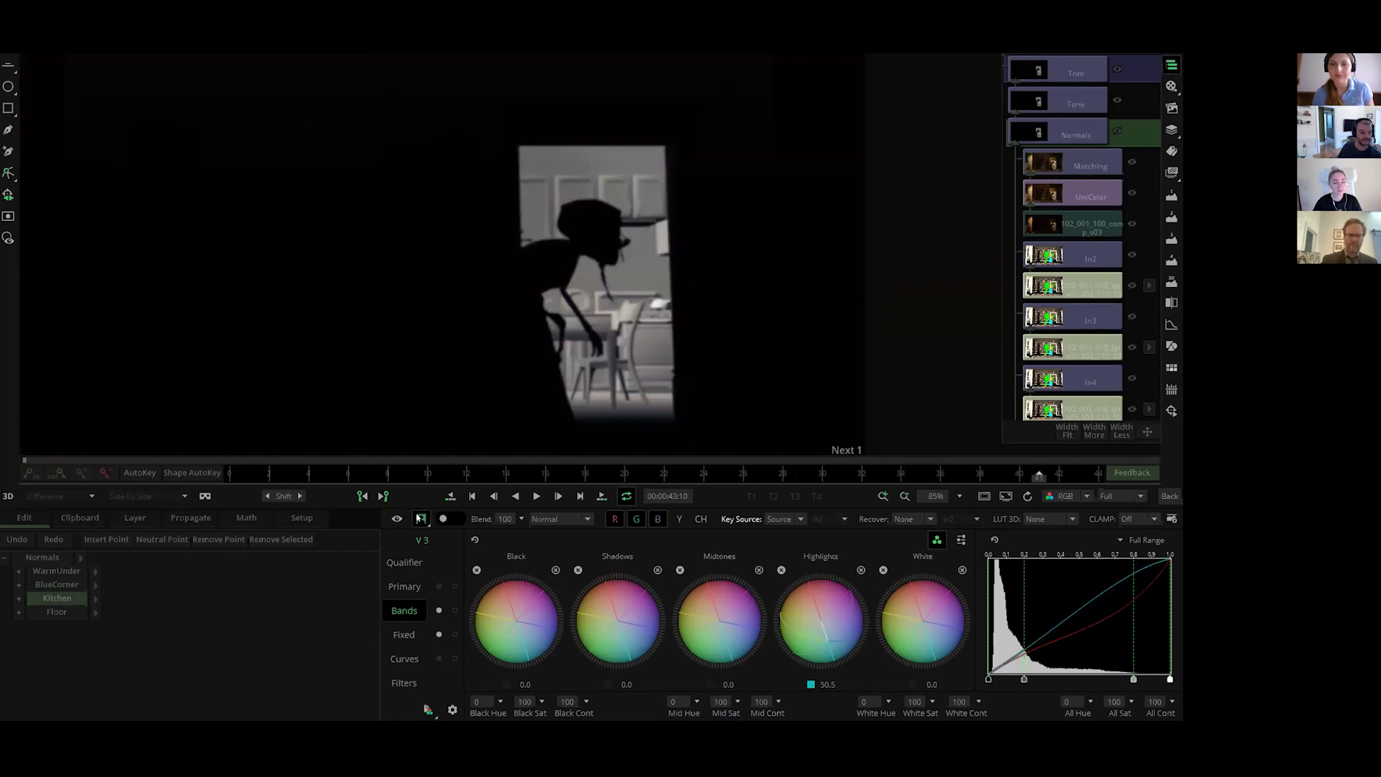
left_click(416, 520)
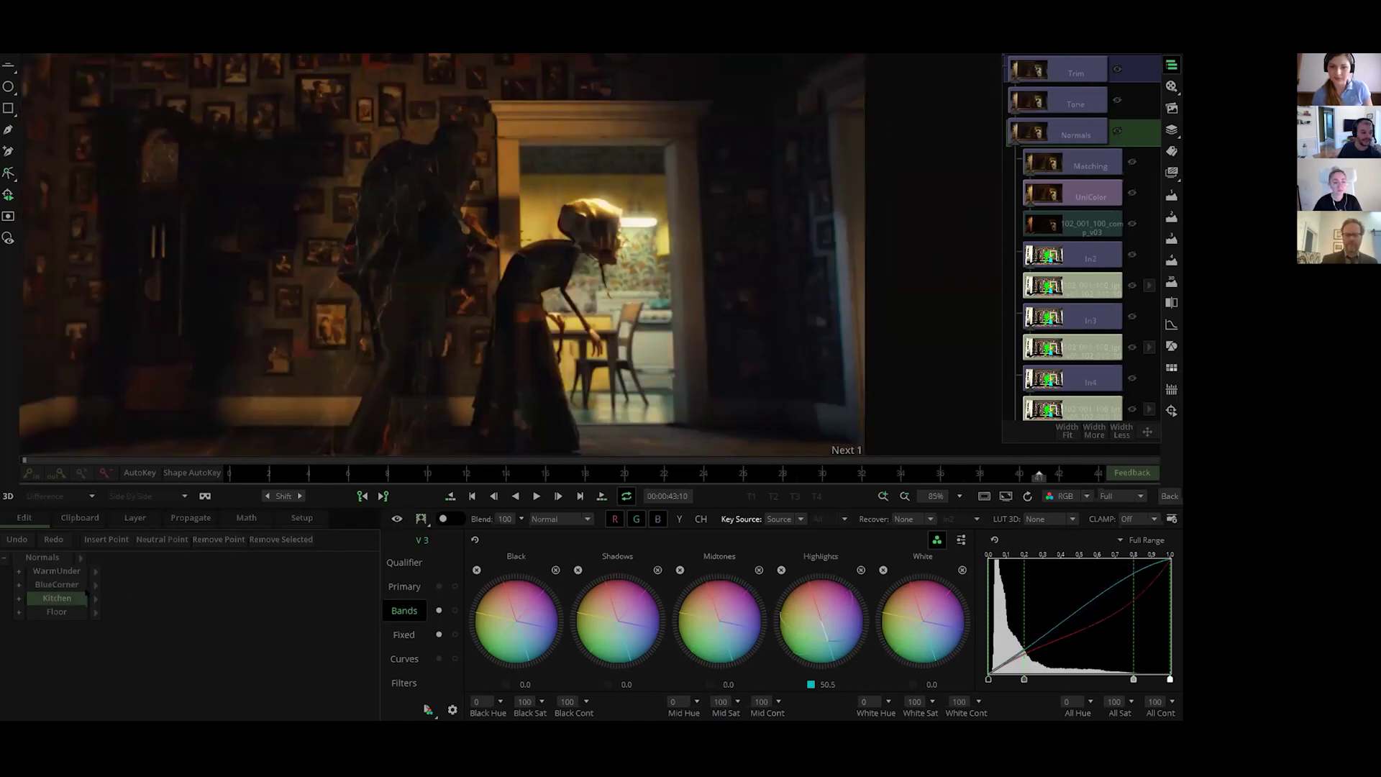
Step: Compare the stooped figure in the doorway up close with the WarmUnder vector switched off and on
left_click(72, 571)
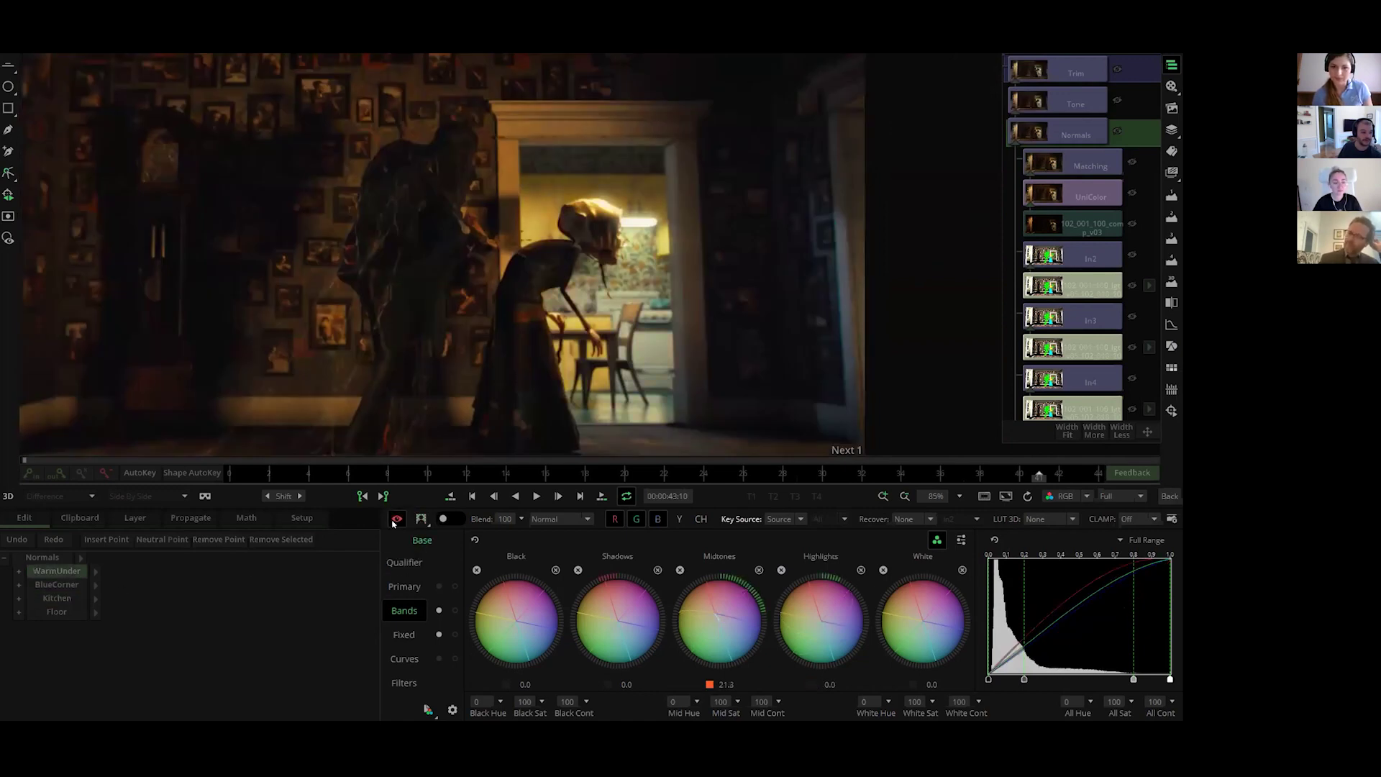
scroll(506, 336, "up", 2)
scroll(505, 336, "up", 3)
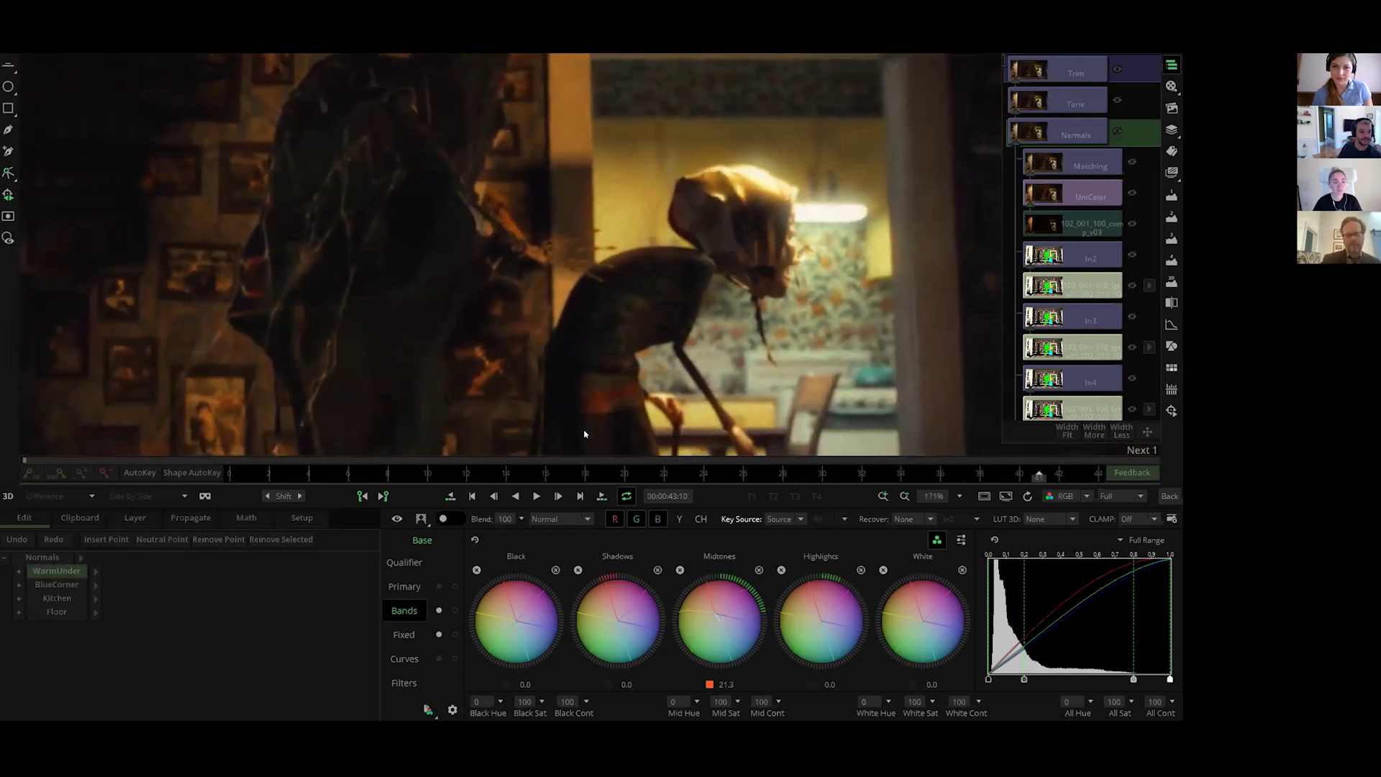
left_click(395, 519)
left_click(394, 519)
left_click(395, 520)
scroll(414, 247, "down", 8)
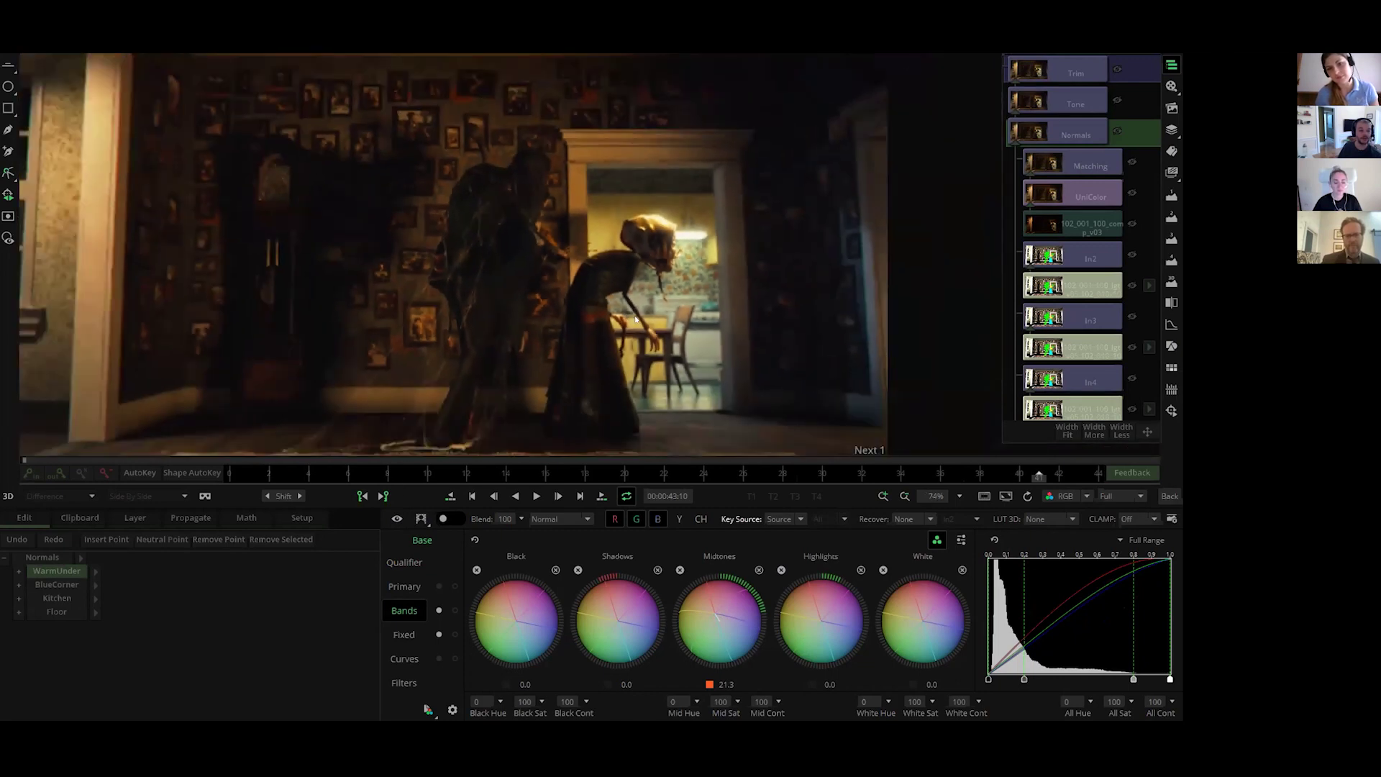
Step: Go to the hallway shot with the dog, move near its end, and compare the dog with the WarmUnder vector switched off and on
left_click(1047, 468)
left_click(1045, 468)
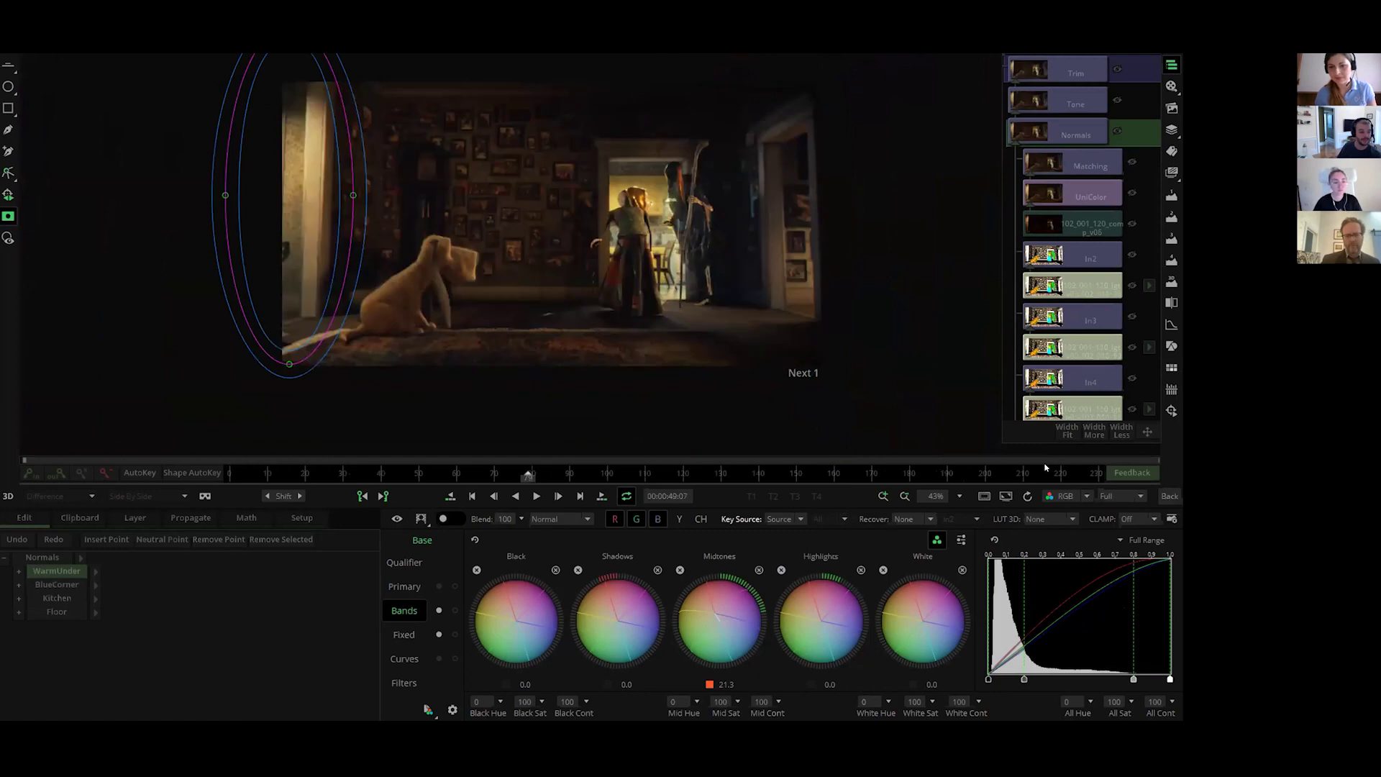
left_click(949, 472)
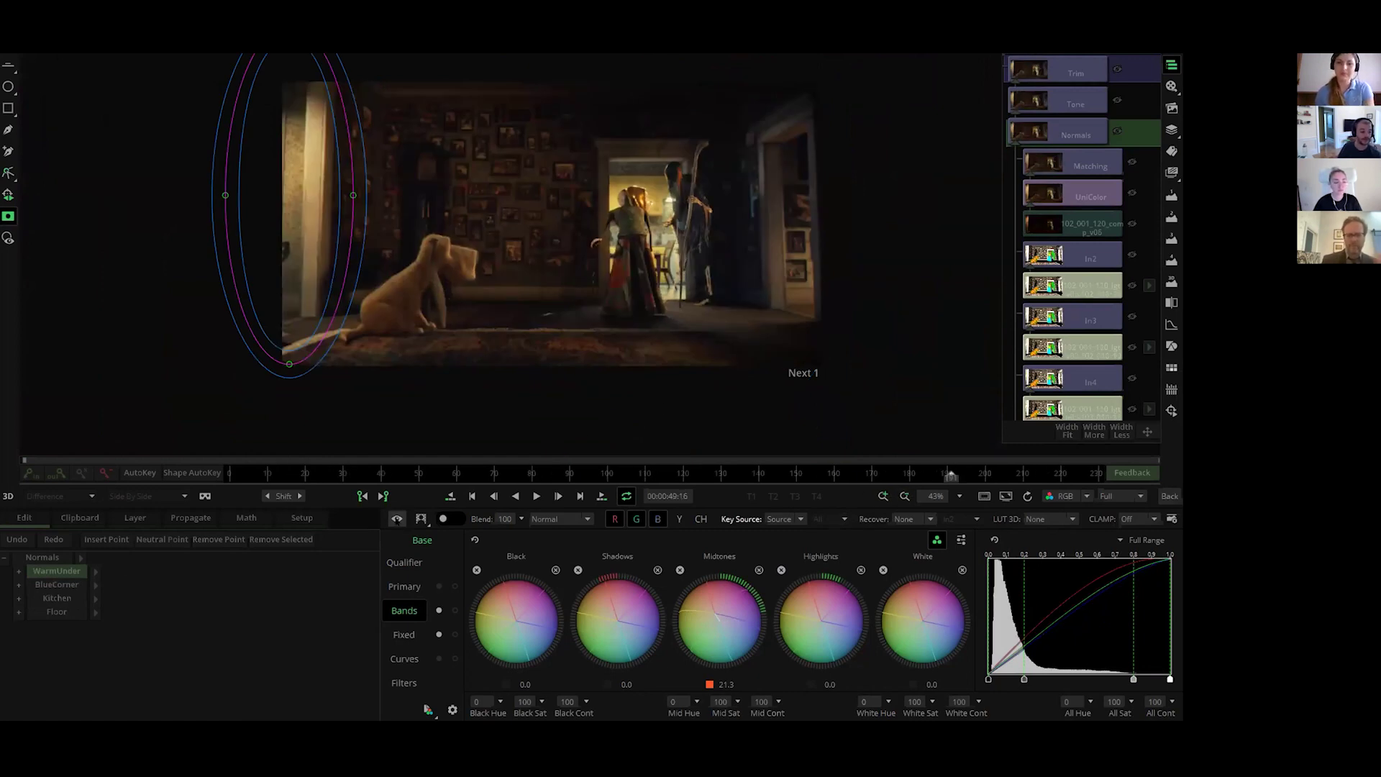
scroll(382, 423, "up", 8)
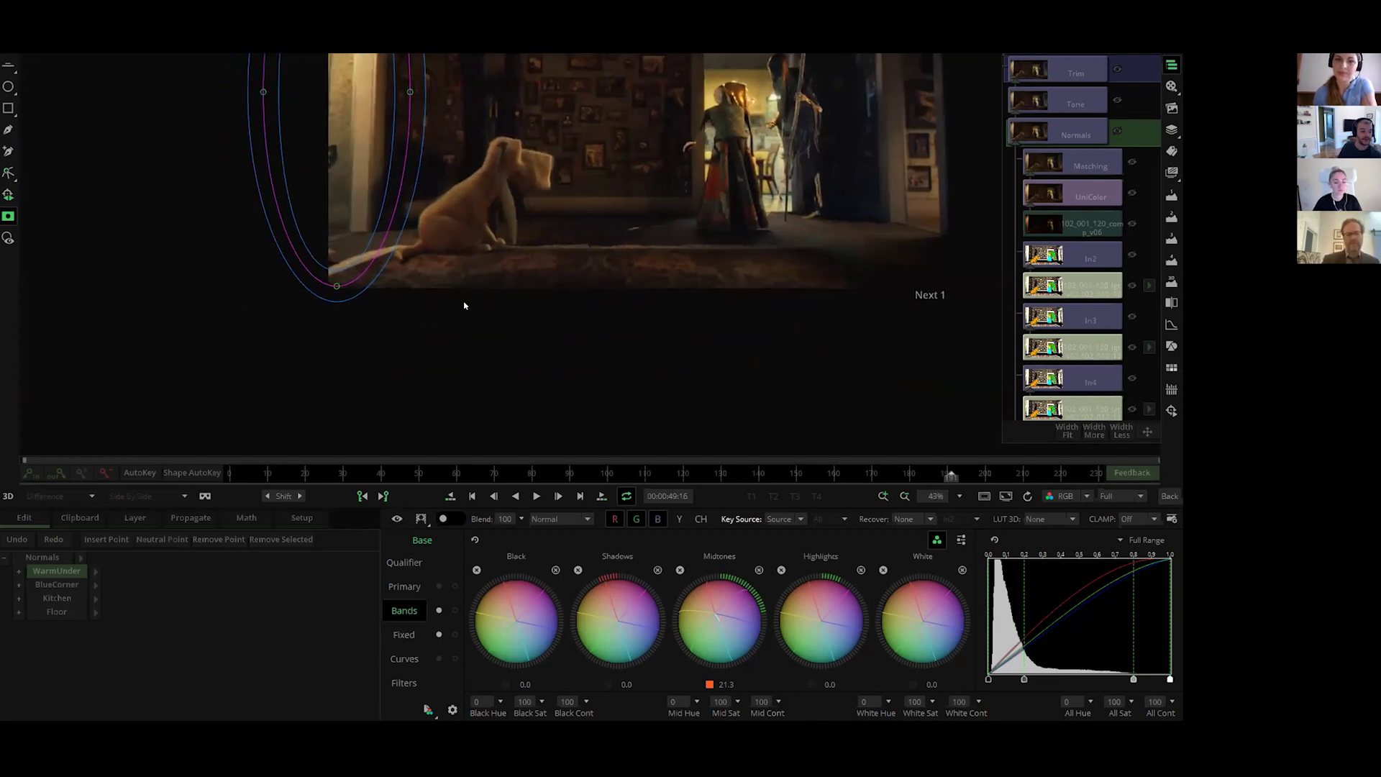
left_click(394, 521)
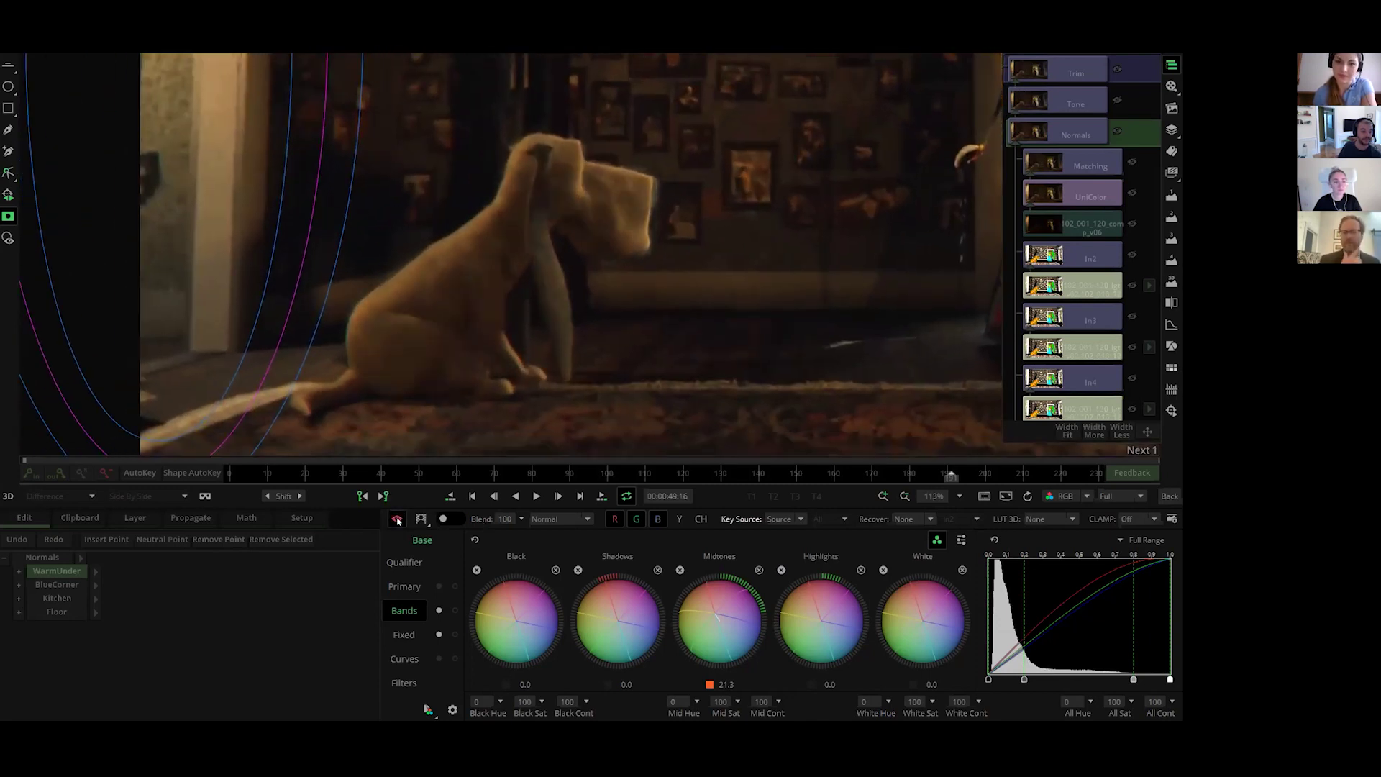
left_click(394, 521)
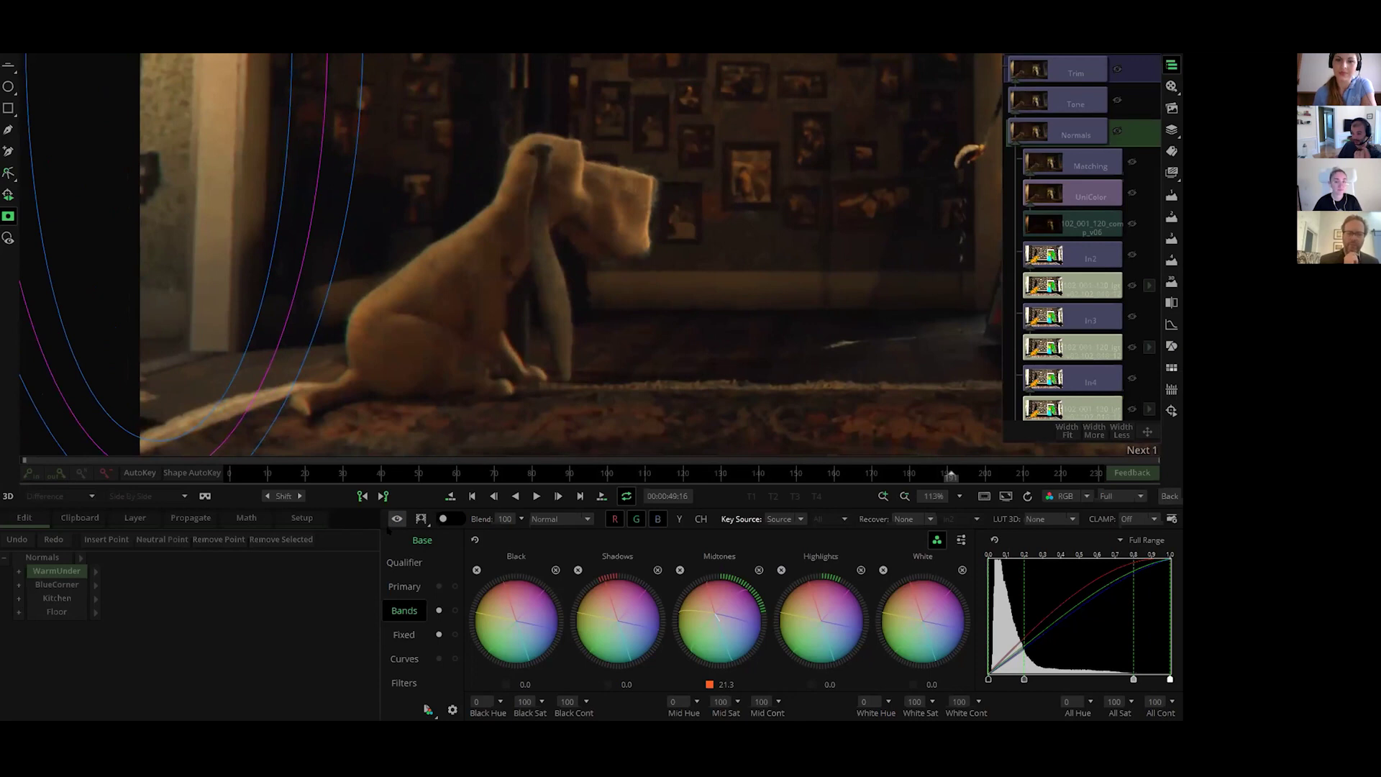
scroll(795, 214, "down", 5)
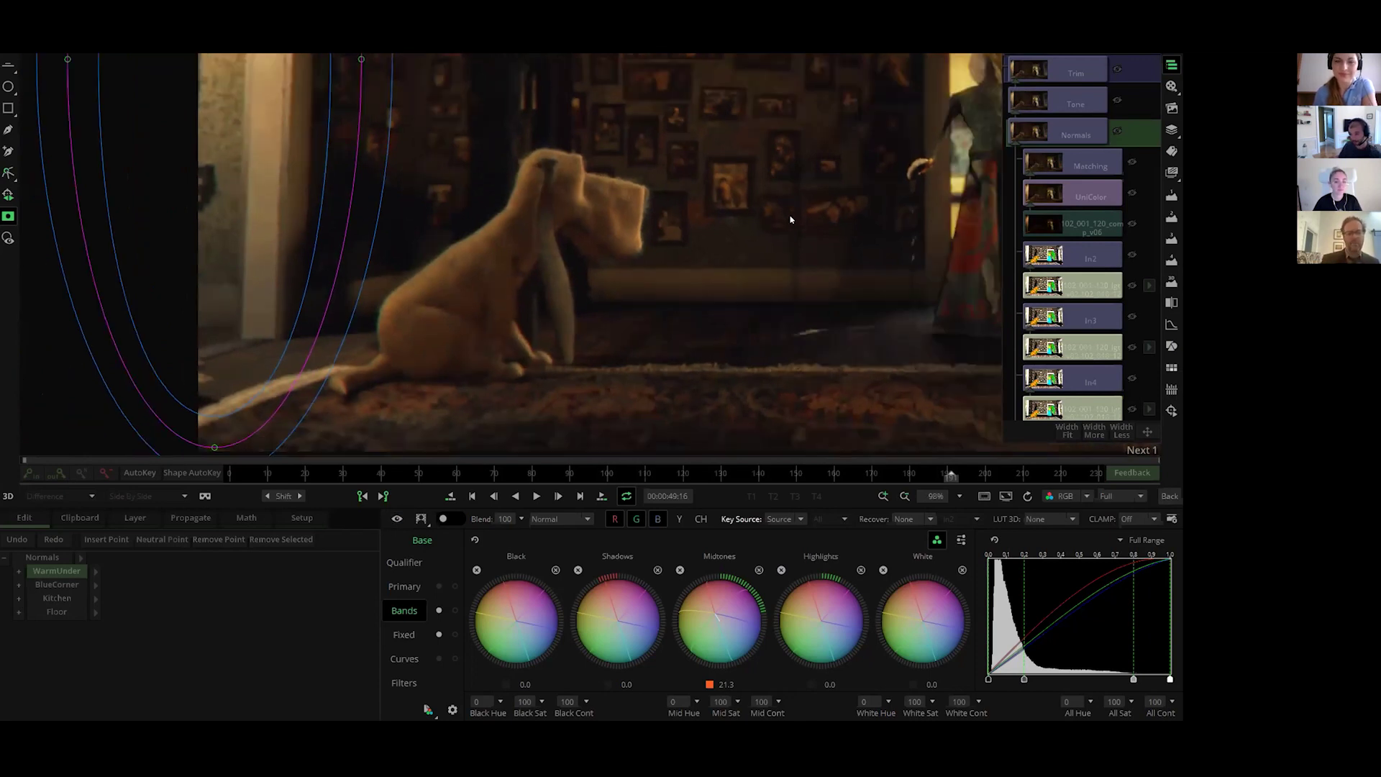
scroll(647, 288, "down", 3)
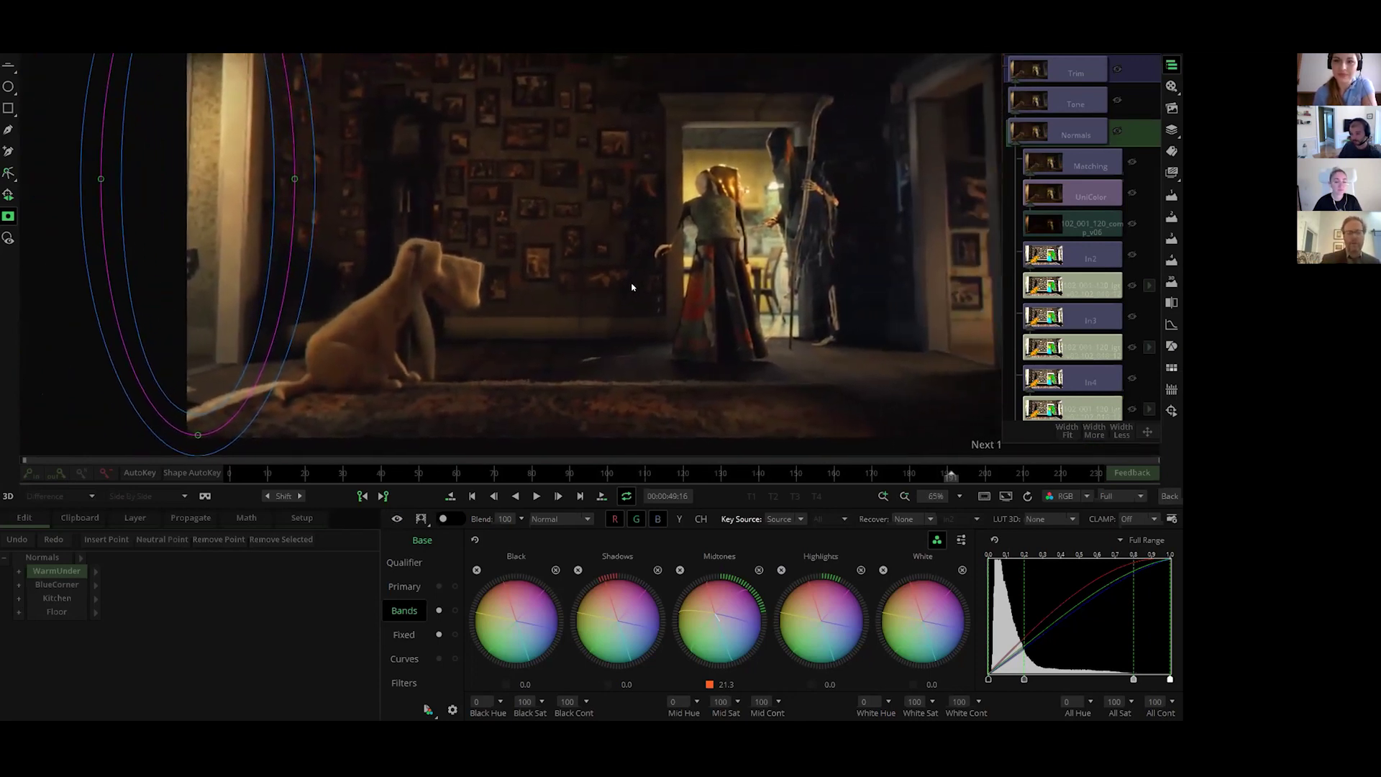
scroll(624, 307, "down", 2)
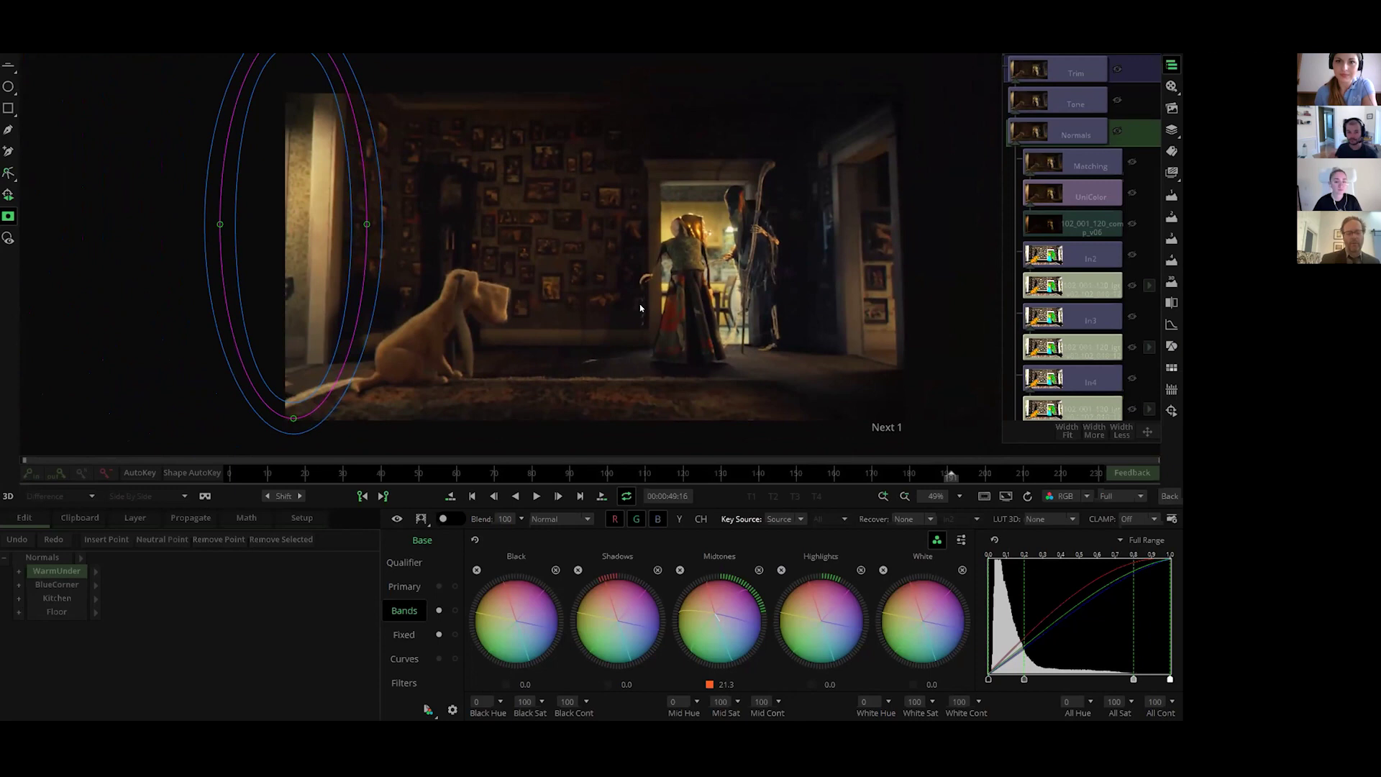
Step: View the In2 layer's render pass for the dog hallway shot, and return to the Trim layer's graded image
left_click(1088, 259)
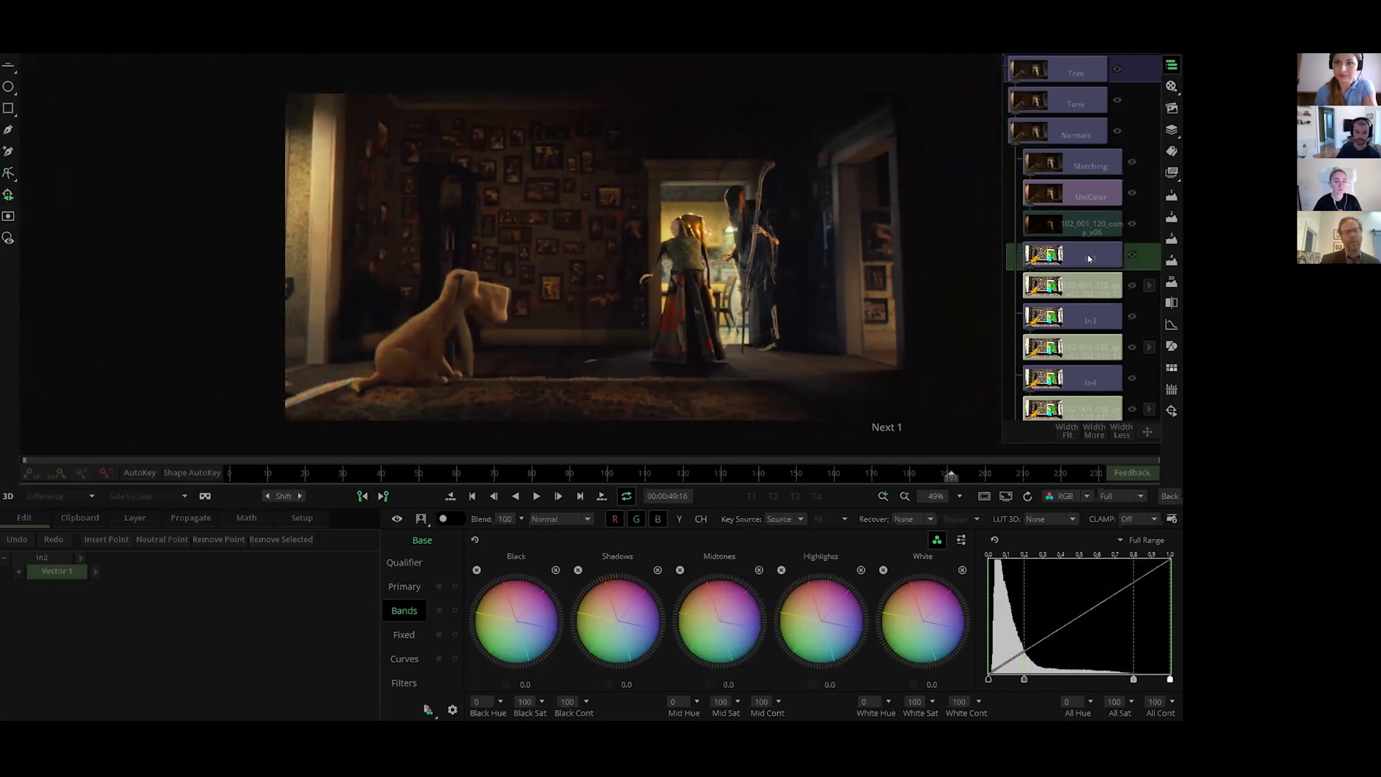
left_click(1089, 259)
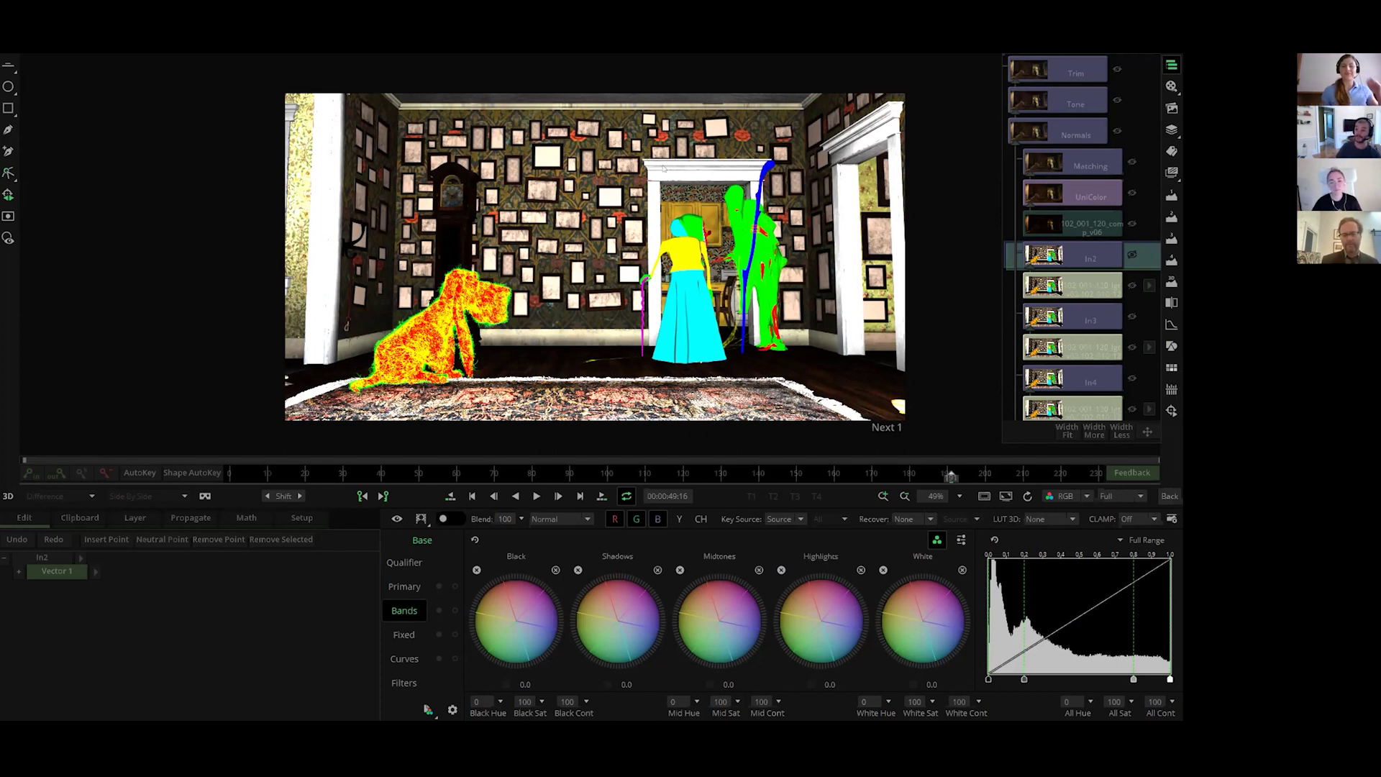
left_click(1026, 79)
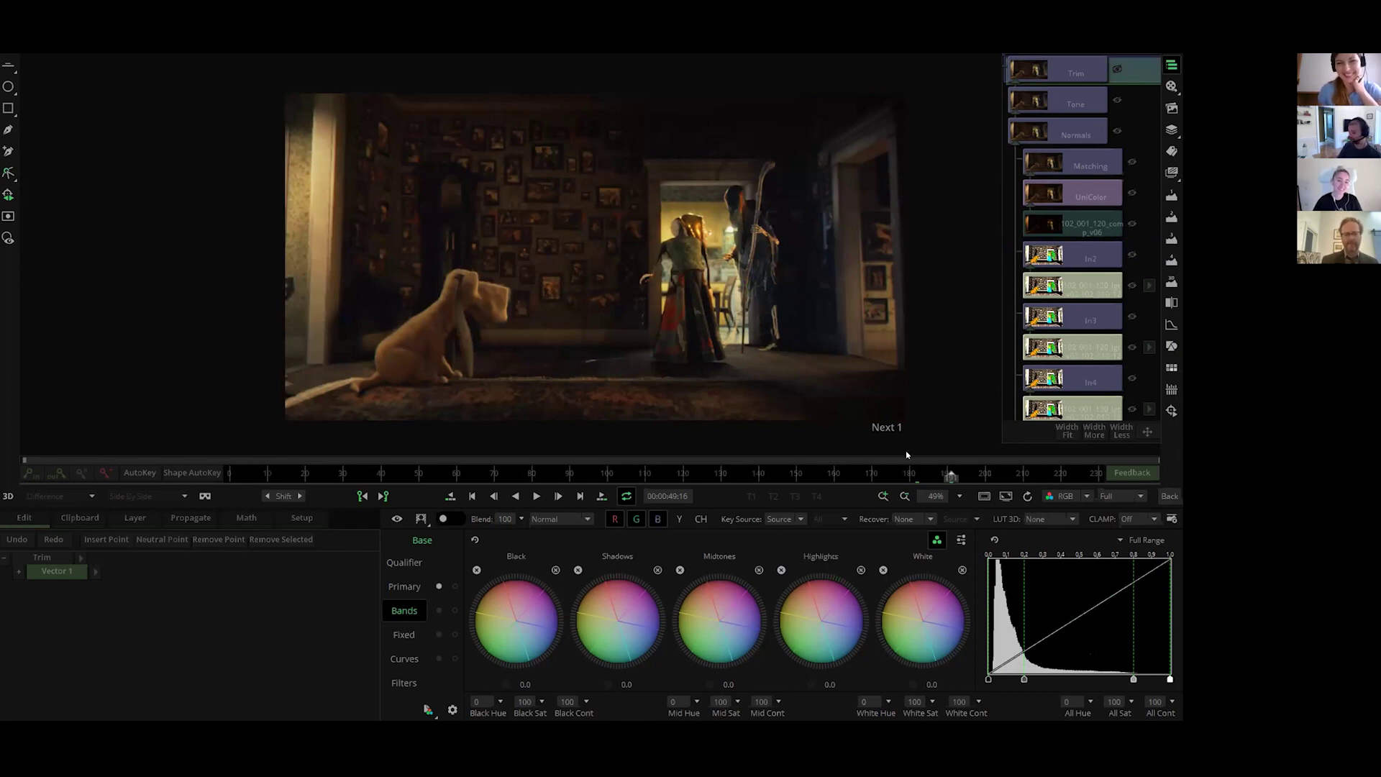
Step: Browse neighbouring shots to the kitchen table shot with the dog in the doorway, and move to an earlier frame in it
key("Up")
key("Up")
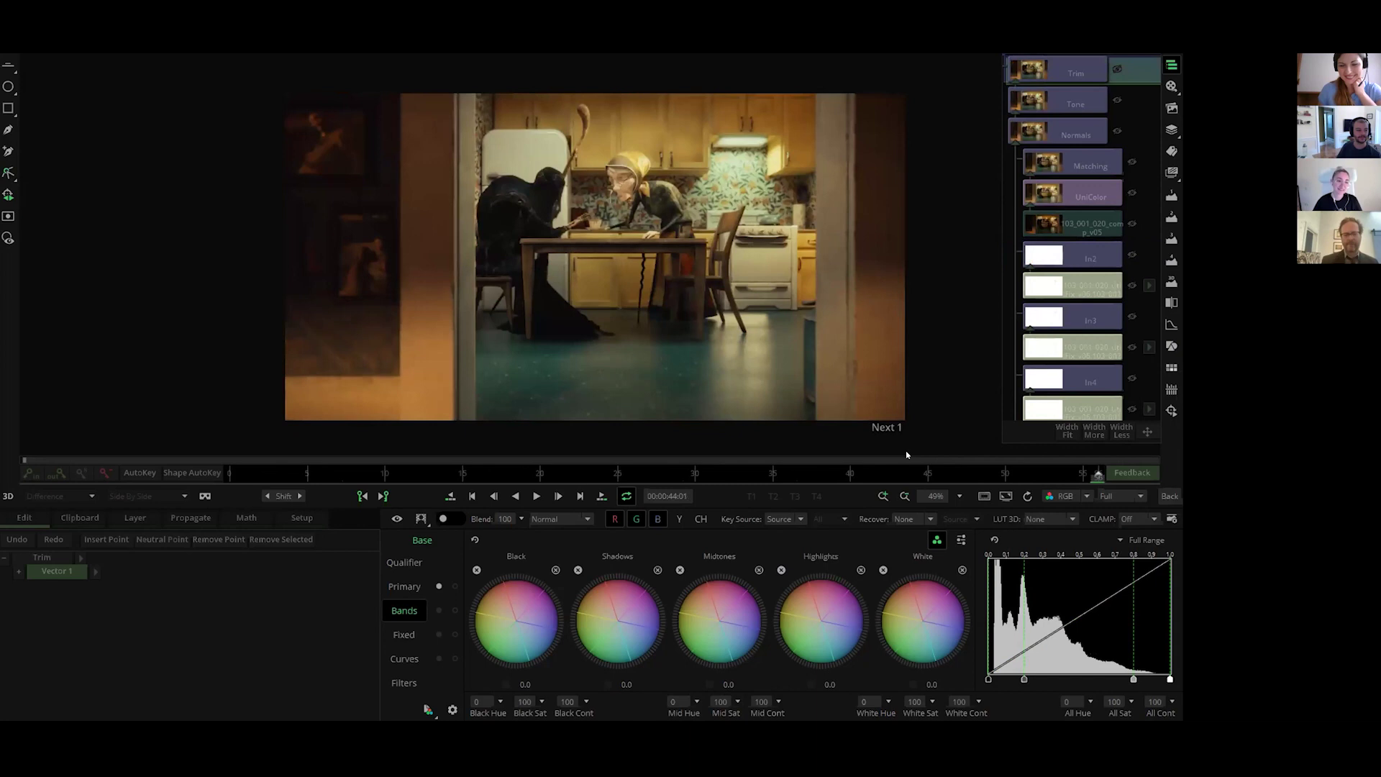
key("Down")
key("Down")
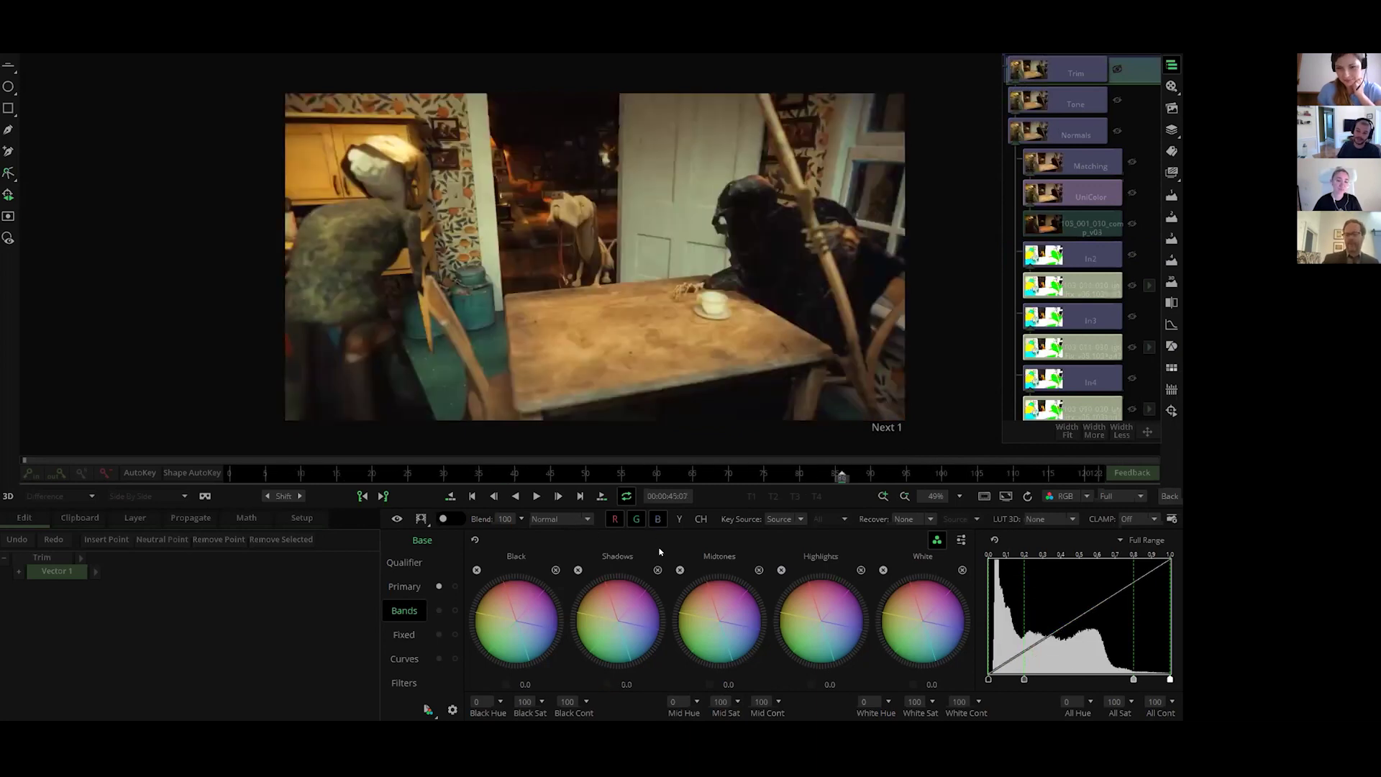
left_click(716, 475)
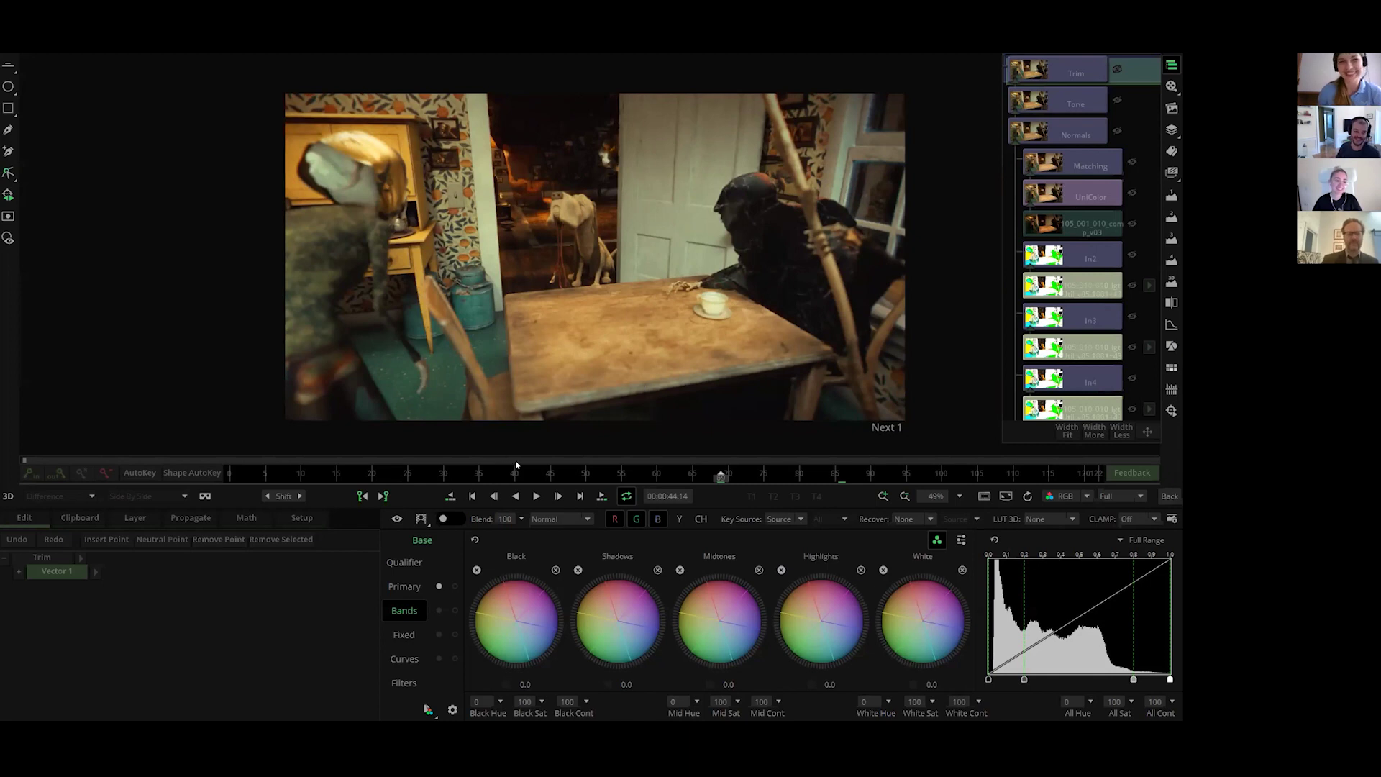
Step: Select the Normals layer and compare the kitchen table shot with its TopFlor vector switched off and on, including up close
left_click(1084, 130)
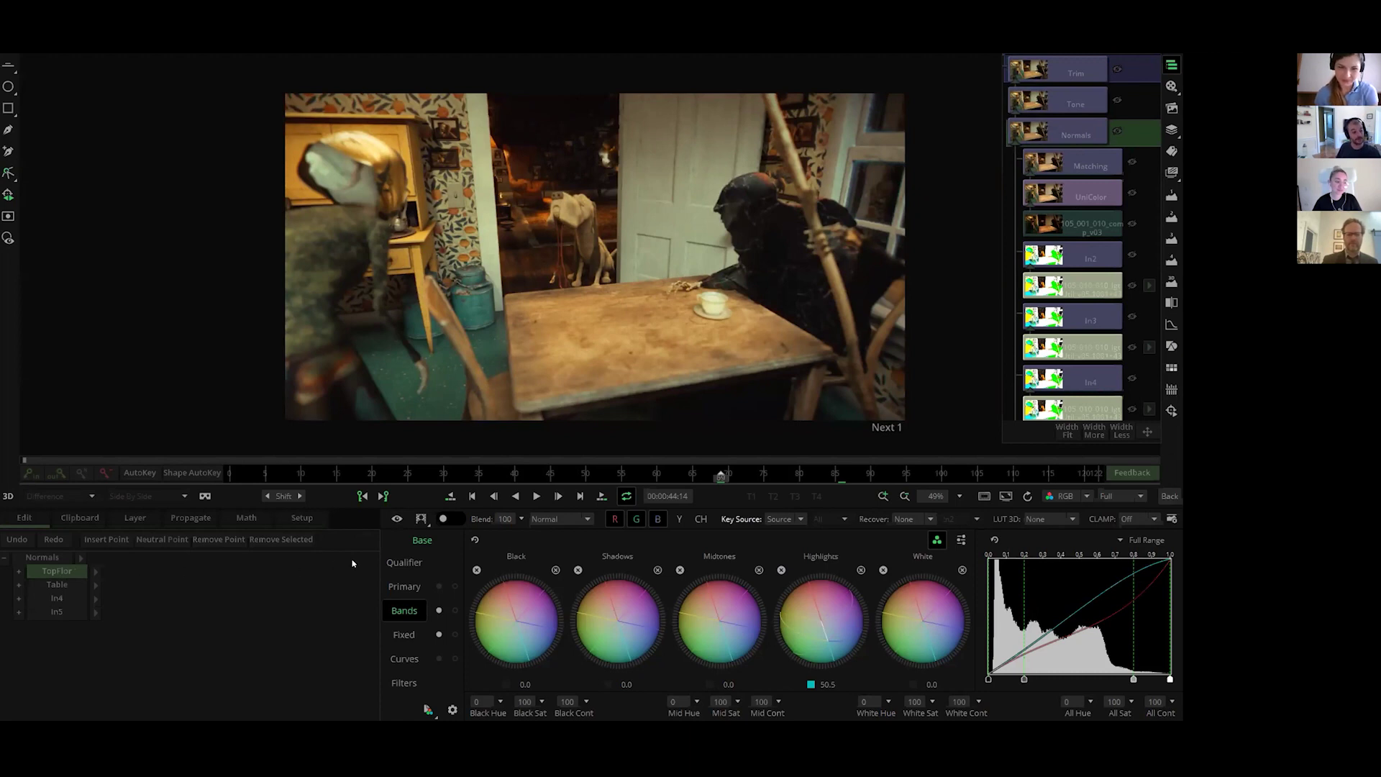
left_click(396, 519)
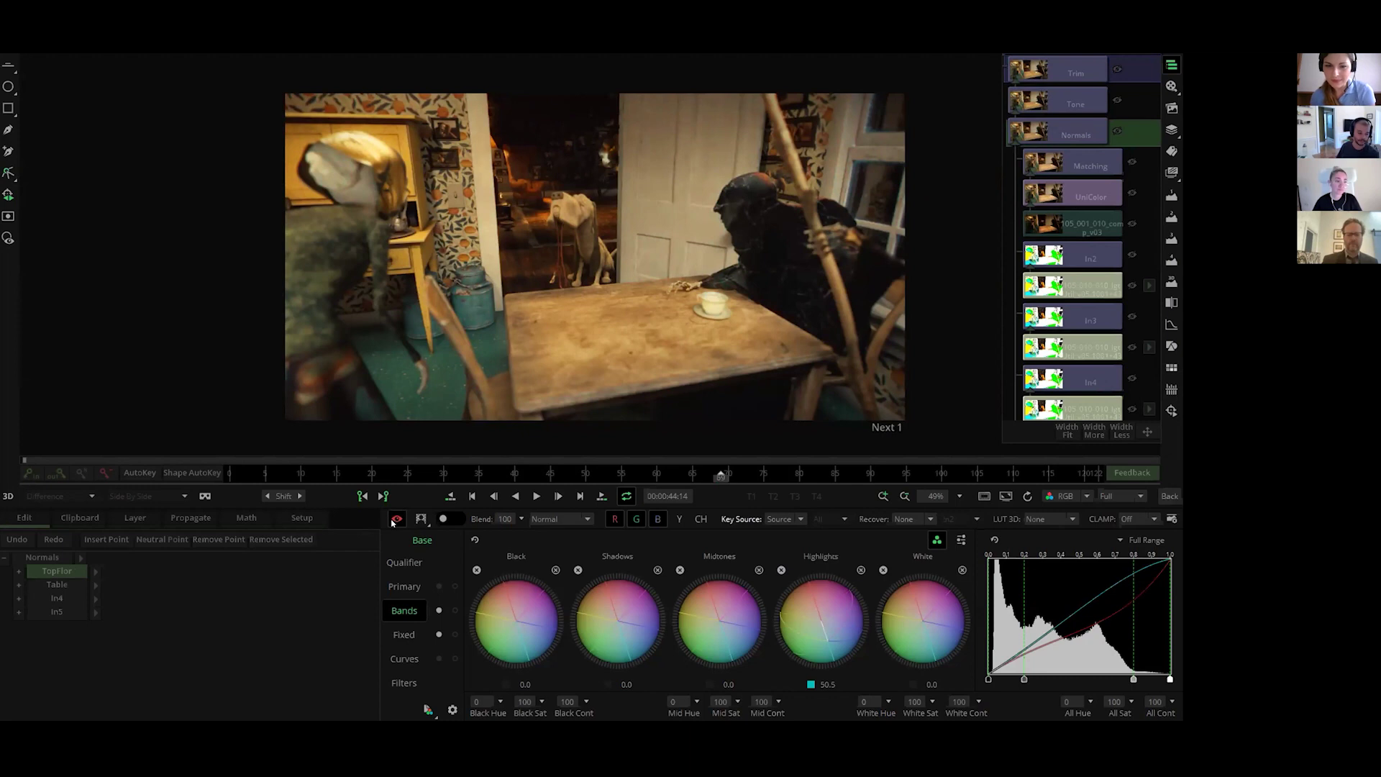
left_click(395, 519)
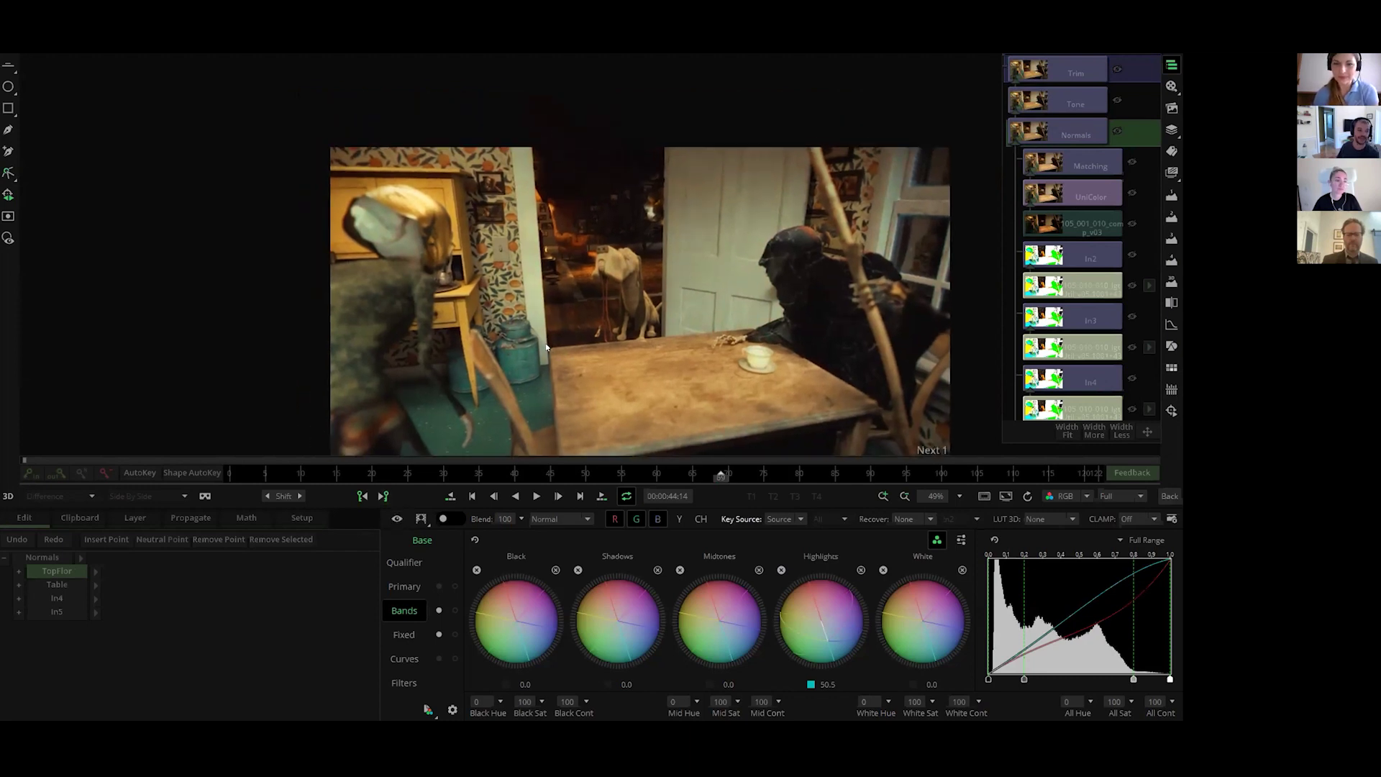
scroll(547, 348, "up", 3)
left_click(396, 519)
left_click(394, 520)
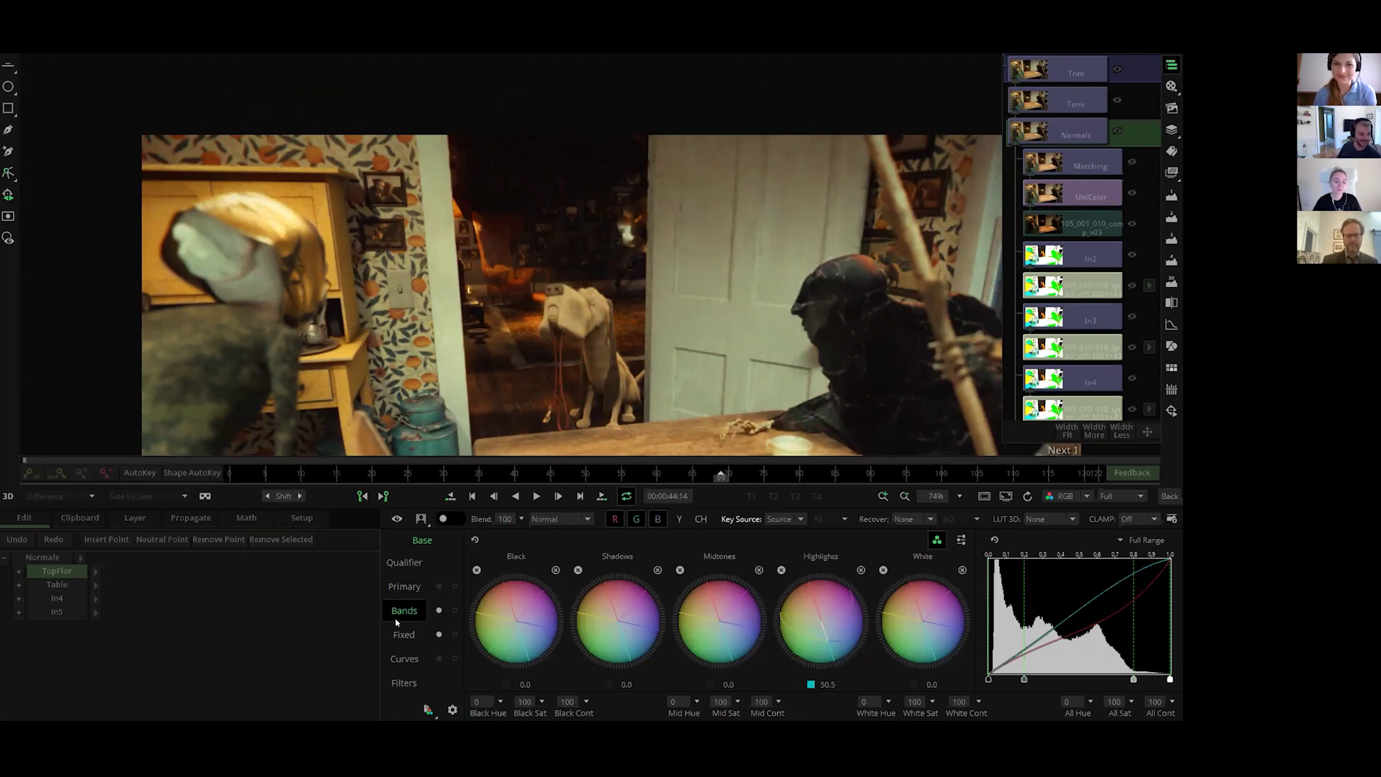
Step: Try In5 as the merge key input in the TopFlor vector's qualifier, and restore In2
left_click(405, 563)
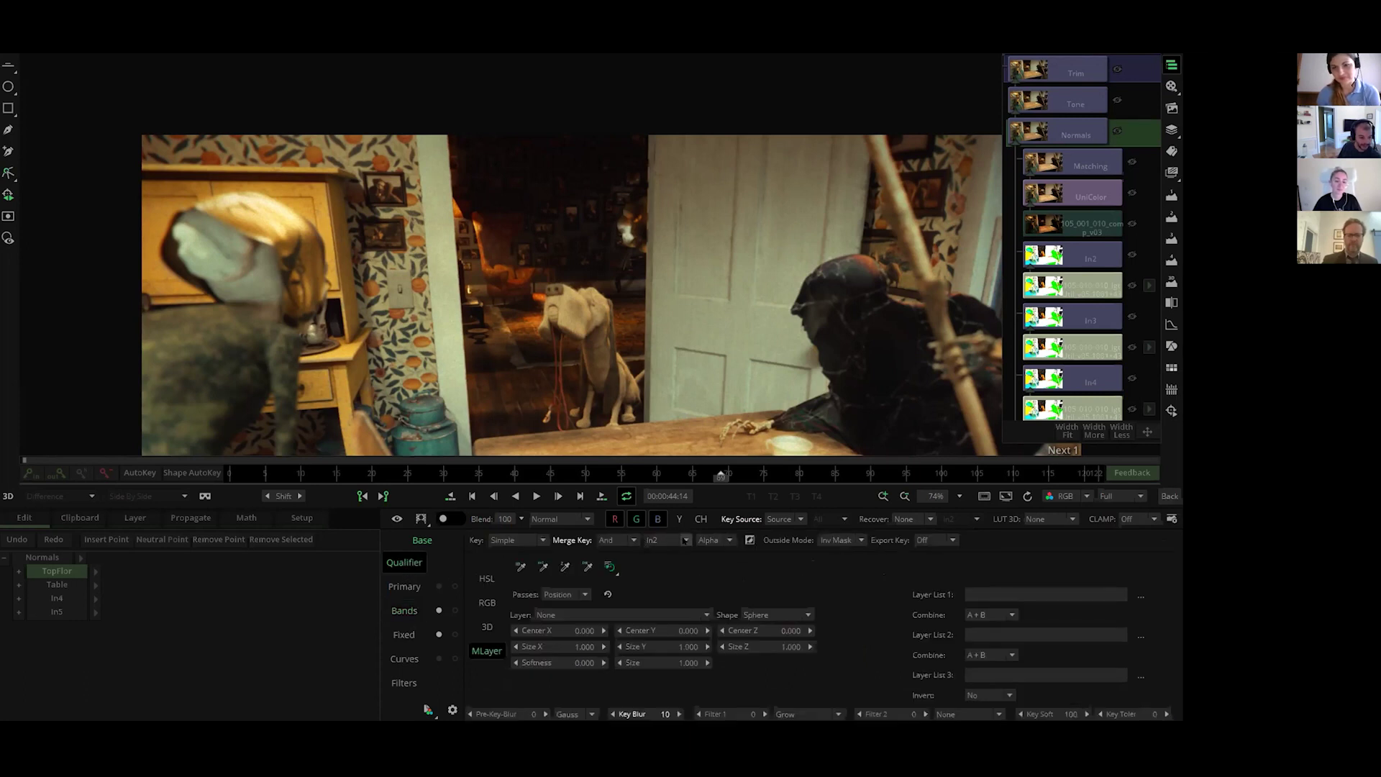
left_click(686, 540)
left_click(658, 584)
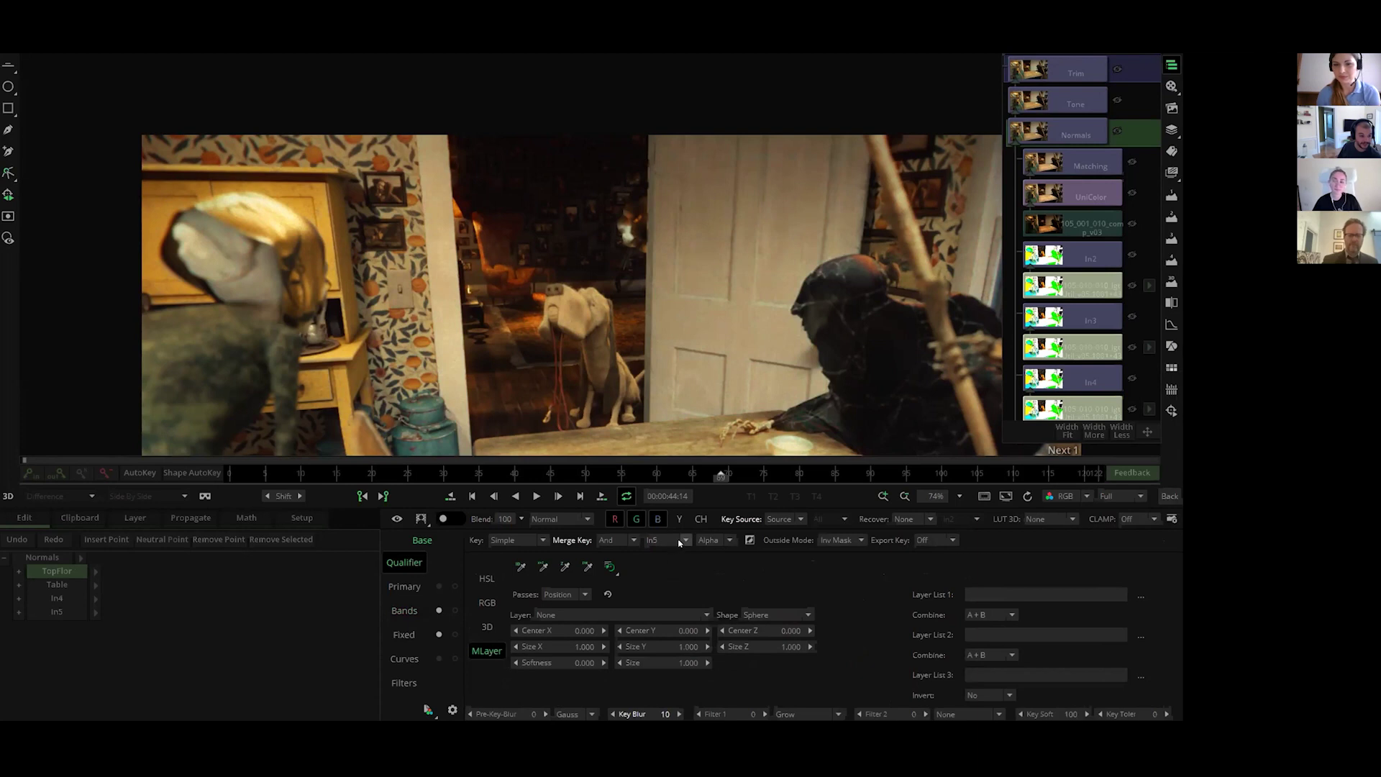
left_click(682, 541)
left_click(664, 565)
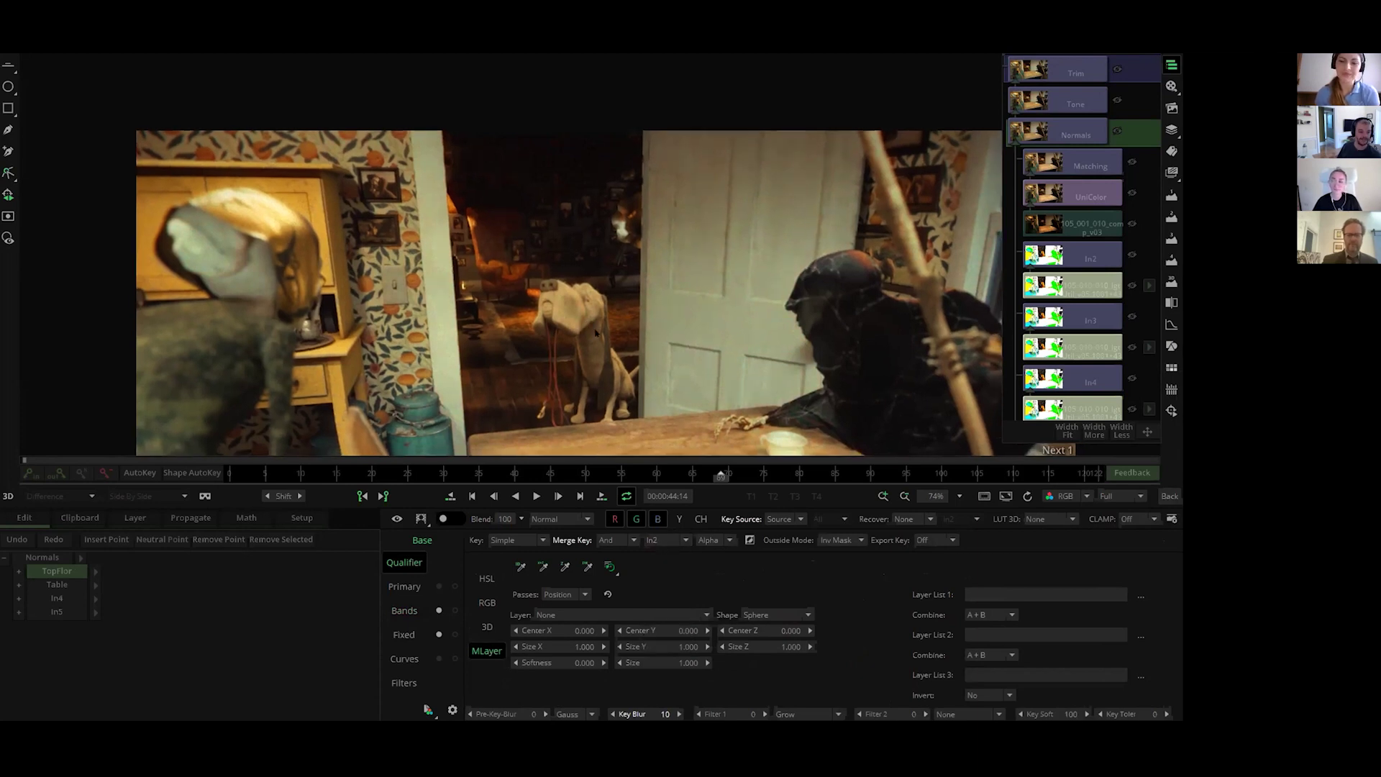
Step: Inspect the TopFlor vector's matte across the whole kitchen table frame, and return to the graded image
scroll(601, 343, "down", 2)
scroll(601, 343, "down", 1)
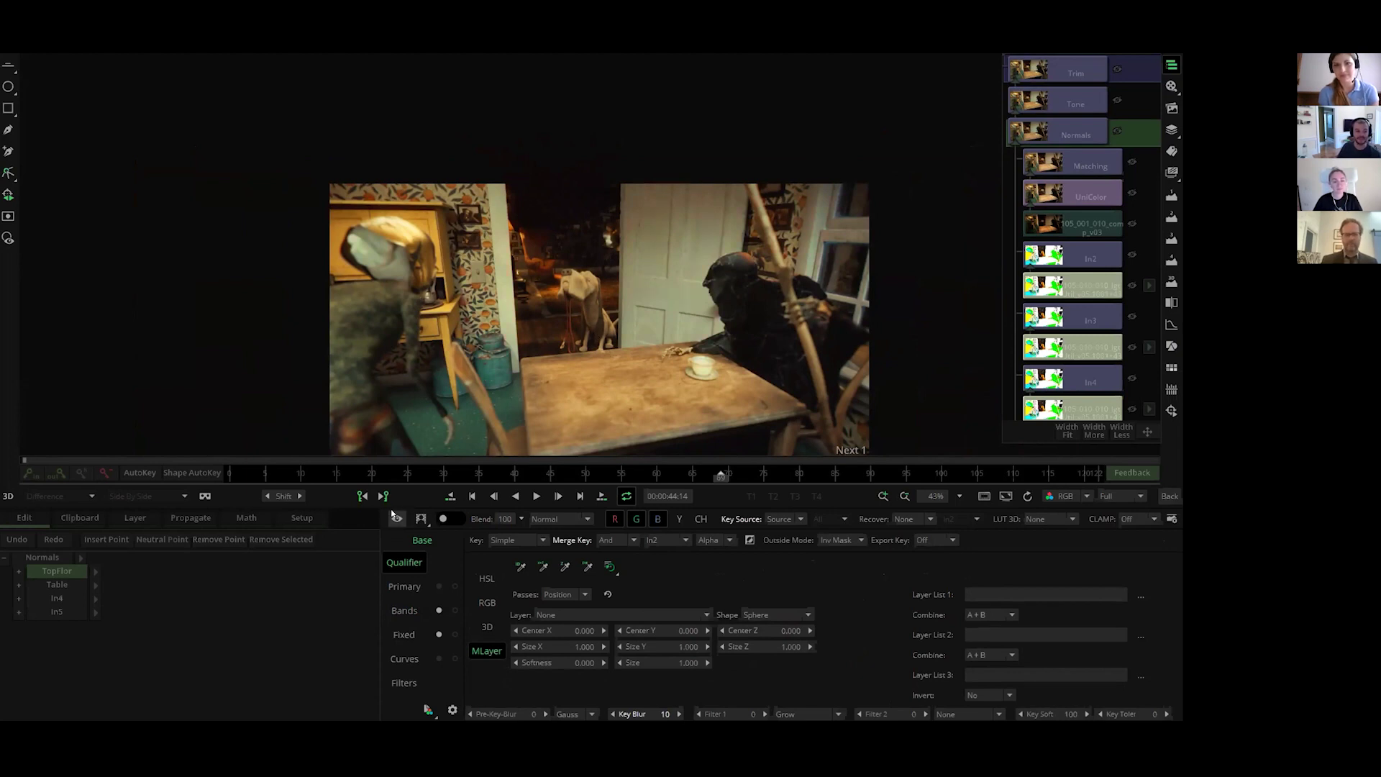
left_click_drag(530, 328, 575, 286)
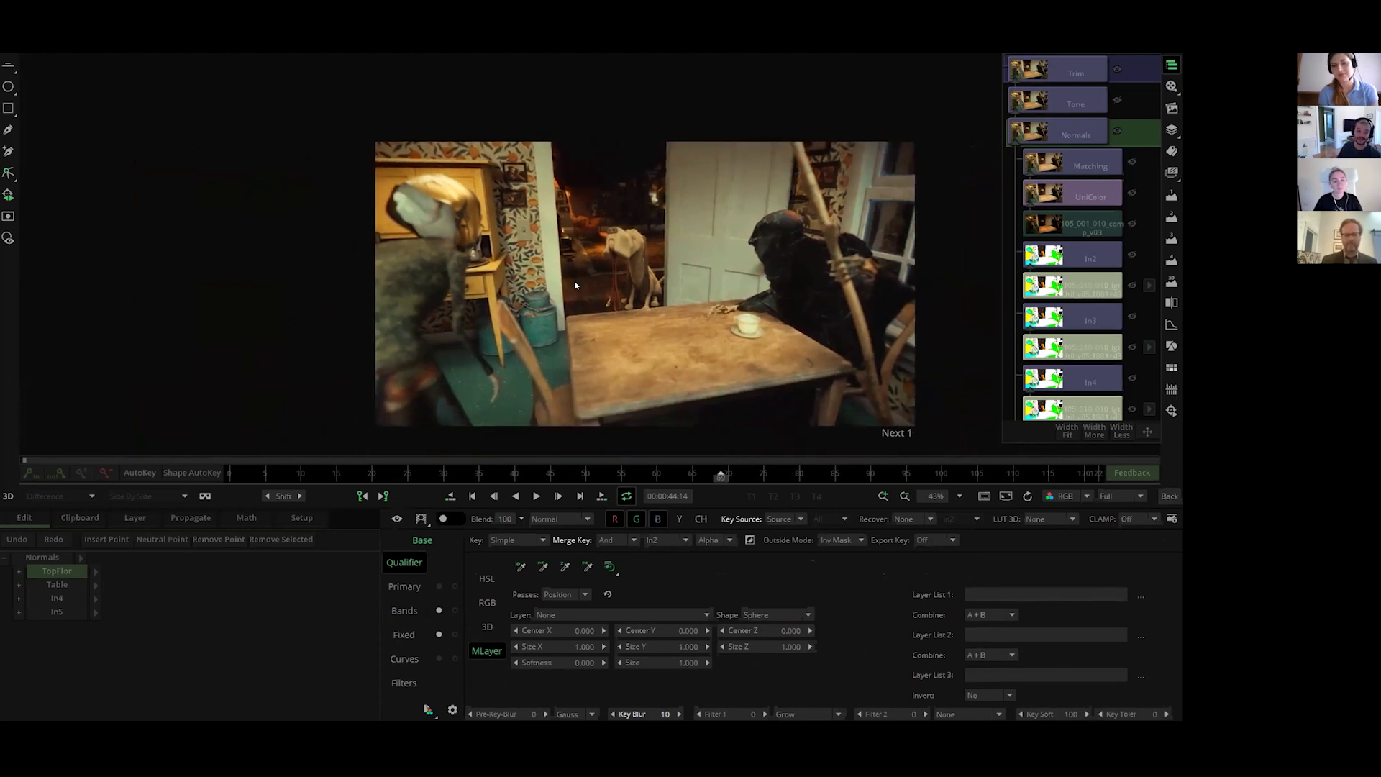
left_click(420, 518)
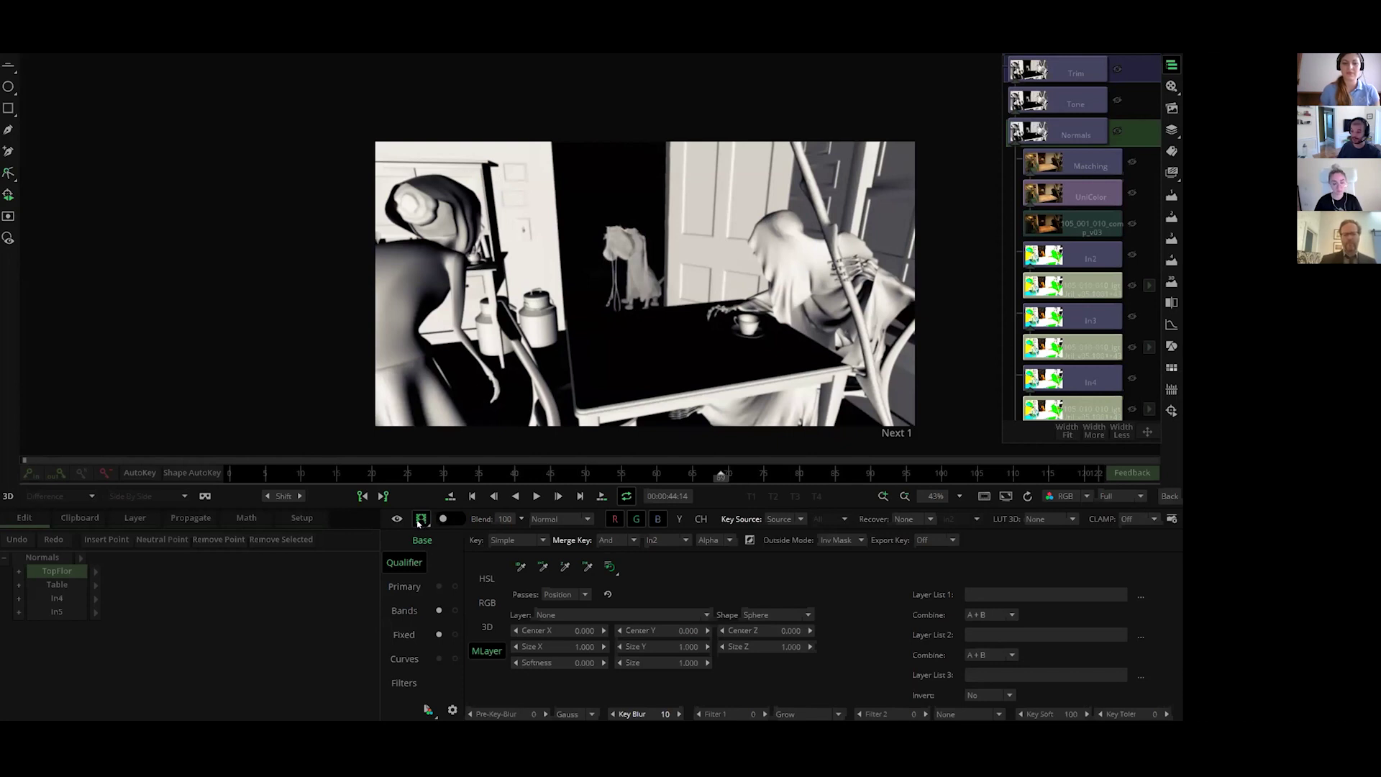
left_click(419, 520)
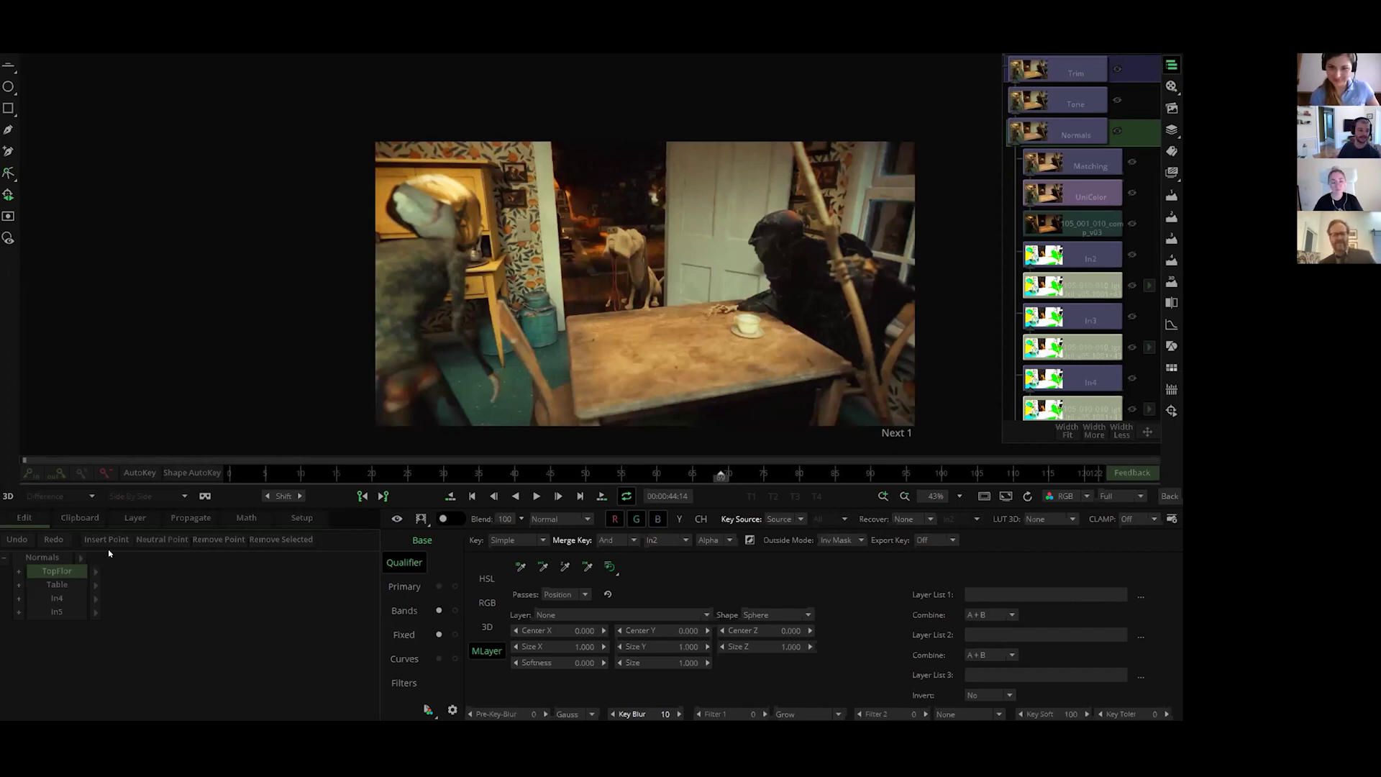
Step: Select the Table vector and compare the kitchen table shot with it switched off and on
left_click(62, 585)
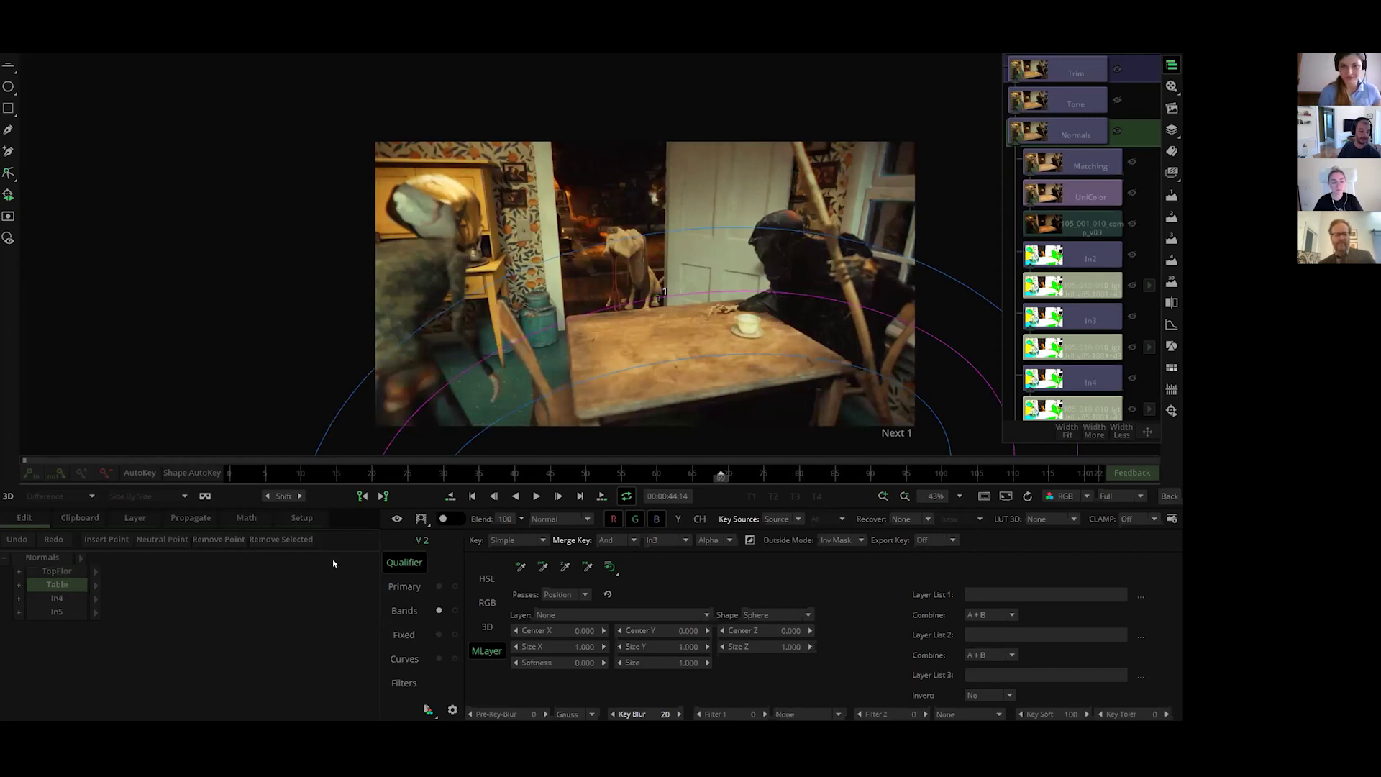
left_click(396, 518)
left_click(396, 519)
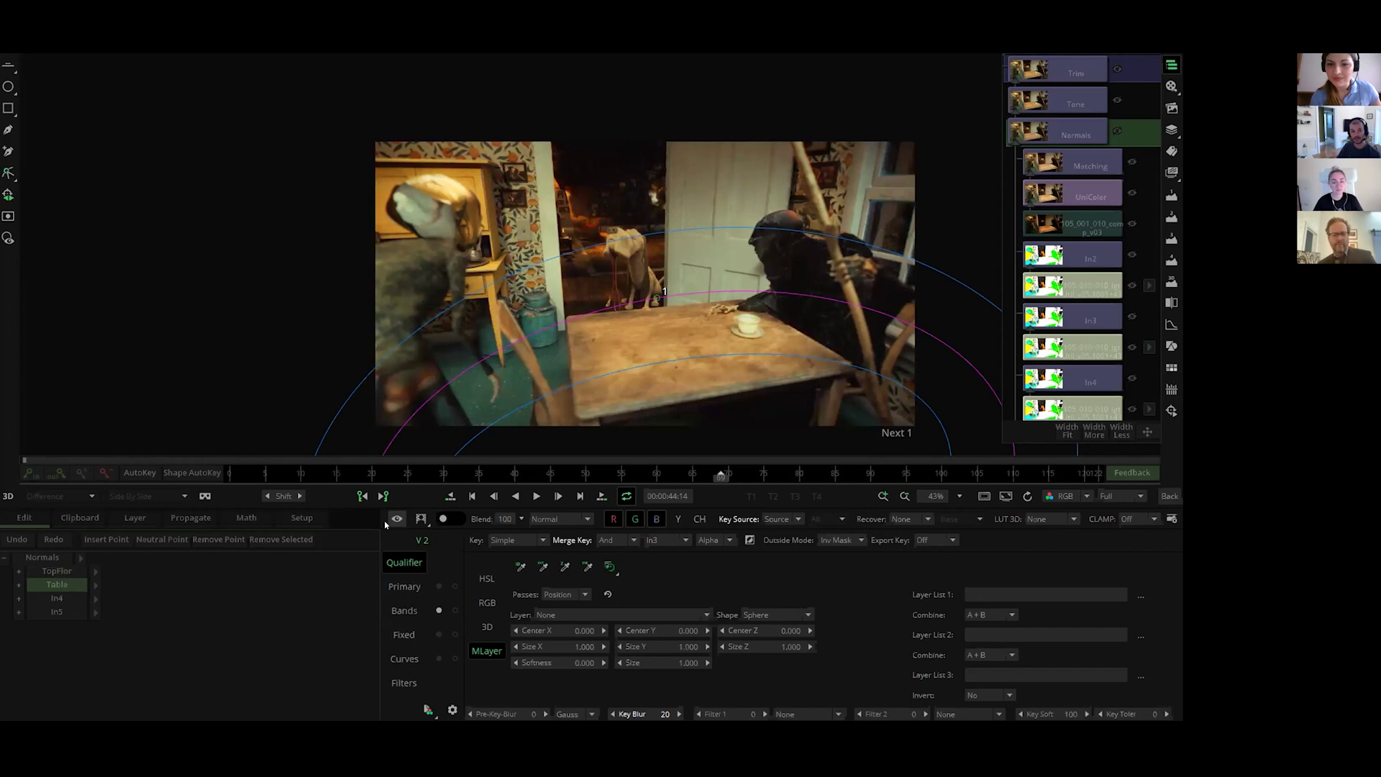
Step: Flip between the kitchen table shot and the preceding shot of the old woman, ending on the old woman
key("Up")
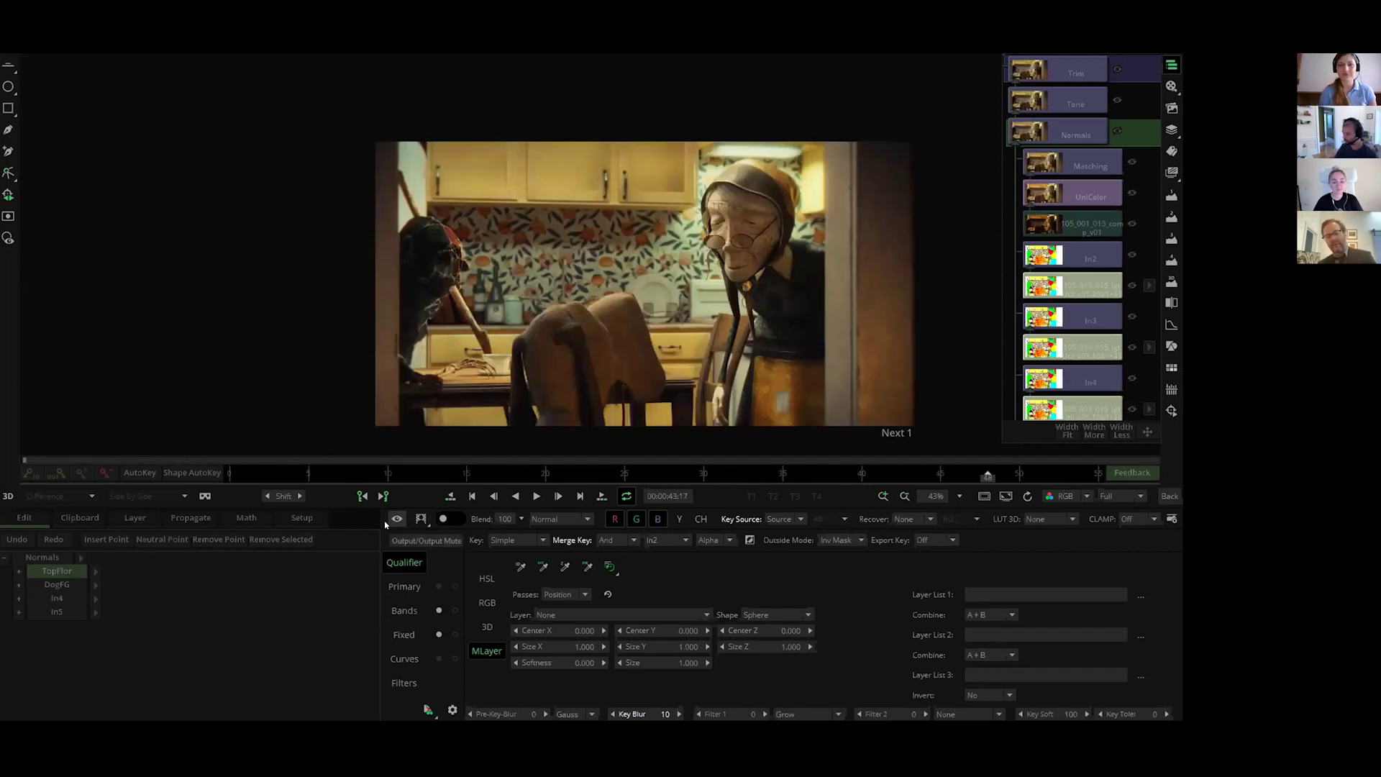
key("Down")
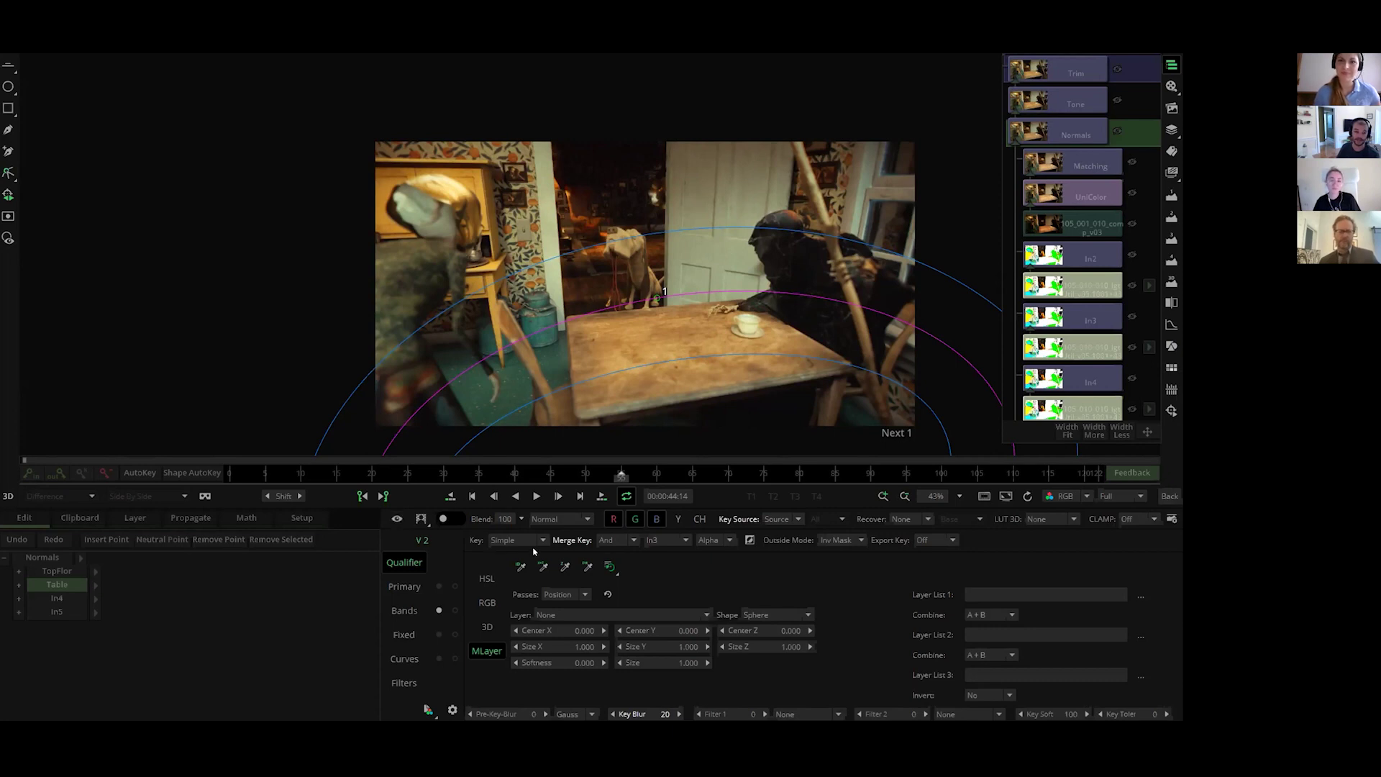
key("Up")
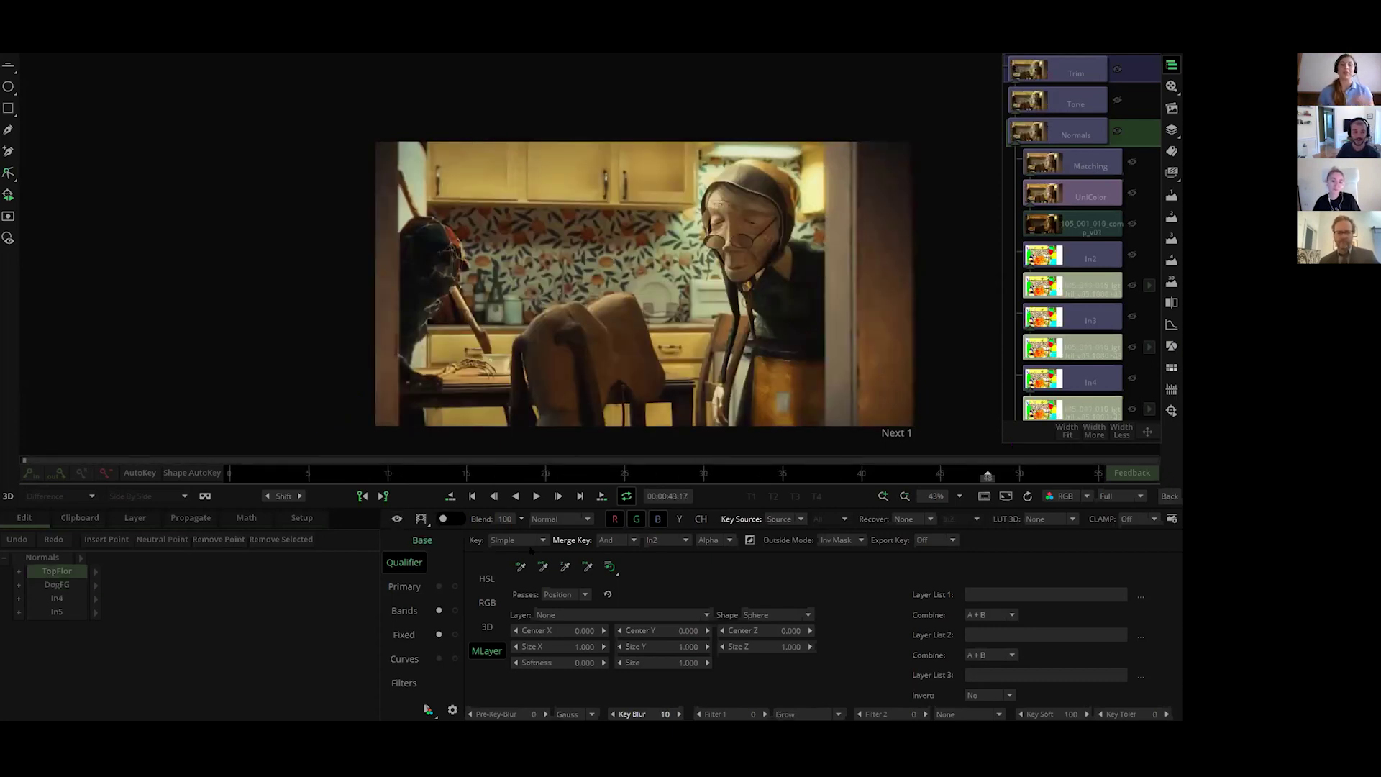
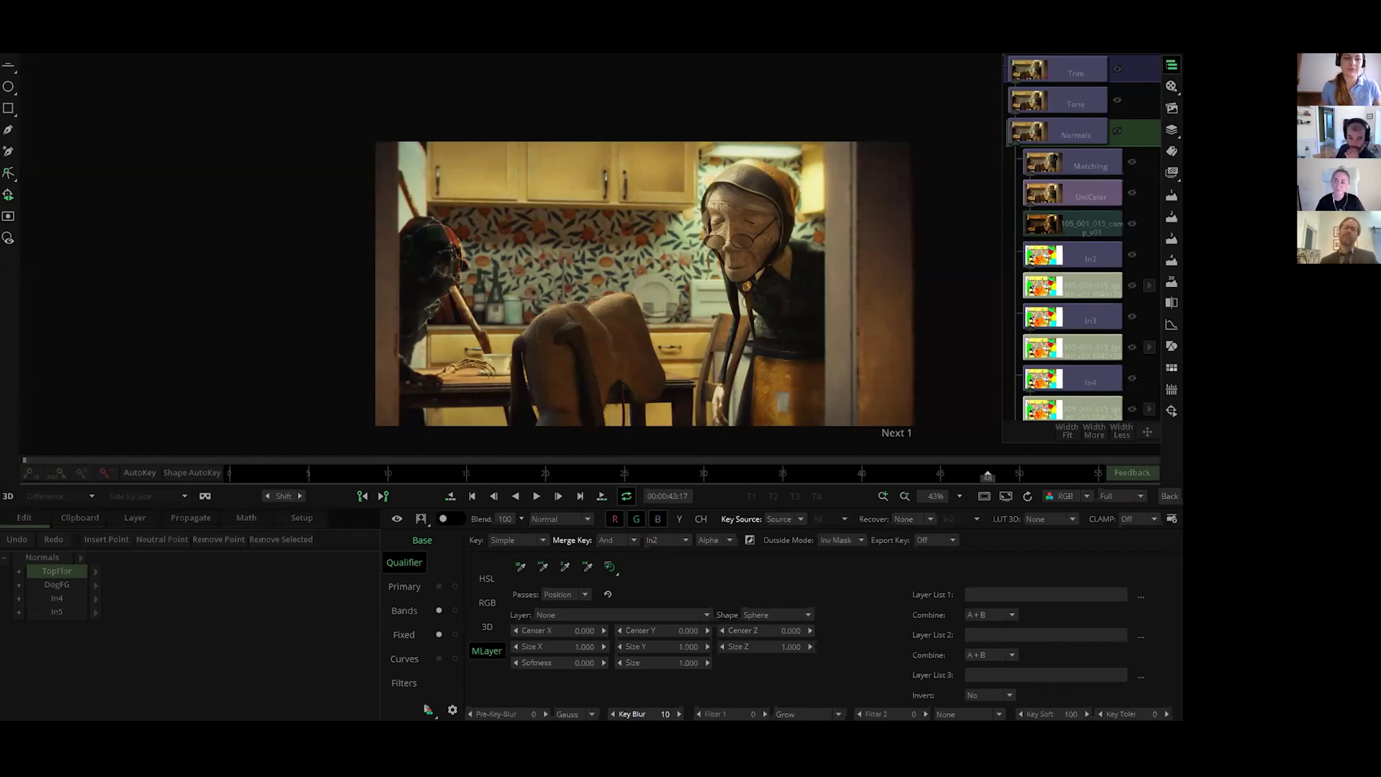
Step: Return from grading to the timeline, deselect the clips, and bring the separate layer stack and Layer Route clip into an enlarged timeline view
left_click(1160, 498)
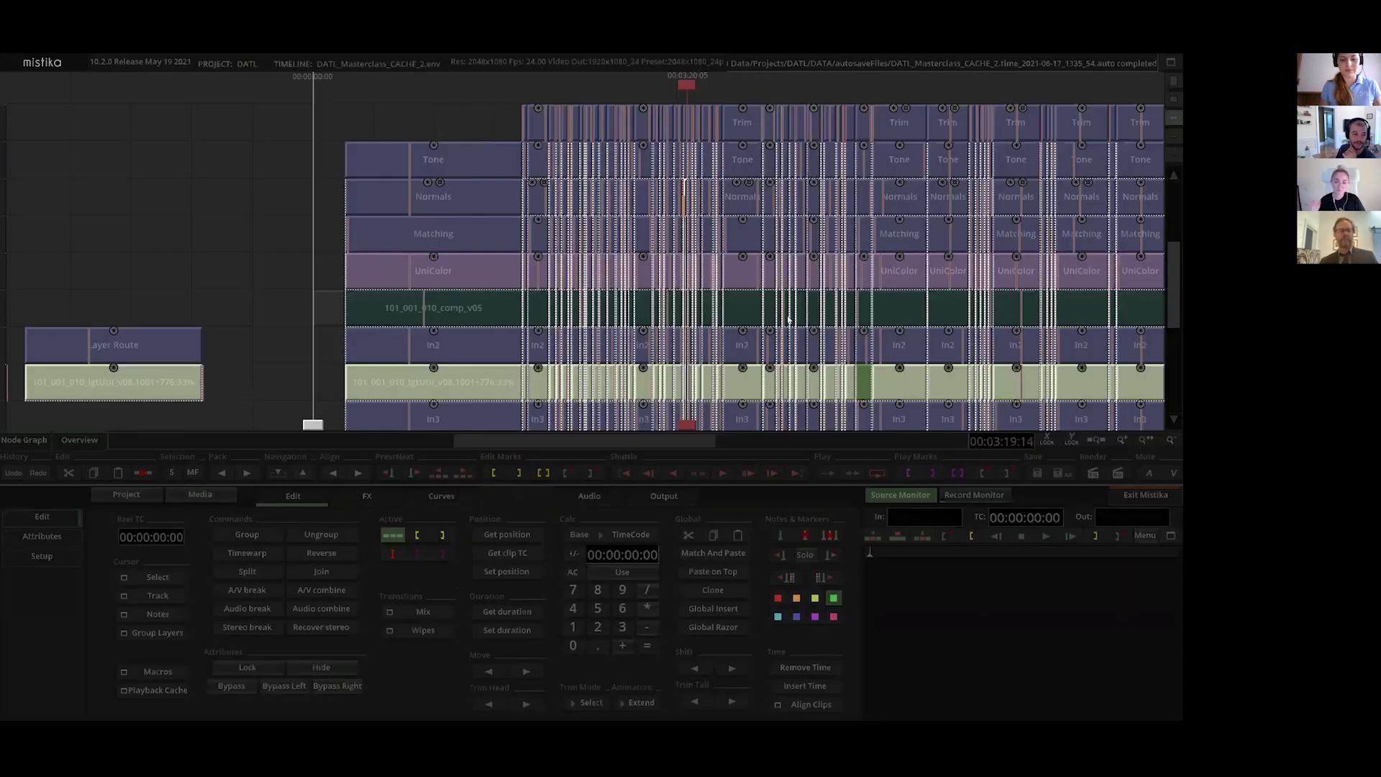
left_click(454, 102)
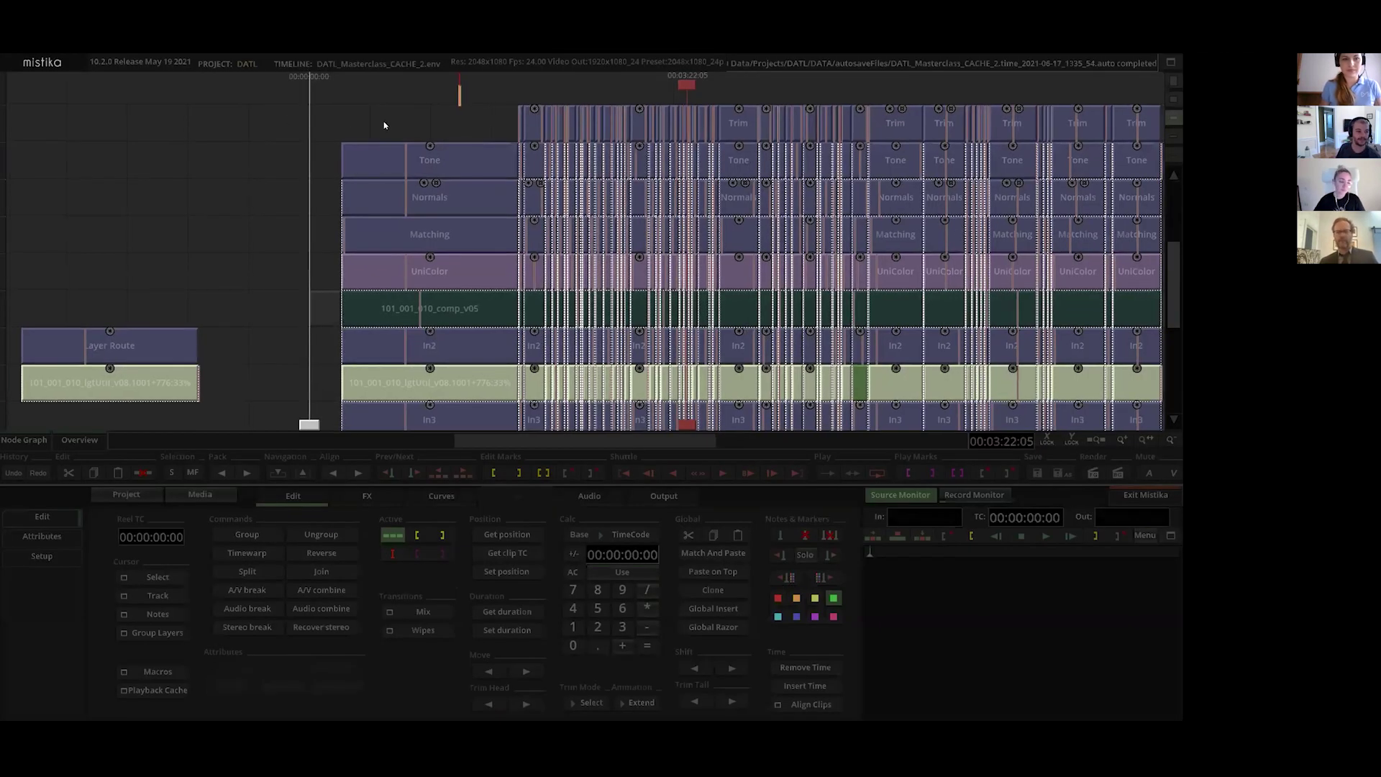
scroll(383, 121, "left", 6)
scroll(704, 125, "left", 3)
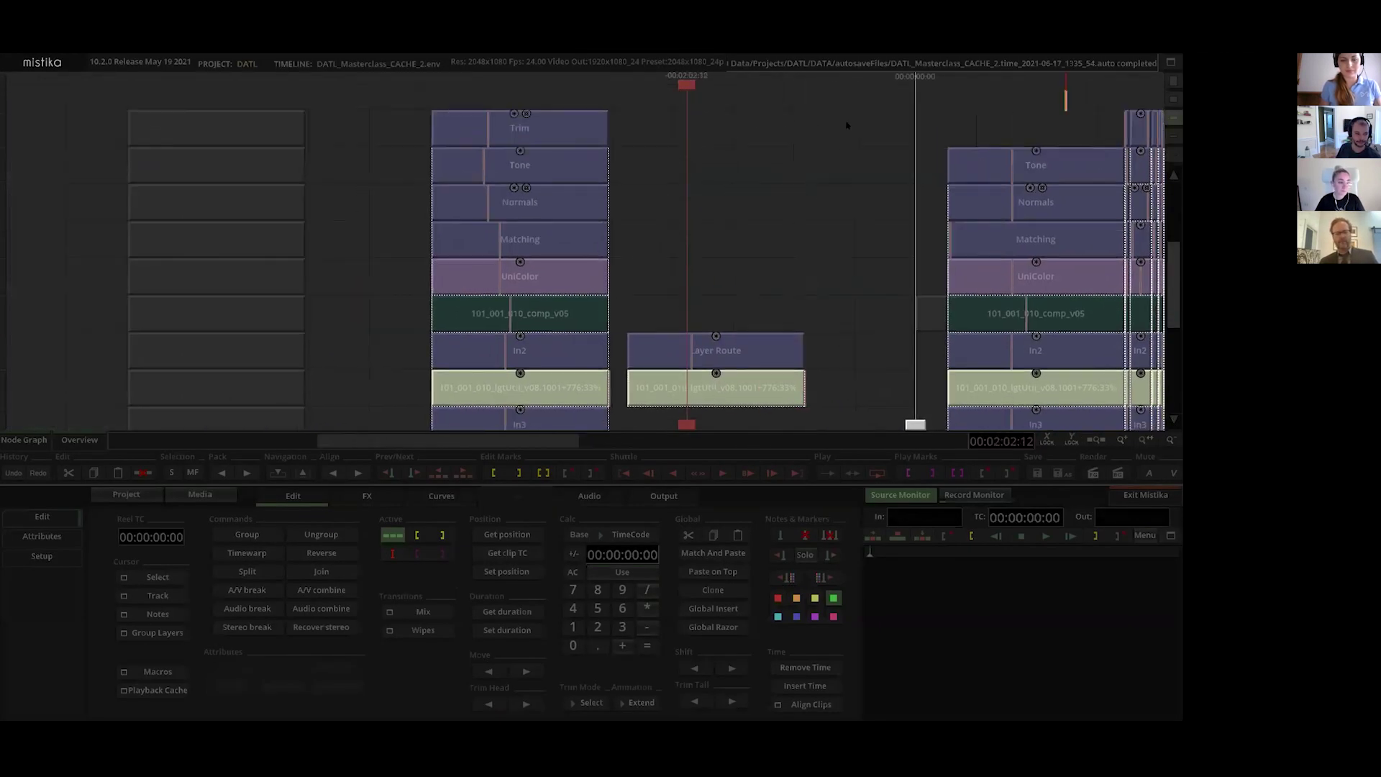
key("Escape")
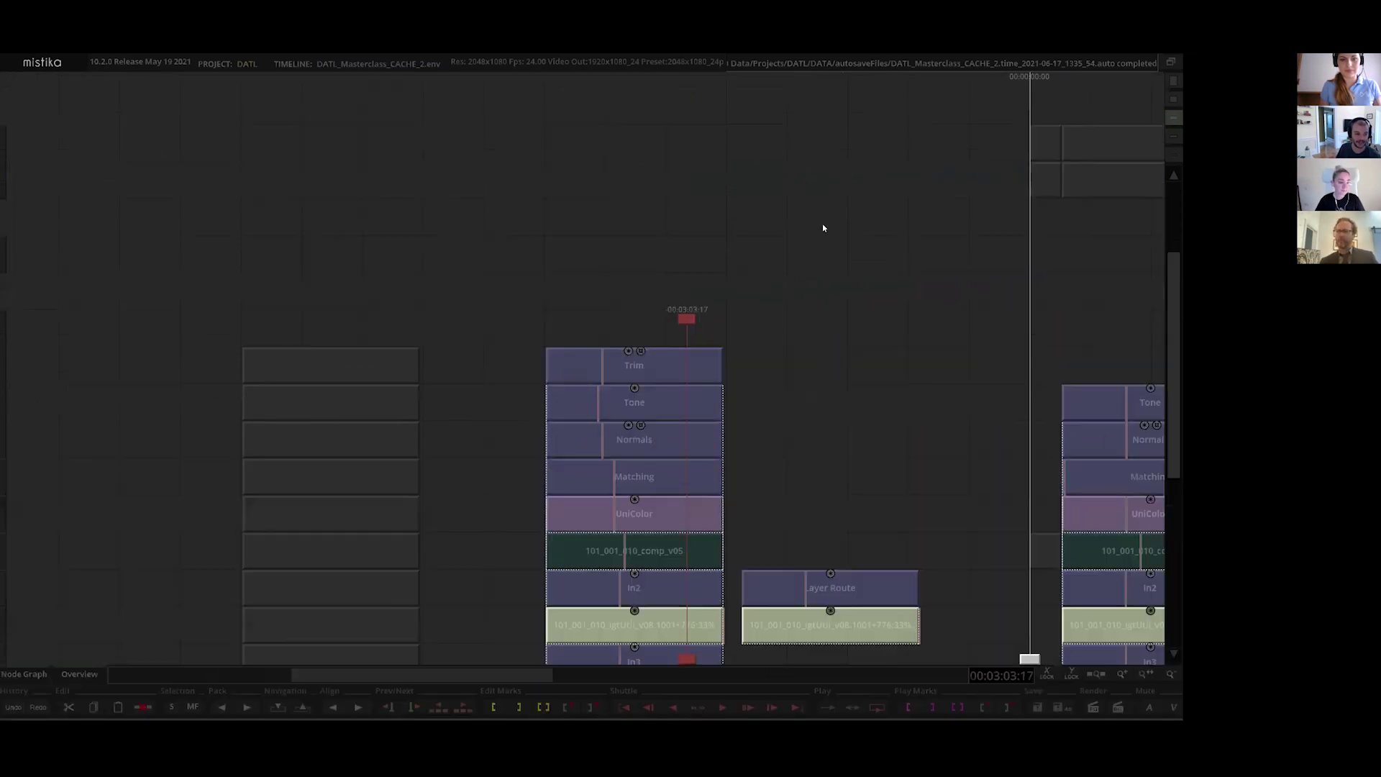
Step: Point out the 101_001_010 comp clip, the UniColor effect and the four grading layers above it by selecting each, ending with nothing selected
scroll(824, 228, "down", 4)
scroll(879, 201, "left", 3)
left_click(761, 338)
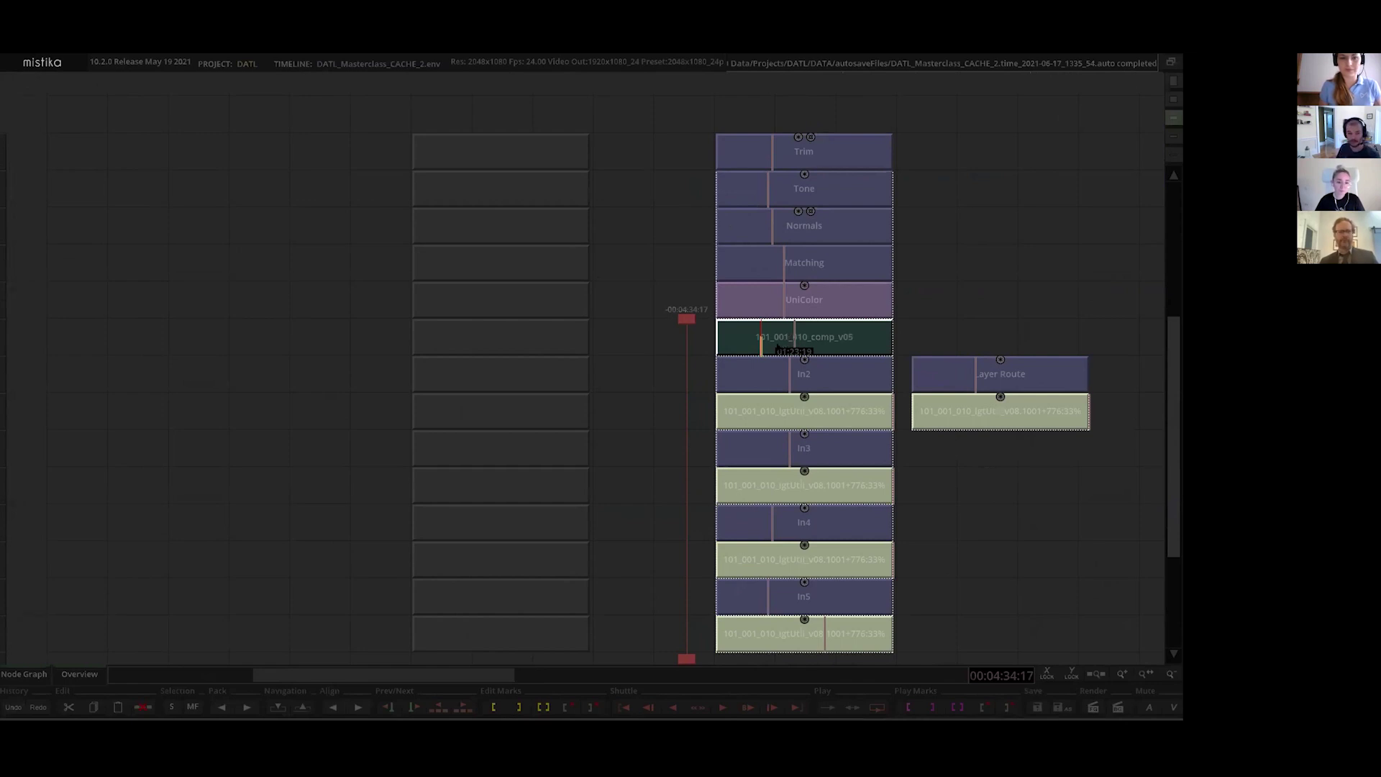
left_click(752, 298)
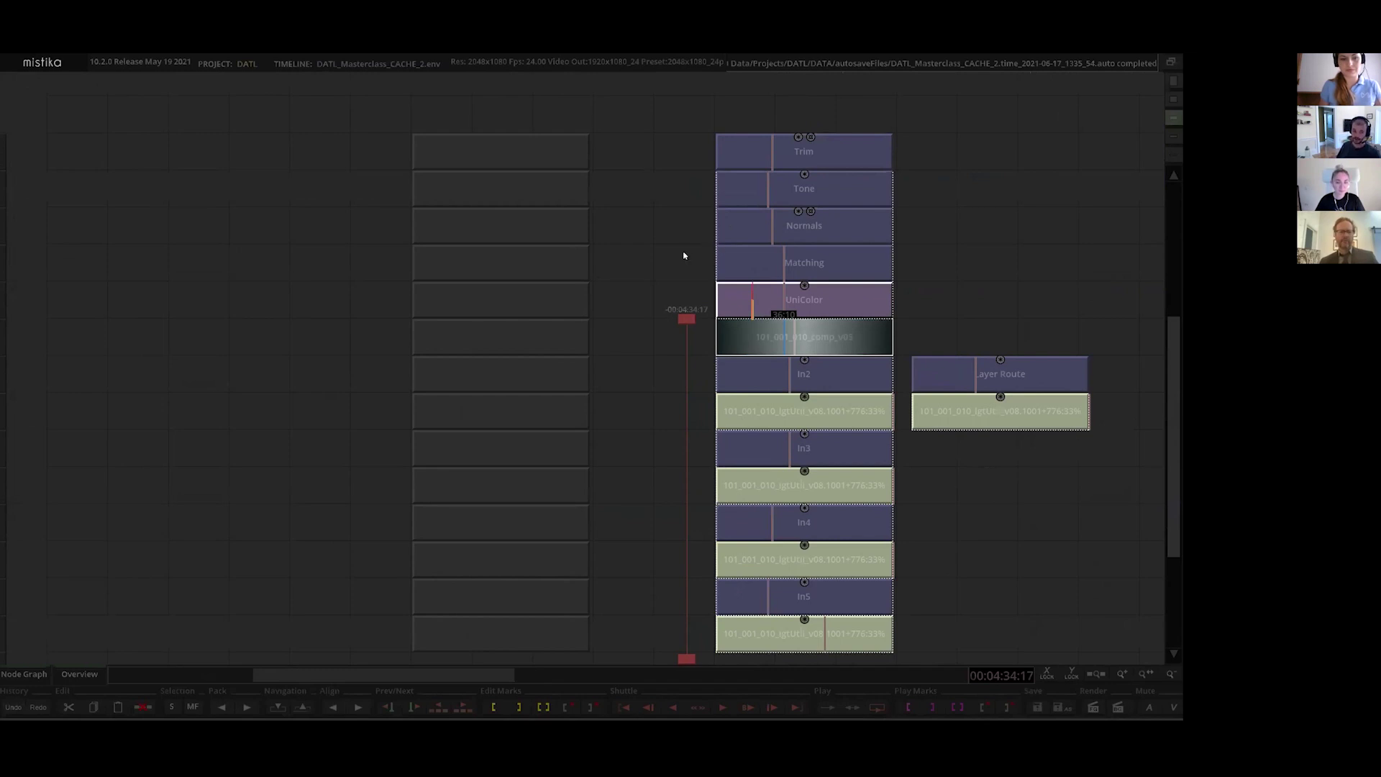
left_click_drag(683, 255, 792, 148)
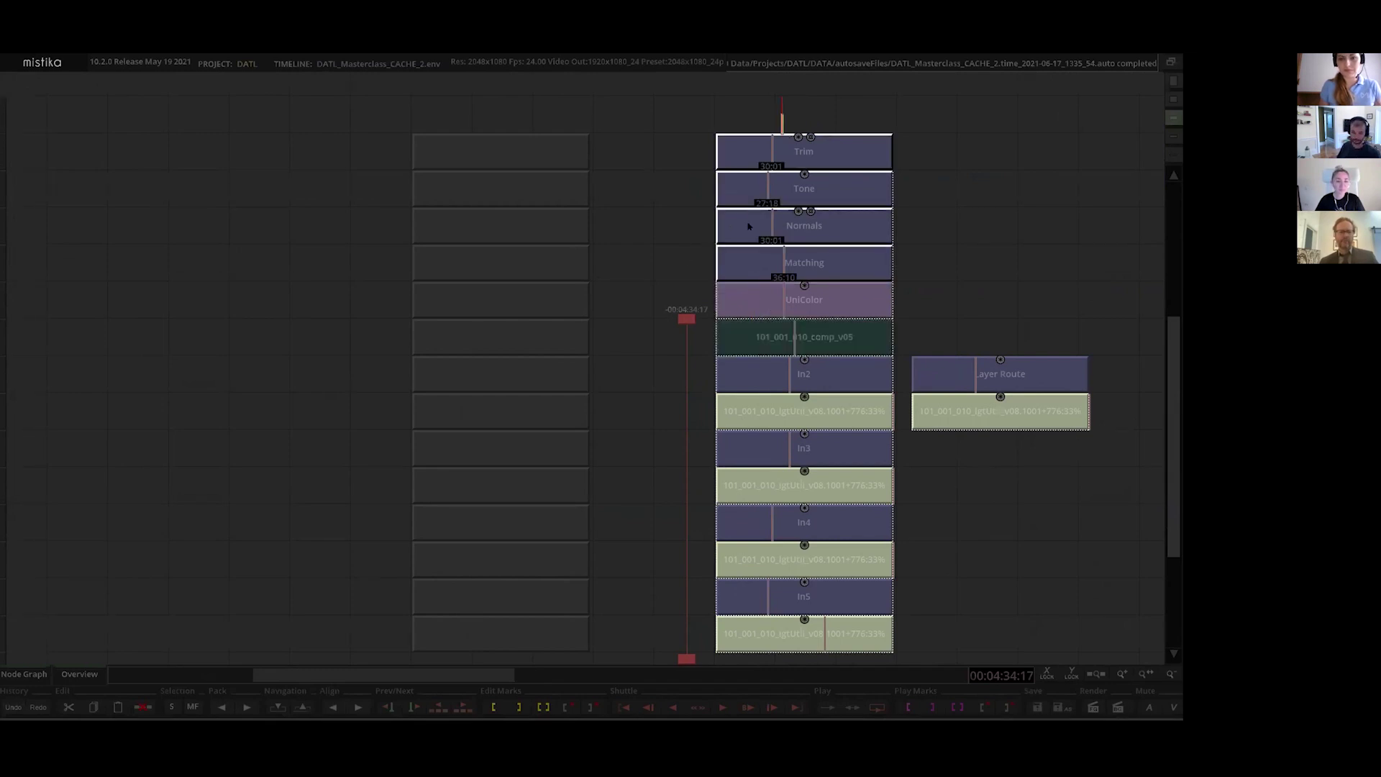
left_click(692, 263)
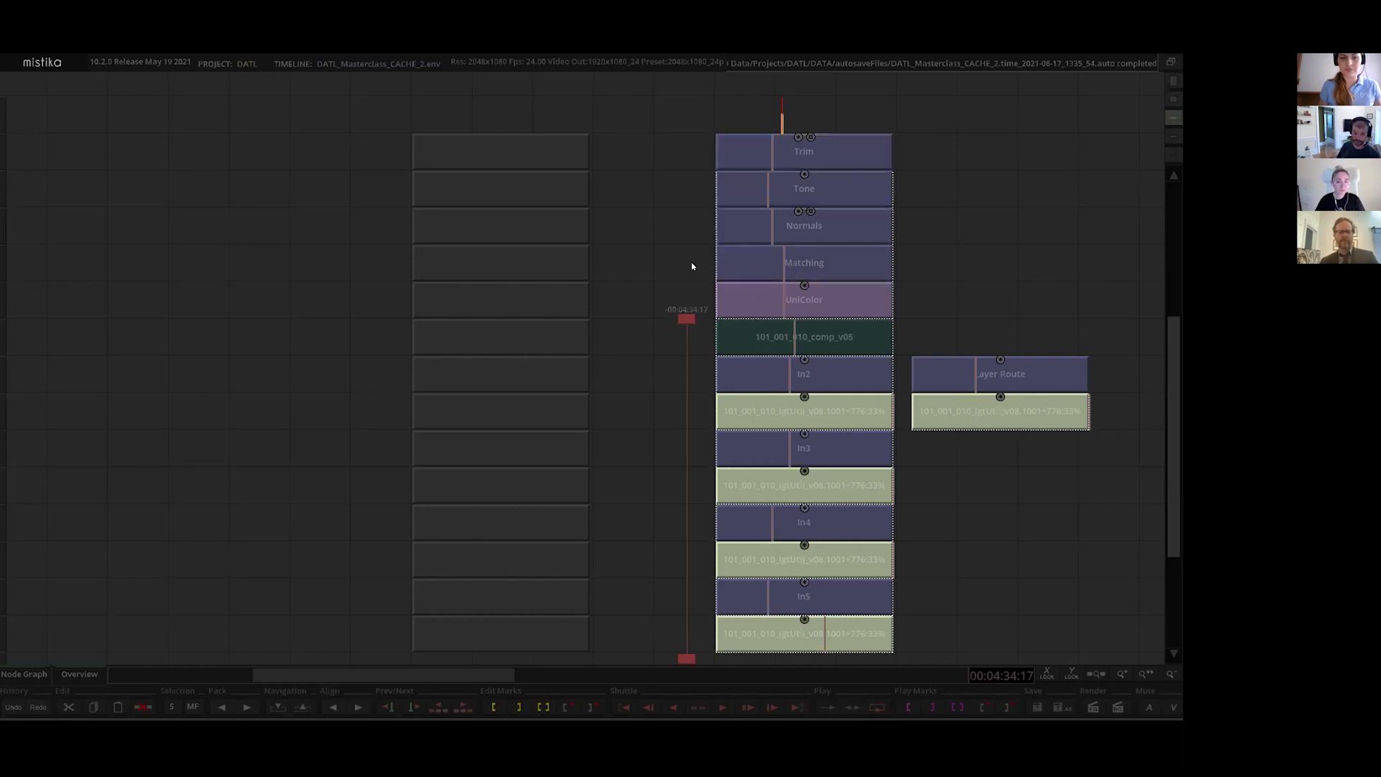
Step: Review the Matching, Normals, Tone and Trim layers by selecting each from the lowest up, ending with nothing selected
left_click(742, 265)
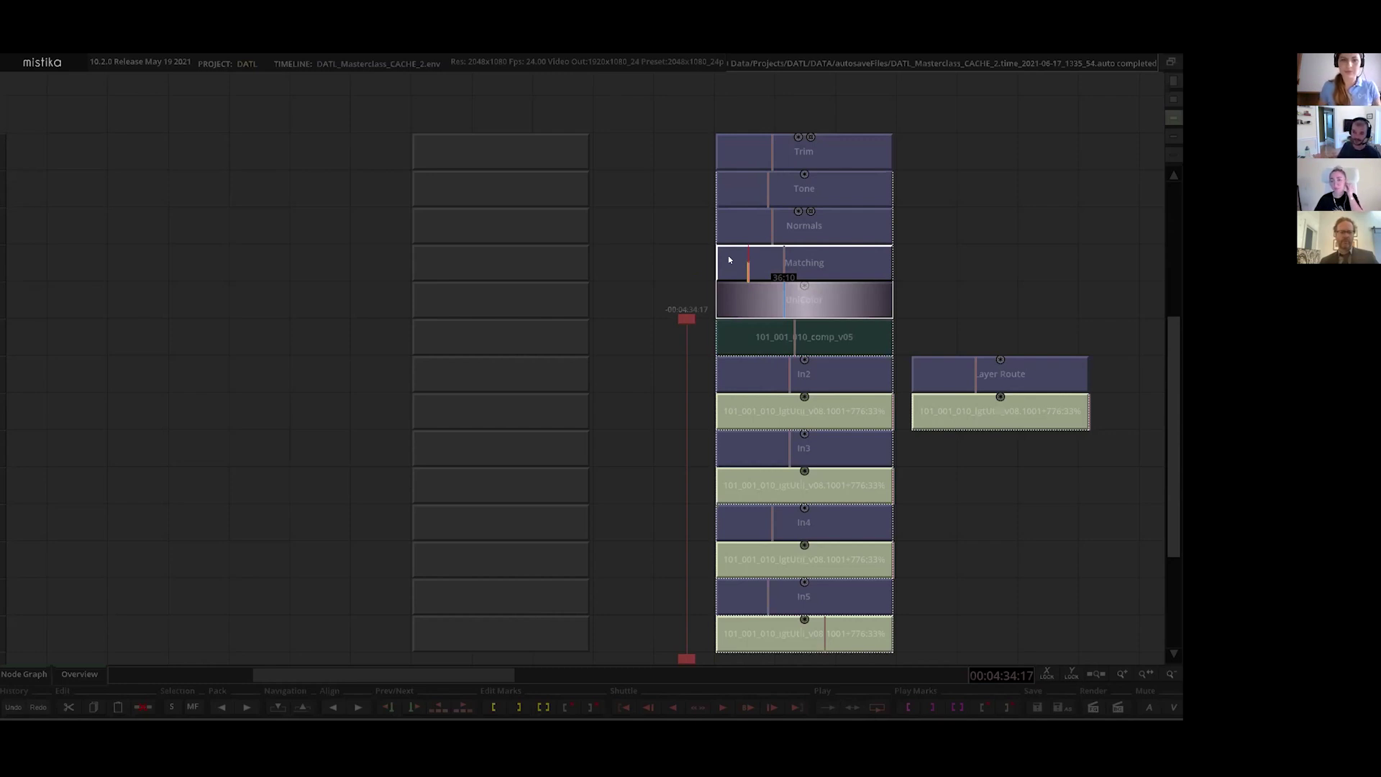
left_click(761, 229)
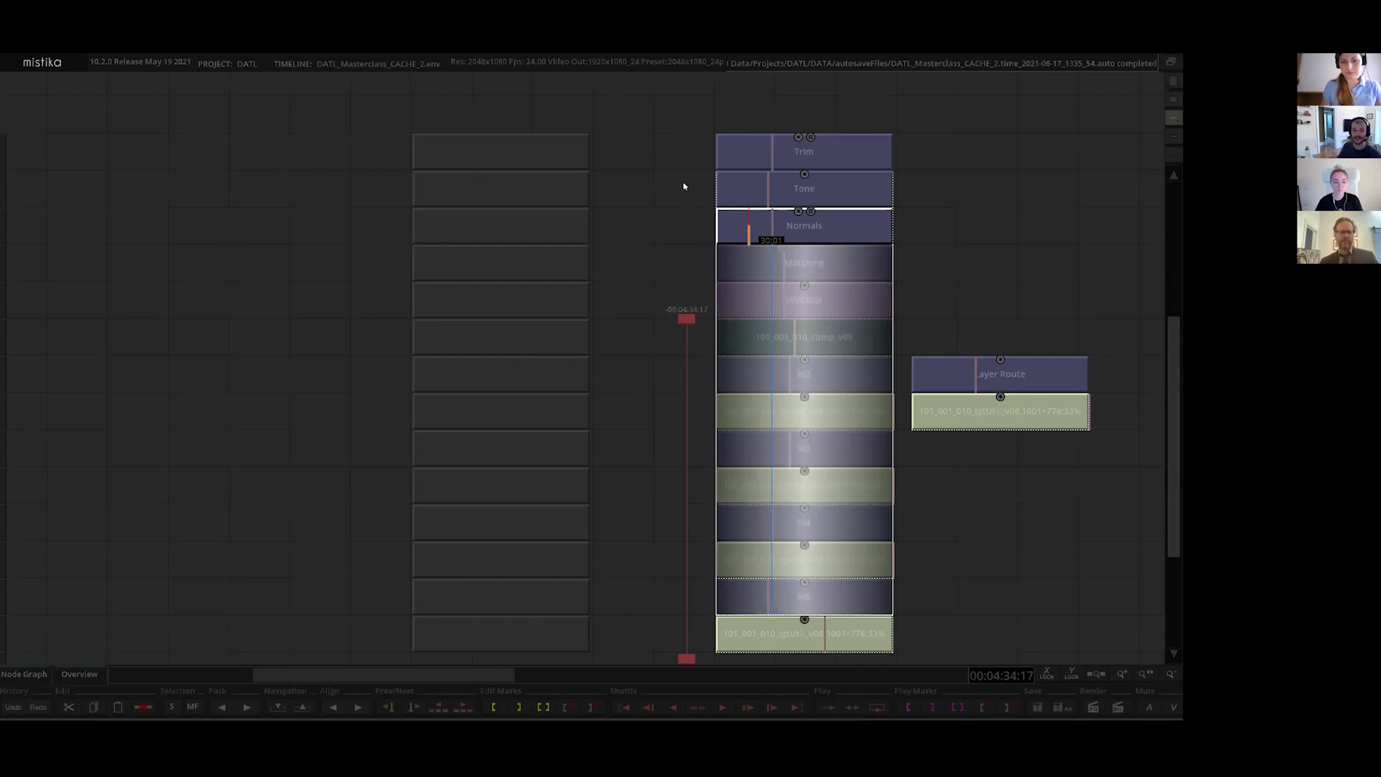
left_click(749, 191)
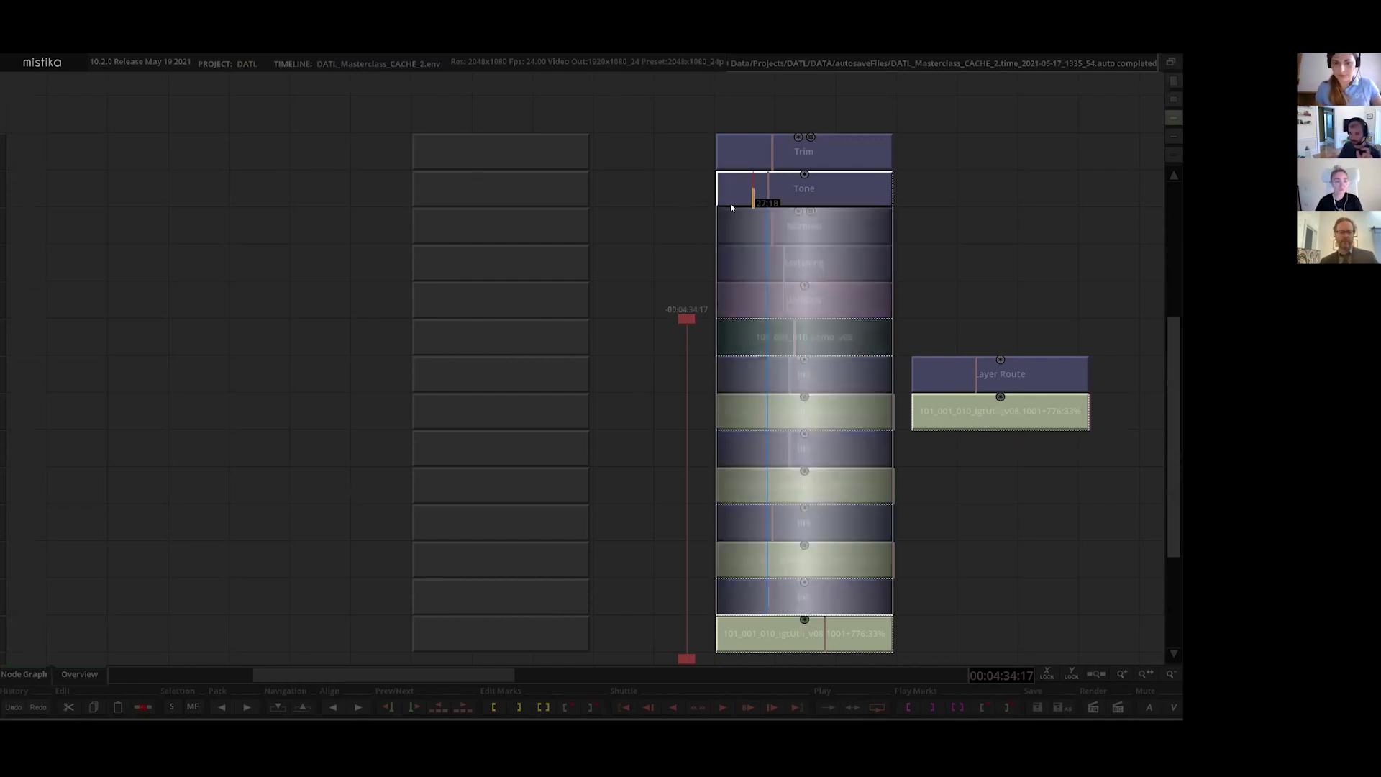
left_click(764, 148)
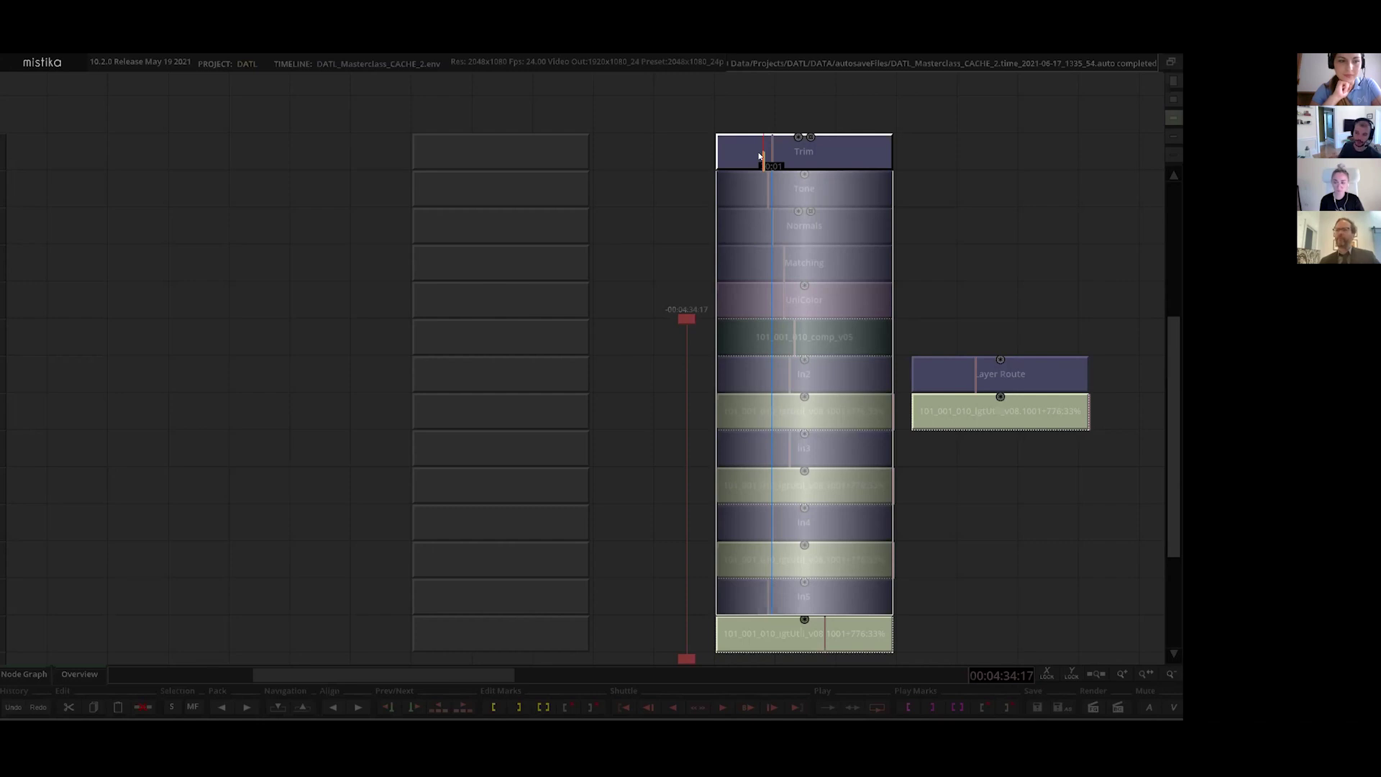
left_click(661, 443)
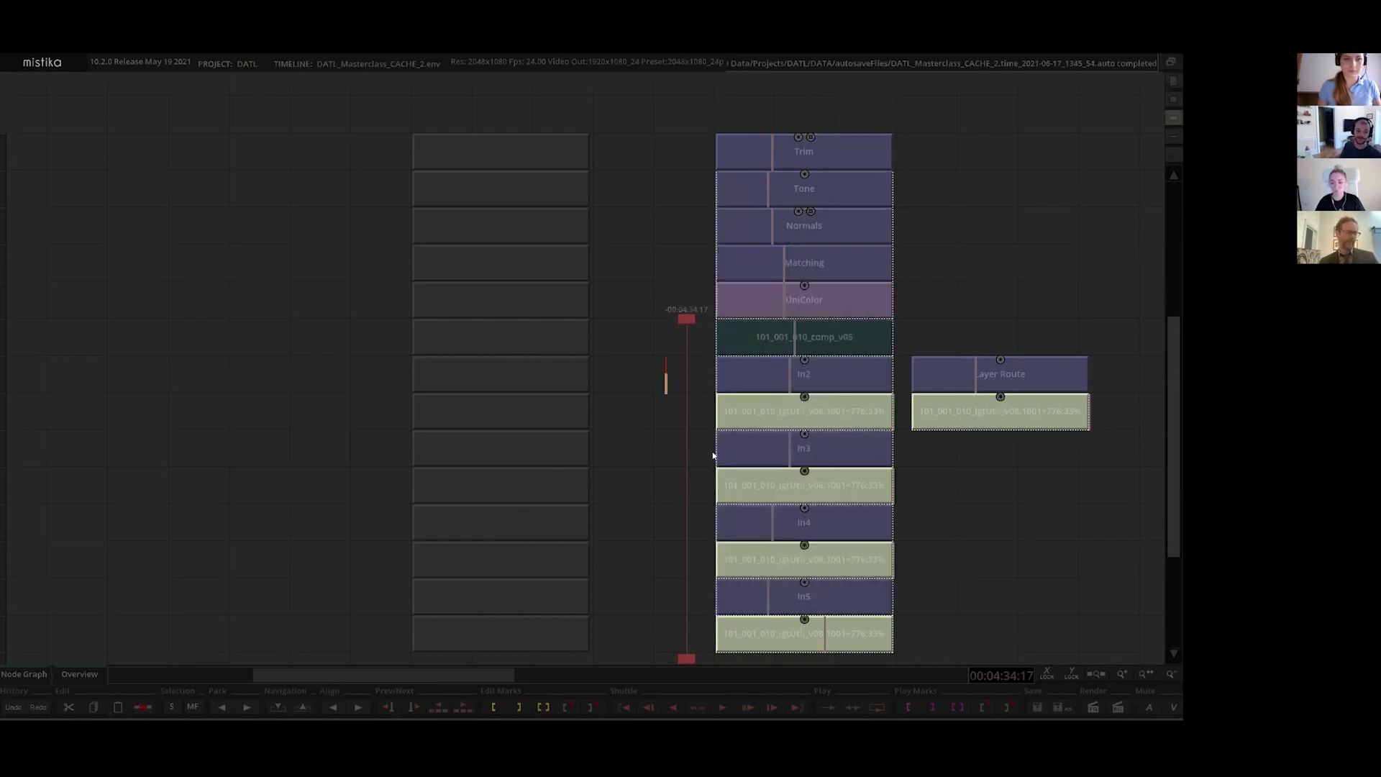
Step: Place the playhead over the tall layer stack, open its Trim layer for grading, and select the Normals layer
mouse_move(681, 315)
left_mouse_down()
mouse_move(761, 98)
mouse_move(800, 110)
left_mouse_up()
double_click(822, 157)
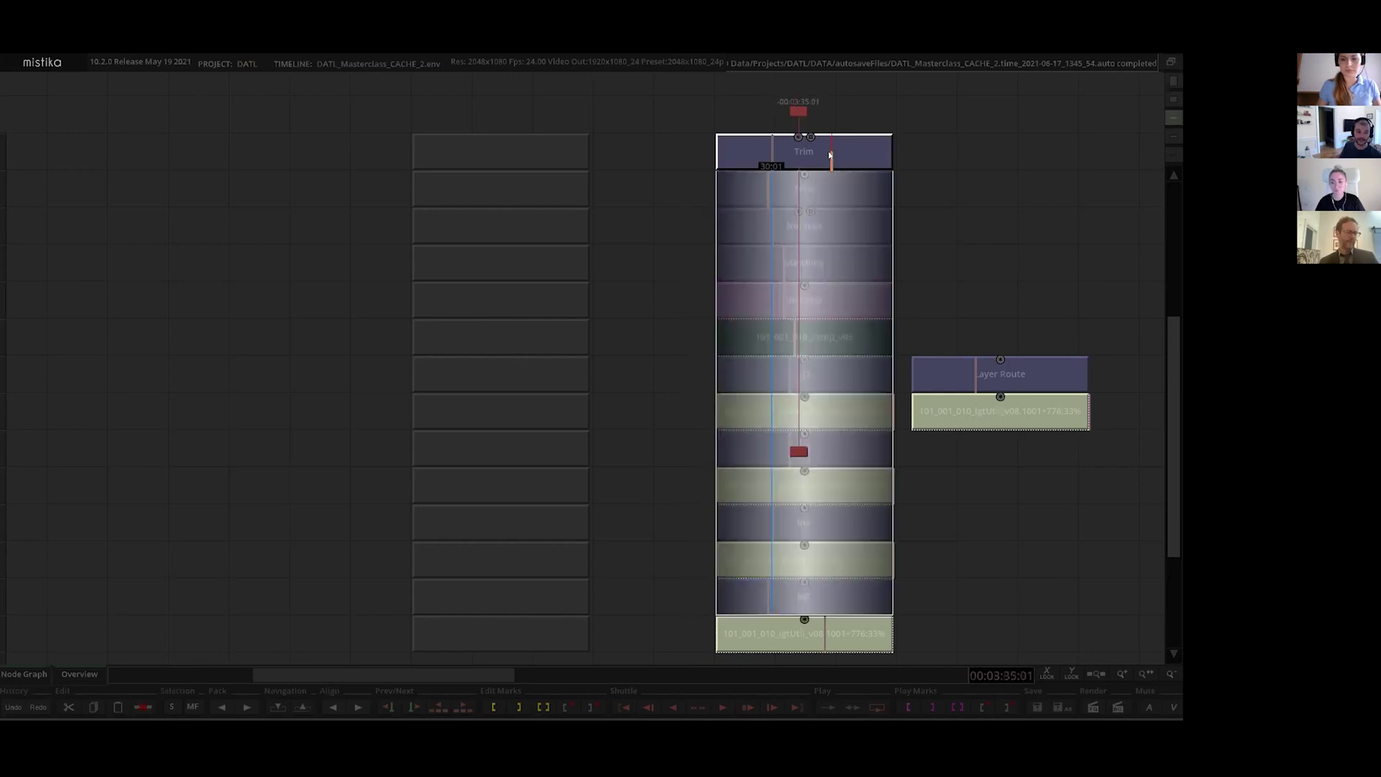
left_click(1065, 130)
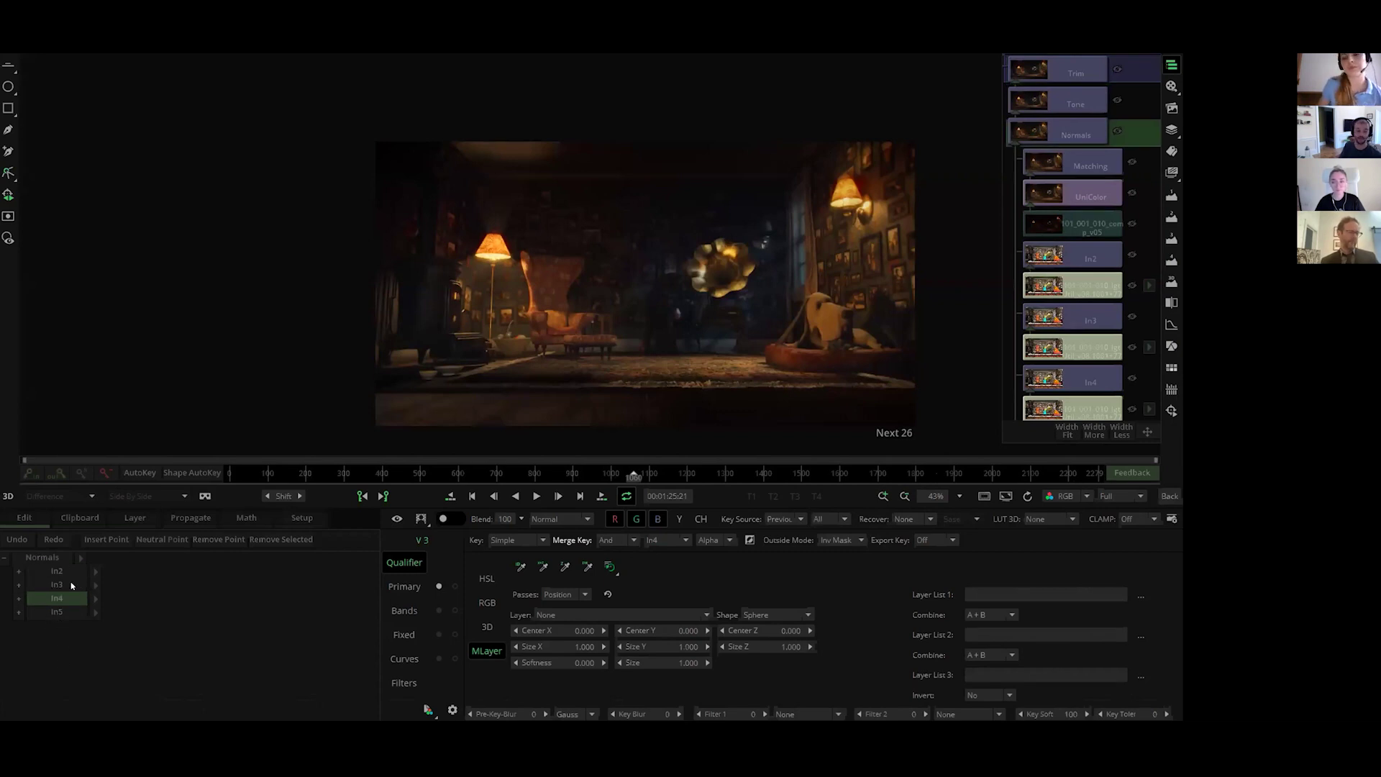
Step: Inspect the Normals layer's In5 vector and the separate In5 key layer feeding it, and return to the Normals layer
left_click(62, 613)
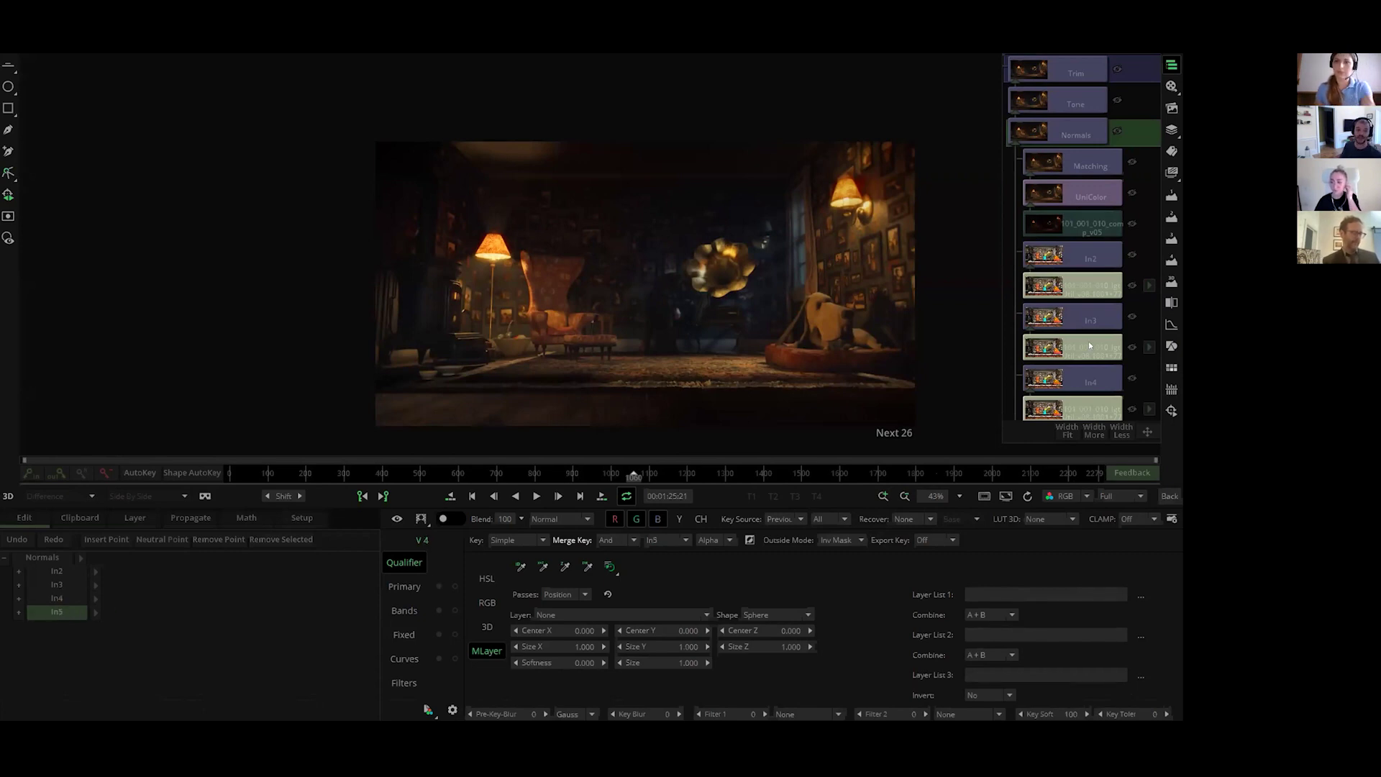
scroll(1089, 323, "down", 2)
left_click(1083, 373)
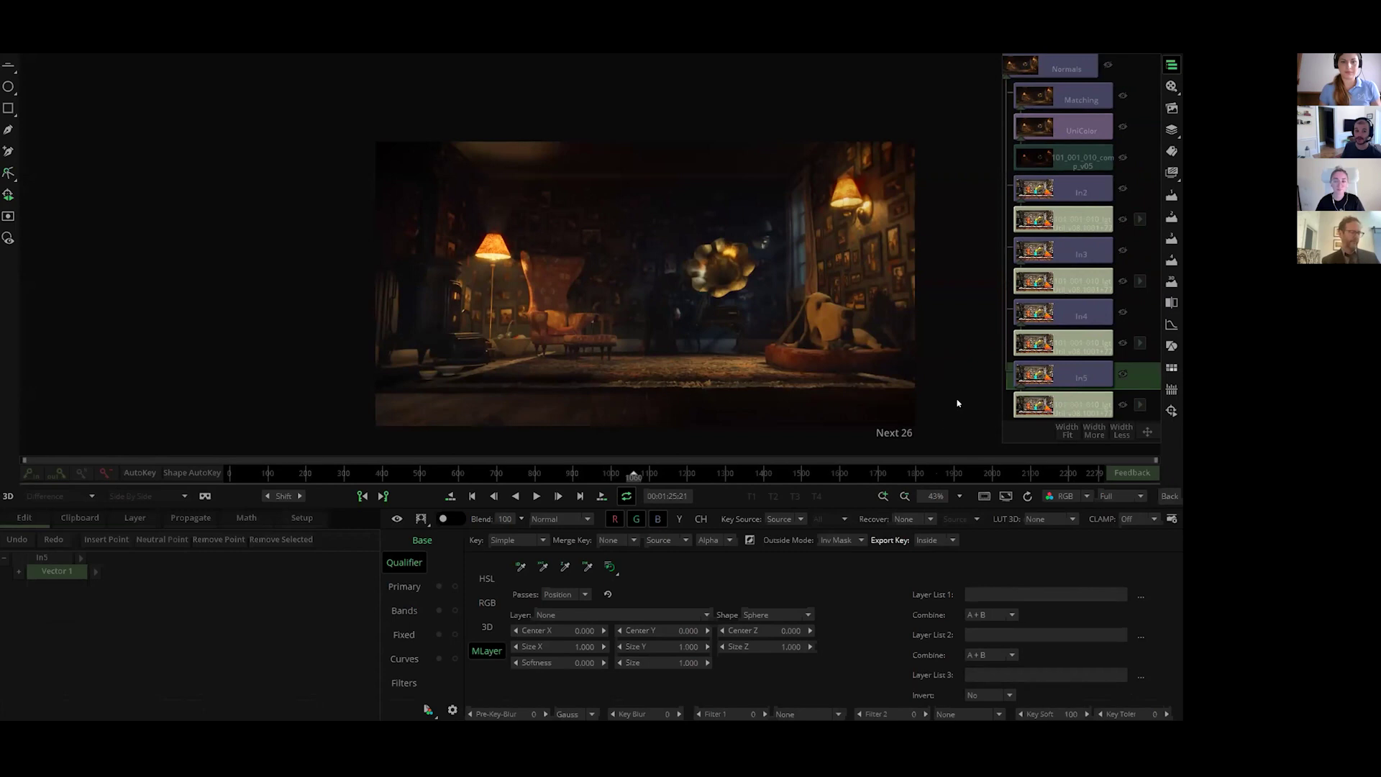
scroll(1077, 268, "up", 2)
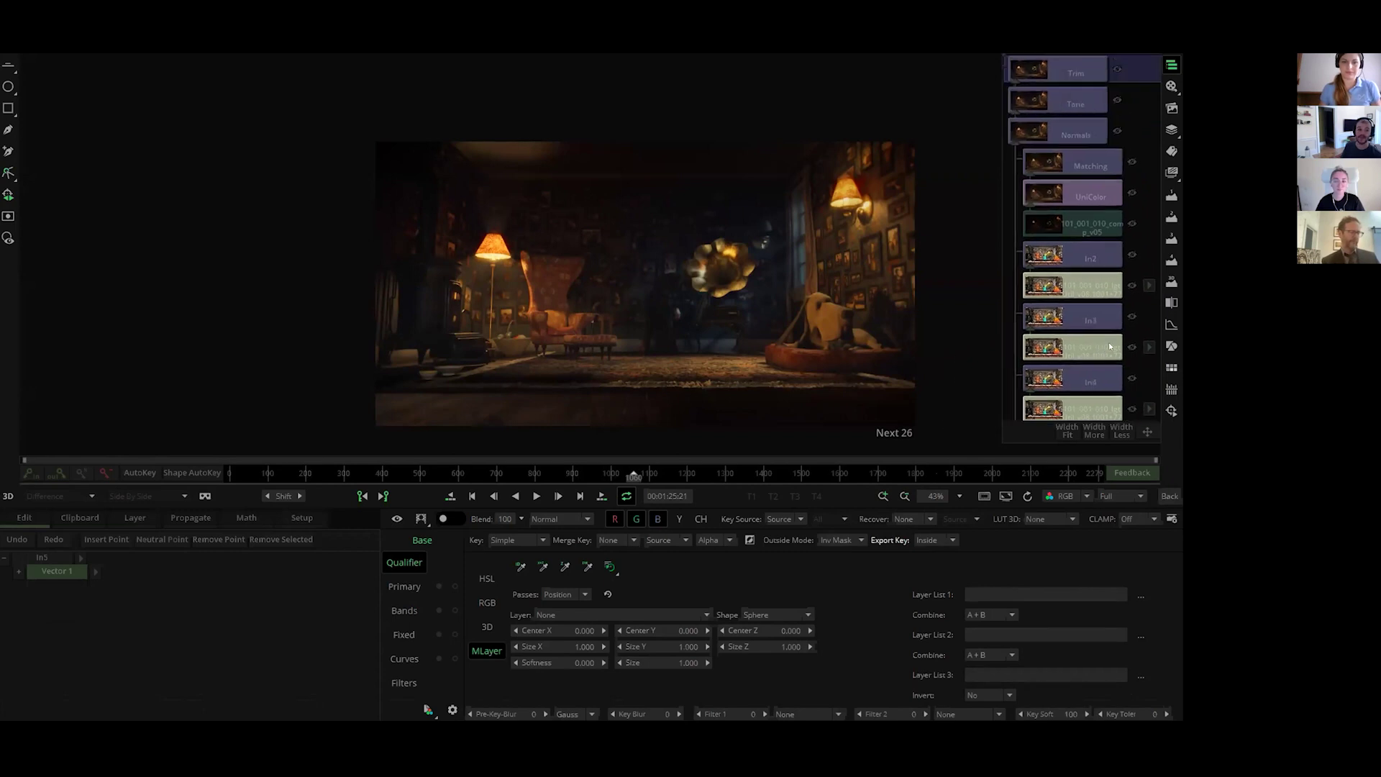
left_click(1082, 131)
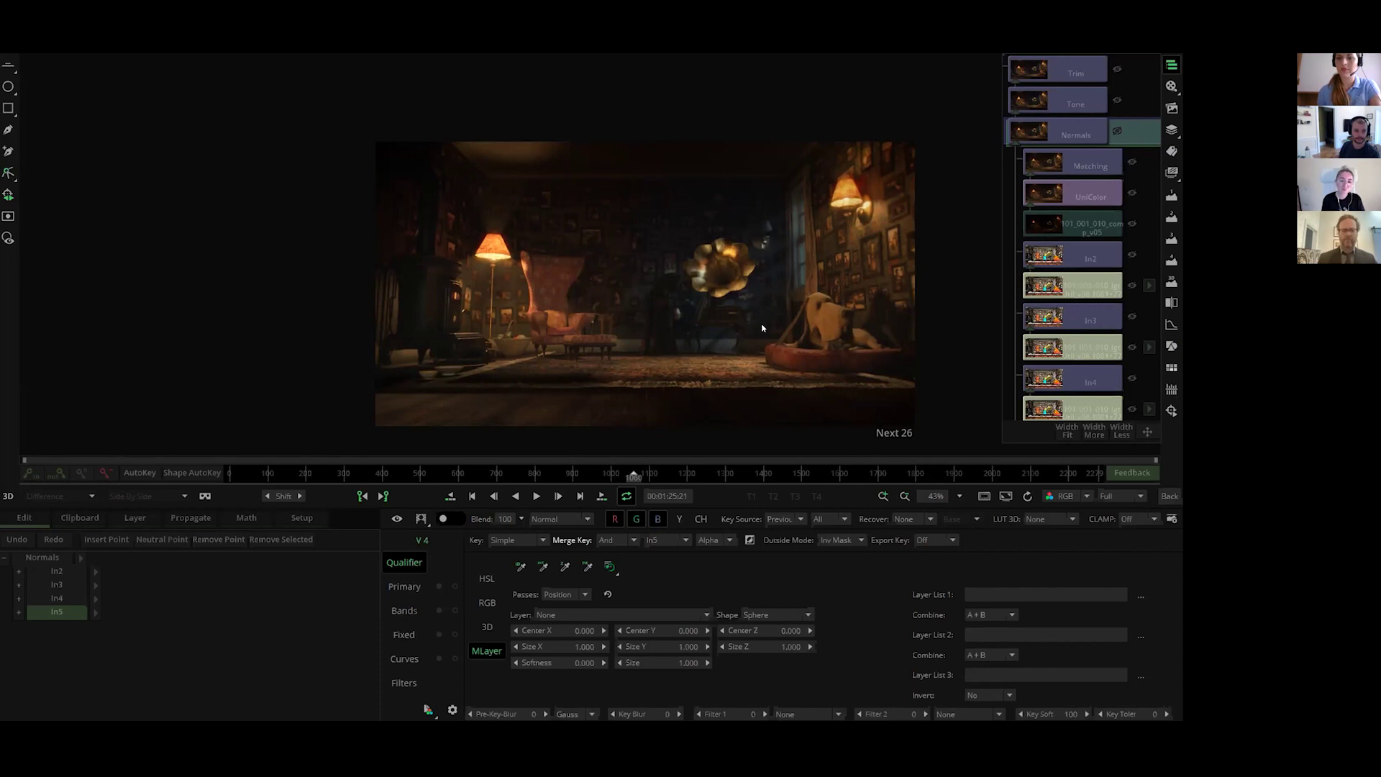
Step: Examine the dog in close-up at several frames of the living-room shots, finishing around 00:02:00:08
scroll(768, 327, "up", 5)
scroll(507, 267, "up", 8)
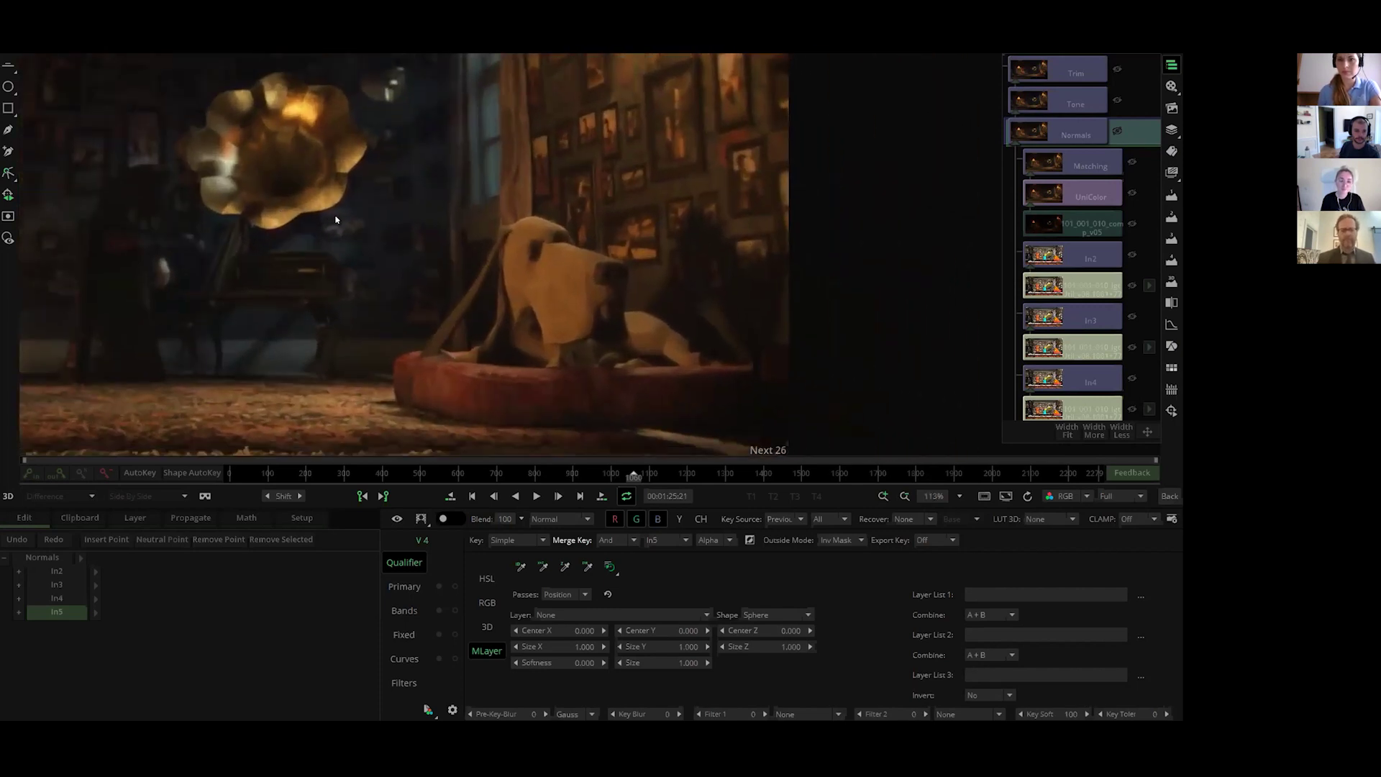
scroll(611, 353, "down", 2)
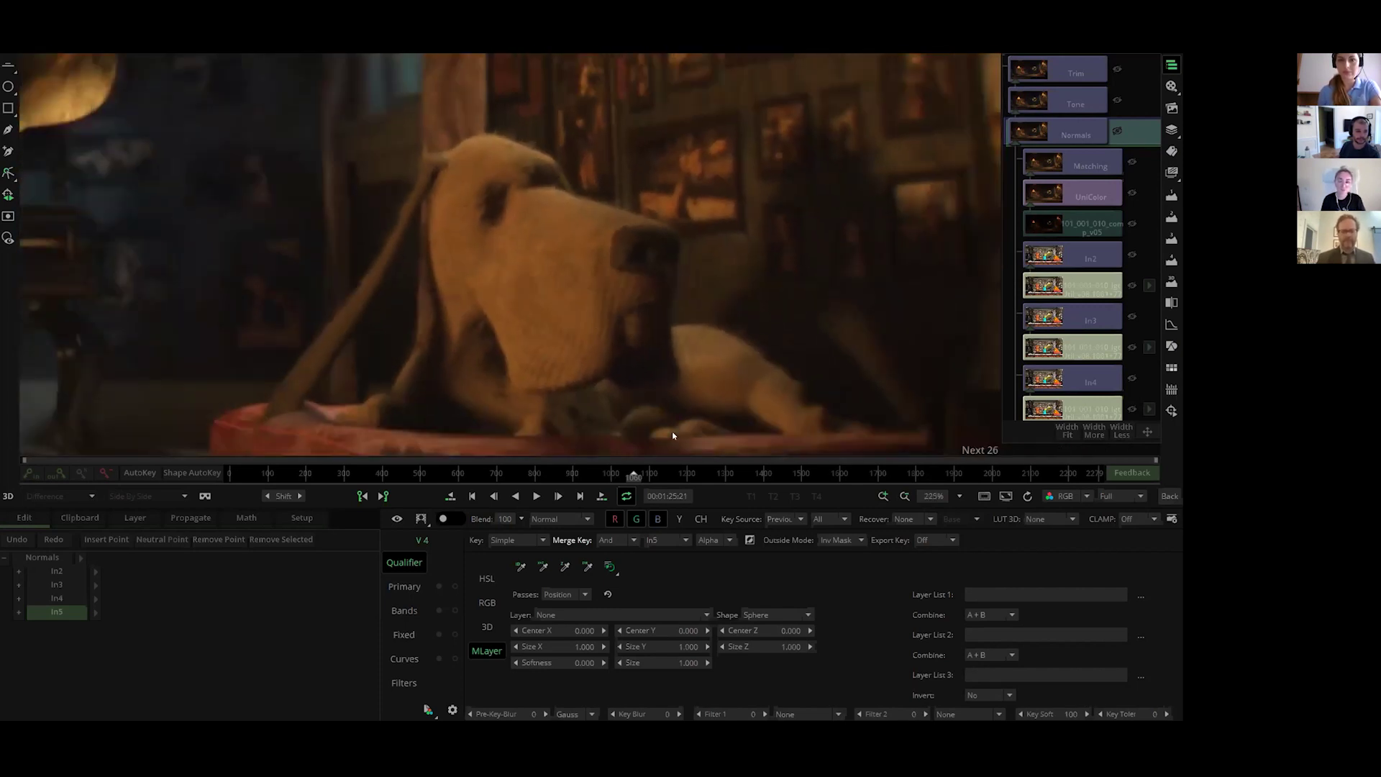
left_click_drag(671, 473, 754, 474)
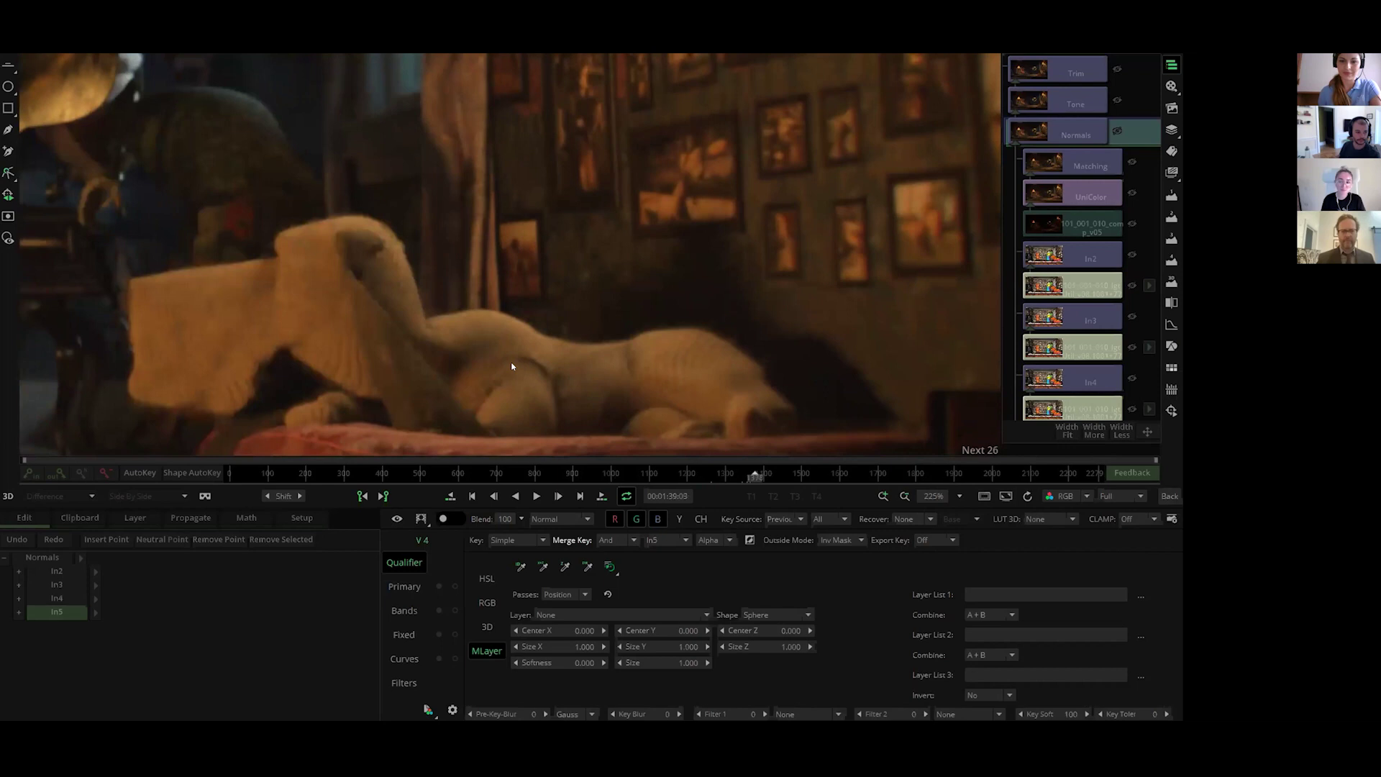
left_click_drag(757, 476, 947, 478)
left_click_drag(581, 304, 843, 343)
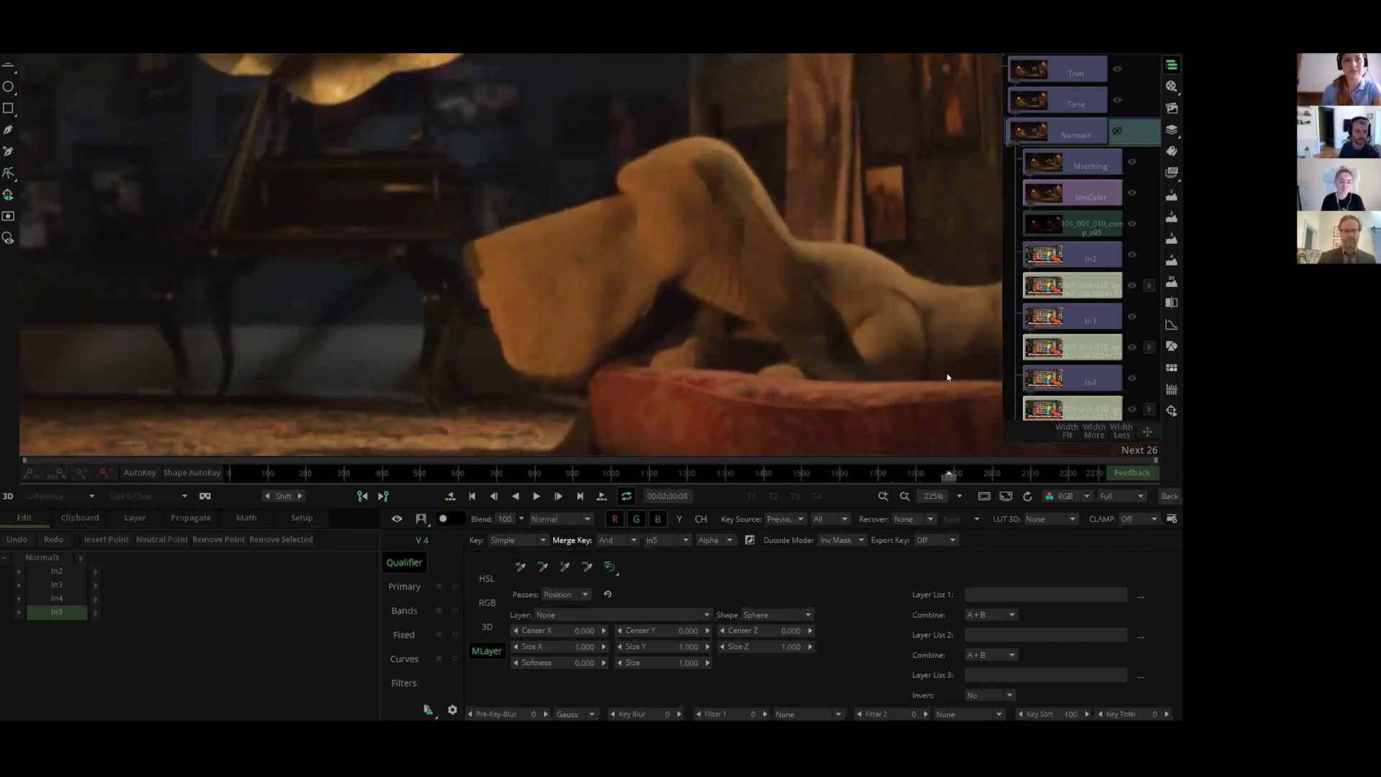
Step: Show the storyboard and go to shot 30, with the dog beside the kitchen doorway
left_click(1172, 86)
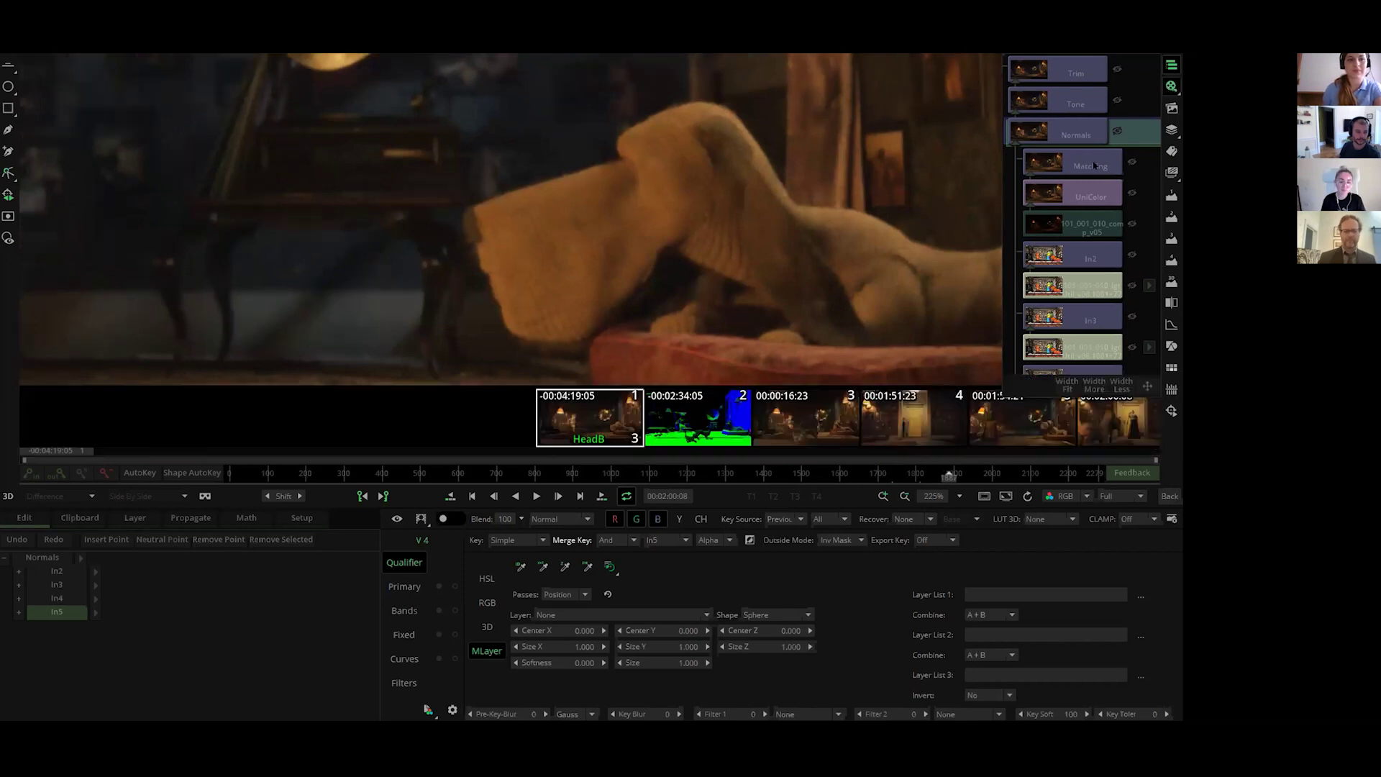
scroll(811, 416, "down", 8)
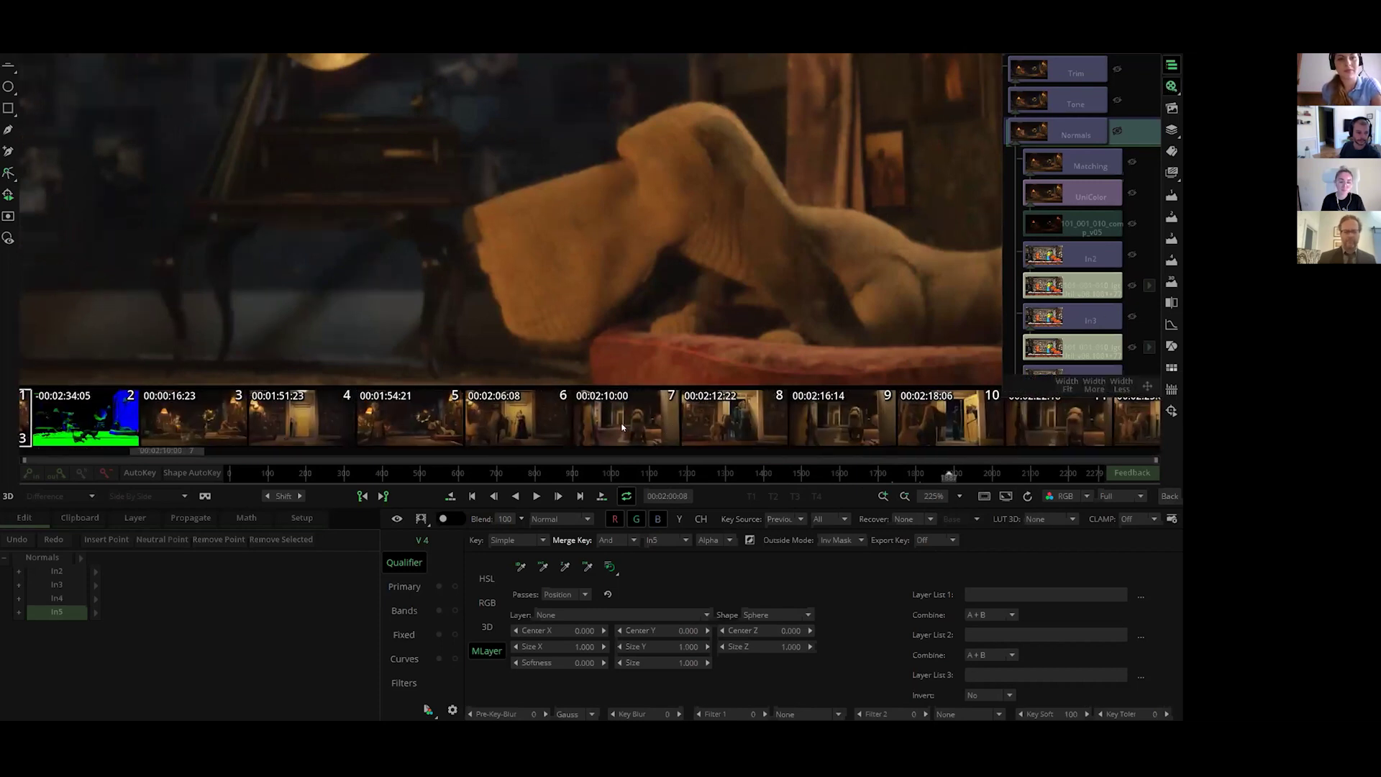
scroll(555, 415, "down", 8)
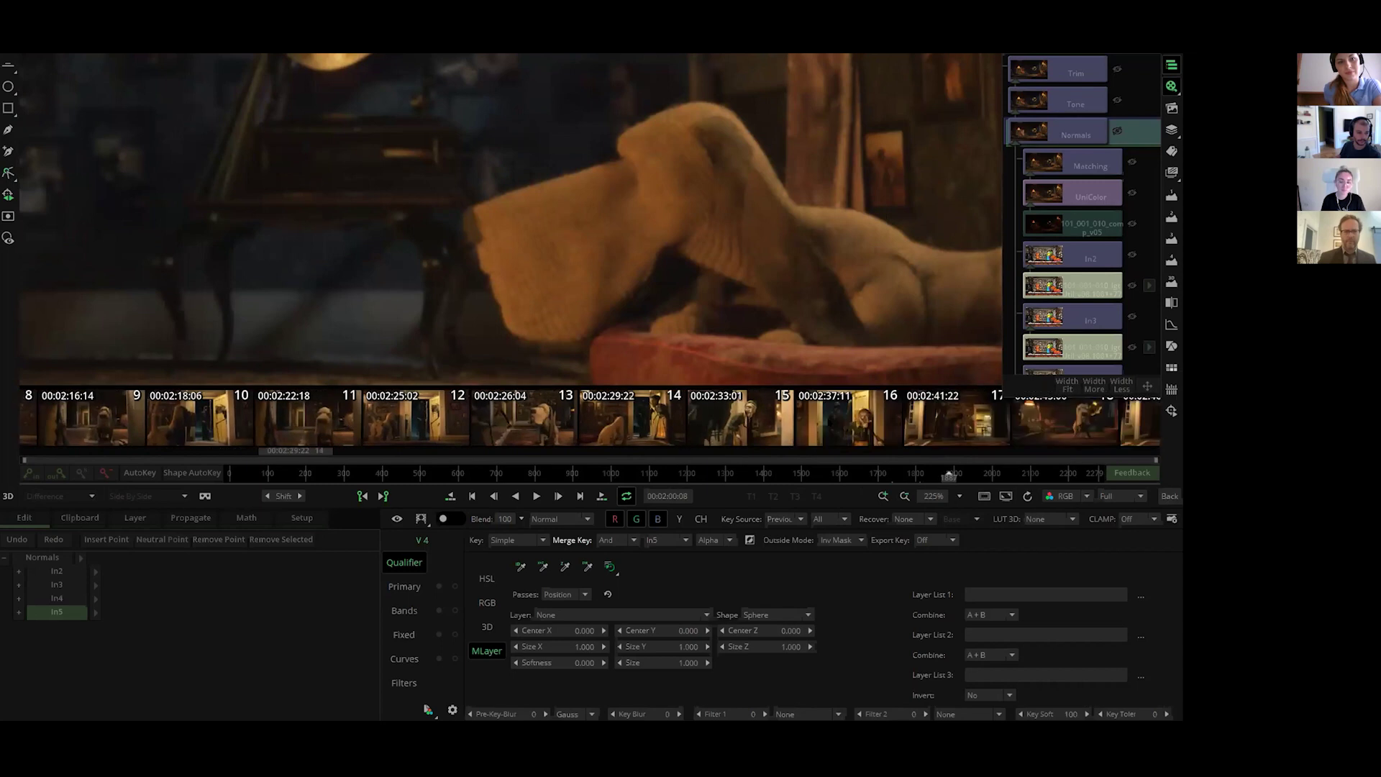
scroll(336, 416, "down", 4)
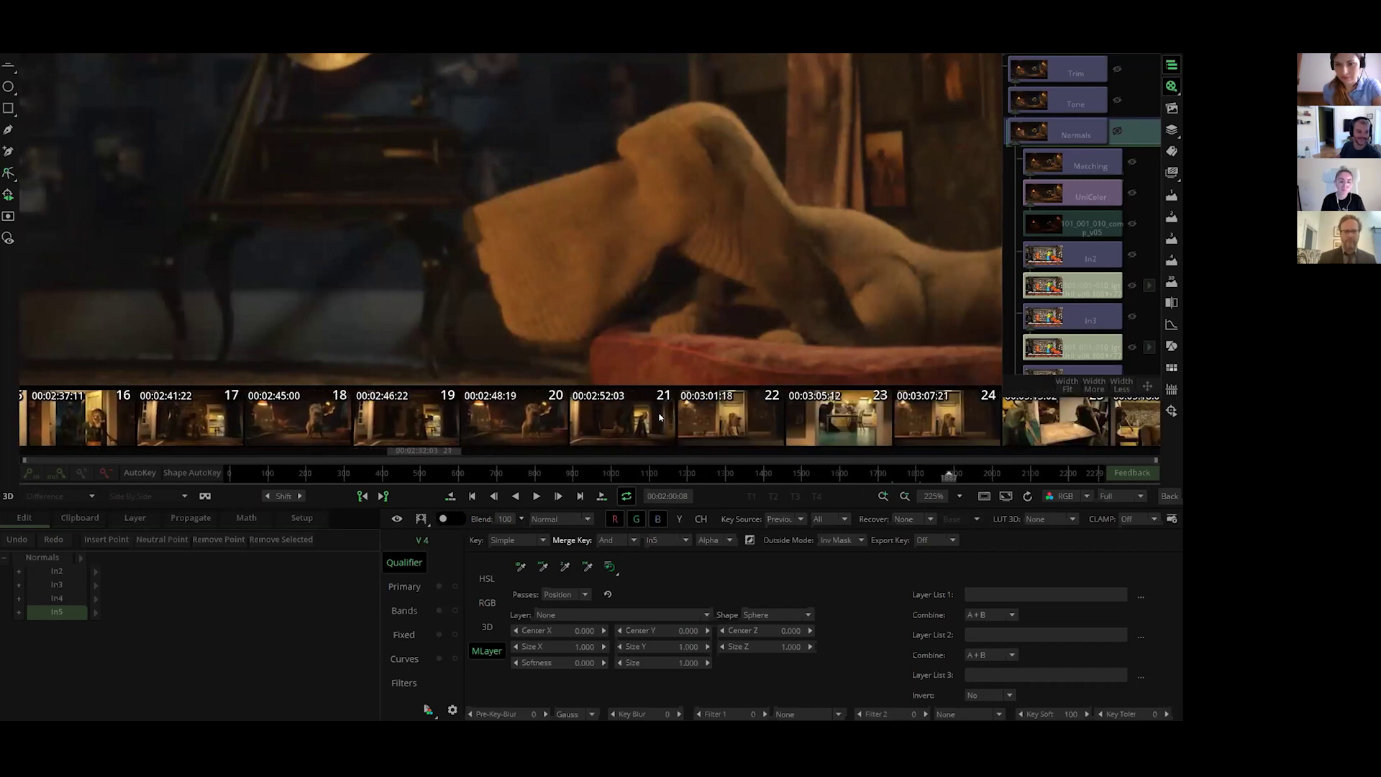
scroll(553, 432, "down", 2)
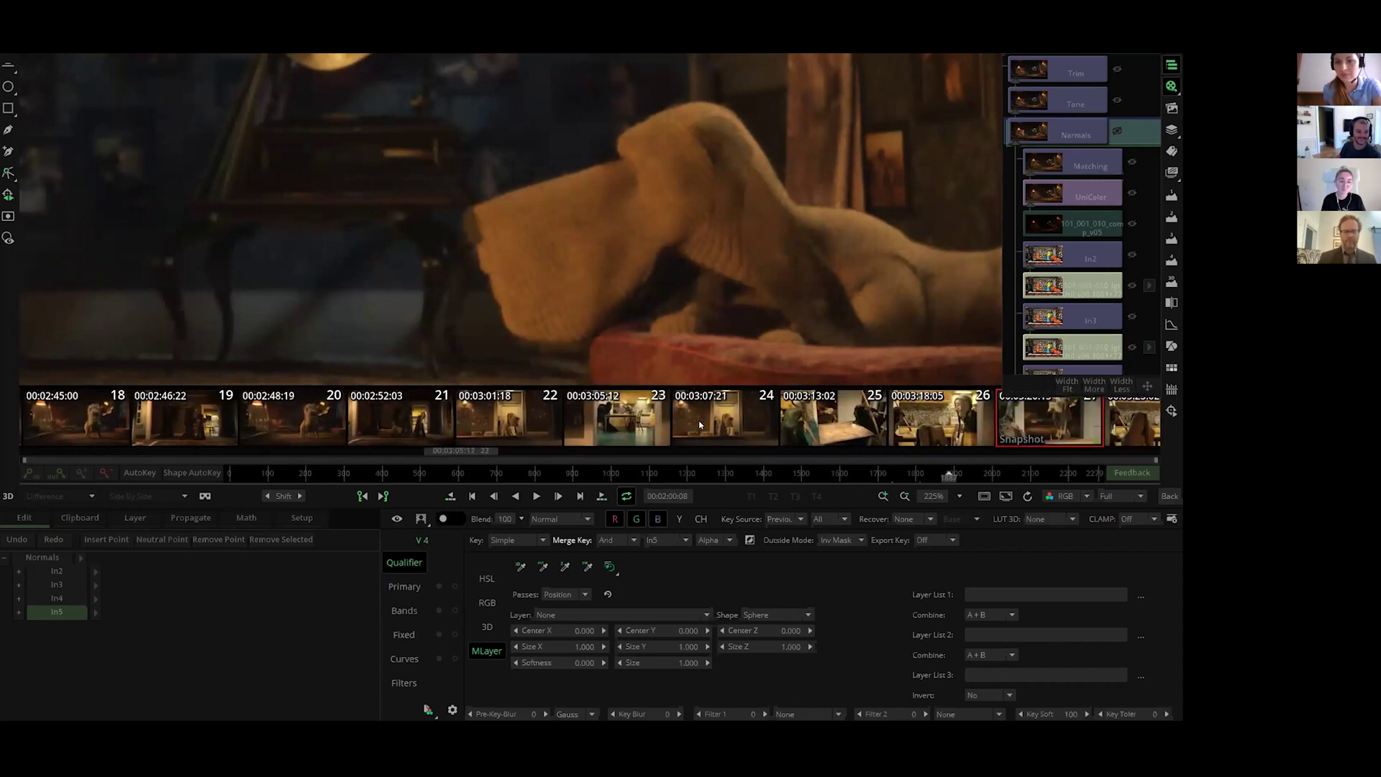
scroll(968, 414, "down", 6)
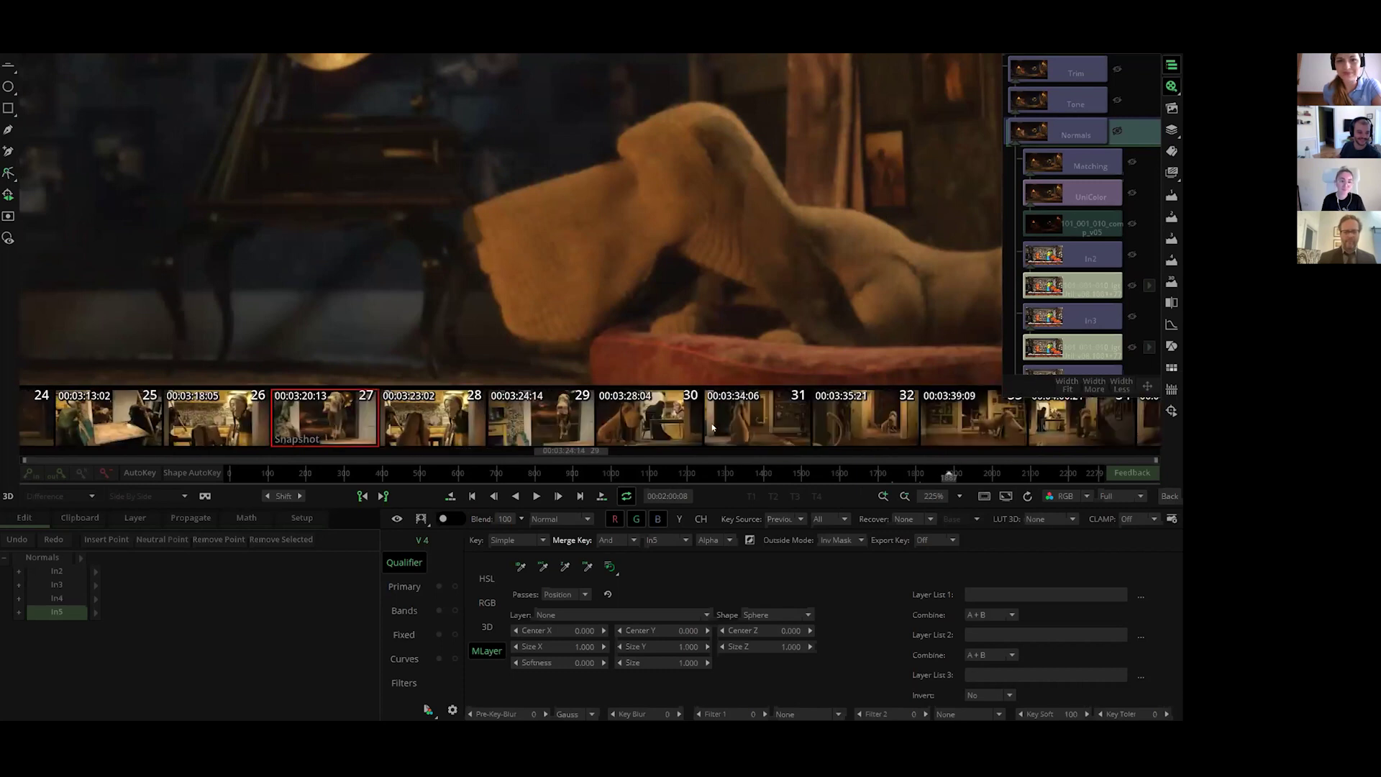
left_click(626, 426)
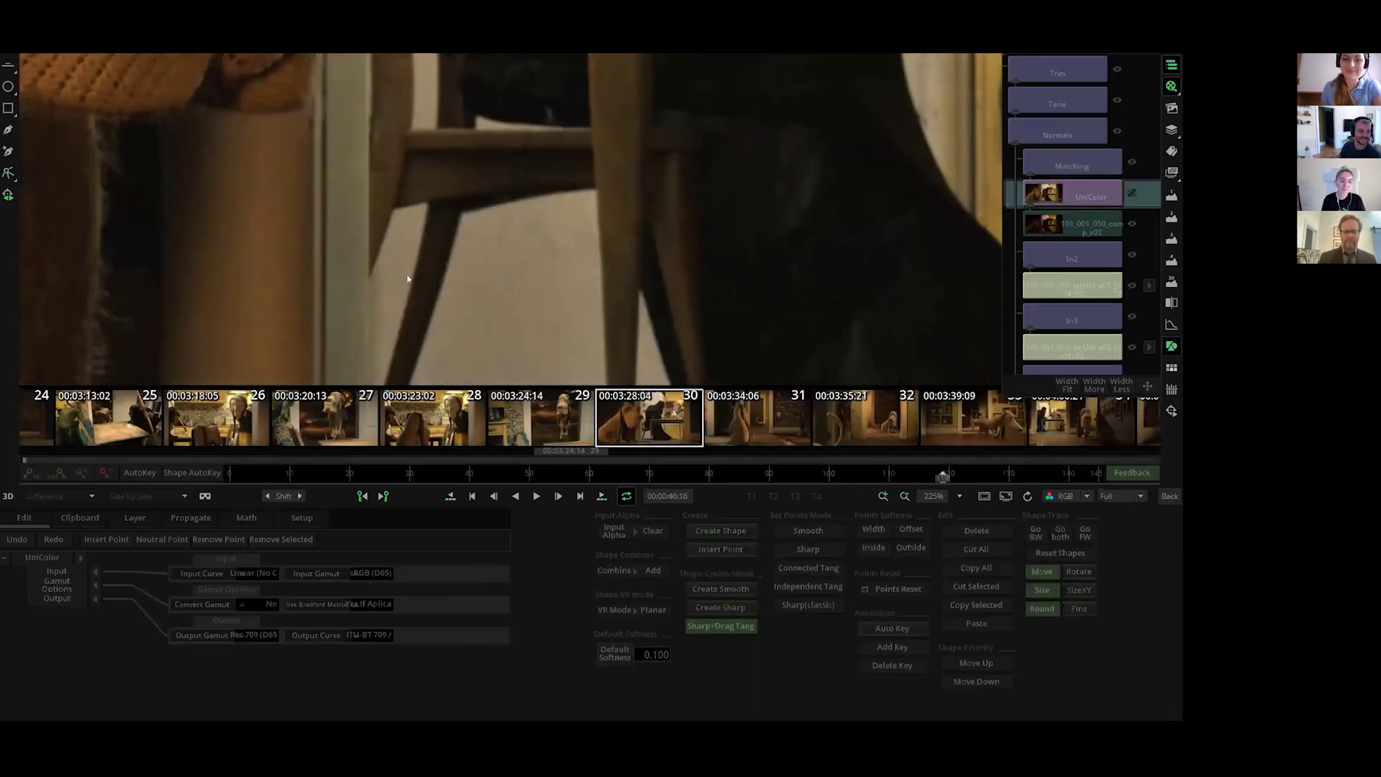
Step: Step and scrub through shot 30 to examine the dog's knitted texture in close-up, hiding the storyboard for a larger view
key("Left")
key("Left")
key("Left")
key("Left")
key("Left")
key("Left")
key("Left")
key("Left")
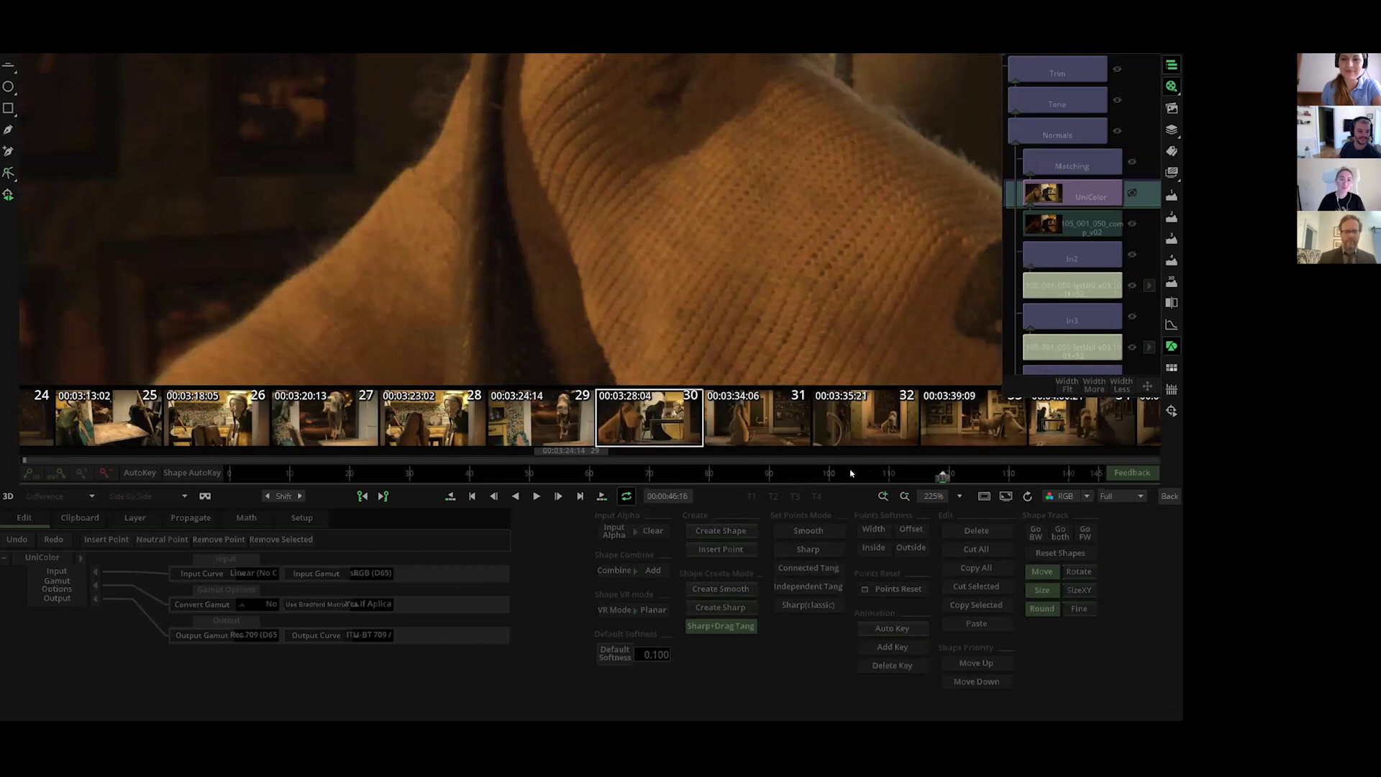
left_click_drag(881, 477, 726, 479)
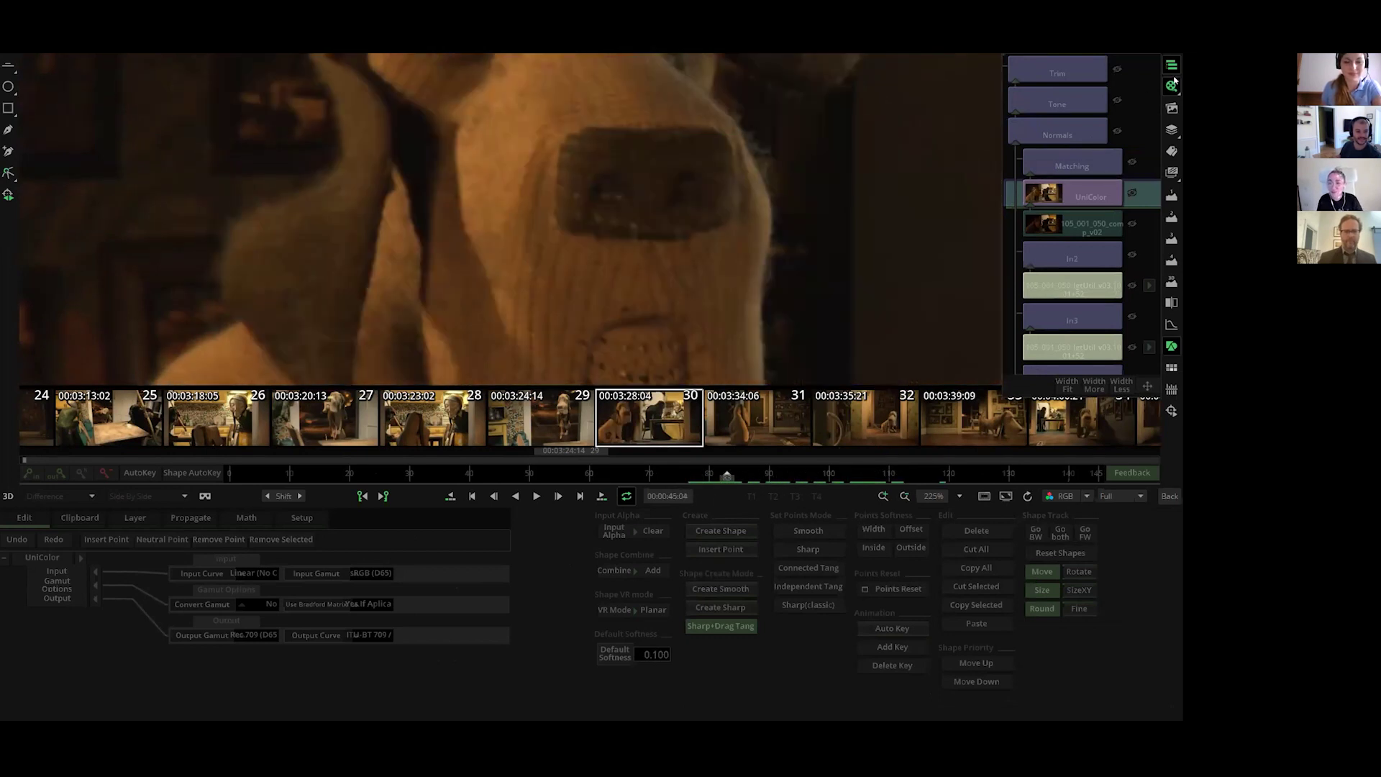
left_click(1172, 85)
left_click_drag(680, 476, 744, 484)
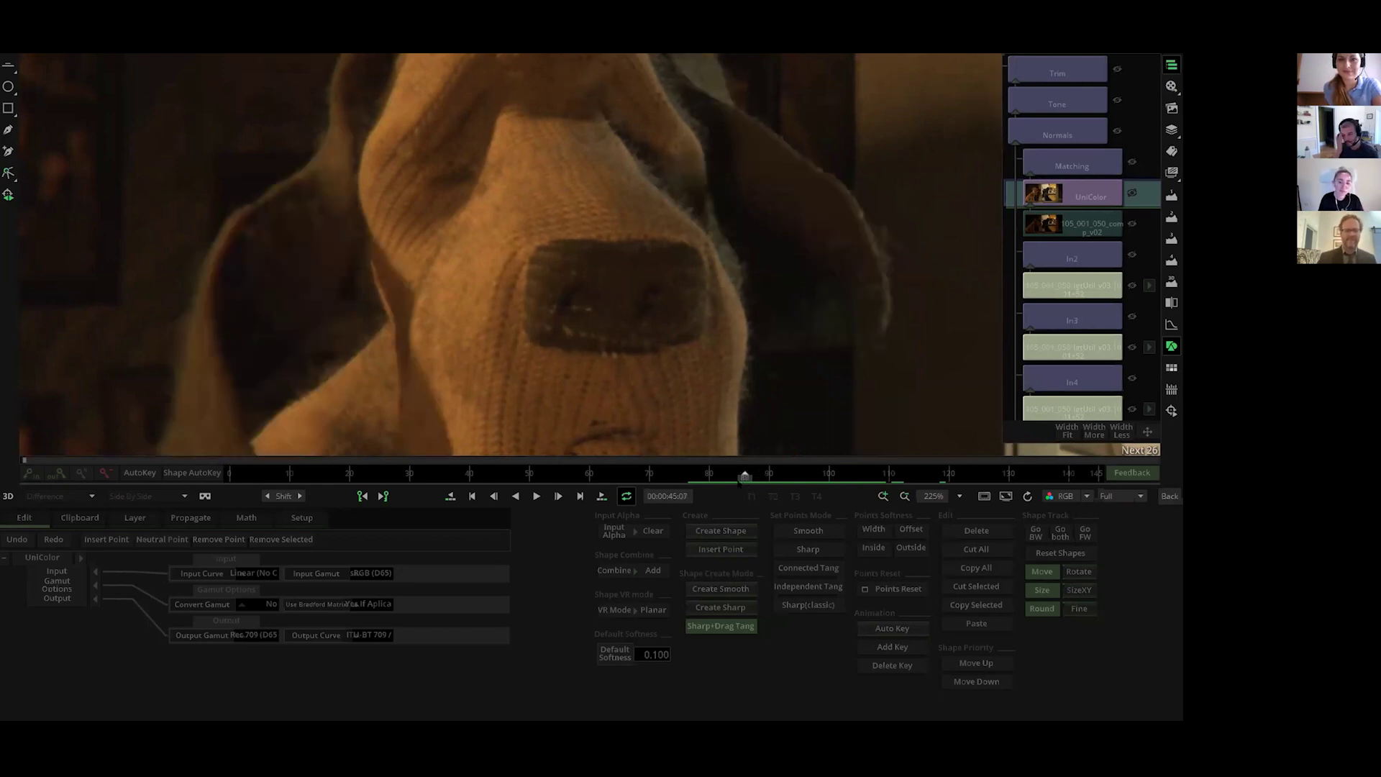
Step: Bring back the storyboard and go to shot 10, with the hooded figure in the open doorway
key("F2")
scroll(769, 423, "up", 10)
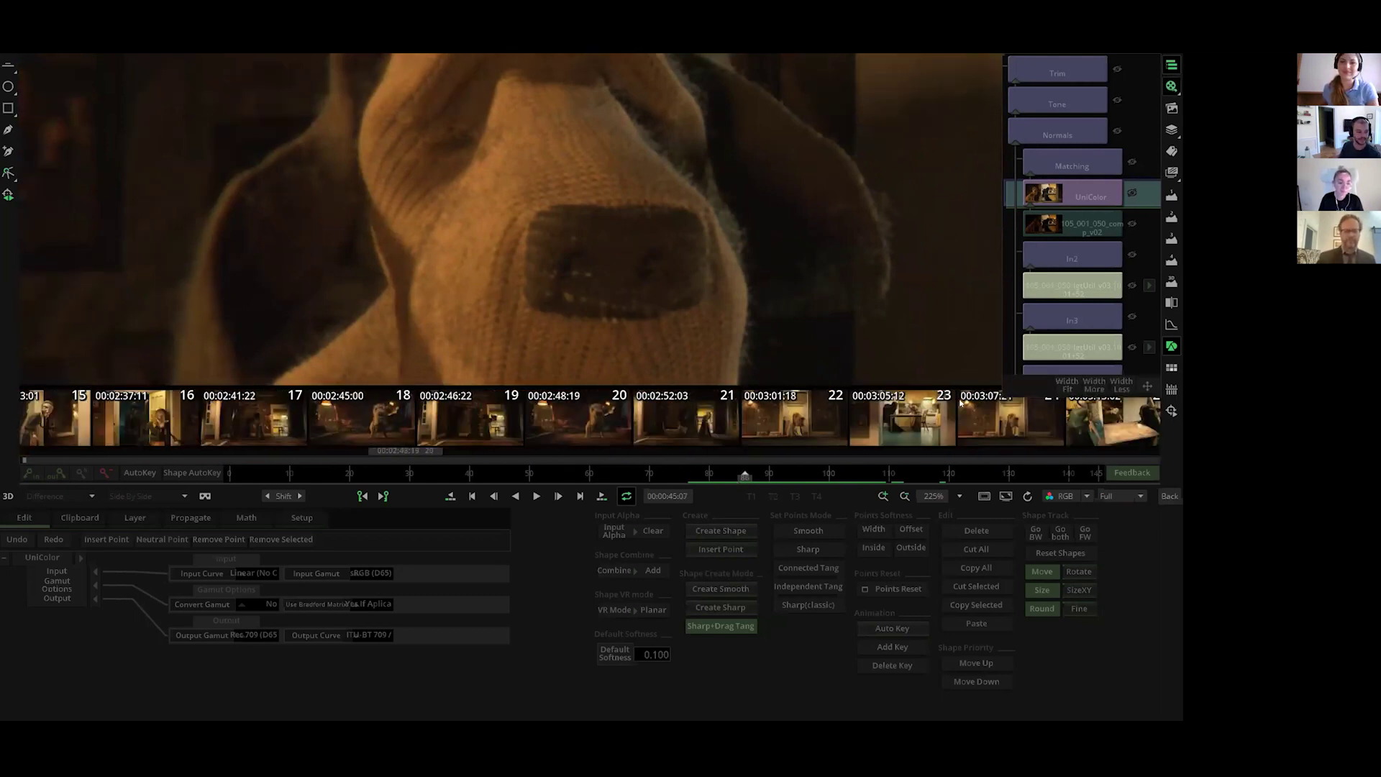
scroll(797, 413, "up", 4)
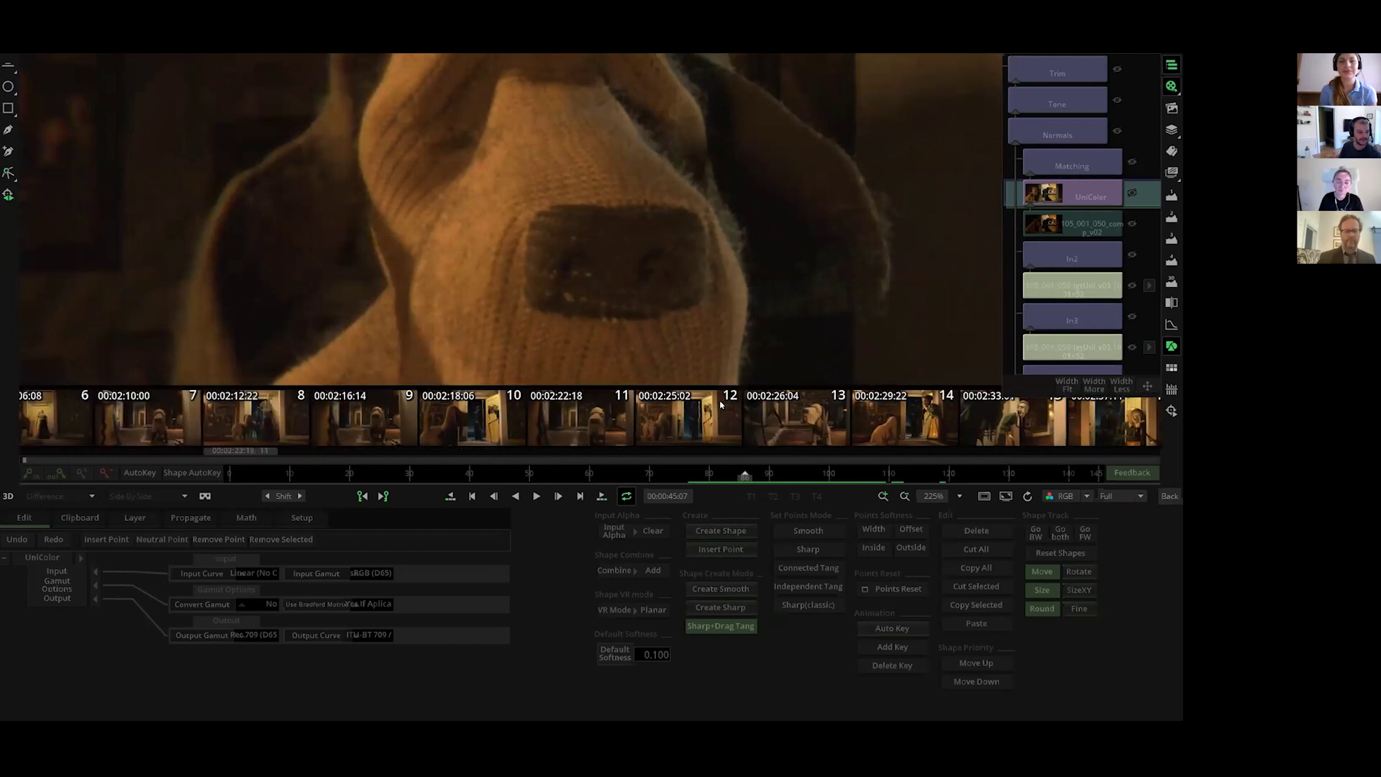
left_click(541, 432)
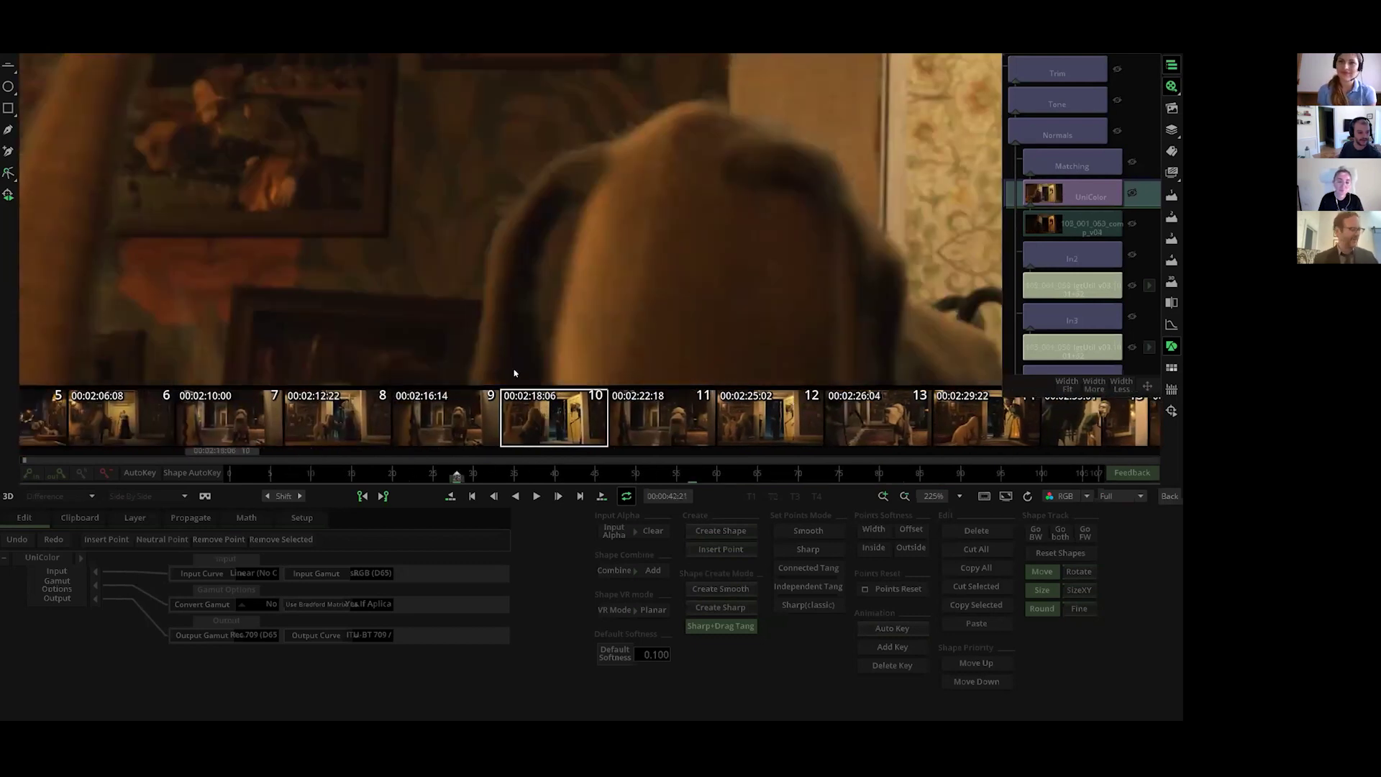
Step: Play the doorway shot with its whole frame in view, and switch to shot 8 in the storyboard
scroll(634, 219, "down", 6)
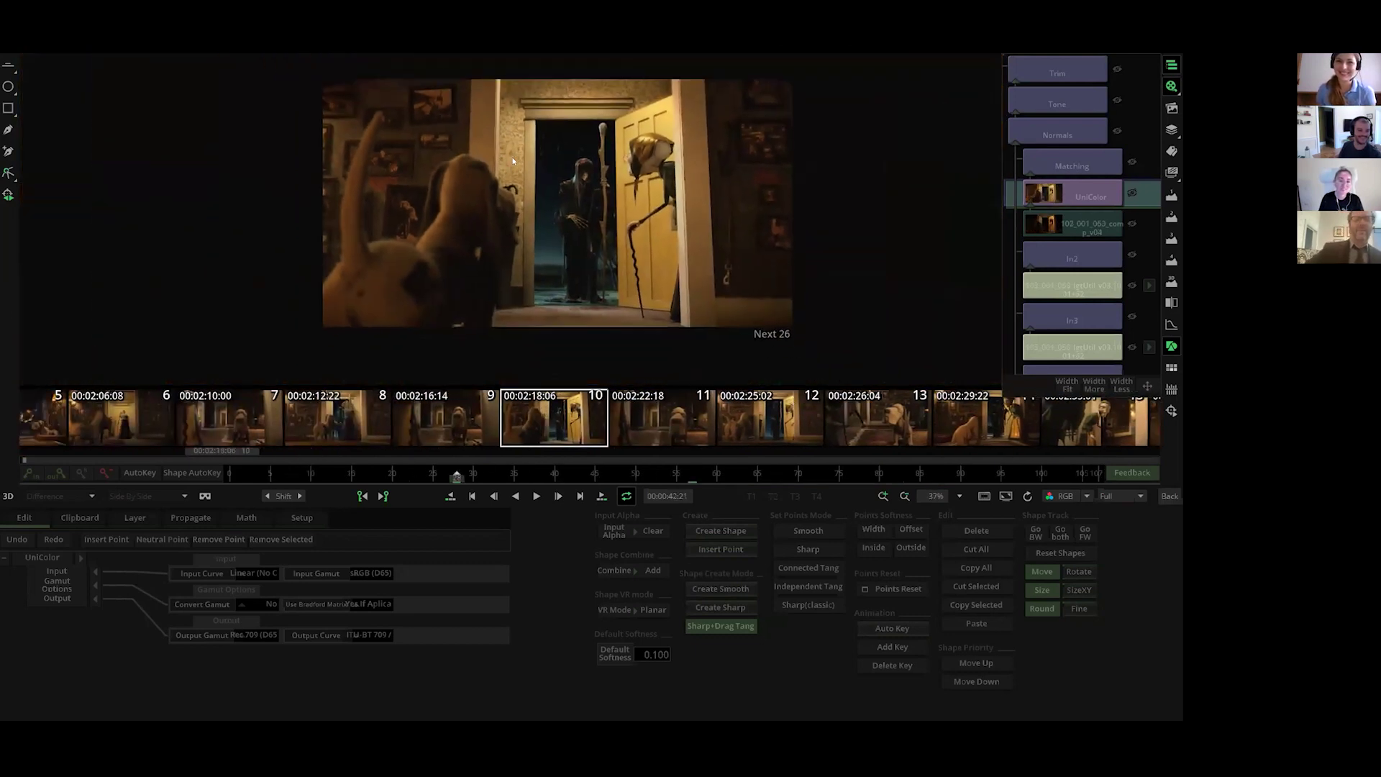
key("space")
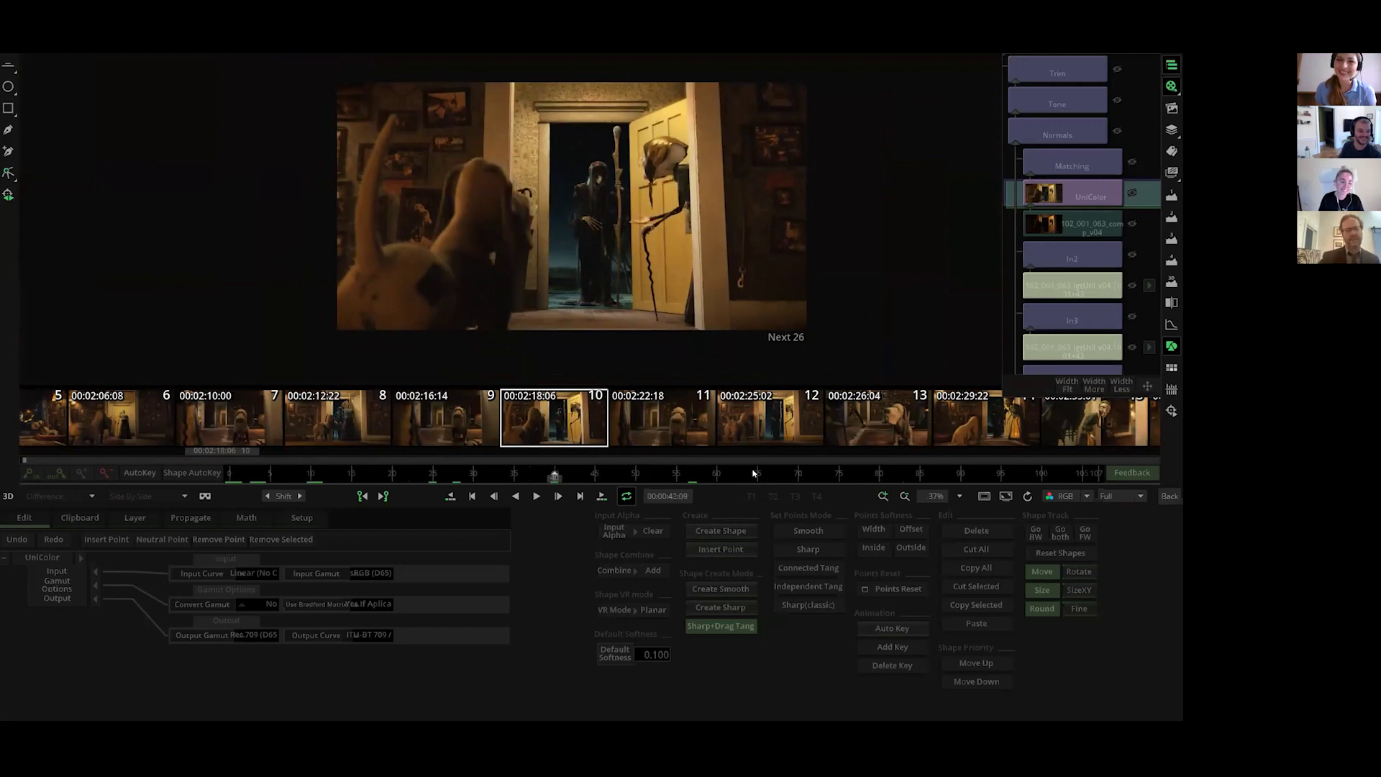
left_click(317, 436)
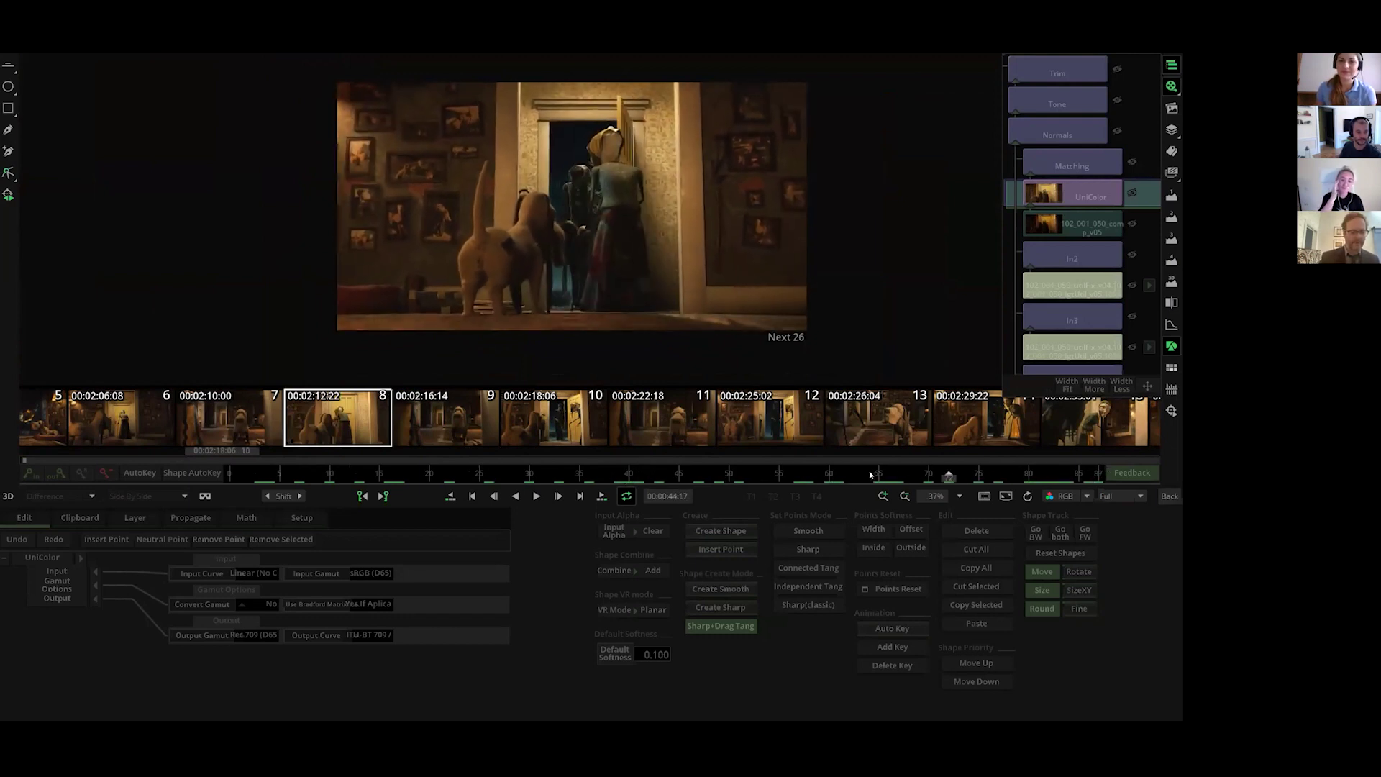
Step: Scrub shot 8, select the Normals layer's FG_Orange vector and play the shot with its key matte shown
left_click_drag(1069, 480, 889, 404)
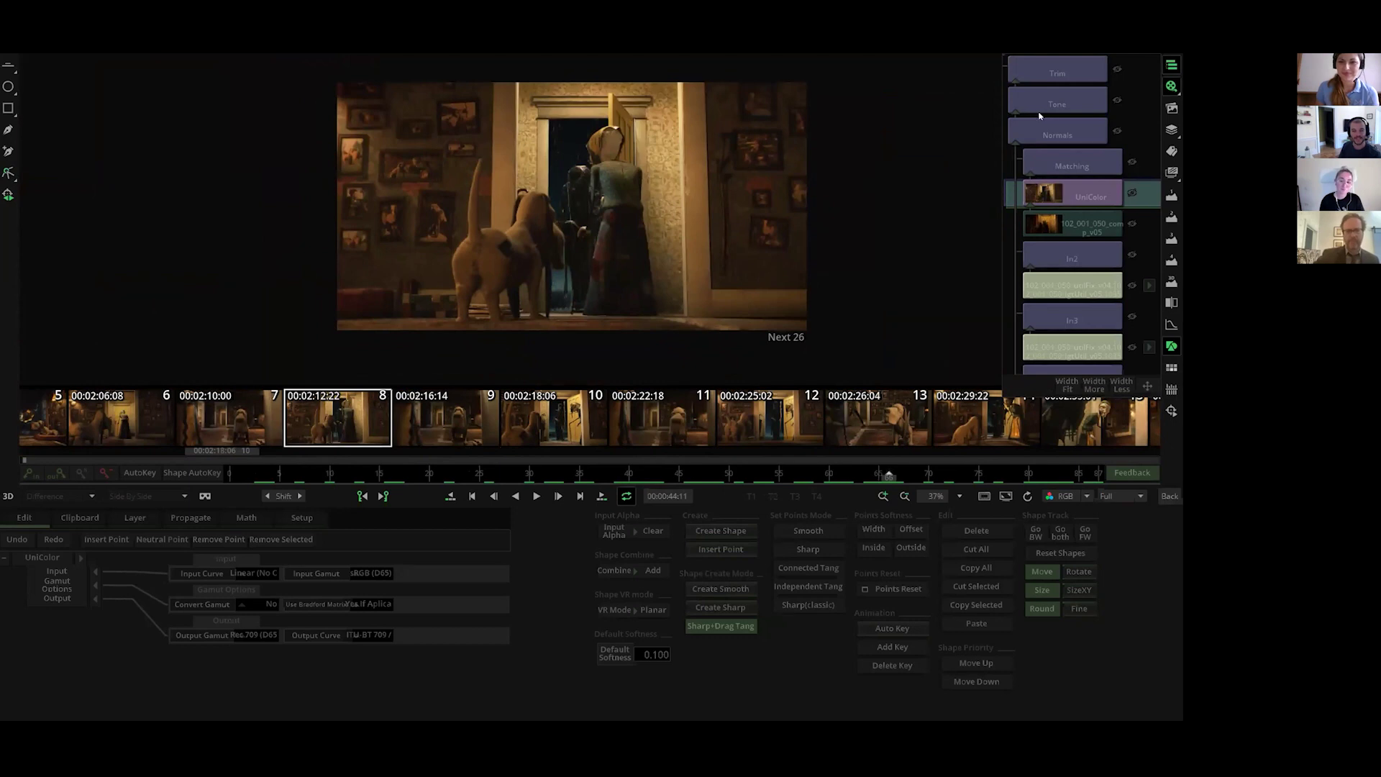
left_click(1076, 135)
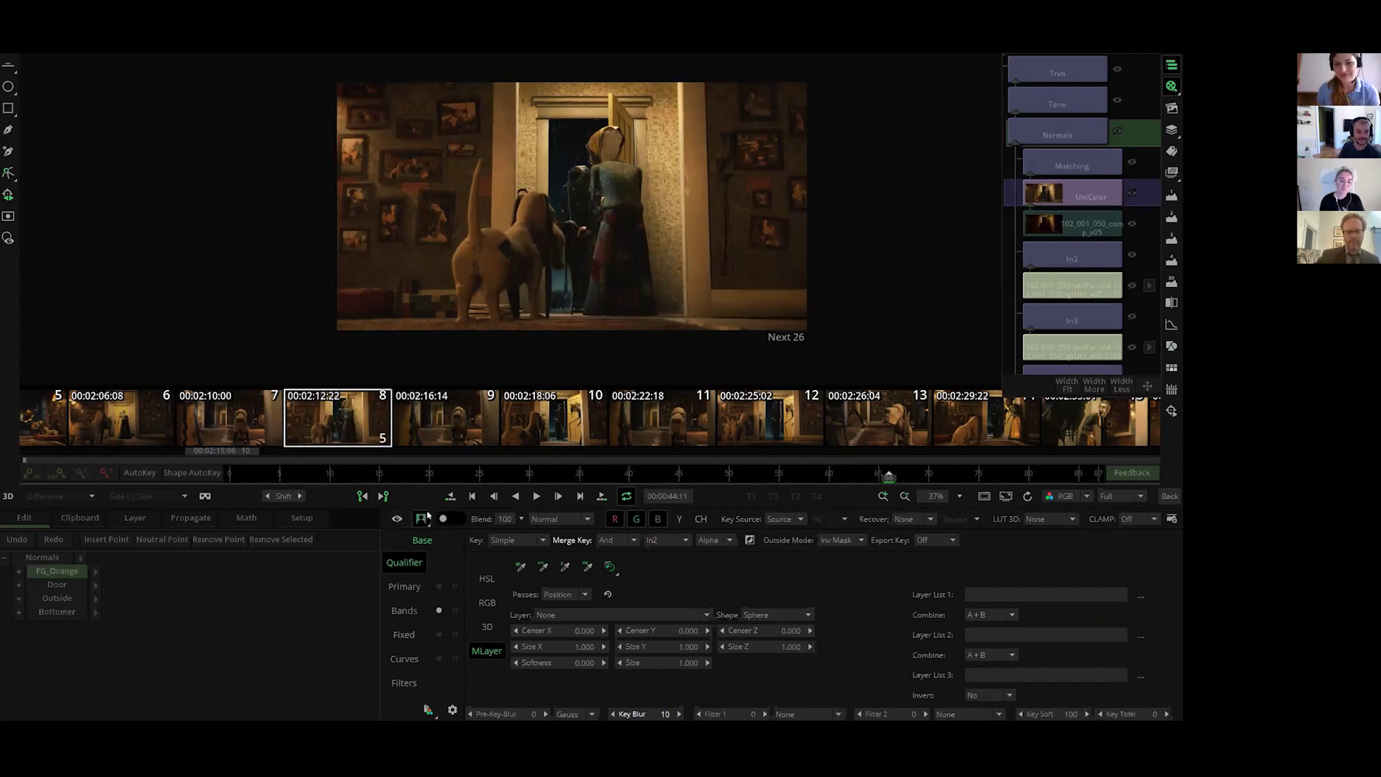
left_click(1095, 132)
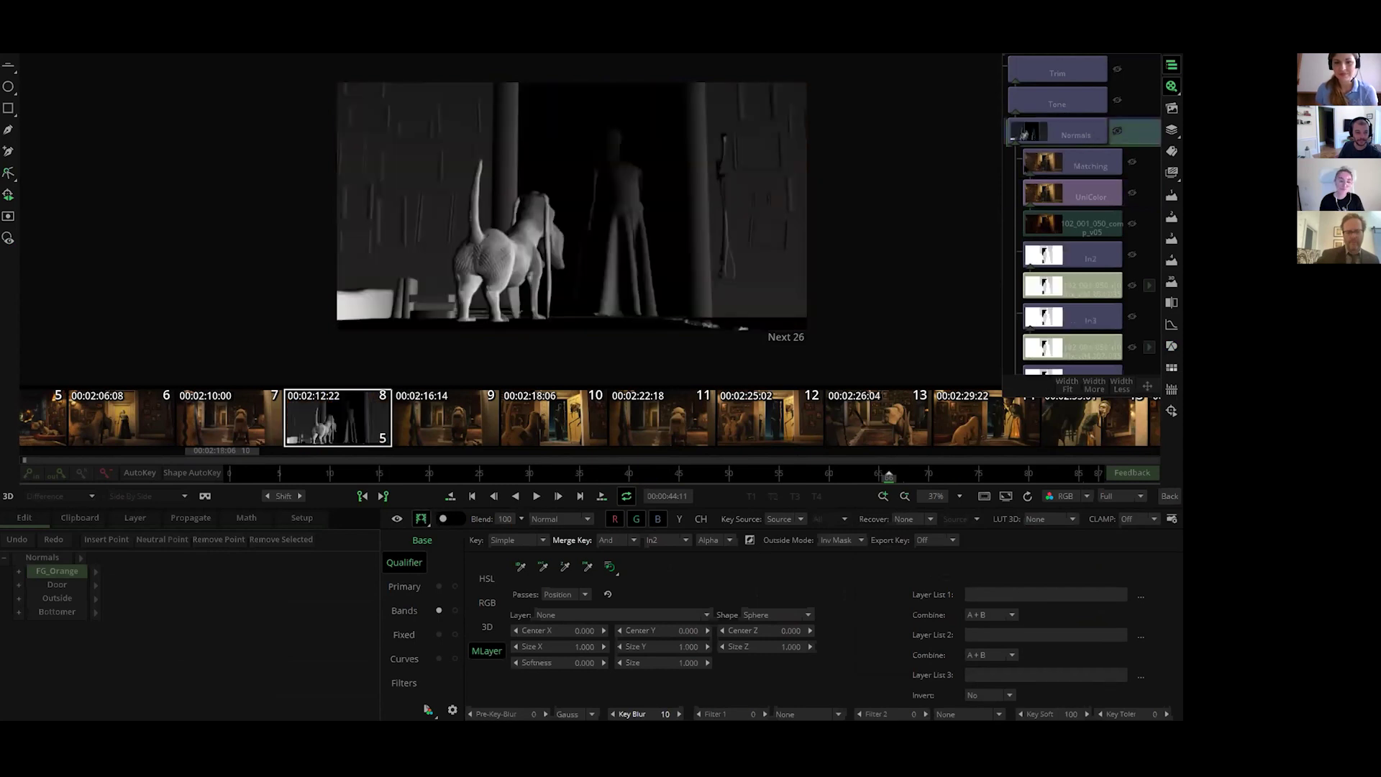
key("space")
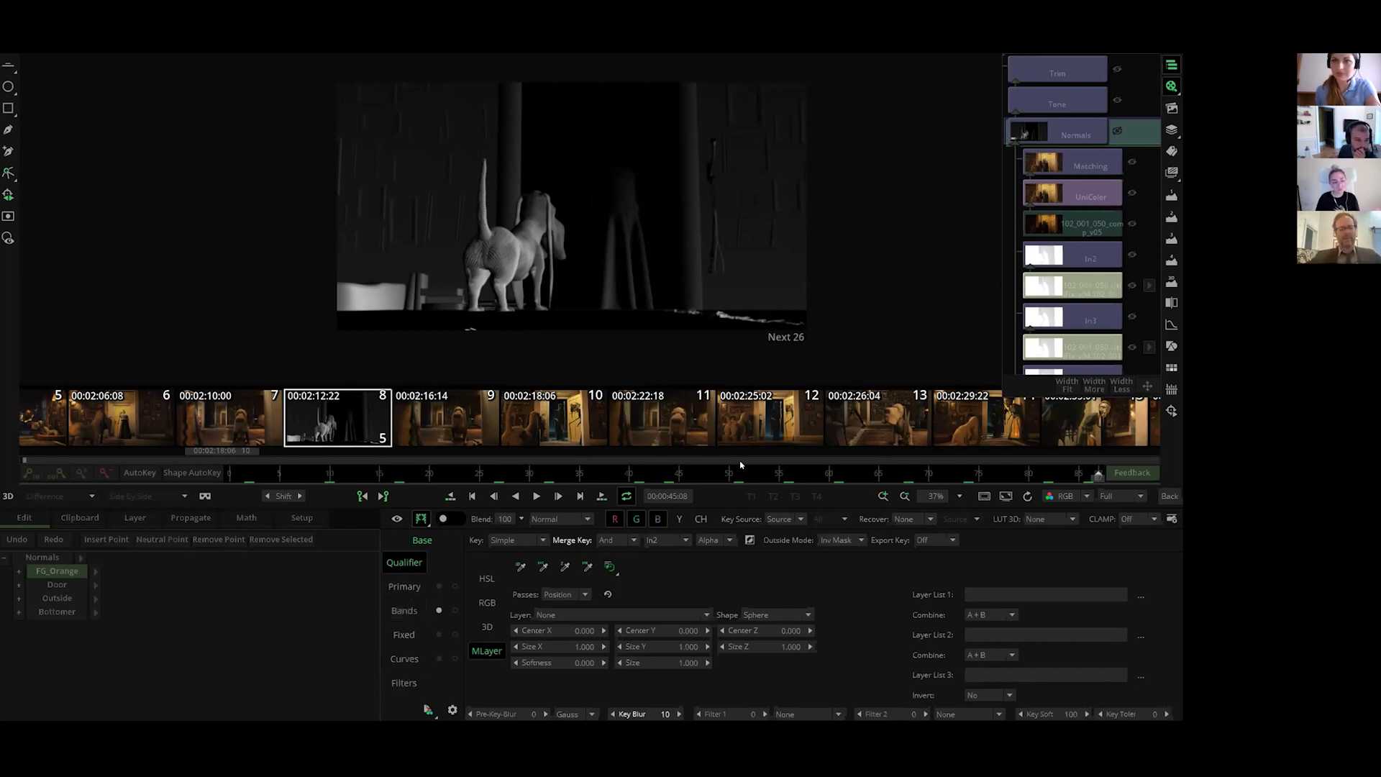
Step: Select the In2 layer and examine its multi-layer depth key settings, including the available Shape options
left_click(1047, 286)
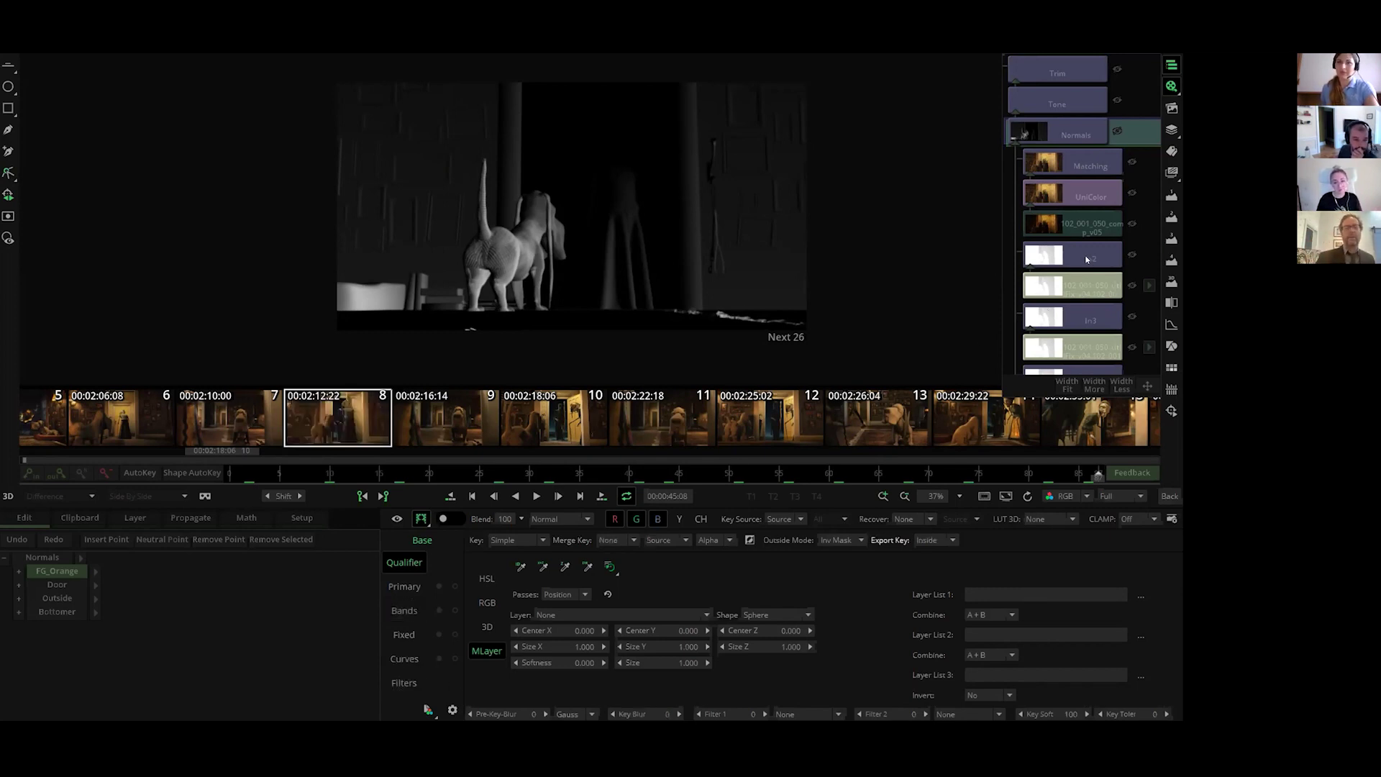
left_click(584, 593)
left_click(585, 631)
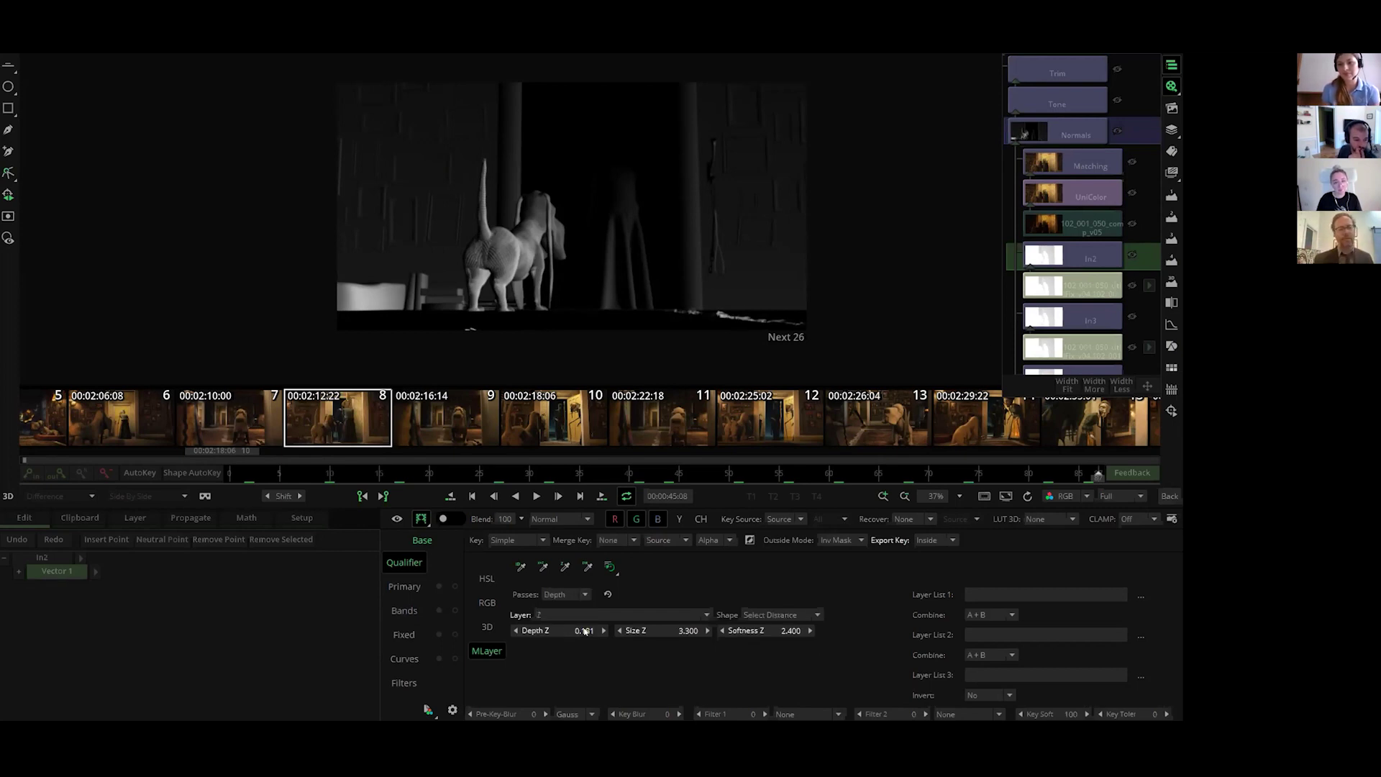
left_click(818, 615)
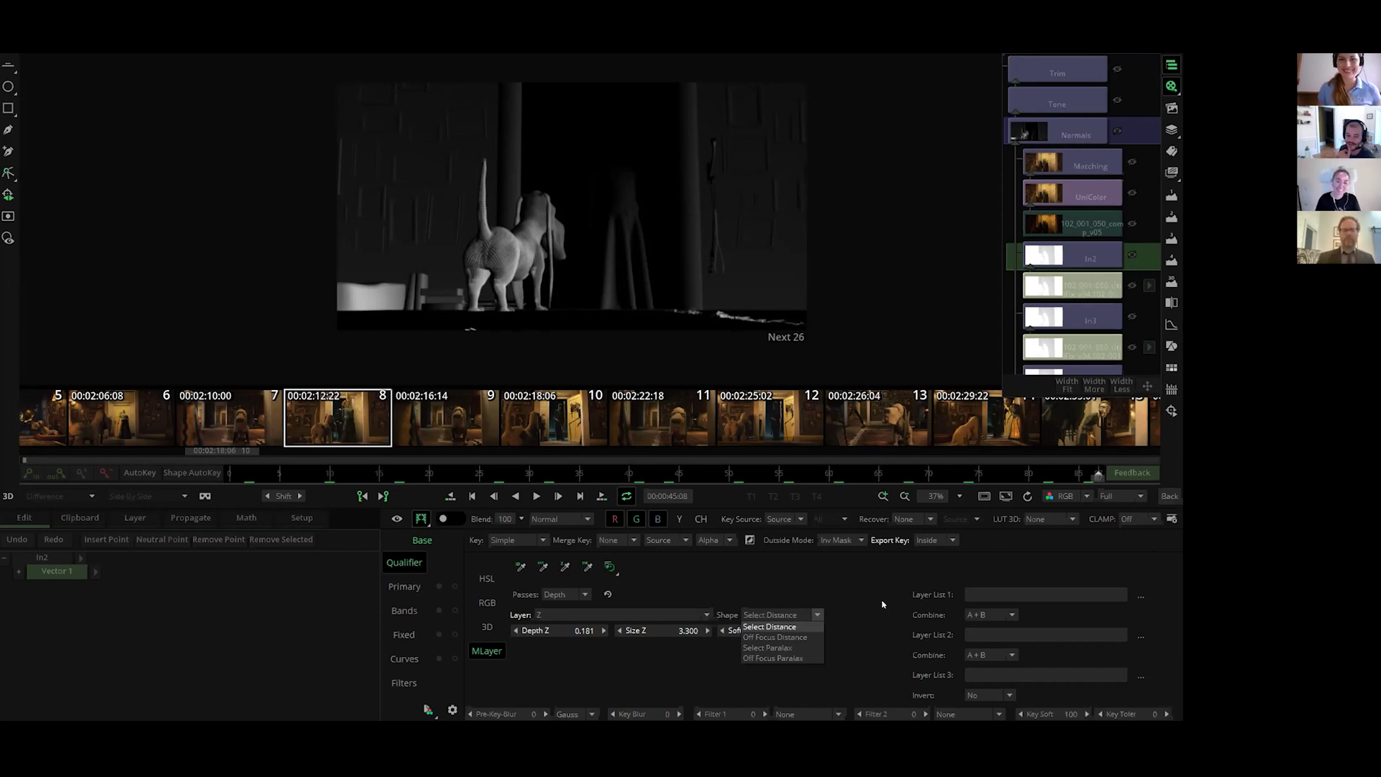
Step: Return to the timeline and clone the 101_001_010 comp_v05 and lgtUtil clips into empty space, aligned one beneath the other
left_click(1168, 499)
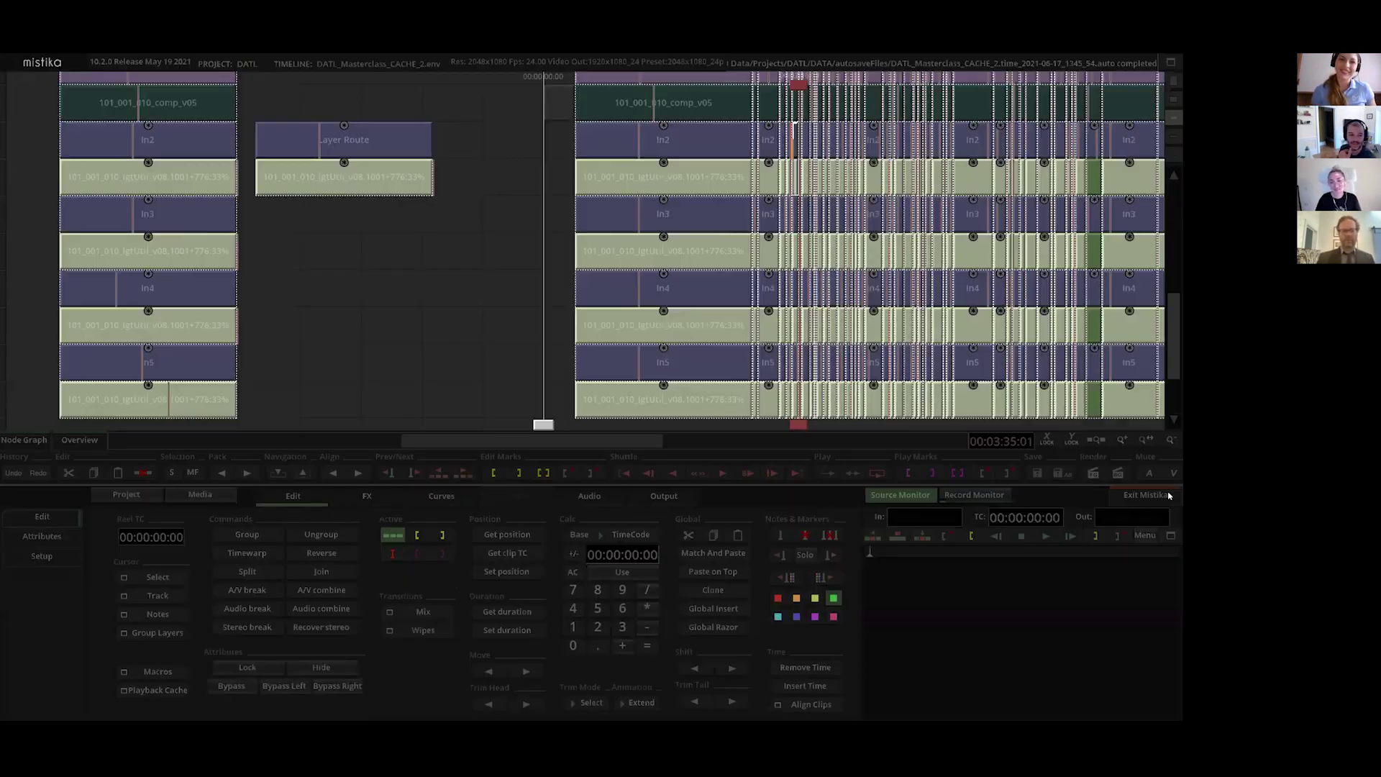
left_click(523, 266)
scroll(506, 259, "up", 5)
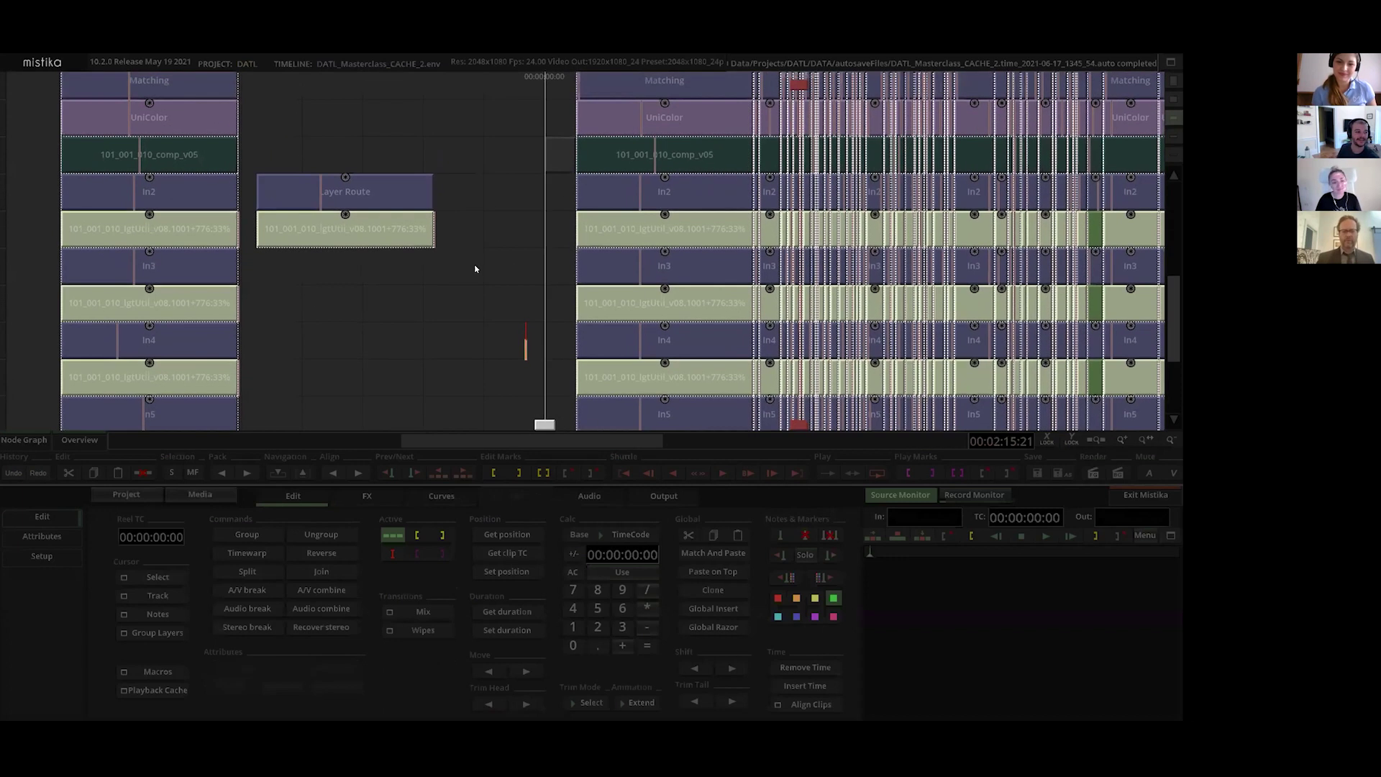
scroll(474, 311, "up", 6)
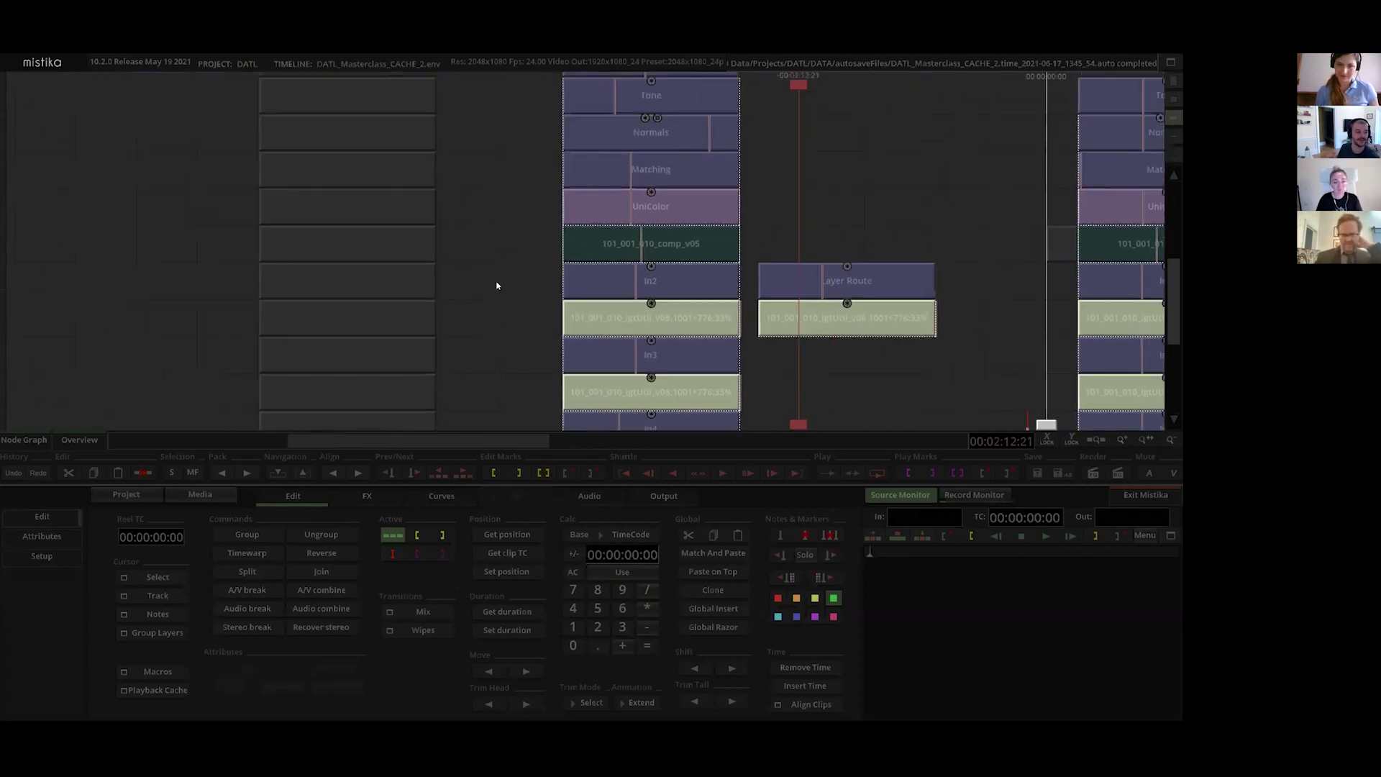
scroll(664, 188, "down", 5)
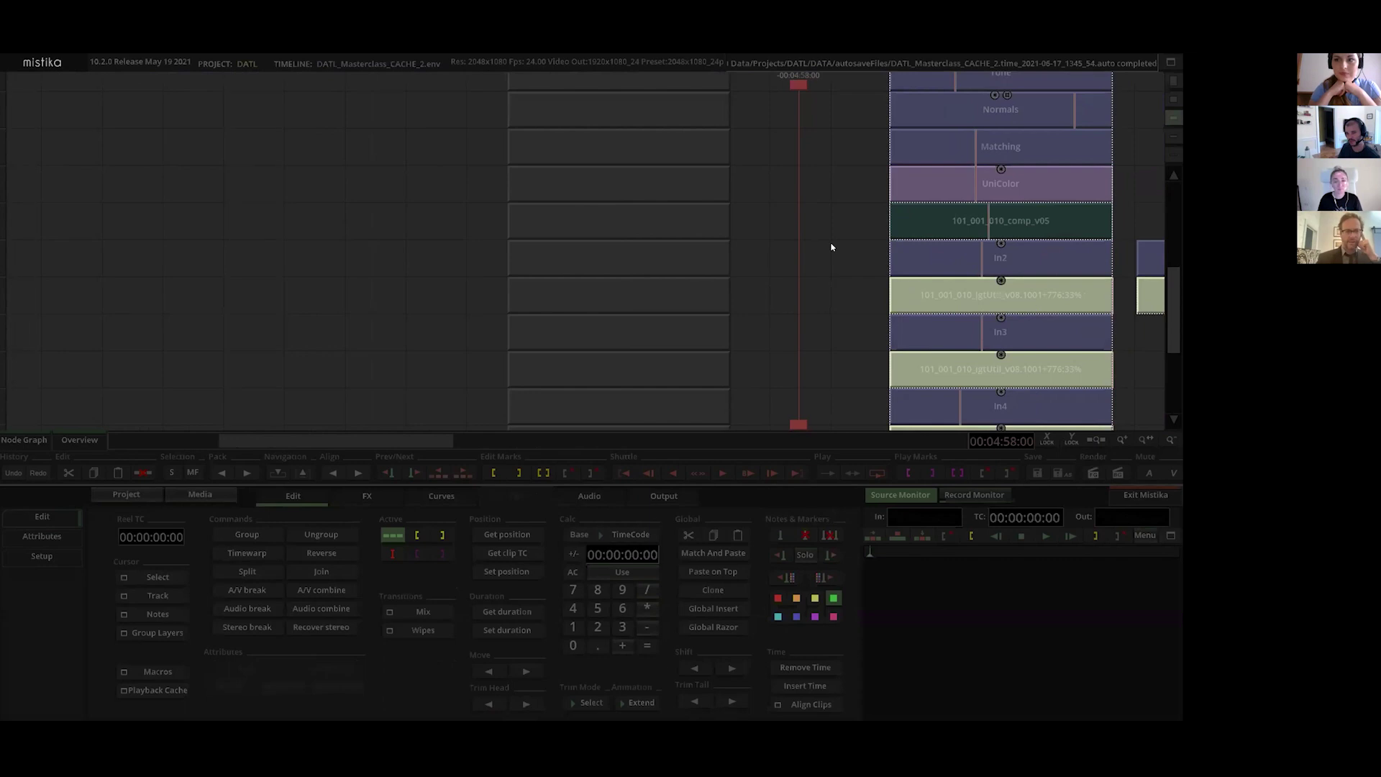
left_click_drag(977, 217, 304, 238)
mouse_move(1008, 289)
left_mouse_down()
mouse_move(279, 298)
mouse_move(277, 253)
left_mouse_up()
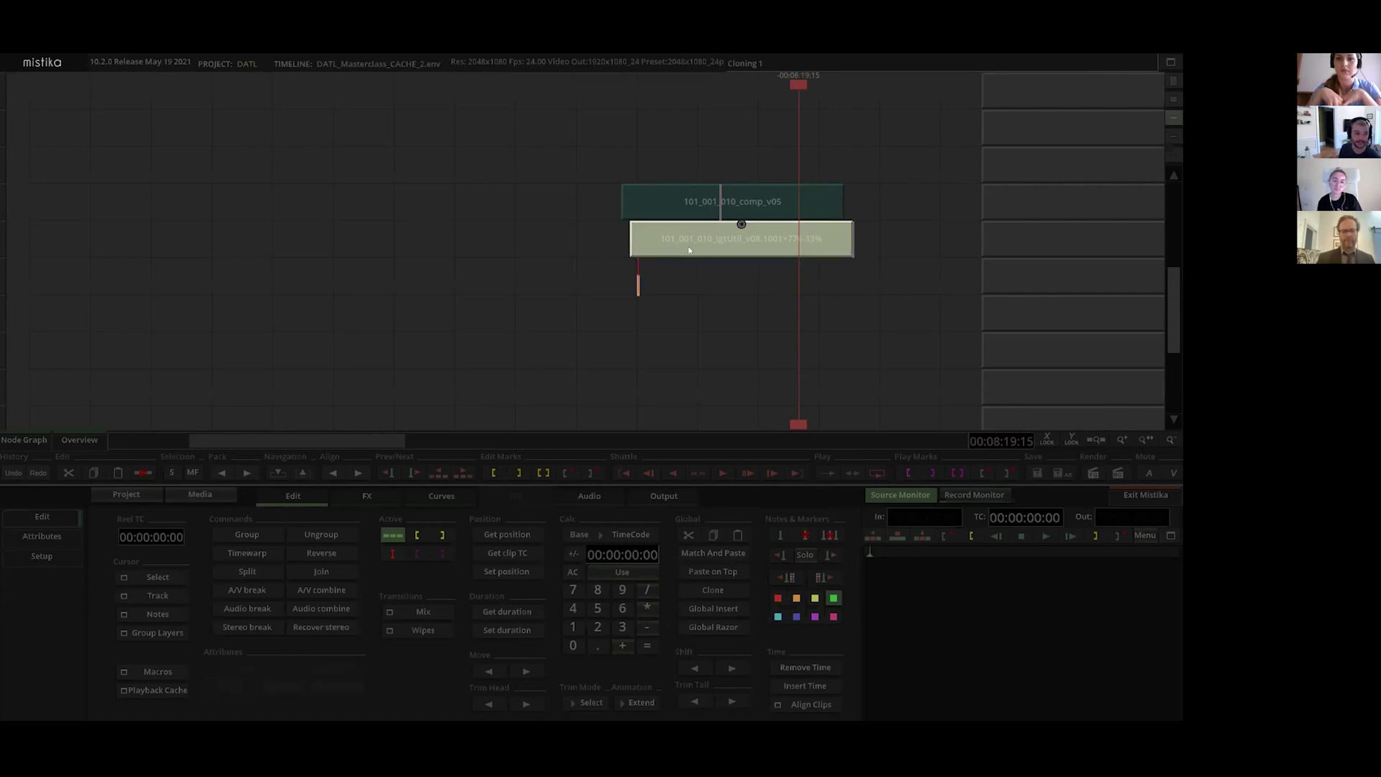
left_click_drag(692, 241, 694, 240)
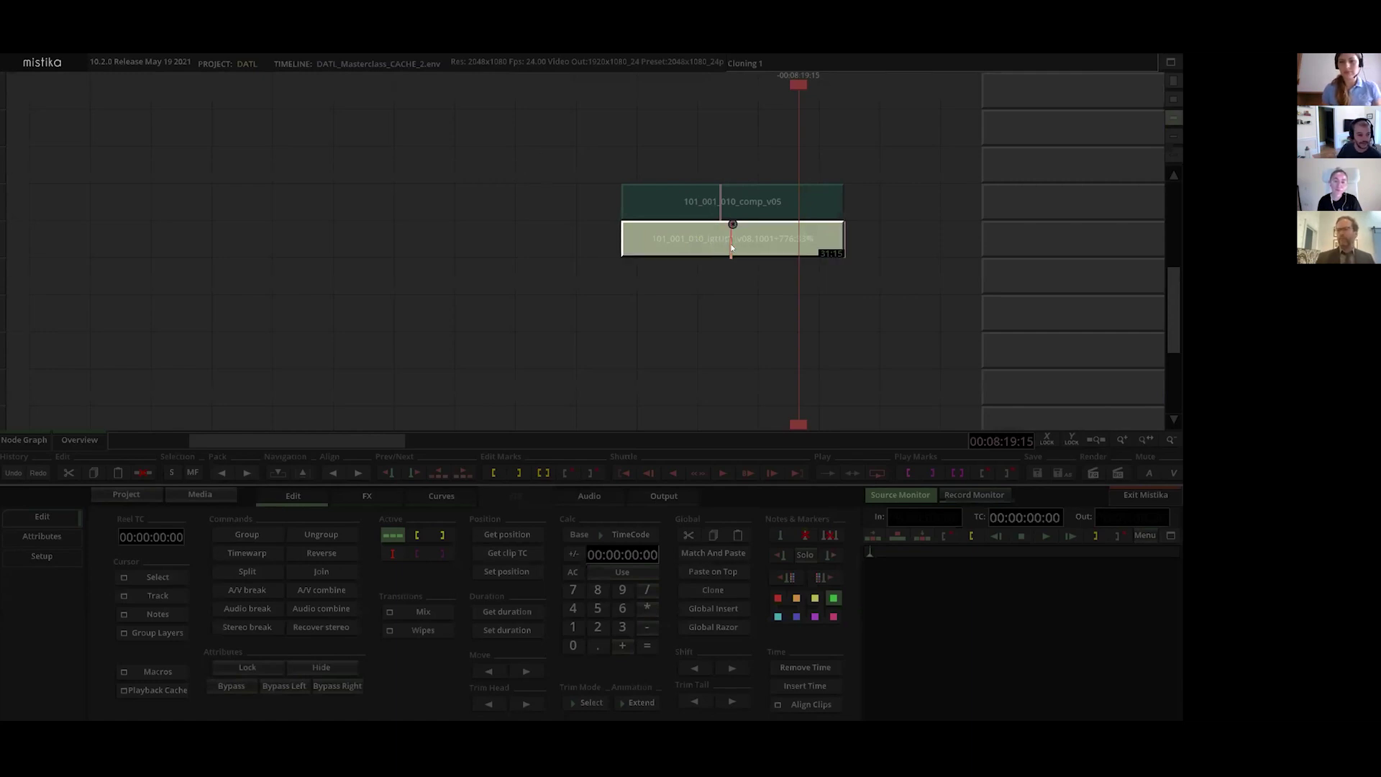
Step: Enter the cloned lgtUtil clip's group to examine its contents, and go back out to the main timeline level
double_click(731, 250)
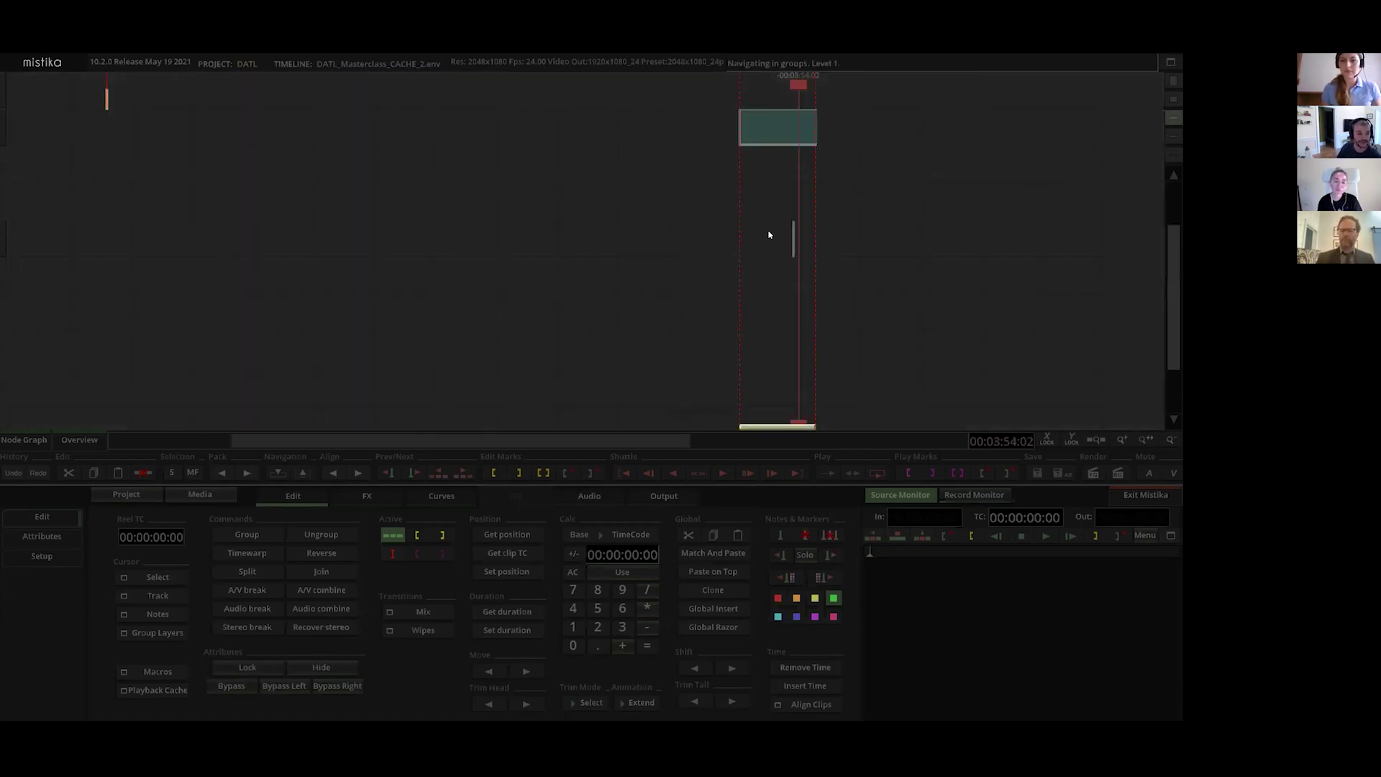
key("Page_Up")
double_click(789, 257)
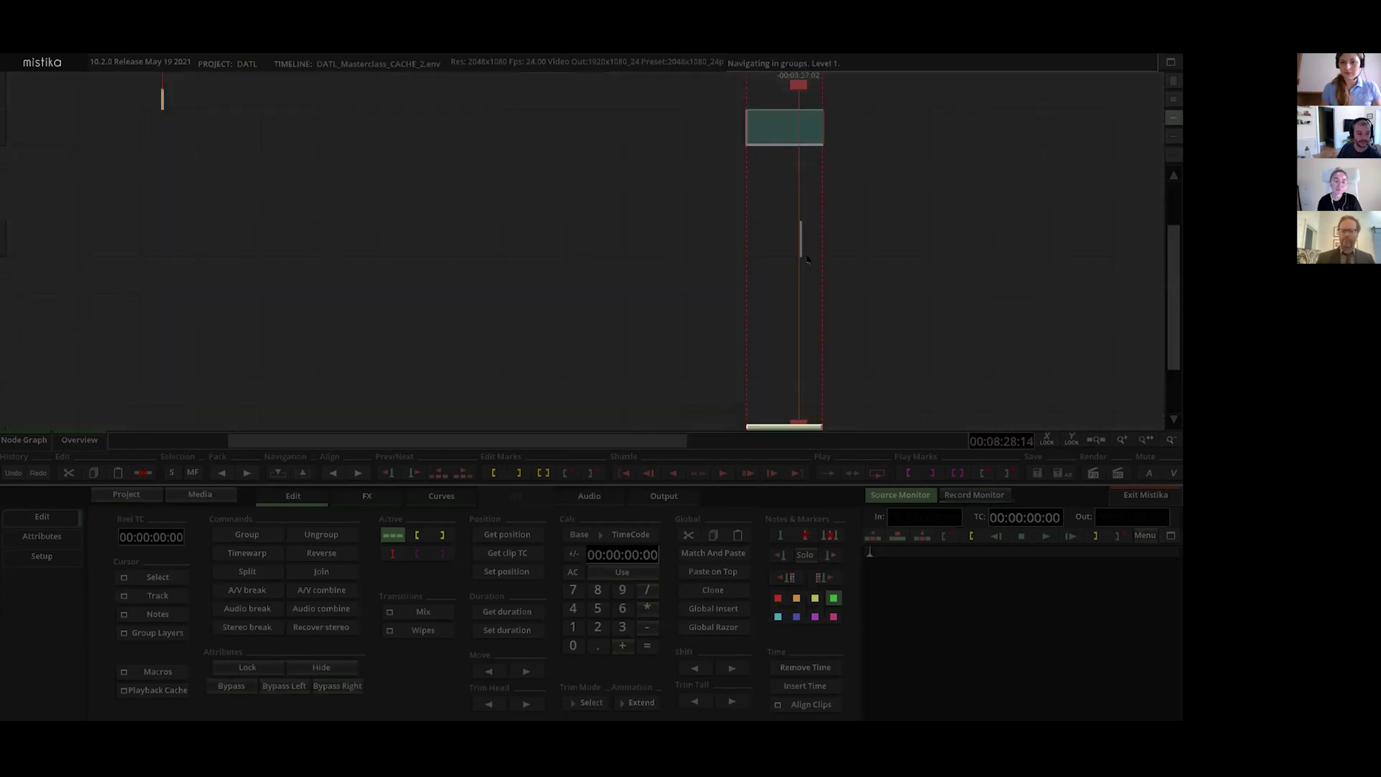
key("f")
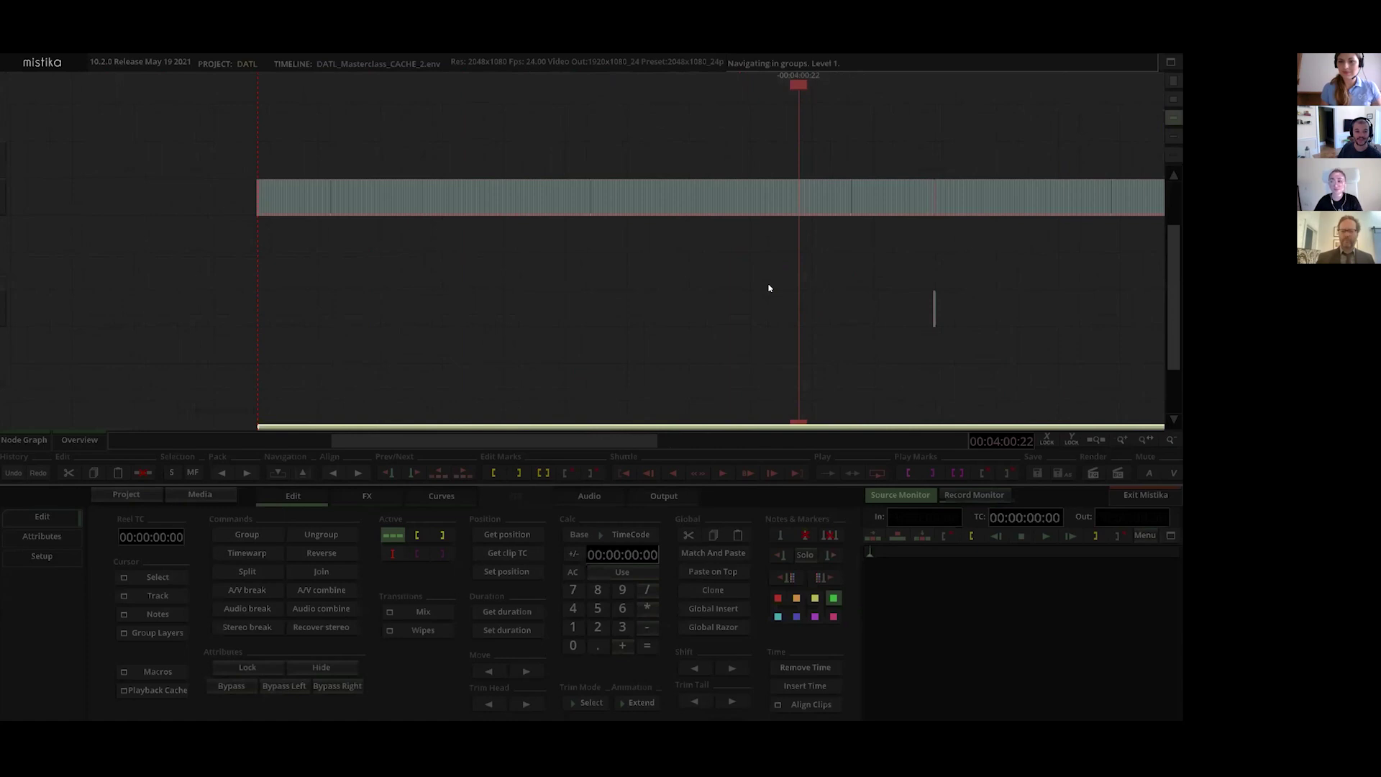
scroll(817, 297, "down", 2)
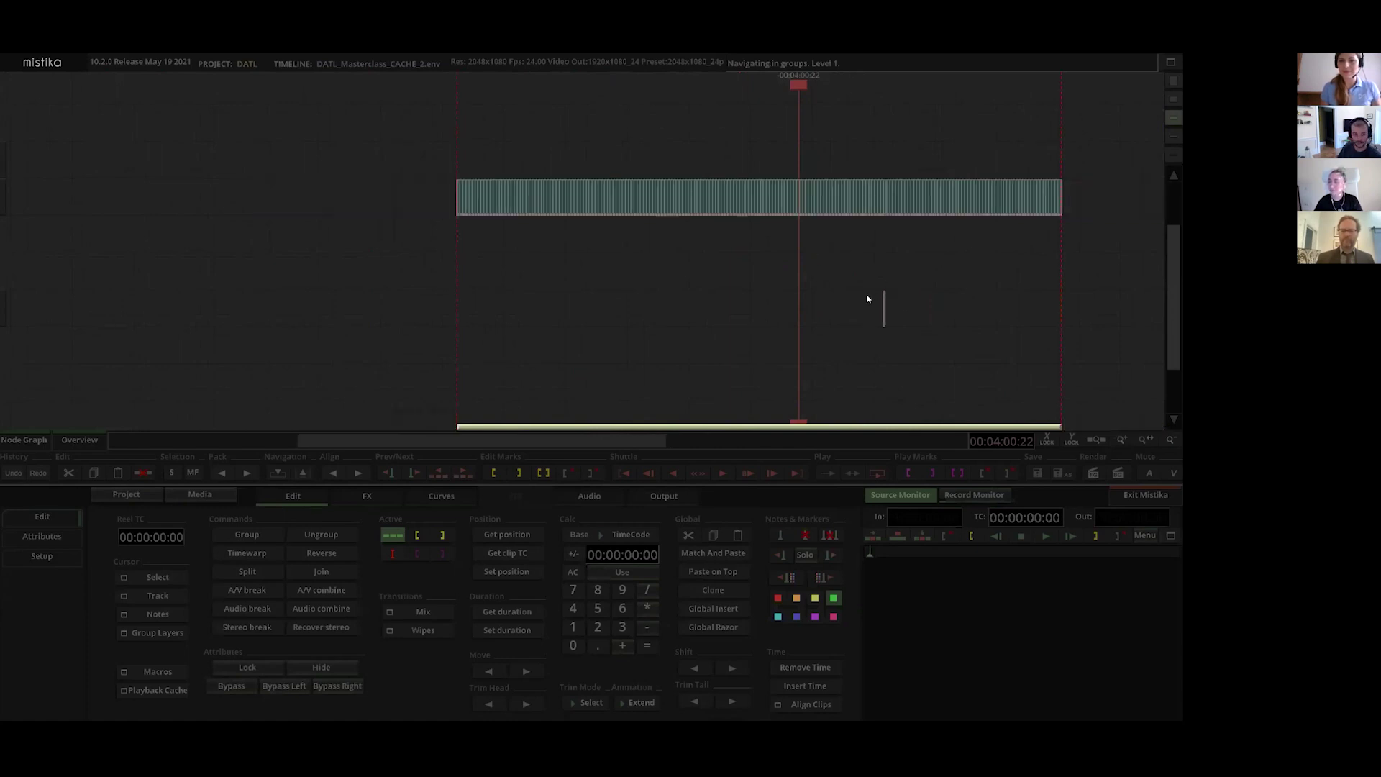
key("Escape")
scroll(857, 325, "down", 3)
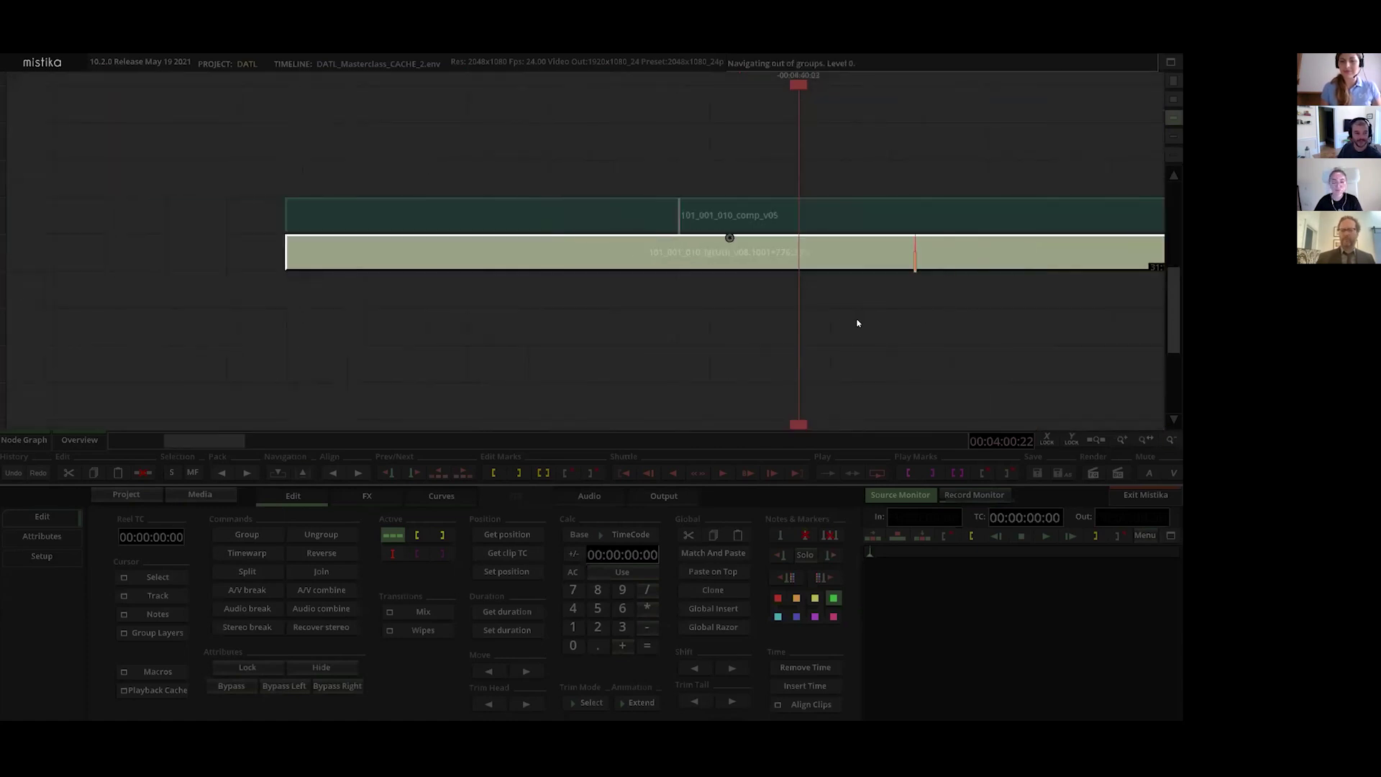
Step: Put a short clip in place of the cloned lgtUtil clip beneath 101_001_010_comp_v05 and select it
left_click(683, 316)
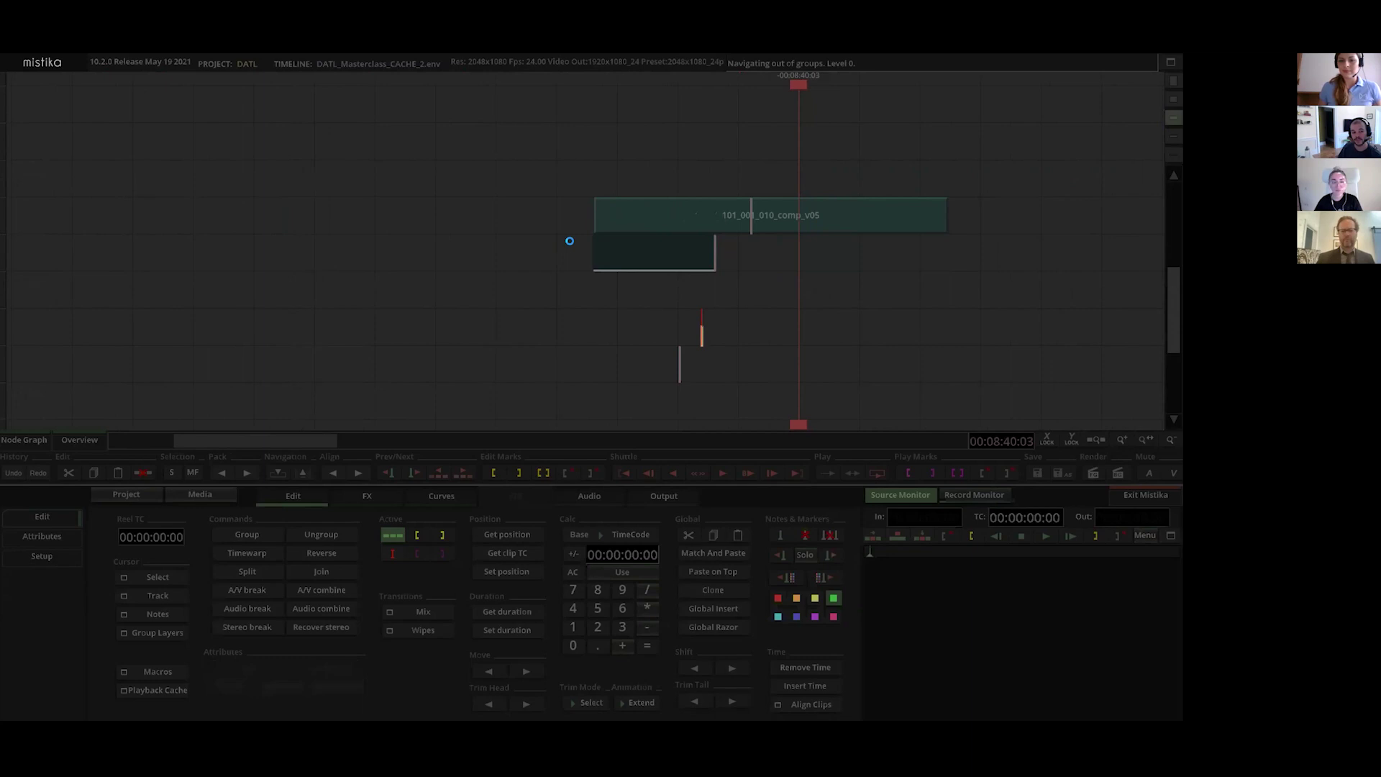
left_click(665, 207)
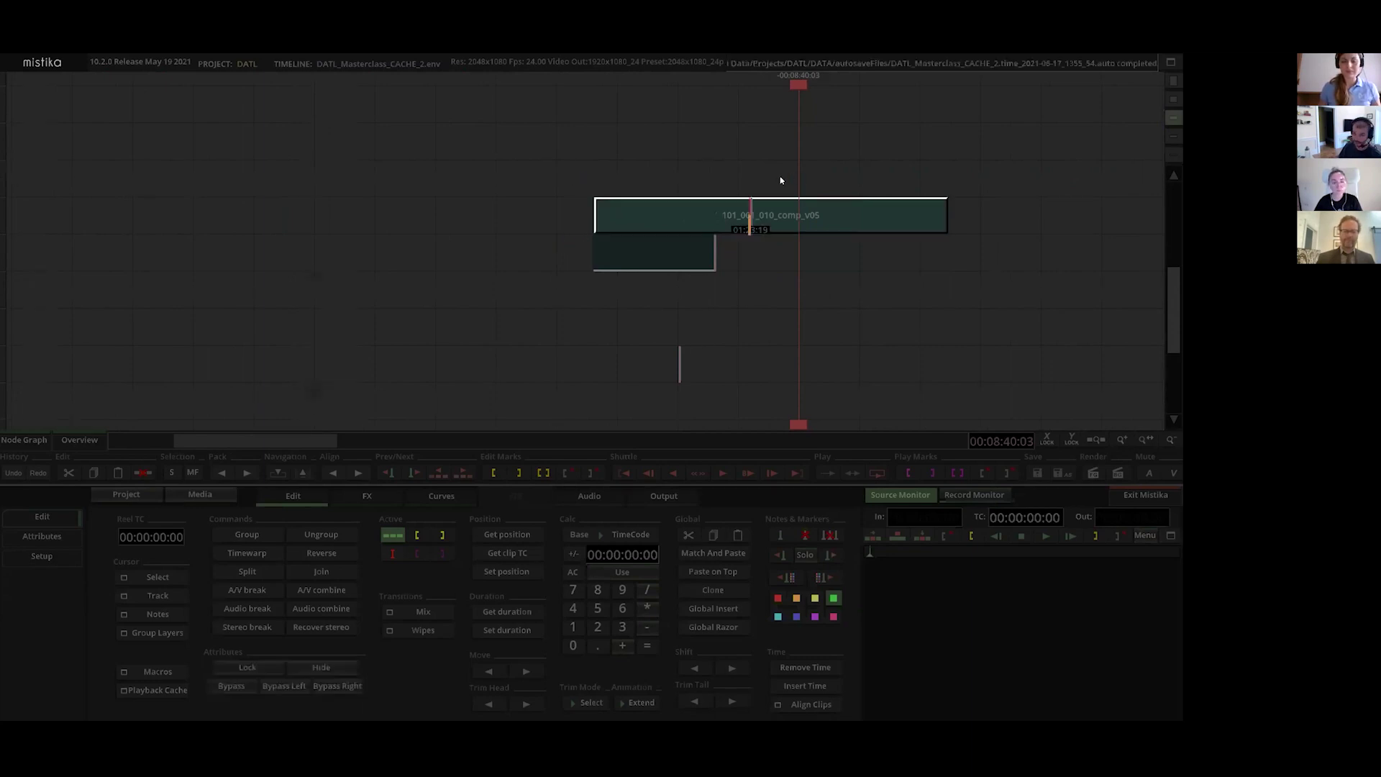
left_click(603, 256)
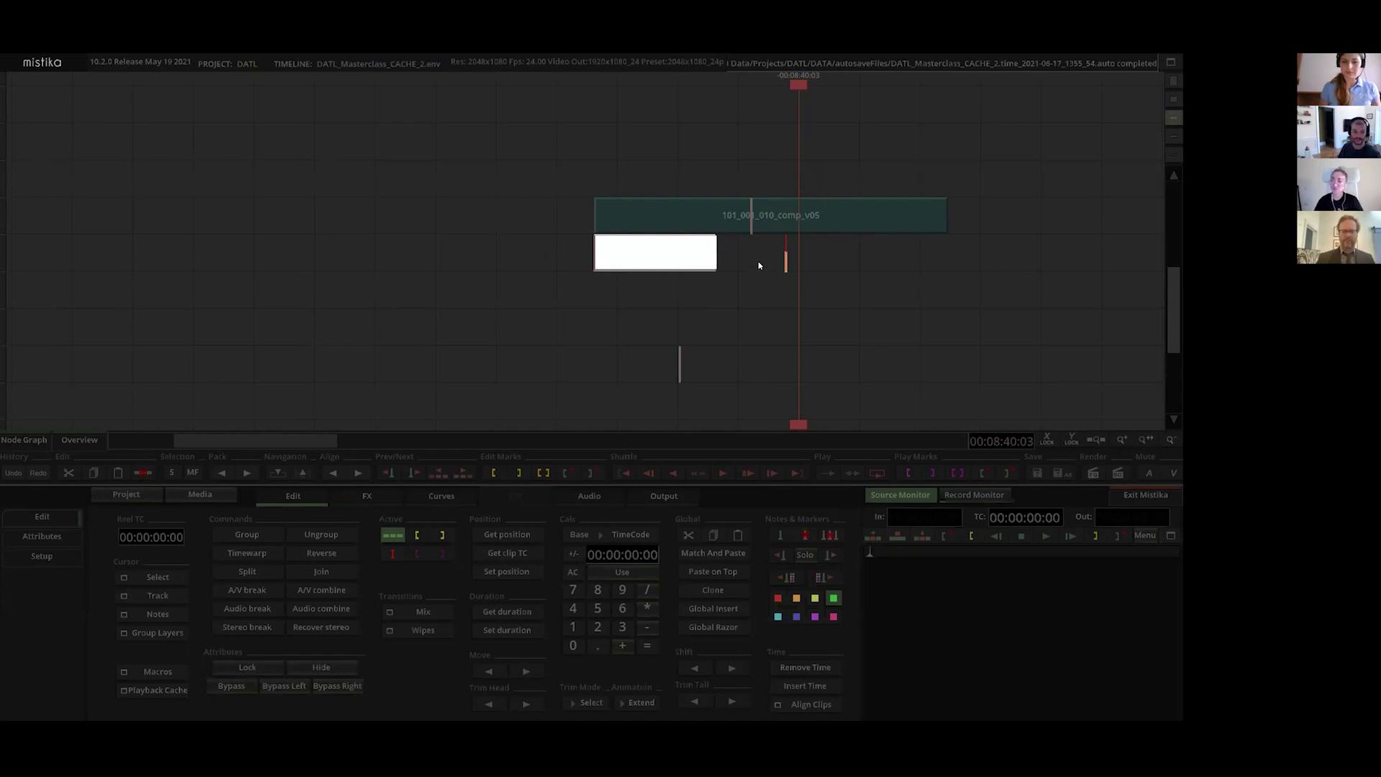
Step: Multiply the short clip's duration by 3 with the timecode calculator and lengthen the clip beneath 101_001_010_comp_v05
left_click(366, 496)
left_click(295, 499)
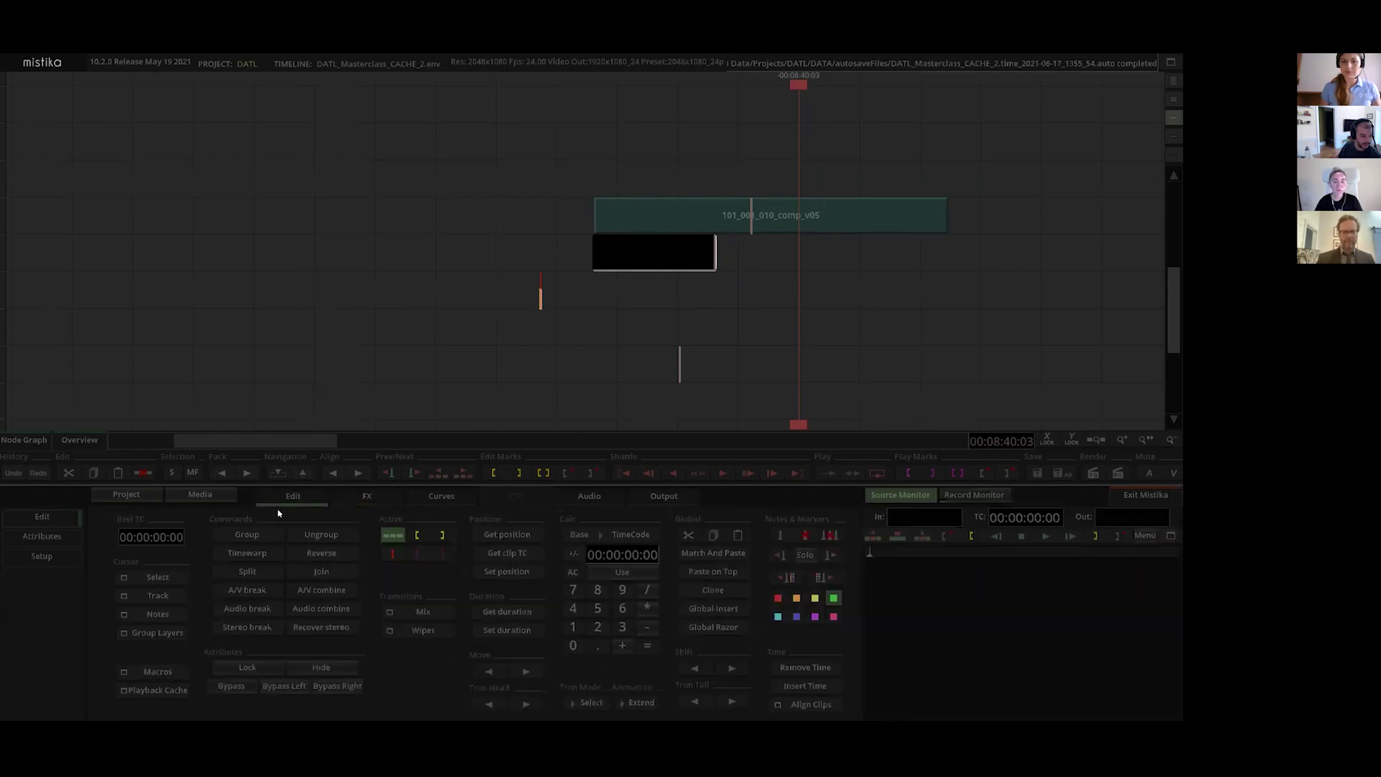
left_click(631, 570)
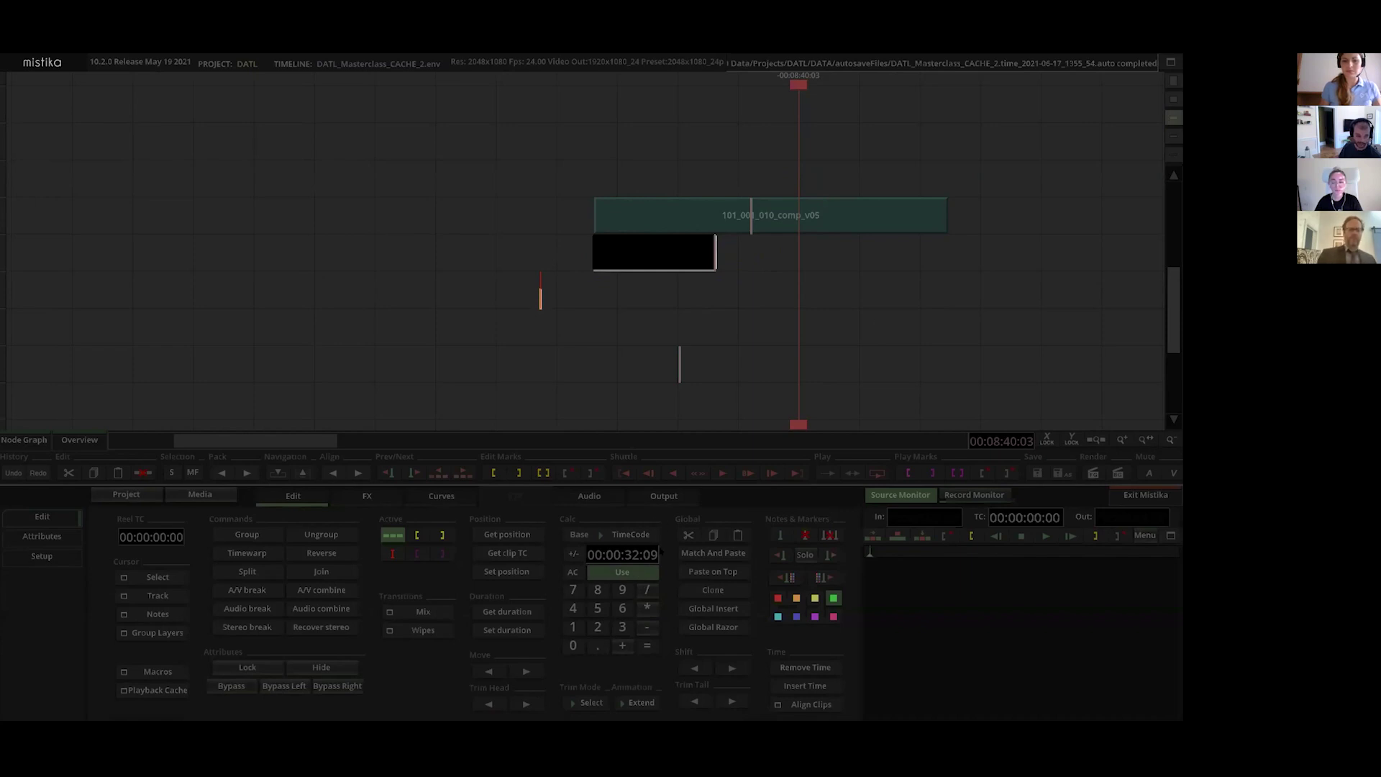
left_click(645, 610)
left_click(622, 627)
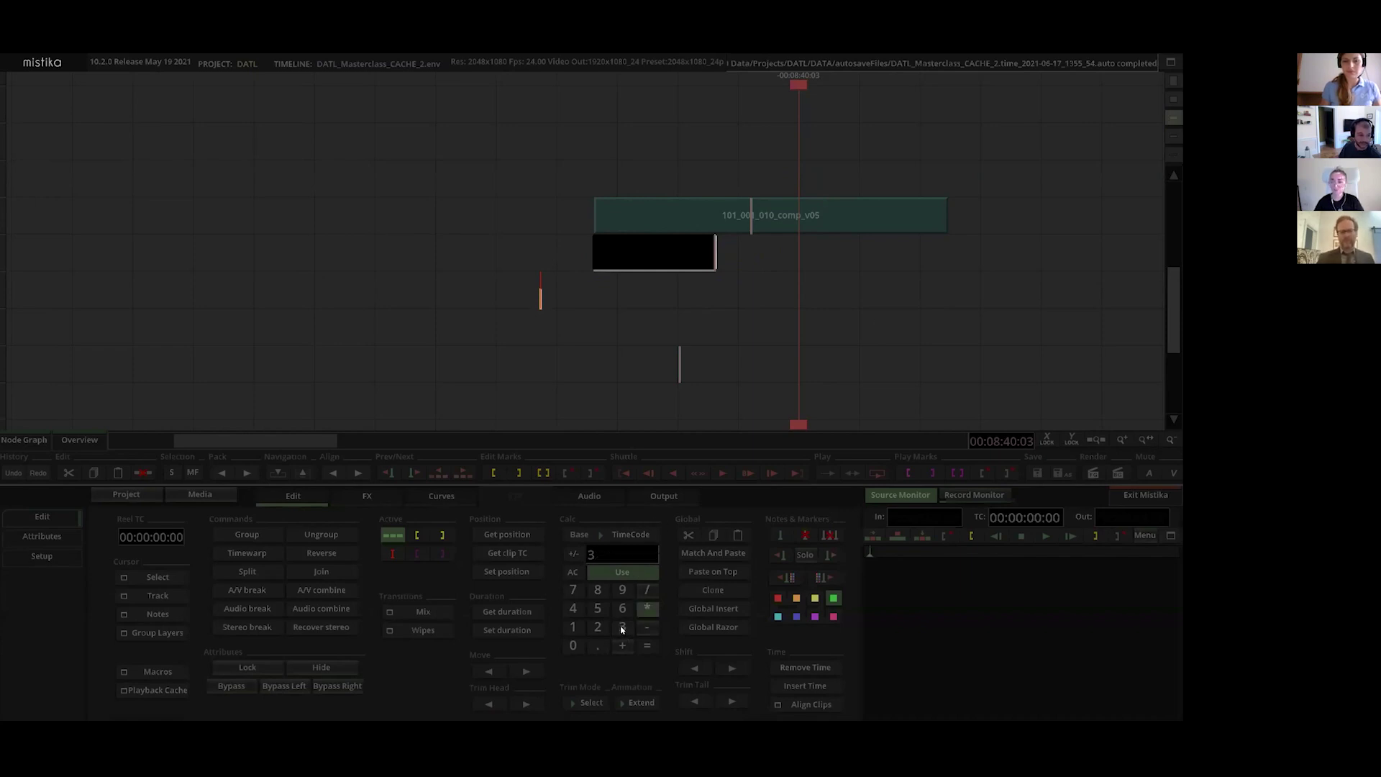
left_click(646, 647)
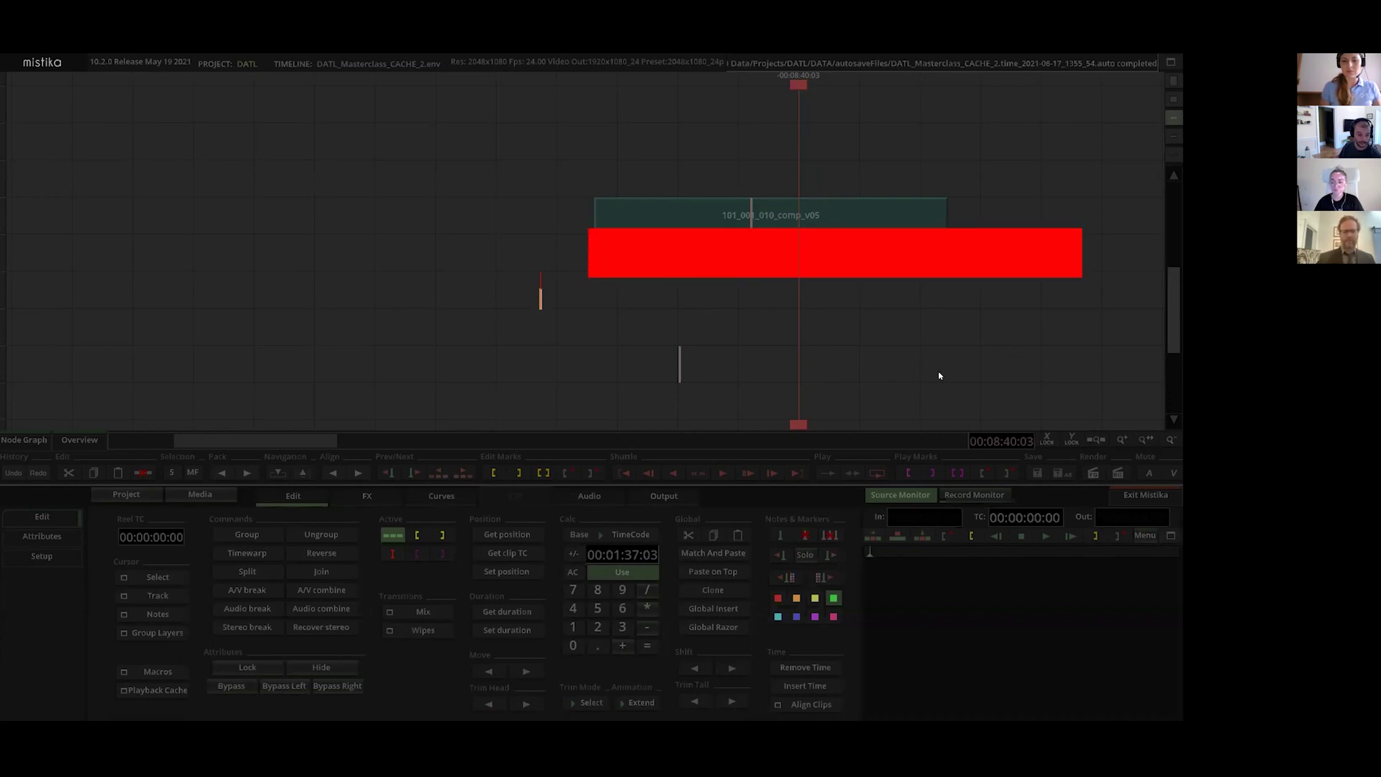
Step: Show the Record Monitor and compare the lengthened clip with the comp clip and the layer stacks across the timeline
left_click(601, 317)
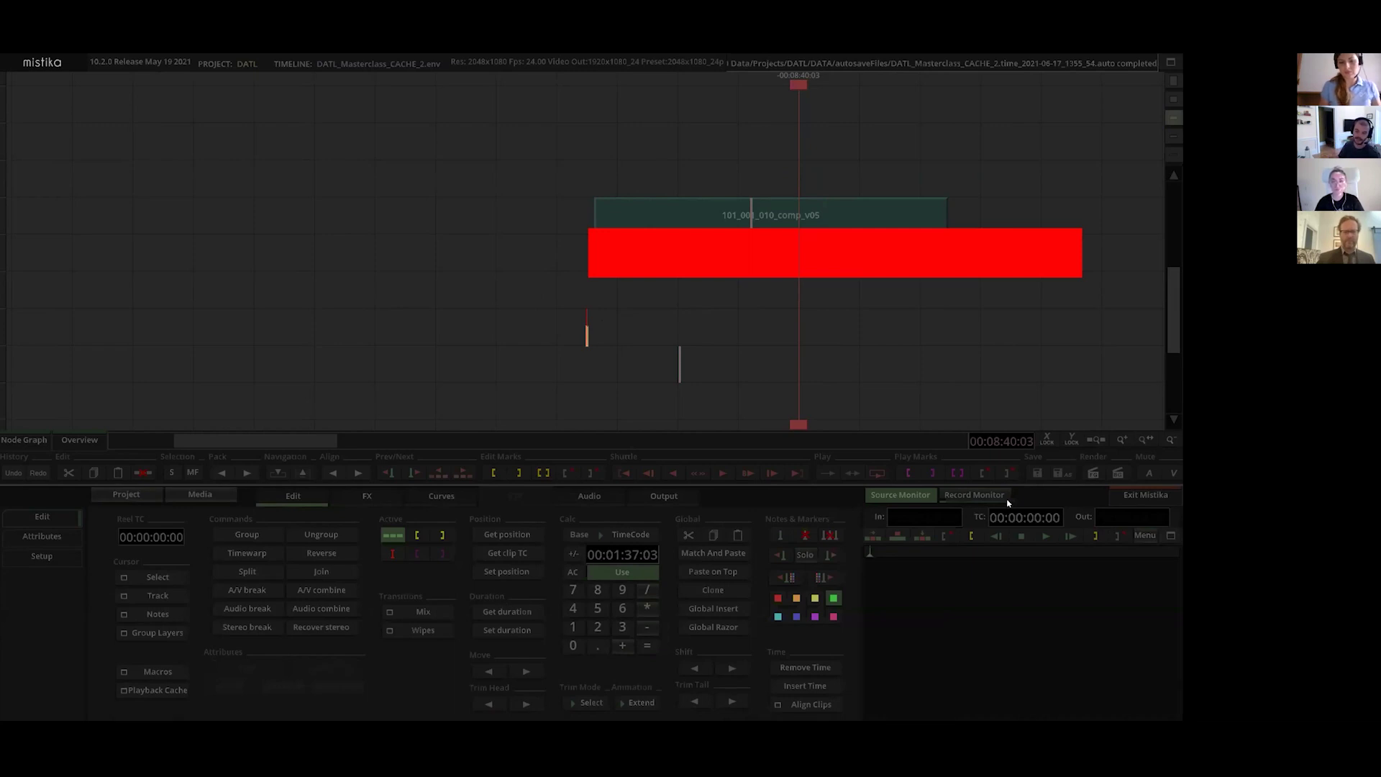
key("Escape")
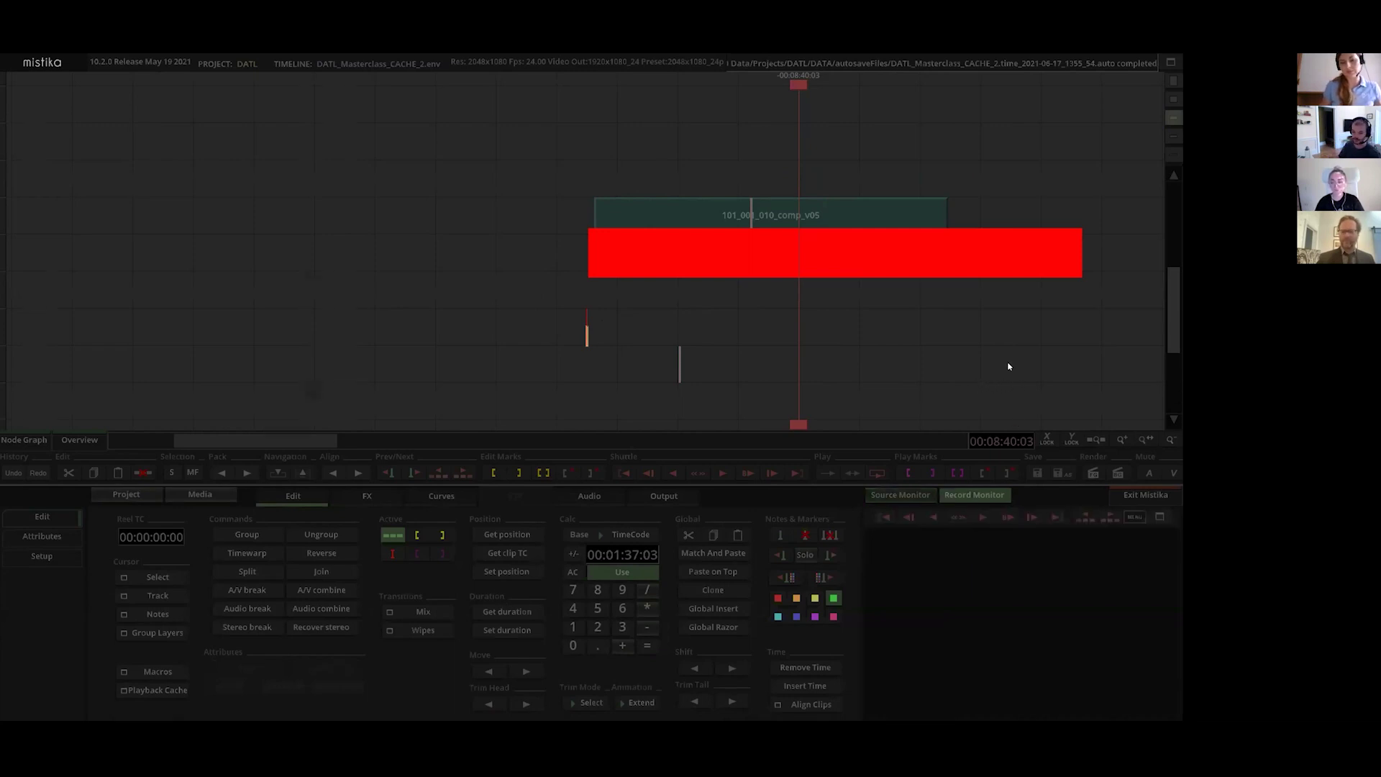
scroll(1000, 367, "down", 5)
left_click(964, 368)
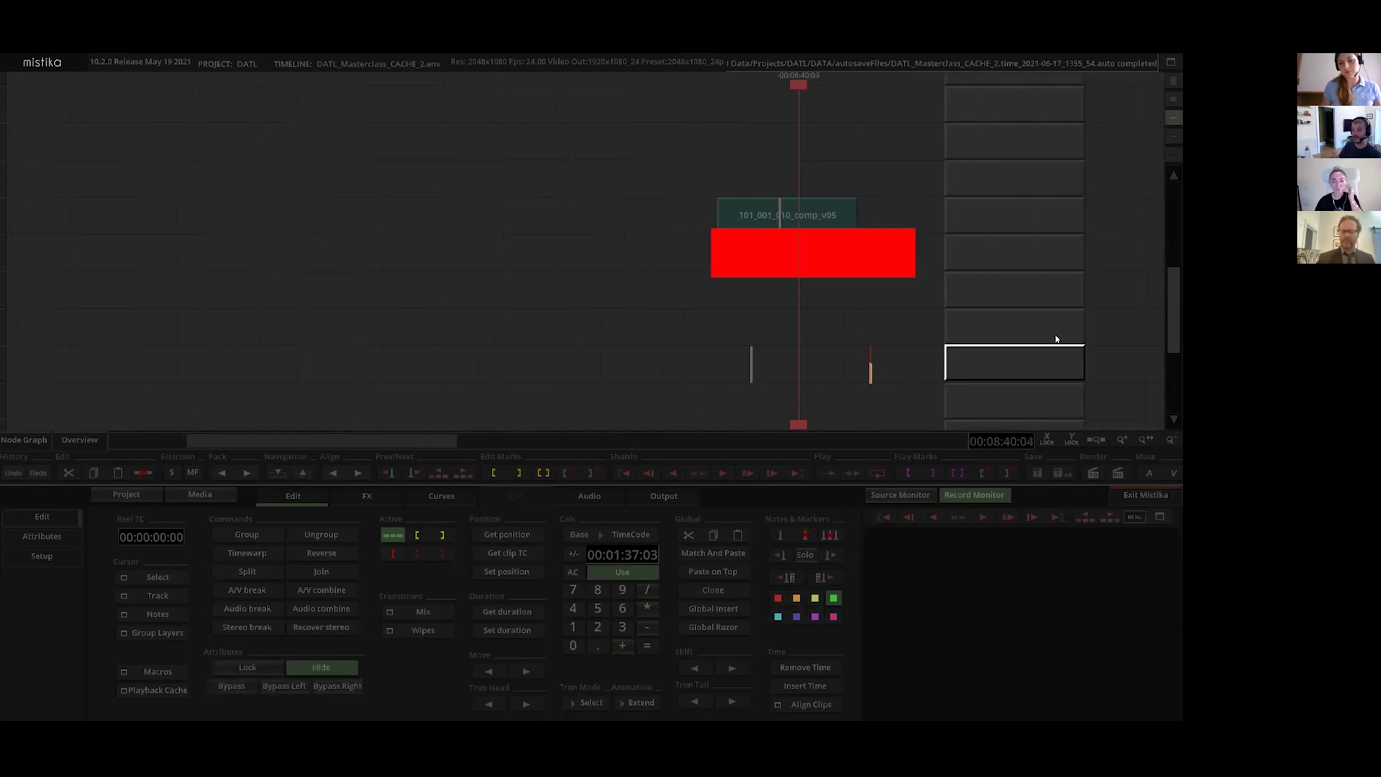
scroll(1056, 339, "down", 2)
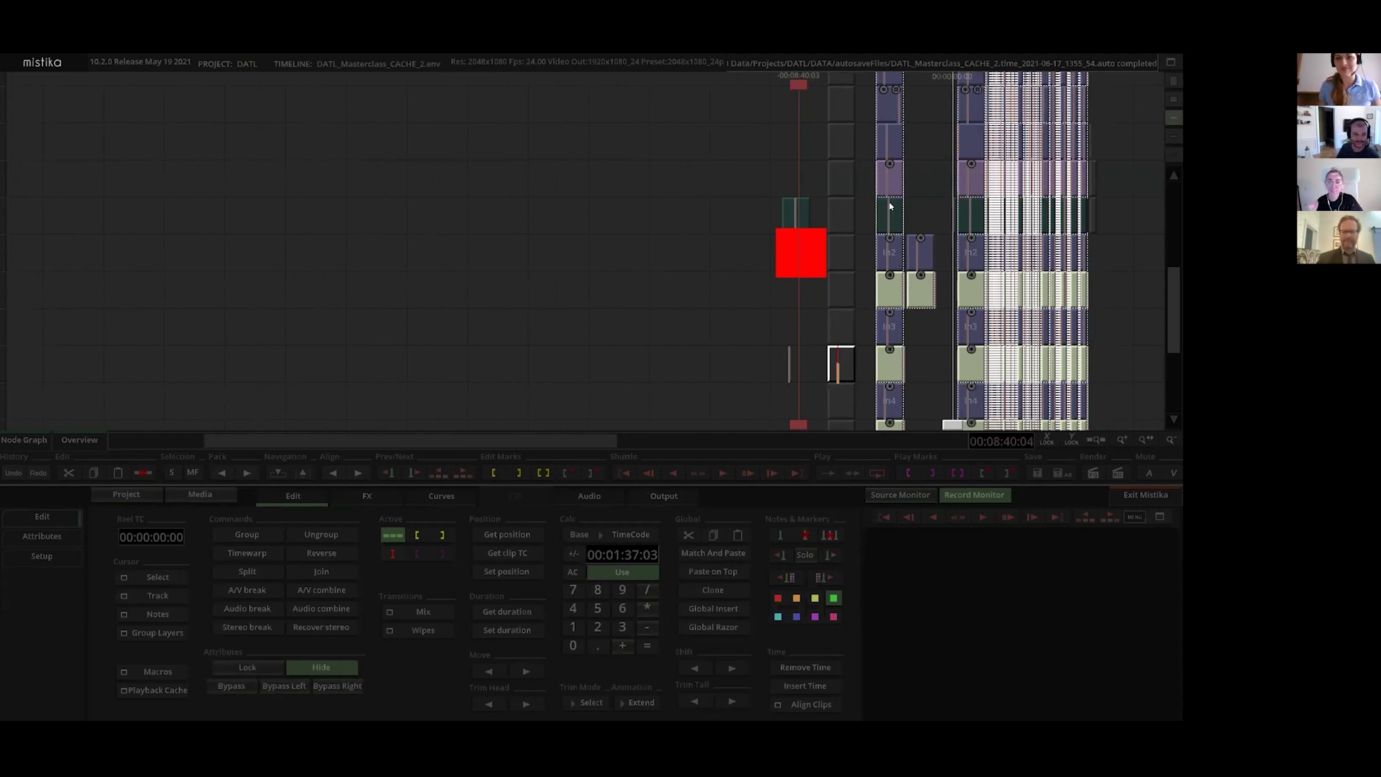
scroll(654, 306, "up", 3)
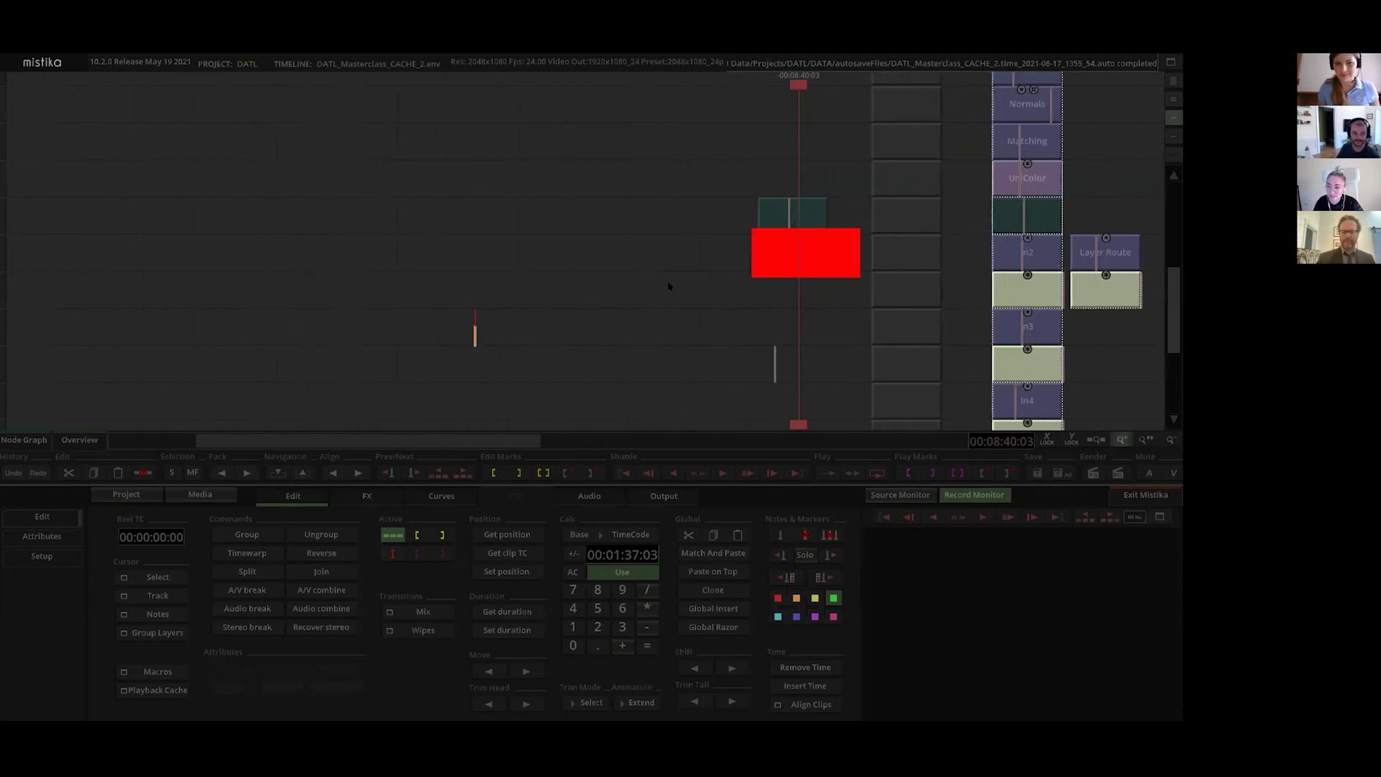
scroll(647, 302, "up", 4)
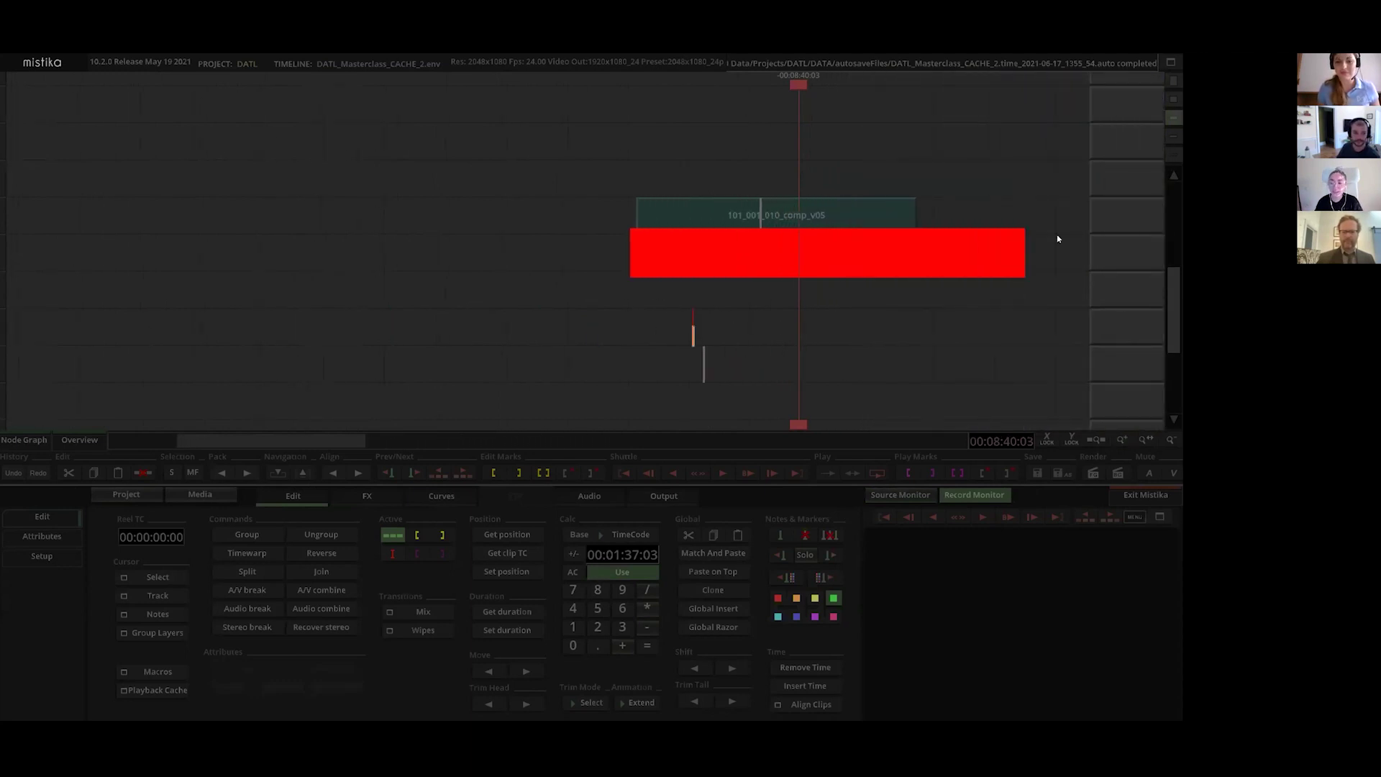
left_click(1036, 224)
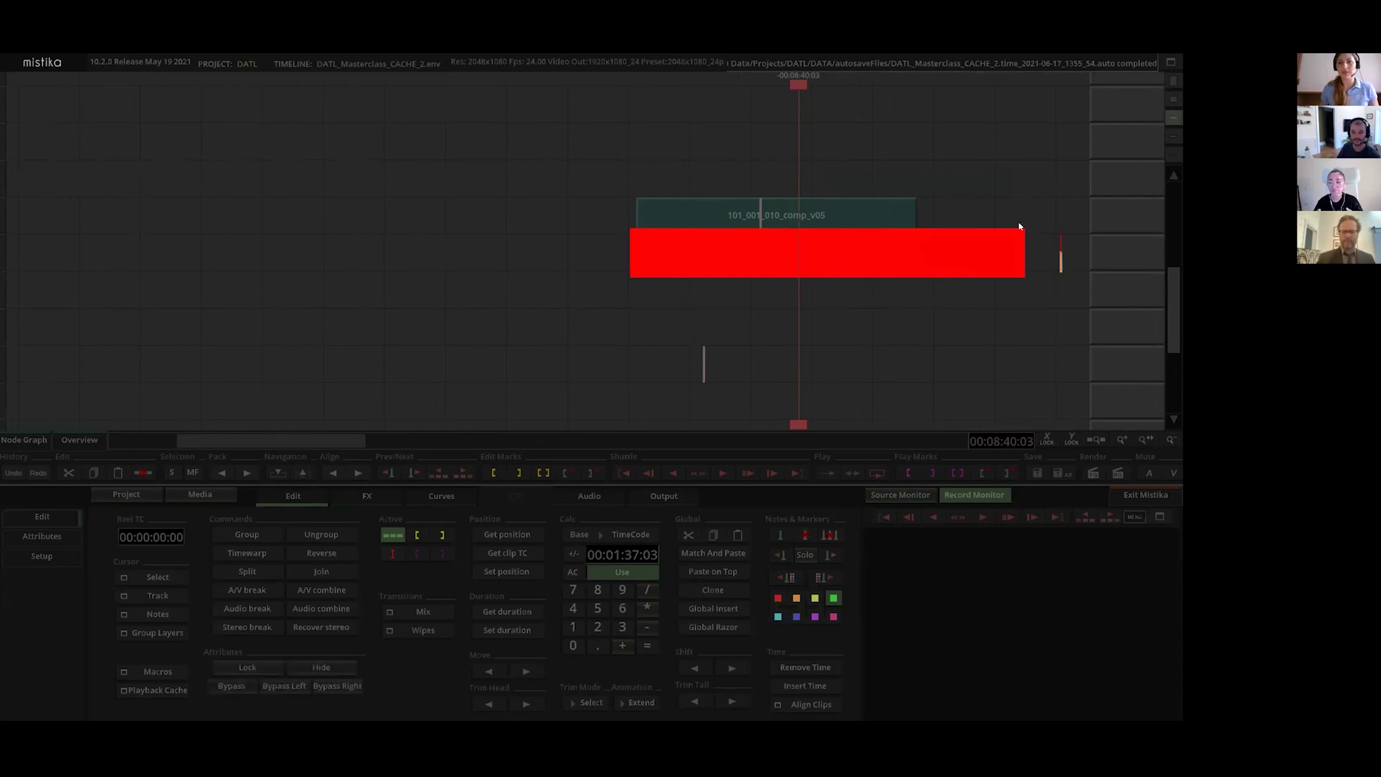
scroll(648, 216, "right", 5)
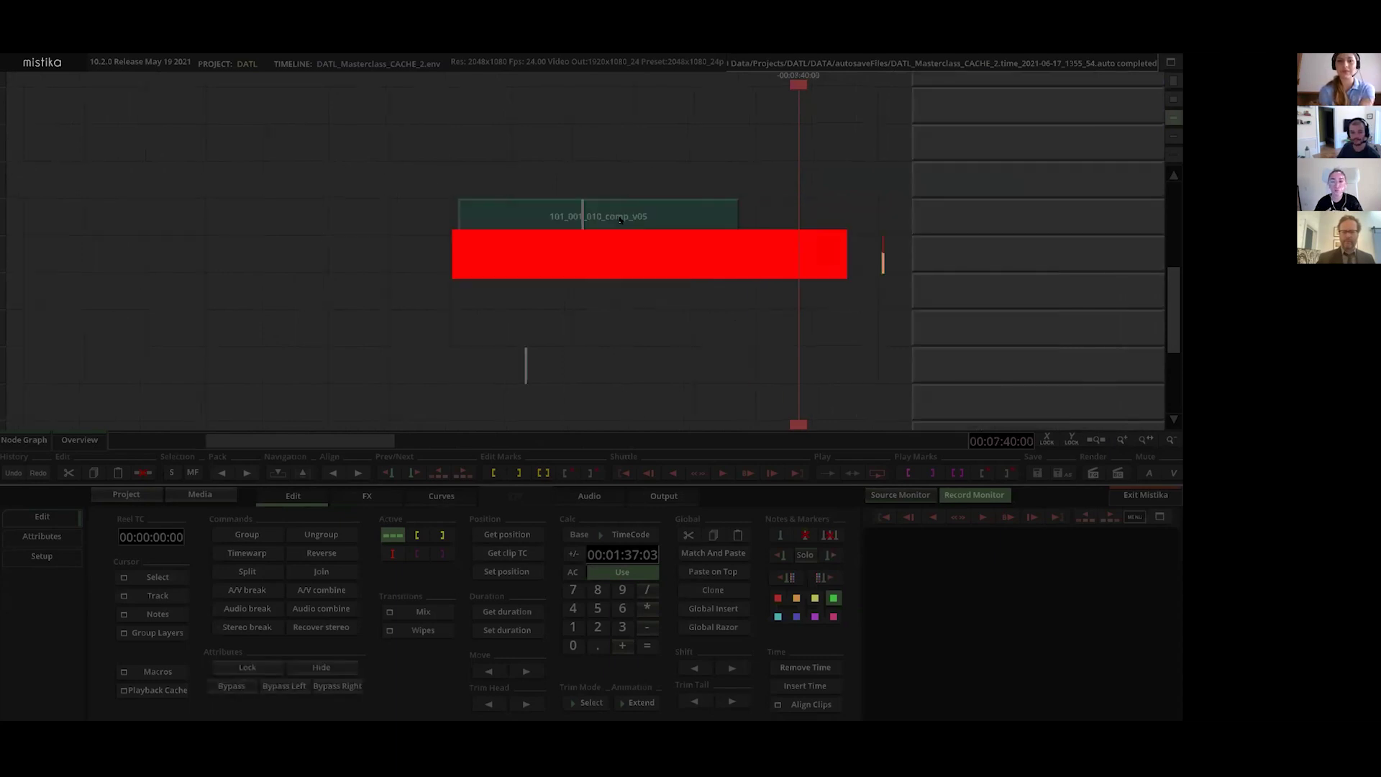
scroll(777, 235, "right", 5)
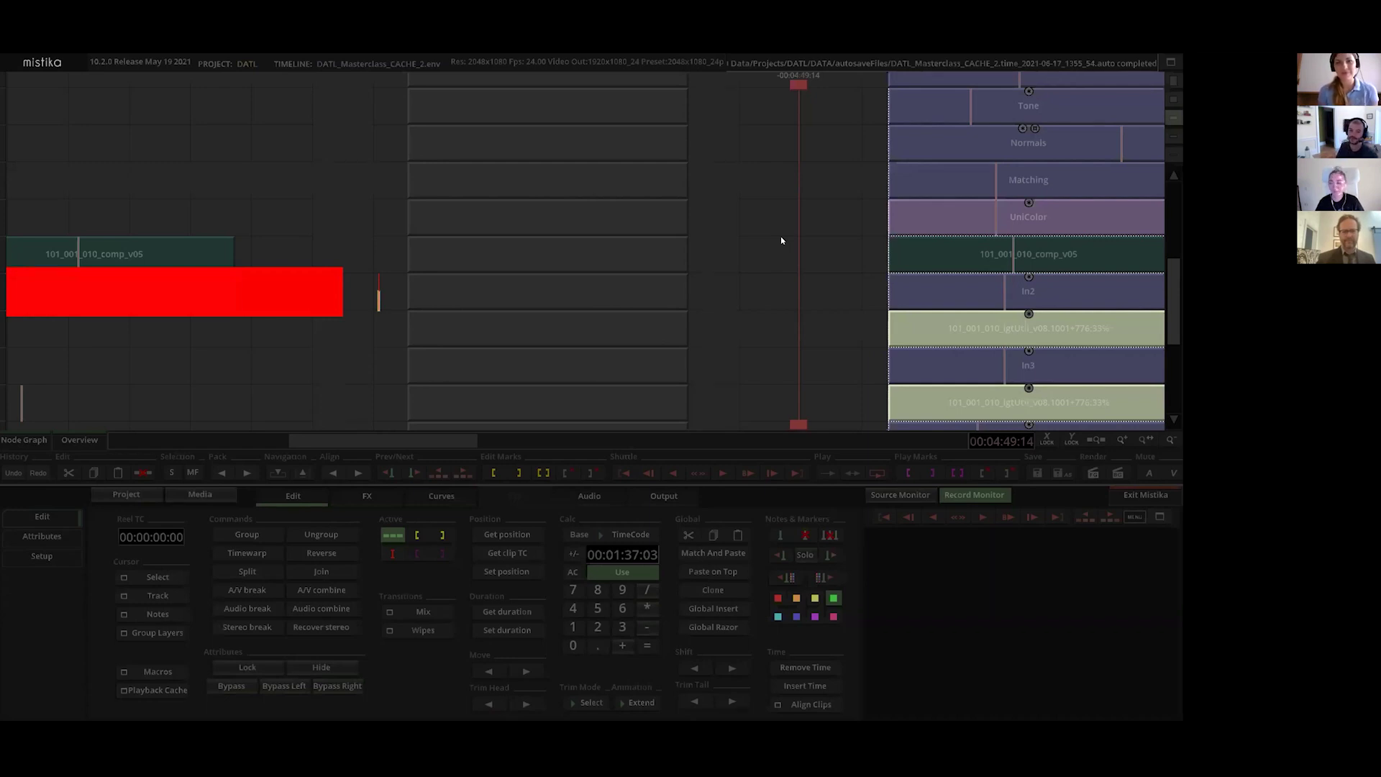
scroll(798, 241, "down", 2)
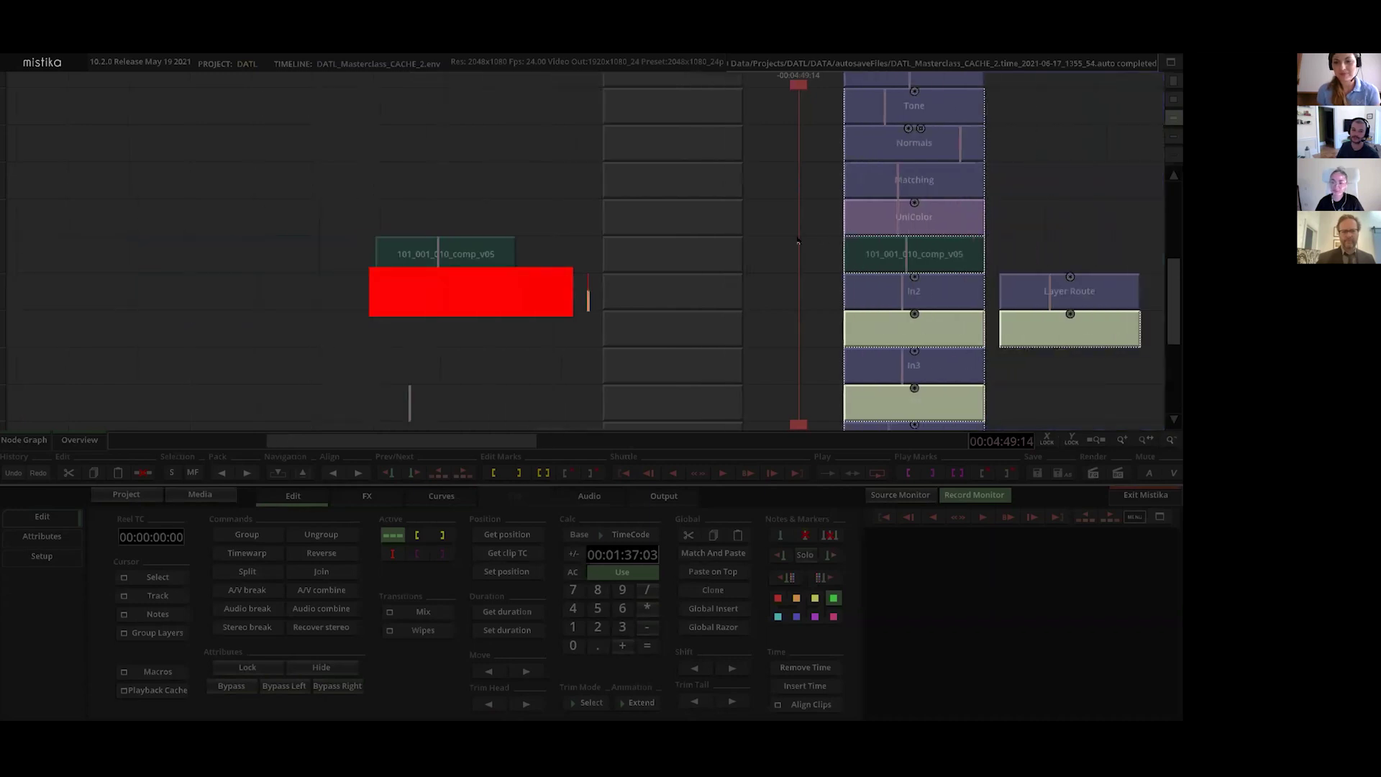
Step: Open the Trim grade of the timeline's dense shot stack, go to shot 802 and show its image instead of the matte
left_click_drag(1098, 198, 697, 273)
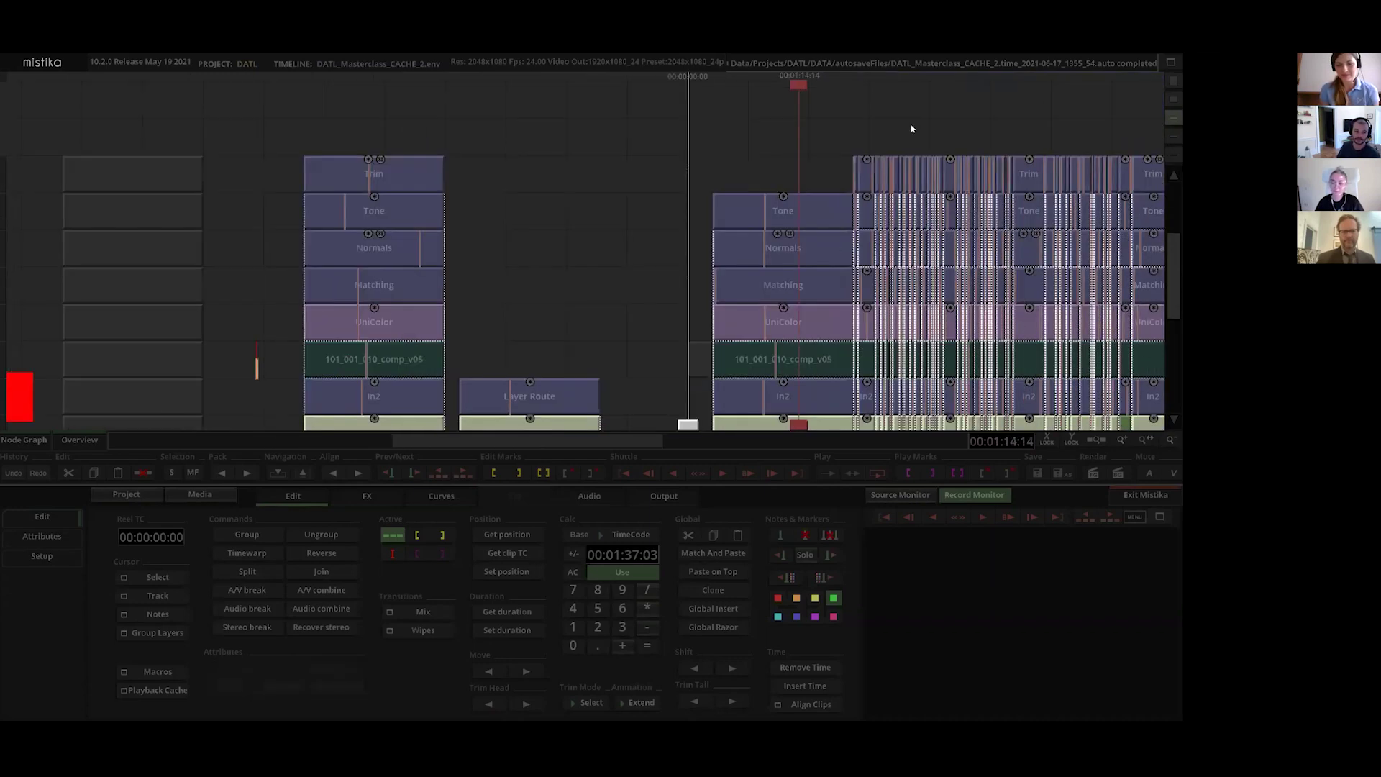
left_click_drag(625, 130, 764, 160)
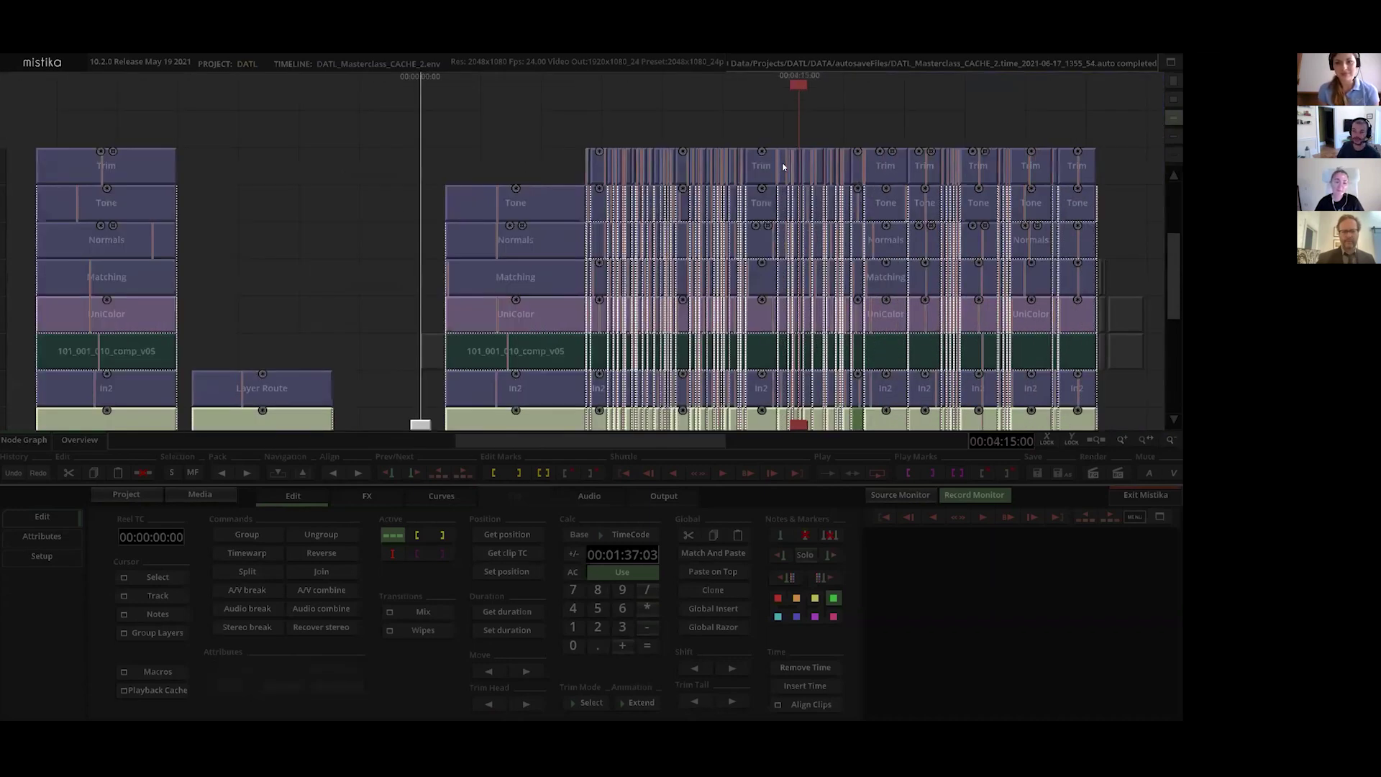
double_click(764, 164)
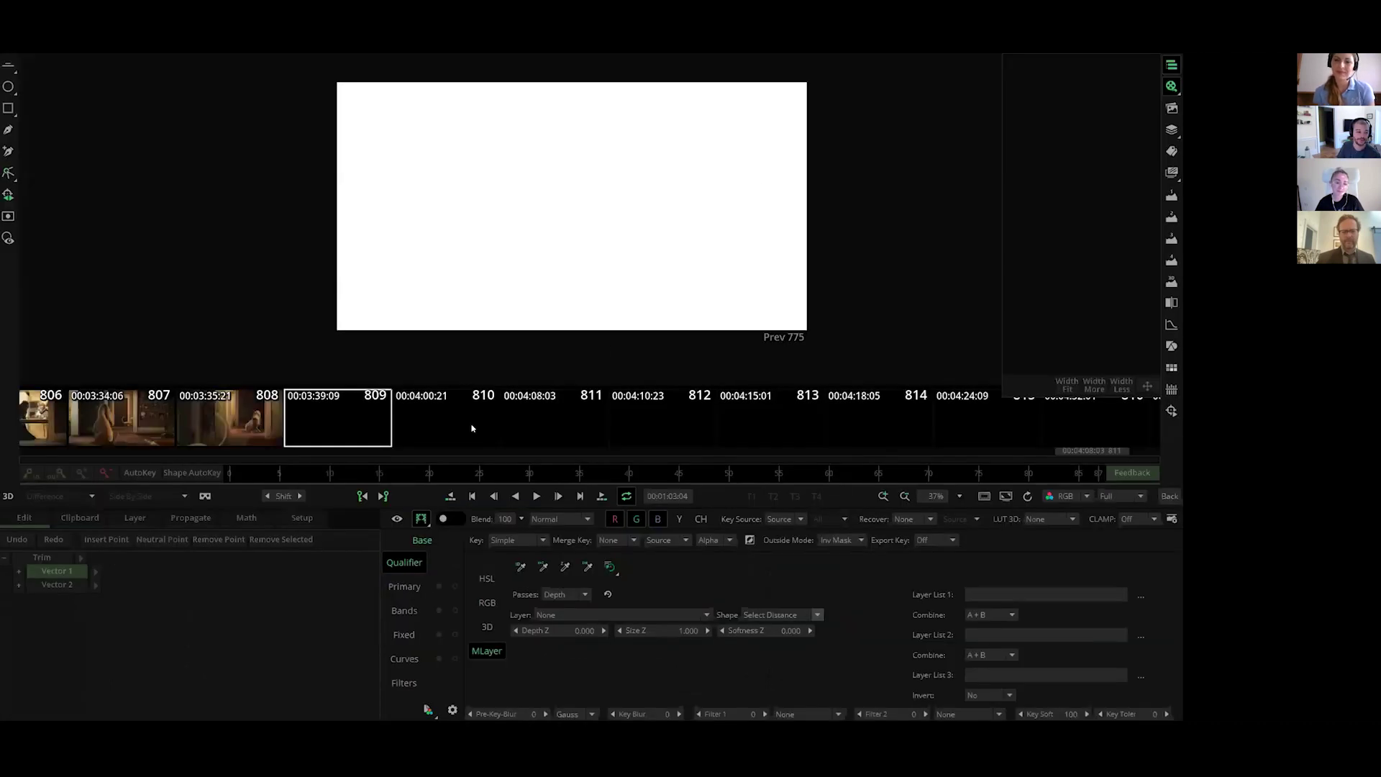
scroll(408, 413, "up", 3)
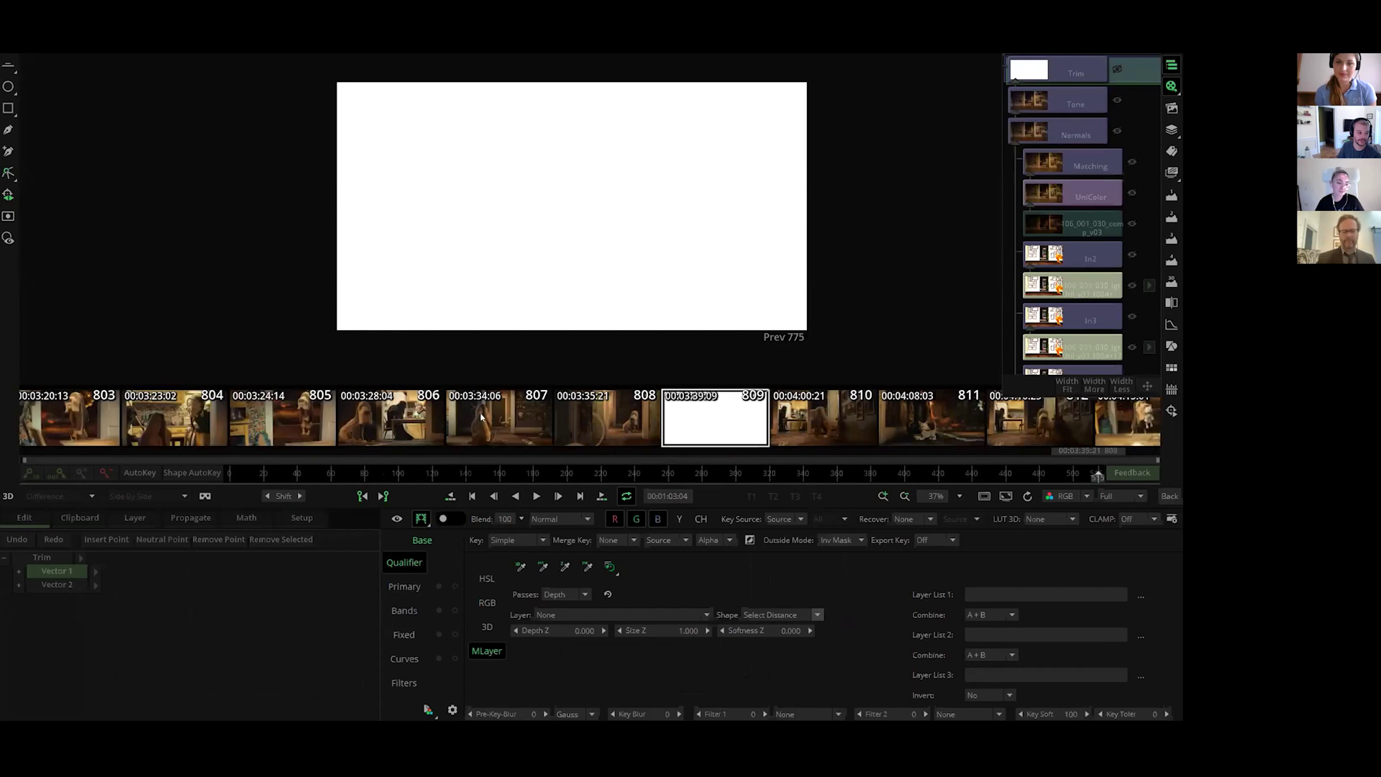
scroll(480, 416, "up", 3)
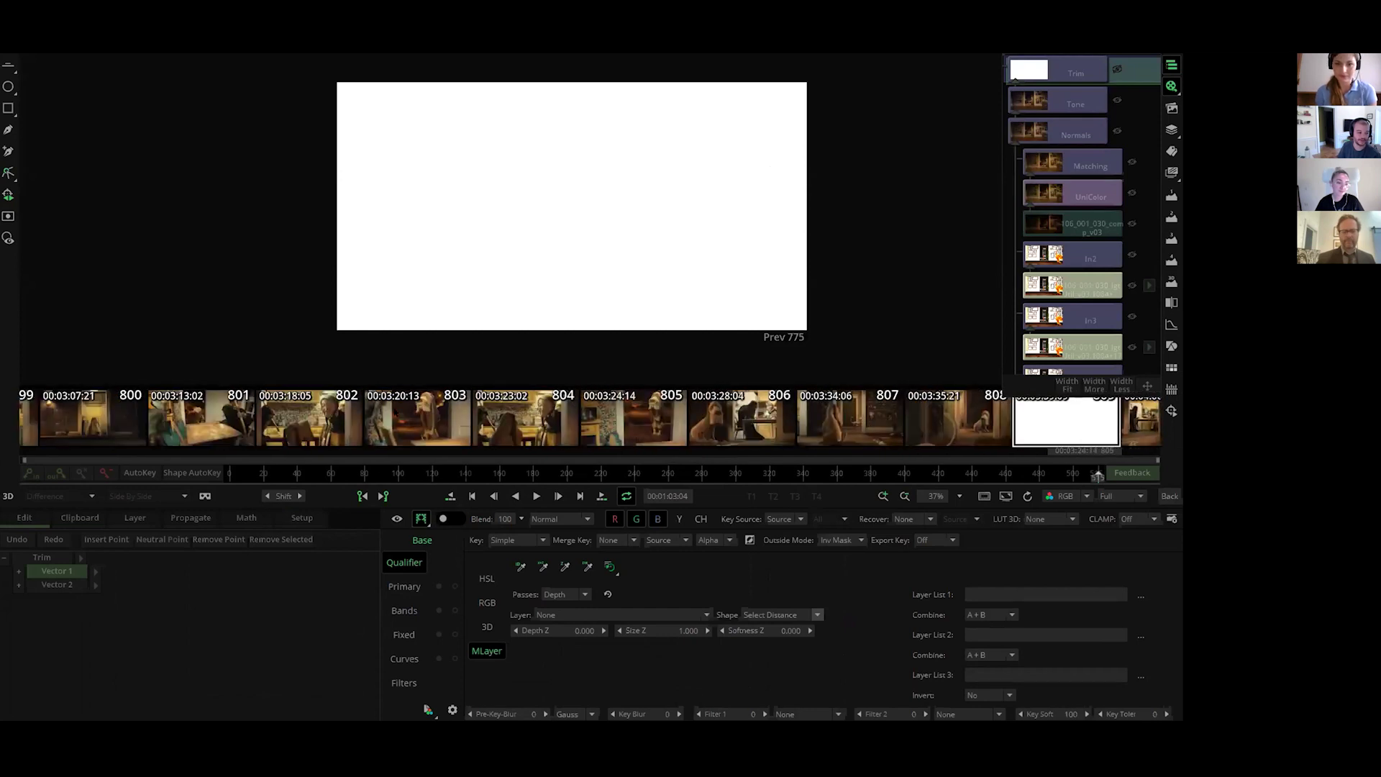
left_click(322, 416)
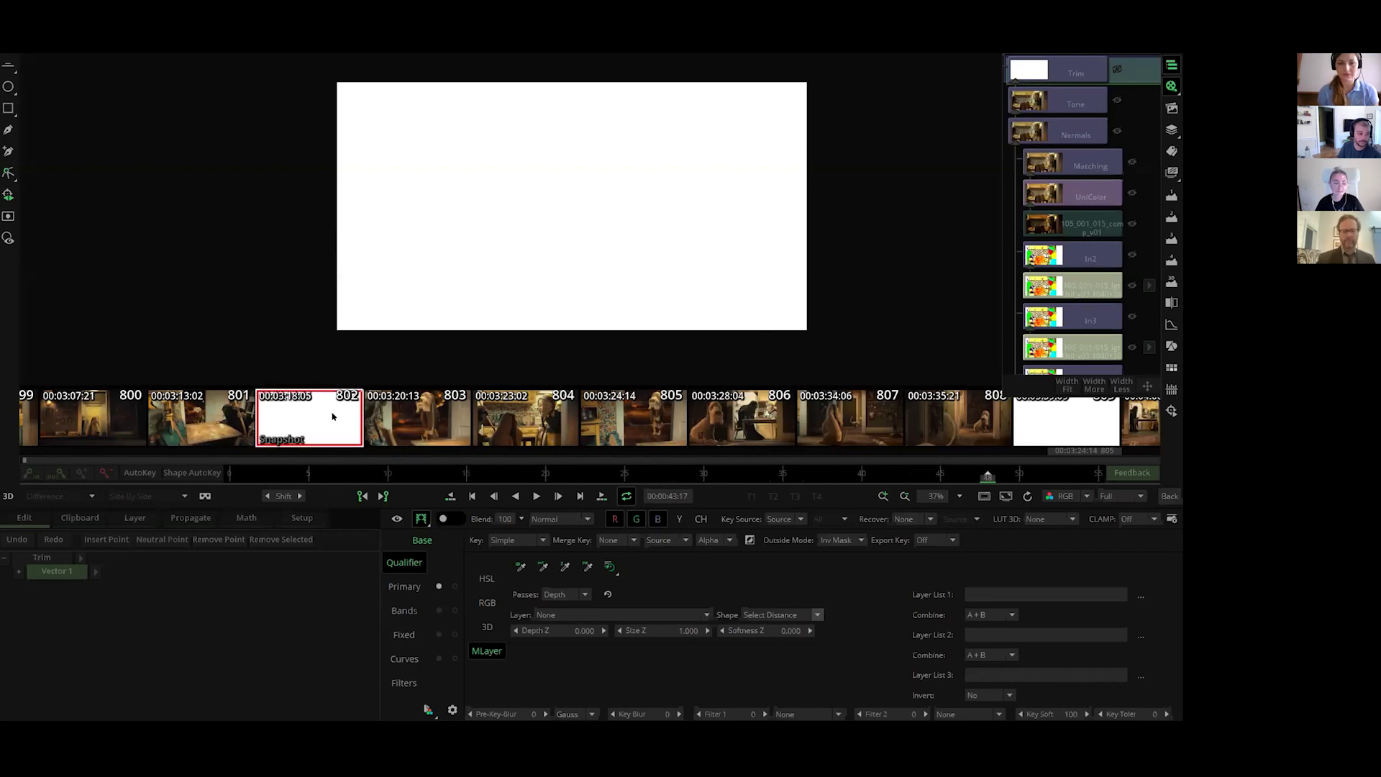
left_click(423, 520)
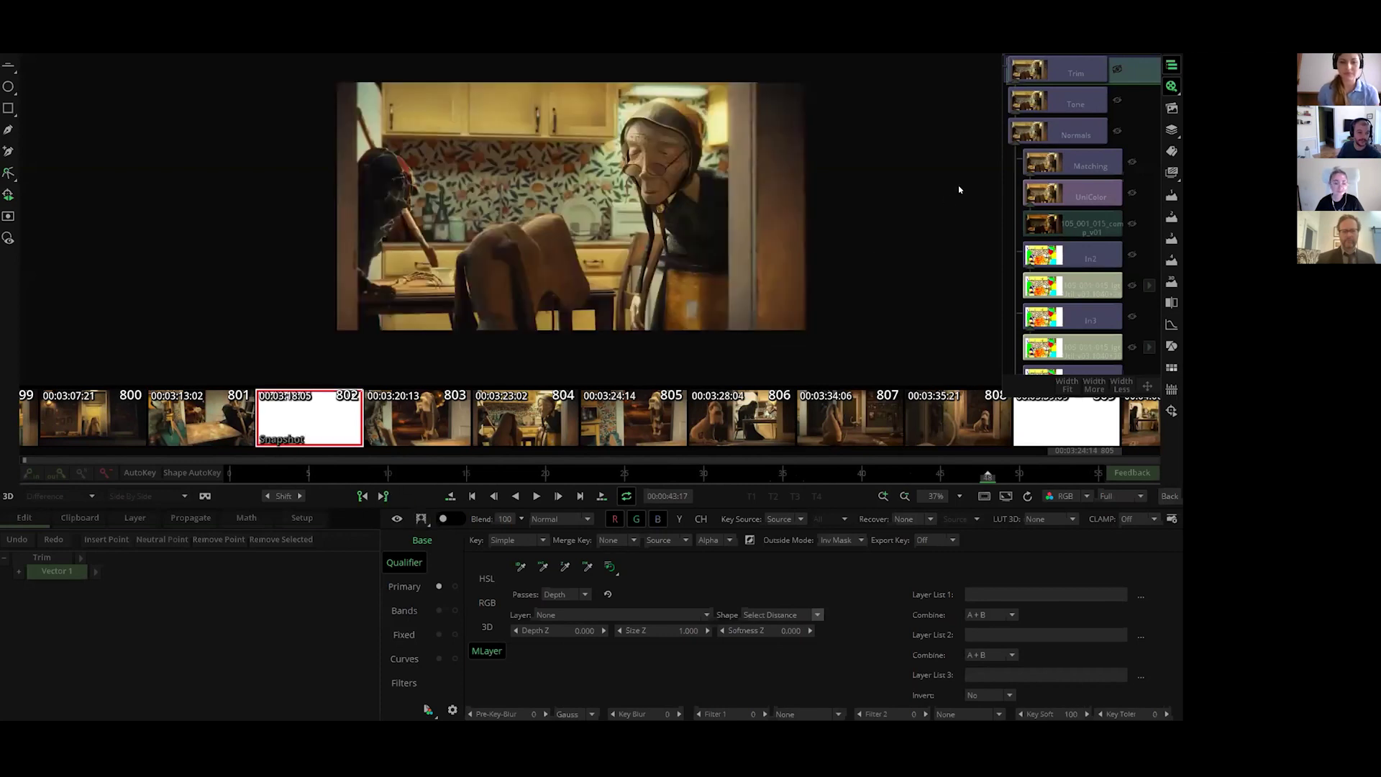
Step: Toggle the Normals layer's visibility on shot 802 and compare its effect on the kitchen image
left_click(1117, 131)
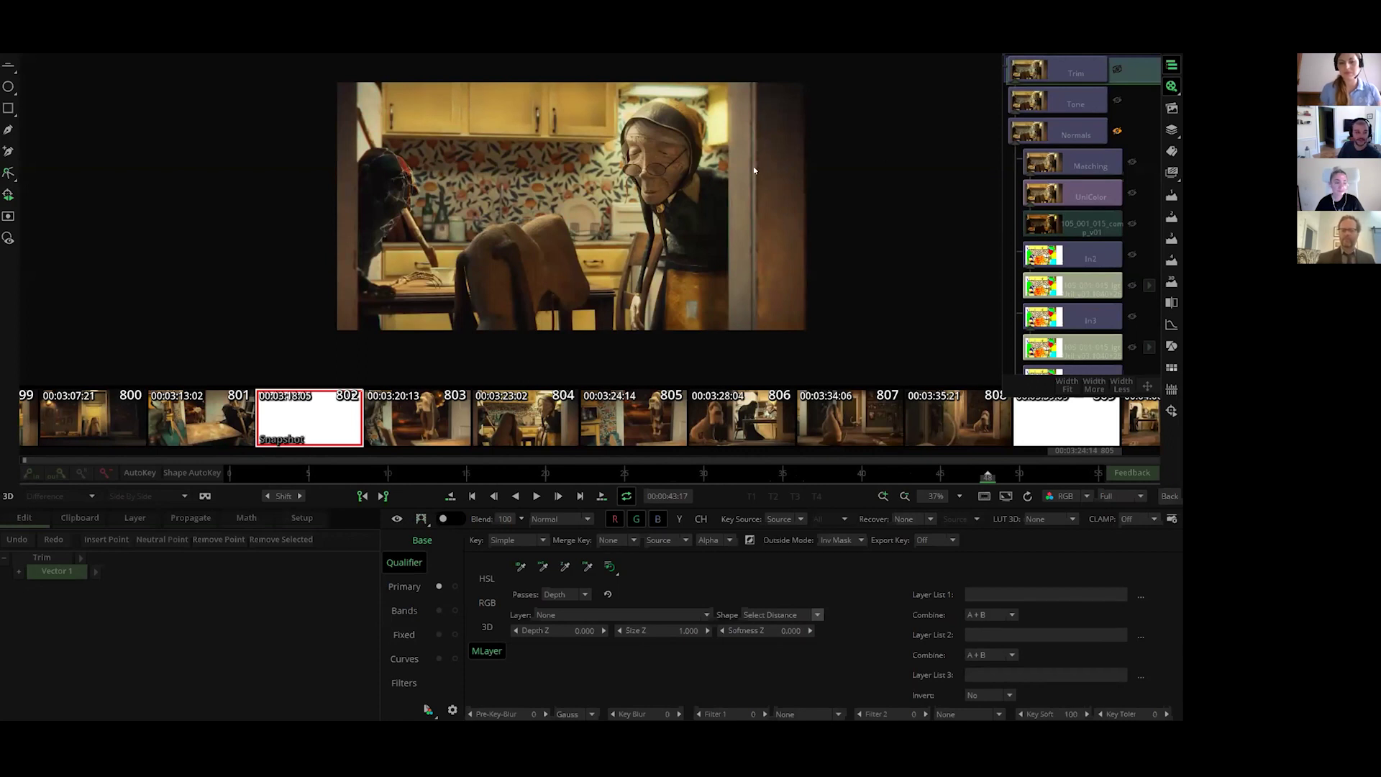
left_click_drag(754, 170, 847, 230)
scroll(695, 263, "up", 5)
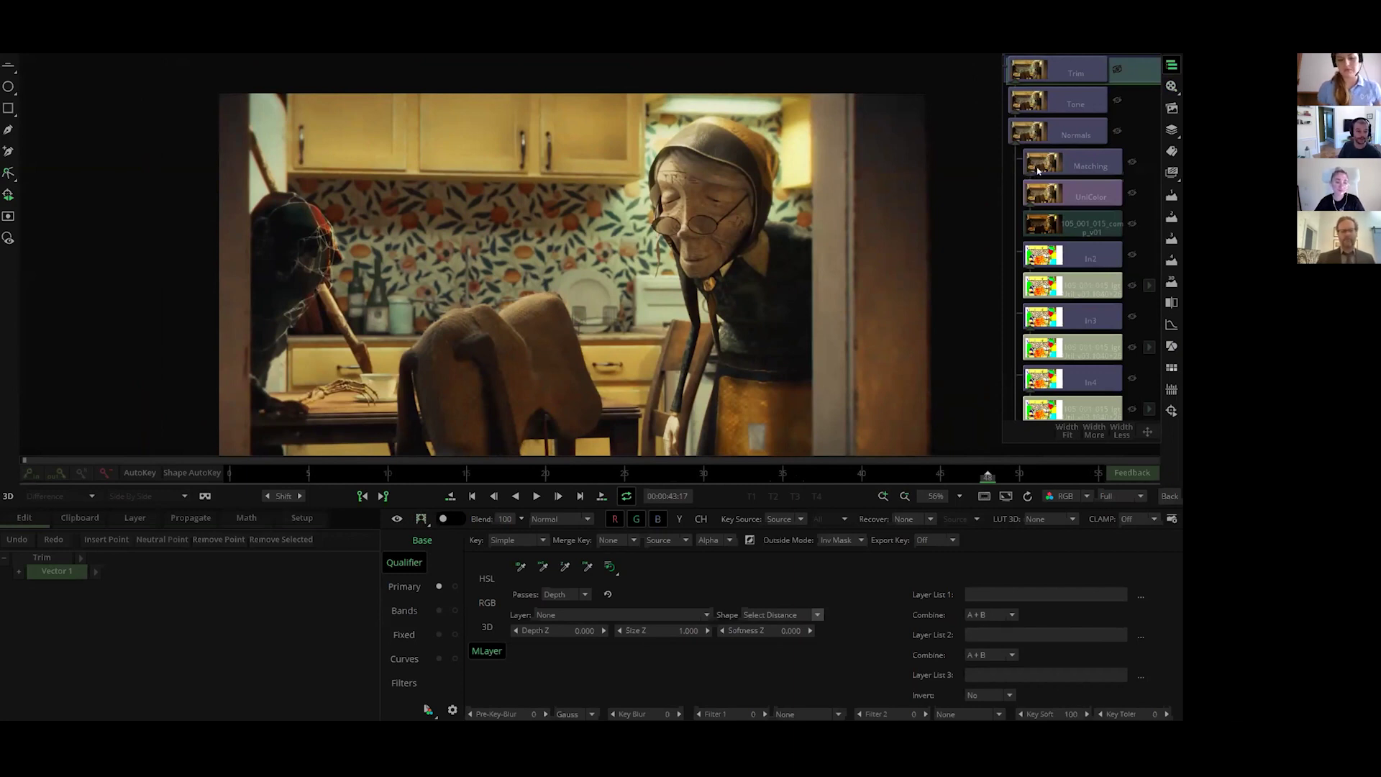
Step: Inspect the Normals layer's DogFG vector in Bands with its matte over the woman's face, and check the TopFlor vector
left_click(1086, 135)
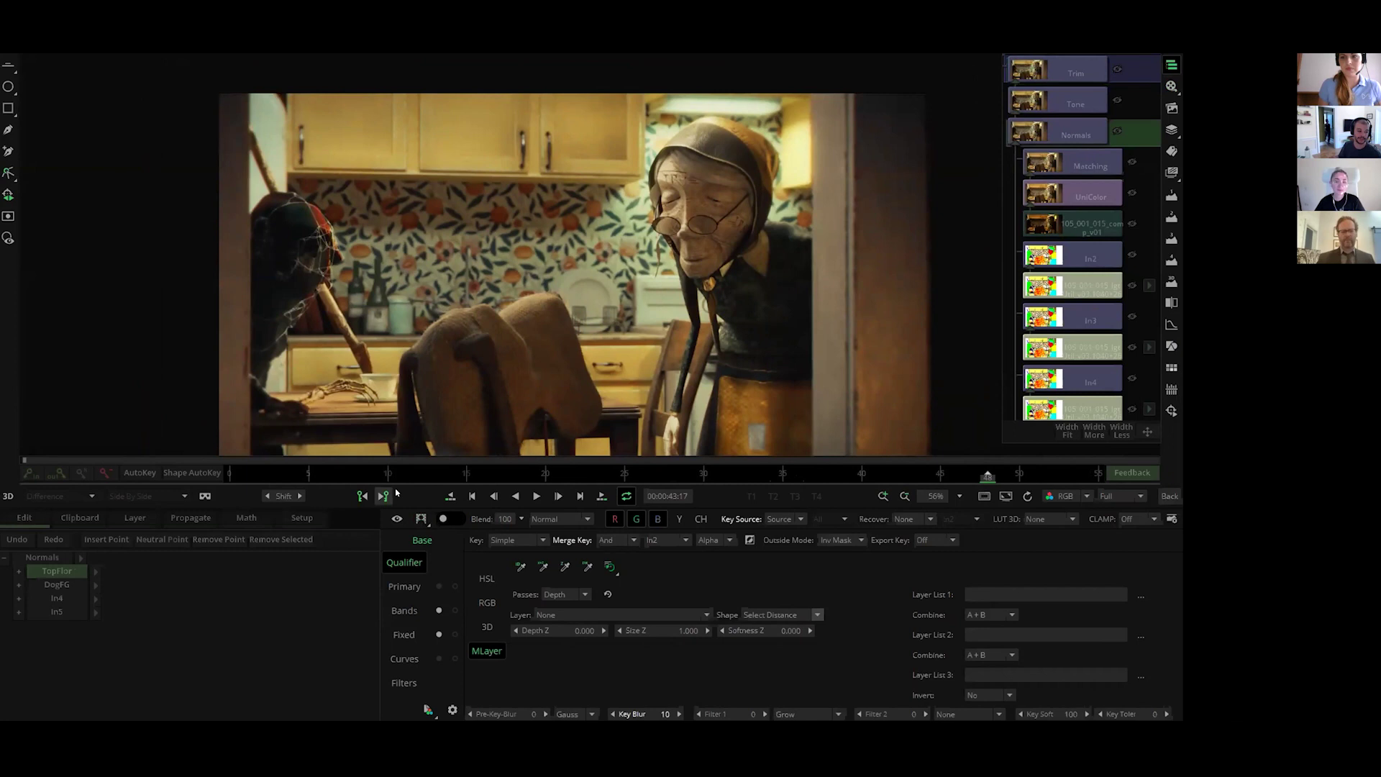
left_click(398, 610)
key("Down")
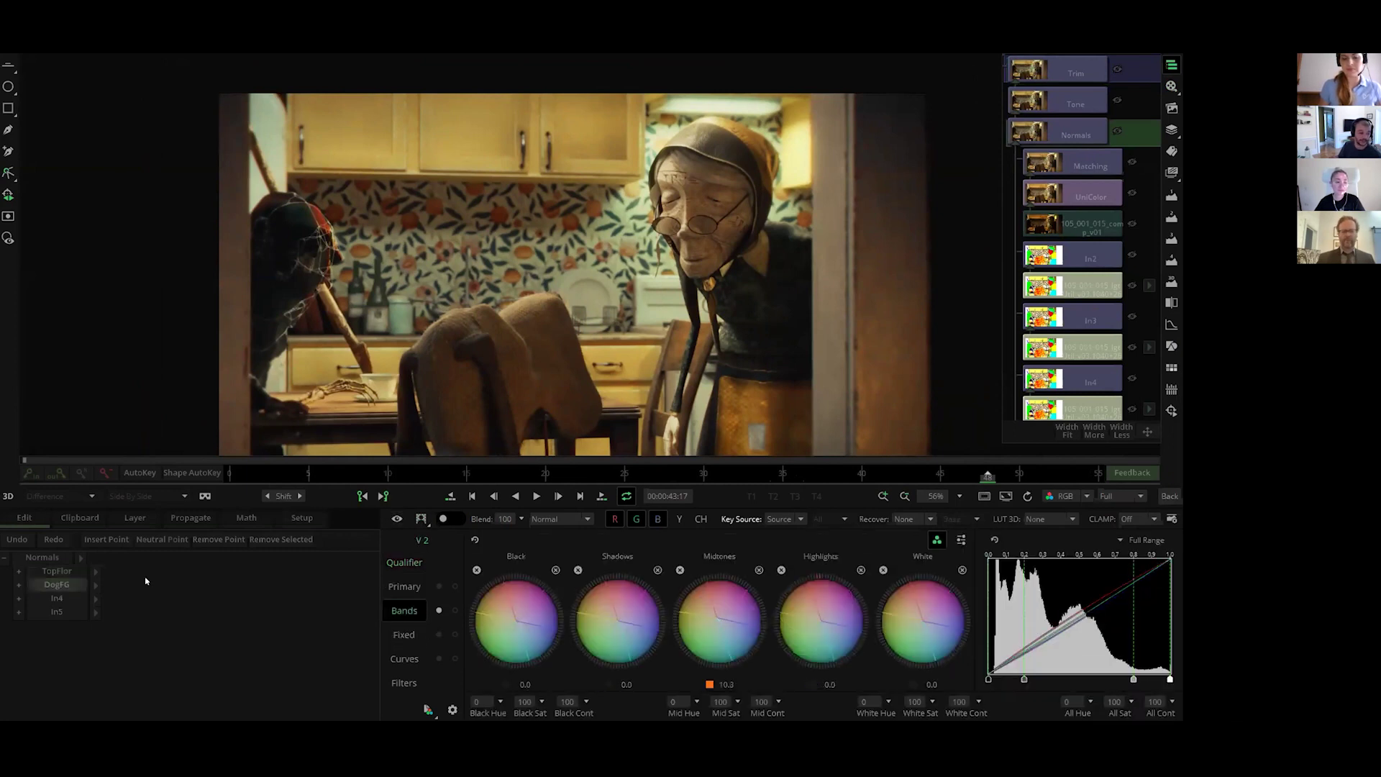
scroll(432, 404, "up", 2)
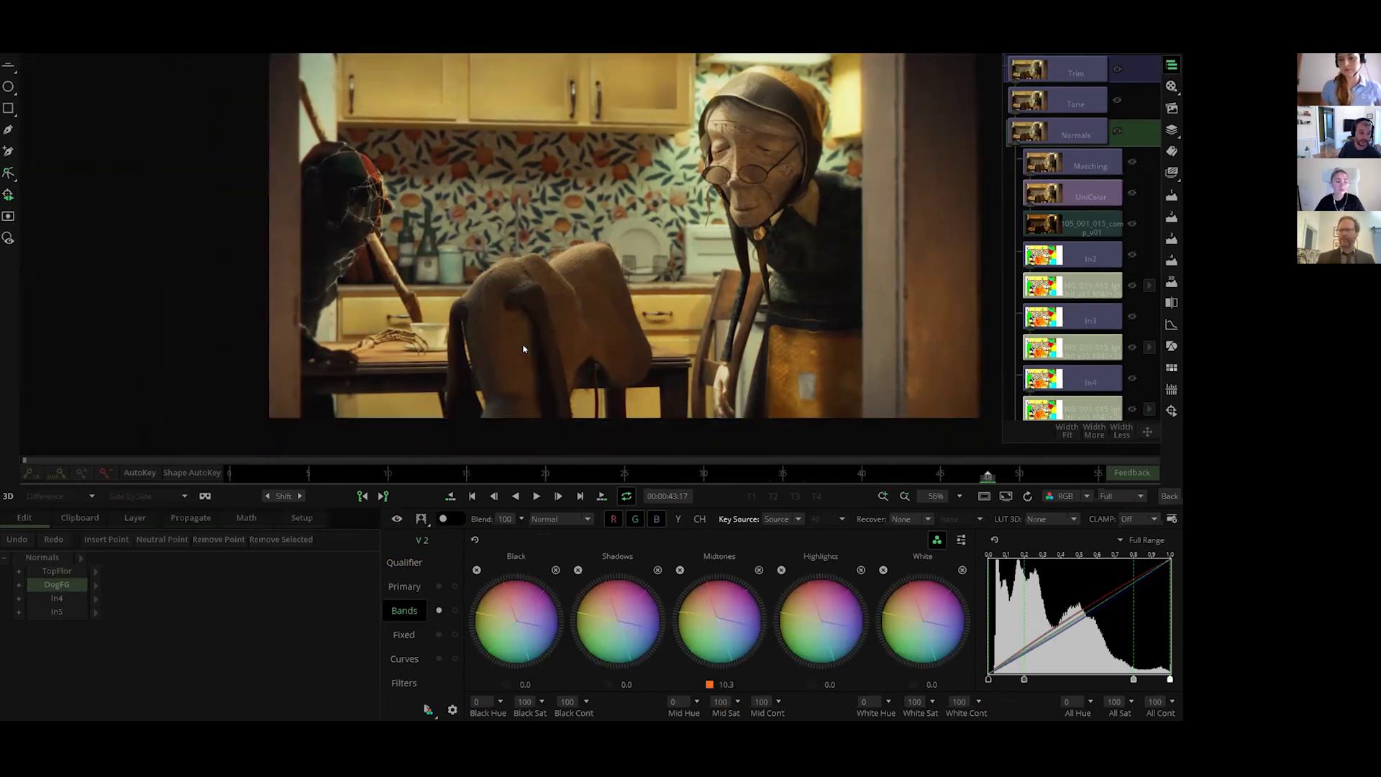
scroll(432, 404, "up", 5)
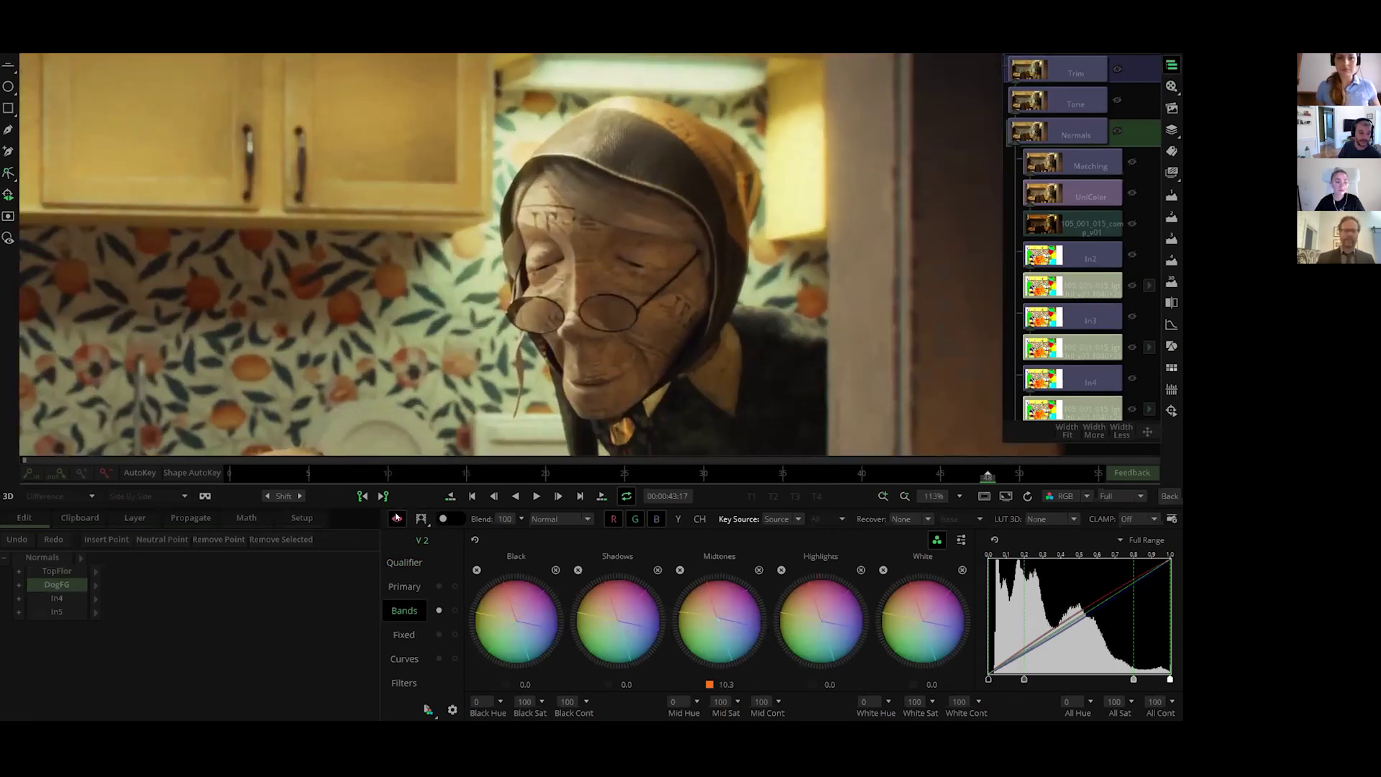
left_click(420, 520)
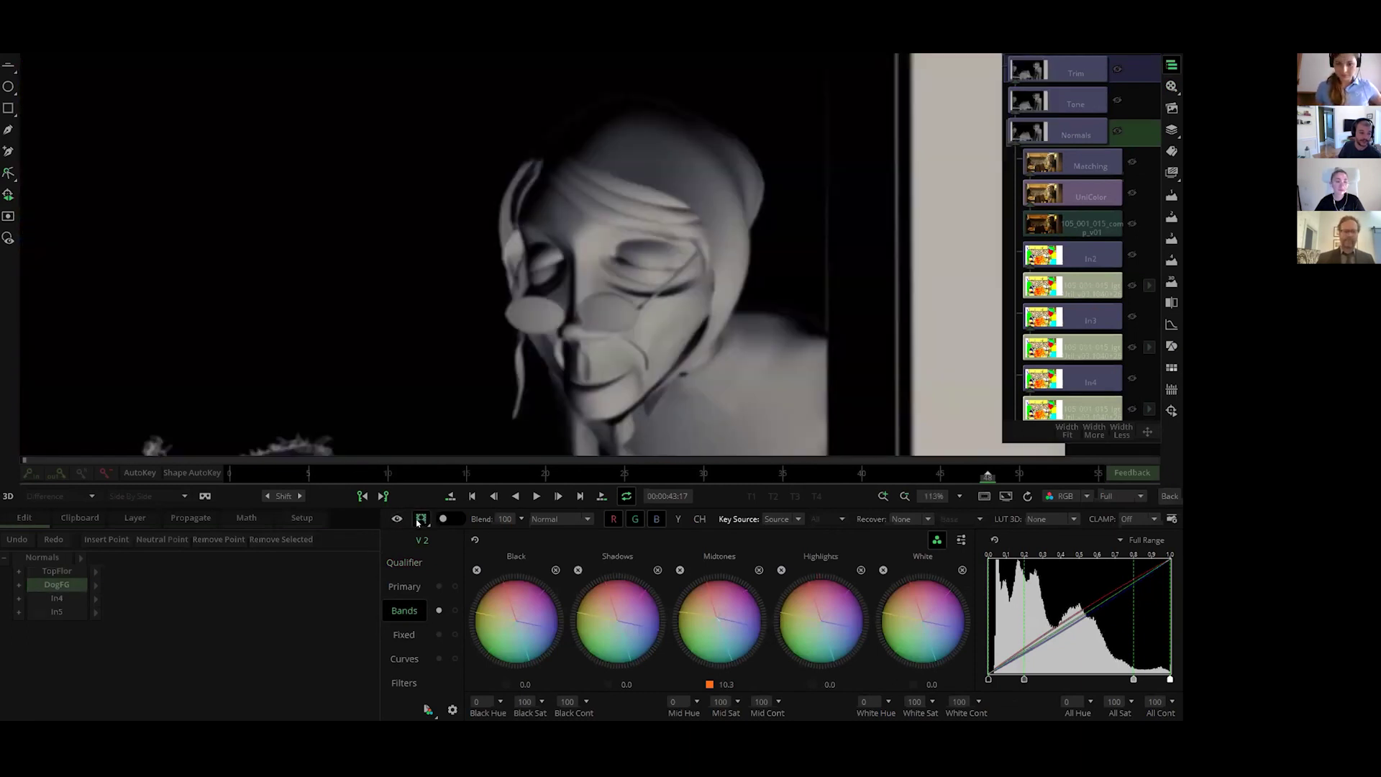
left_click(420, 519)
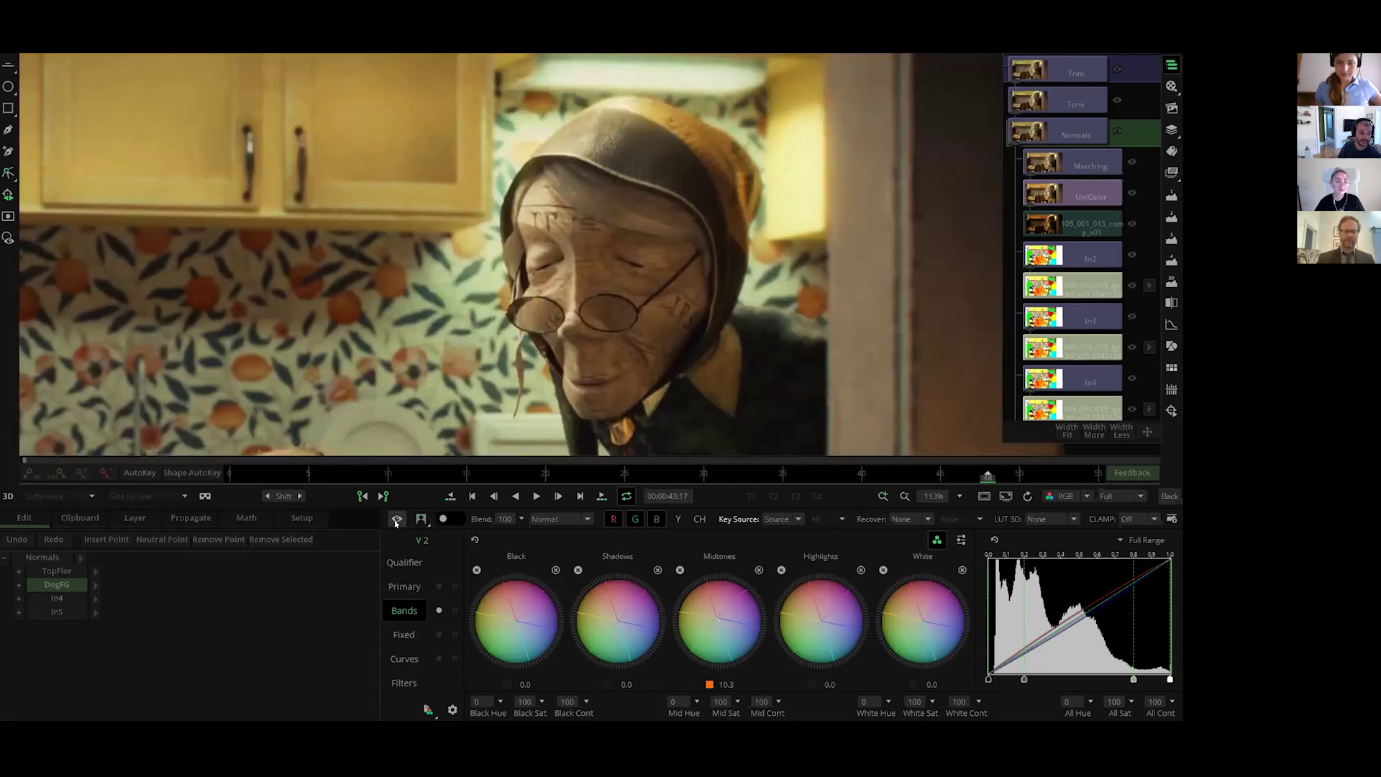
left_click(67, 572)
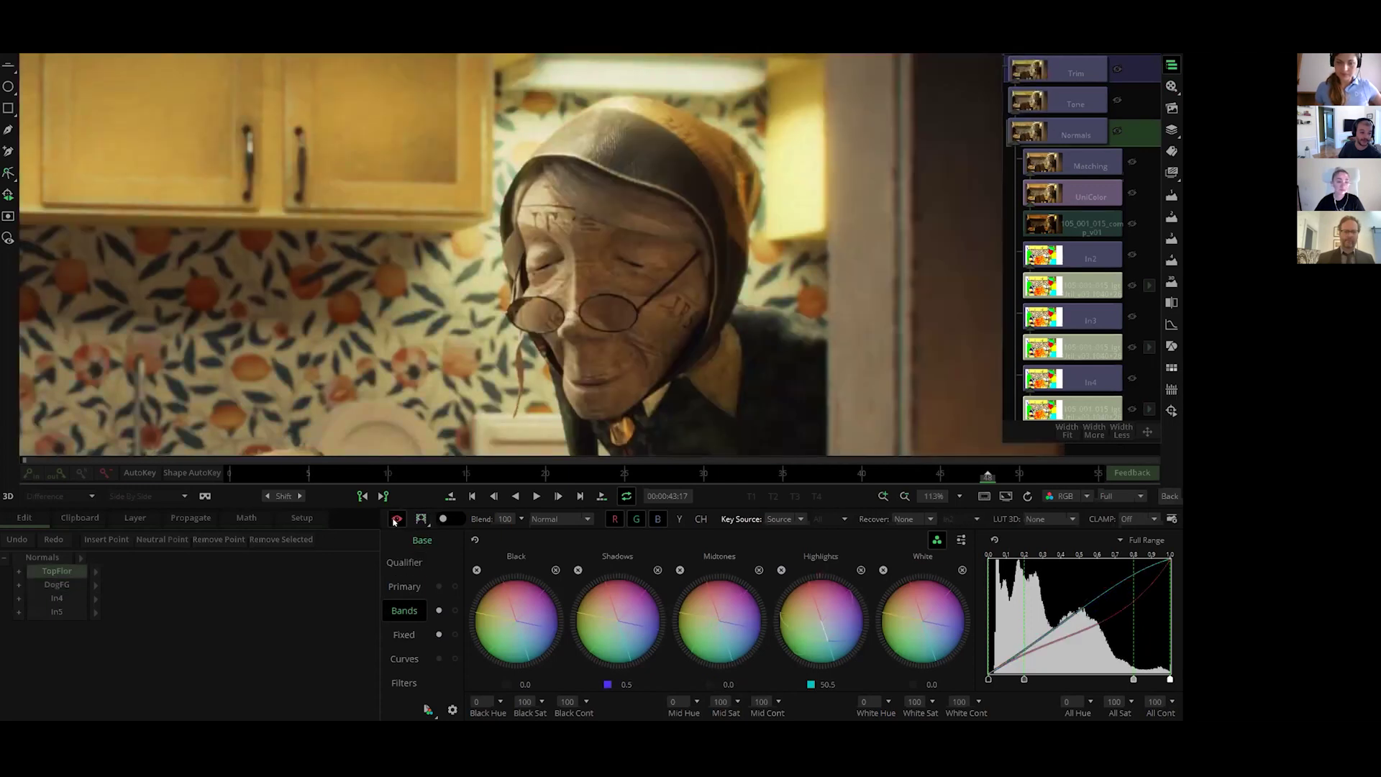
scroll(554, 294, "down", 5)
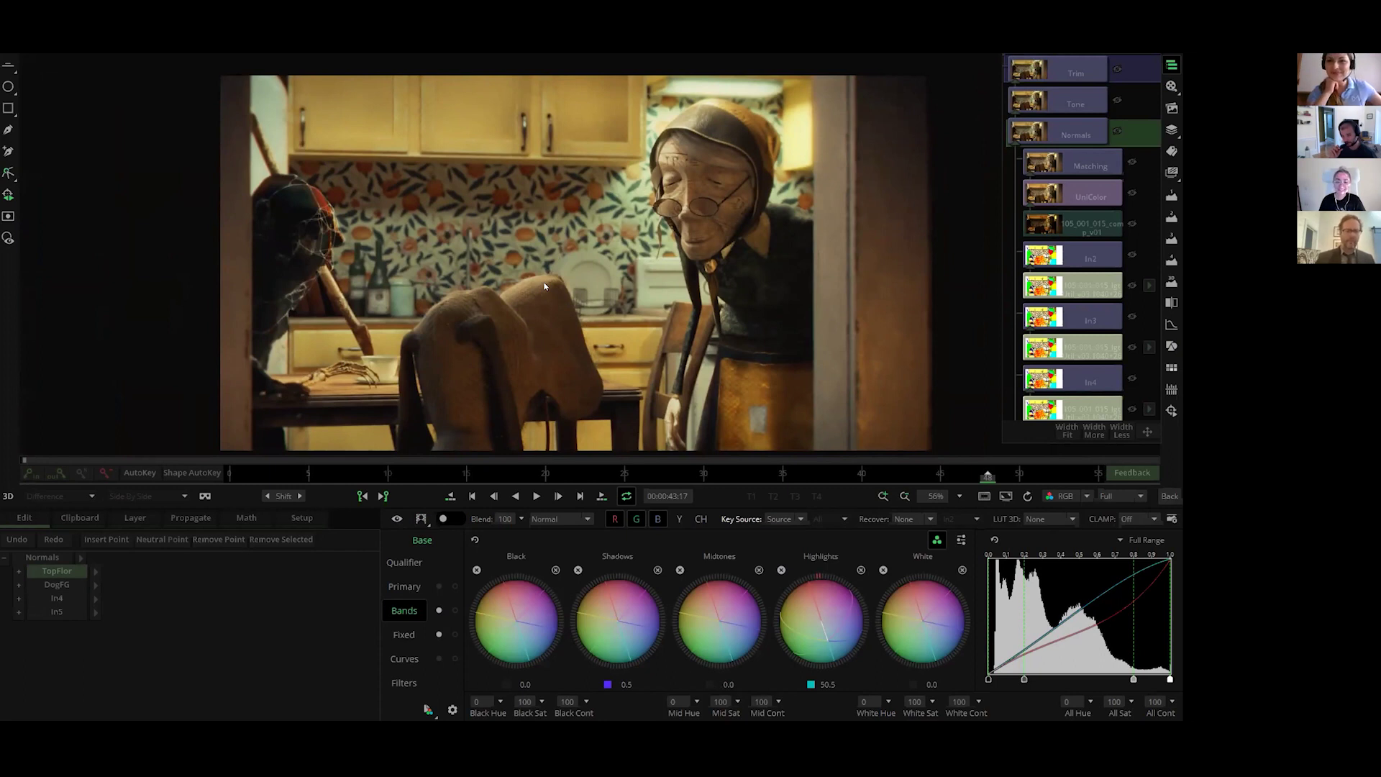
Step: Leave the grade and go back along the timeline to 101_001_010_comp_v05 and the lengthened clip beneath it
left_click(1169, 496)
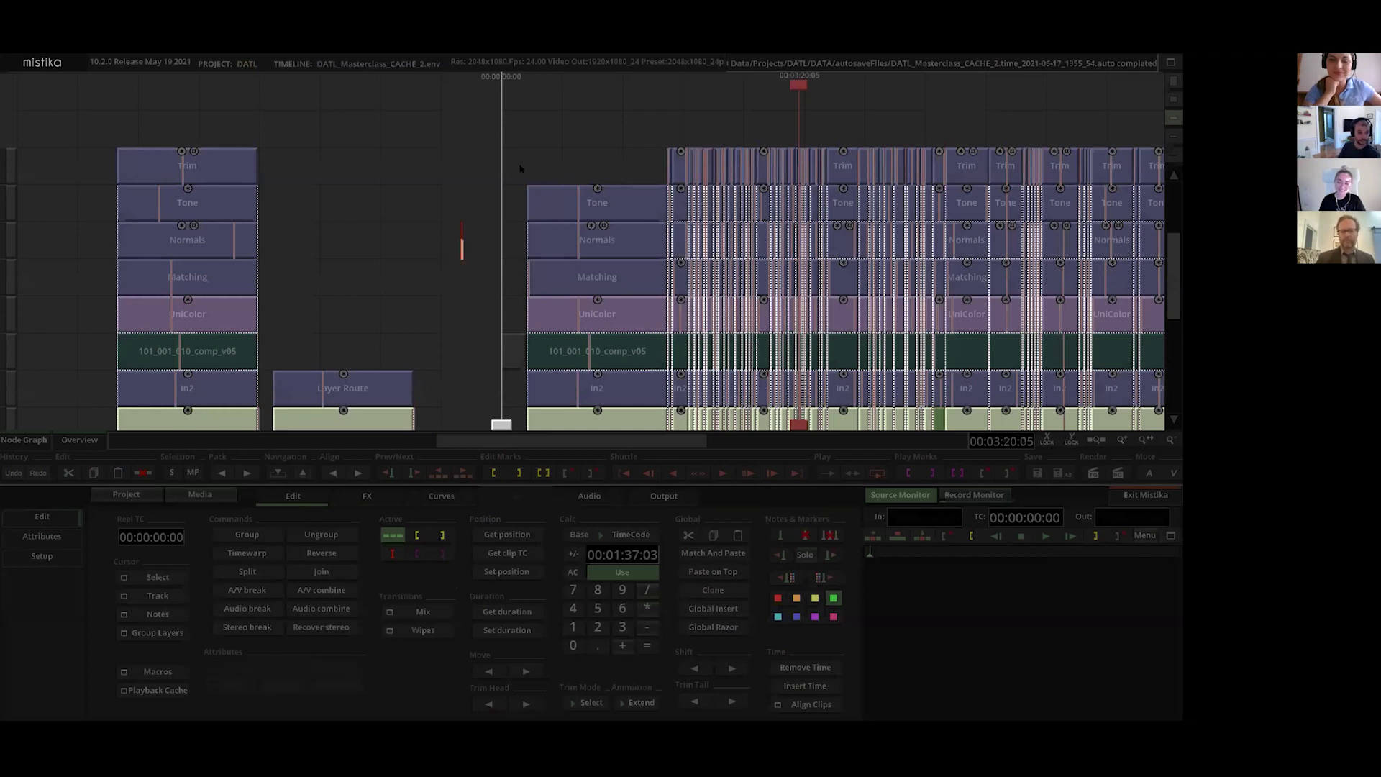
left_click_drag(798, 86, 615, 127)
left_click_drag(466, 137, 328, 112)
scroll(395, 130, "left", 5)
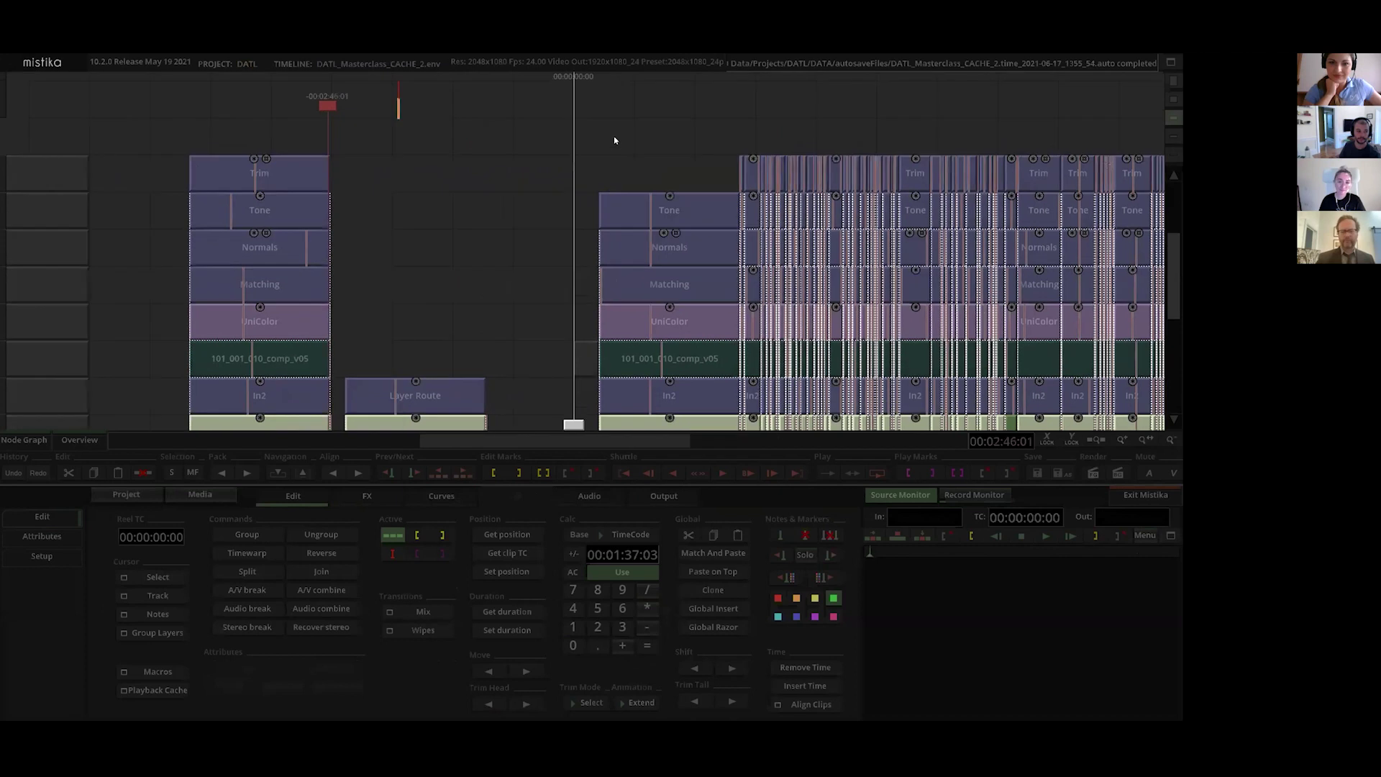
scroll(703, 138, "left", 3)
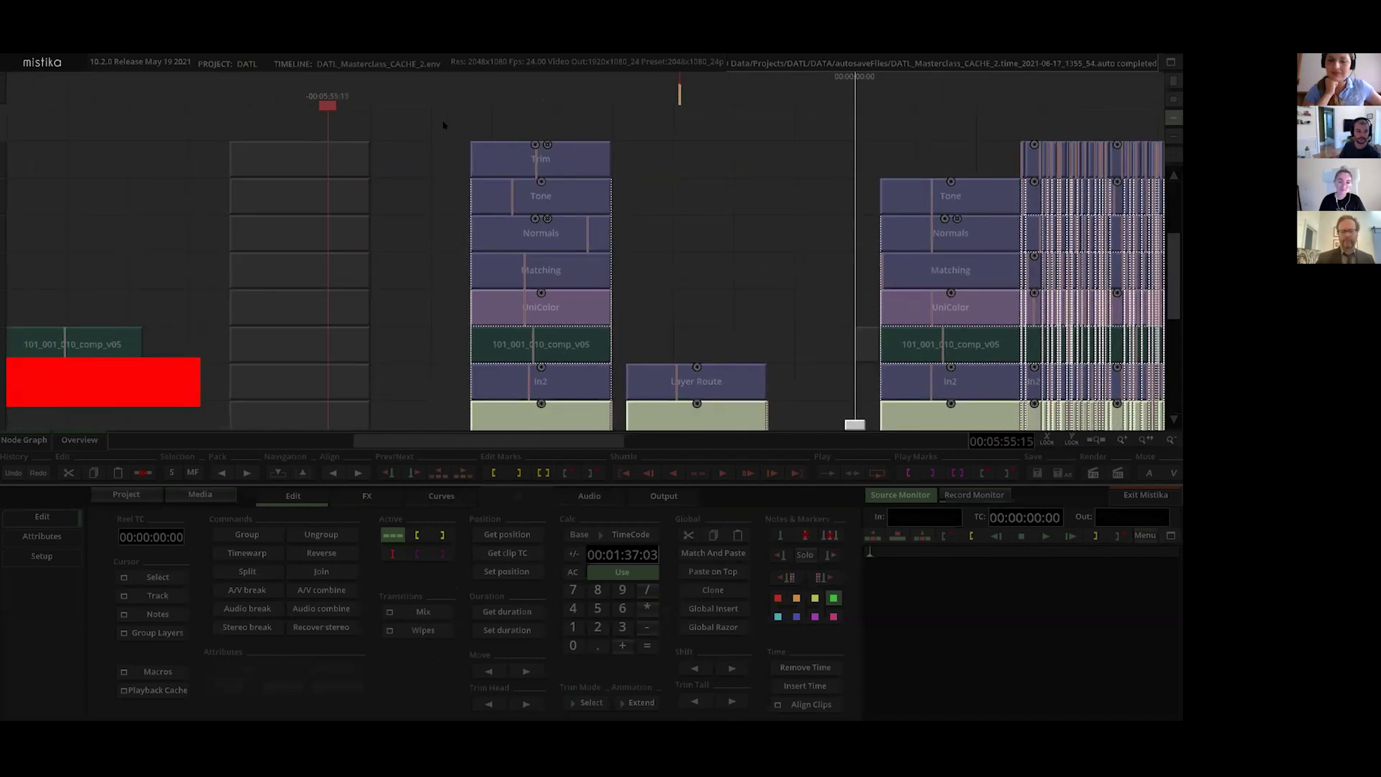
scroll(526, 115, "left", 7)
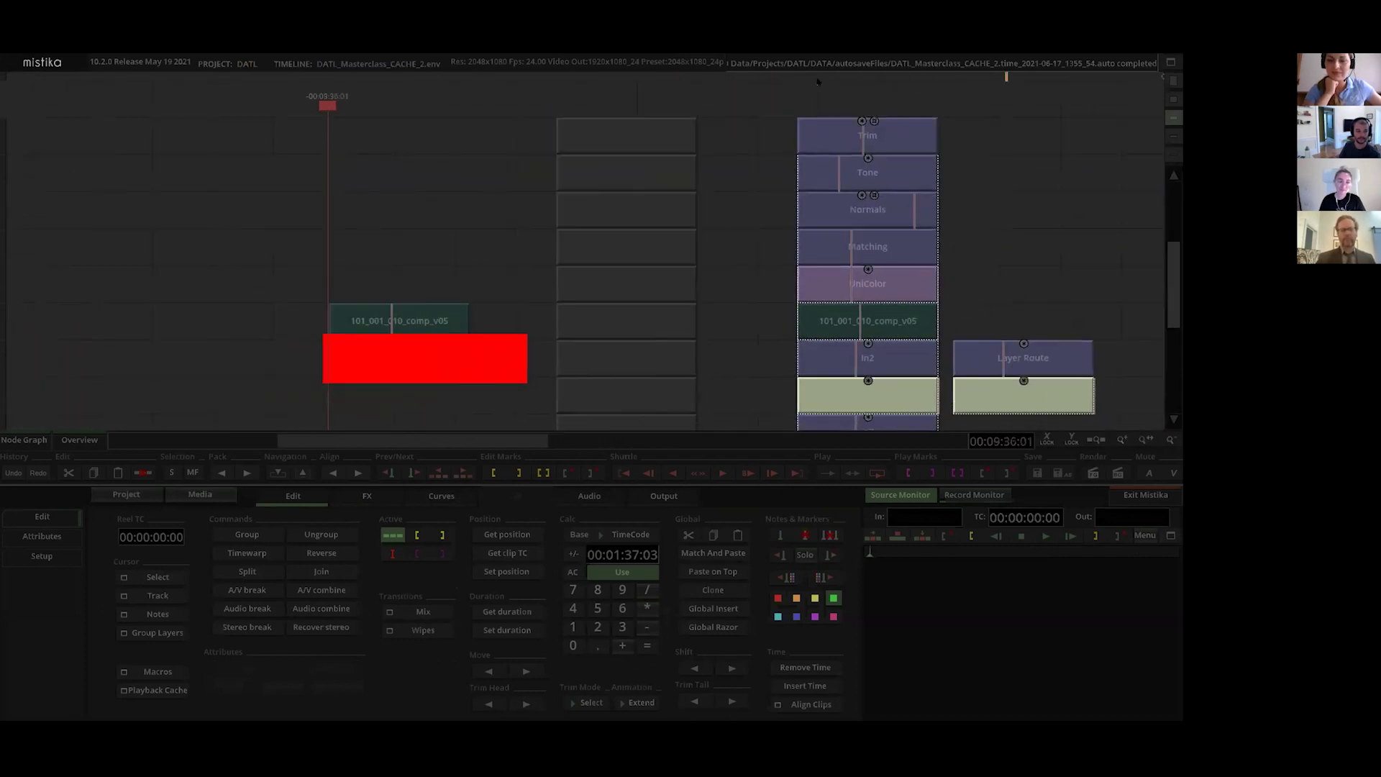
Step: Replace the lengthened clip beneath 101_001_010_comp_v05 with a clone of the lgtUtil clip and ungroup it
scroll(592, 163, "up", 5)
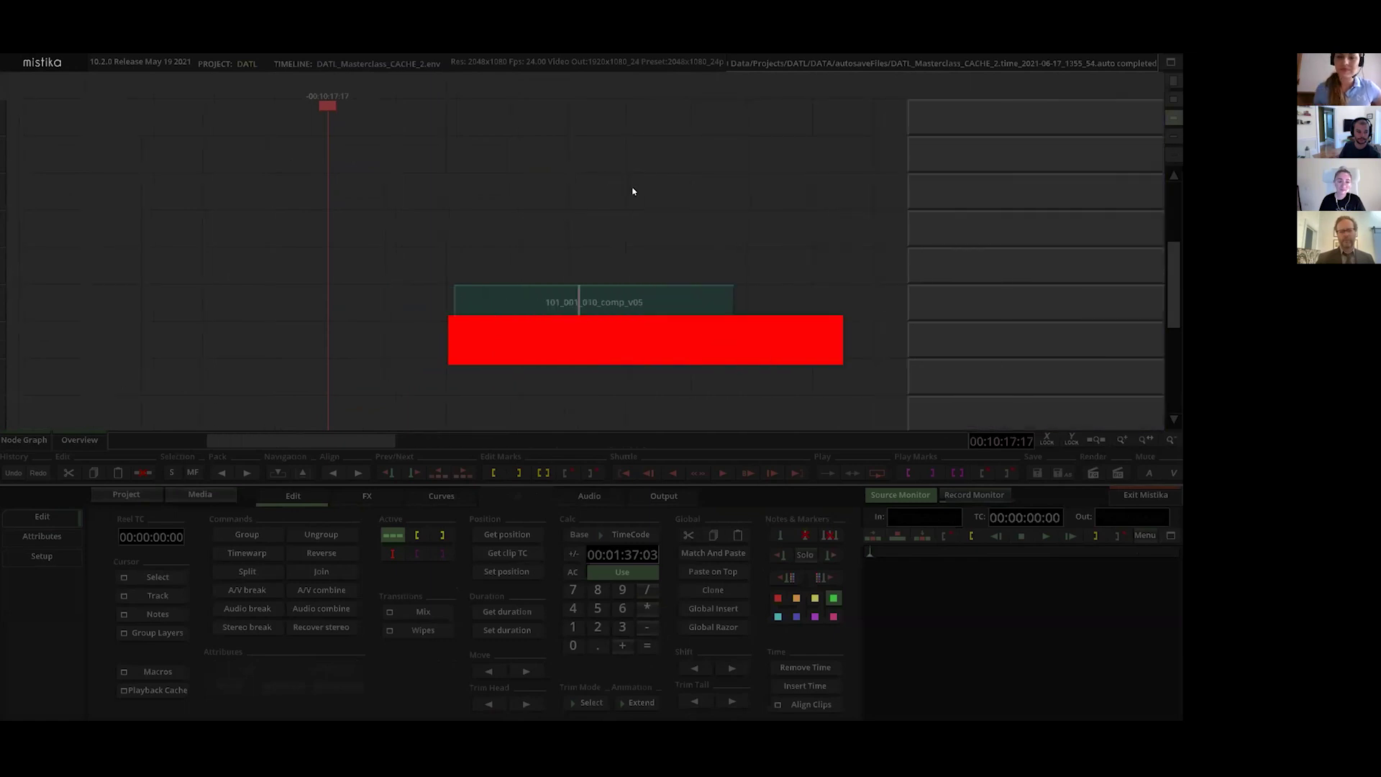
scroll(633, 191, "up", 2)
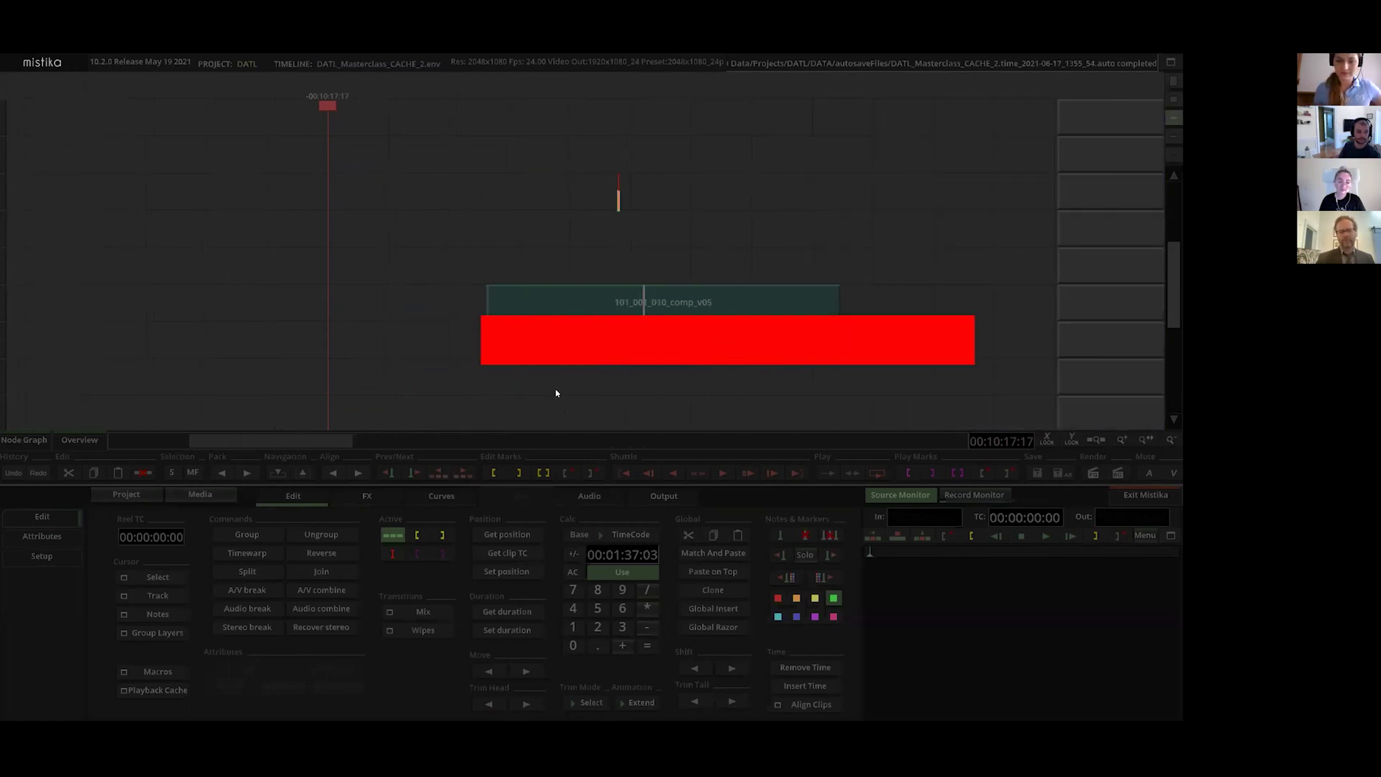
scroll(608, 384, "down", 1)
scroll(605, 385, "down", 1)
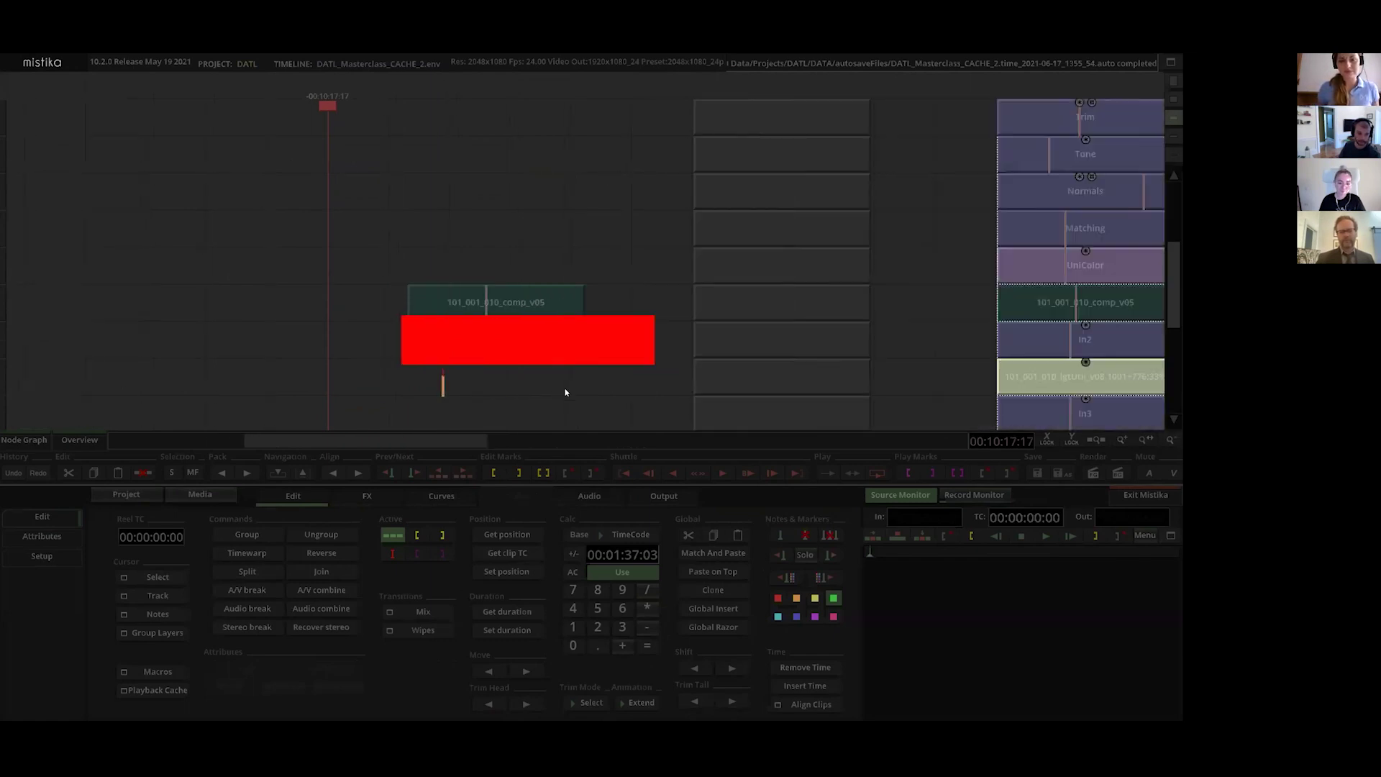
left_click_drag(379, 370, 672, 339)
key("Delete")
mouse_move(1056, 370)
left_mouse_down()
mouse_move(482, 343)
mouse_move(482, 330)
left_mouse_up()
left_click(298, 536)
left_click(397, 376)
left_click(506, 336)
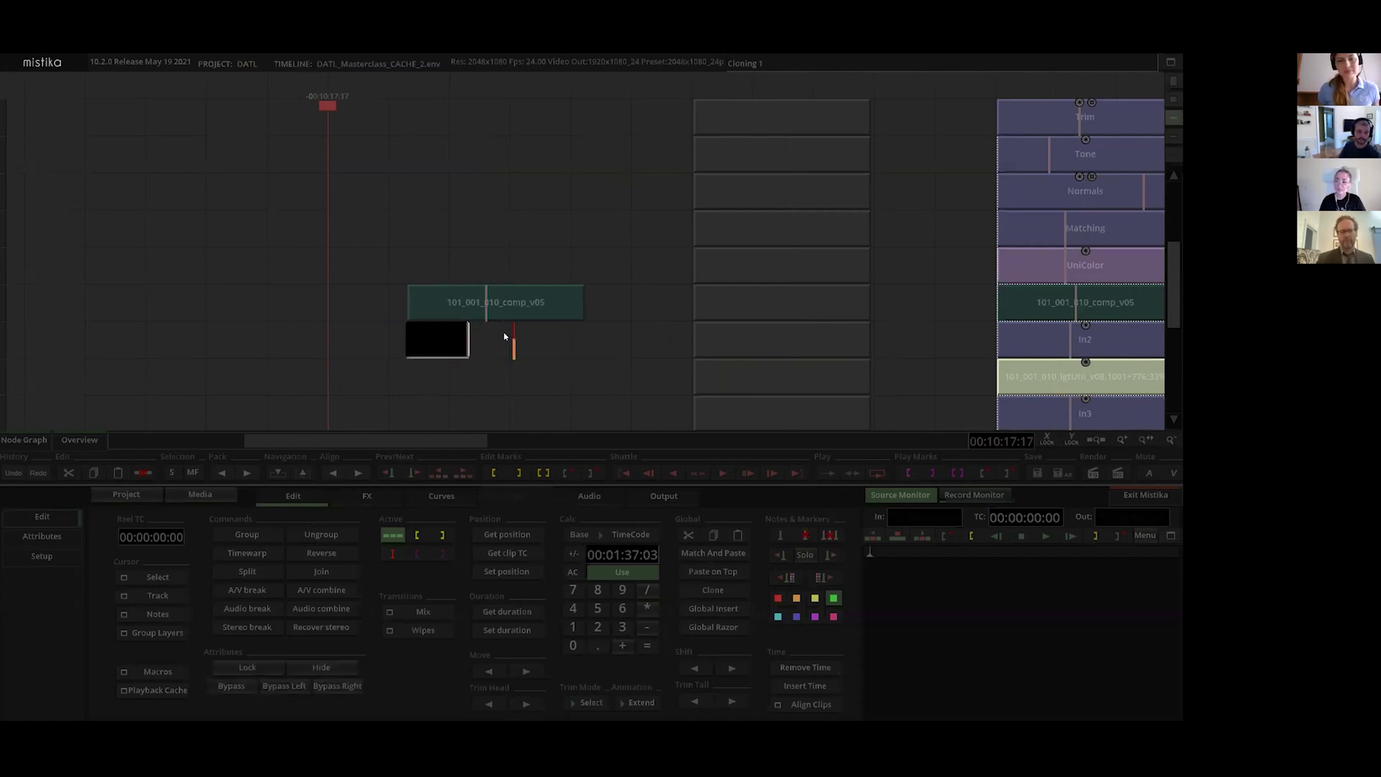
Step: Apply a Timewarp to the short lgtUtil clip beneath 101_001_010_comp_v05
scroll(478, 309, "up", 5)
left_click_drag(266, 309, 216, 300)
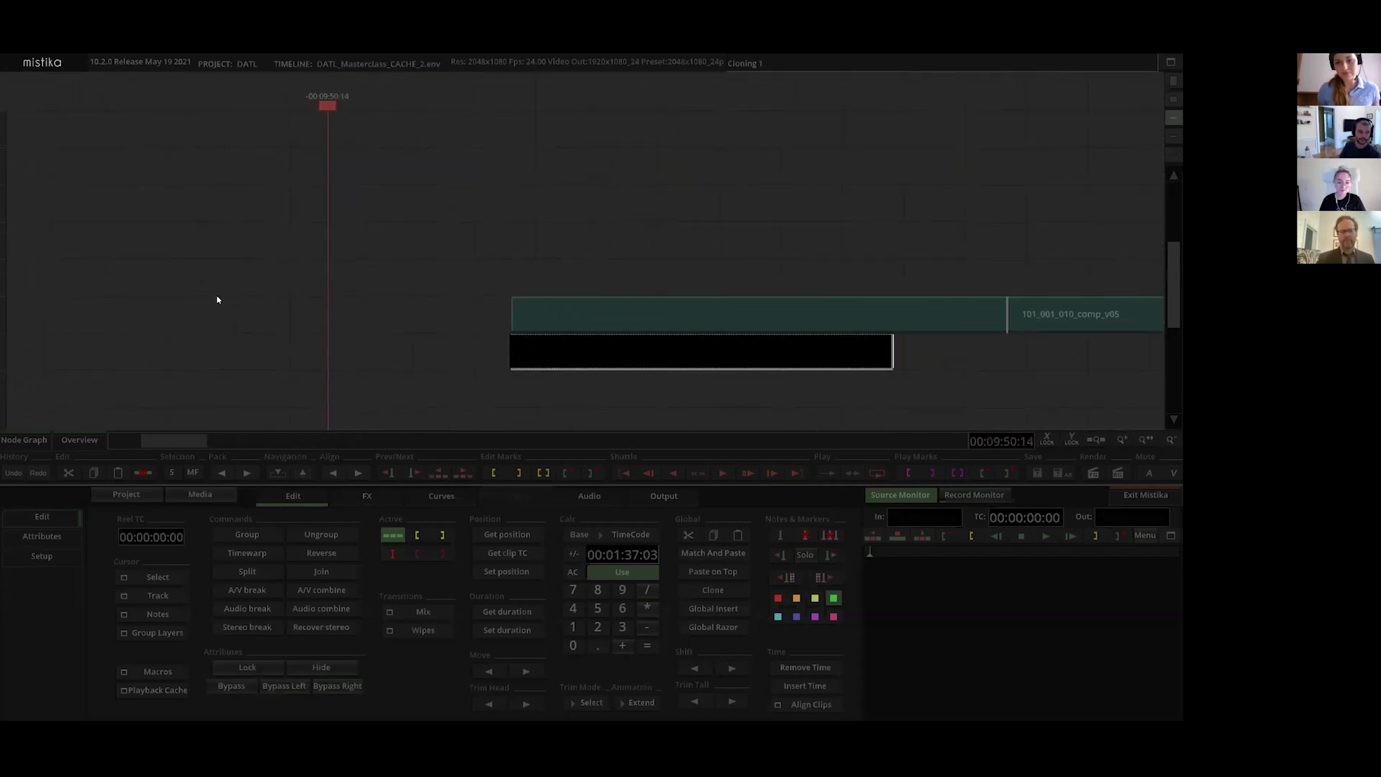
left_click_drag(472, 278, 278, 247)
scroll(357, 246, "up", 3)
scroll(357, 246, "down", 8)
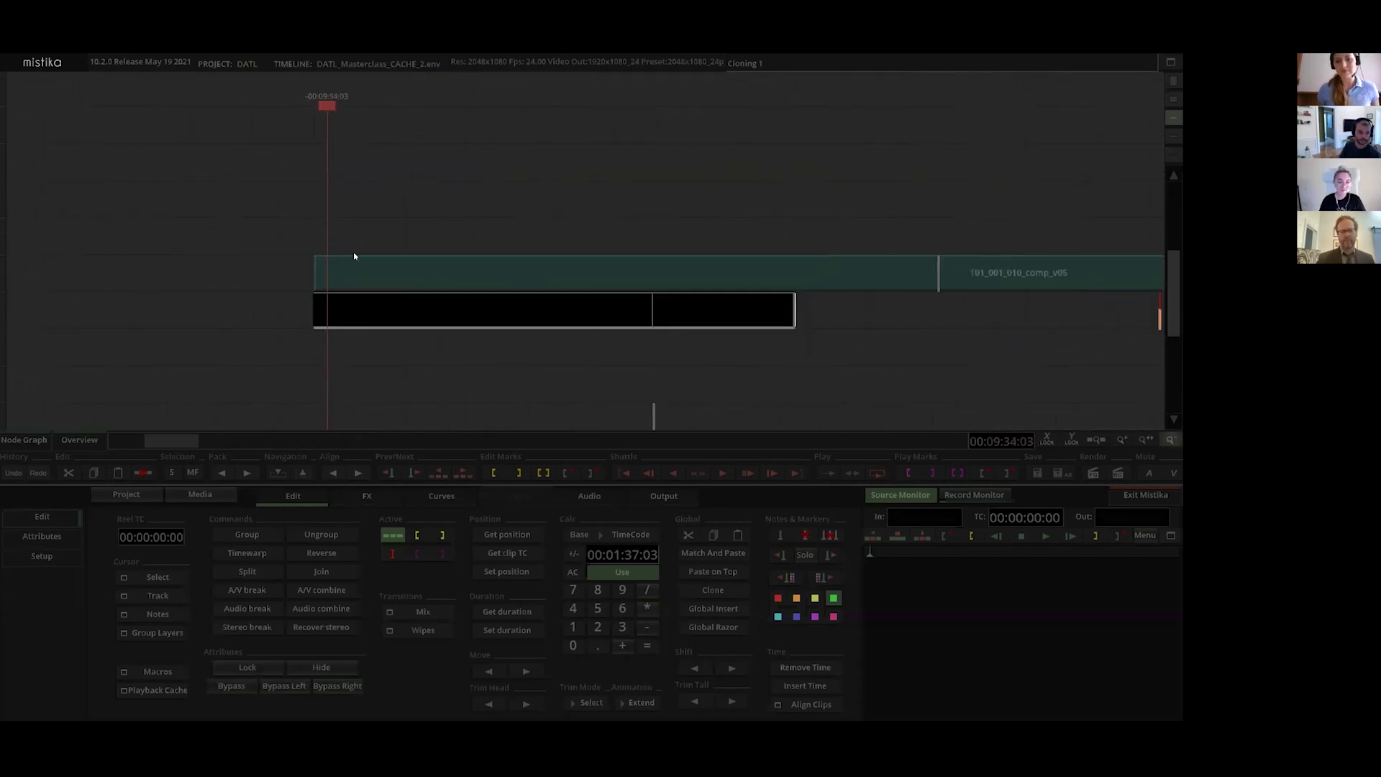
left_click_drag(530, 343, 327, 300)
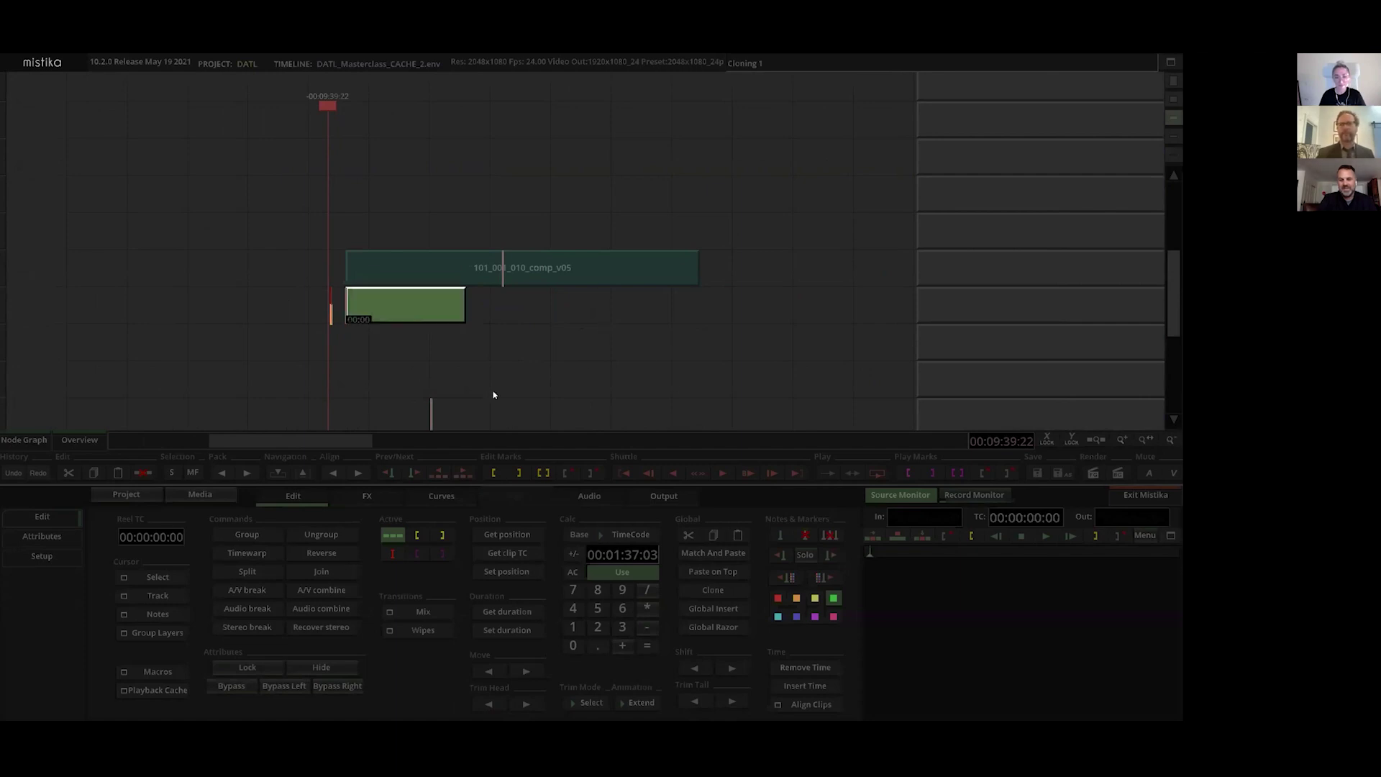
left_click(408, 345)
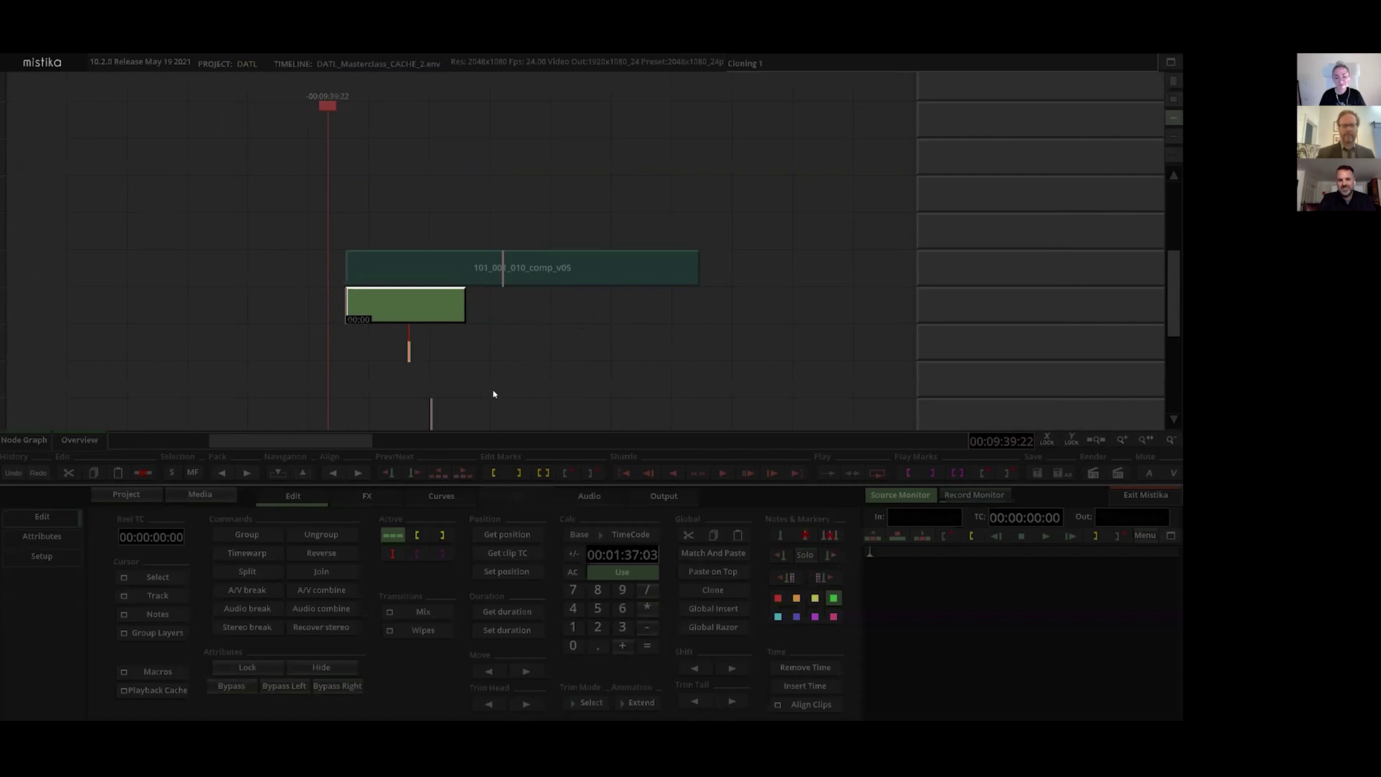
left_click(382, 305)
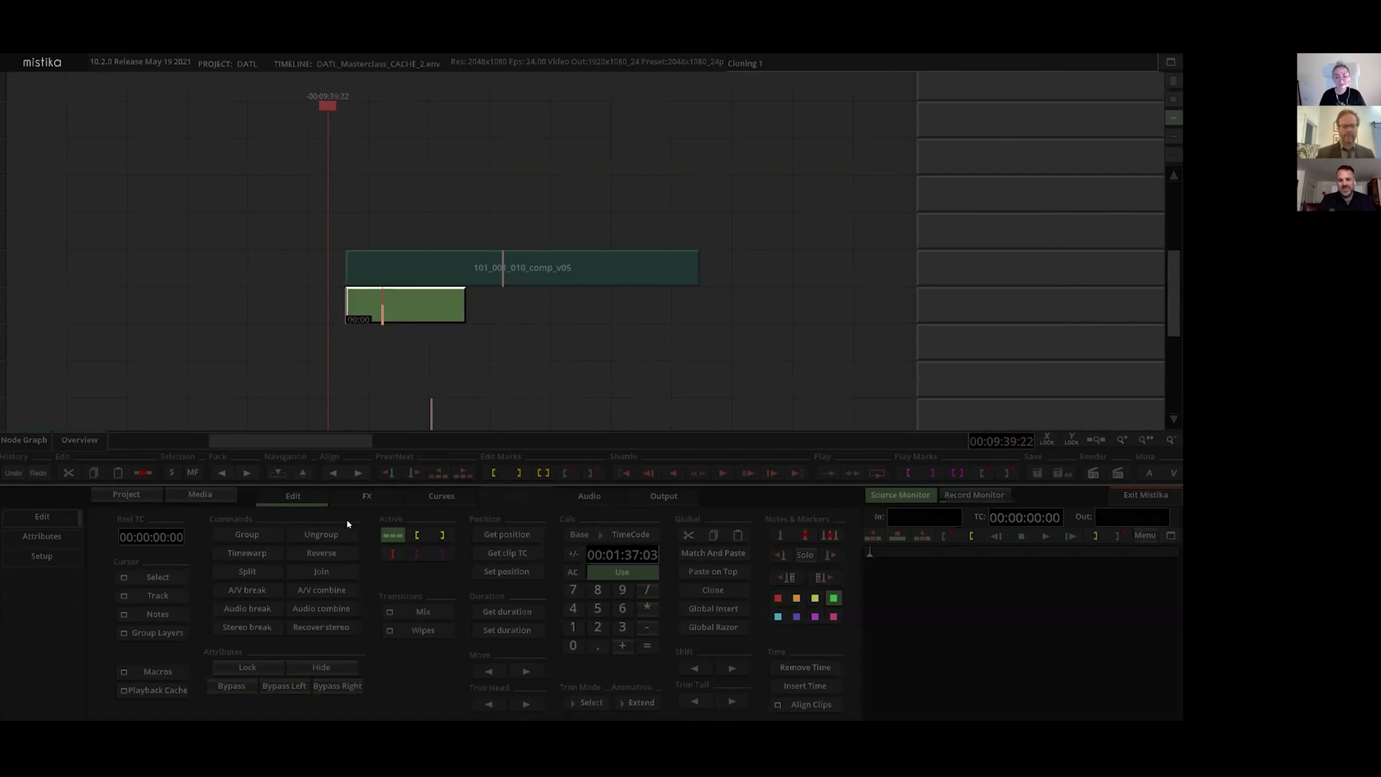
left_click(246, 552)
left_click(405, 317)
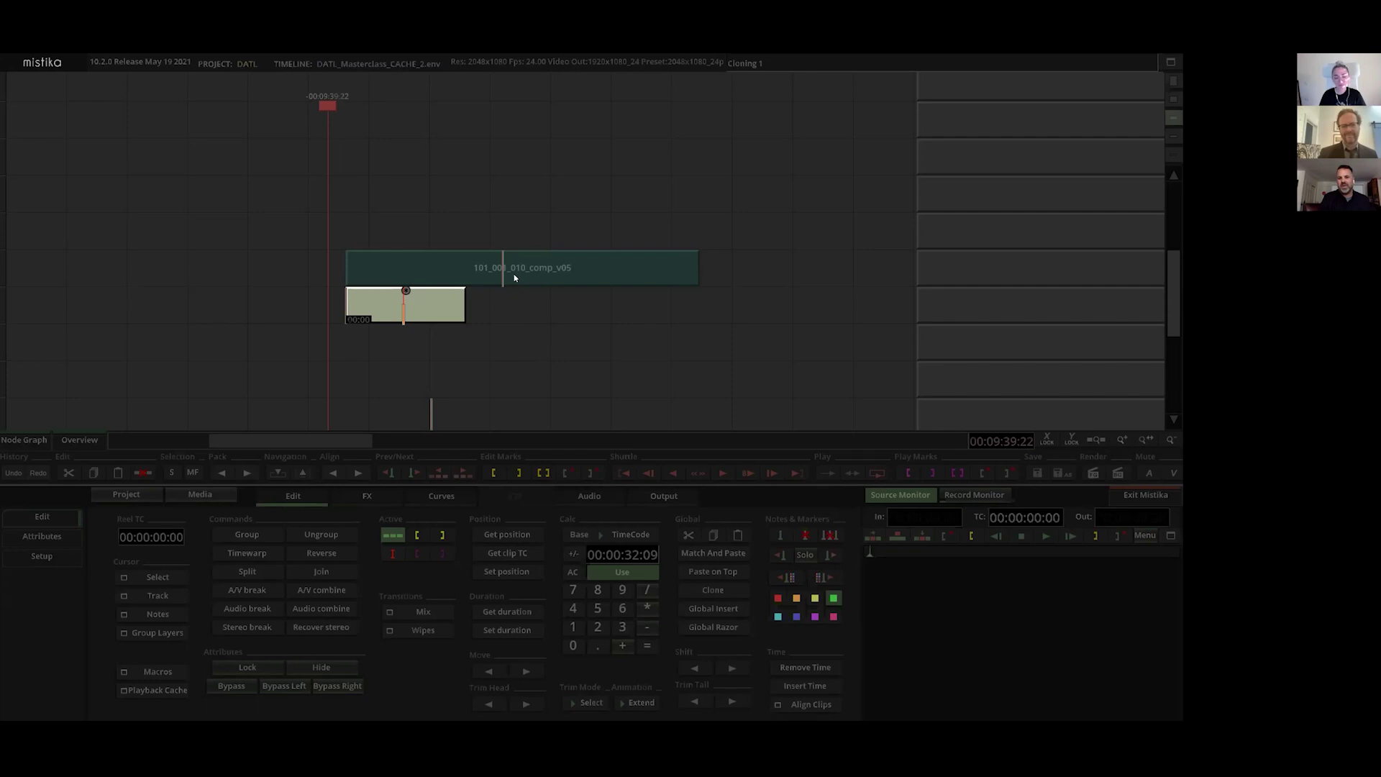
Step: Try to lengthen the timewarped lgtUtil clip by multiplying its duration by 3 with the timecode calculator
left_click(425, 317)
key("Up")
left_click(386, 309)
left_click(398, 308)
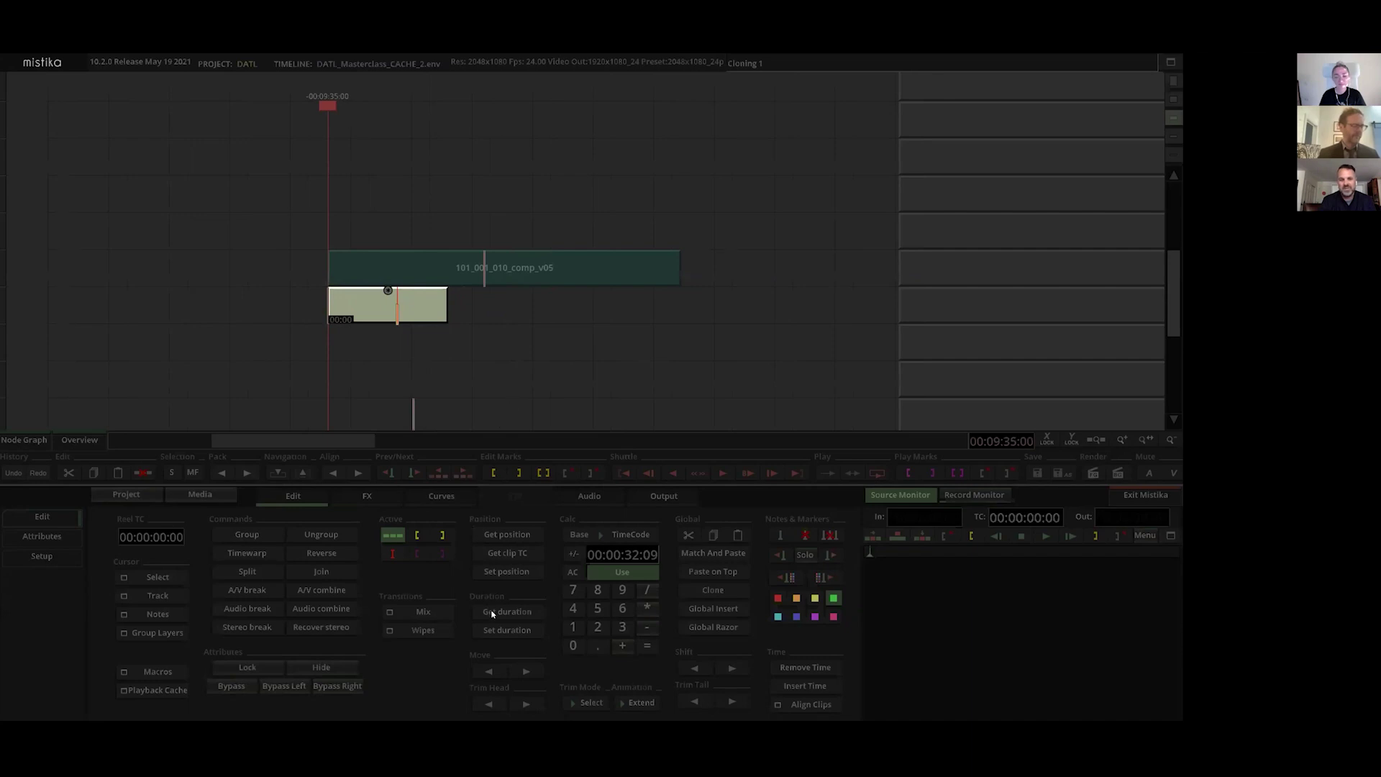
left_click(647, 608)
left_click(622, 627)
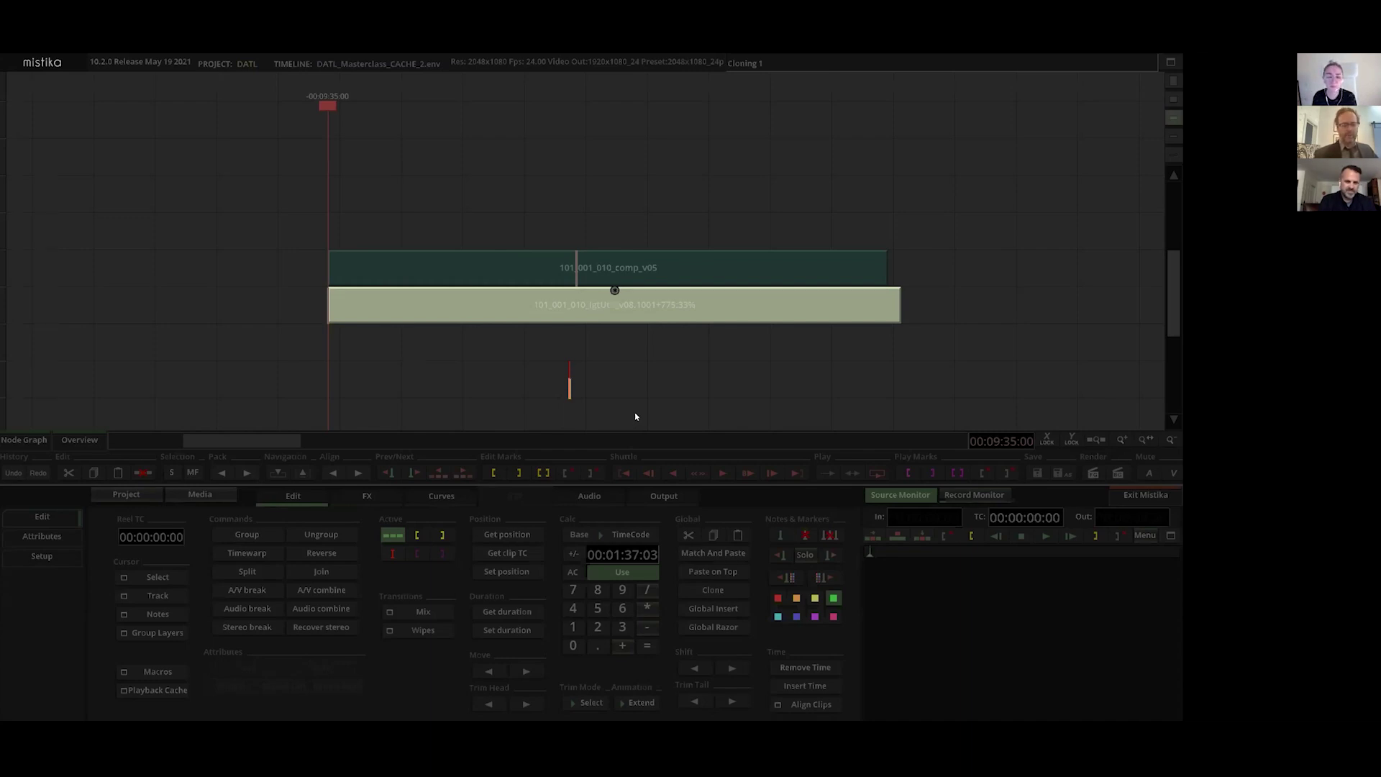
left_click(811, 318)
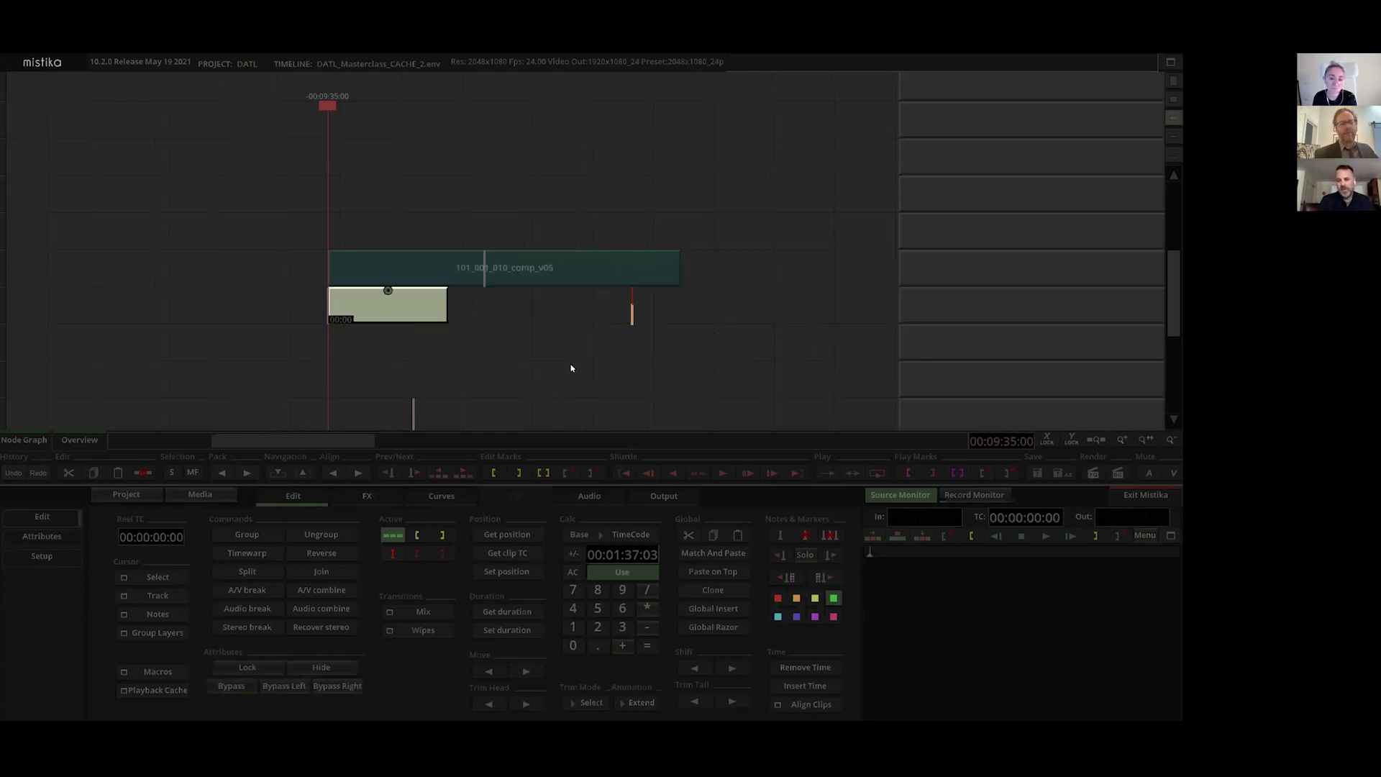
Step: Set the trim mode to Stretch and stretch the timewarped lgtUtil clip's tail to match the end of 101_001_010_comp_v05
left_click_drag(403, 305, 675, 307)
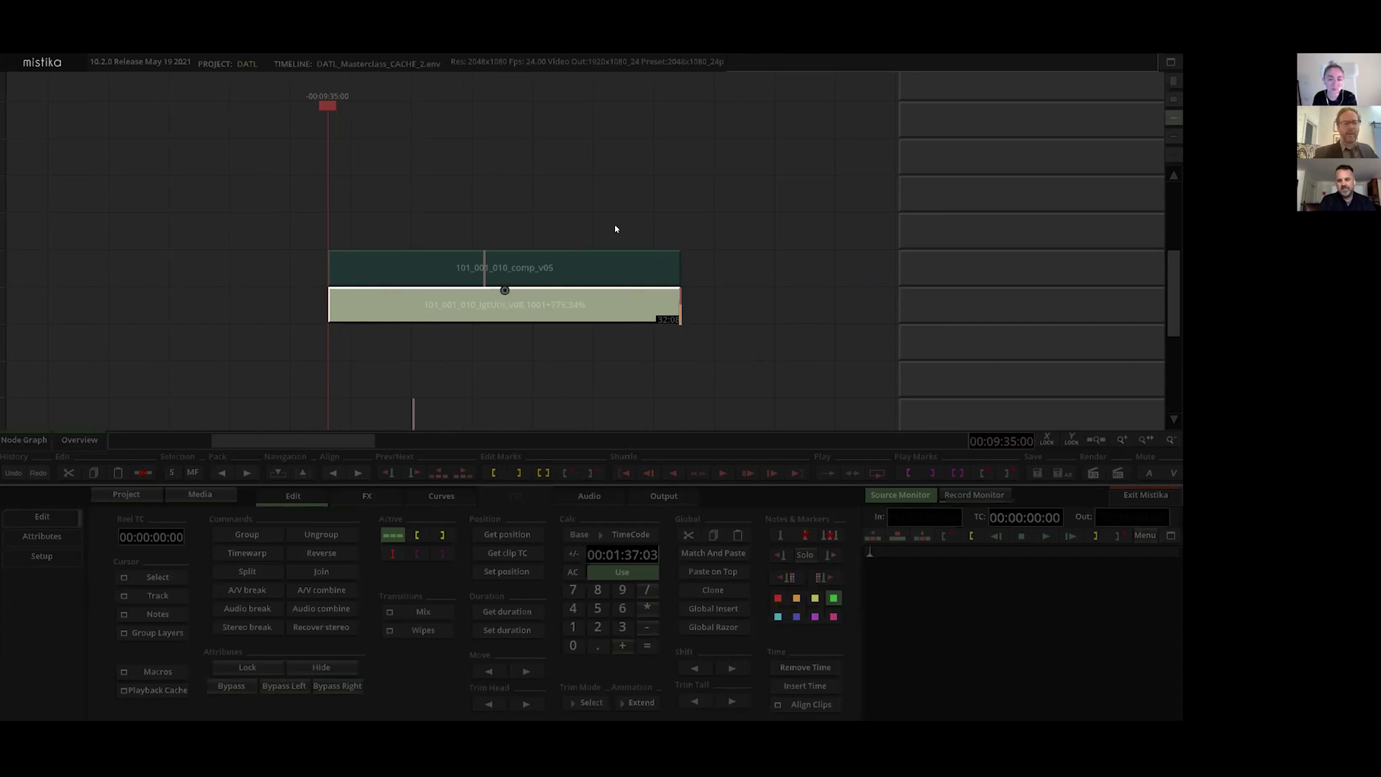
key("ctrl+z")
left_click(635, 702)
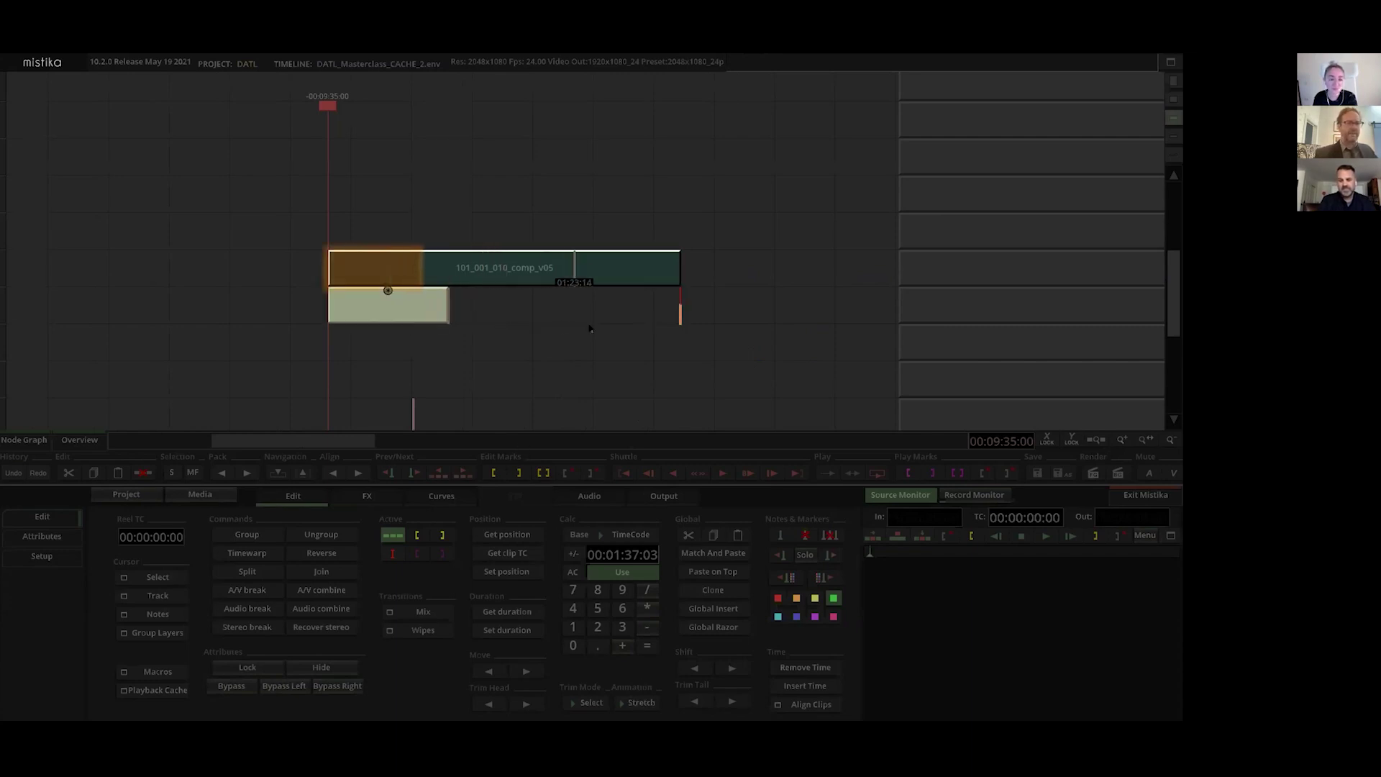
left_click(502, 327)
left_click_drag(446, 307, 674, 317)
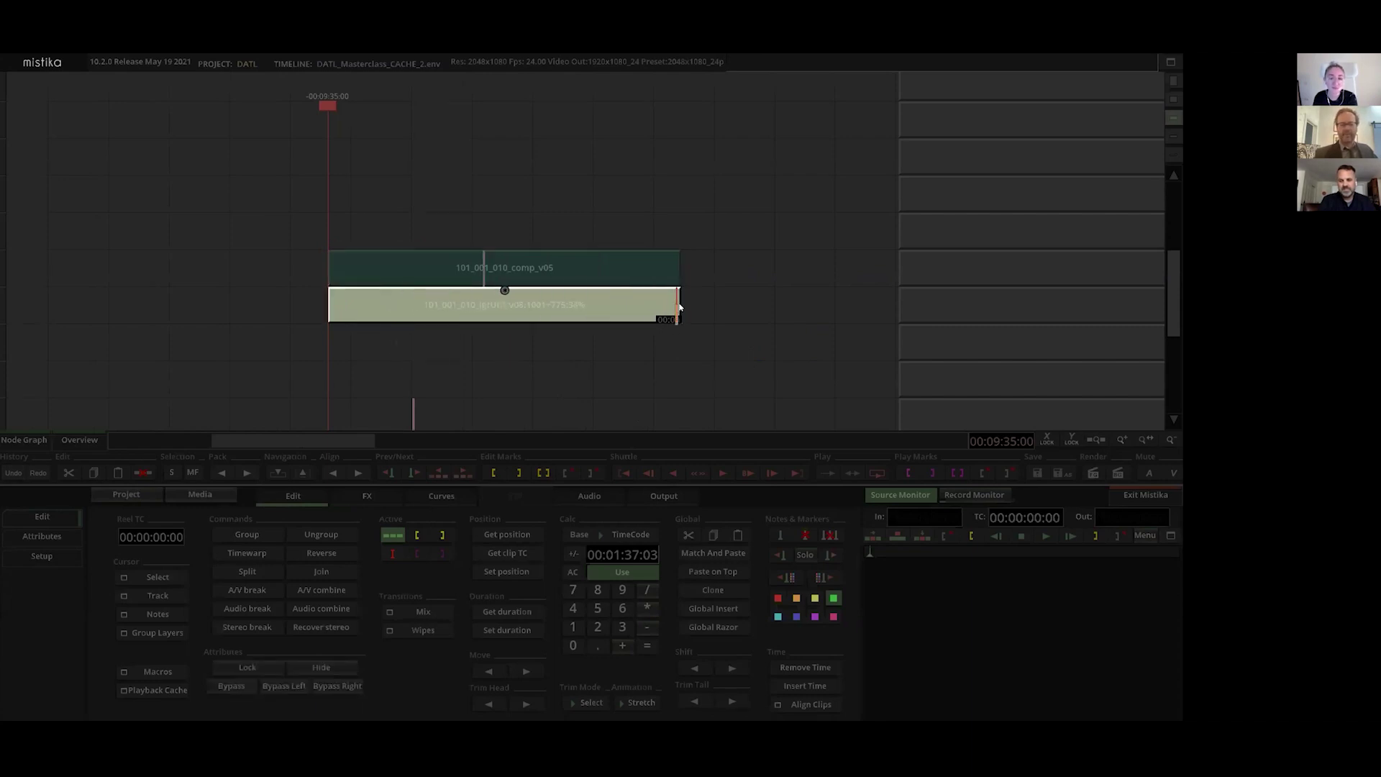
left_click(759, 253)
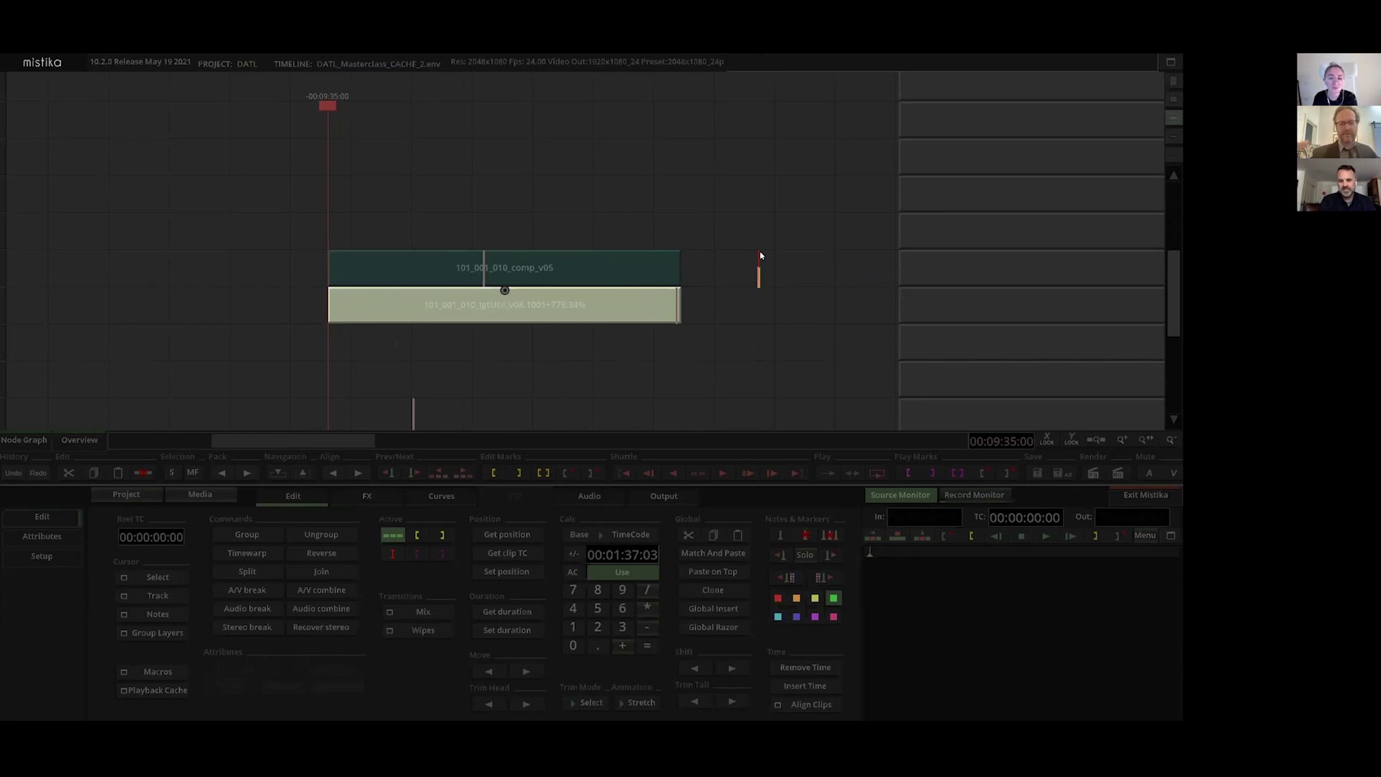